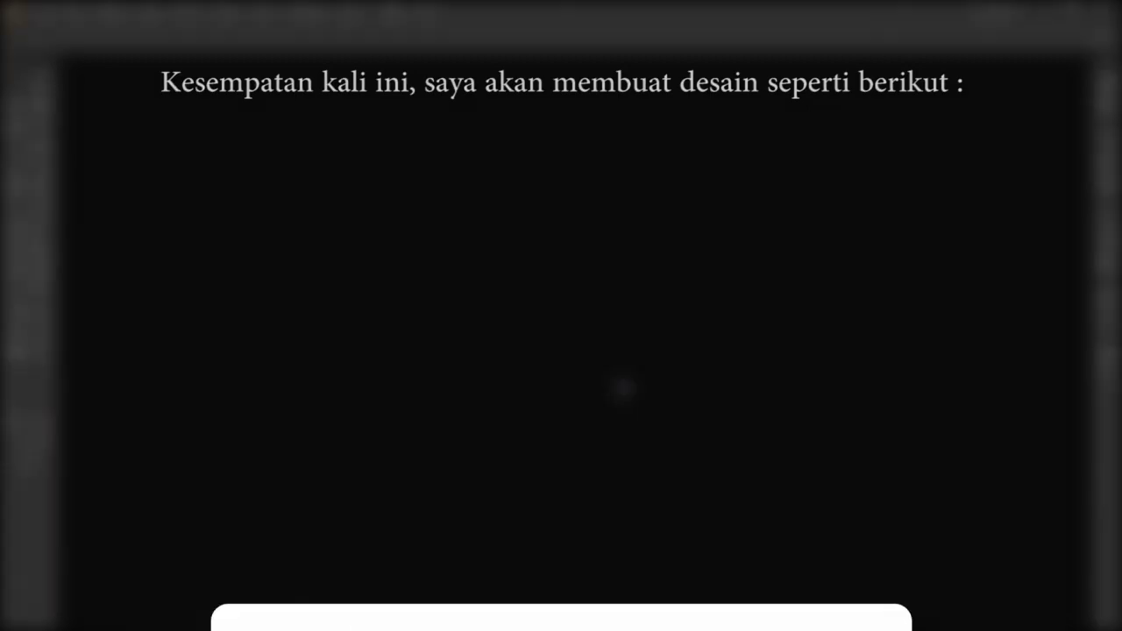
Create a new 2000 × 2000 px document with Screen (72 ppi) raster effects
click(44, 10)
click(46, 30)
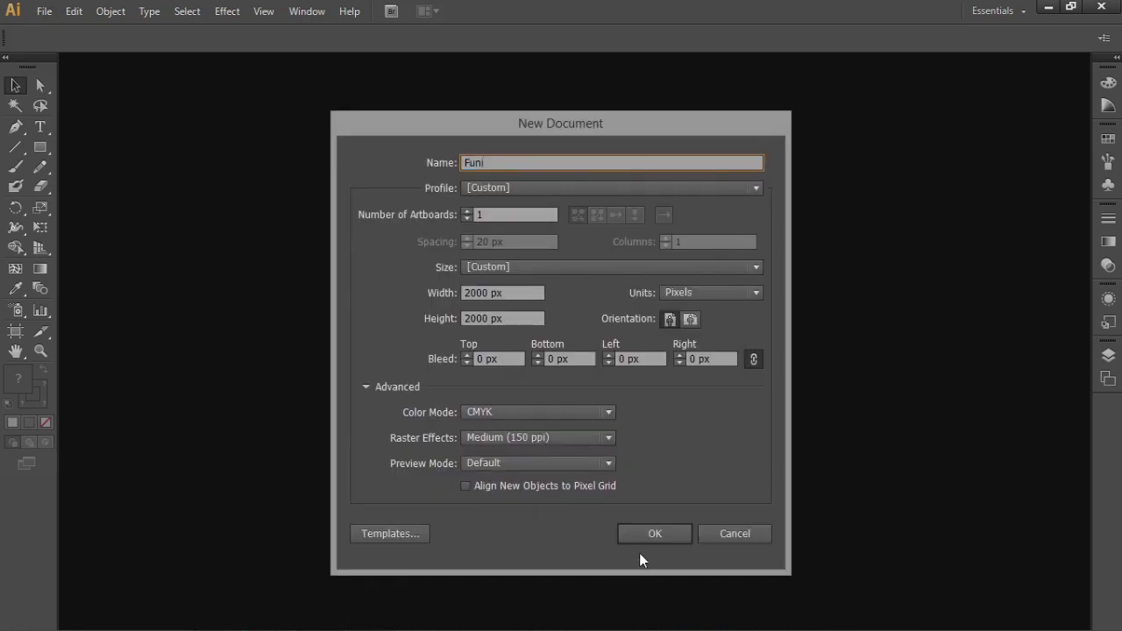
click(592, 437)
click(590, 434)
click(592, 437)
click(556, 491)
click(654, 533)
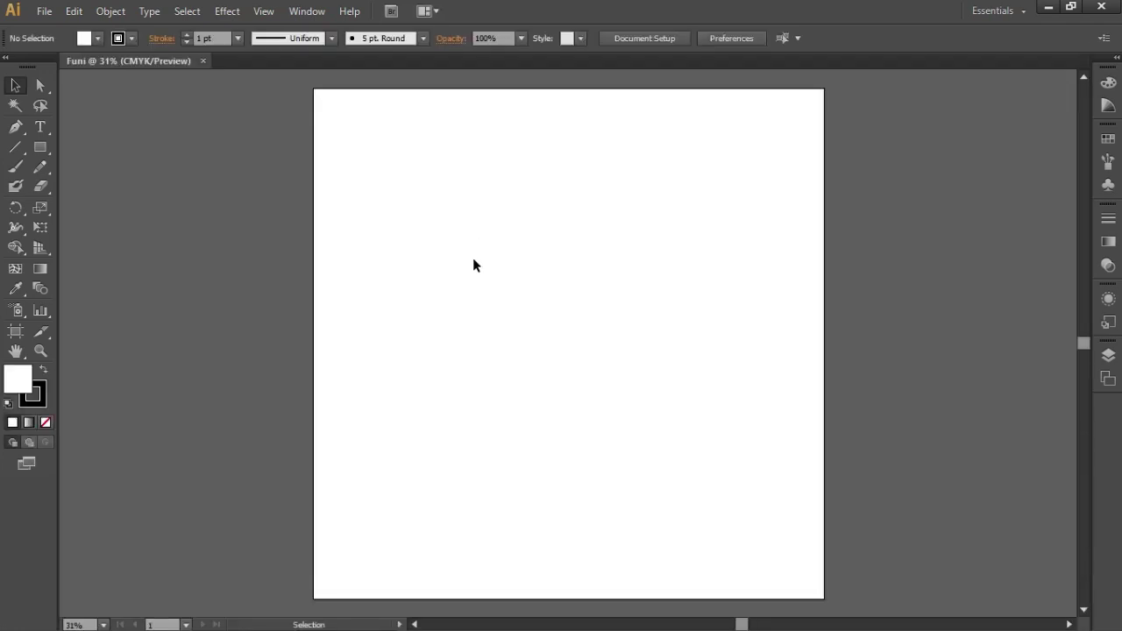
Drag the green-screen photo of the girl from Downloads onto the artboard
key(super+e)
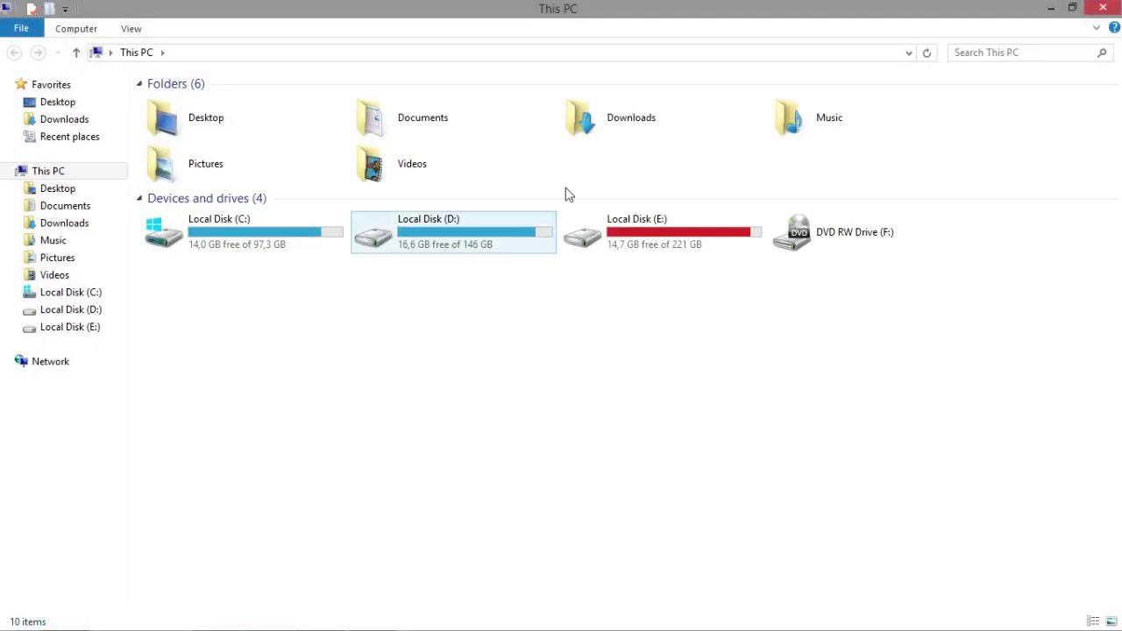
double_click(578, 117)
double_click(613, 125)
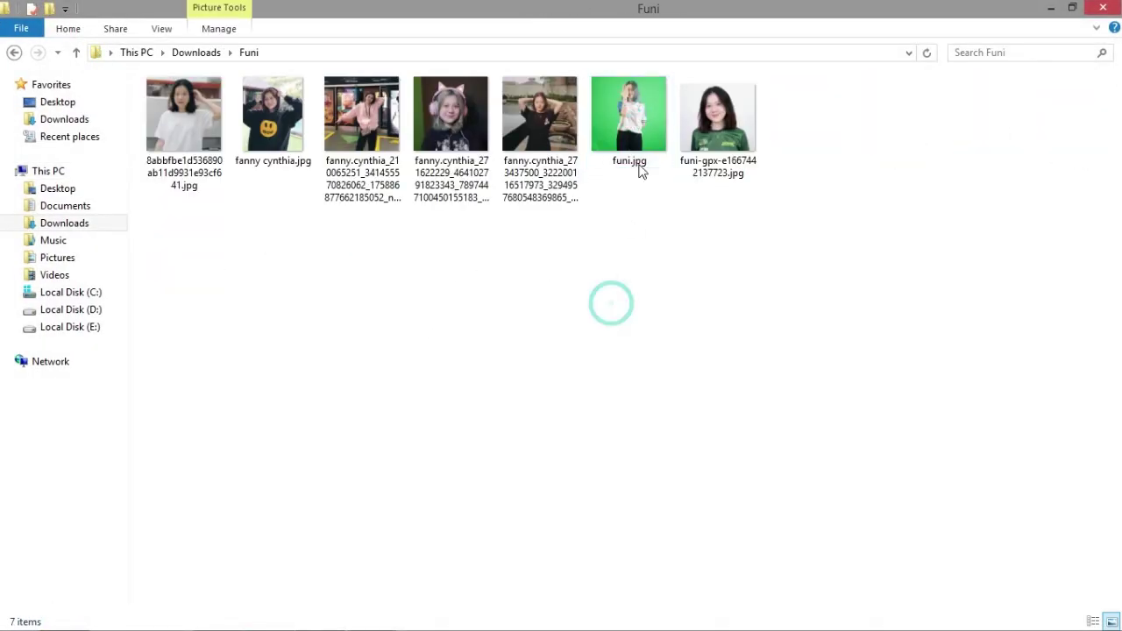
drag(640, 168, 419, 360)
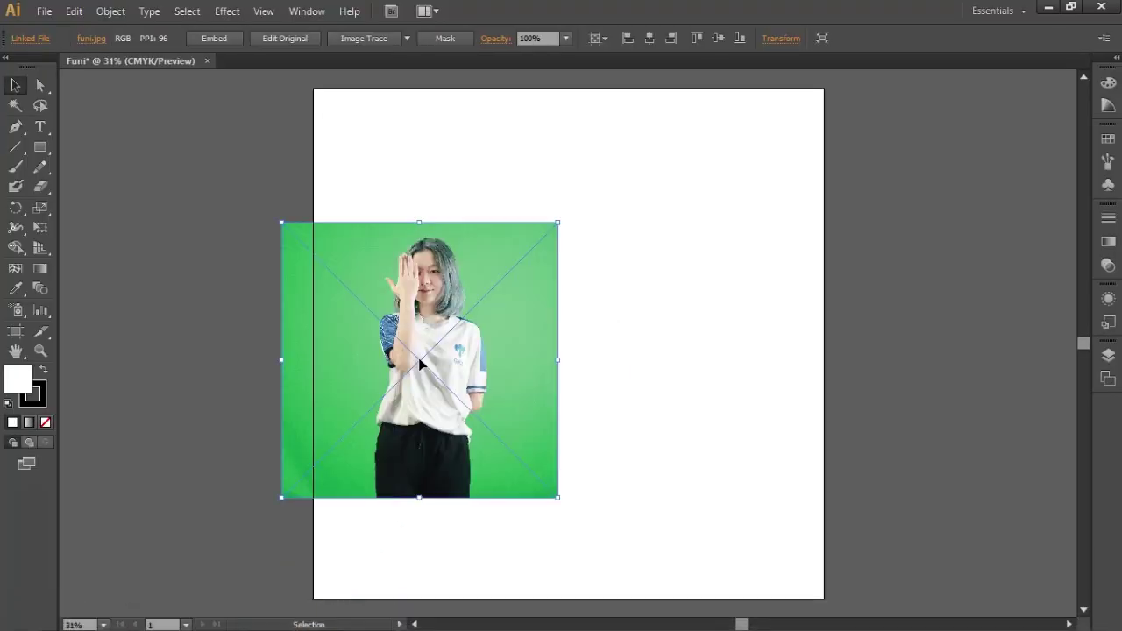
Scale the placed photo up by its corner handles and shift it into position
drag(558, 222, 688, 119)
drag(661, 431, 677, 386)
drag(719, 225, 769, 172)
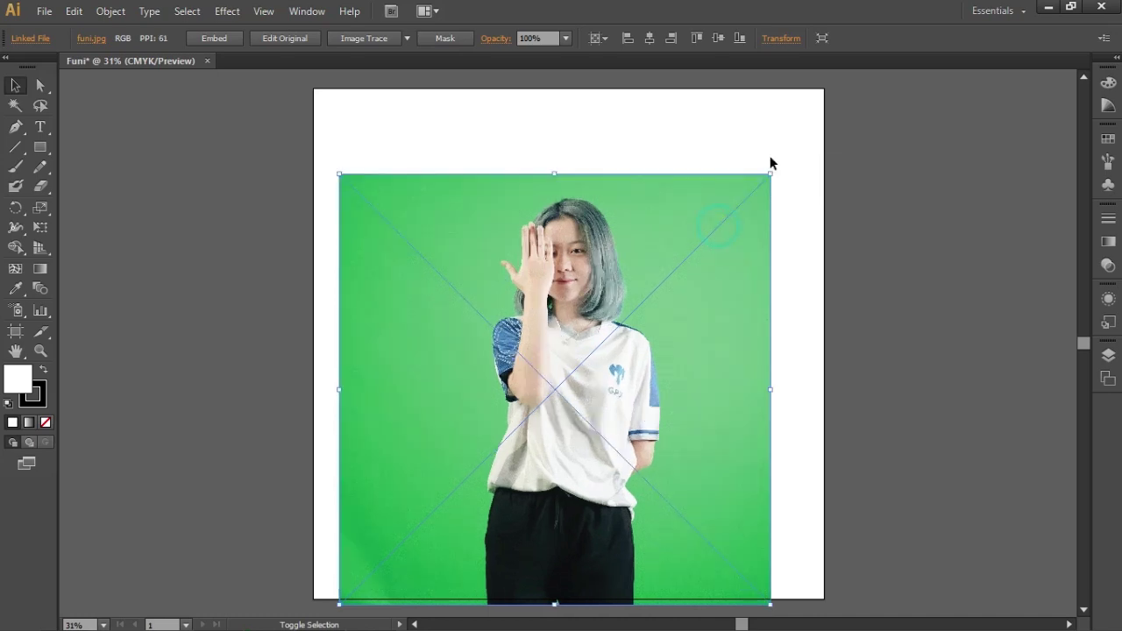
click(814, 240)
mouse_move(730, 323)
mouse_down()
mouse_move(745, 322)
mouse_move(734, 323)
mouse_up()
click(875, 369)
click(623, 405)
scroll(623, 405, down, 2)
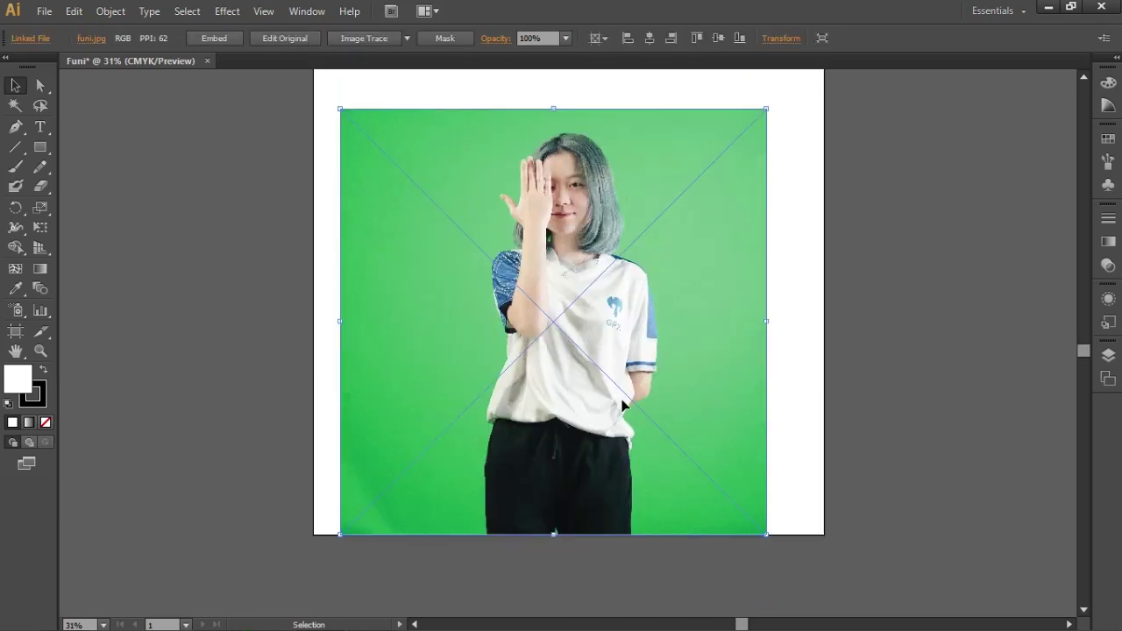
click(927, 333)
scroll(924, 333, up, 2)
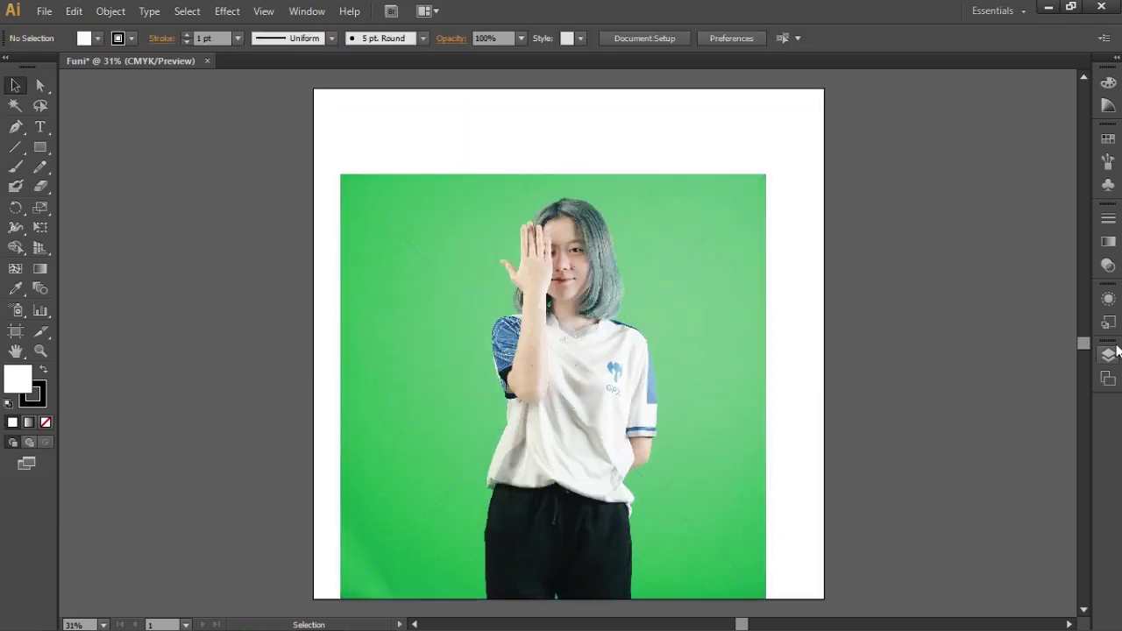
click(752, 201)
drag(766, 174, 777, 161)
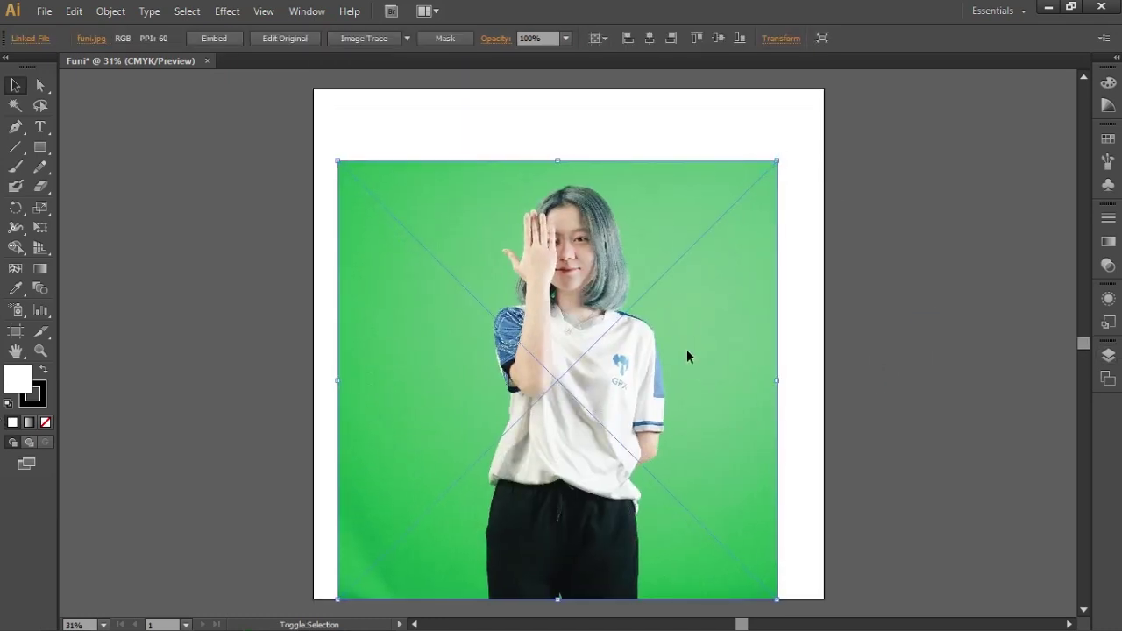
Lock Layer 1 holding the photo in the Layers panel
click(1108, 355)
click(931, 374)
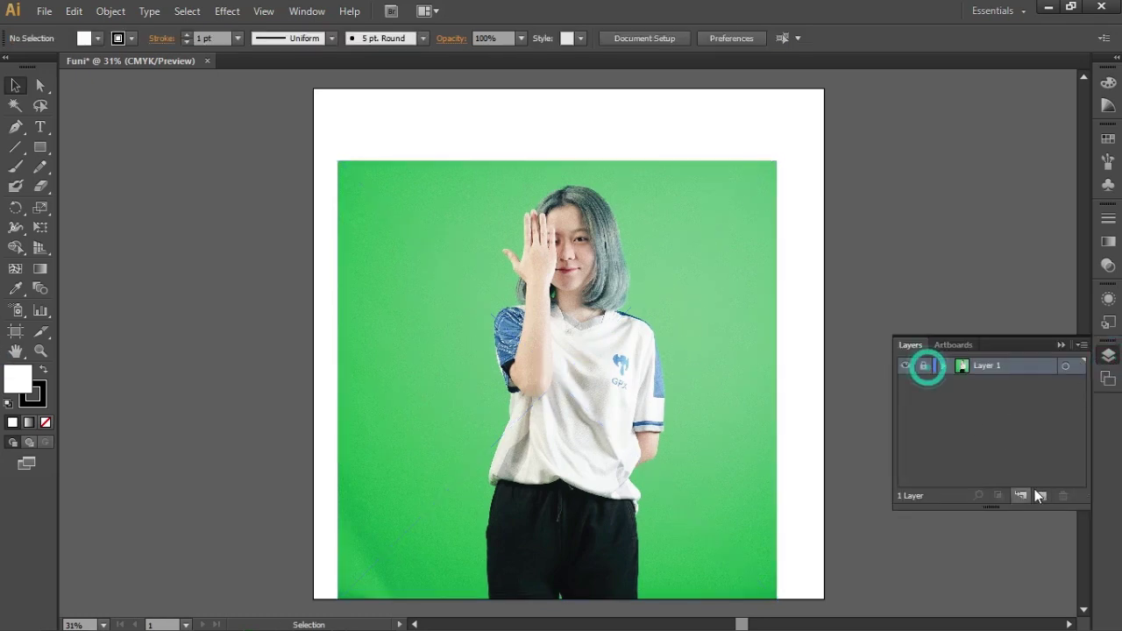
click(1115, 358)
Zoom in on the waistband and switch to the Pen tool
scroll(615, 374, up, 1)
scroll(615, 375, up, 1)
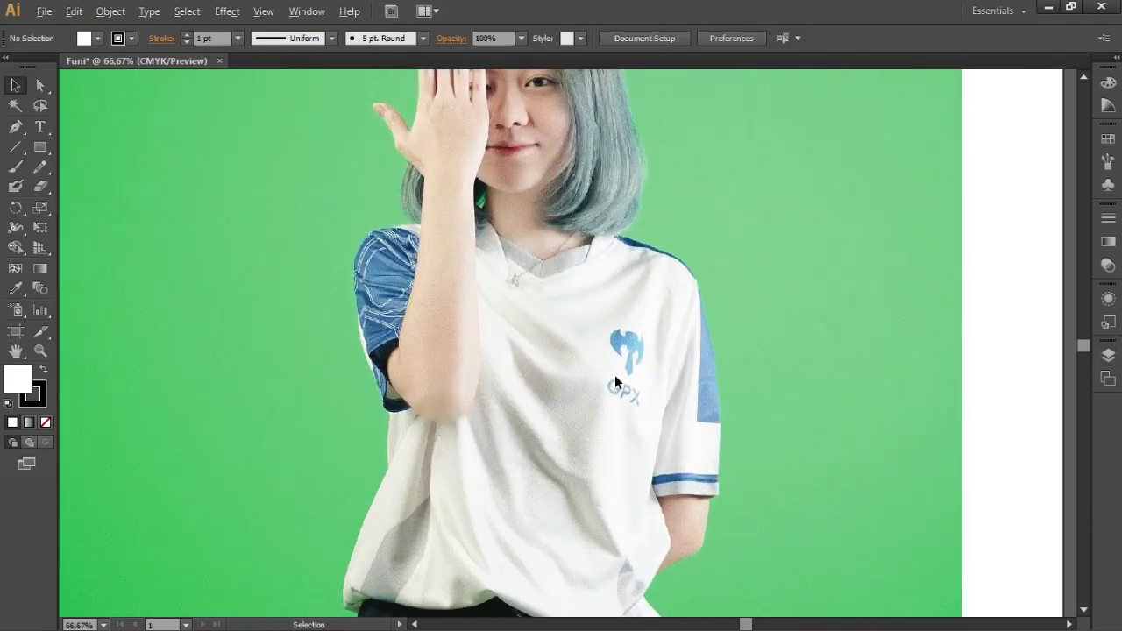
scroll(605, 379, down, 4)
scroll(605, 379, up, 1)
click(15, 126)
scroll(611, 423, up, 1)
scroll(611, 423, up, 1)
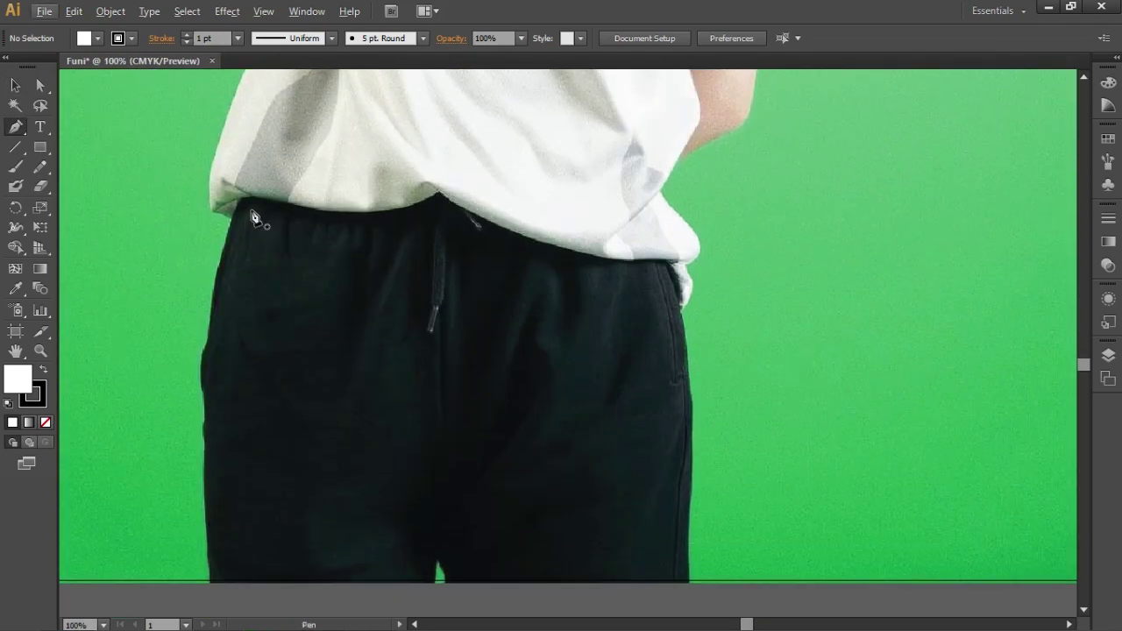
scroll(268, 229, up, 3)
scroll(386, 343, up, 2)
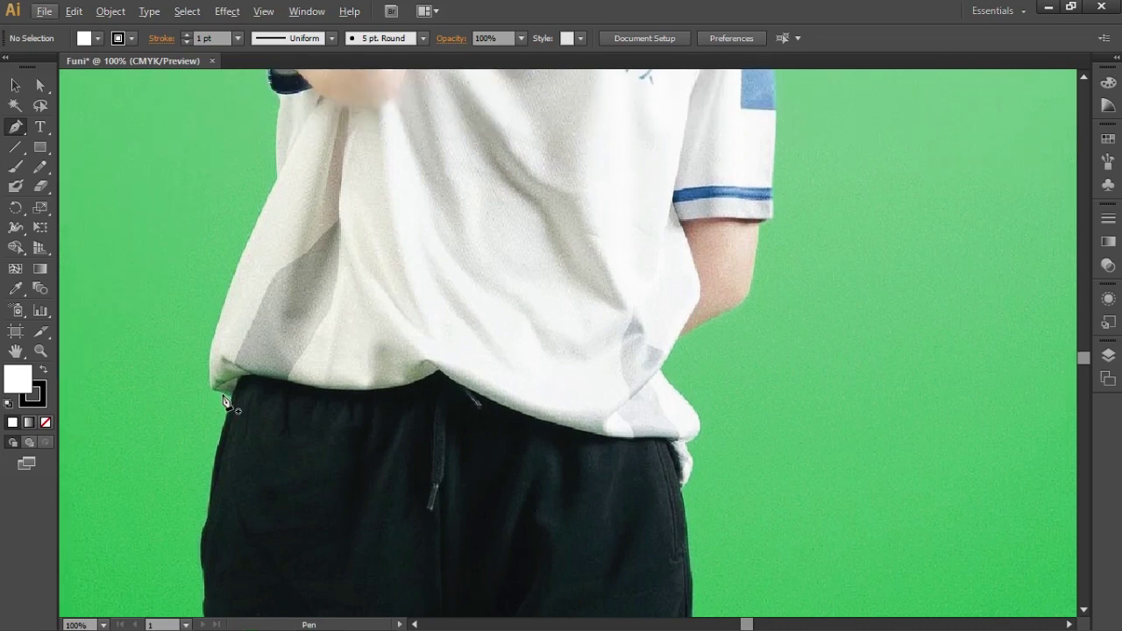
scroll(232, 403, up, 2)
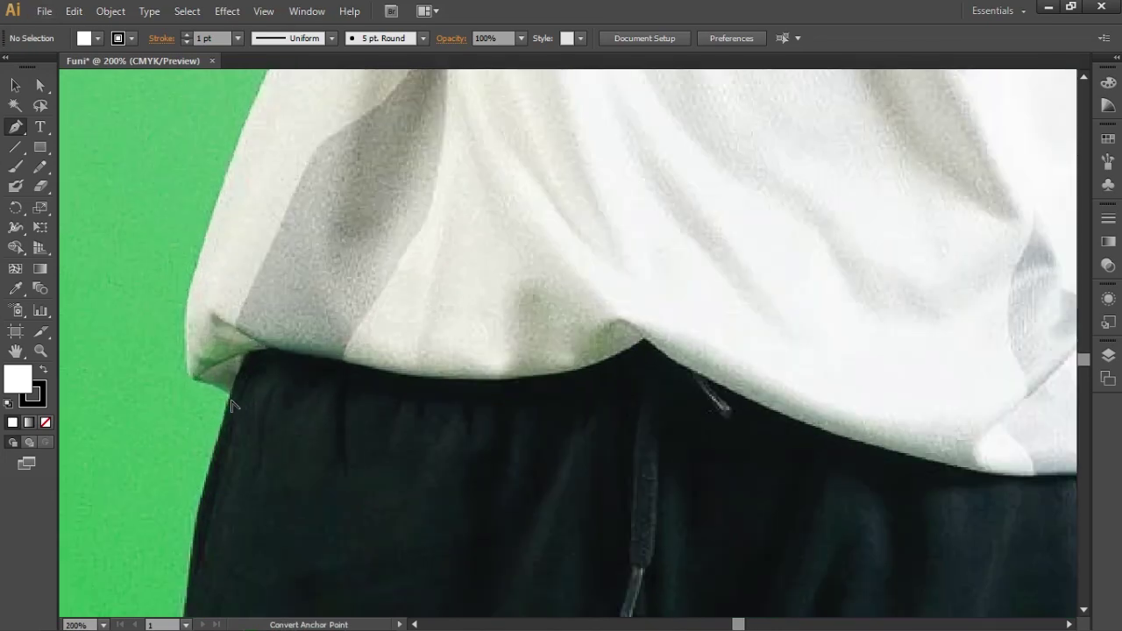
Trace the hem from the waistband's left end to its dip as an unfilled path
drag(232, 400, 198, 384)
mouse_move(274, 390)
mouse_down()
mouse_move(368, 371)
mouse_move(420, 391)
mouse_up()
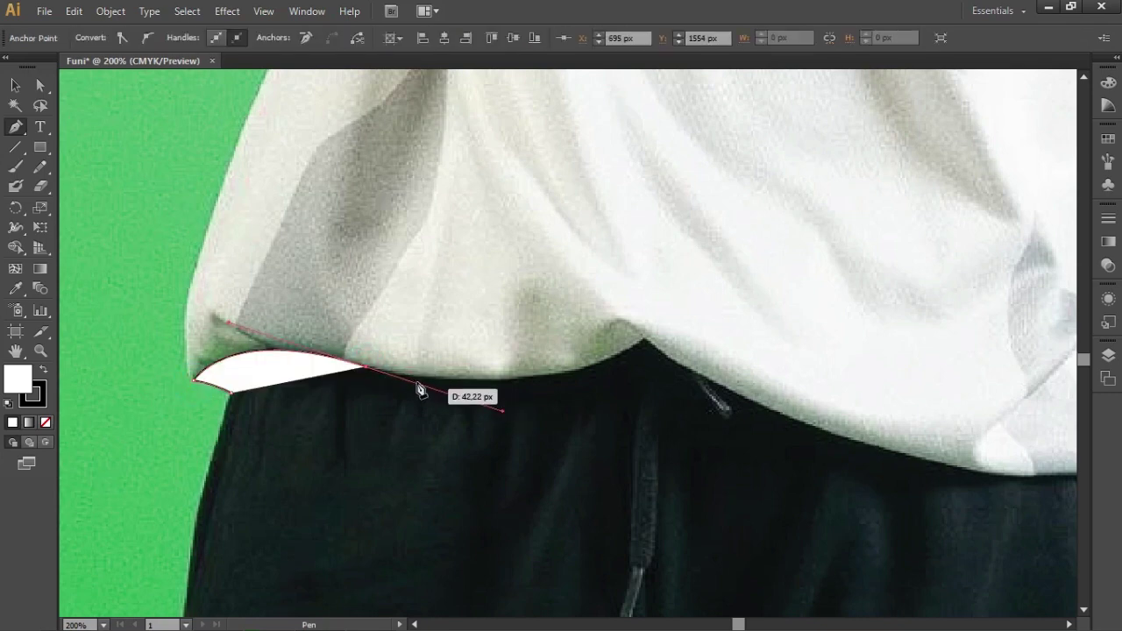
click(45, 422)
click(366, 367)
drag(644, 341, 733, 265)
ctrl+click(742, 345)
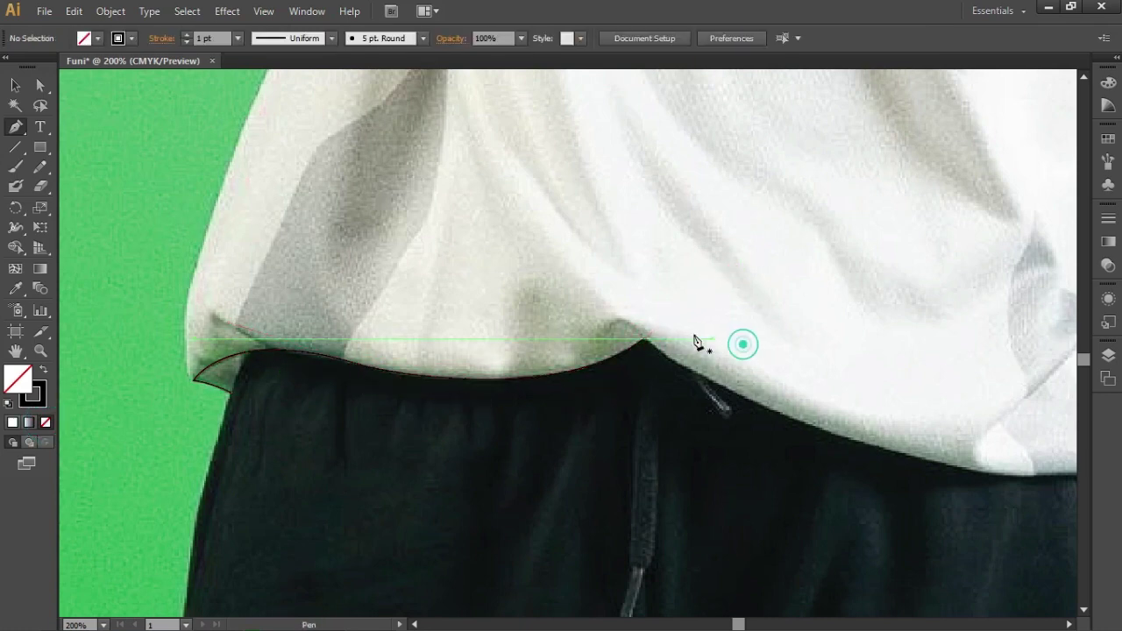
Continue the hem outline rightward and around the shirt's right corner
scroll(689, 330, up, 1)
click(585, 311)
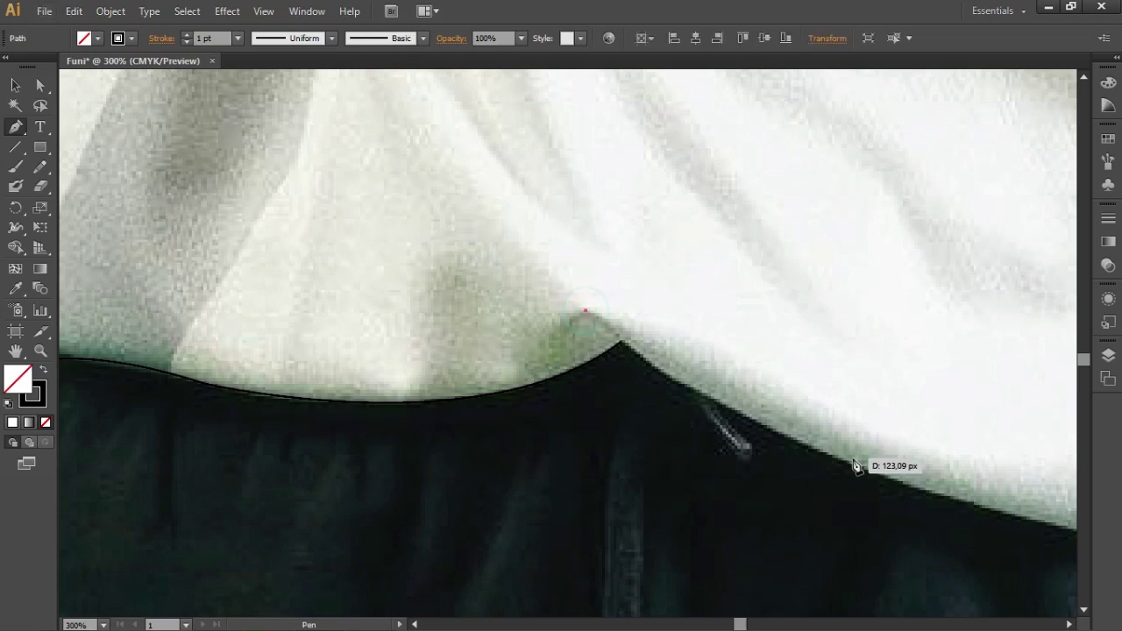
mouse_move(856, 465)
mouse_down()
mouse_move(1041, 528)
mouse_move(494, 416)
mouse_up()
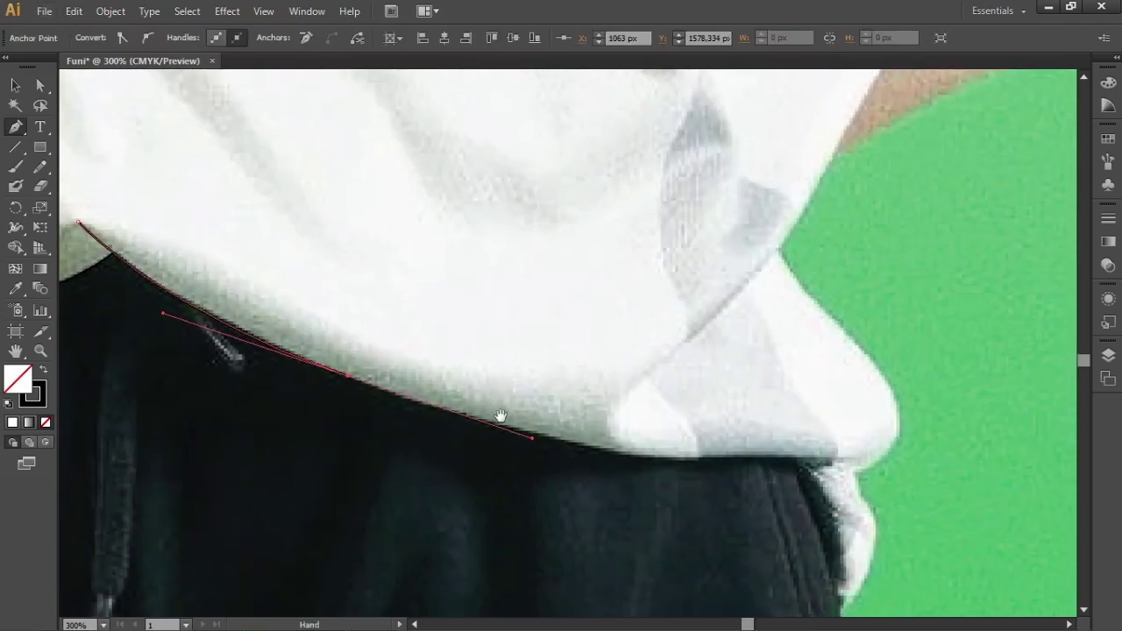
drag(752, 456, 906, 445)
click(752, 455)
click(892, 447)
mouse_move(853, 342)
mouse_down()
mouse_move(800, 292)
mouse_move(752, 444)
mouse_up()
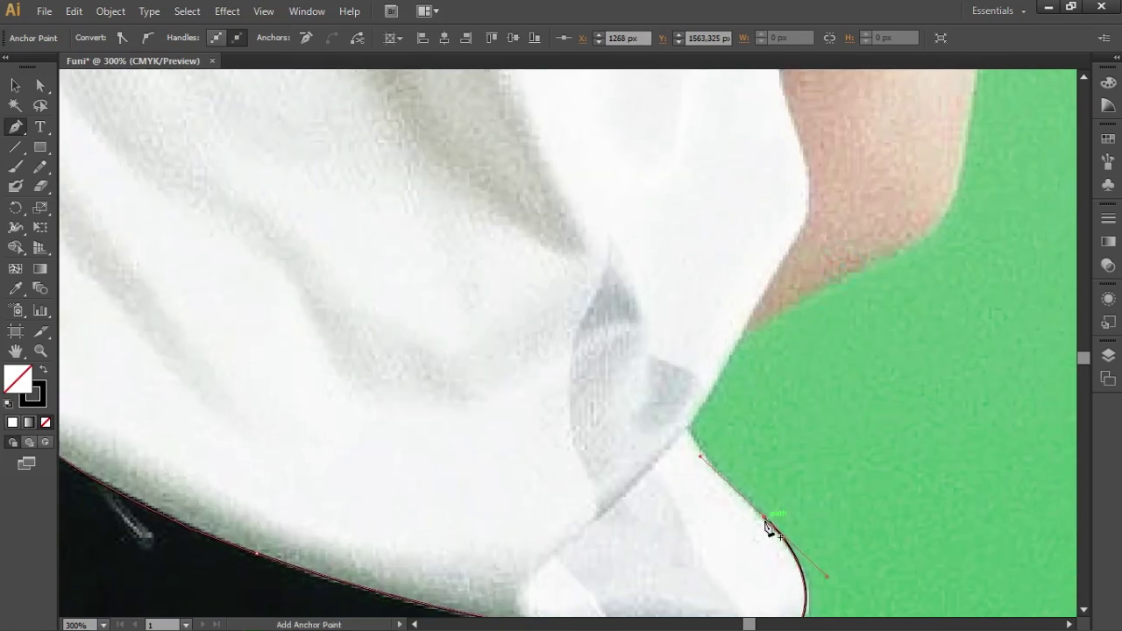
drag(686, 418, 692, 381)
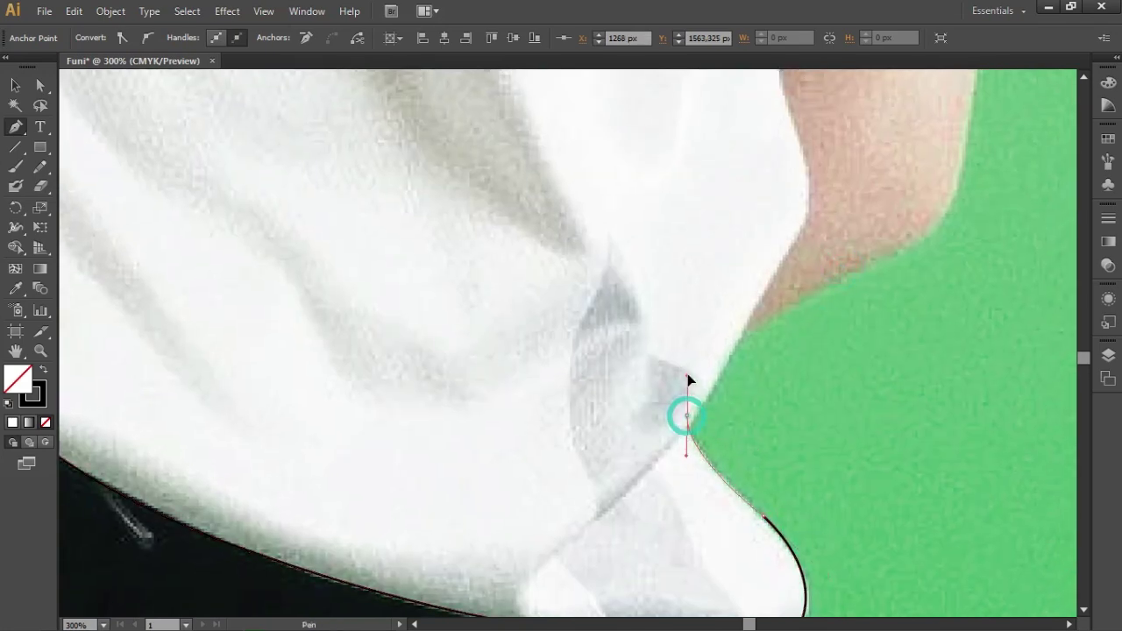
ctrl+click(745, 412)
Trace a new line up the shirt's right side to the sleeve cuff, undoing stray points
click(570, 540)
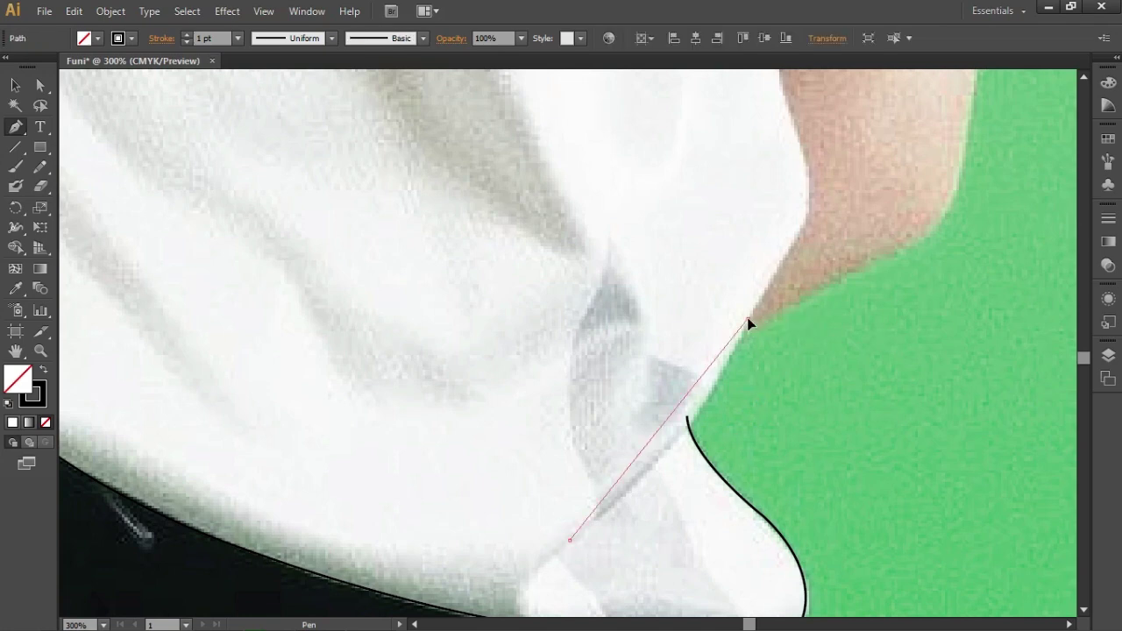
drag(745, 321, 738, 241)
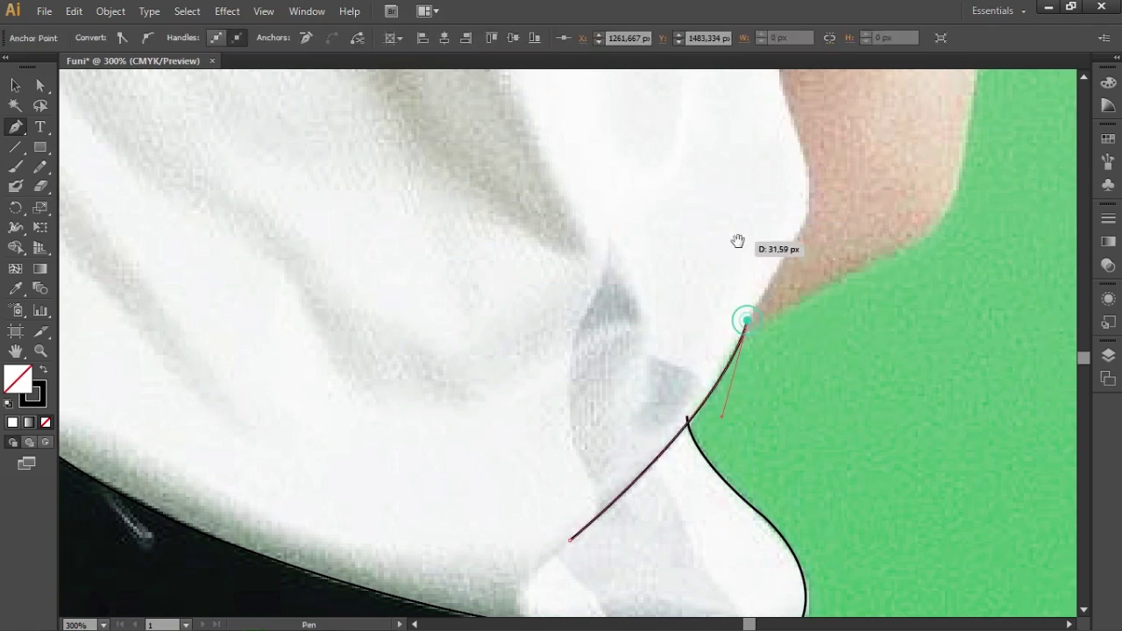
scroll(737, 242, up, 3)
mouse_move(787, 206)
mouse_down()
mouse_move(731, 118)
mouse_move(739, 110)
mouse_up()
key(ctrl+z)
key(ctrl+z)
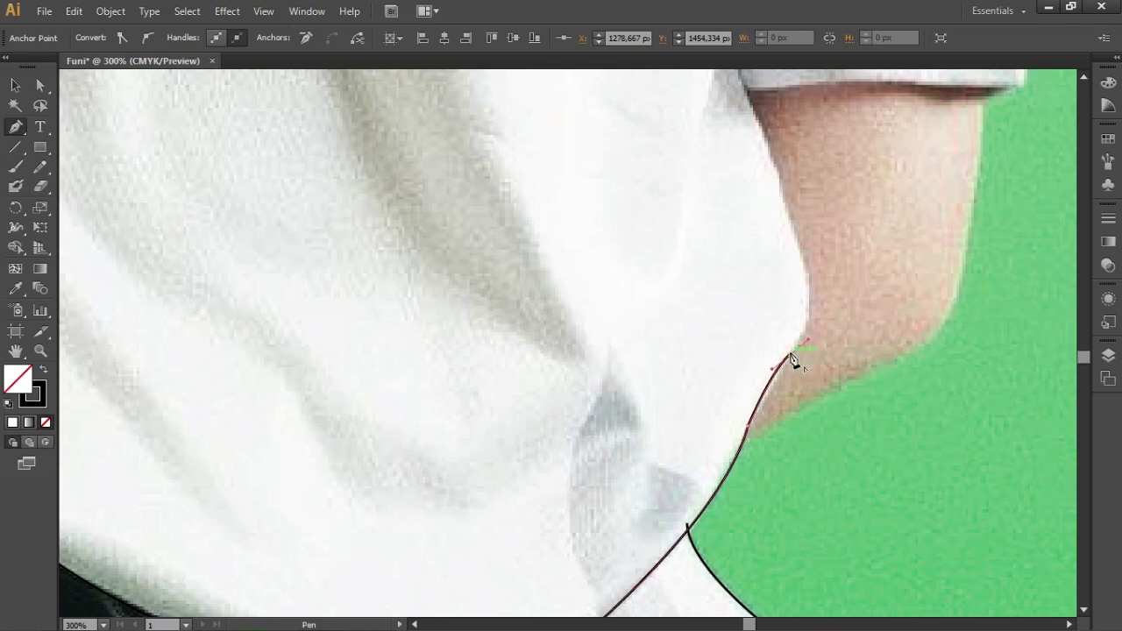
drag(777, 190, 883, 600)
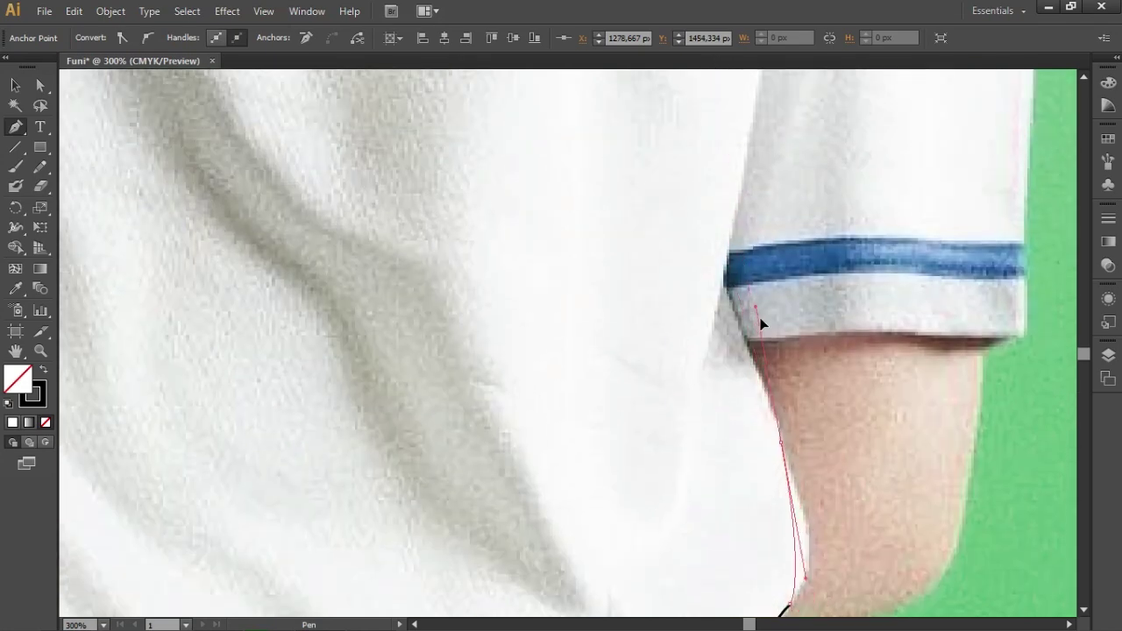
key(ctrl+z)
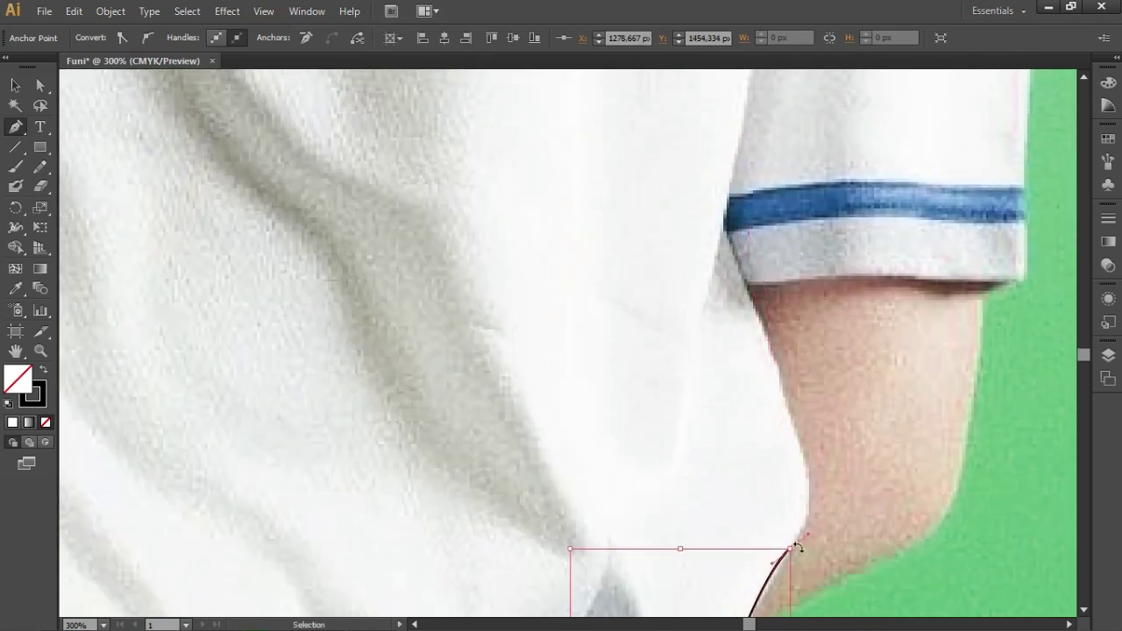
key(ctrl+z)
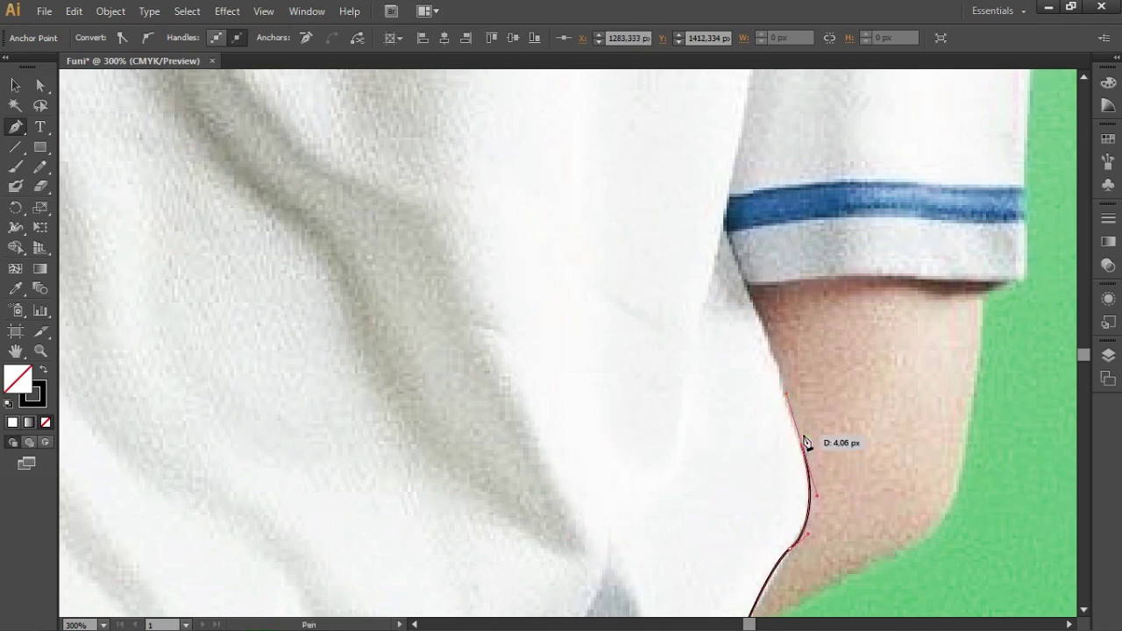
click(759, 325)
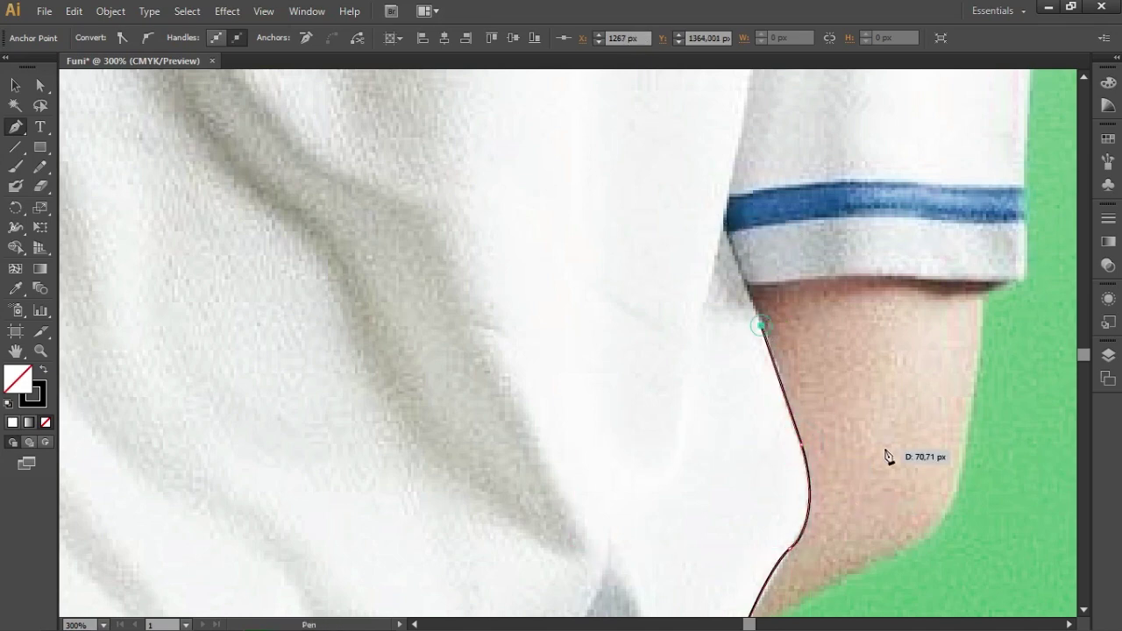
scroll(885, 452, up, 3)
click(725, 303)
ctrl+click(814, 295)
key(ctrl+minus)
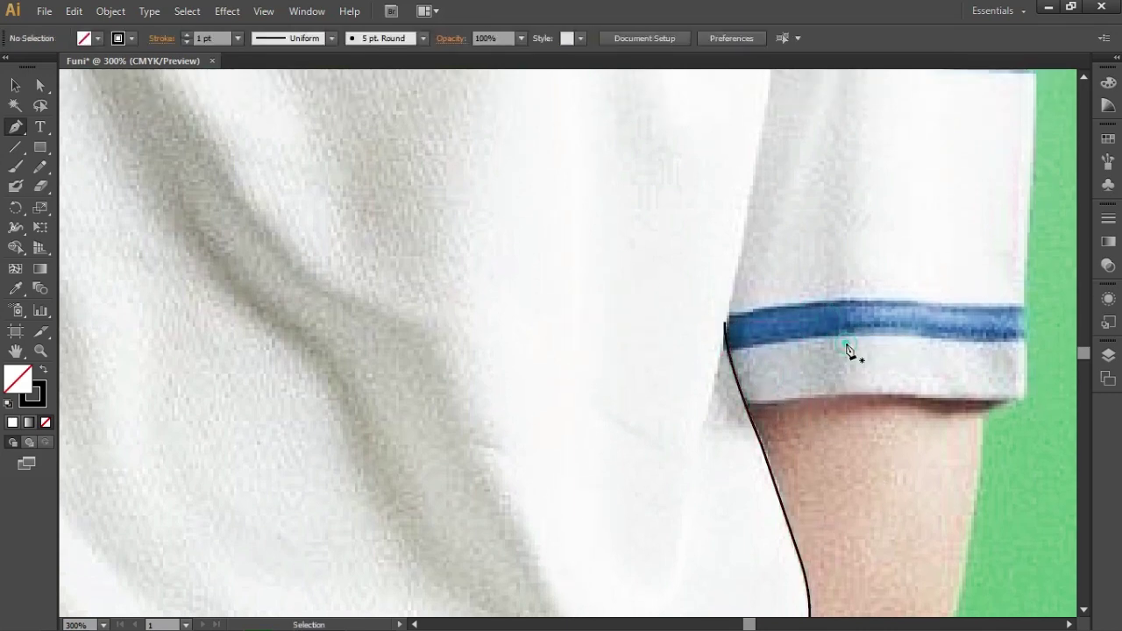
Extend the seam path with a curved anchor down past the armpit
scroll(847, 345, up, 2)
scroll(808, 333, up, 1)
scroll(768, 257, up, 2)
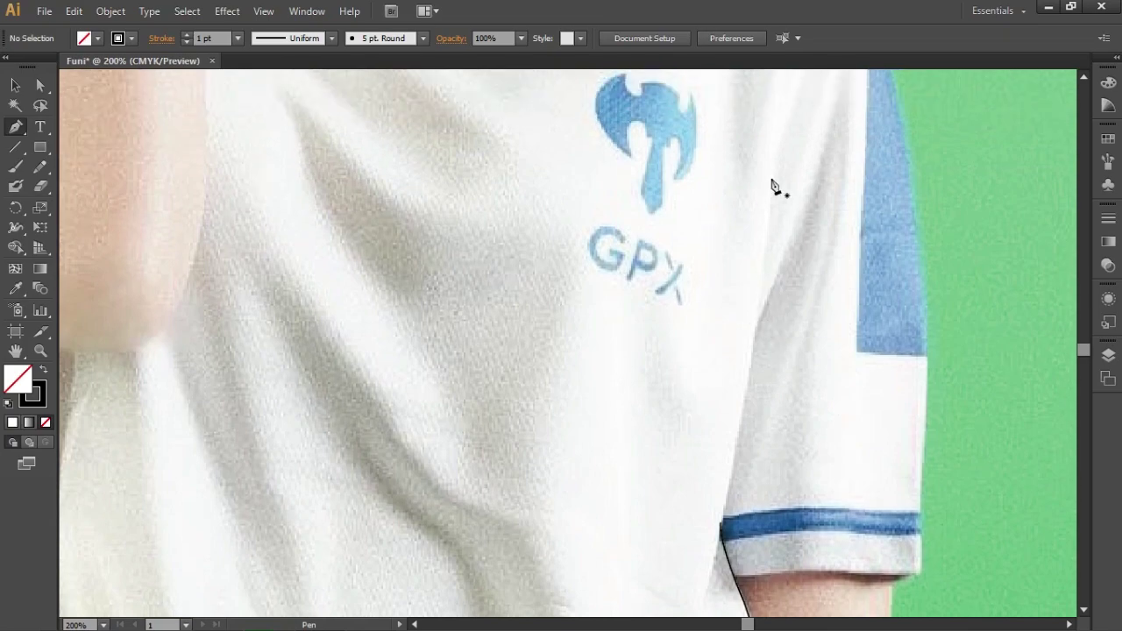
click(772, 183)
scroll(763, 395, down, 1)
scroll(764, 438, down, 1)
drag(701, 504, 670, 568)
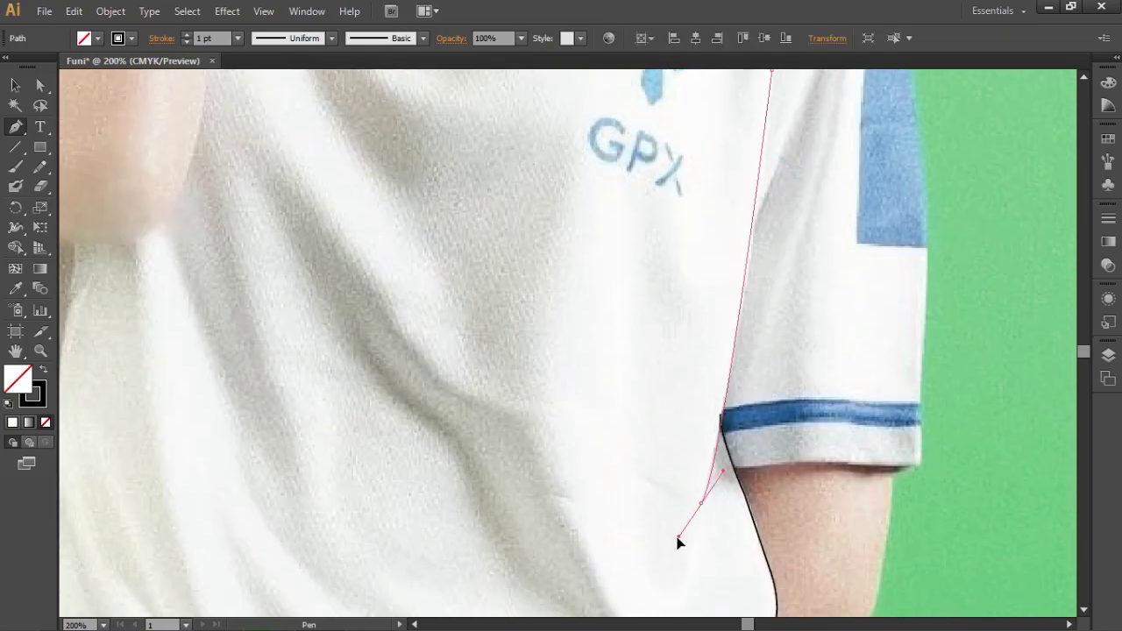
ctrl+click(839, 500)
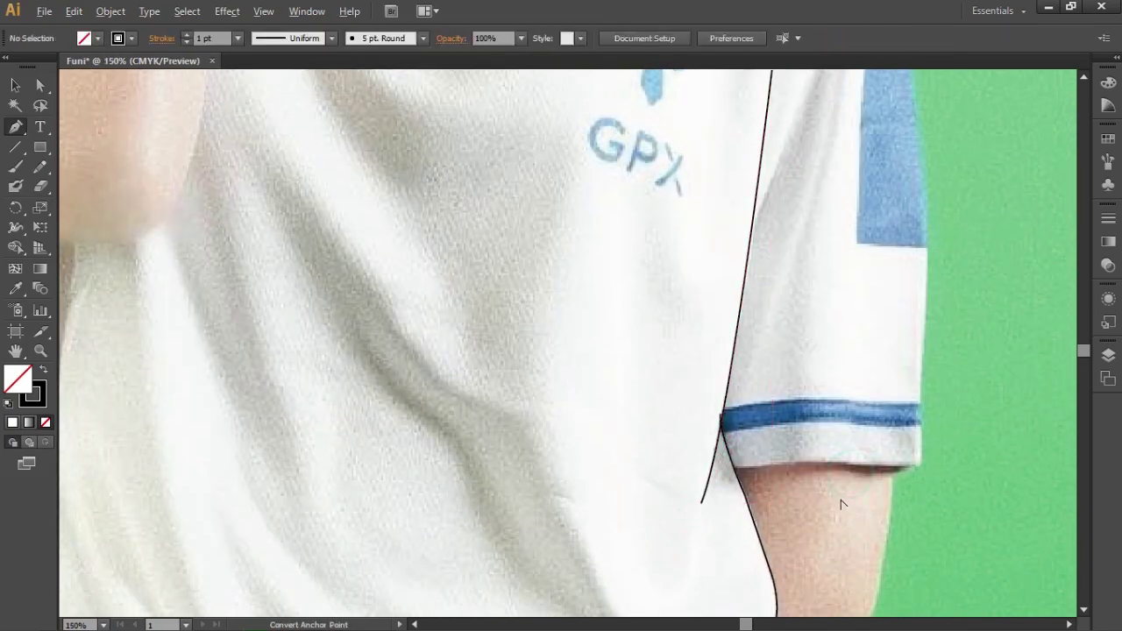
Outline the sleeve cuff's curved bottom edge and up the sleeve's outer edge
scroll(839, 501, down, 3)
scroll(837, 504, up, 5)
click(613, 434)
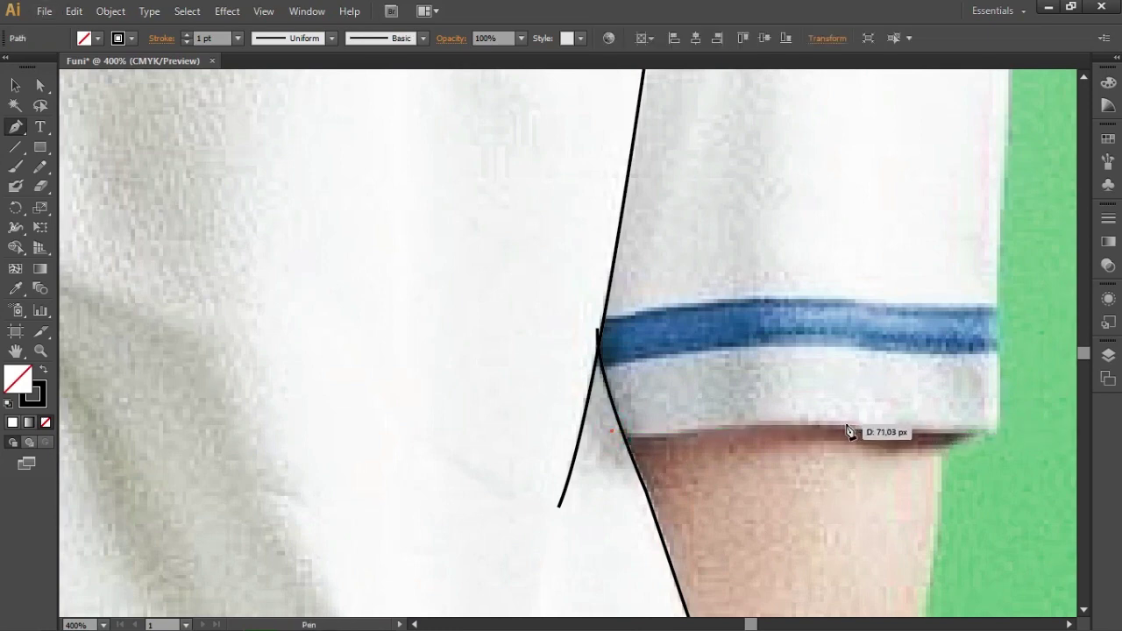
drag(876, 434, 884, 438)
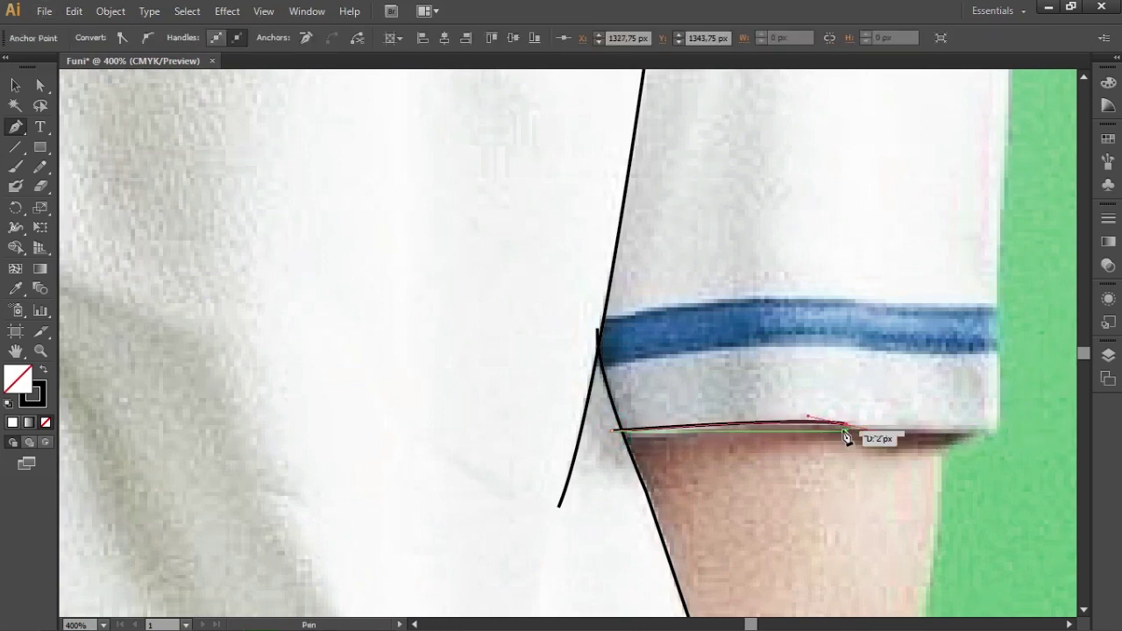
click(997, 437)
scroll(1039, 414, up, 1)
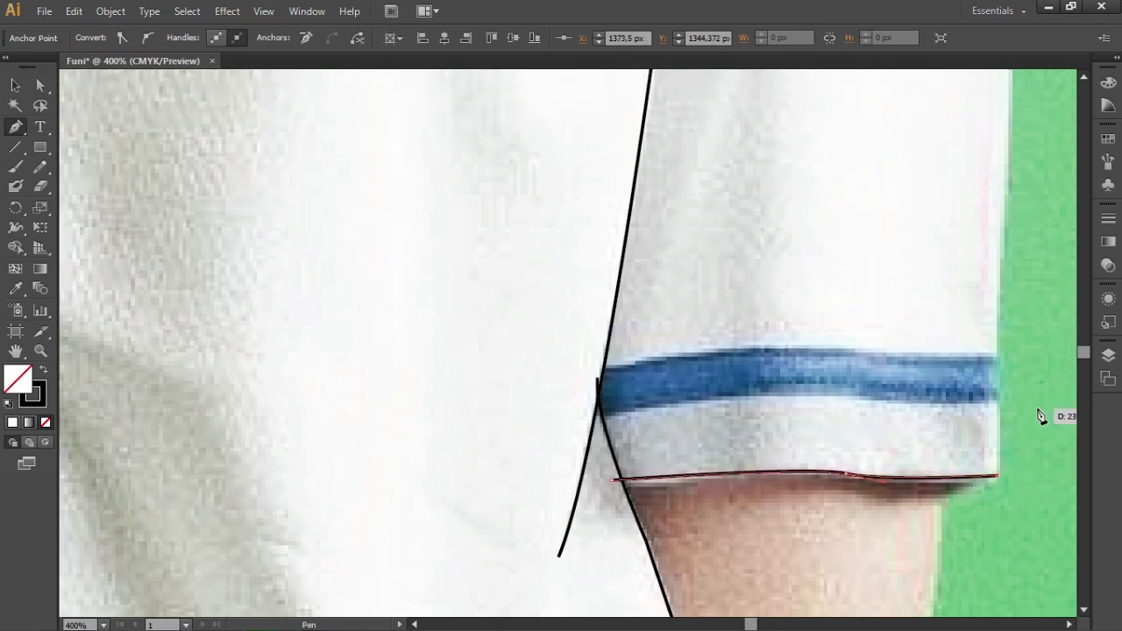
scroll(1030, 416, down, 2)
scroll(1030, 417, up, 1)
drag(1030, 416, 763, 412)
click(745, 388)
drag(760, 324, 755, 311)
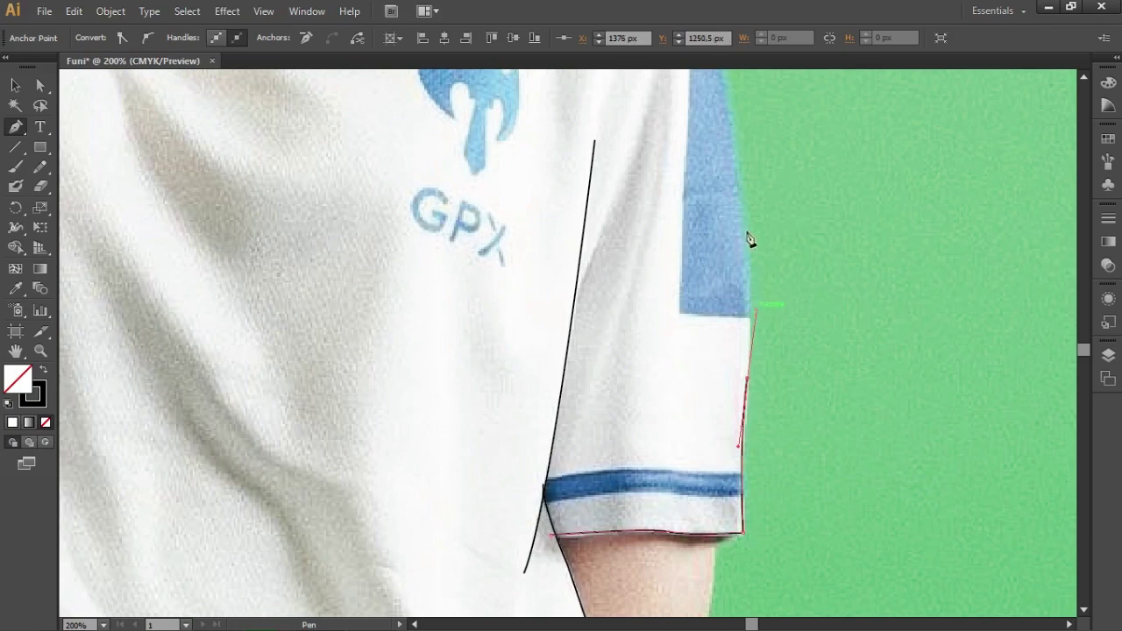
Carry the outline over the shoulder top and down to the collar edge
drag(676, 216, 708, 514)
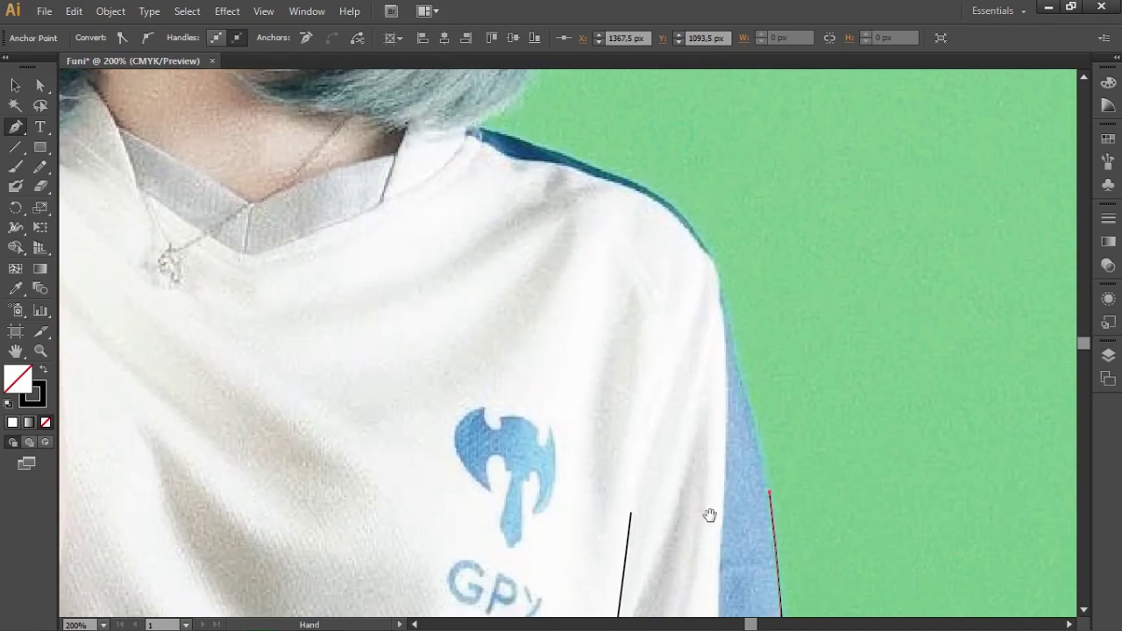
click(719, 278)
drag(546, 319, 563, 400)
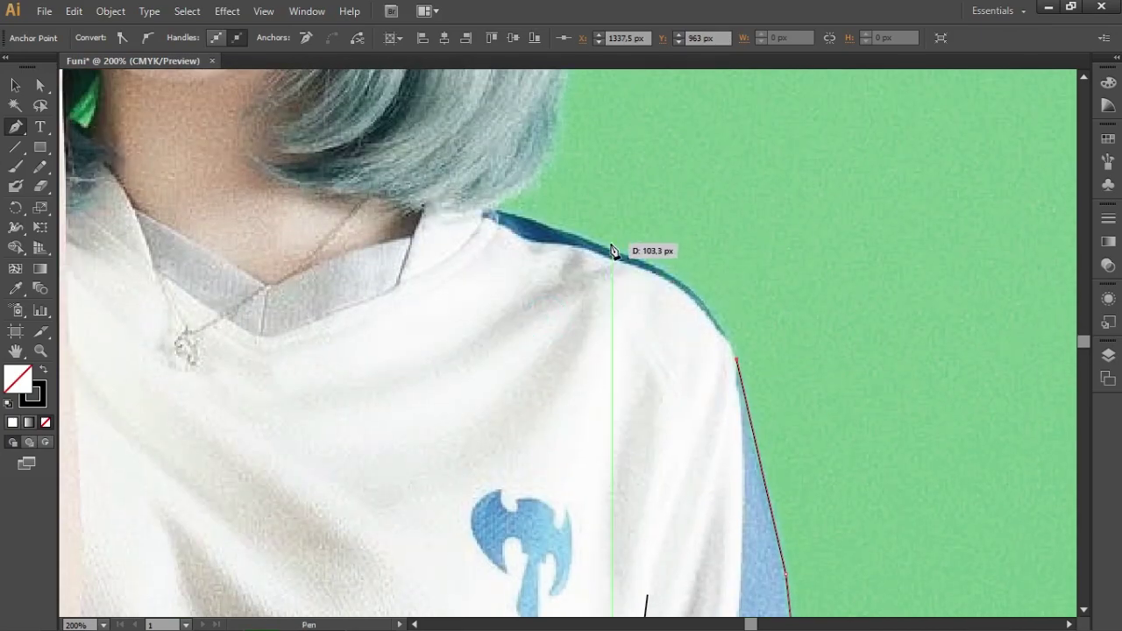
drag(613, 250, 544, 258)
drag(613, 250, 618, 252)
mouse_move(519, 230)
mouse_down()
mouse_move(436, 184)
mouse_move(582, 183)
mouse_up()
drag(582, 182, 564, 293)
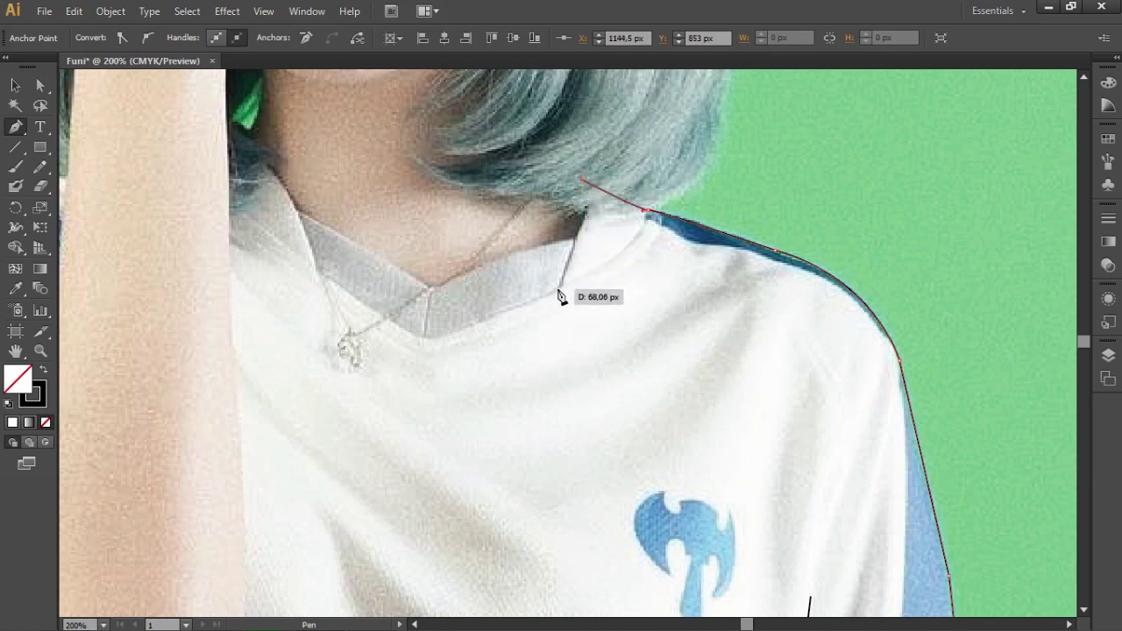
mouse_move(562, 290)
mouse_down()
mouse_move(589, 213)
mouse_move(564, 294)
mouse_up()
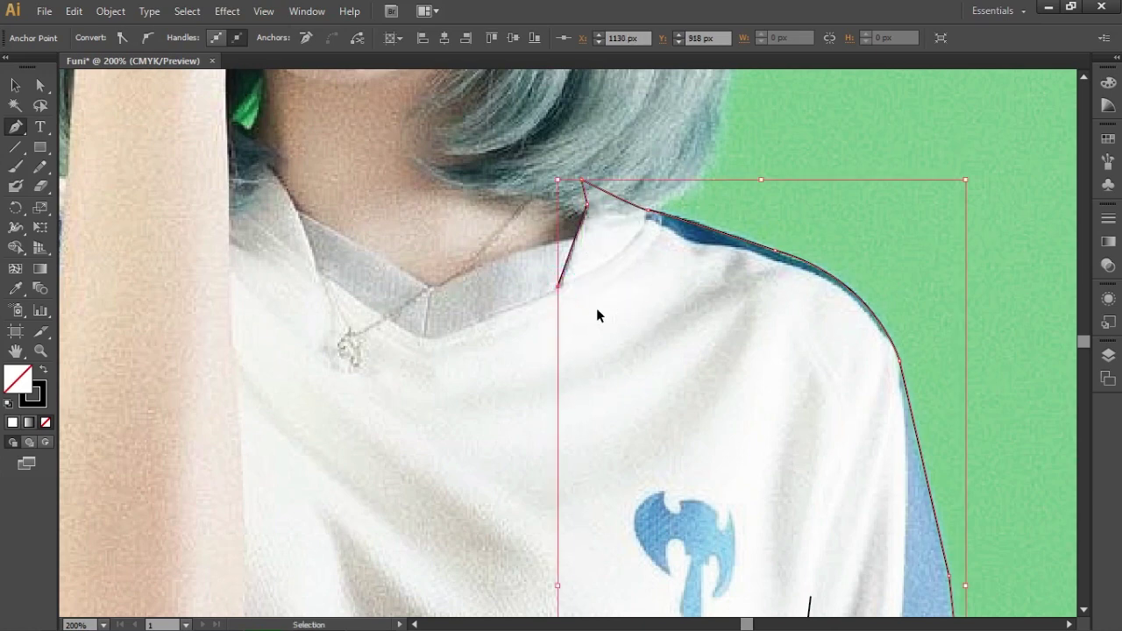
Trace the outer and inner V-neck collar lines using corner anchors
ctrl+click(597, 313)
drag(489, 345, 589, 340)
mouse_move(529, 285)
mouse_down()
mouse_move(701, 231)
mouse_move(655, 301)
mouse_move(632, 301)
mouse_up()
ctrl+click(720, 294)
click(689, 266)
click(544, 331)
drag(494, 357, 559, 391)
drag(527, 326, 501, 317)
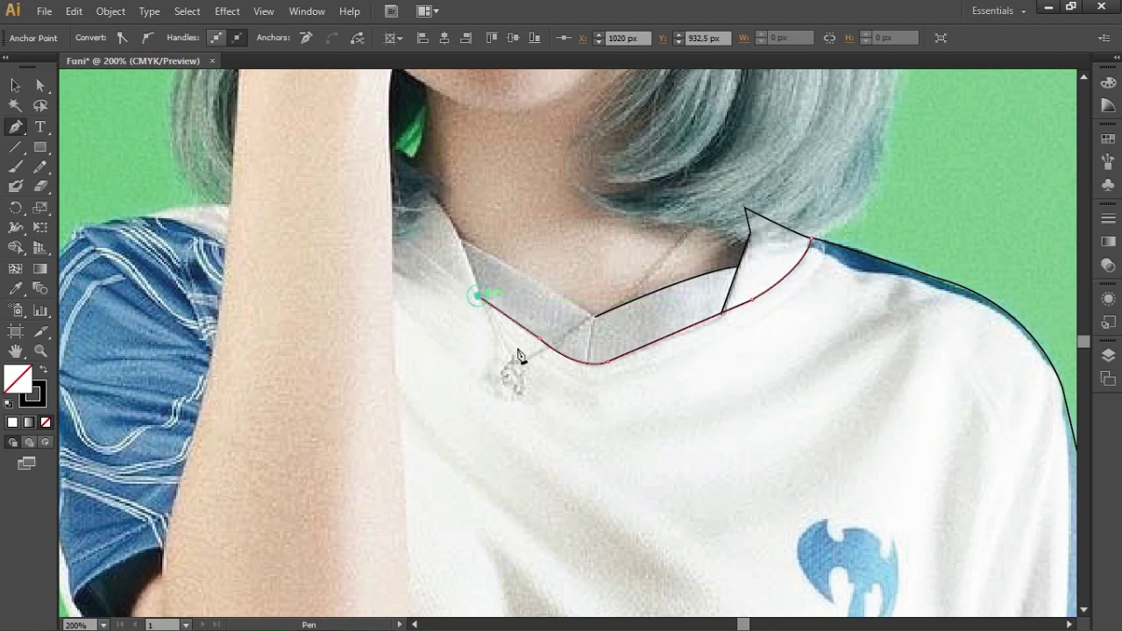
ctrl+click(551, 388)
click(457, 235)
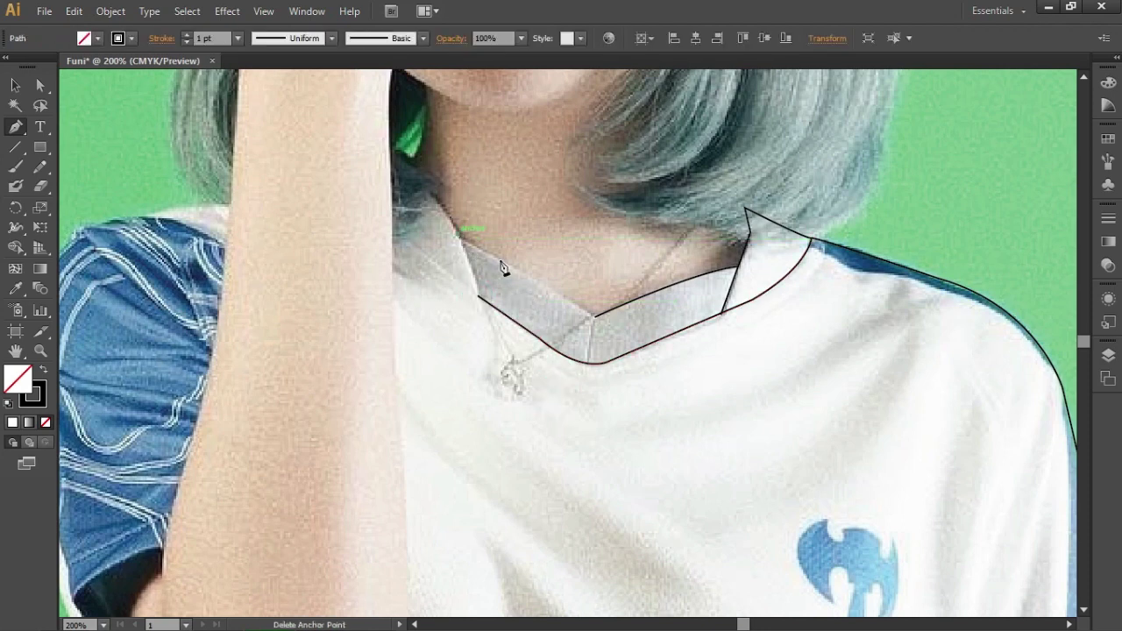
click(596, 316)
ctrl+click(549, 318)
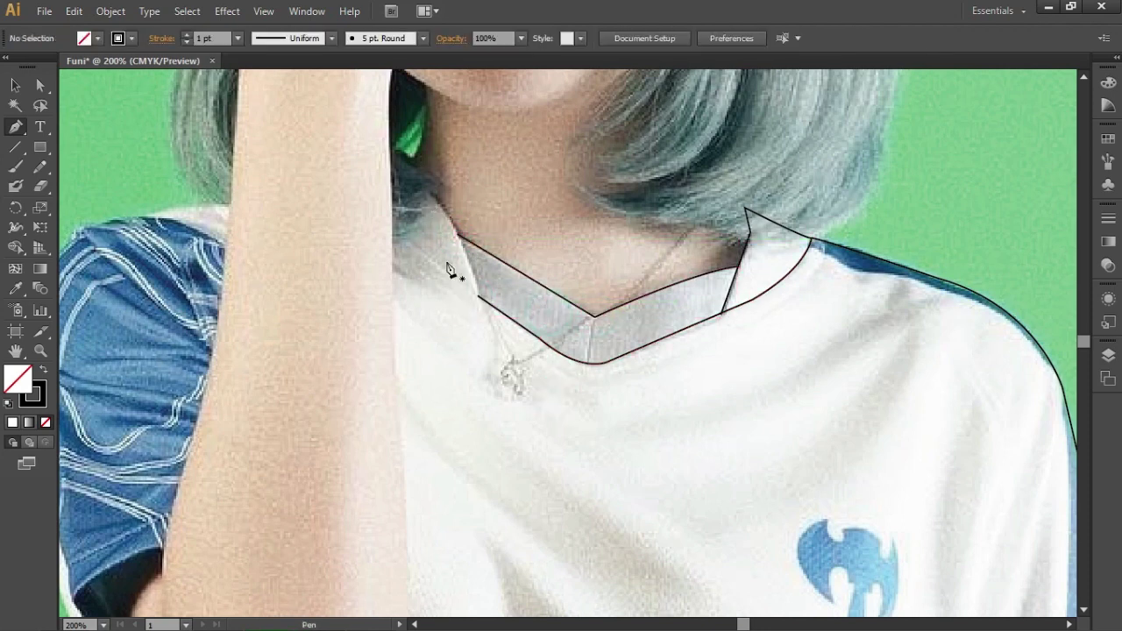
Draw the neck's left edge up toward the raised arm
drag(543, 402, 624, 370)
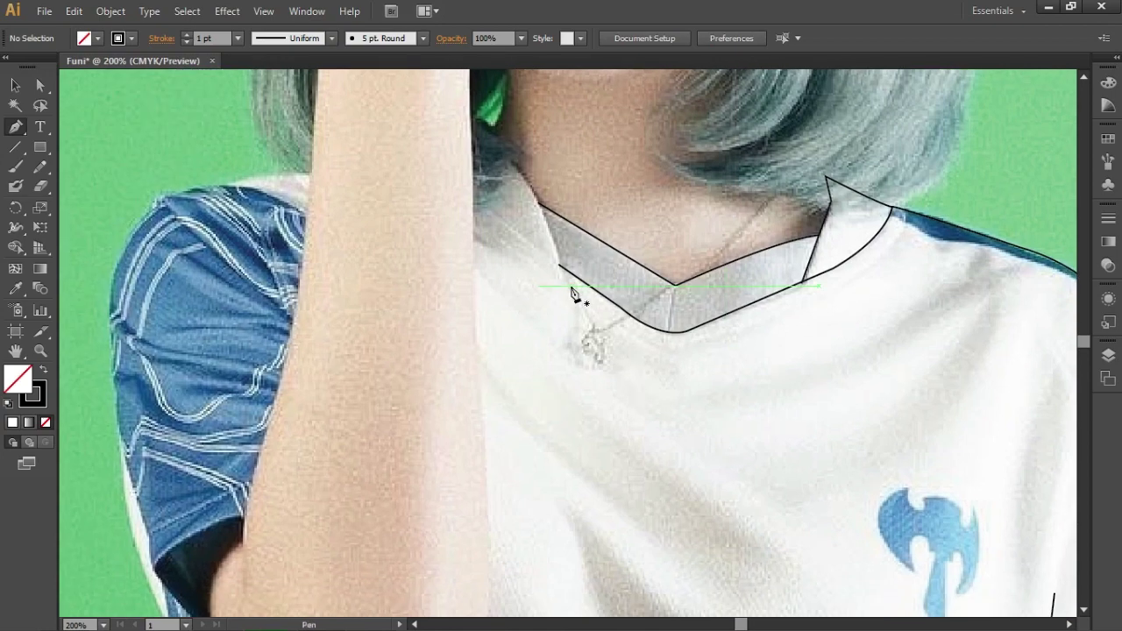
mouse_move(562, 277)
mouse_down()
mouse_move(471, 127)
mouse_move(390, 78)
mouse_up()
scroll(390, 78, up, 5)
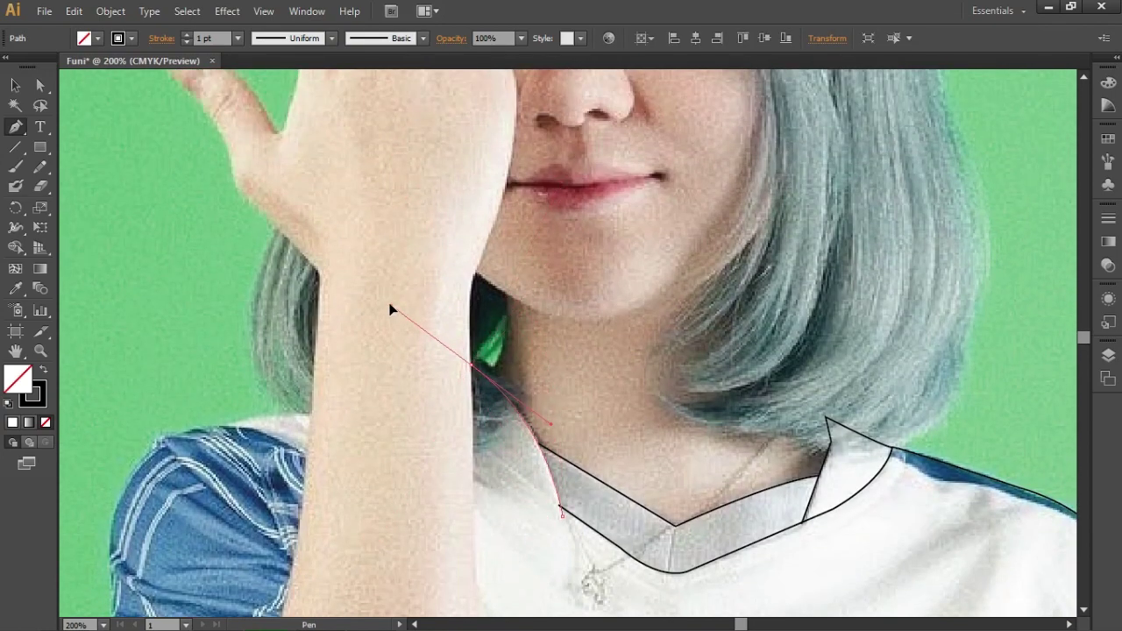
ctrl+click(641, 388)
mouse_move(532, 496)
mouse_down()
mouse_move(653, 379)
mouse_move(593, 327)
mouse_up()
scroll(605, 394, down, 2)
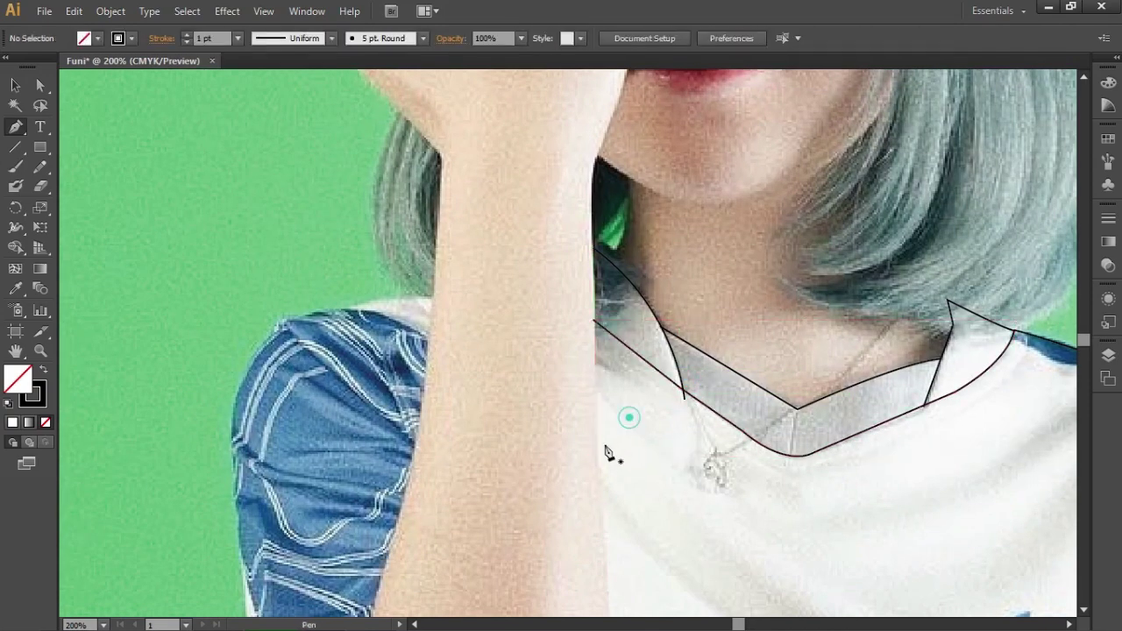
scroll(608, 450, down, 2)
scroll(639, 438, up, 2)
scroll(643, 338, up, 1)
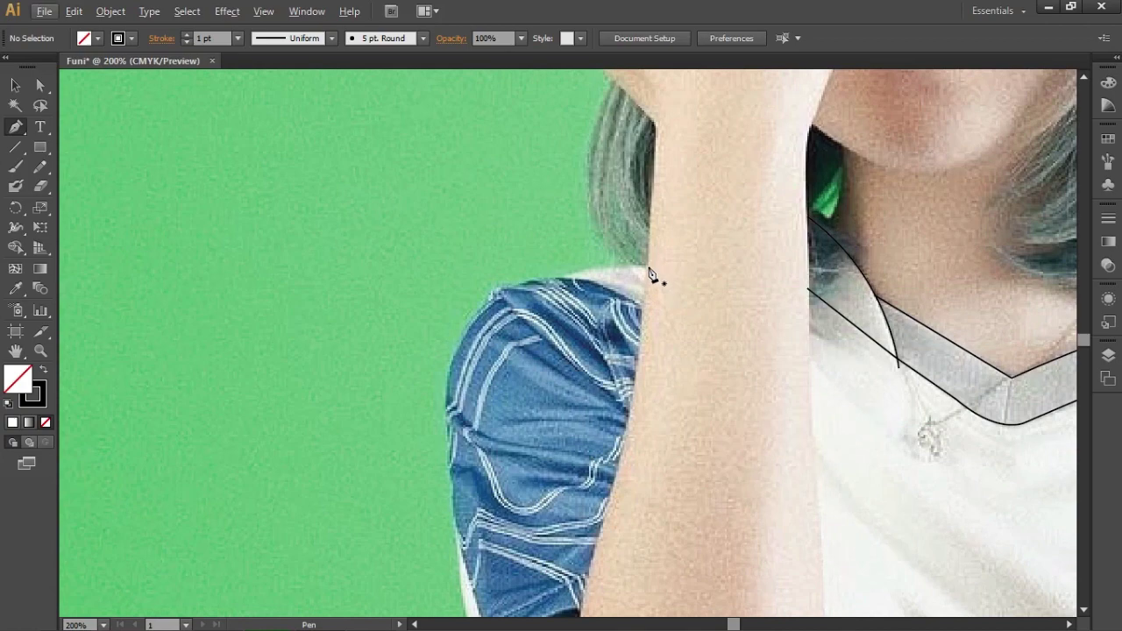
Outline the left sleeve from the arm down to its hem
drag(648, 270, 558, 282)
scroll(514, 405, down, 2)
scroll(513, 406, left, 2)
drag(560, 433, 548, 474)
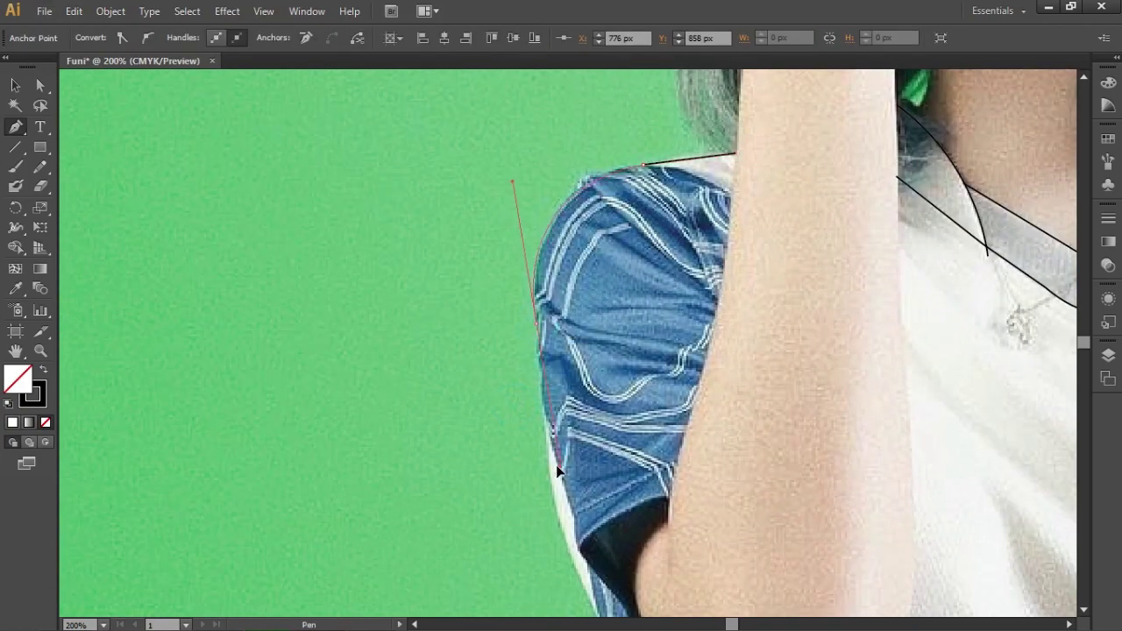
scroll(548, 474, down, 4)
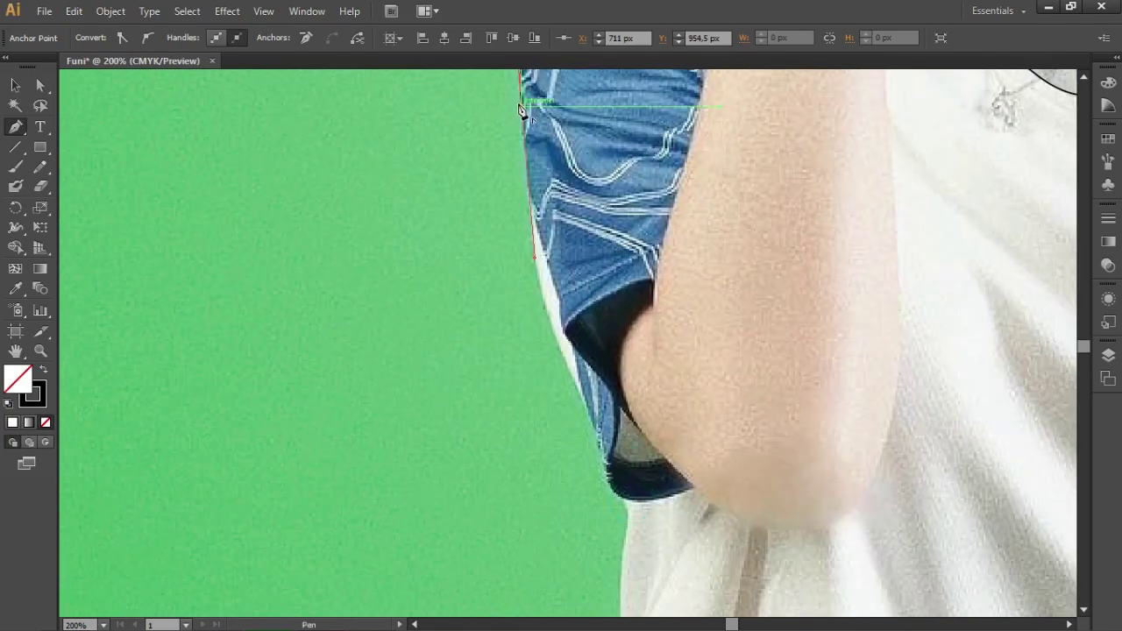
mouse_move(548, 474)
mouse_down()
mouse_move(595, 438)
mouse_move(623, 456)
mouse_move(614, 488)
mouse_up()
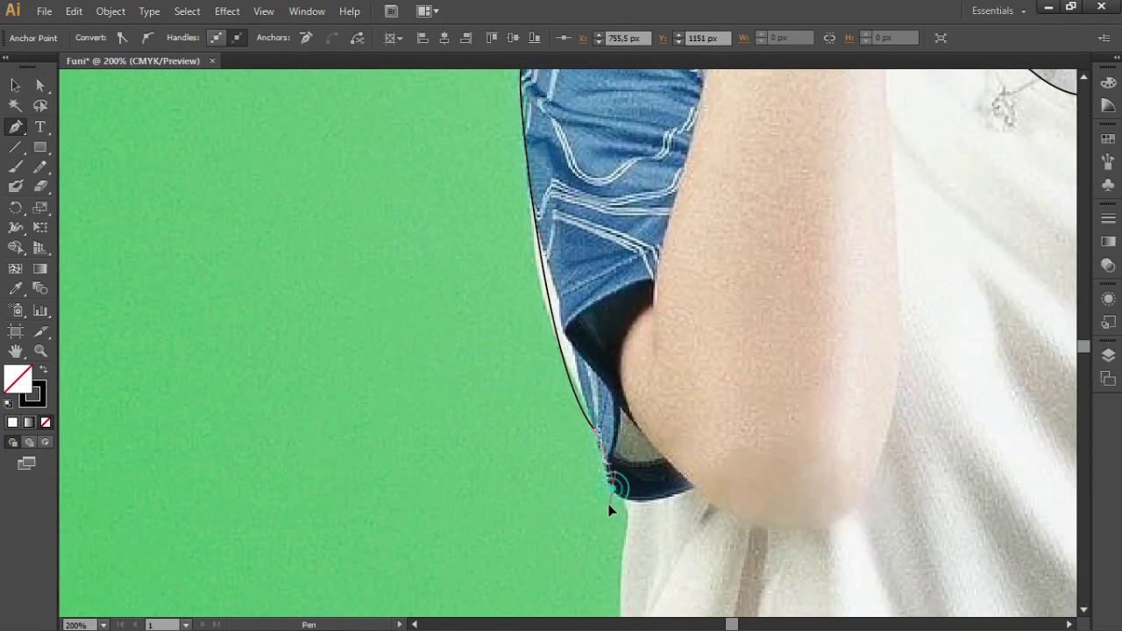
key(ctrl+z)
drag(601, 488, 701, 499)
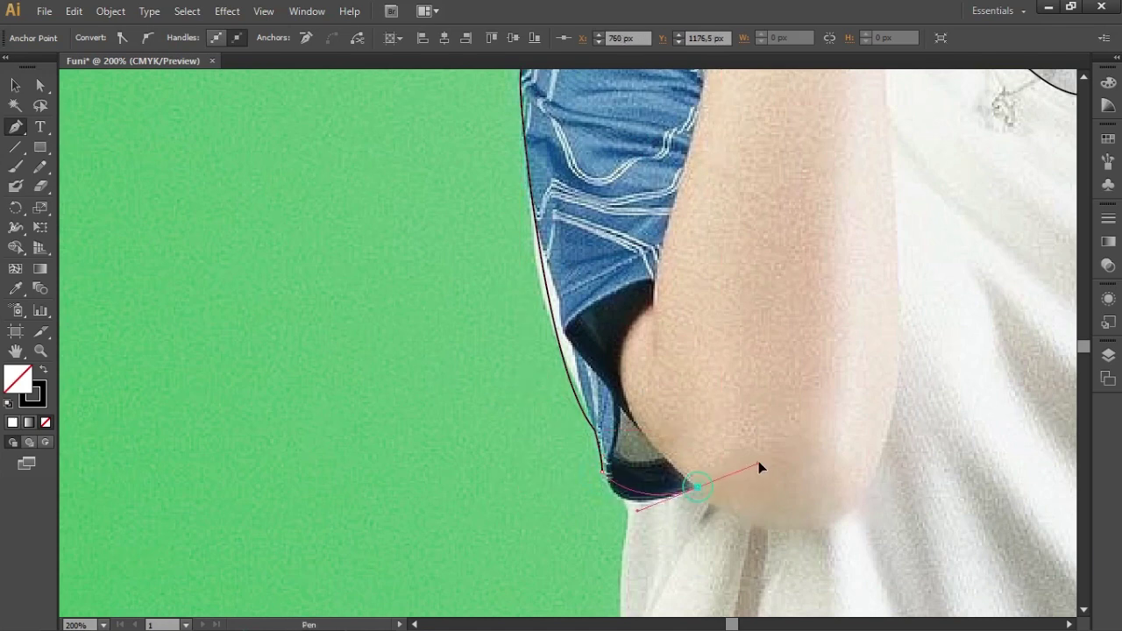
drag(791, 450, 796, 493)
ctrl+click(796, 493)
Continue the outline from the sleeve's end down the shirt's side
scroll(664, 321, down, 4)
scroll(663, 321, left, 1)
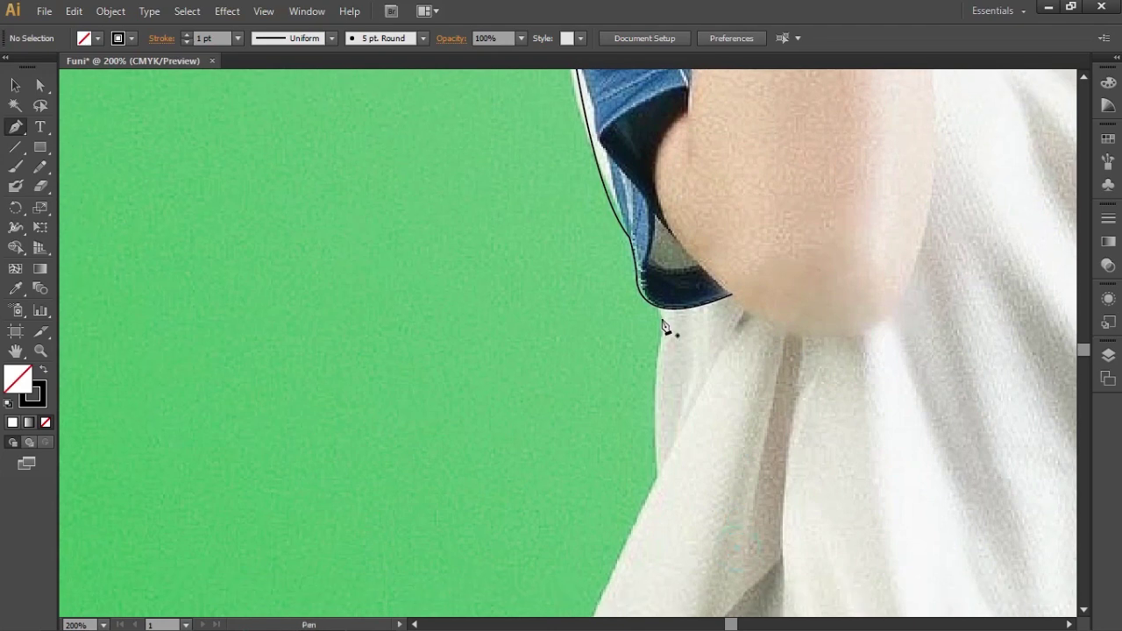
click(664, 313)
drag(660, 481, 684, 509)
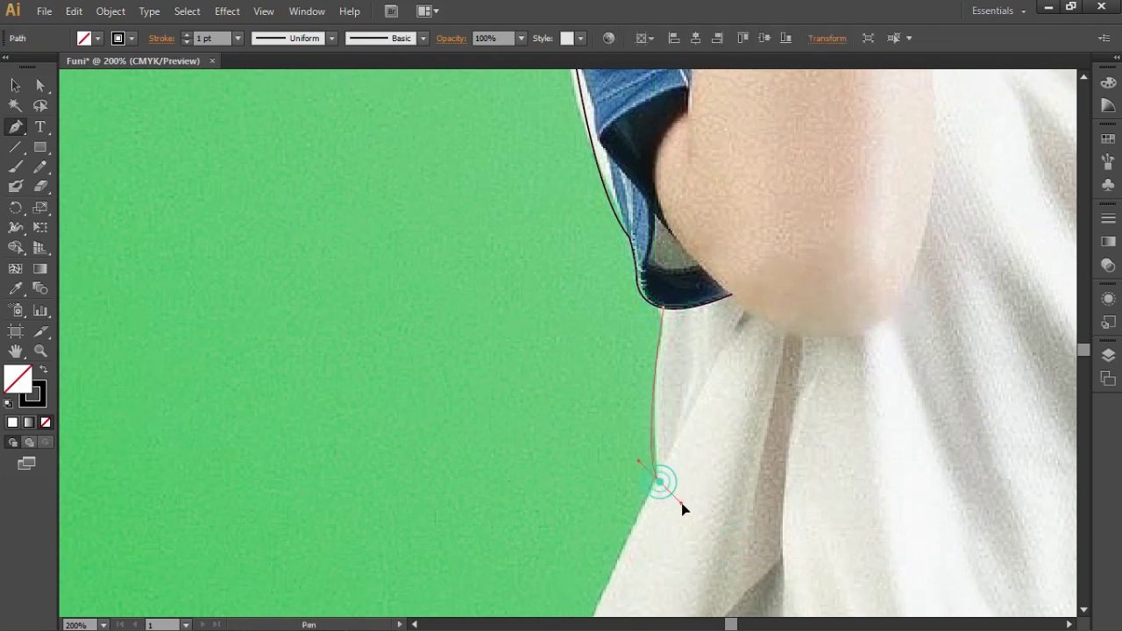
ctrl+click(689, 475)
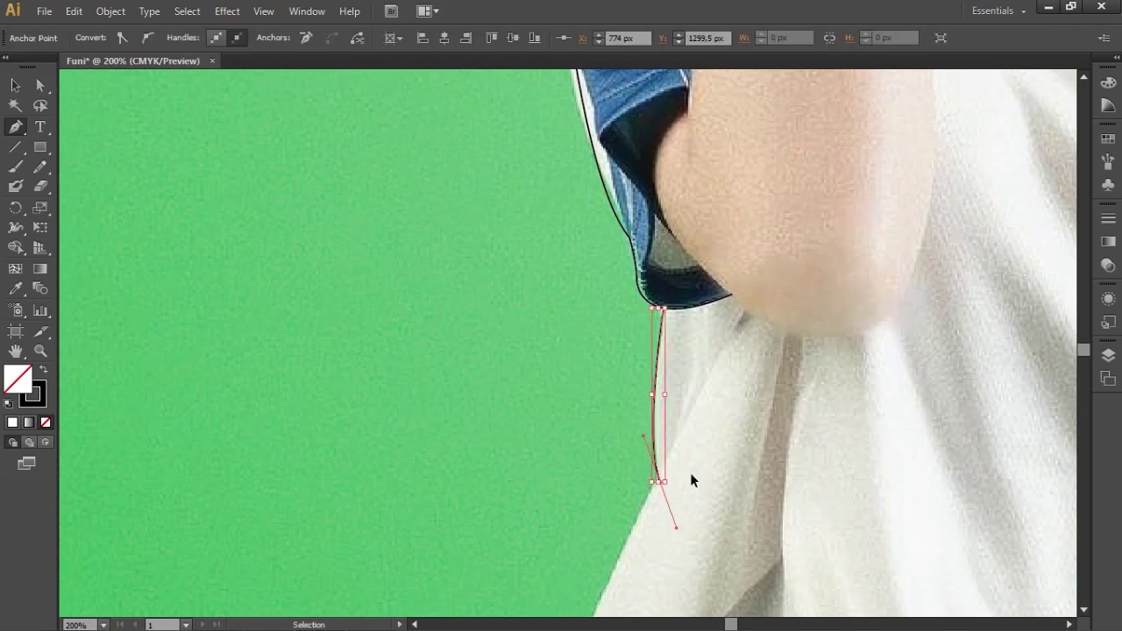
Draw the shirt's left edge down to the waistband, then zoom out
click(749, 311)
scroll(789, 289, down, 5)
scroll(809, 271, left, 2)
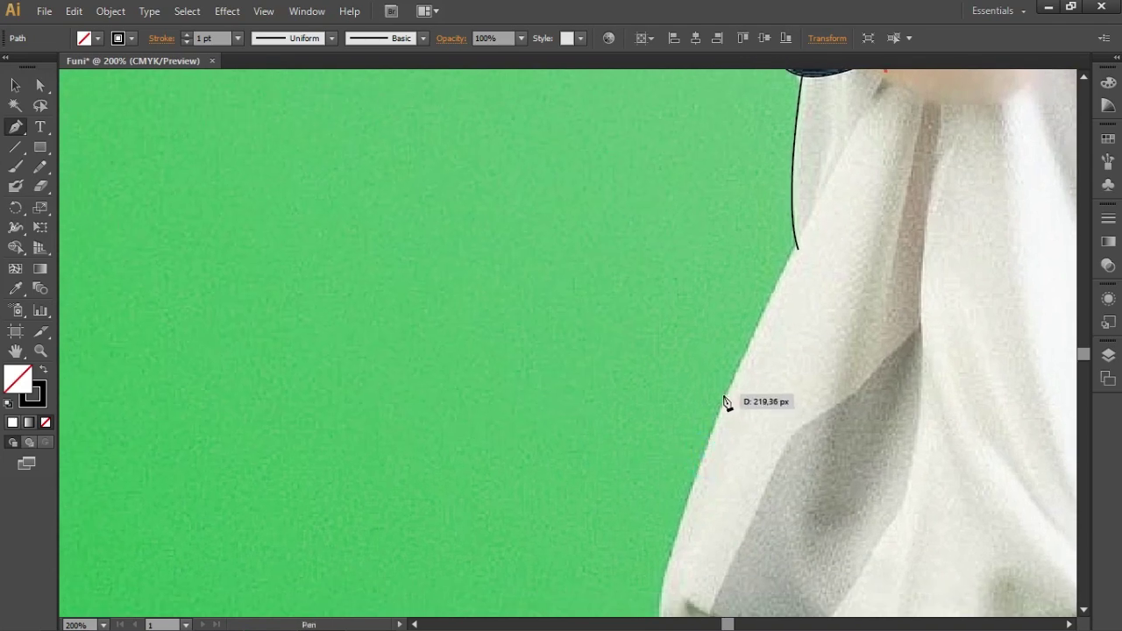
click(684, 514)
scroll(683, 513, down, 5)
click(702, 333)
click(705, 448)
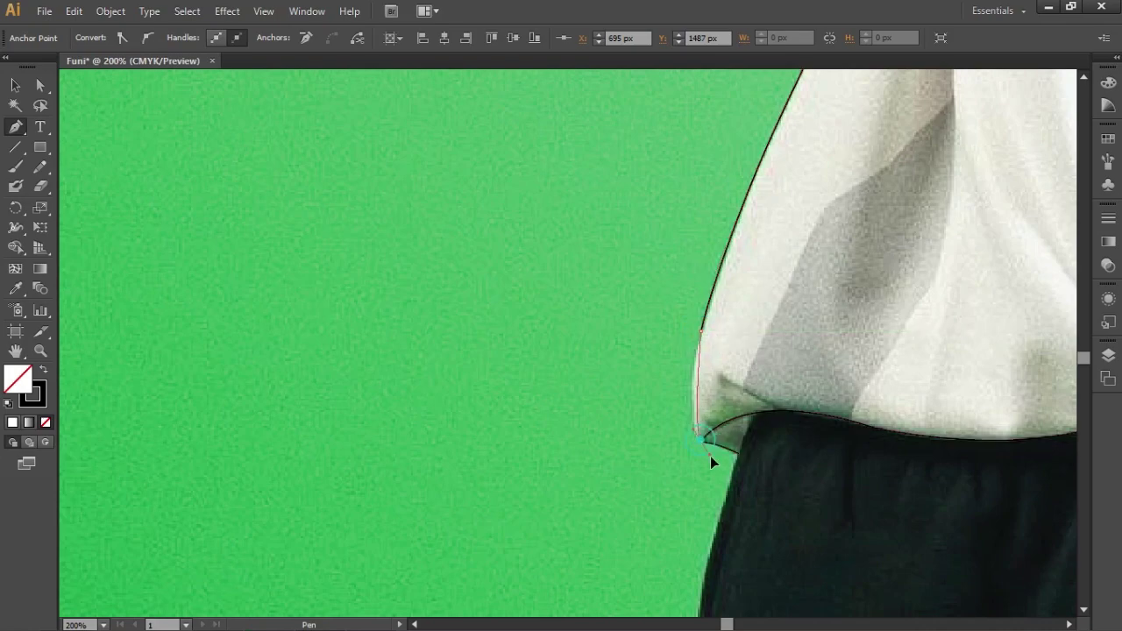
ctrl+click(958, 302)
key(ctrl+minus)
key(ctrl+minus)
key(ctrl+minus)
key(ctrl+minus)
key(ctrl+minus)
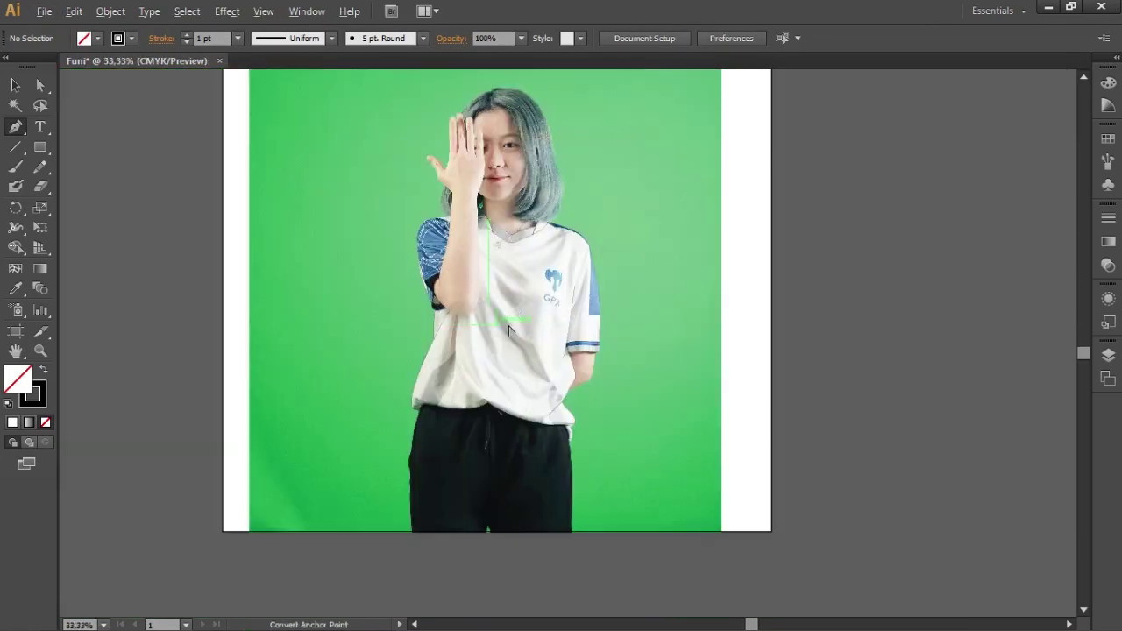
Draw a curved fold line under the raised arm down the shirt's left side
key(ctrl+plus)
key(ctrl+plus)
key(ctrl+plus)
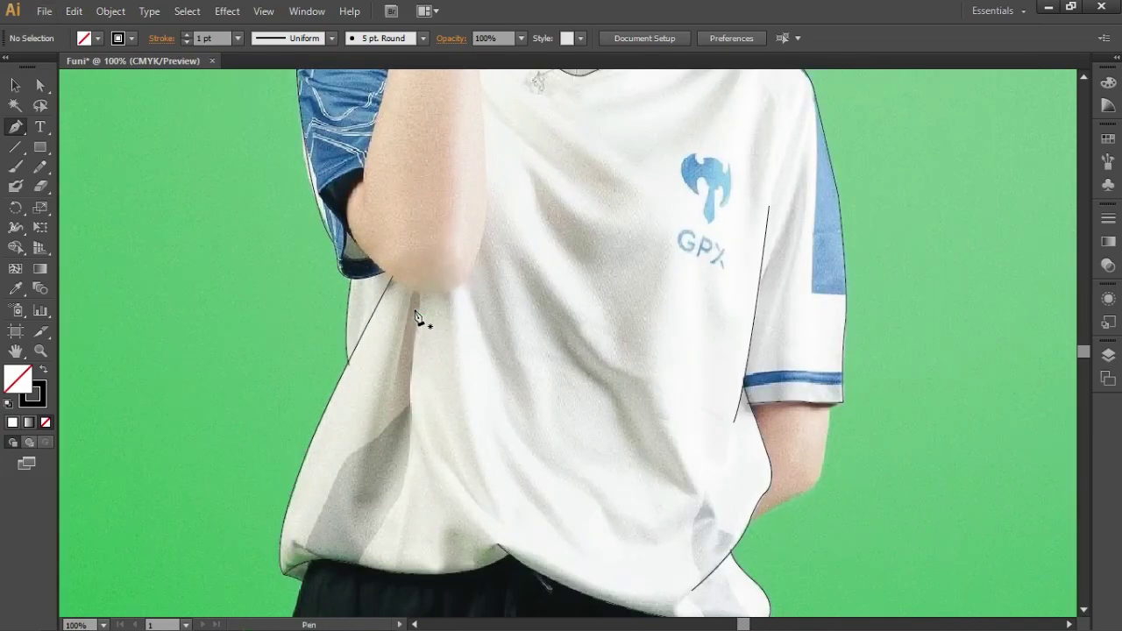
click(417, 298)
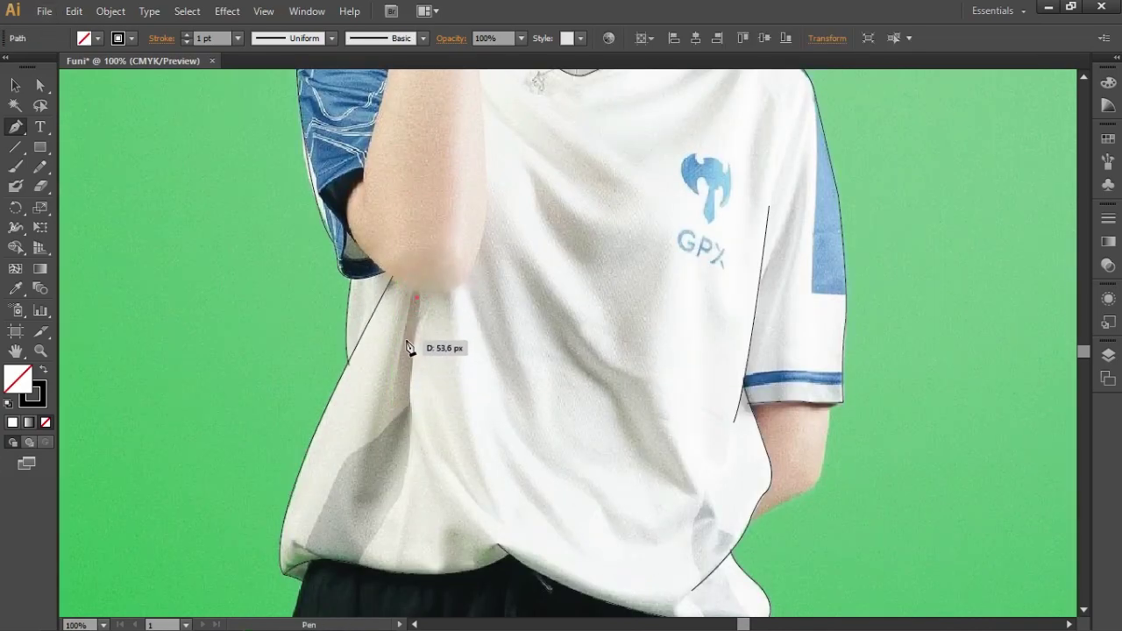
click(409, 408)
drag(421, 465, 406, 469)
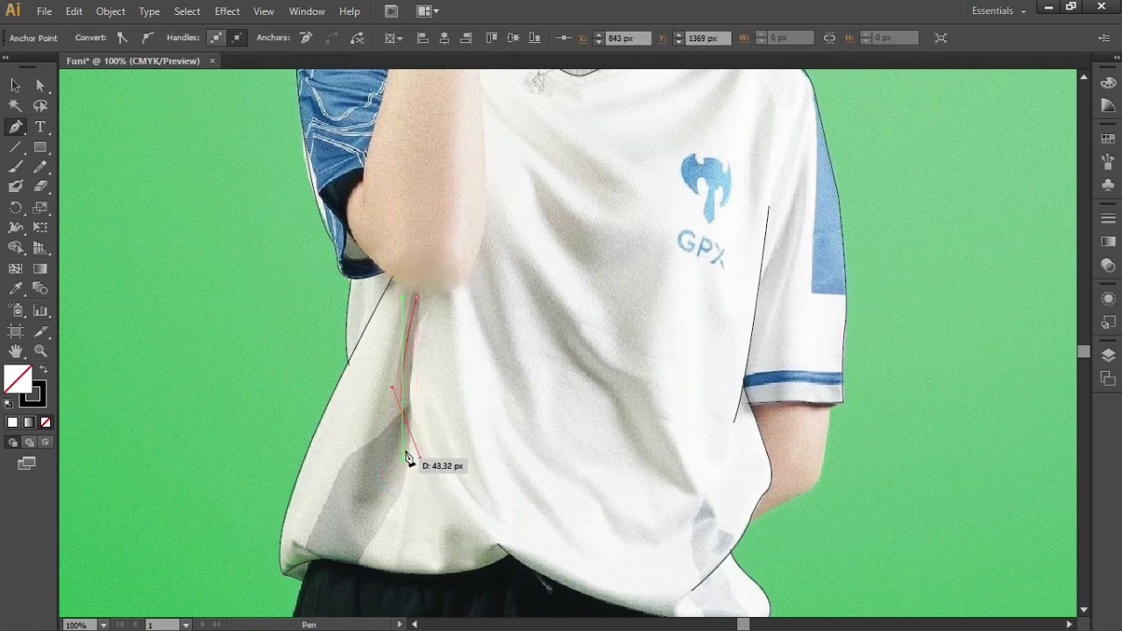
drag(410, 429, 409, 480)
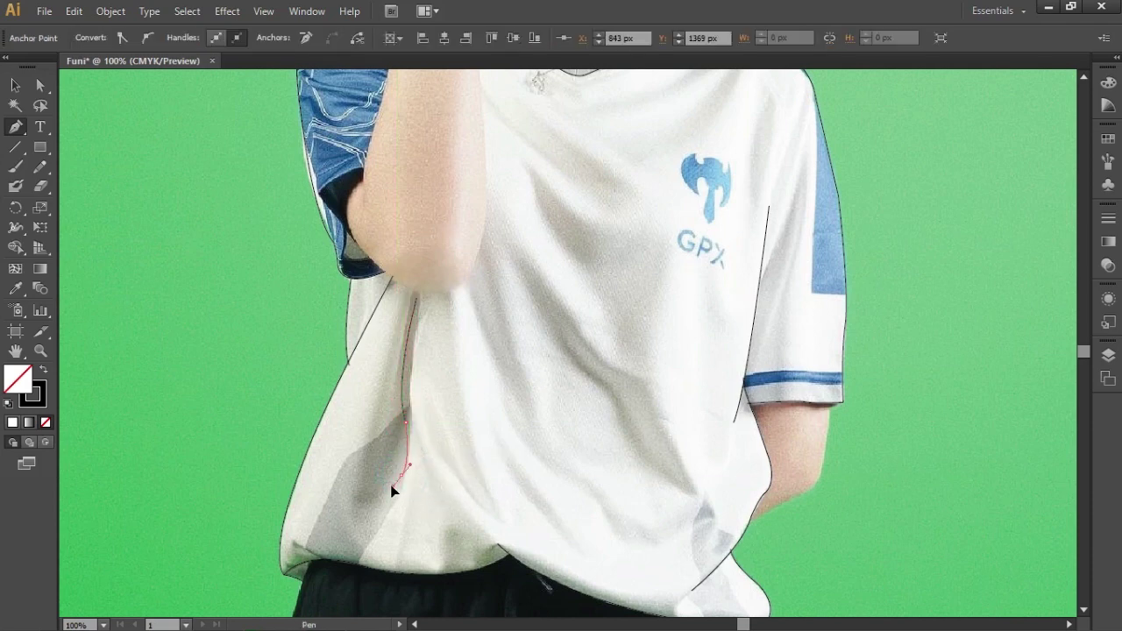
ctrl+click(555, 486)
Add two curved fold lines across the middle of the shirt
drag(543, 293, 620, 395)
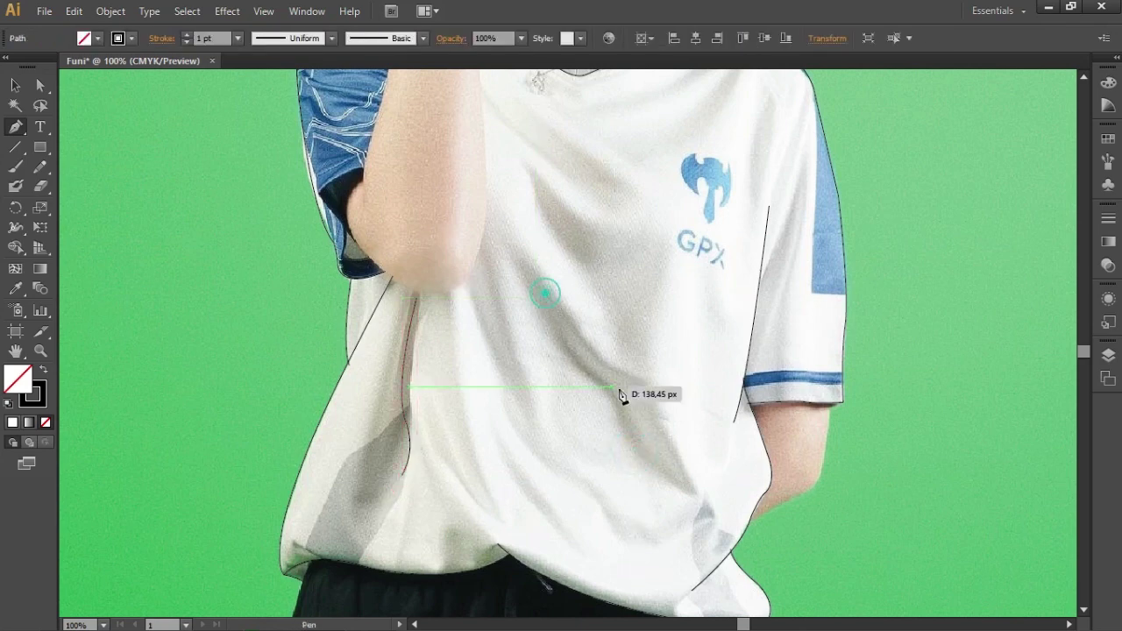
click(680, 480)
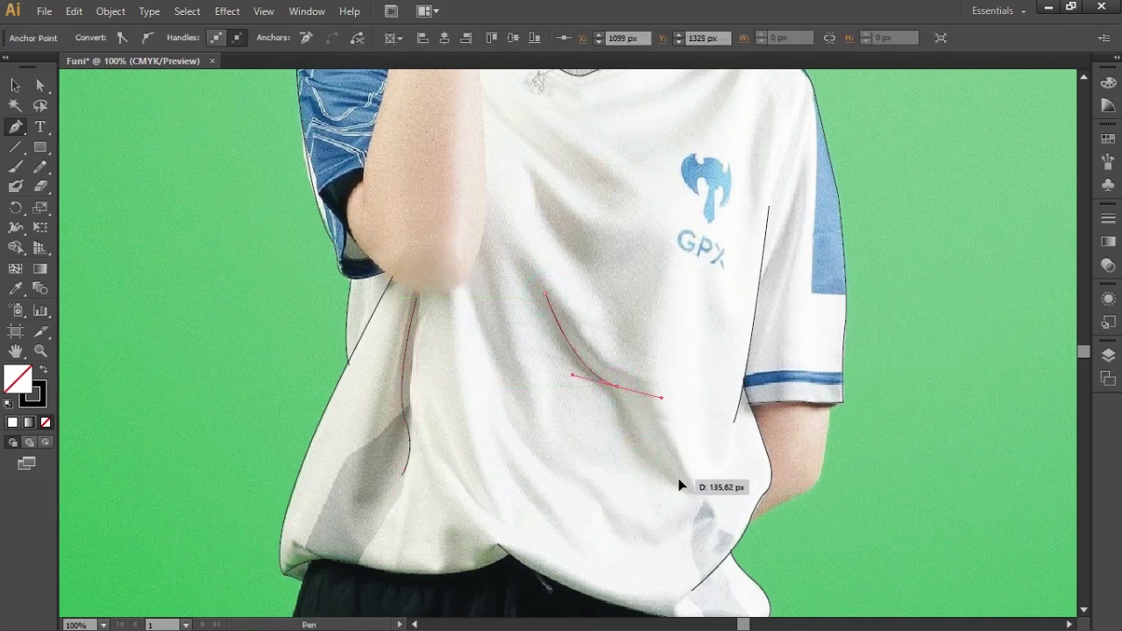
ctrl+click(689, 358)
click(482, 294)
drag(526, 426, 576, 463)
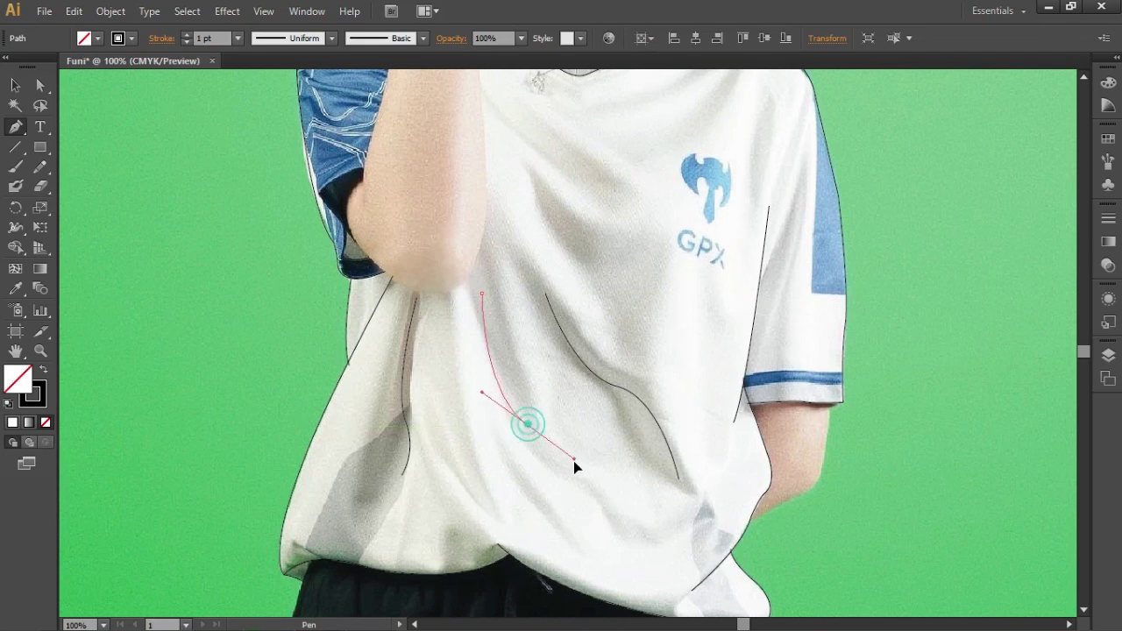
ctrl+click(608, 409)
Trace a fold under the GPX logo and a line along the right sleeve seam
click(545, 198)
drag(633, 289, 671, 300)
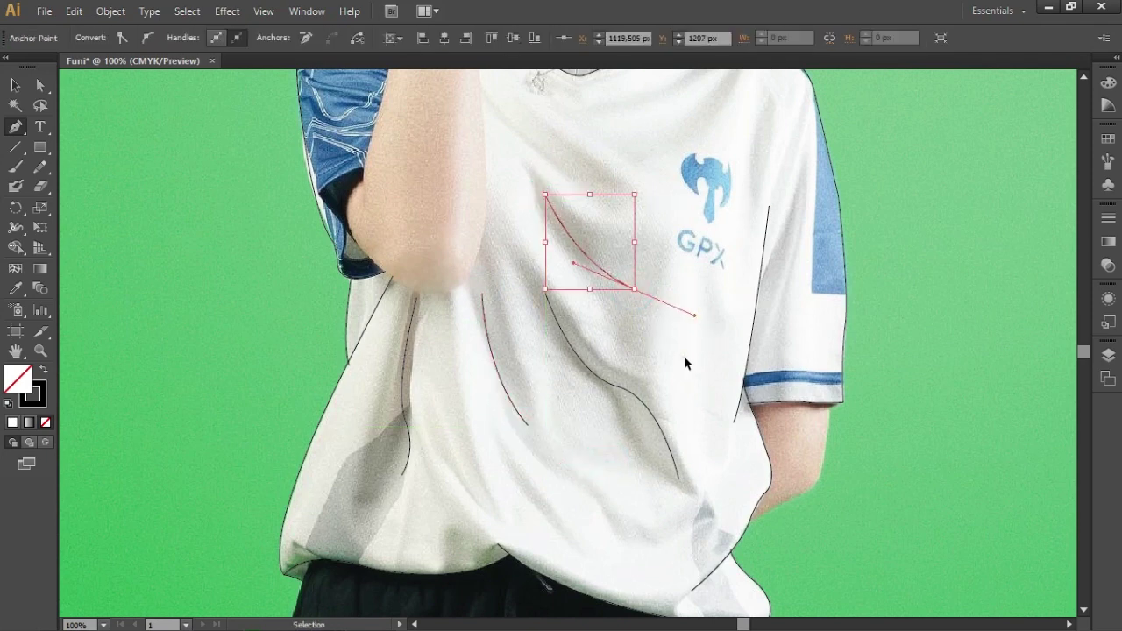
ctrl+click(684, 363)
scroll(684, 363, up, 3)
click(804, 219)
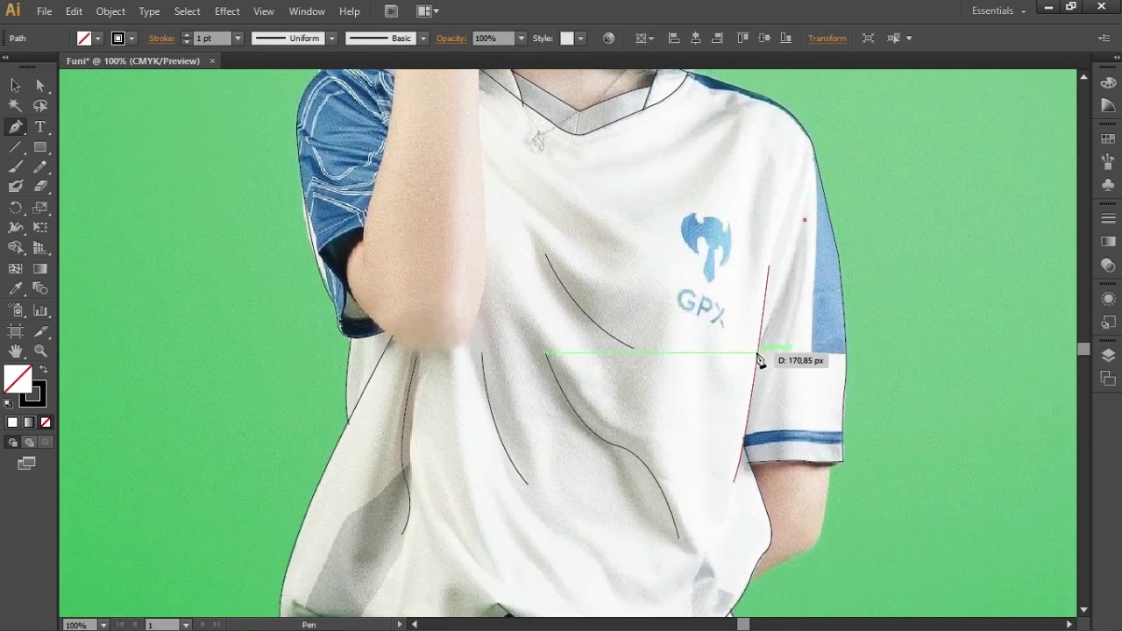
ctrl+click(728, 399)
scroll(839, 321, up, 2)
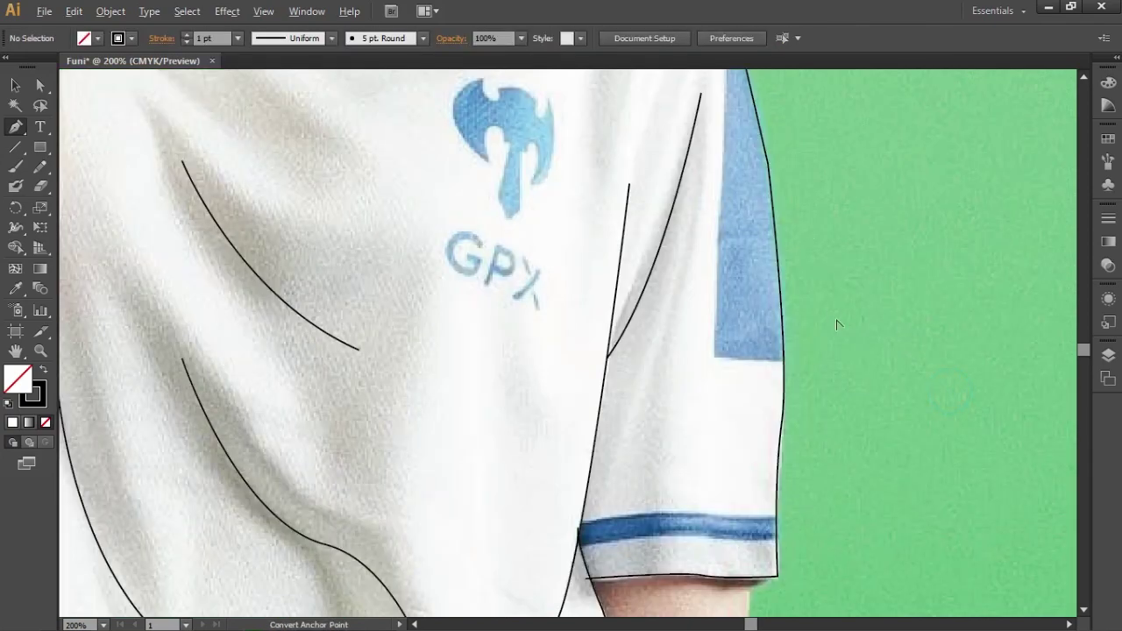
Draw a curved line along the top edge of the blue cuff band
scroll(819, 514, up, 2)
scroll(637, 483, down, 2)
click(616, 474)
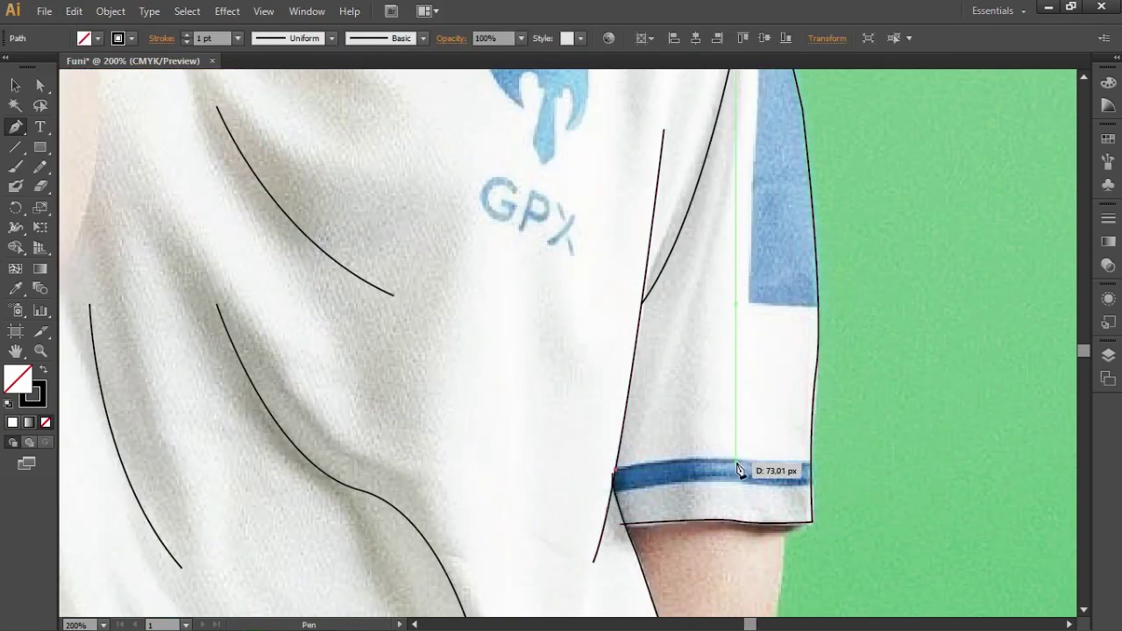
drag(756, 473, 815, 472)
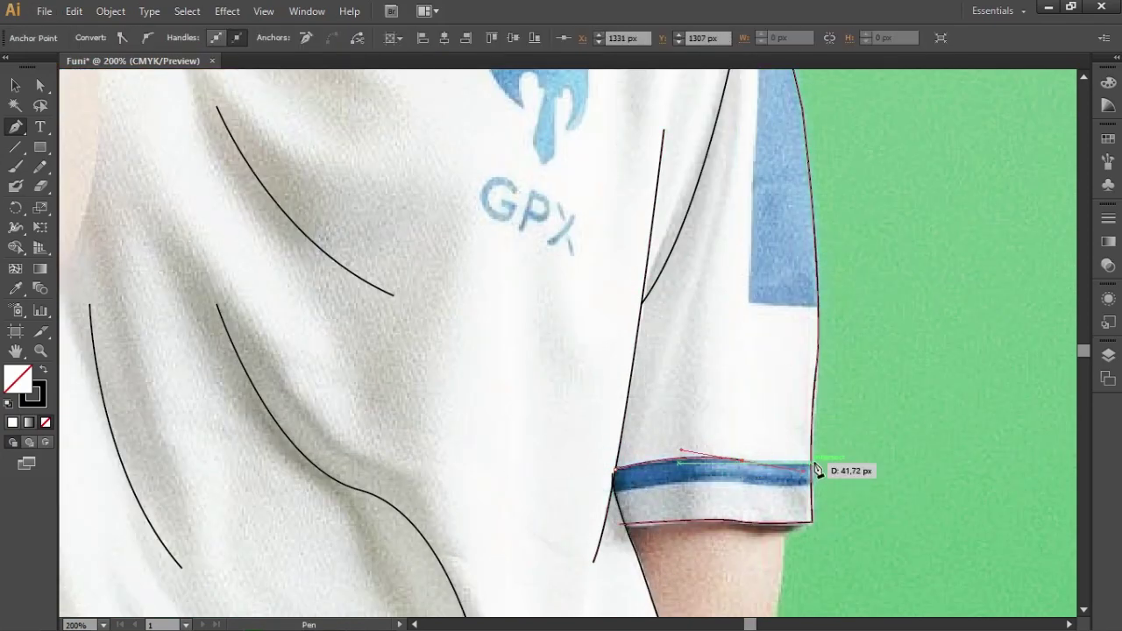
drag(744, 459, 831, 465)
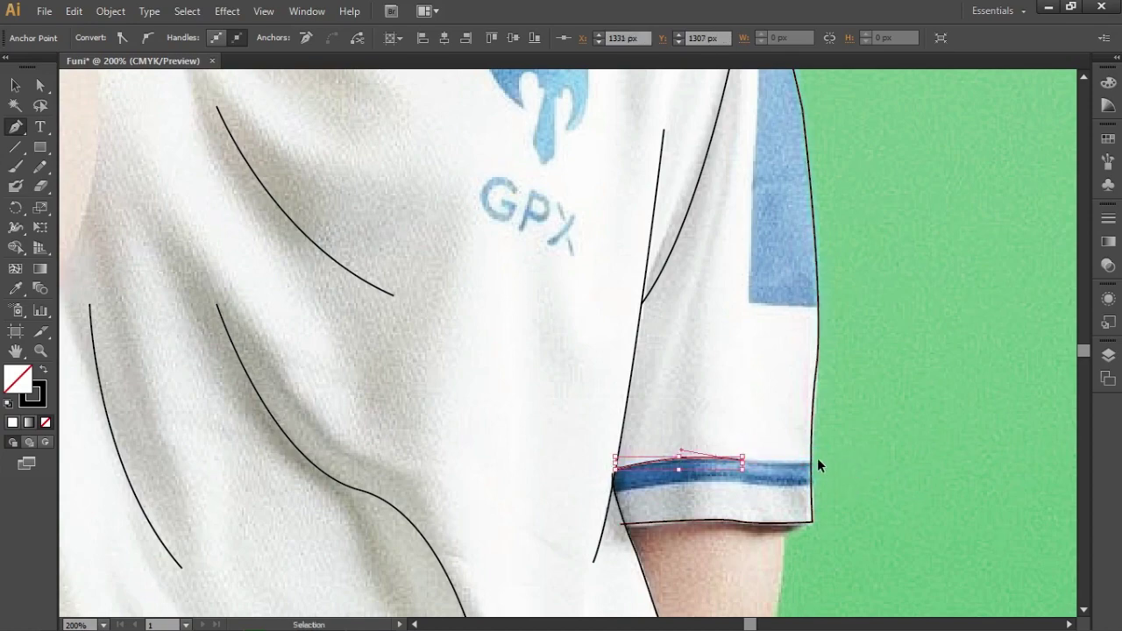
scroll(811, 474, up, 2)
ctrl+click(505, 509)
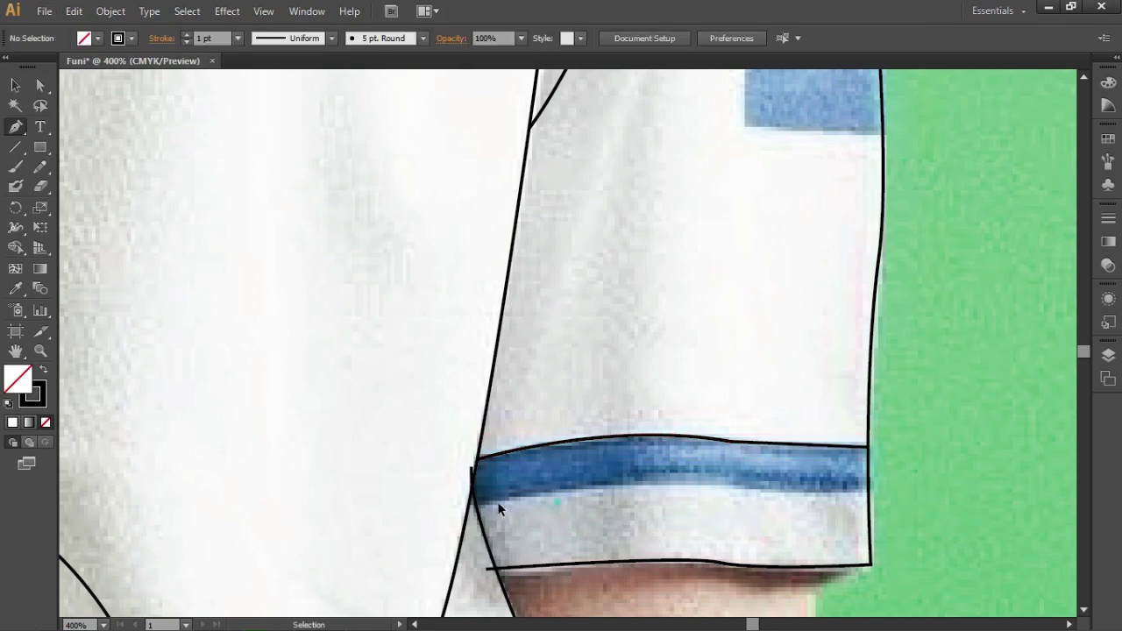
Draw a curved line along the band's bottom edge out to the sleeve's outer edge
click(478, 509)
drag(816, 504, 864, 514)
alt+click(750, 491)
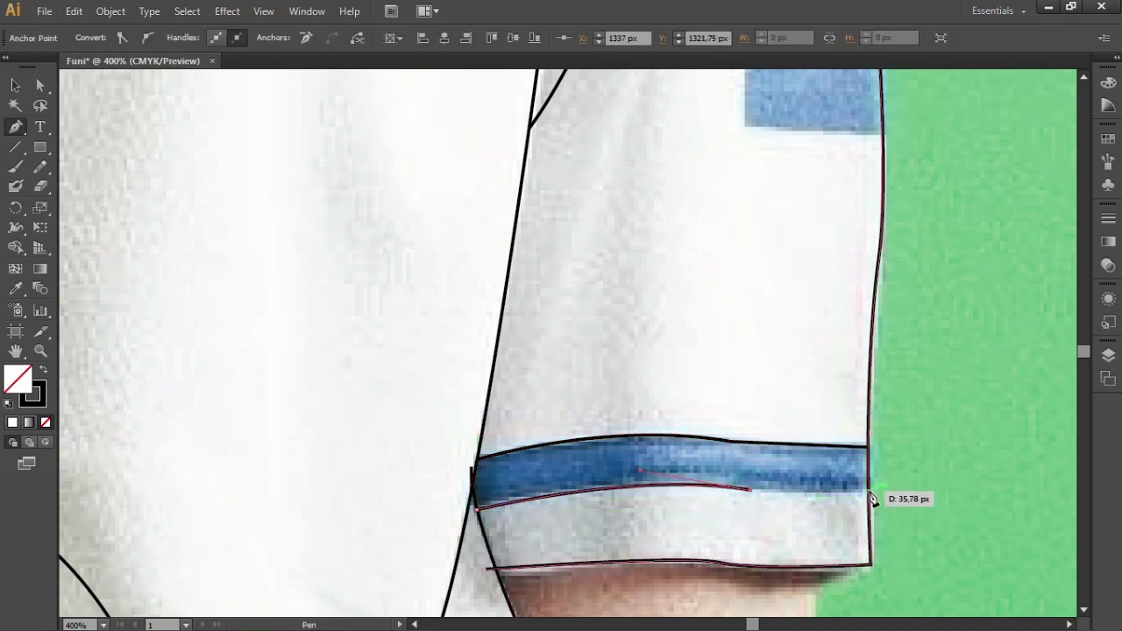
click(868, 486)
alt+click(910, 487)
click(719, 352)
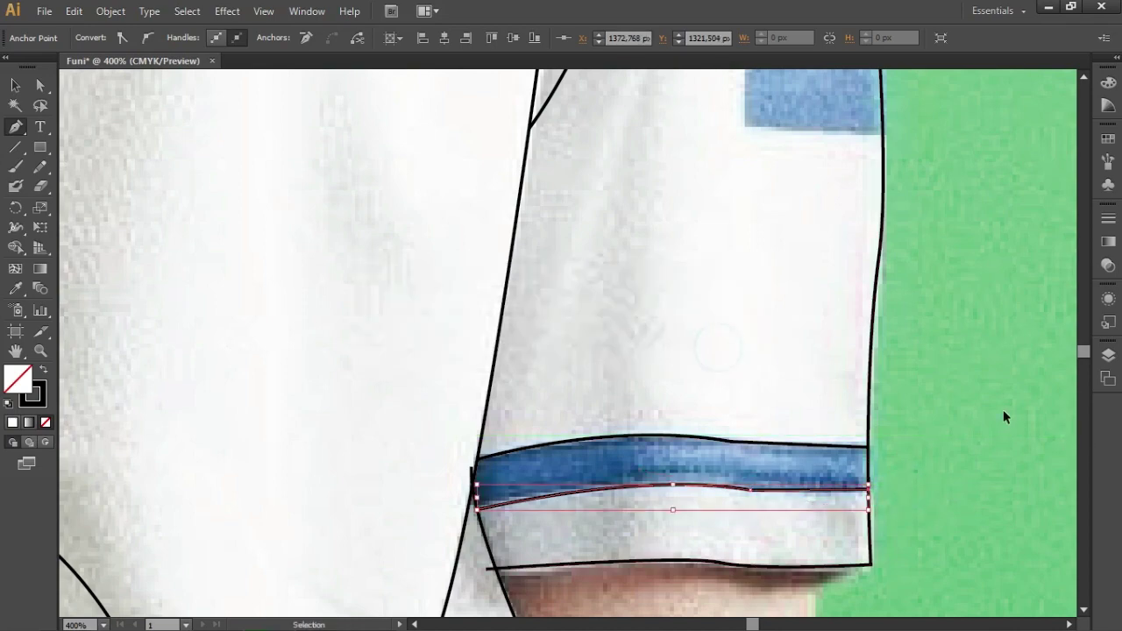
ctrl+click(1011, 419)
scroll(981, 412, down, 3)
scroll(761, 420, up, 2)
scroll(799, 383, down, 4)
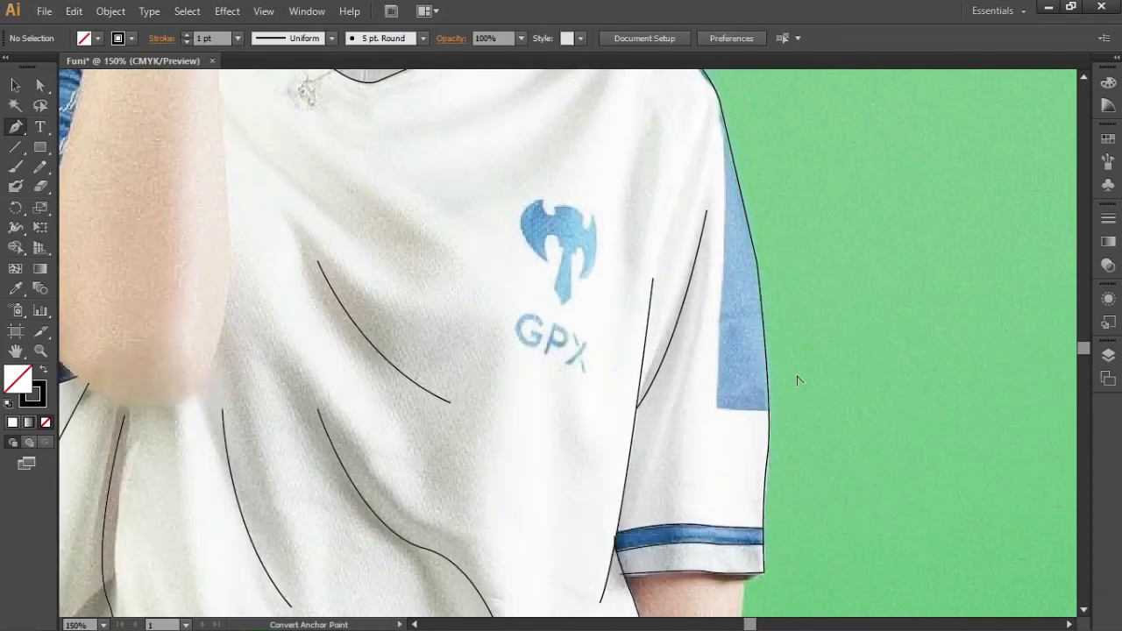
Trace a curve down the dark inner lining of the left sleeve, correcting a misplaced anchor
scroll(797, 376, up, 1)
scroll(666, 228, up, 2)
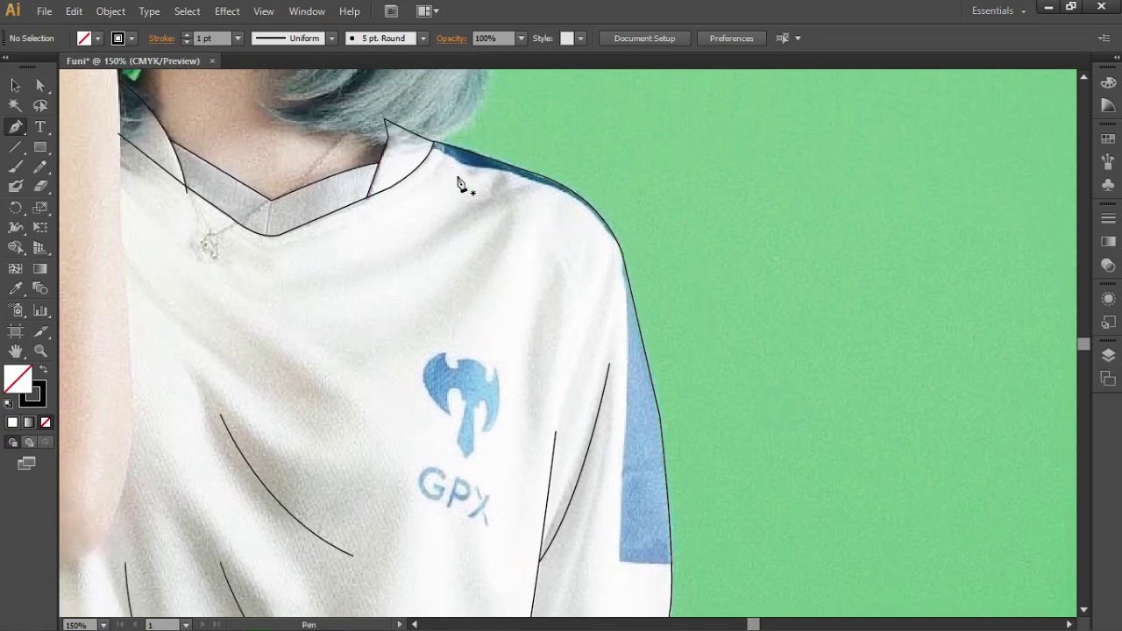
scroll(461, 184, down, 3)
scroll(526, 350, up, 3)
drag(281, 132, 452, 281)
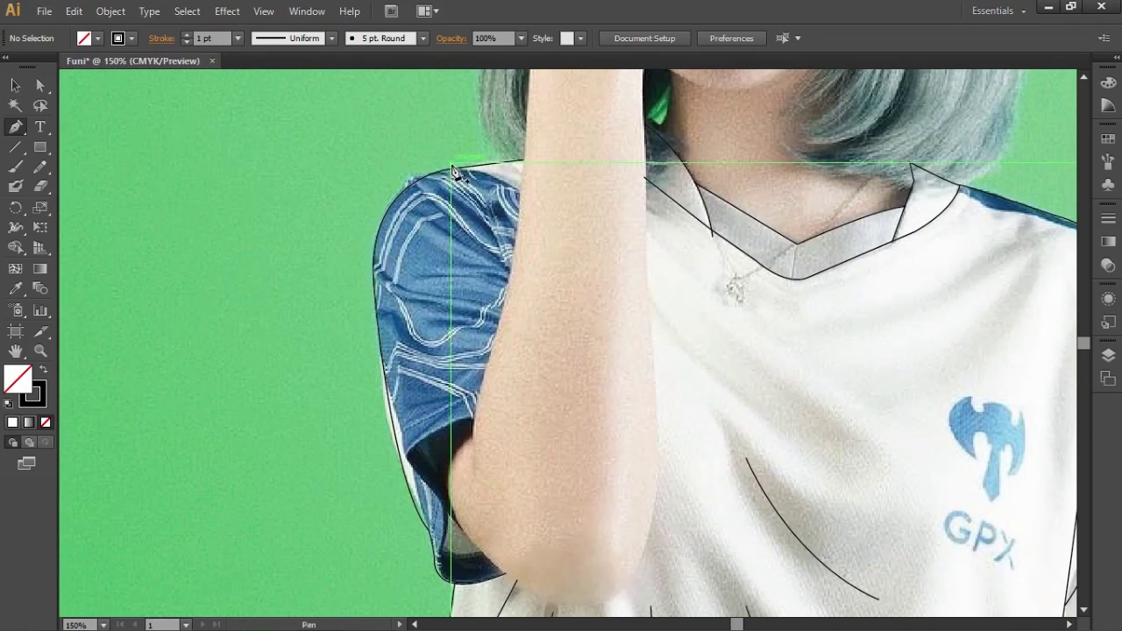
drag(454, 167, 519, 196)
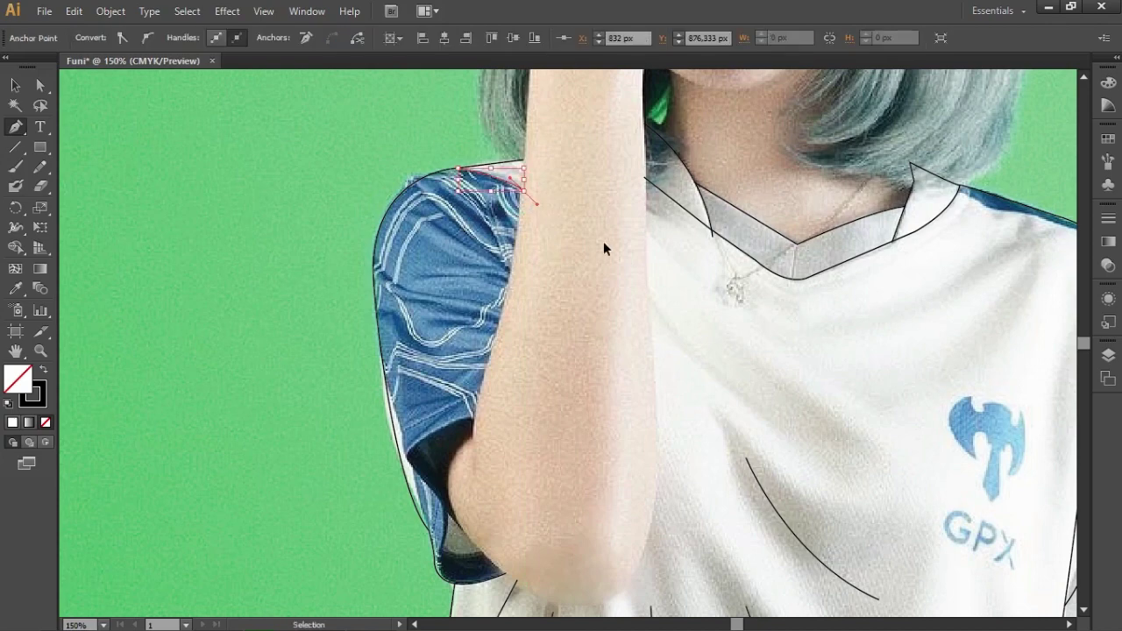
scroll(594, 413, up, 1)
scroll(584, 295, up, 1)
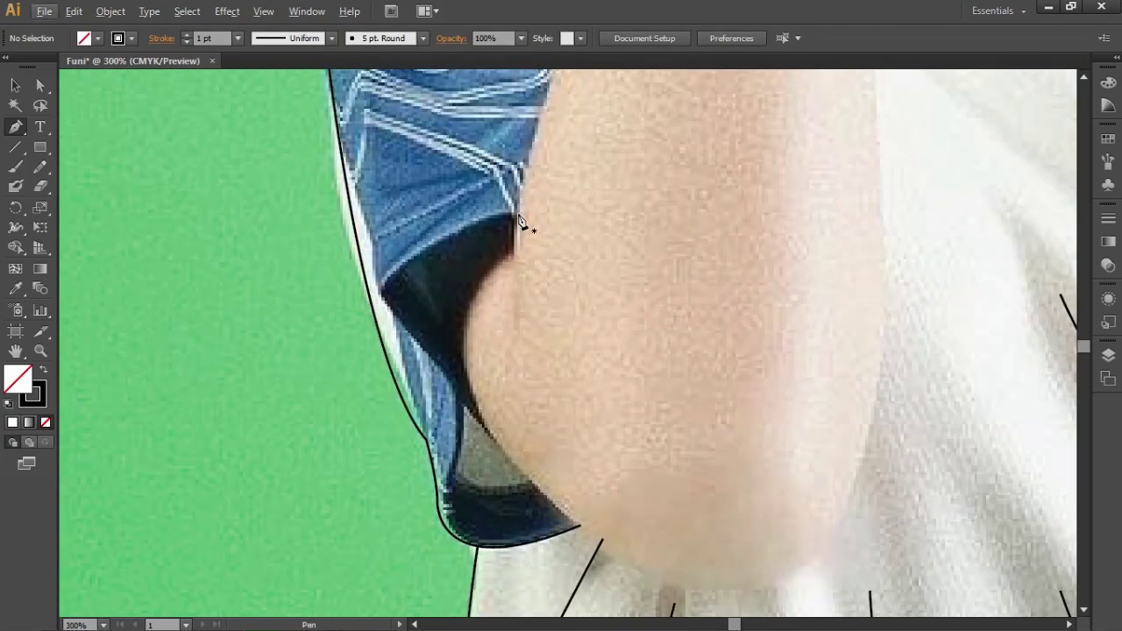
mouse_move(519, 215)
mouse_down()
mouse_move(380, 298)
mouse_move(449, 371)
mouse_up()
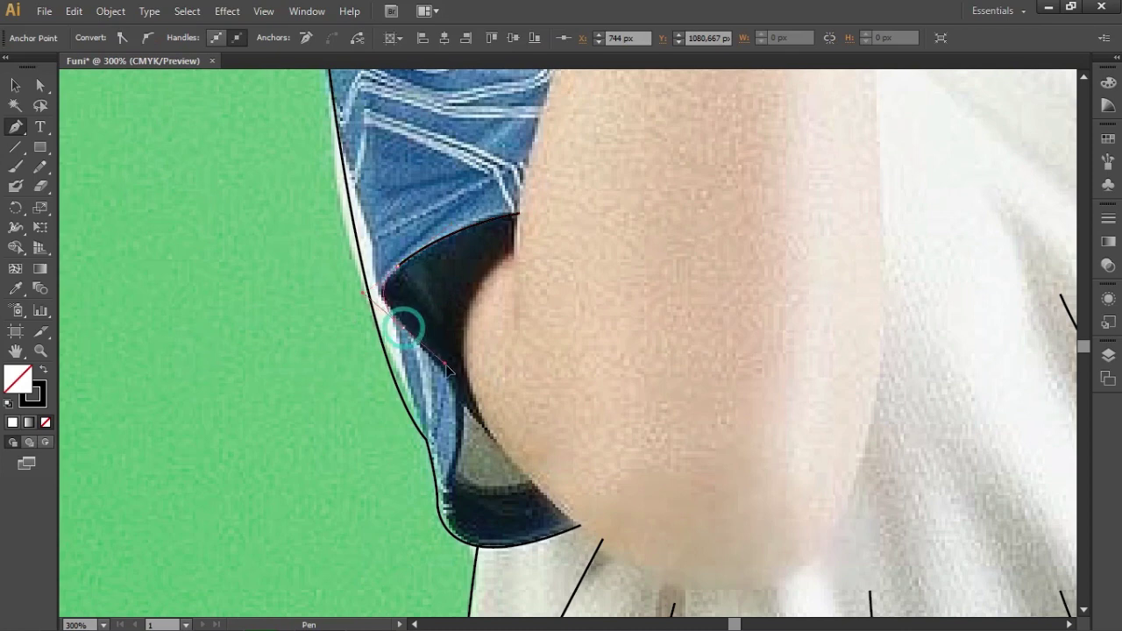
key(ctrl+z)
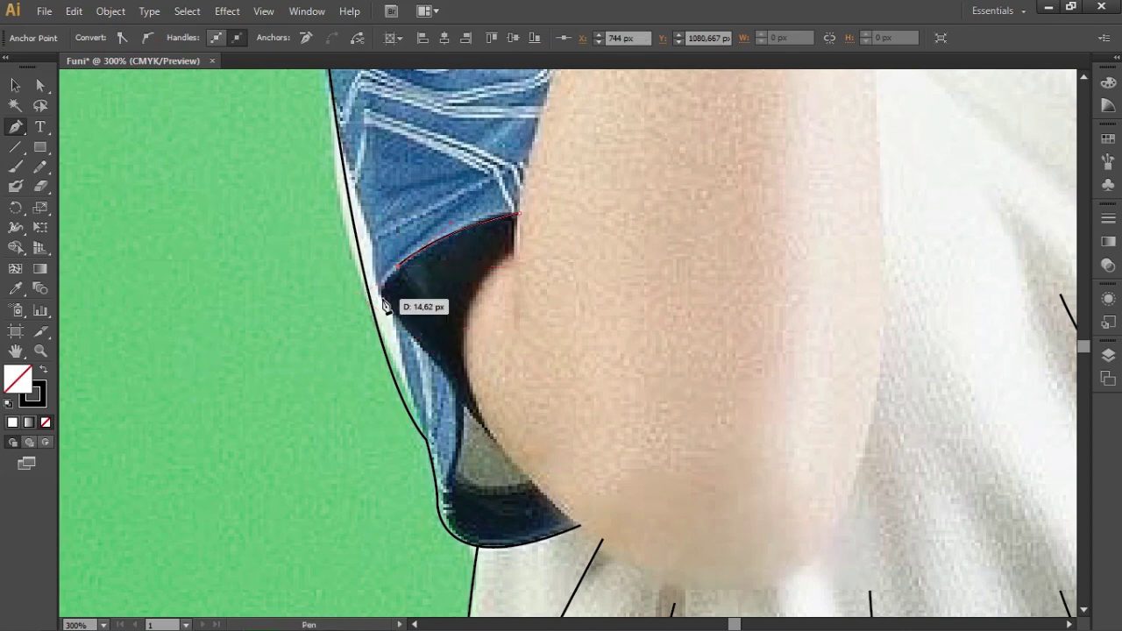
drag(387, 286, 379, 302)
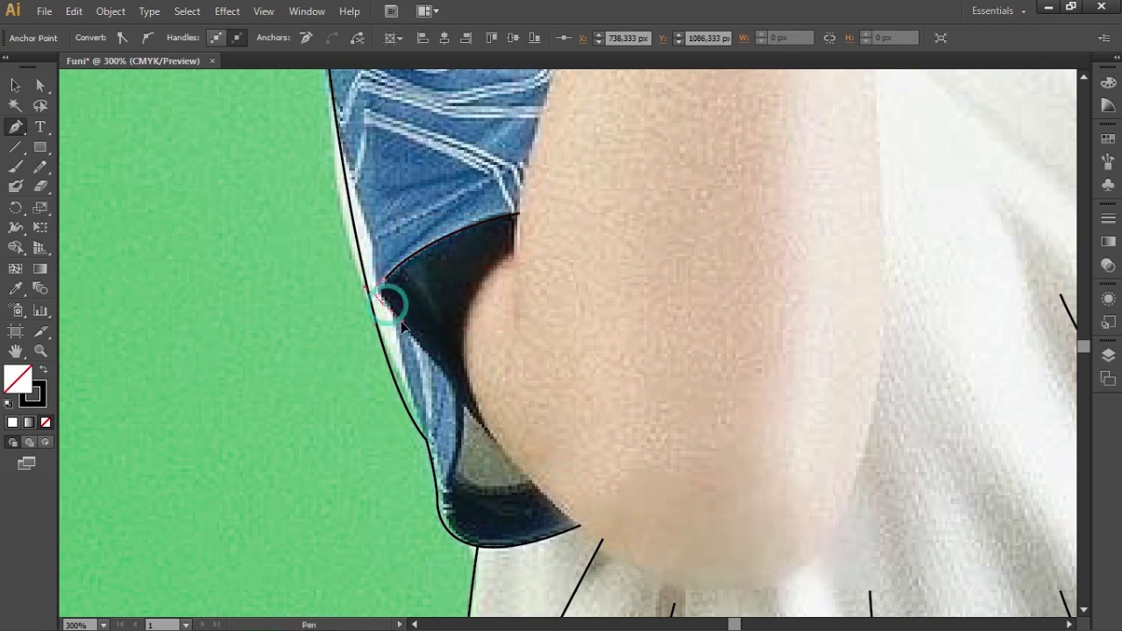
click(379, 302)
mouse_move(441, 364)
mouse_down()
mouse_move(449, 500)
mouse_move(417, 554)
mouse_up()
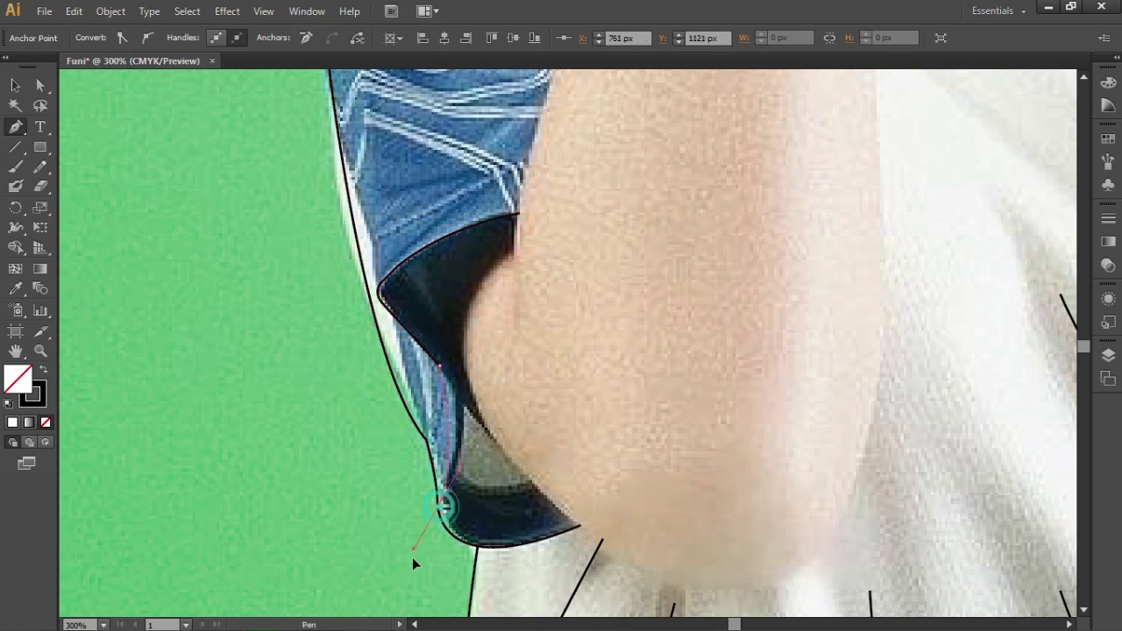
ctrl+click(671, 508)
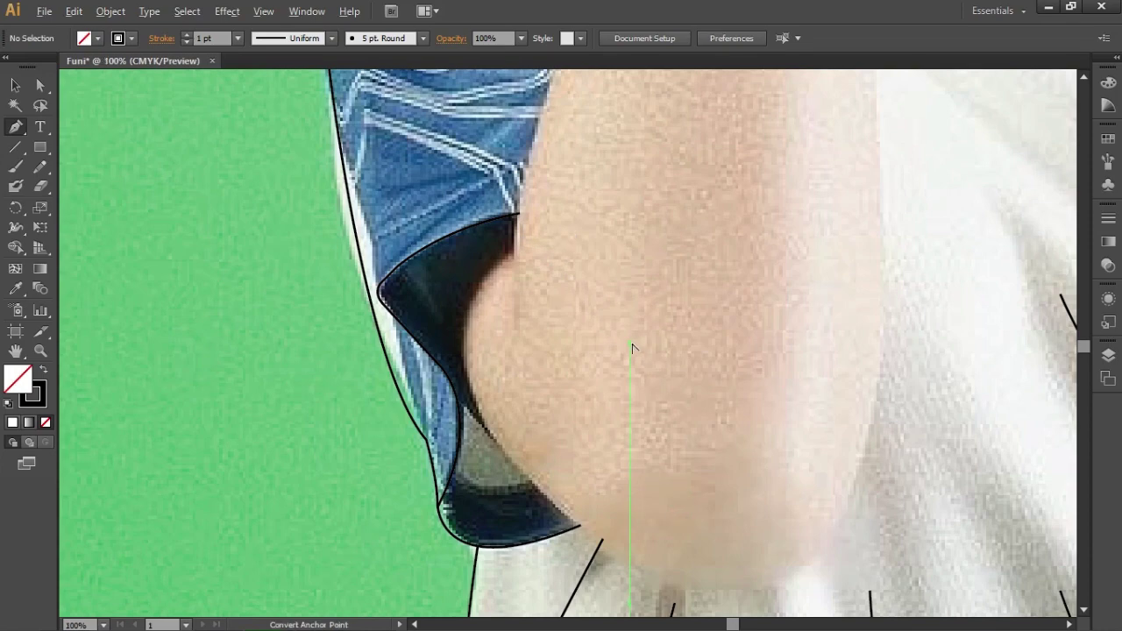
Start a new curved line along the arm's edge beneath the sleeve
alt+scroll(632, 348, down, 3)
scroll(701, 321, up, 3)
alt+scroll(483, 500, up, 3)
alt+scroll(493, 343, up, 2)
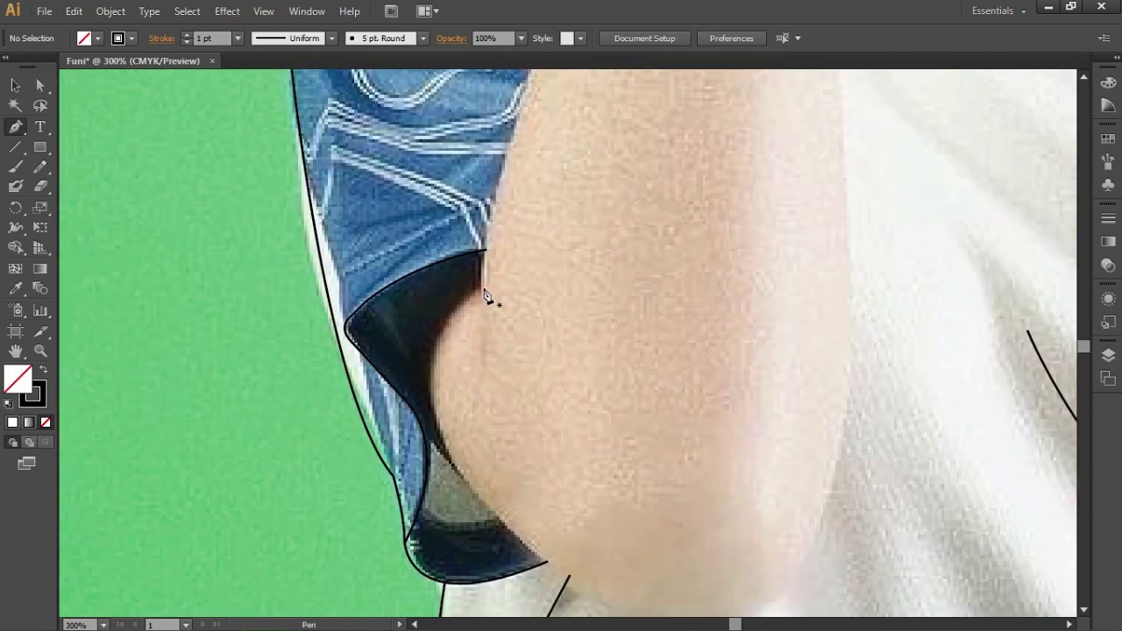
click(483, 289)
drag(463, 482, 544, 616)
Shape the arm line under the elbow along the forearm's bottom edge
mouse_move(464, 482)
mouse_down()
mouse_move(480, 492)
mouse_move(359, 372)
mouse_move(403, 391)
mouse_up()
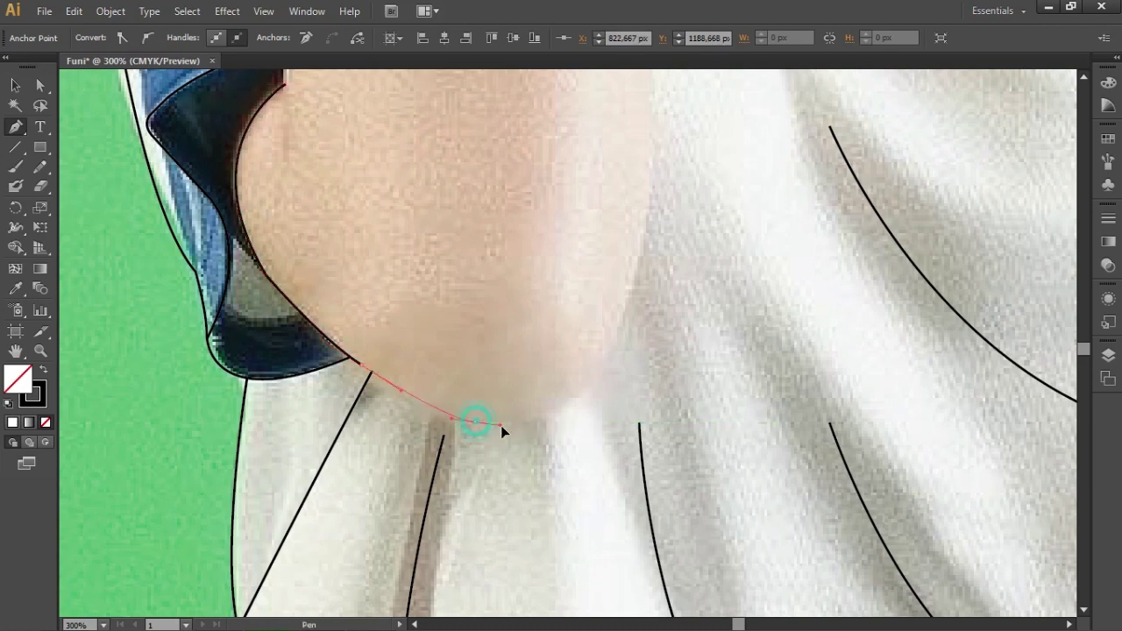
drag(507, 426, 516, 432)
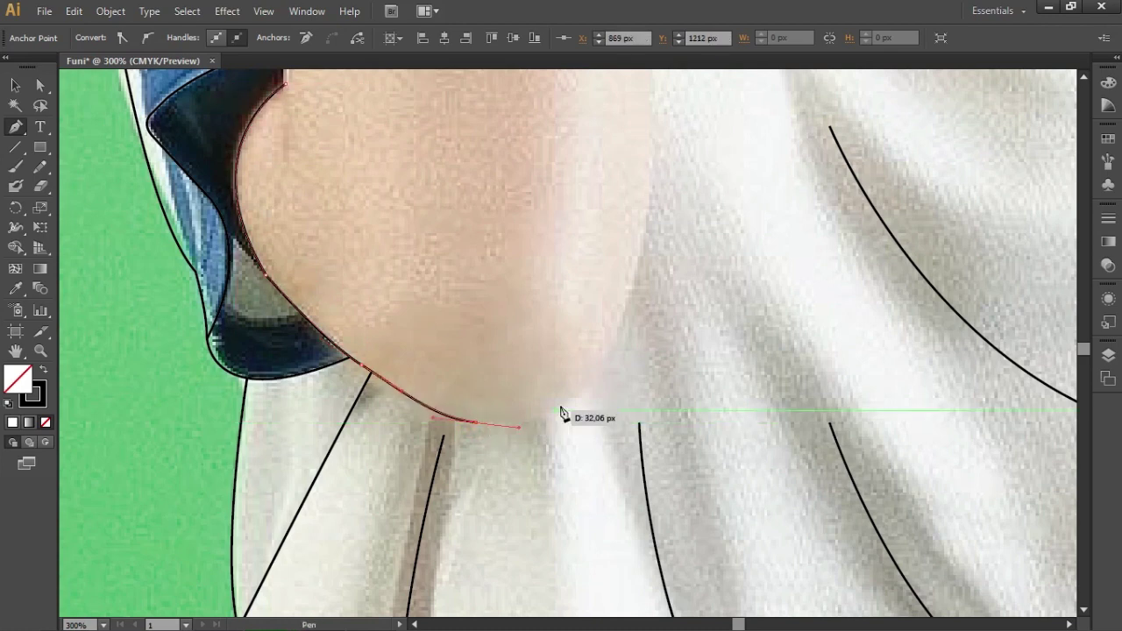
click(597, 369)
drag(611, 364, 626, 330)
drag(682, 293, 603, 408)
mouse_move(576, 306)
mouse_down()
mouse_move(570, 409)
mouse_move(586, 403)
mouse_up()
Trace the forearm's inner edge upward toward the neck
mouse_move(523, 178)
mouse_down()
mouse_move(506, 141)
mouse_move(502, 193)
mouse_move(501, 170)
mouse_up()
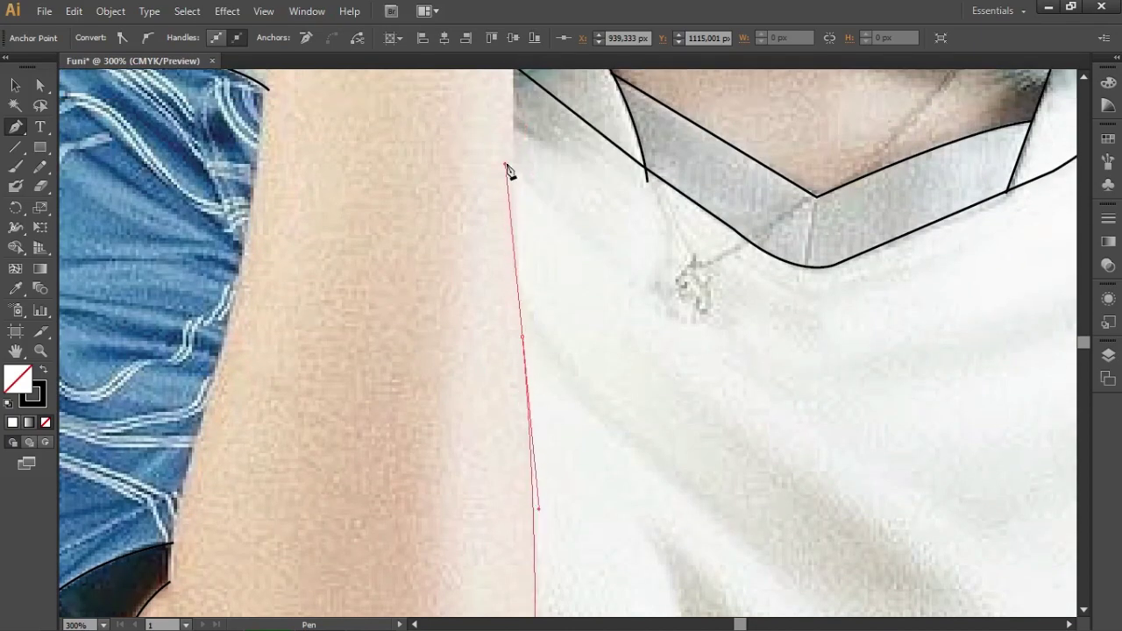
drag(561, 371, 534, 213)
key(ctrl+z)
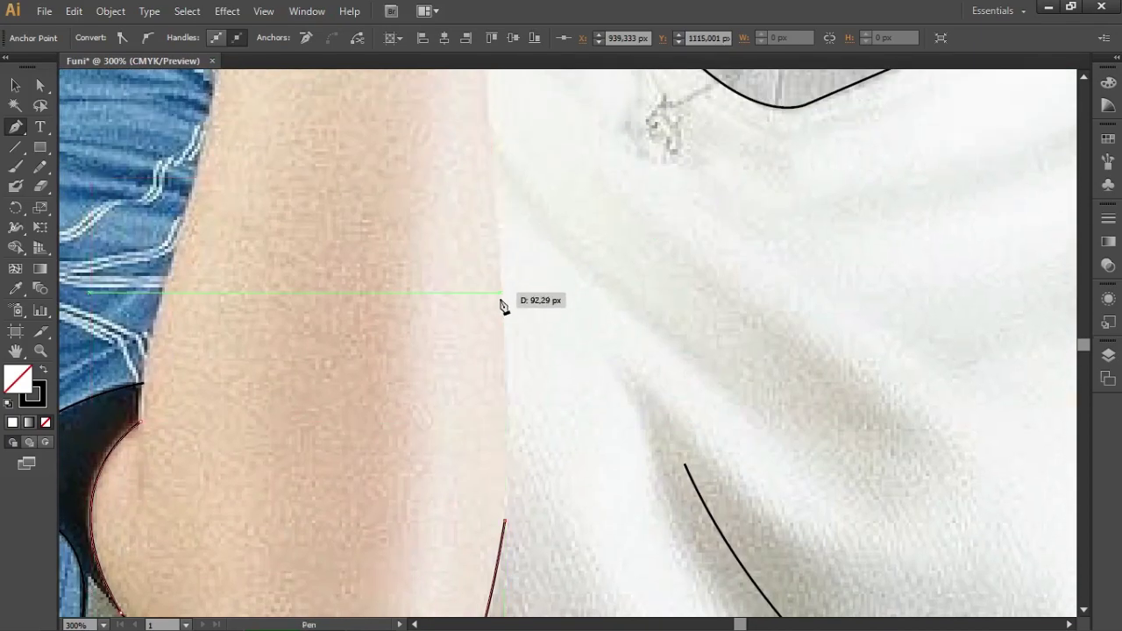
mouse_move(506, 325)
mouse_down()
mouse_move(489, 279)
mouse_move(498, 240)
mouse_up()
click(489, 130)
scroll(526, 167, up, 3)
scroll(544, 179, up, 5)
scroll(491, 188, up, 2)
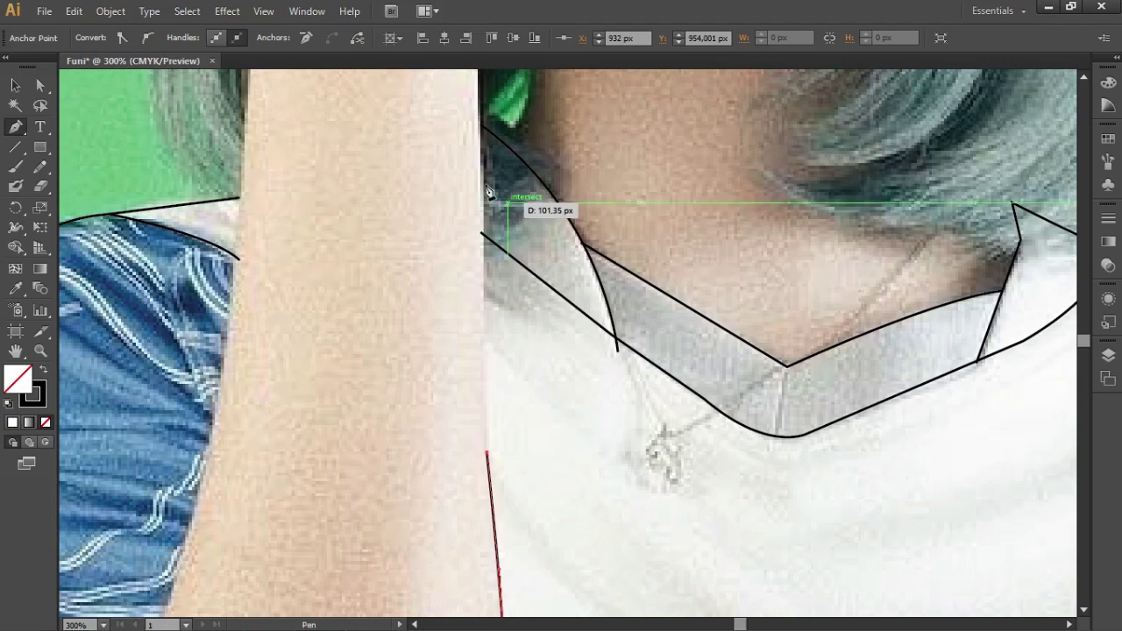
click(480, 140)
key(ctrl+z)
Extend the edge up to where the hand meets the chin, ending in a sharp corner
key(ctrl+minus)
key(ctrl+minus)
scroll(517, 198, up, 2)
scroll(518, 199, up, 2)
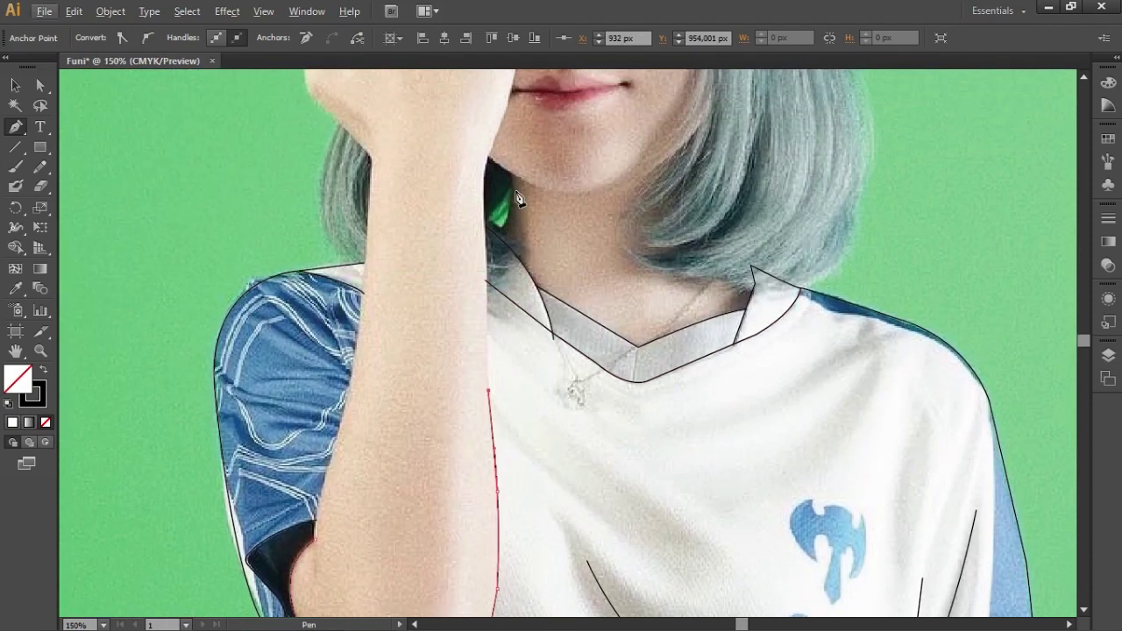
key(ctrl+plus)
key(ctrl+plus)
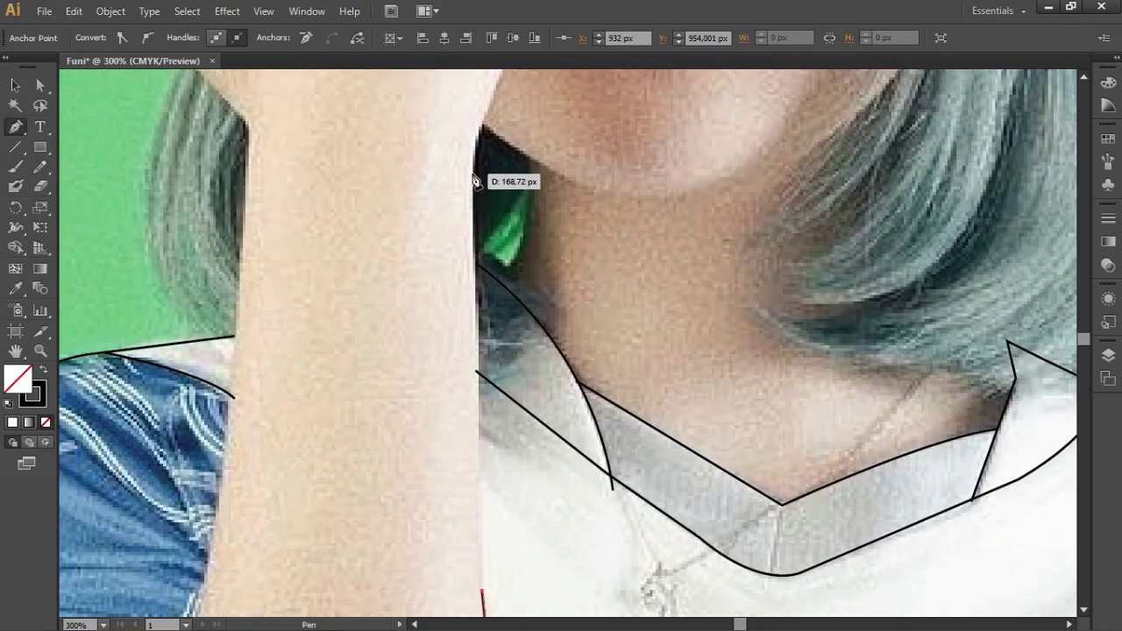
drag(474, 179, 471, 91)
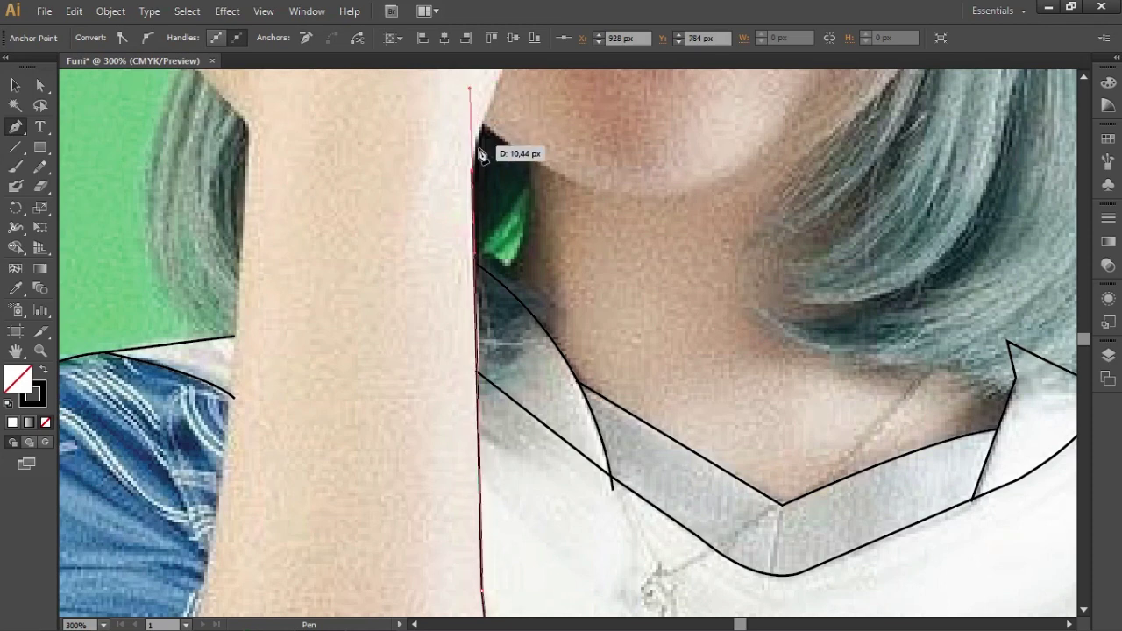
scroll(535, 163, up, 2)
scroll(517, 176, up, 2)
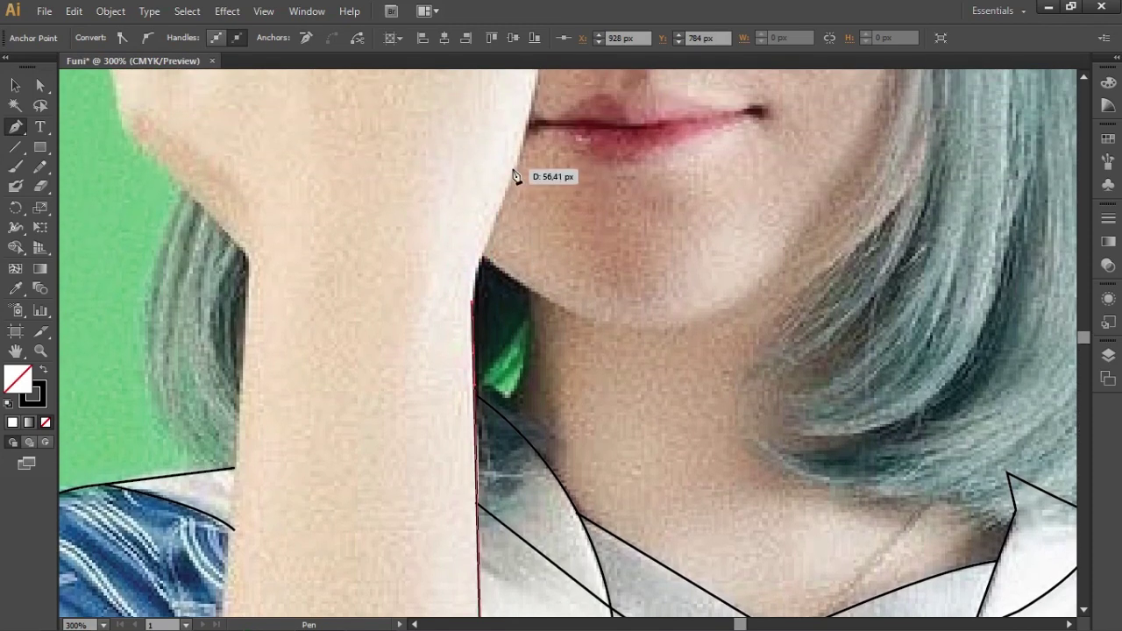
click(495, 225)
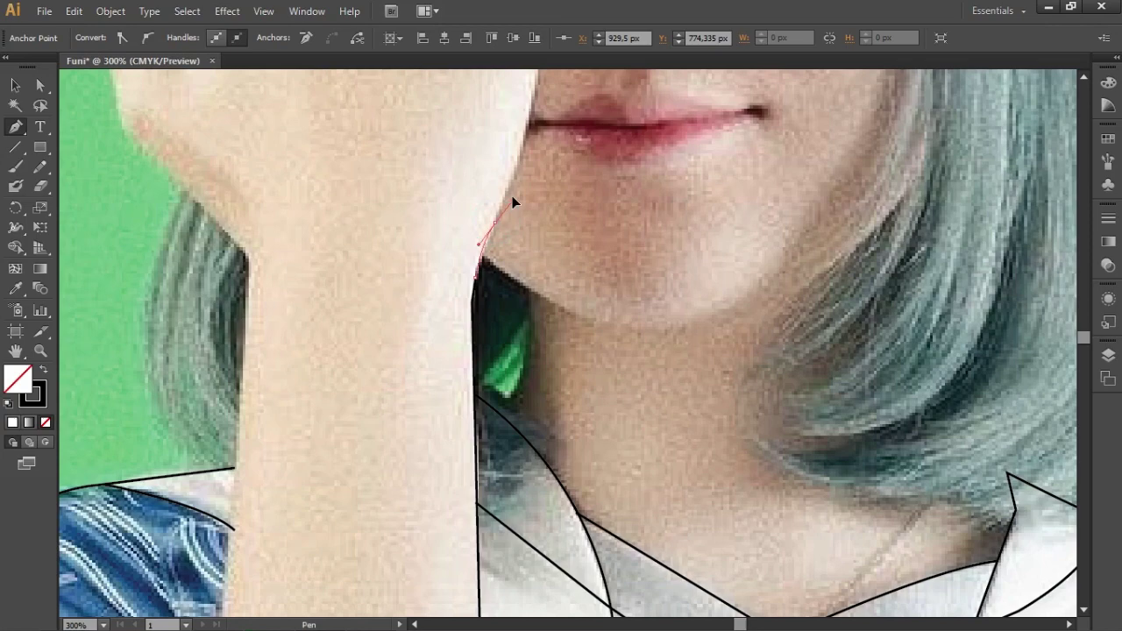
scroll(509, 228, up, 5)
drag(535, 219, 533, 174)
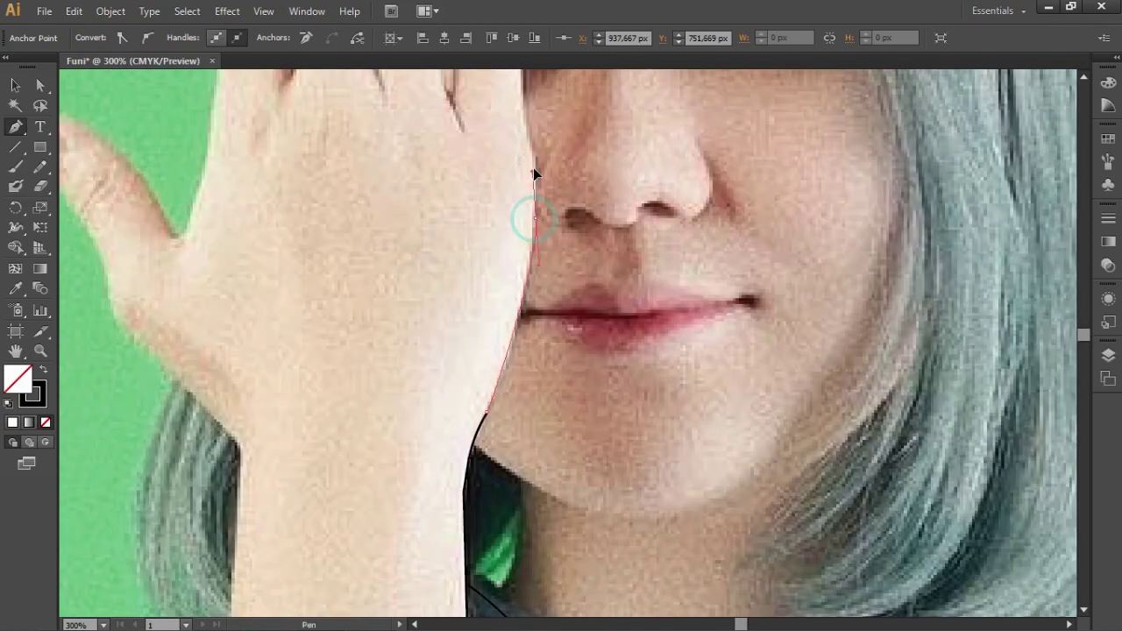
click(535, 217)
Curve the outline along the hand beside the nose and up the finger edge
scroll(535, 216, up, 5)
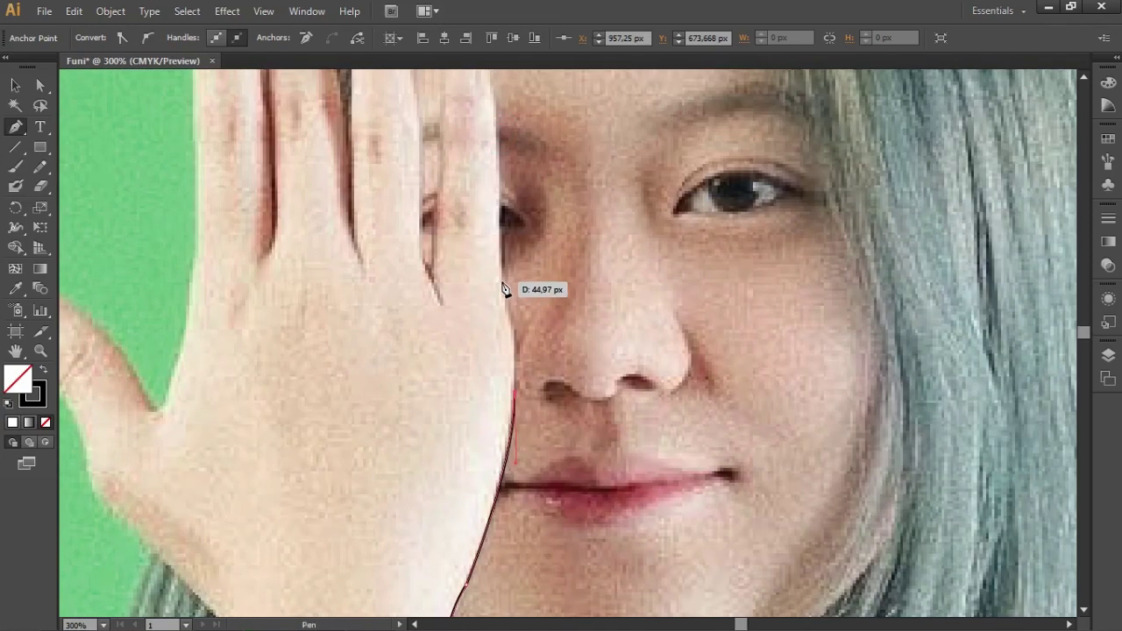
drag(489, 244, 499, 180)
drag(500, 238, 501, 232)
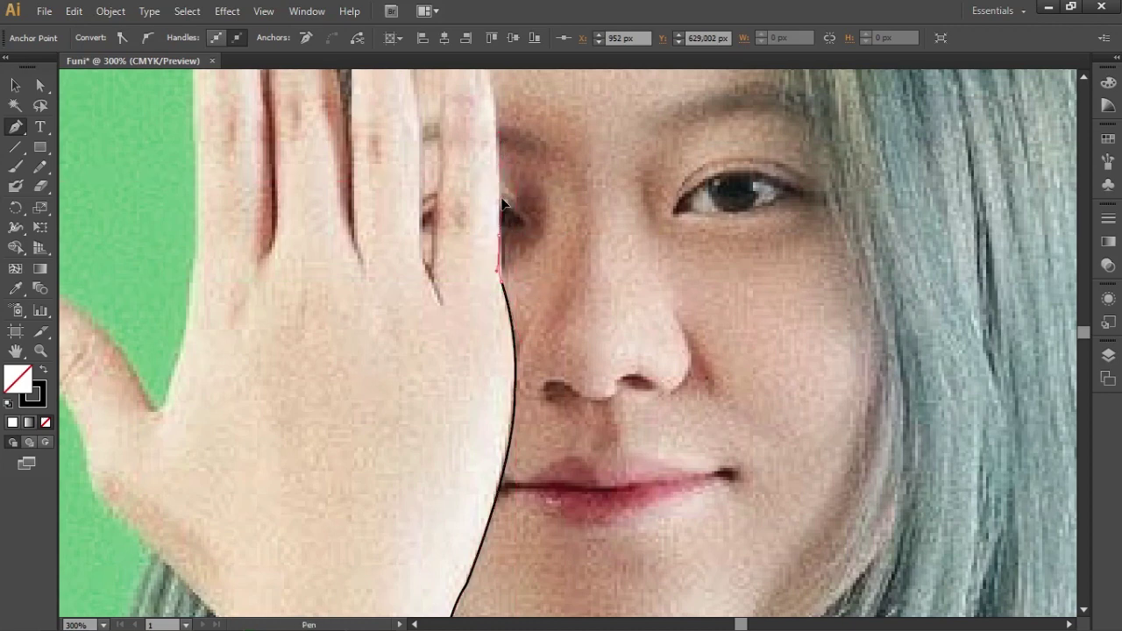
click(498, 235)
drag(490, 120, 471, 167)
scroll(471, 168, up, 5)
Loop the outline over the eye-covering fingertip and down its other side
mouse_move(508, 327)
mouse_down()
mouse_move(491, 285)
mouse_move(465, 265)
mouse_up()
click(493, 279)
drag(467, 308, 462, 400)
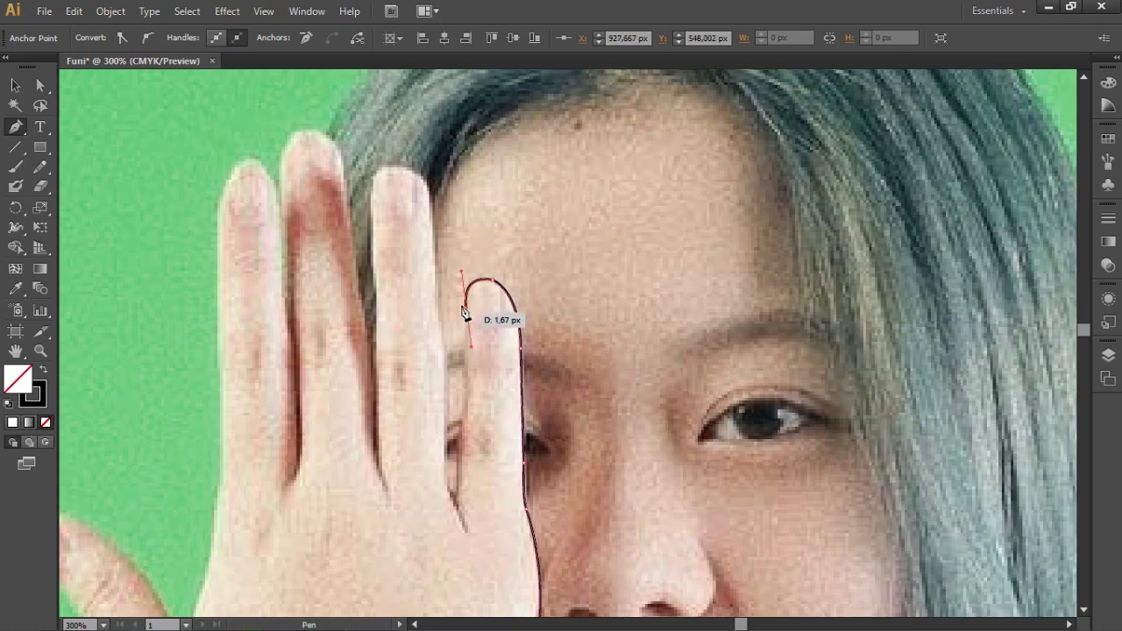
mouse_move(465, 405)
mouse_down()
mouse_move(468, 375)
mouse_move(453, 511)
mouse_move(482, 519)
mouse_move(476, 501)
mouse_up()
scroll(395, 568, down, 1)
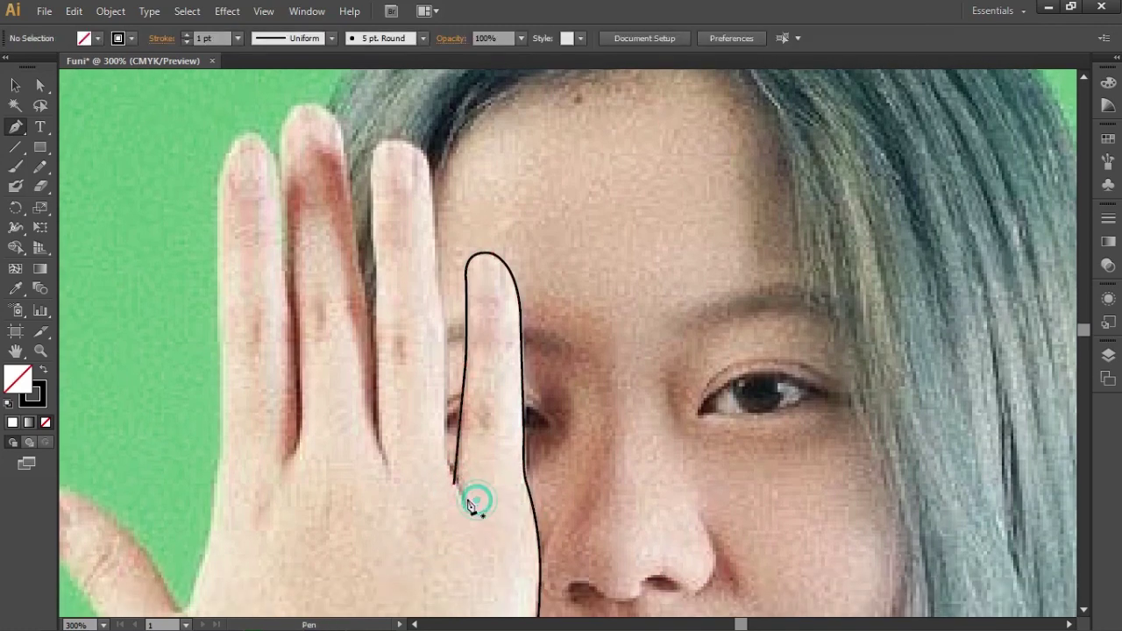
Outline the next finger from its base, over the tip, and down its left side
mouse_move(449, 463)
mouse_down()
mouse_move(516, 441)
mouse_move(447, 299)
mouse_up()
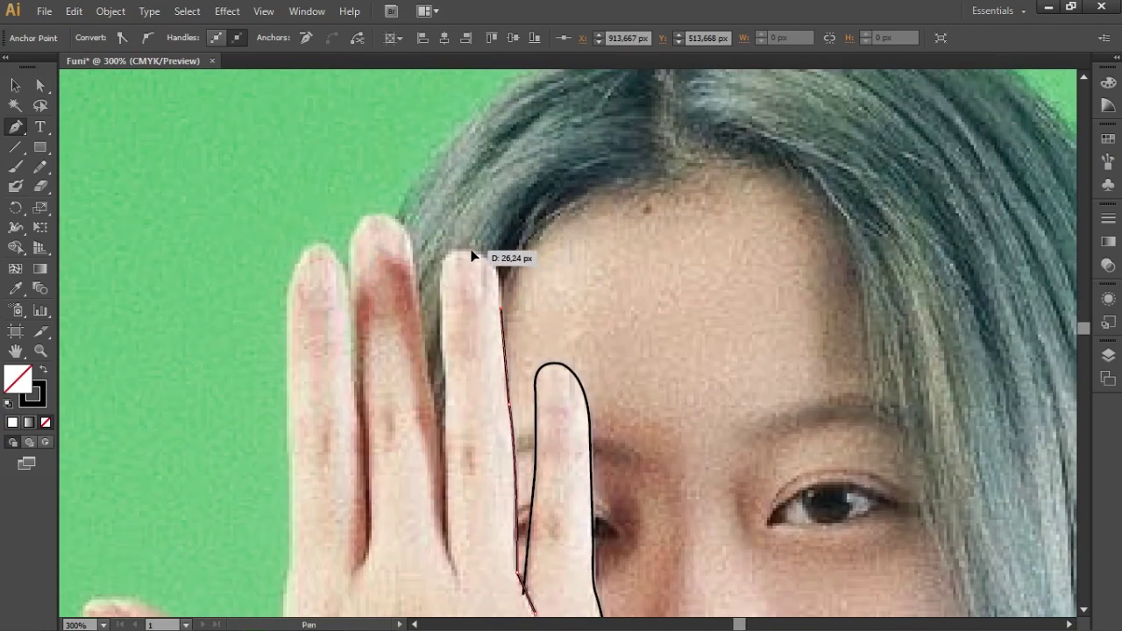
mouse_move(449, 195)
mouse_down()
mouse_move(436, 242)
mouse_move(471, 259)
mouse_up()
drag(444, 321, 443, 289)
drag(442, 465, 447, 471)
mouse_move(454, 575)
mouse_down()
mouse_move(469, 605)
mouse_move(463, 593)
mouse_up()
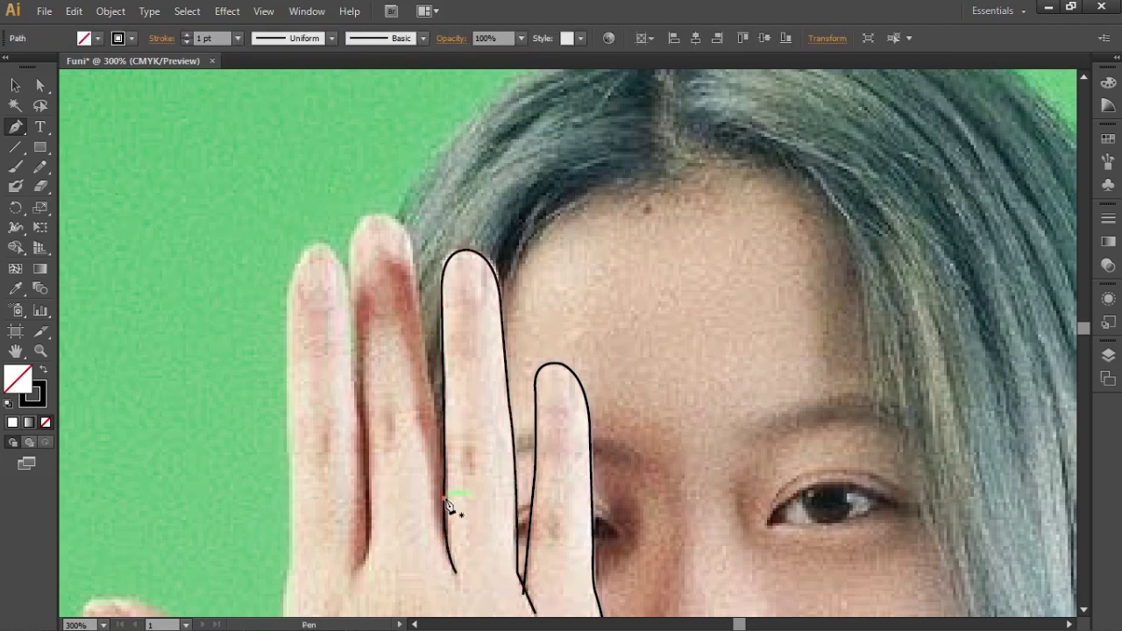
Outline the following finger over its tip and down its left edge, redoing one anchor
drag(419, 356, 417, 281)
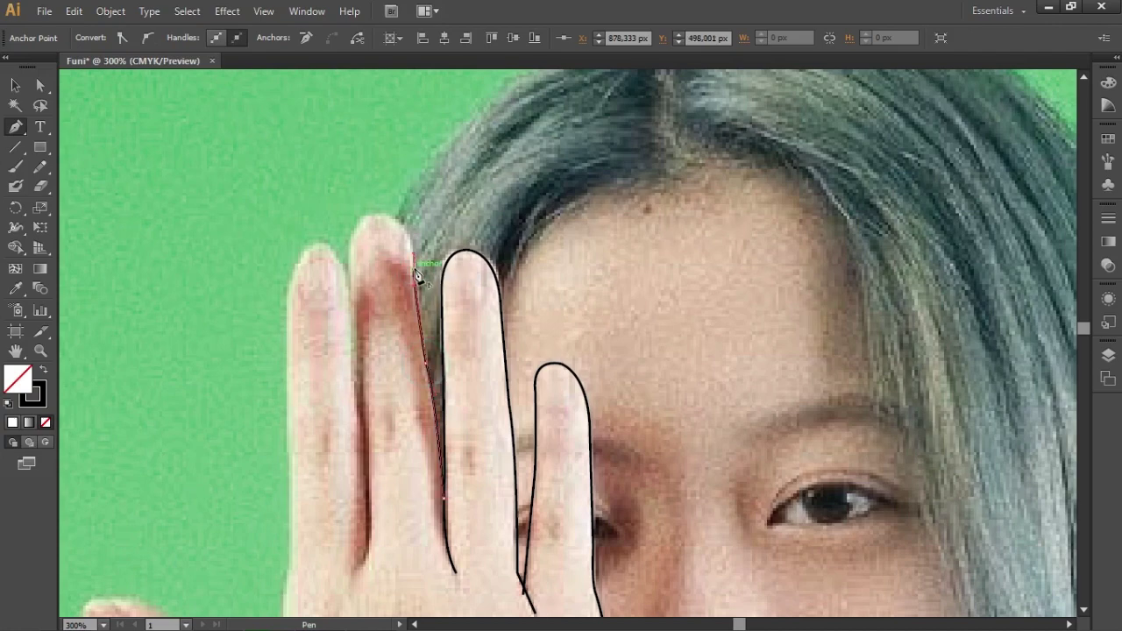
alt+scroll(405, 289, down, 2)
alt+scroll(399, 324, up, 1)
drag(366, 254, 348, 297)
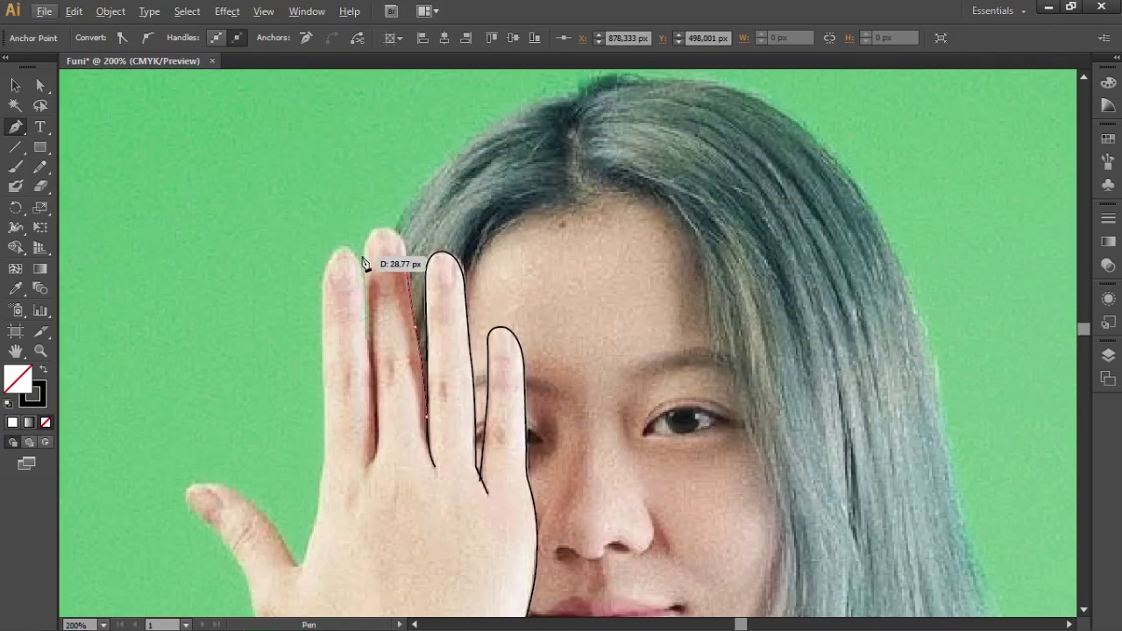
key(ctrl+z)
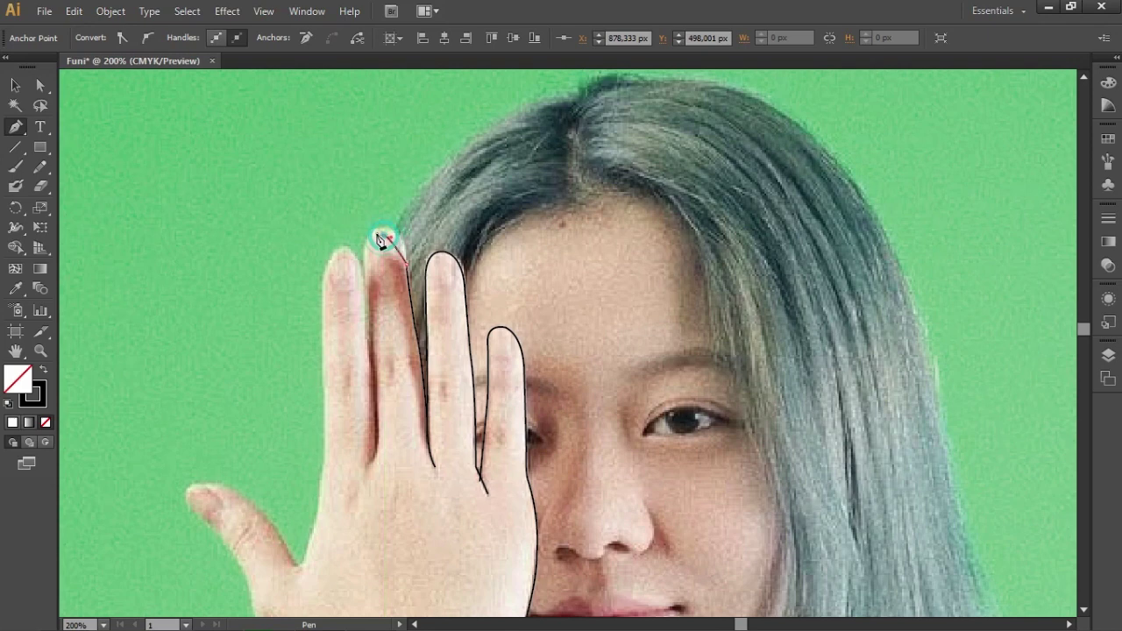
drag(369, 287, 372, 291)
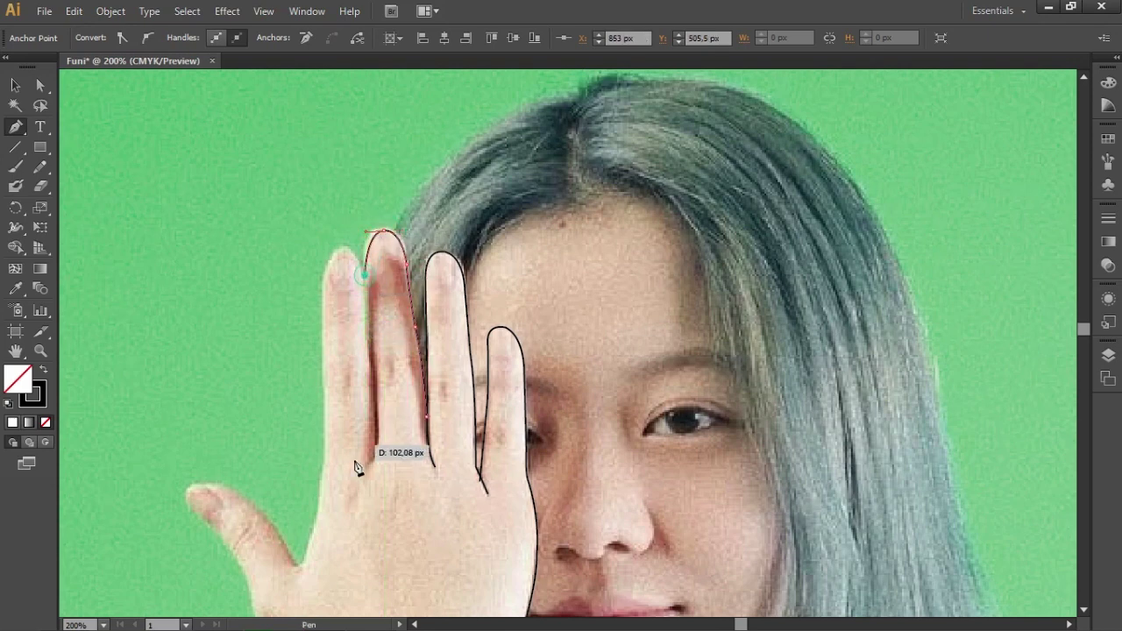
drag(373, 391, 372, 454)
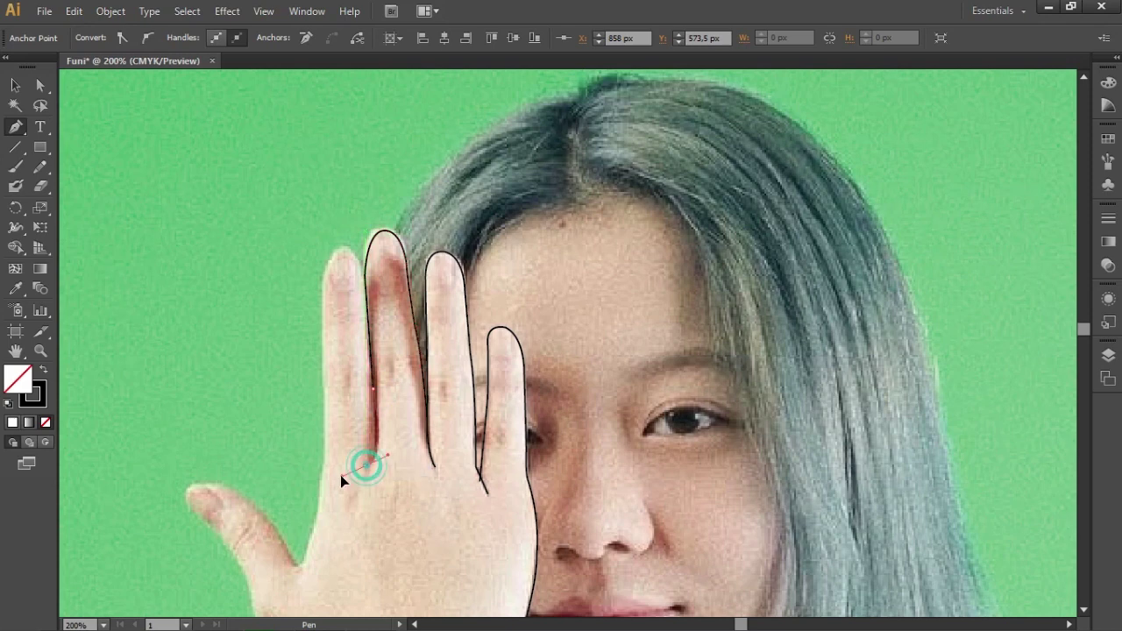
ctrl+click(392, 445)
Start a new path rounding the leftmost fingertip and partway down its side
drag(366, 282, 328, 253)
drag(322, 298, 325, 372)
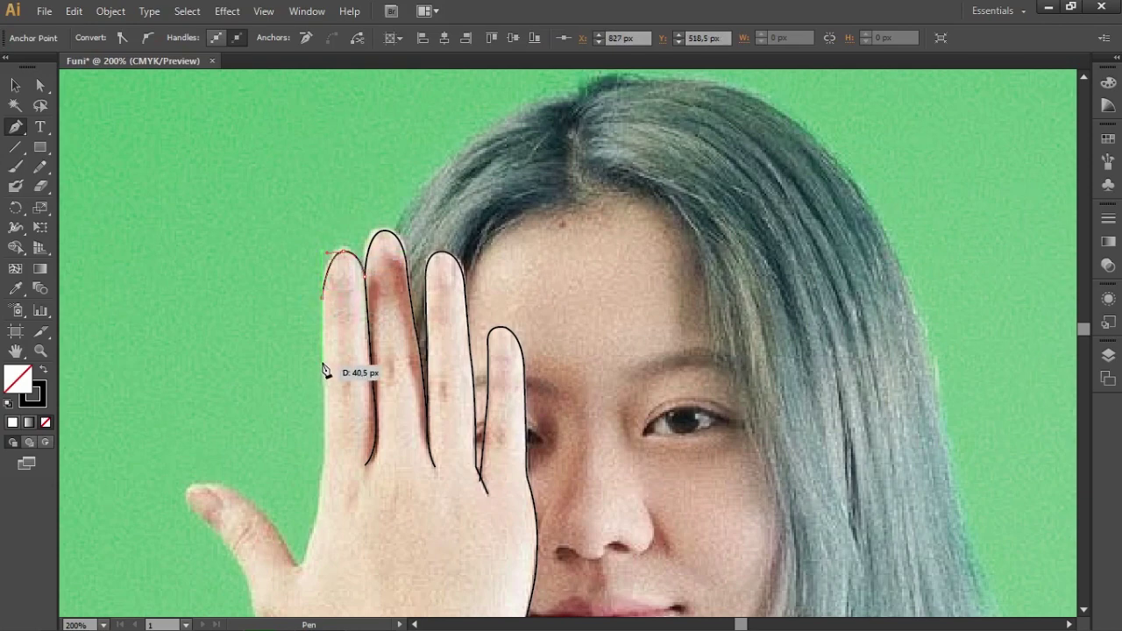
scroll(331, 395, up, 1)
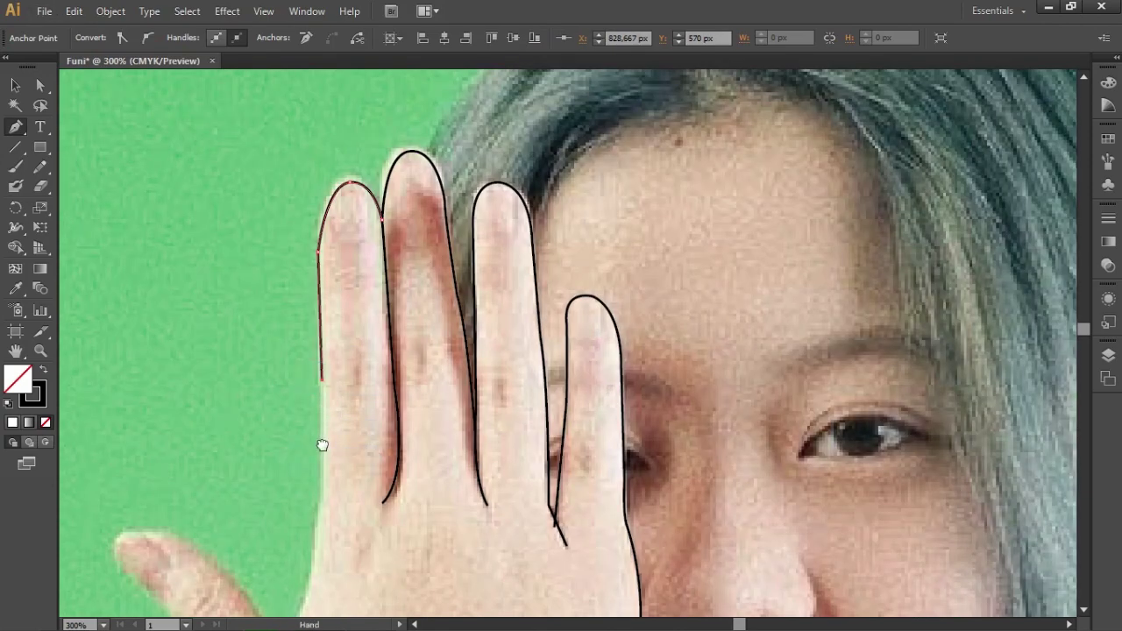
scroll(321, 443, down, 3)
scroll(321, 444, left, 2)
Continue the hand outline down its left edge and around the thumb tip
drag(458, 411, 419, 494)
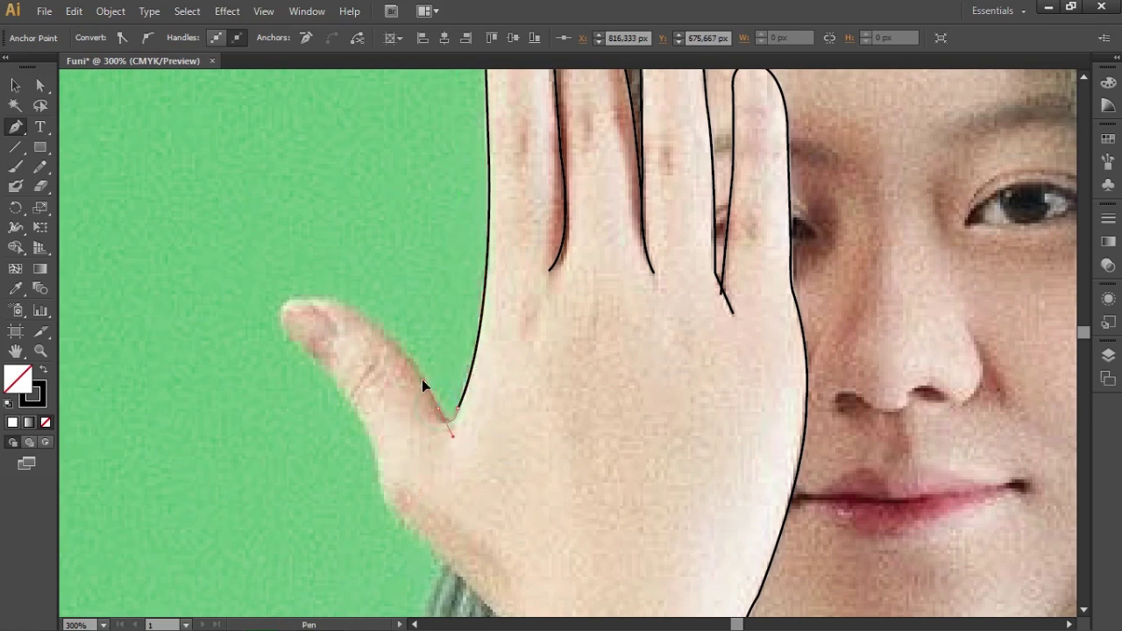
drag(447, 415, 424, 427)
drag(322, 298, 326, 303)
drag(247, 287, 241, 280)
drag(321, 299, 294, 300)
drag(298, 344, 325, 361)
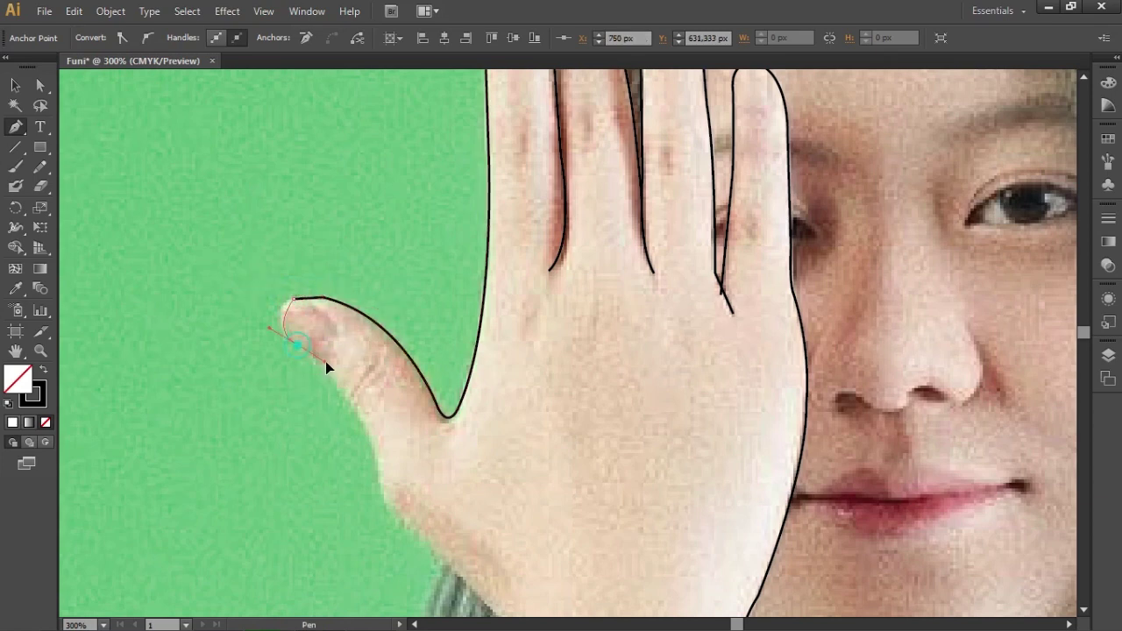
Make corner anchors along the thumb's underside and curve the outline down the wrist
click(299, 344)
mouse_move(369, 438)
mouse_down()
mouse_move(394, 497)
mouse_move(416, 355)
mouse_up()
click(369, 438)
click(374, 330)
drag(410, 396, 443, 417)
Extend the raised-arm outline down past the sleeve to the elbow and end the path
click(487, 331)
click(505, 490)
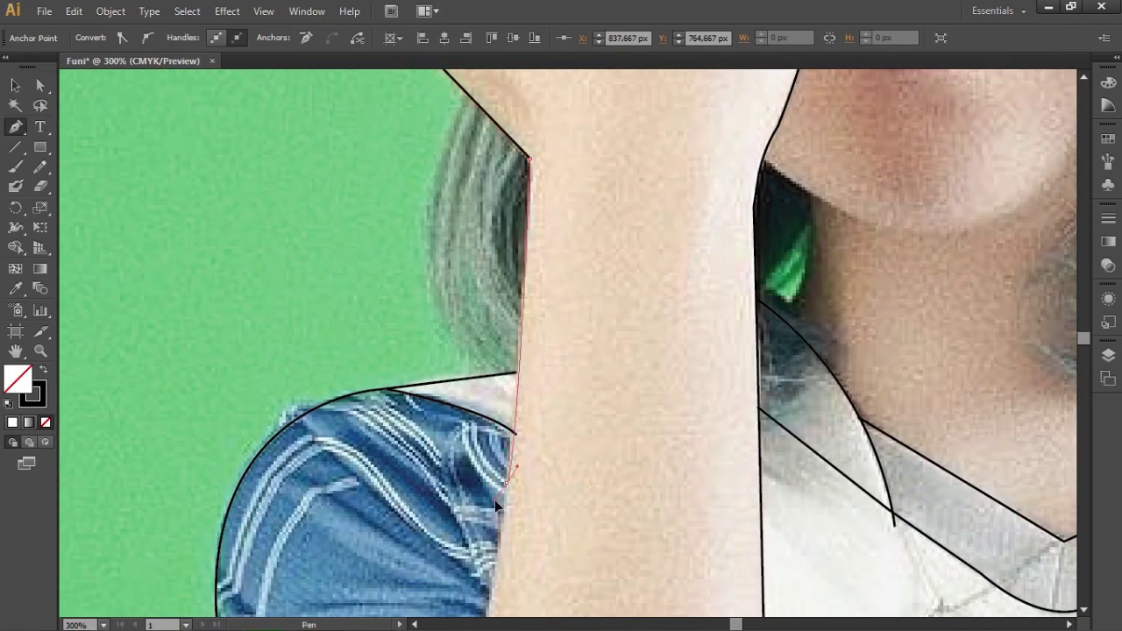
drag(565, 504, 666, 172)
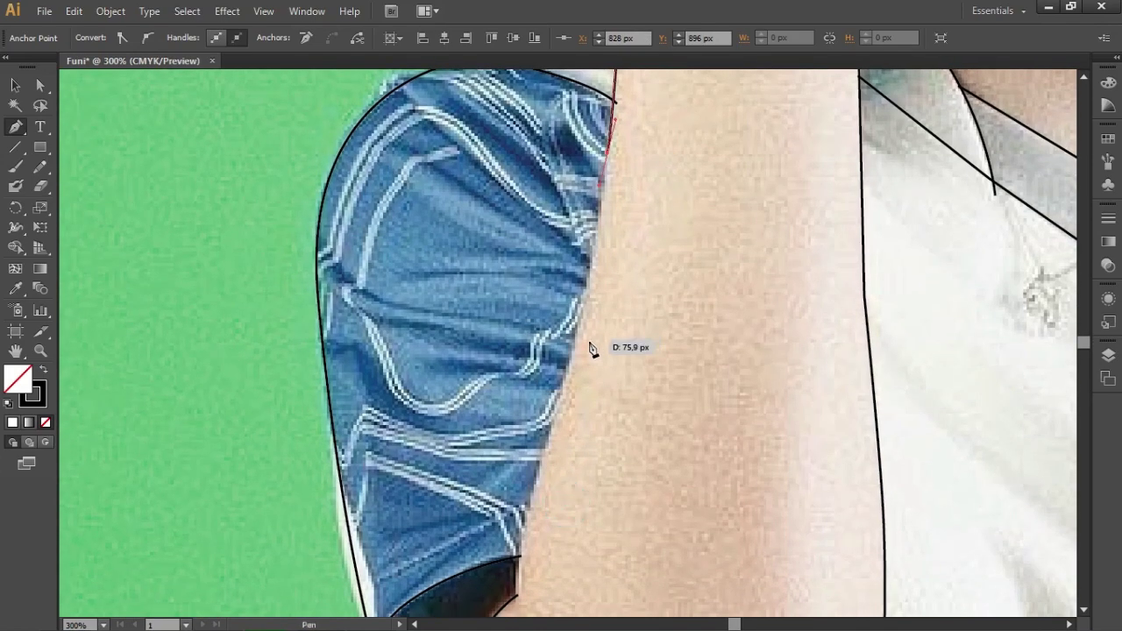
click(551, 427)
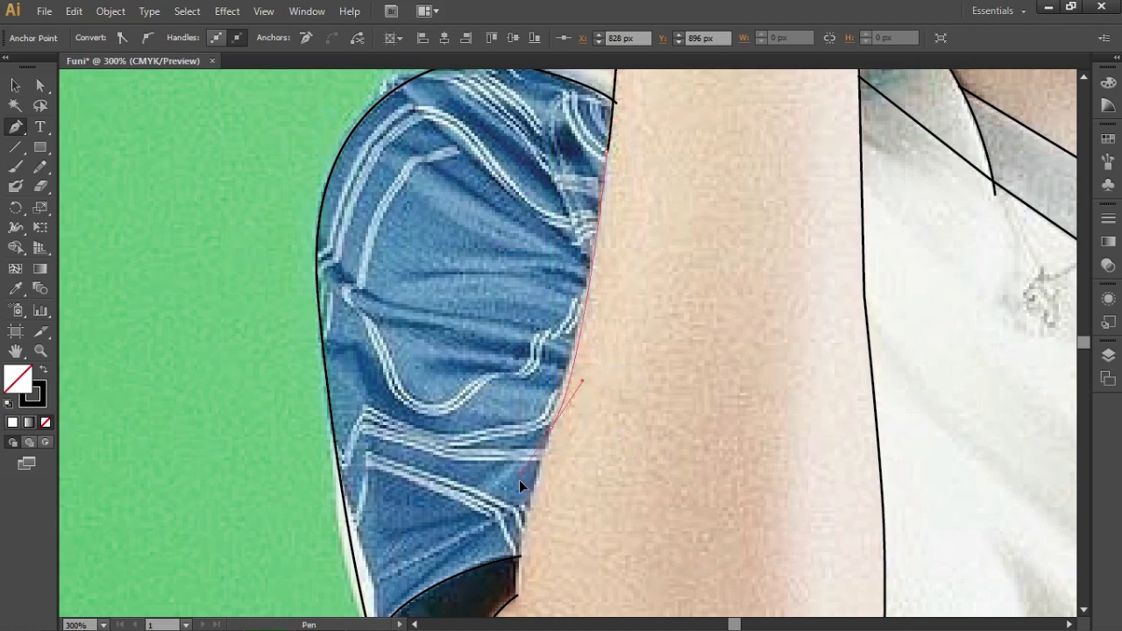
drag(514, 548, 513, 540)
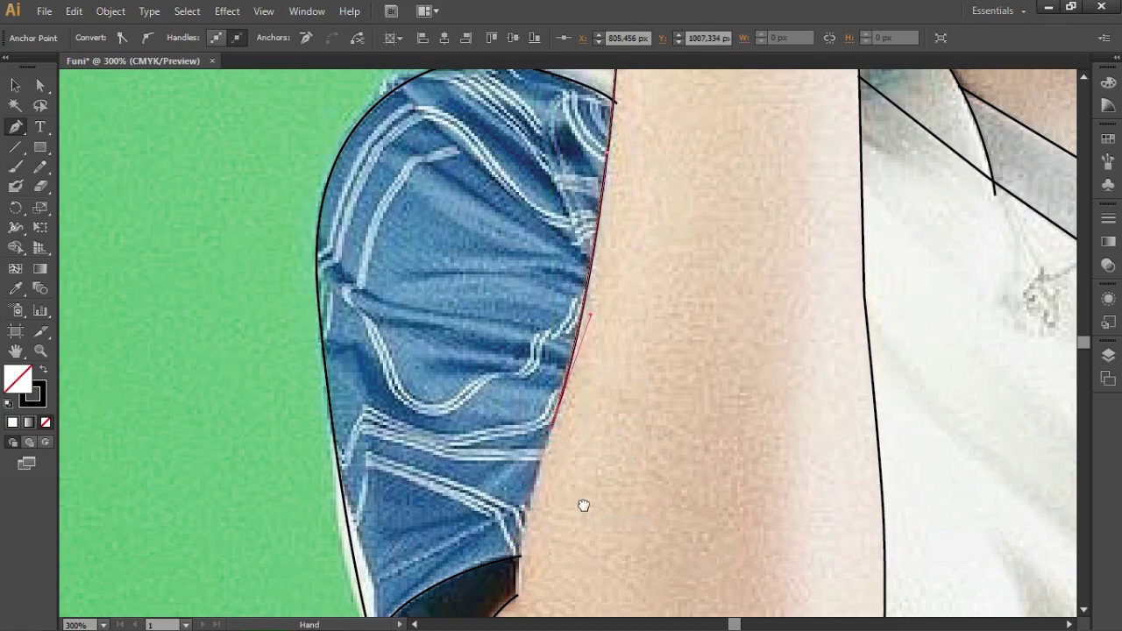
drag(584, 514, 656, 289)
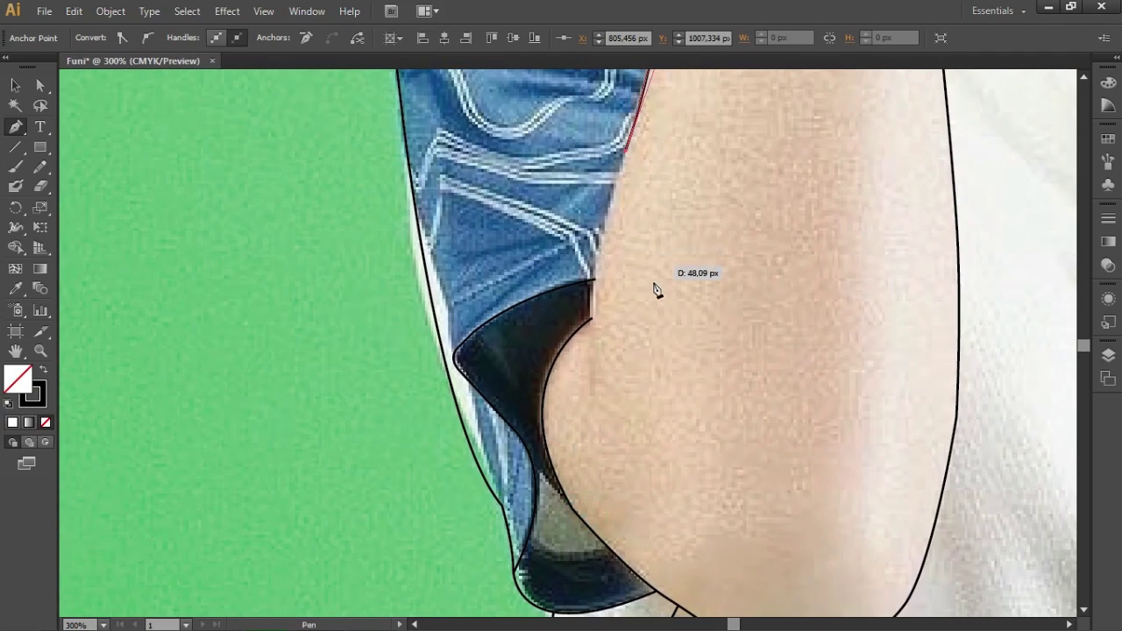
ctrl+click(619, 431)
Trace the other arm's edge from the sleeve hem corner below the cuff, then deselect it
key(ctrl+minus)
key(ctrl+minus)
key(ctrl+minus)
drag(835, 315, 546, 320)
key(ctrl+plus)
mouse_move(669, 165)
mouse_down()
mouse_move(375, 481)
mouse_move(564, 200)
mouse_up()
click(625, 201)
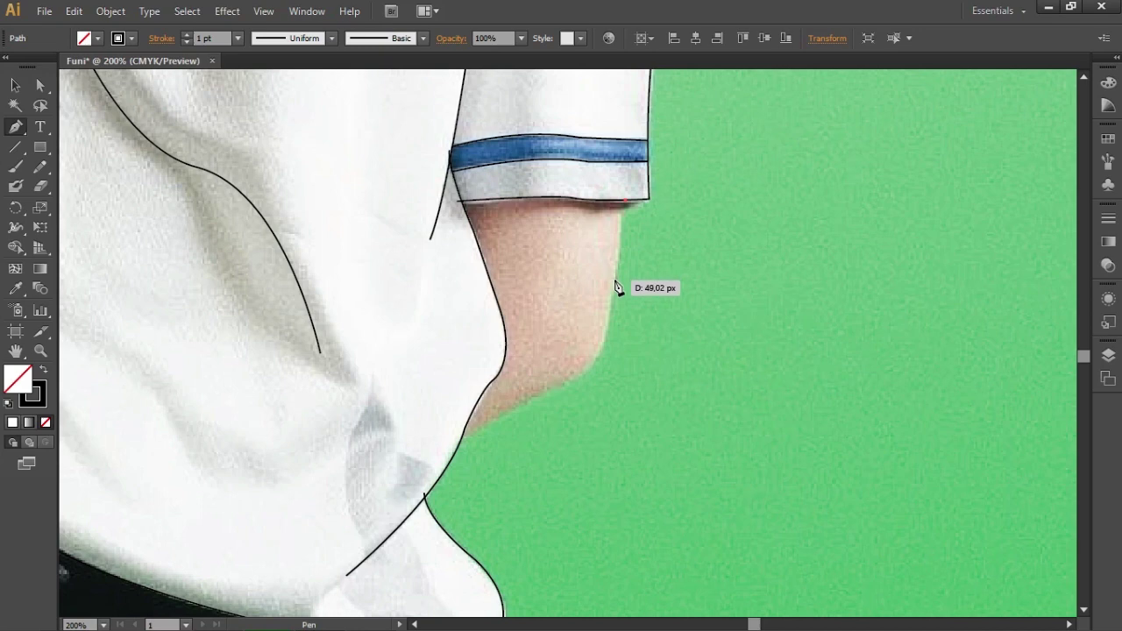
drag(598, 354, 601, 339)
drag(568, 379, 538, 392)
alt+click(569, 379)
click(457, 446)
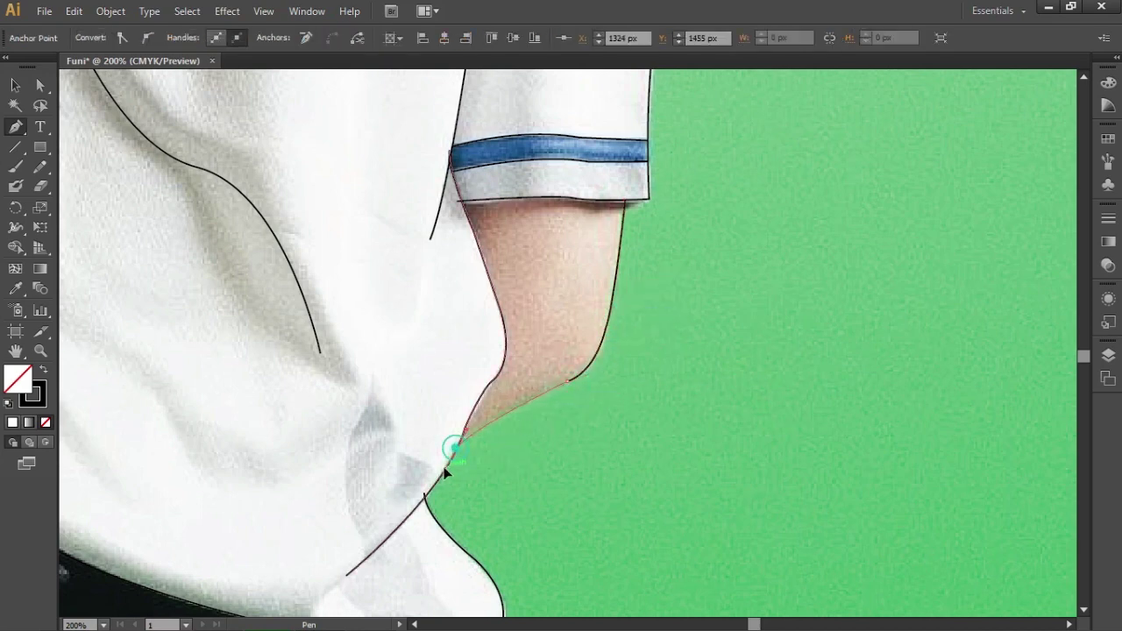
ctrl+click(643, 430)
key(ctrl+minus)
key(ctrl+minus)
key(ctrl+minus)
key(ctrl+minus)
key(ctrl+minus)
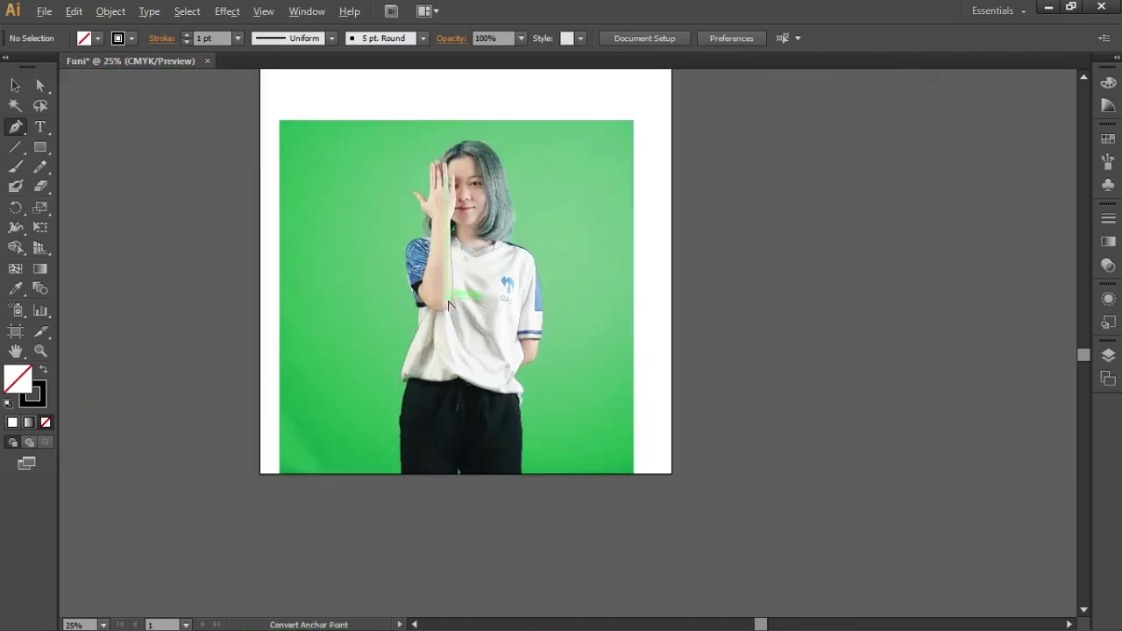
Toggle the photo layer's visibility in the Layers panel to check the traced lines
key(ctrl+equal)
click(1108, 353)
click(905, 383)
click(904, 383)
click(905, 383)
click(904, 383)
key(ctrl+1)
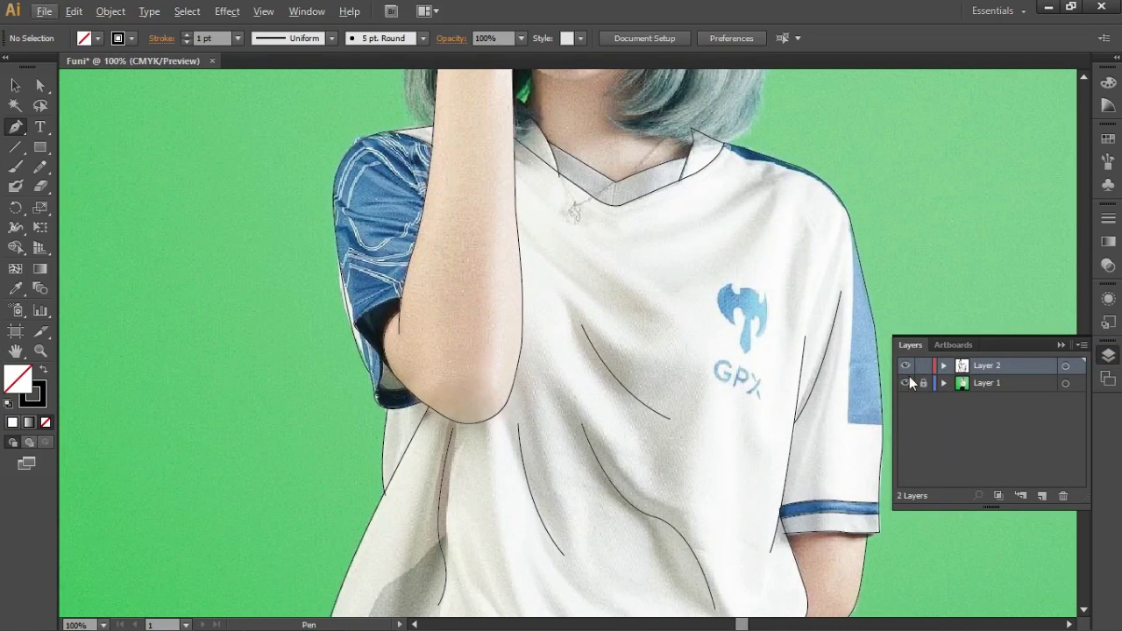
click(1105, 359)
Start a line at the right sleeve hem and trace up the sleeve edge
mouse_move(602, 529)
mouse_down()
mouse_move(604, 376)
mouse_move(205, 446)
mouse_up()
mouse_move(393, 190)
mouse_down()
mouse_move(338, 342)
mouse_move(481, 552)
mouse_up()
key(ctrl+plus)
drag(435, 506, 464, 371)
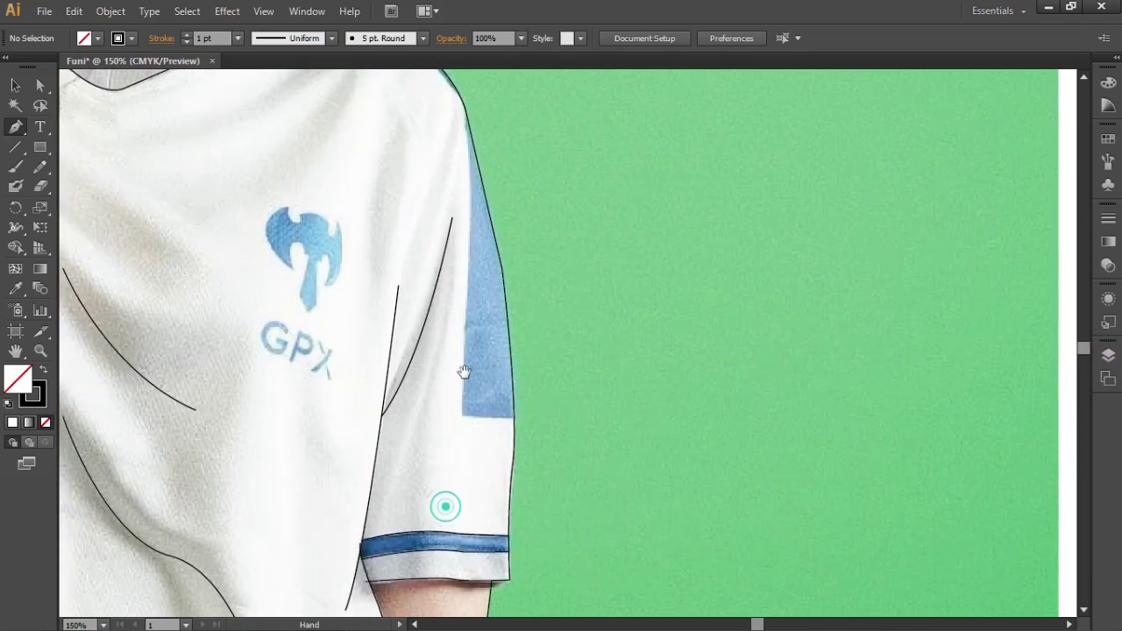
click(462, 416)
click(469, 176)
click(461, 123)
Curve the line over the shoulder and end it at the collar
drag(461, 122, 424, 272)
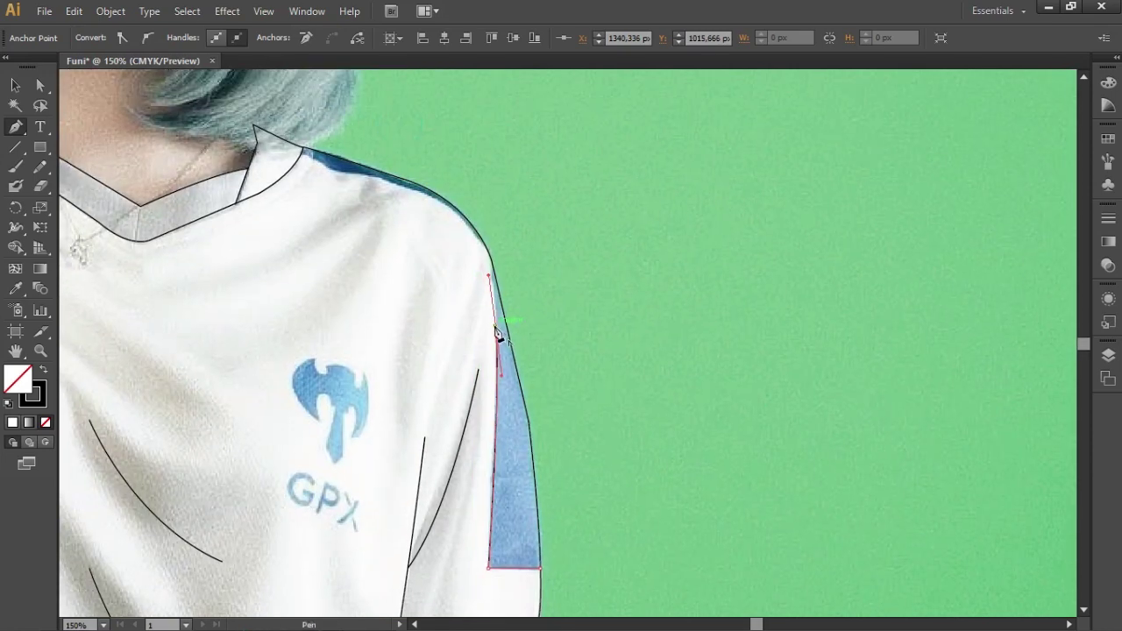
key(ctrl+plus)
drag(454, 176, 384, 132)
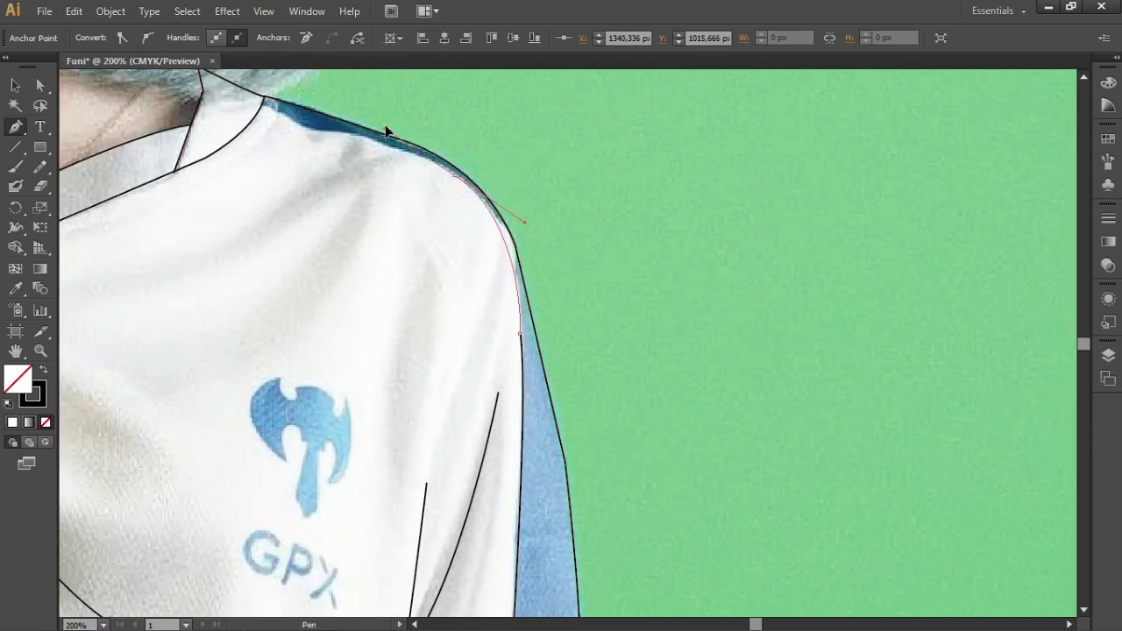
drag(454, 176, 265, 117)
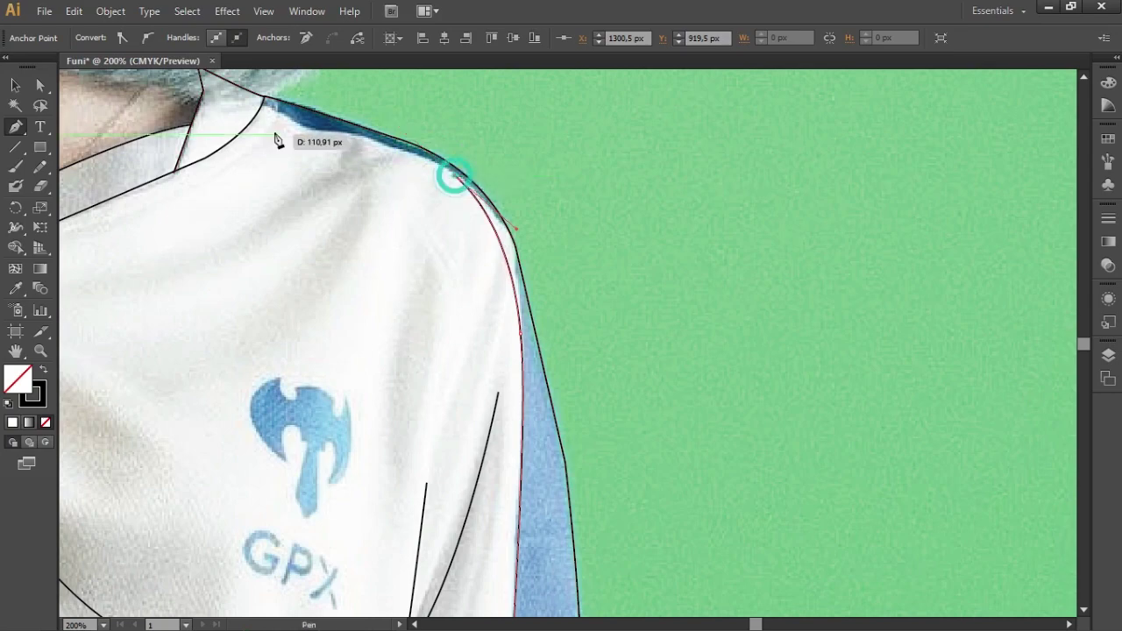
scroll(120, 81, up, 5)
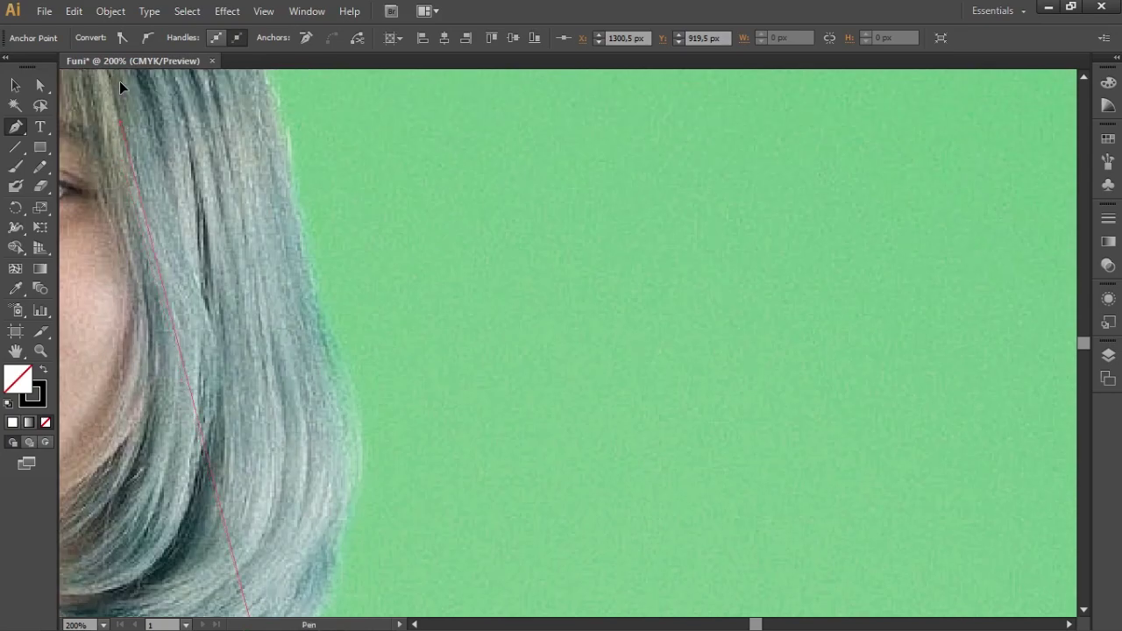
drag(52, 508, 347, 270)
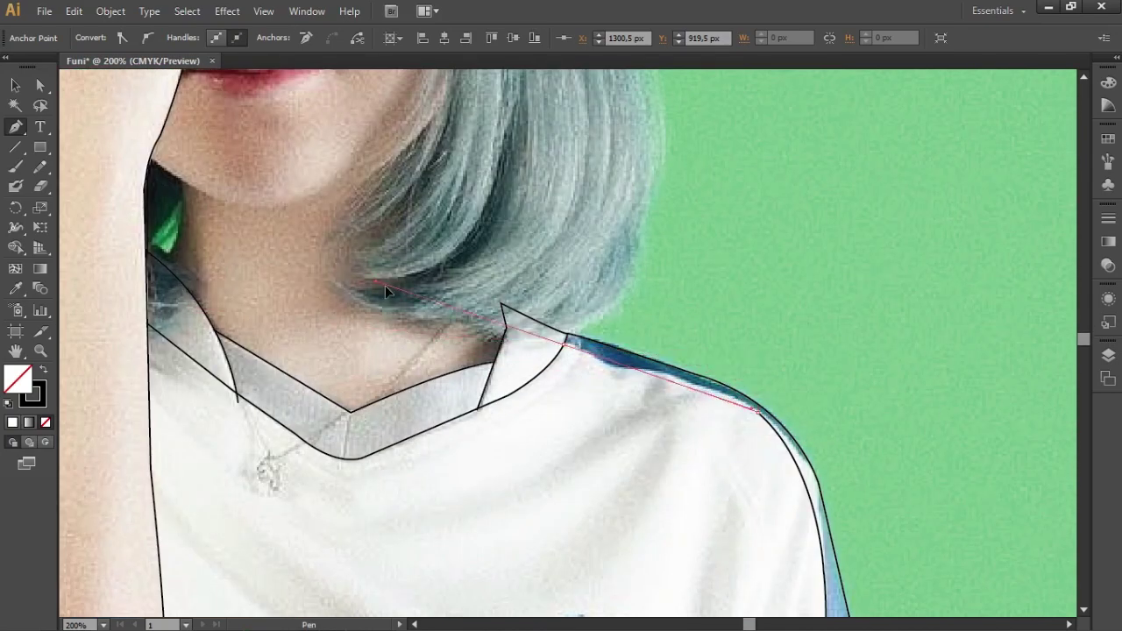
ctrl+click(842, 333)
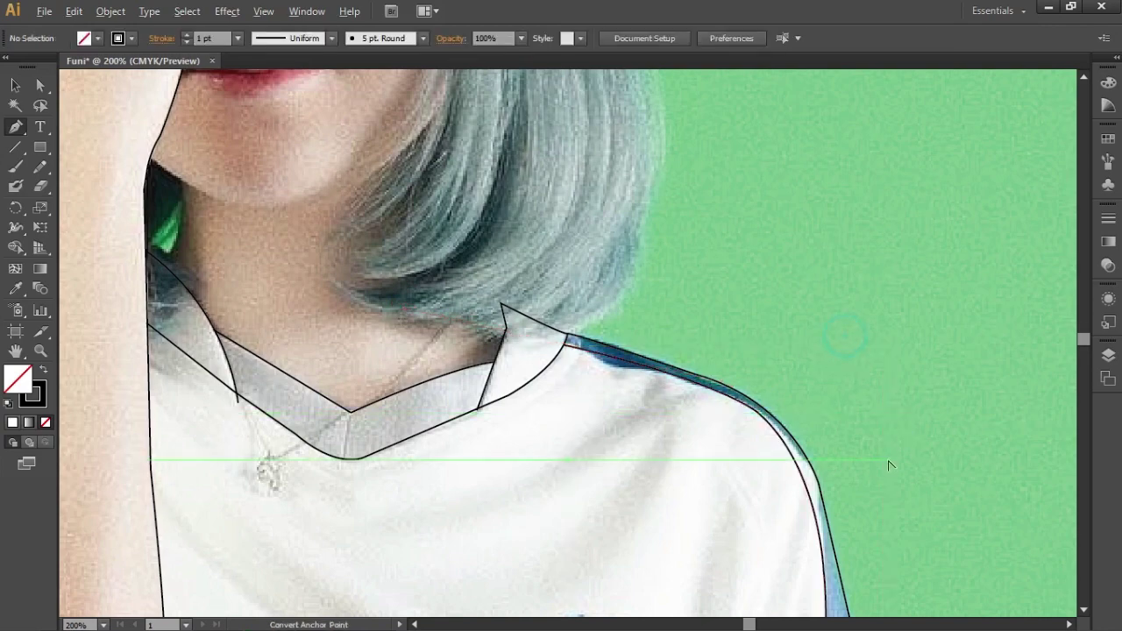
key(ctrl+minus)
key(ctrl+minus)
key(ctrl+minus)
key(ctrl+minus)
key(ctrl+plus)
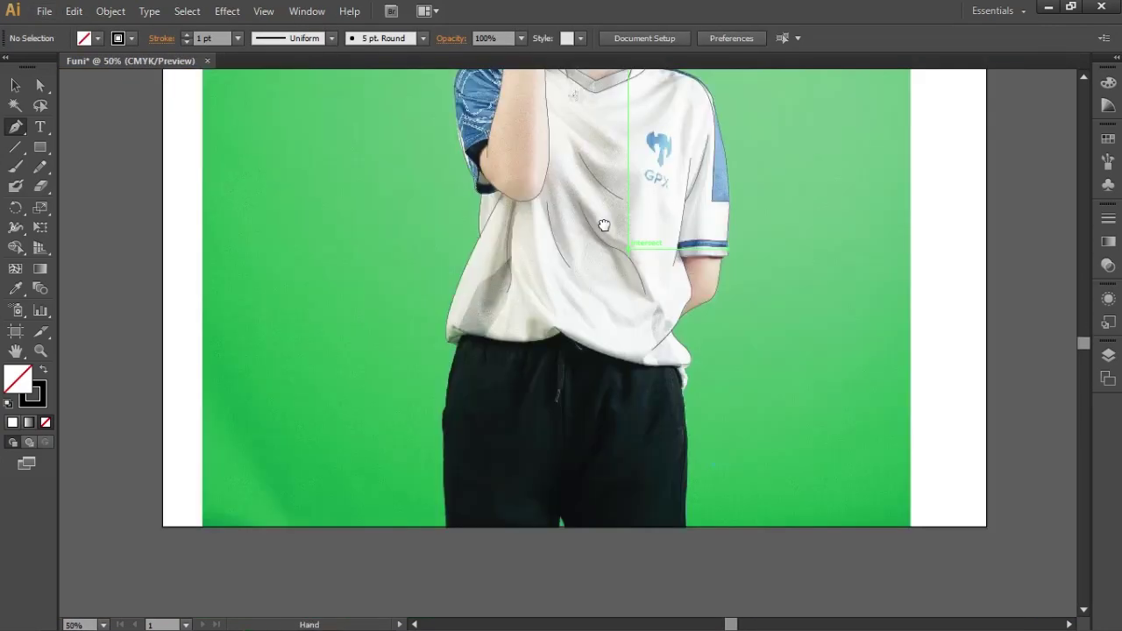
scroll(581, 393, down, 3)
key(ctrl+plus)
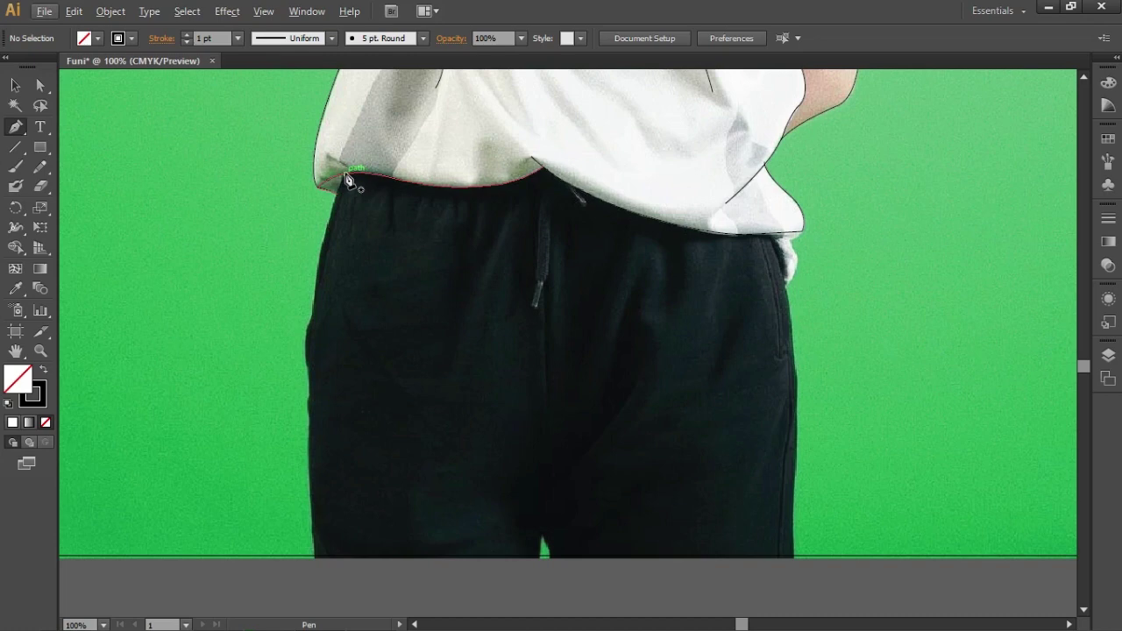
Outline the left trouser edge and the hem across both legs with corner anchors
click(346, 178)
mouse_move(308, 343)
mouse_down()
mouse_move(305, 481)
mouse_move(310, 351)
mouse_up()
click(312, 344)
mouse_move(315, 566)
mouse_down()
mouse_move(323, 605)
mouse_move(313, 568)
mouse_up()
click(312, 564)
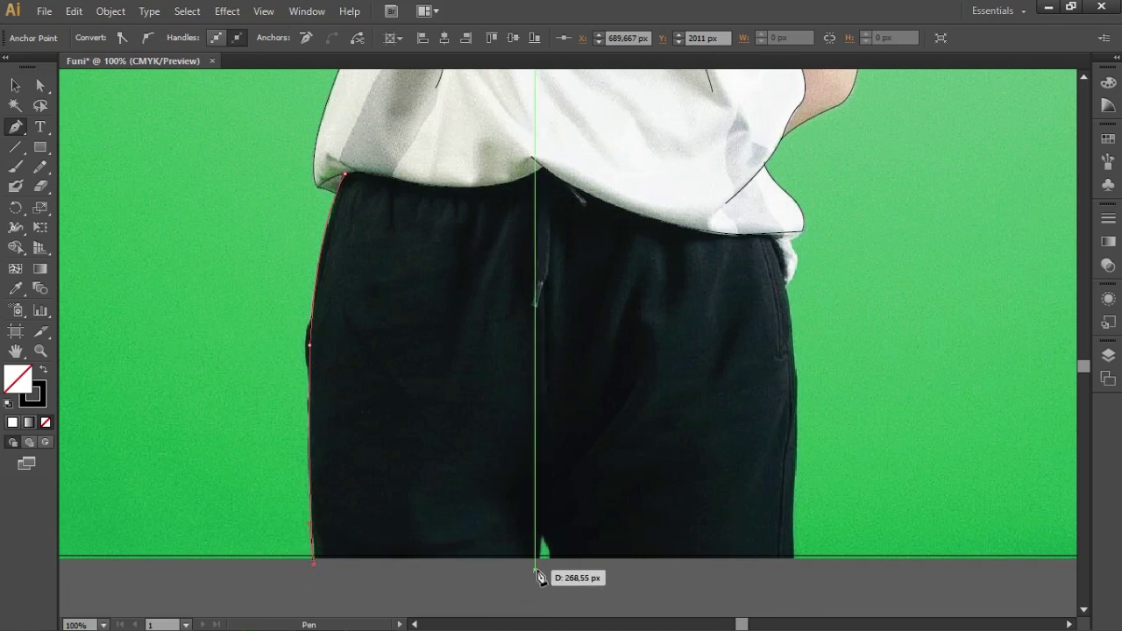
click(538, 564)
mouse_move(552, 482)
mouse_down()
mouse_move(568, 471)
mouse_move(574, 439)
mouse_up()
key(ctrl+z)
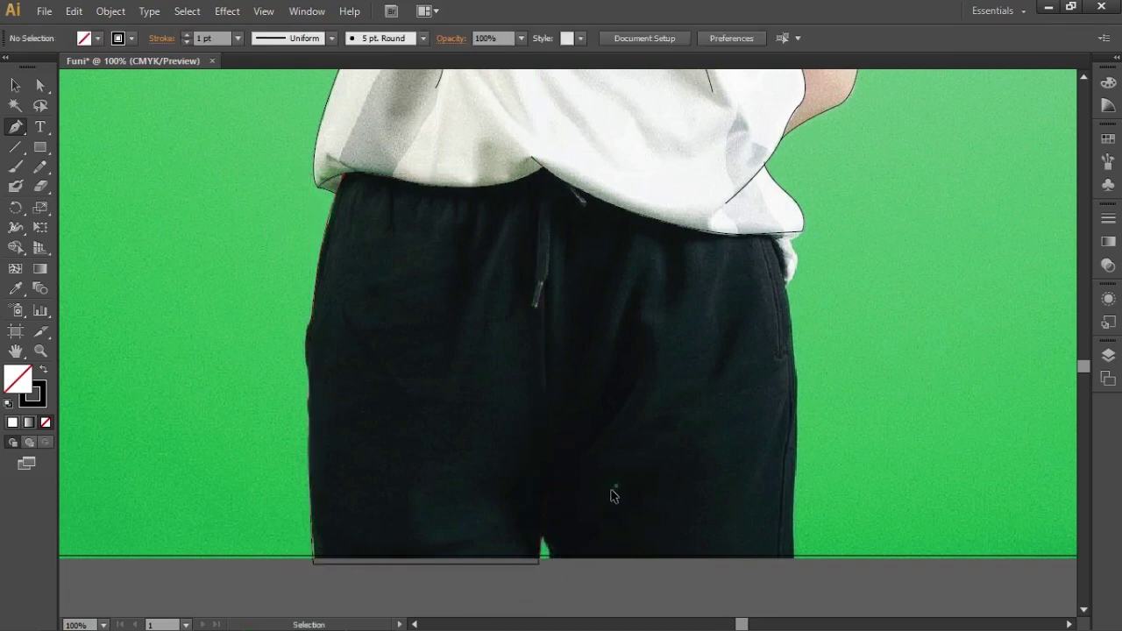
drag(540, 528, 562, 581)
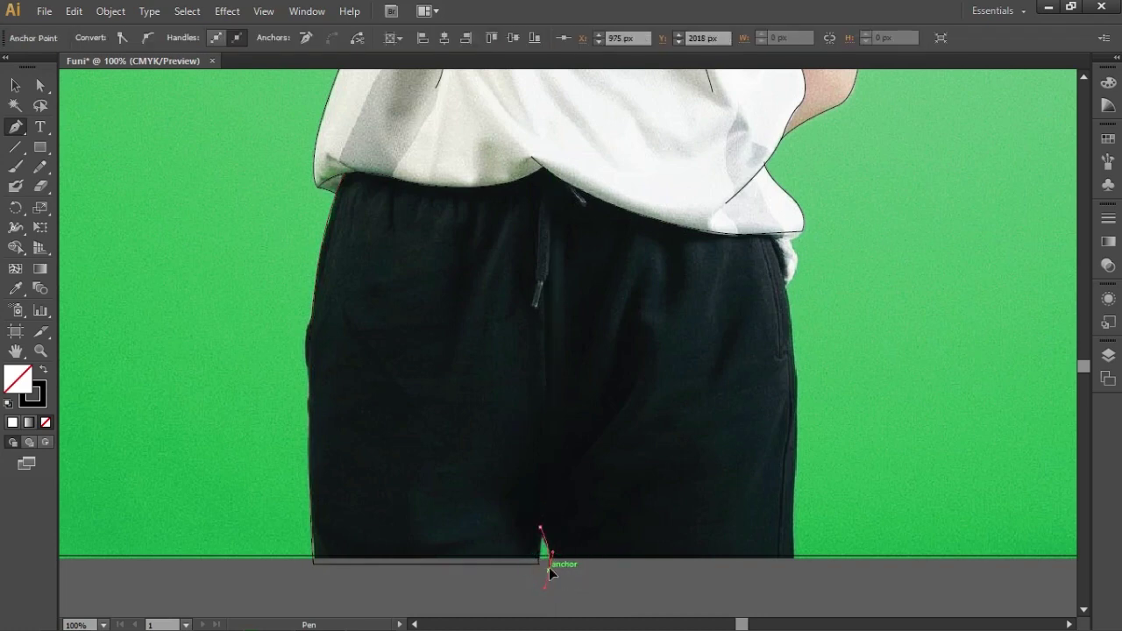
click(549, 565)
click(797, 566)
key(ctrl+z)
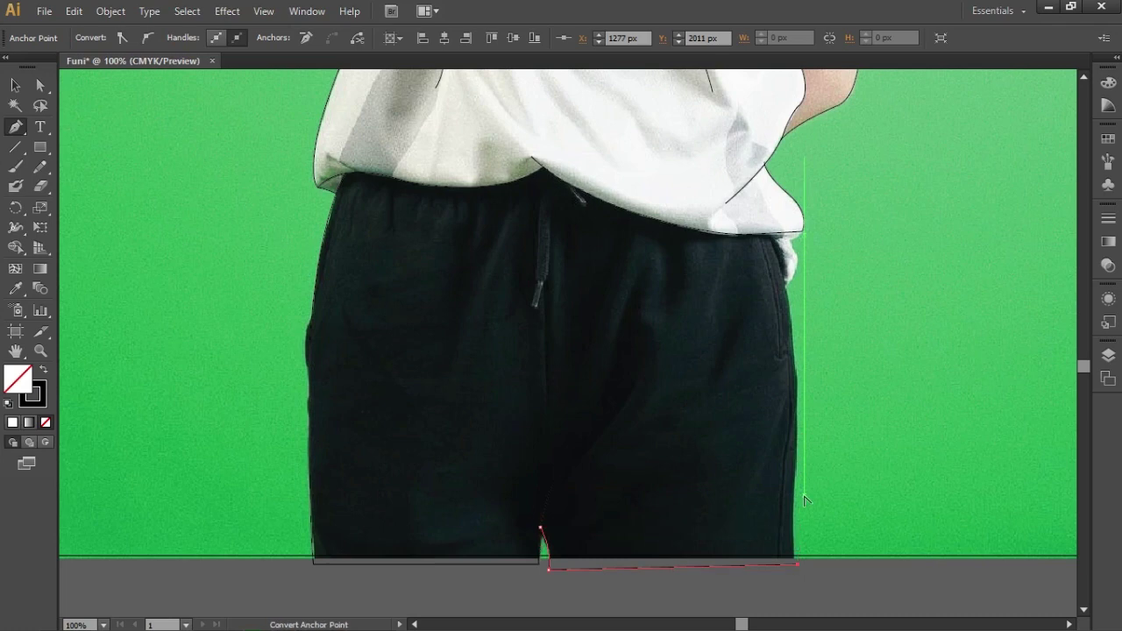
Carry the trouser outline up the right edge, dismiss the warning, and deselect it
alt+scroll(800, 436, up, 1)
scroll(793, 438, down, 3)
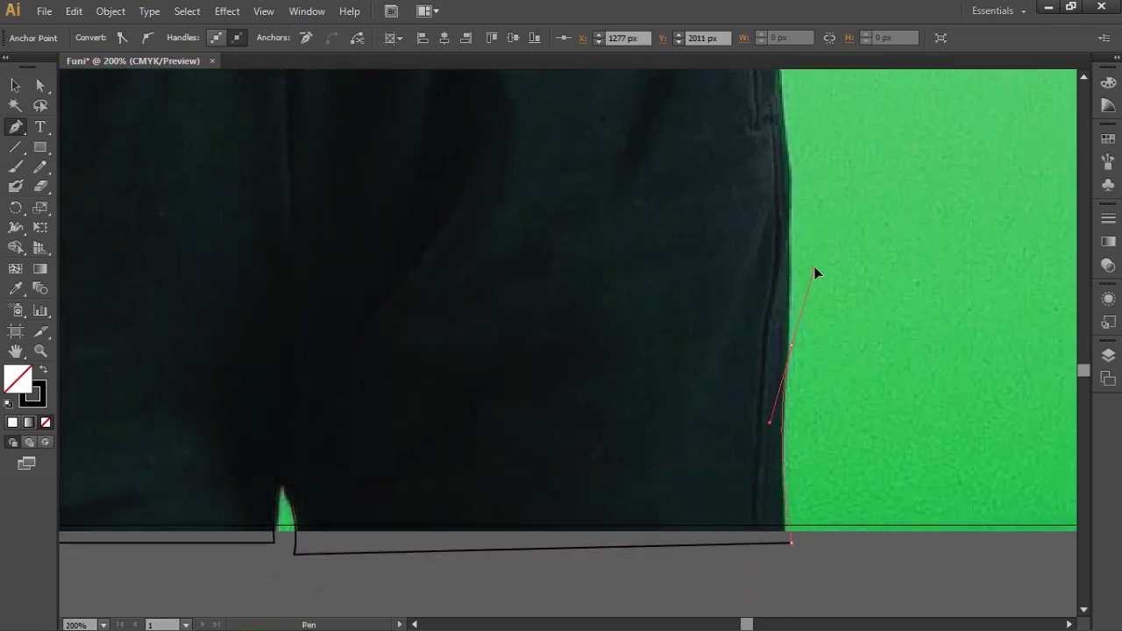
click(797, 237)
alt+scroll(798, 236, down, 2)
alt+scroll(798, 236, down, 1)
click(798, 212)
alt+click(730, 276)
click(708, 343)
scroll(761, 400, up, 3)
alt+scroll(779, 433, up, 2)
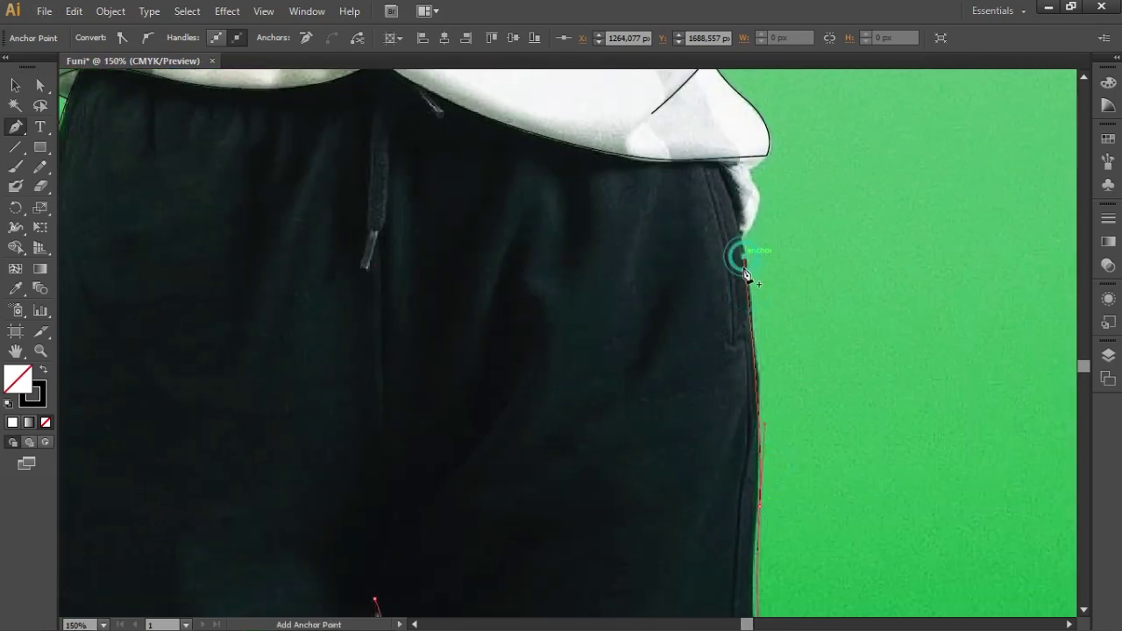
key(ctrl)
ctrl+click(721, 155)
ctrl+click(556, 251)
key(ctrl+minus)
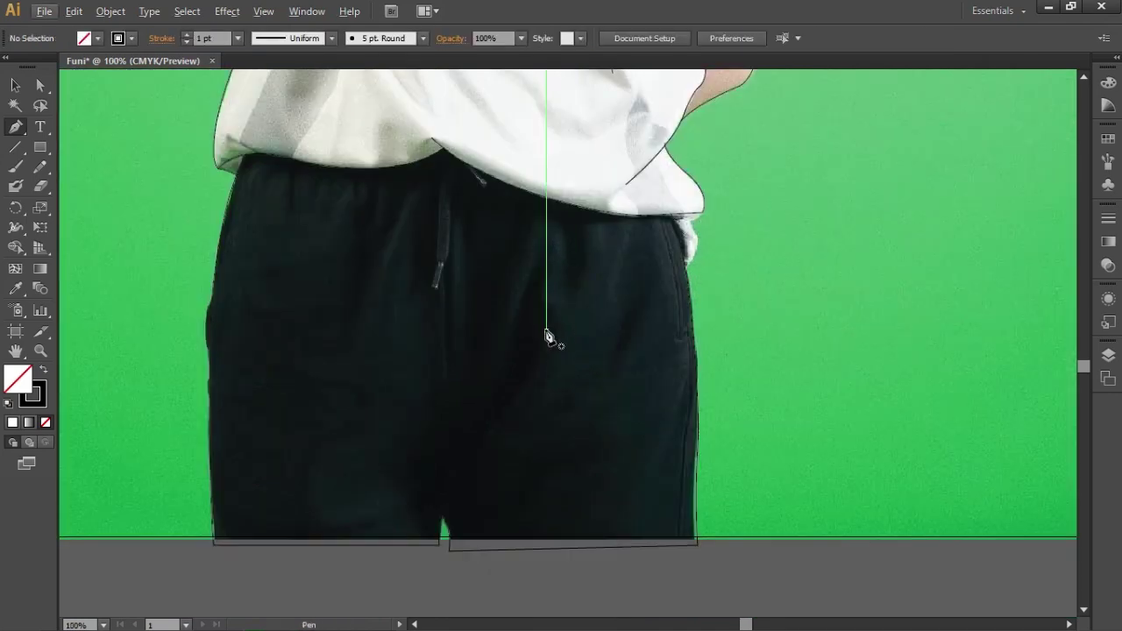
Draw curved drawstring and fold lines down the front of the trousers
click(543, 310)
drag(465, 456, 376, 520)
key(ctrl)
ctrl+click(611, 471)
click(528, 218)
drag(476, 362, 470, 439)
ctrl+click(593, 425)
mouse_move(443, 186)
mouse_down()
mouse_move(443, 360)
mouse_move(473, 398)
mouse_up()
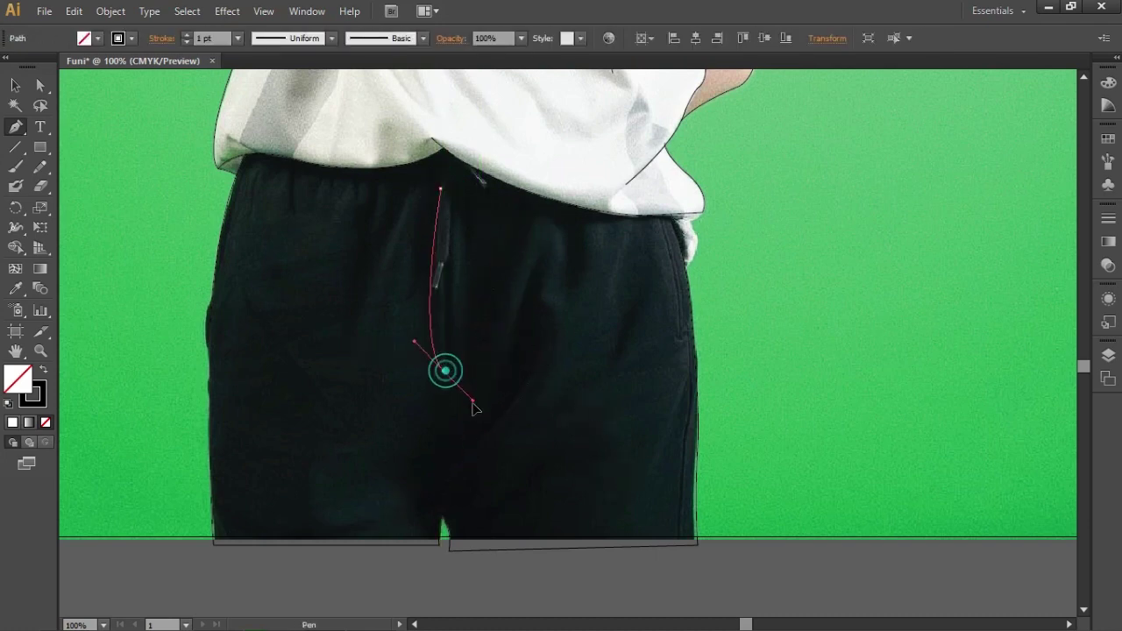
ctrl+click(525, 456)
mouse_move(245, 271)
mouse_down()
mouse_move(321, 400)
mouse_move(388, 451)
mouse_up()
ctrl+click(383, 359)
Hide the photo layer to view the line art alone, then show it again
scroll(508, 383, down, 1)
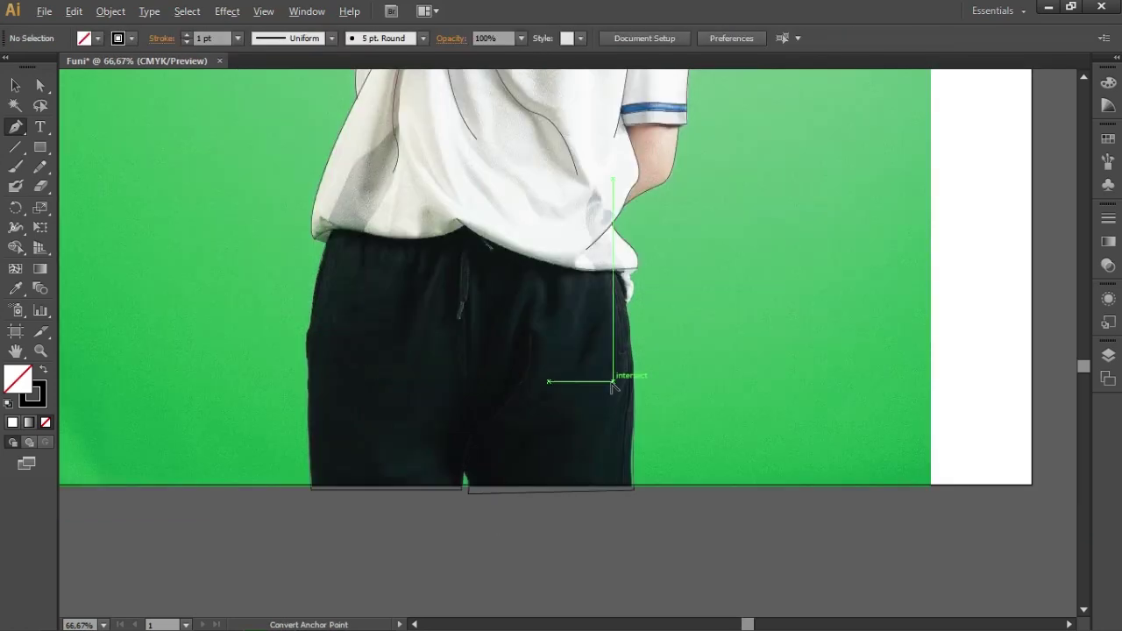
scroll(612, 385, down, 2)
drag(646, 263, 590, 377)
click(1109, 355)
click(905, 383)
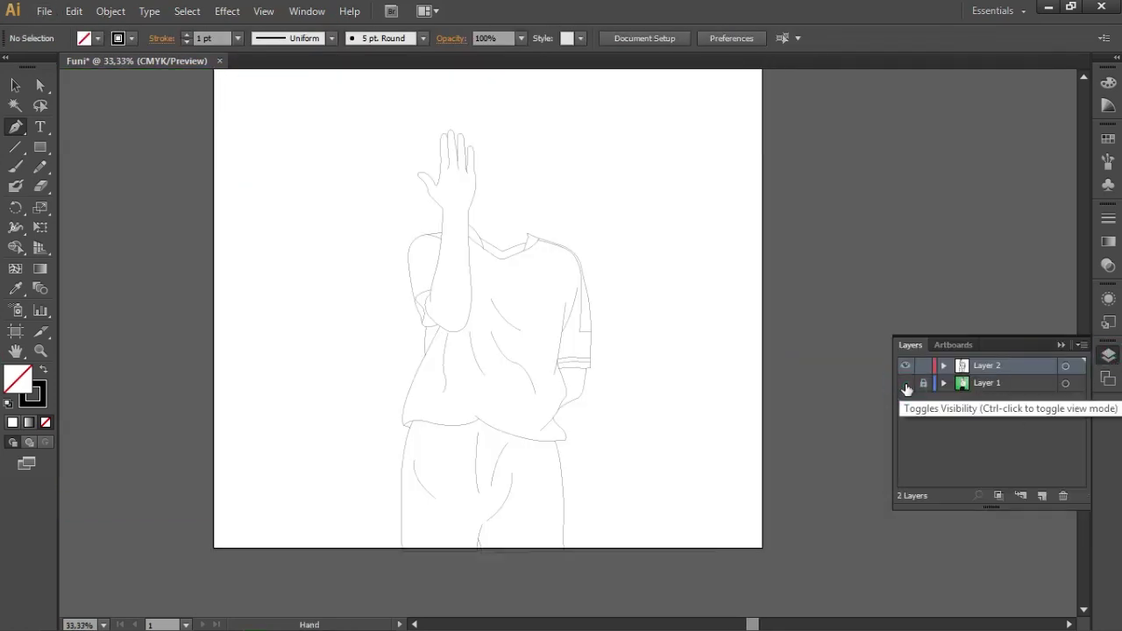
double_click(906, 386)
click(905, 383)
Dismiss the alert and add a new layer for the face details
alt+click(708, 301)
click(712, 342)
scroll(506, 318, up, 1)
scroll(506, 317, down, 1)
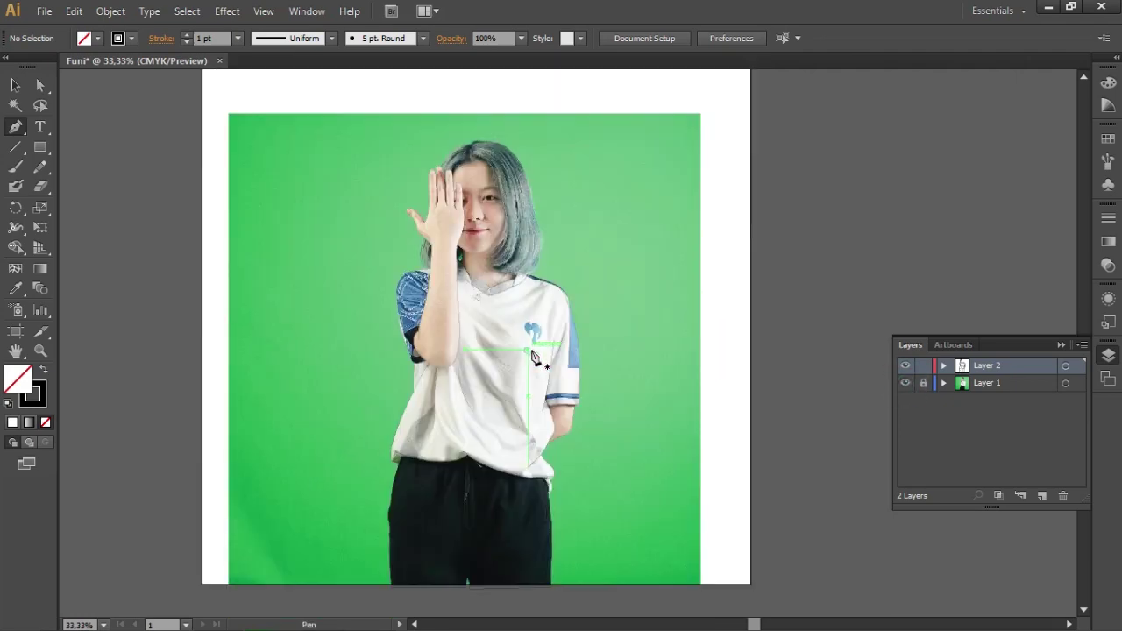
key(ctrl+plus)
key(ctrl+plus)
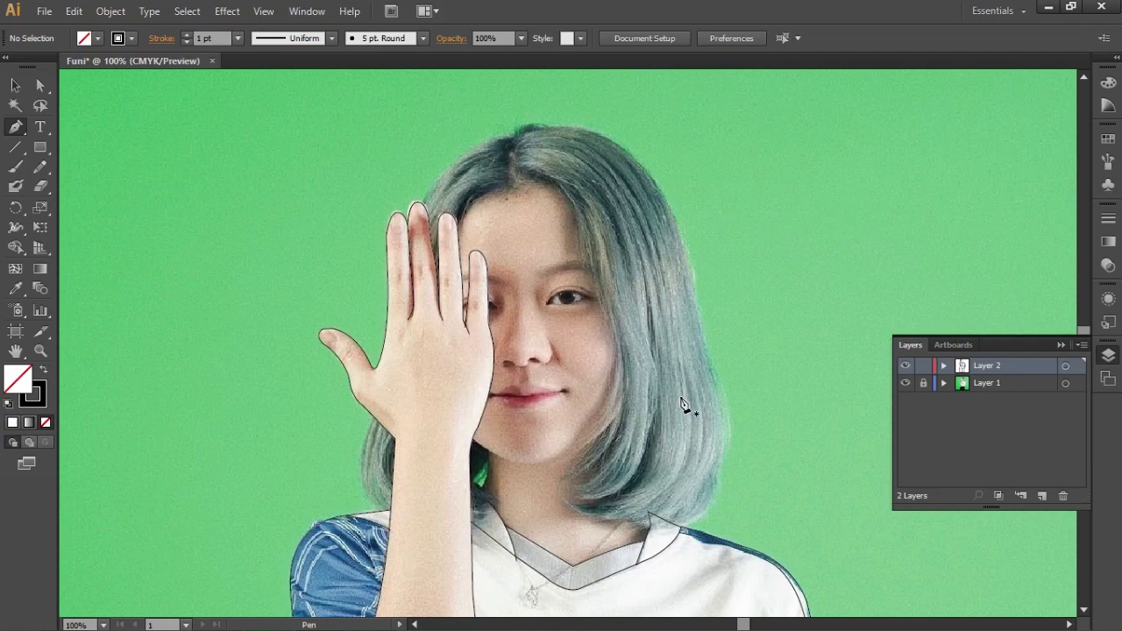
click(1042, 495)
click(1106, 356)
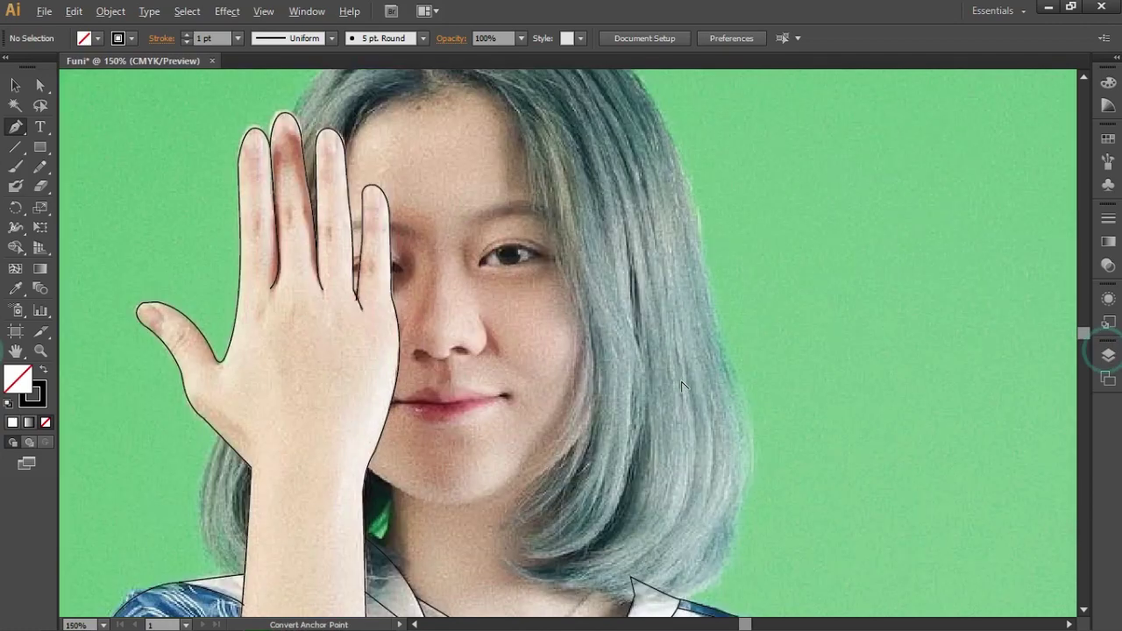
drag(626, 384, 619, 308)
scroll(536, 197, up, 3)
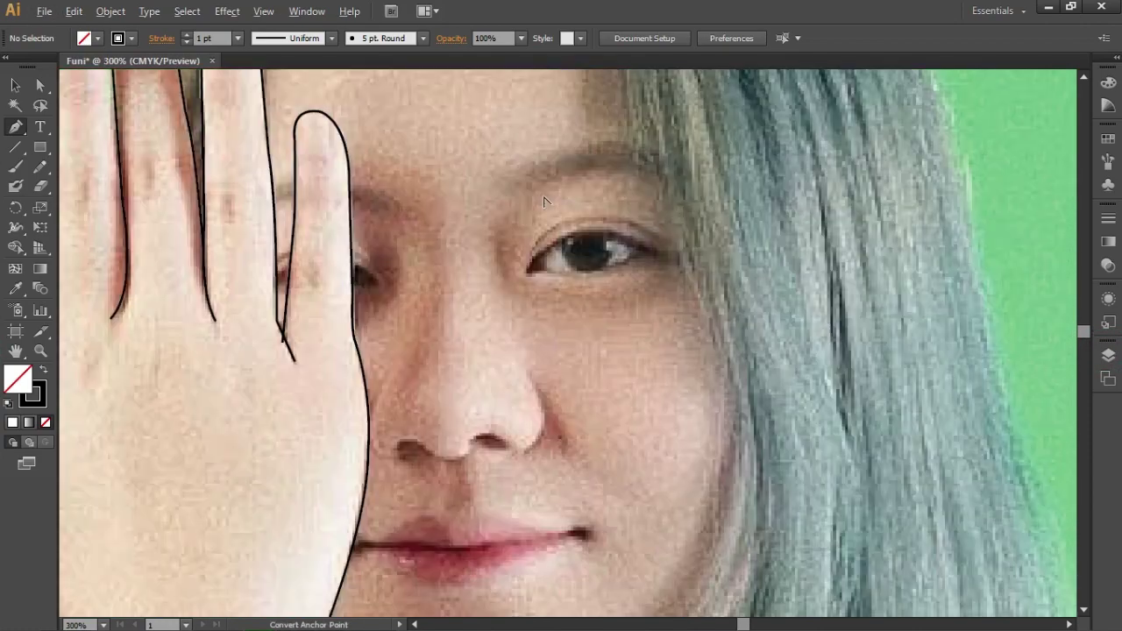
scroll(539, 197, down, 1)
Draw the right eyebrow as a closed outline, then begin the upper eyelid at the inner corner
click(520, 191)
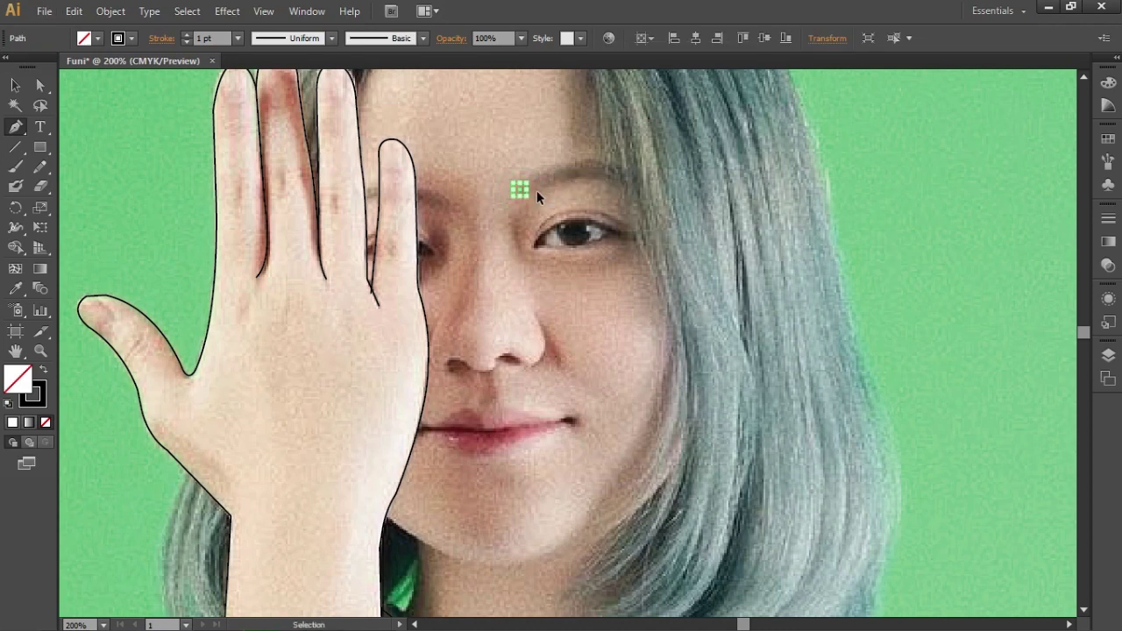
drag(522, 190, 586, 160)
click(632, 182)
key(ctrl+z)
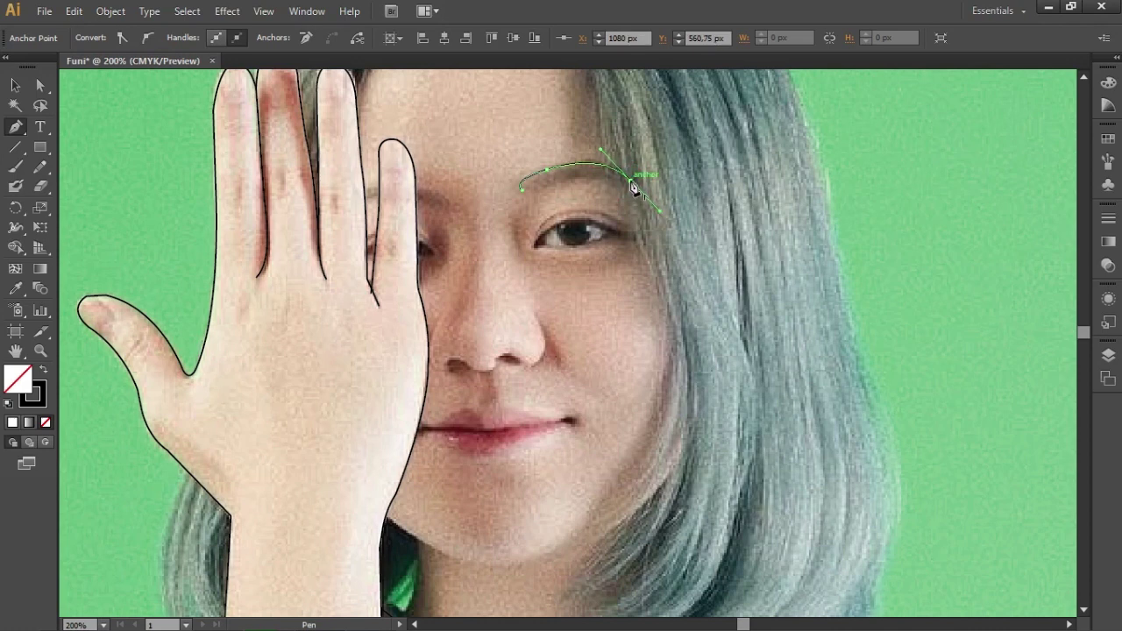
mouse_move(650, 195)
mouse_down()
mouse_move(684, 228)
mouse_move(638, 180)
mouse_move(568, 180)
mouse_move(580, 181)
mouse_up()
click(632, 181)
click(629, 178)
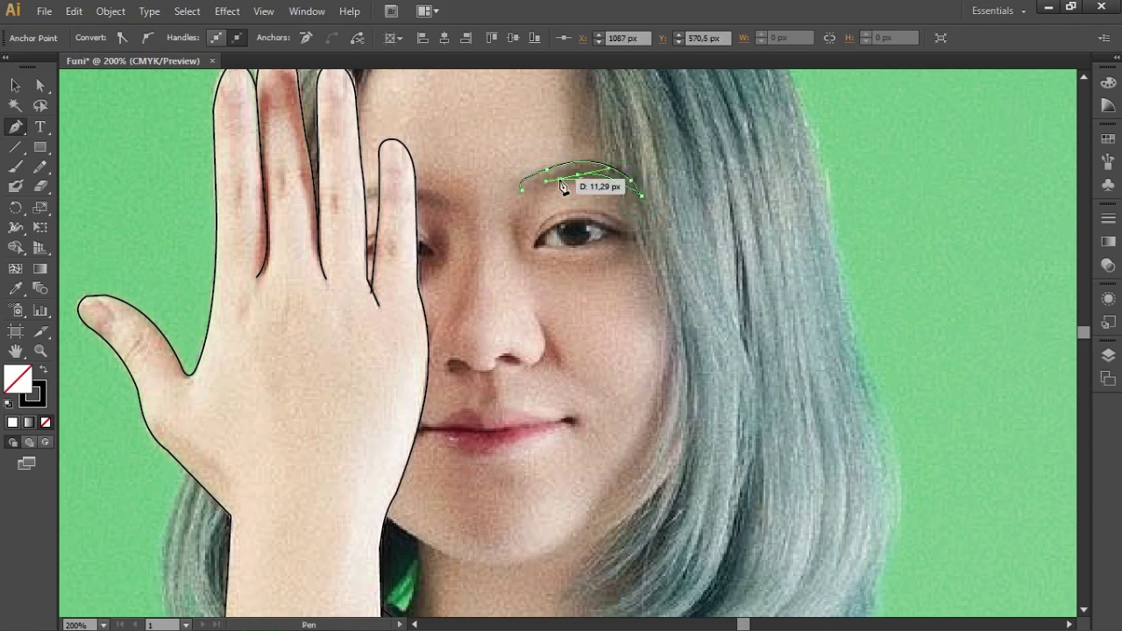
drag(562, 188, 585, 184)
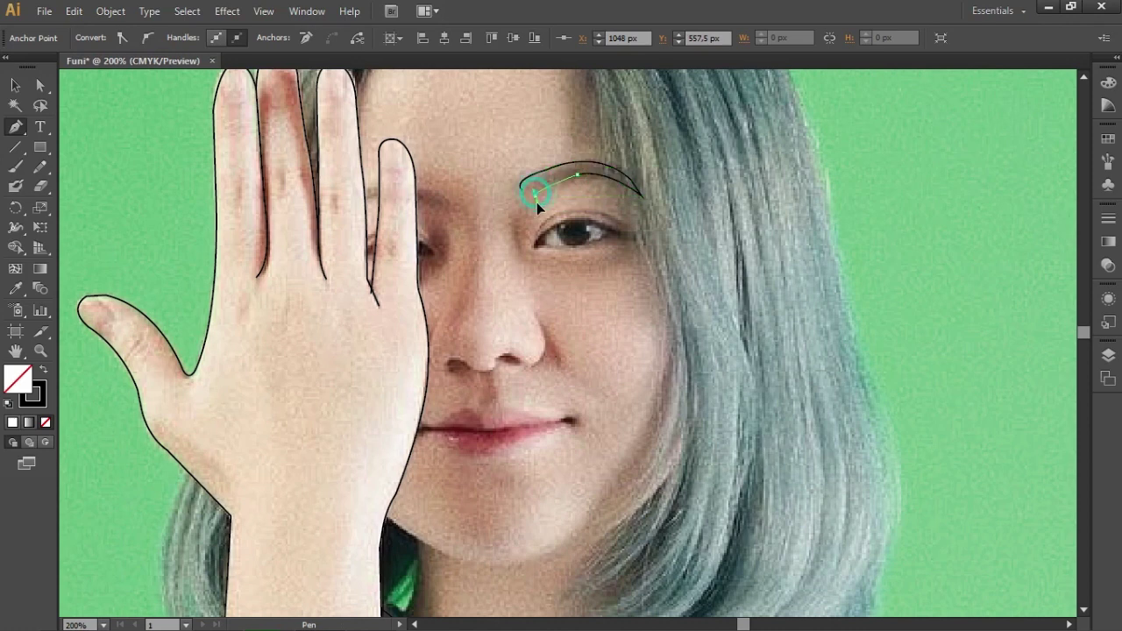
mouse_move(519, 221)
mouse_down()
mouse_move(545, 193)
mouse_move(517, 188)
mouse_up()
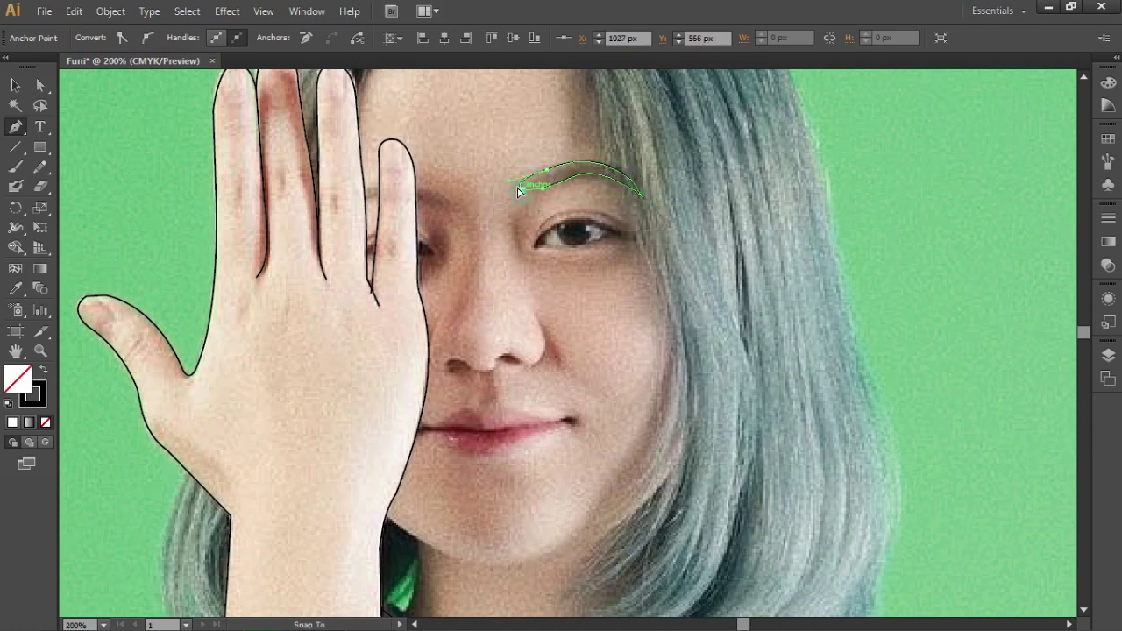
ctrl+click(589, 199)
alt+scroll(566, 253, up, 1)
click(513, 237)
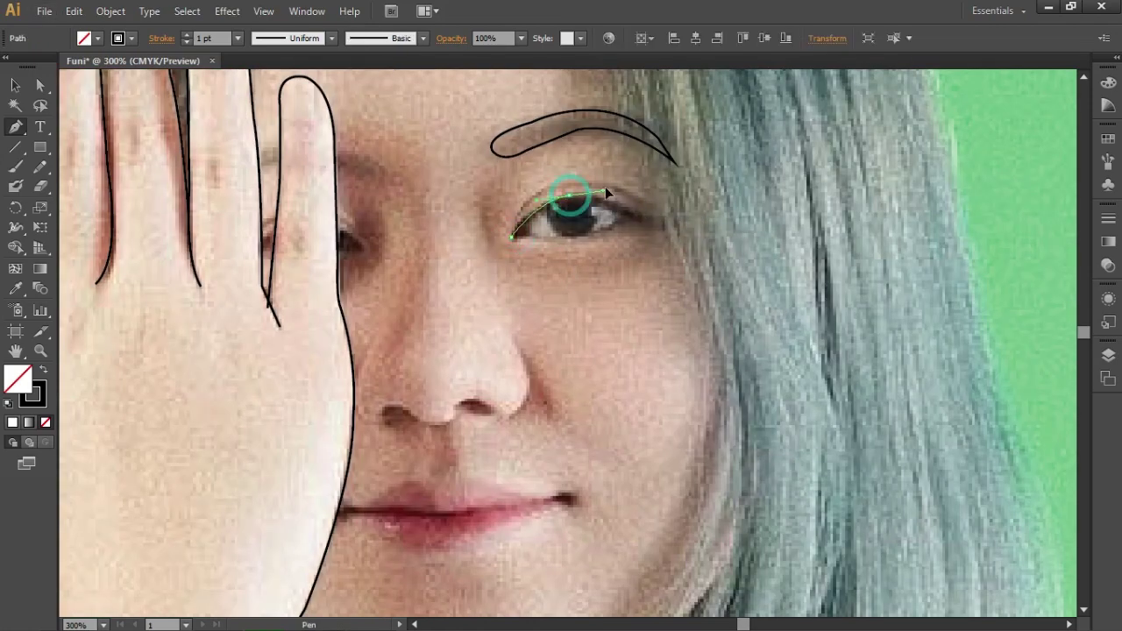
Draw the upper and lower eyelid curves from the inner to the outer eye corner
click(570, 195)
drag(644, 220, 682, 233)
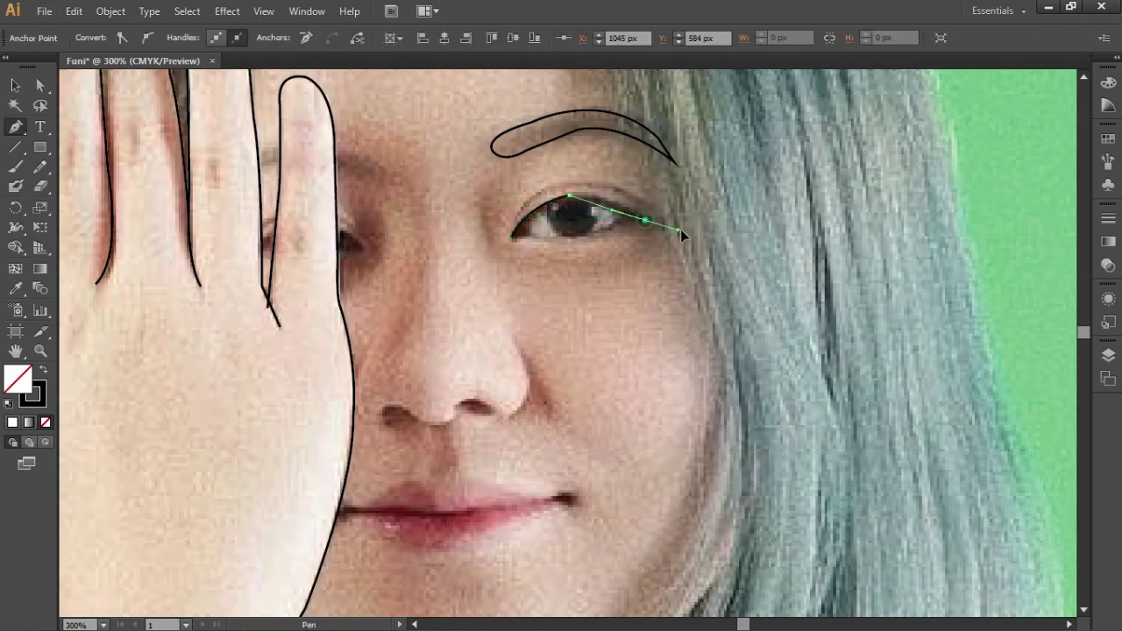
key(ctrl+z)
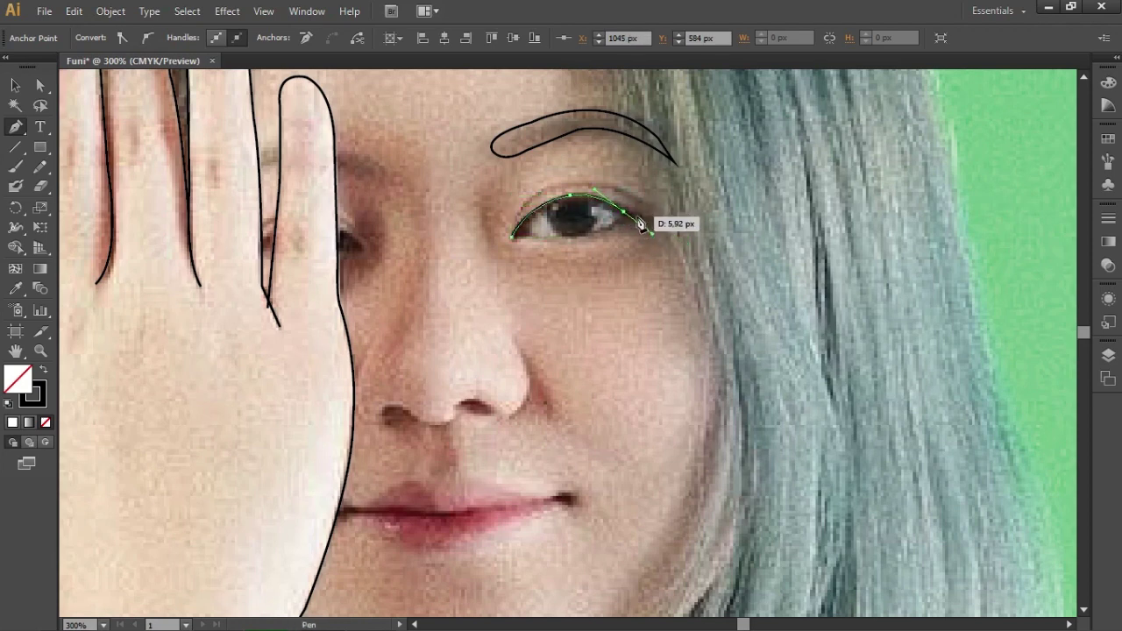
drag(642, 220, 654, 227)
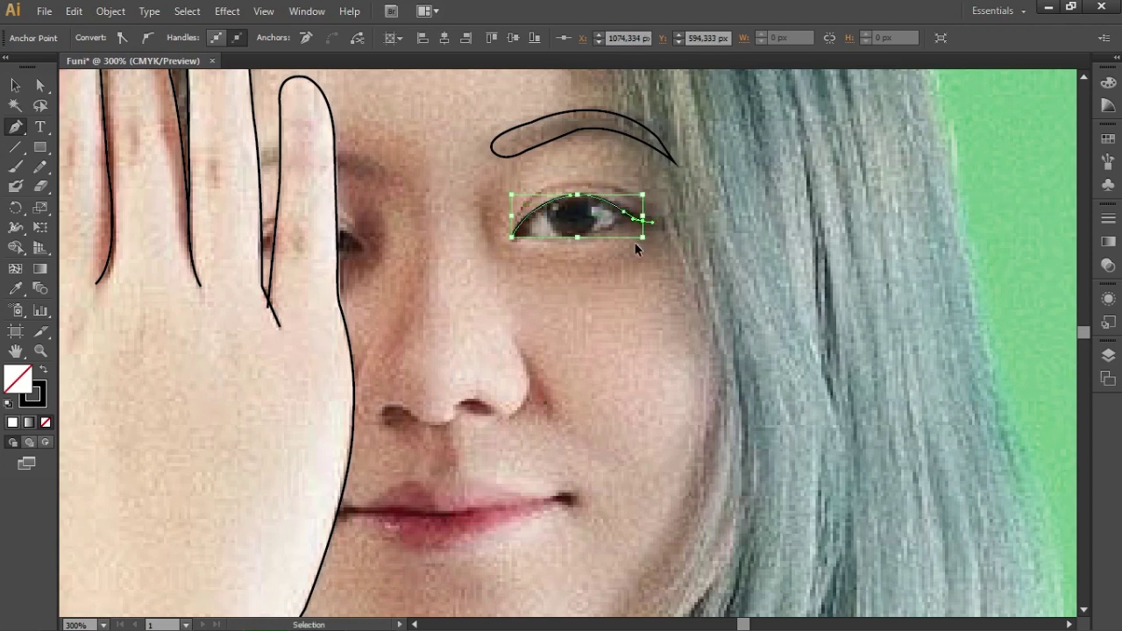
ctrl+click(634, 252)
click(517, 233)
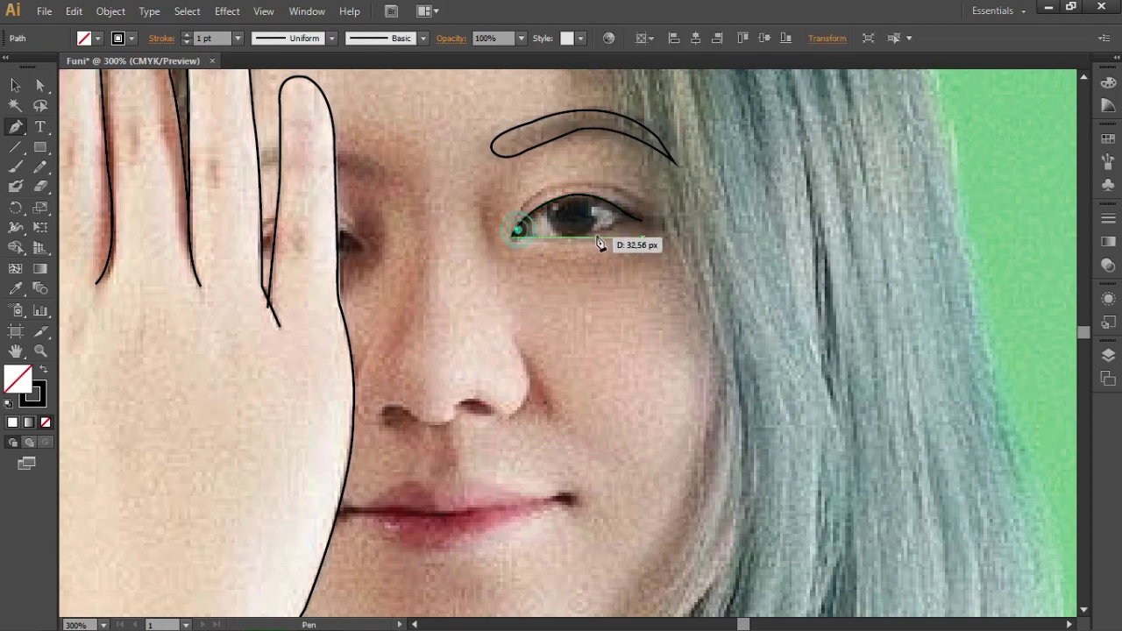
drag(627, 214, 689, 186)
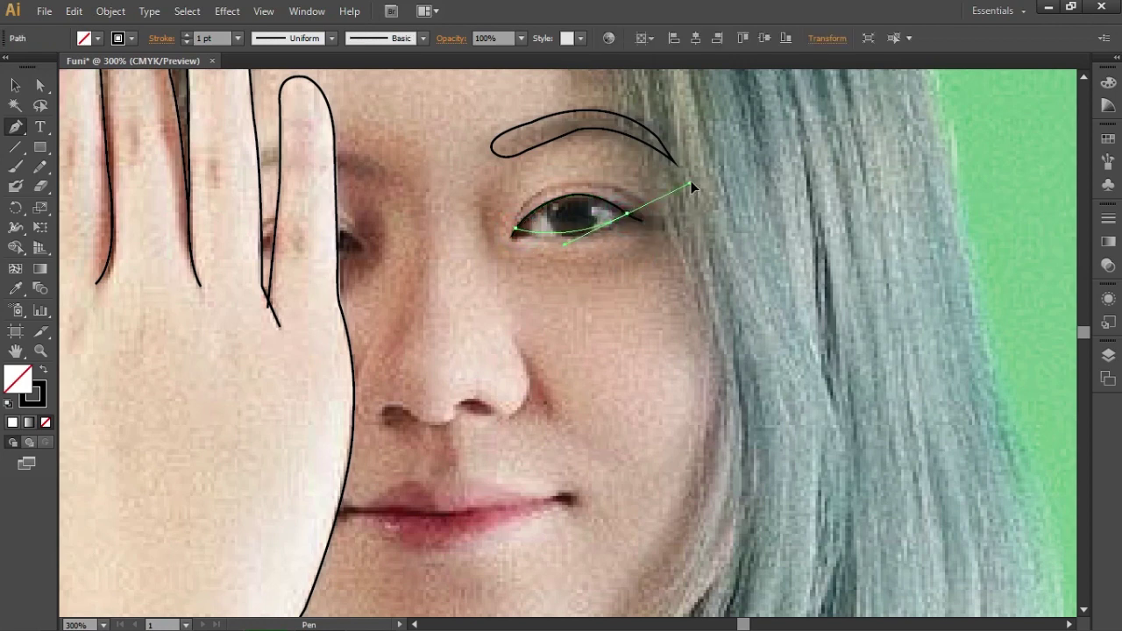
ctrl+click(571, 260)
mouse_move(548, 201)
mouse_down()
mouse_move(561, 252)
mouse_move(572, 248)
mouse_up()
Trace the left and right edges of the iris between the lids
scroll(568, 250, up, 1)
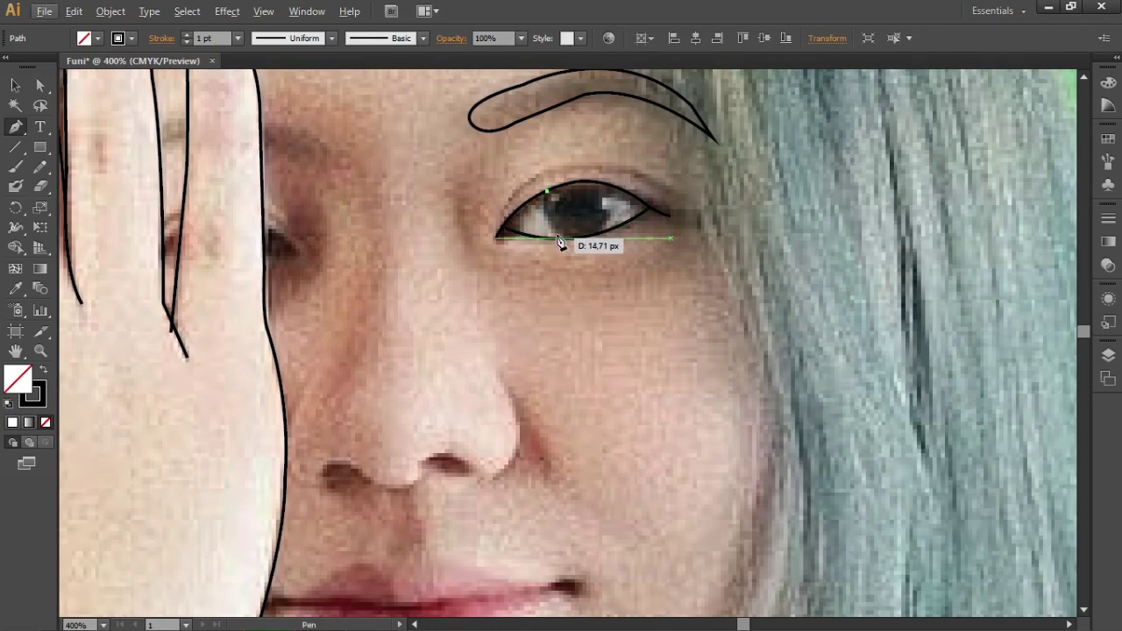
scroll(561, 242, up, 2)
drag(561, 242, 571, 248)
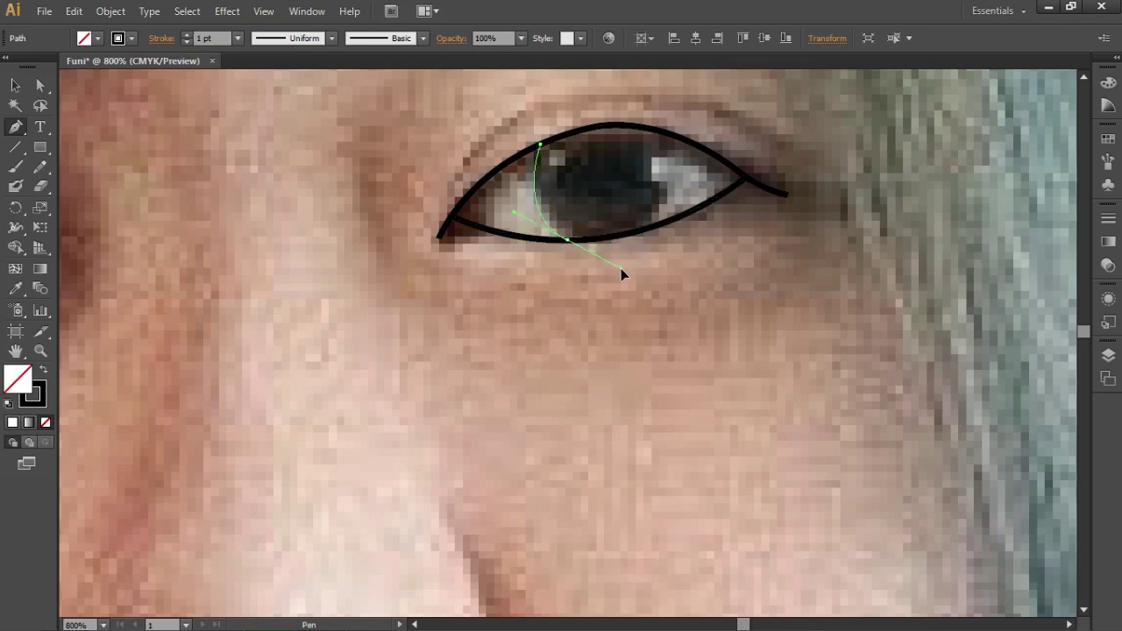
click(567, 238)
click(649, 129)
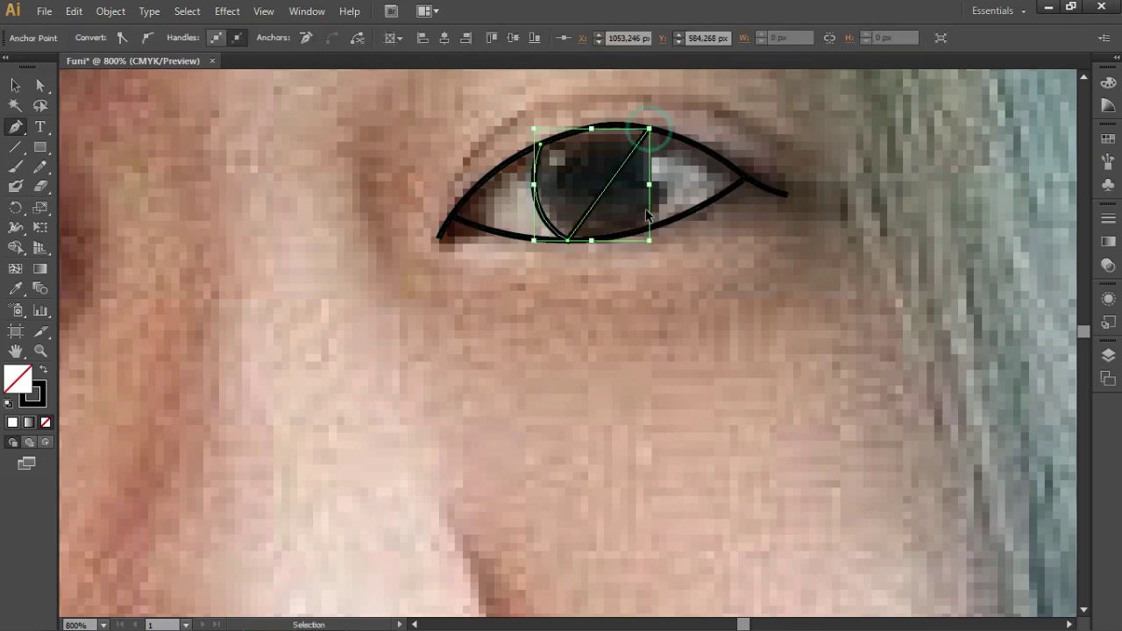
ctrl+click(664, 245)
click(644, 128)
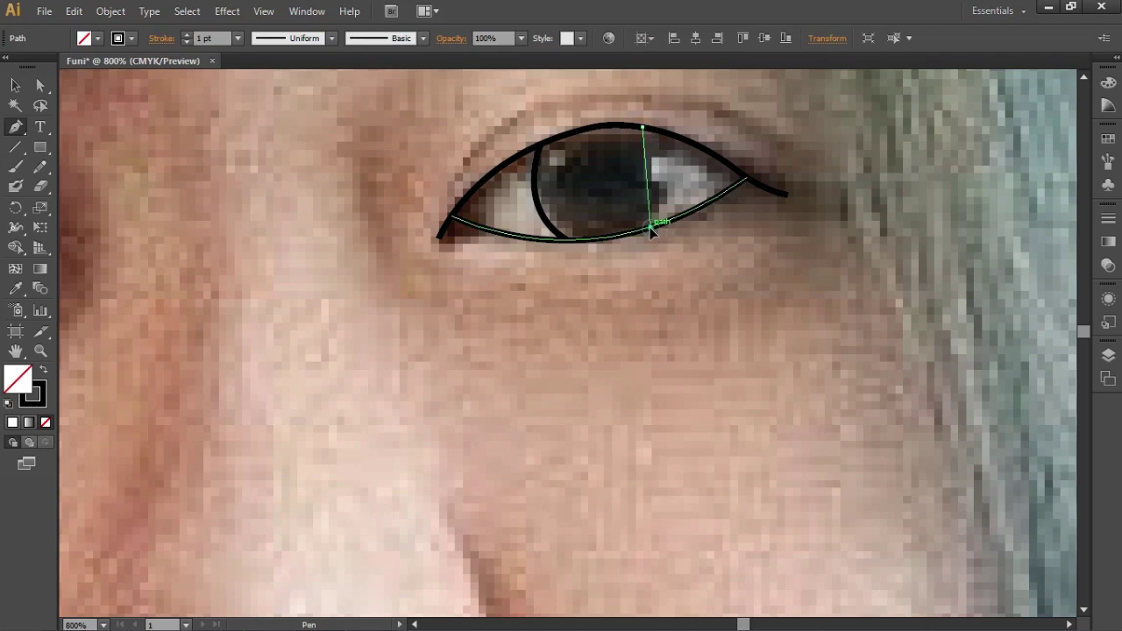
drag(622, 274, 625, 274)
ctrl+click(676, 288)
Arc the eyelid crease line over the eye
scroll(756, 283, up, 1)
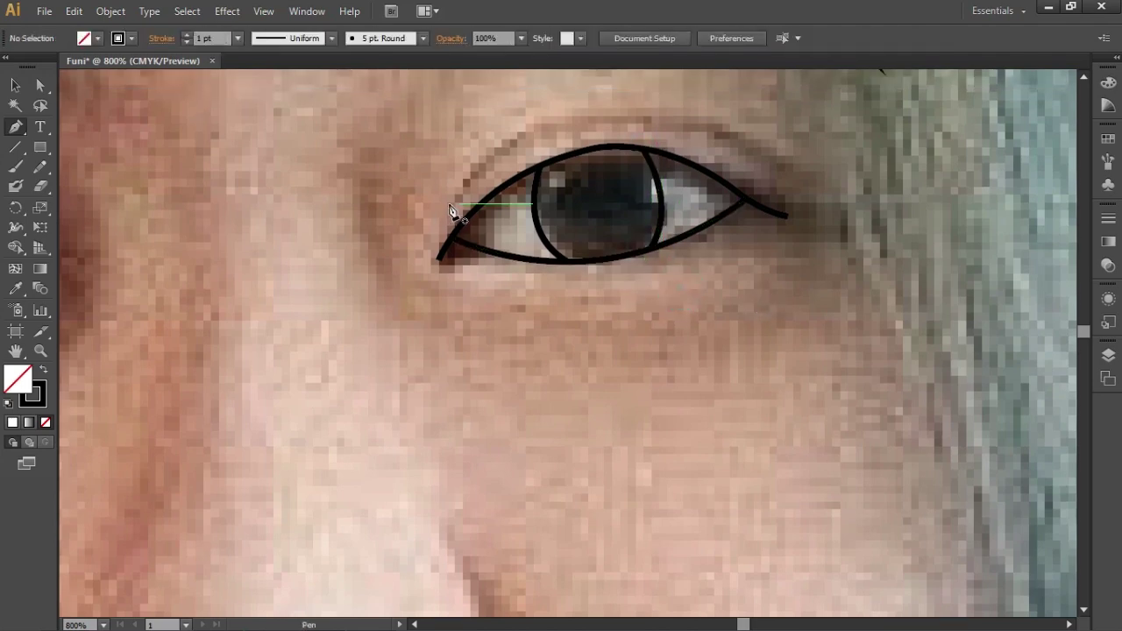
click(456, 205)
mouse_move(800, 179)
mouse_down()
mouse_move(1032, 281)
mouse_move(1039, 339)
mouse_up()
ctrl+click(775, 361)
scroll(775, 361, down, 3)
scroll(701, 334, down, 2)
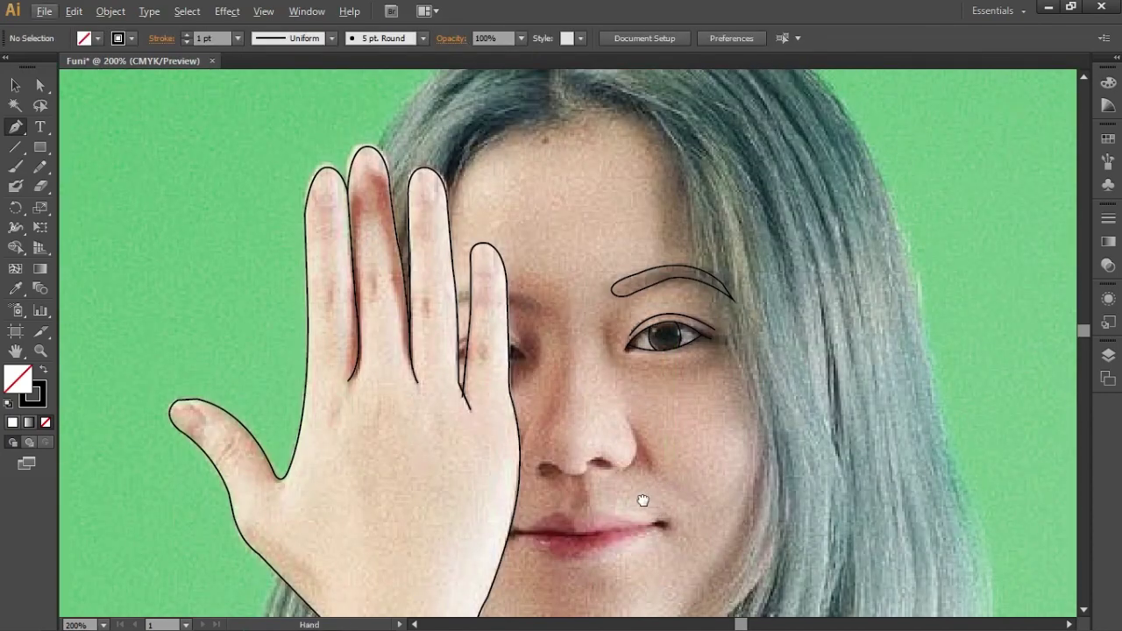
Draw the curved nose line from the bridge down to the nostril
scroll(611, 305, up, 3)
drag(512, 149, 511, 237)
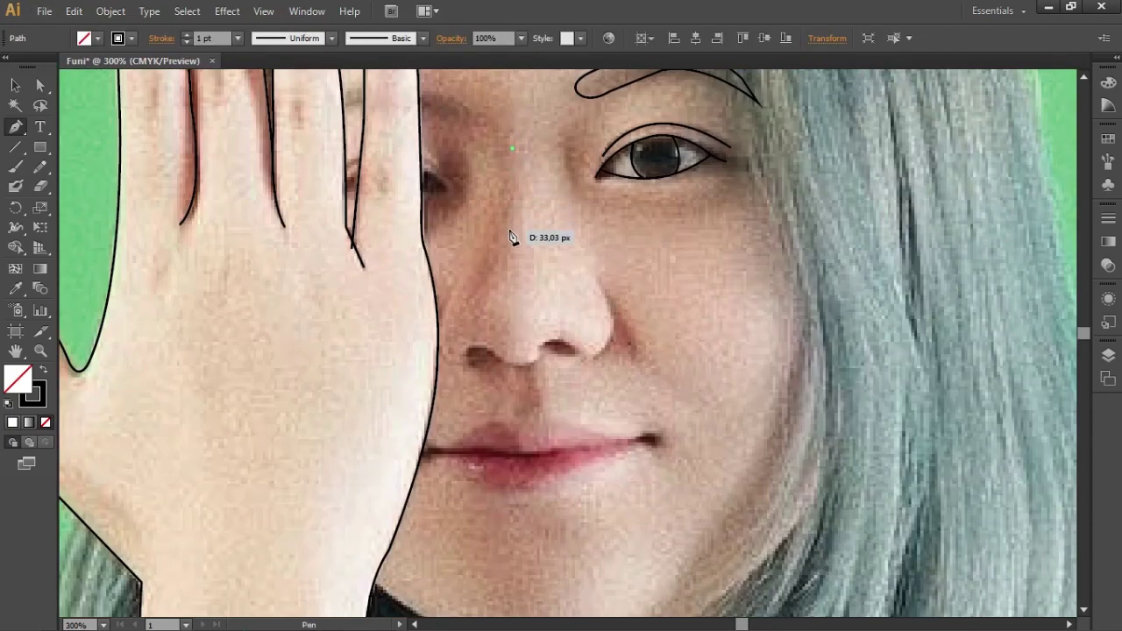
key(ctrl)
drag(511, 258, 512, 261)
drag(524, 356, 519, 341)
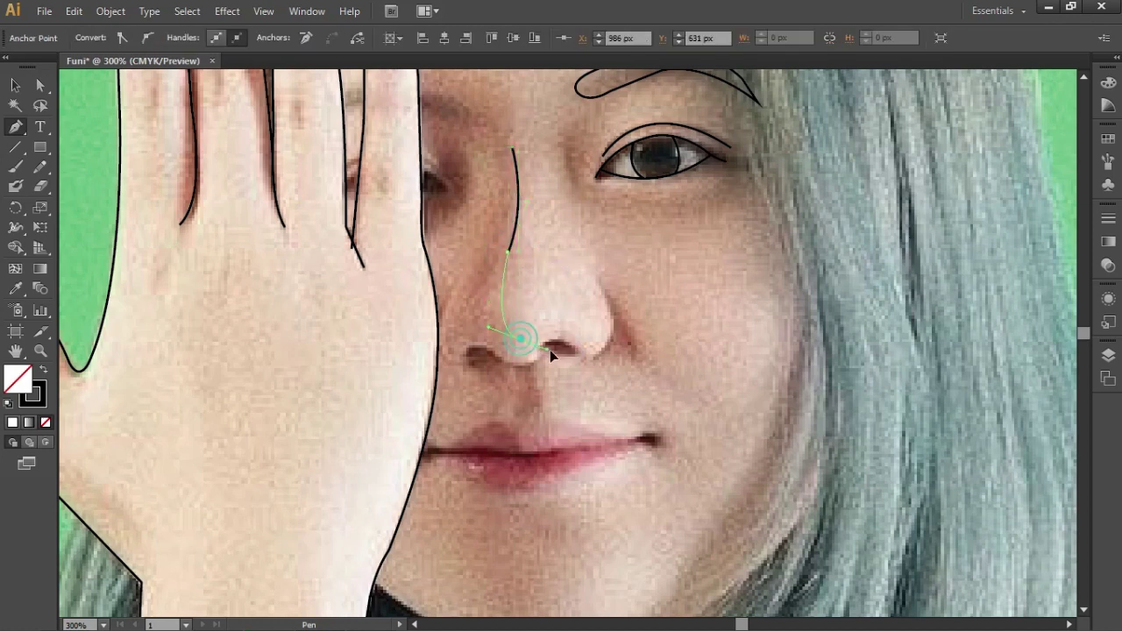
ctrl+click(575, 362)
scroll(545, 405, down, 3)
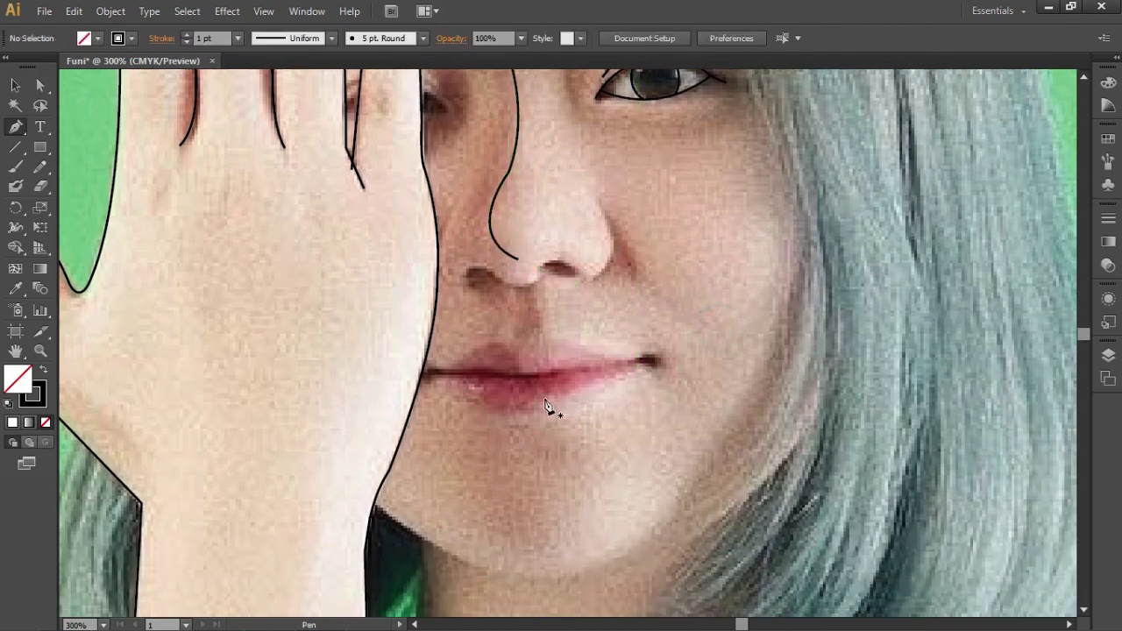
Trace the line along the lips' parting to the right mouth corner, then zoom out
click(481, 381)
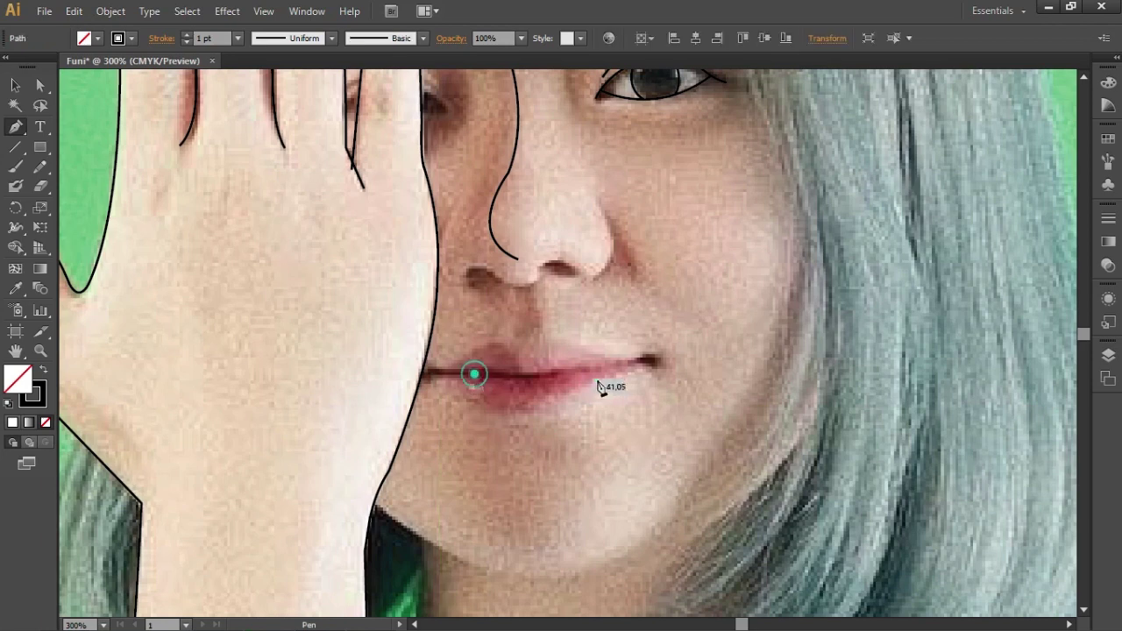
ctrl+click(447, 382)
click(438, 376)
click(648, 361)
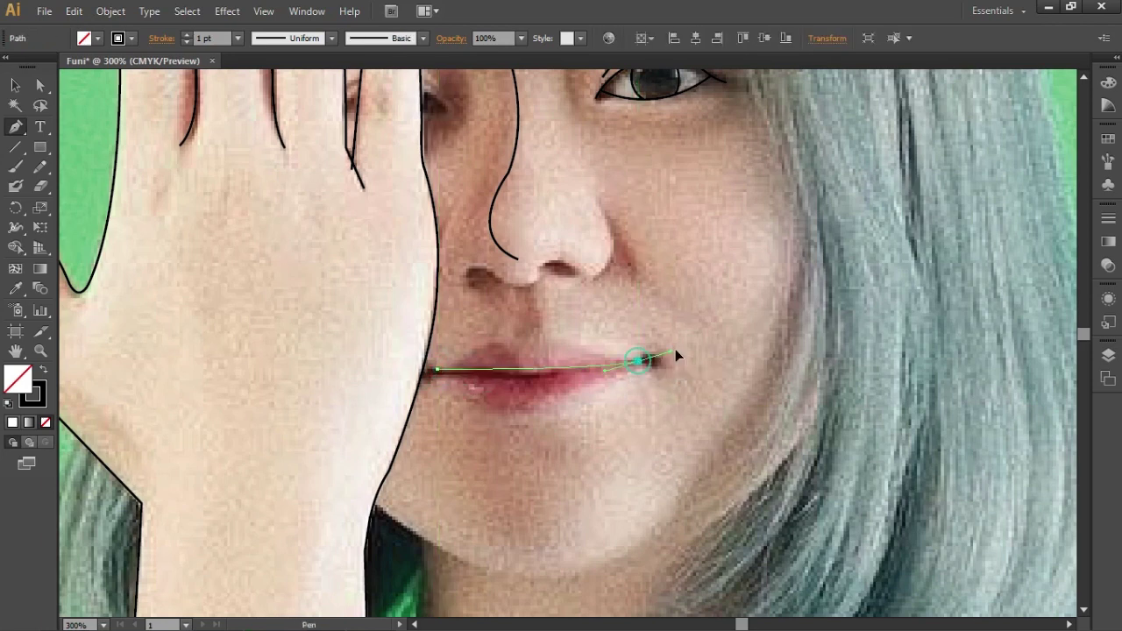
drag(479, 371, 601, 365)
click(649, 361)
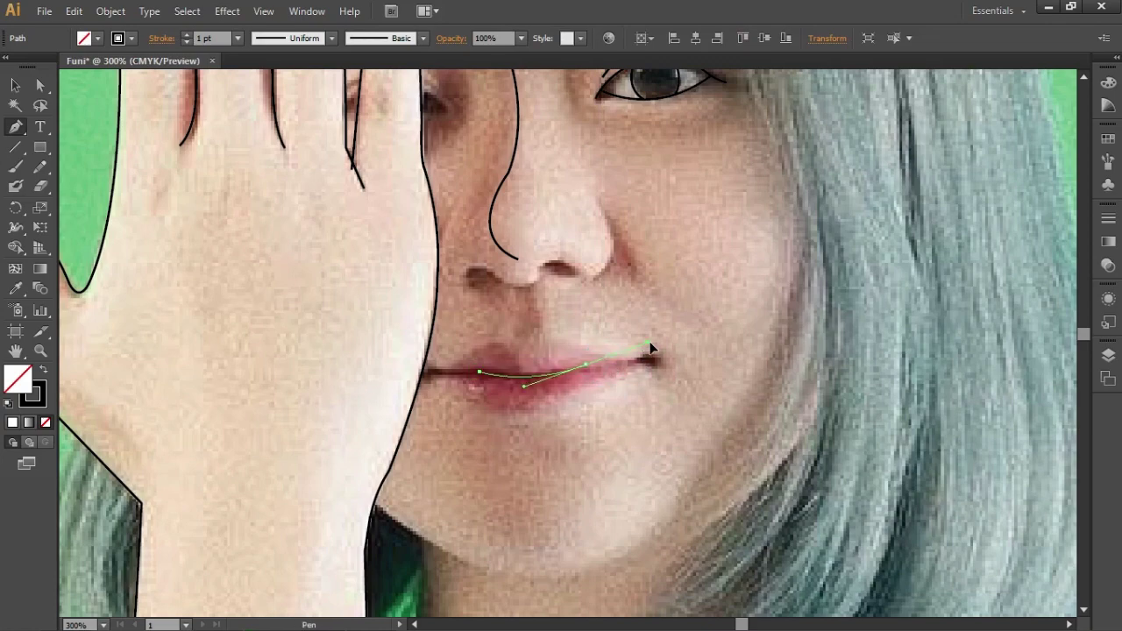
ctrl+click(646, 413)
scroll(646, 413, down, 3)
scroll(574, 475, up, 1)
scroll(574, 475, up, 1)
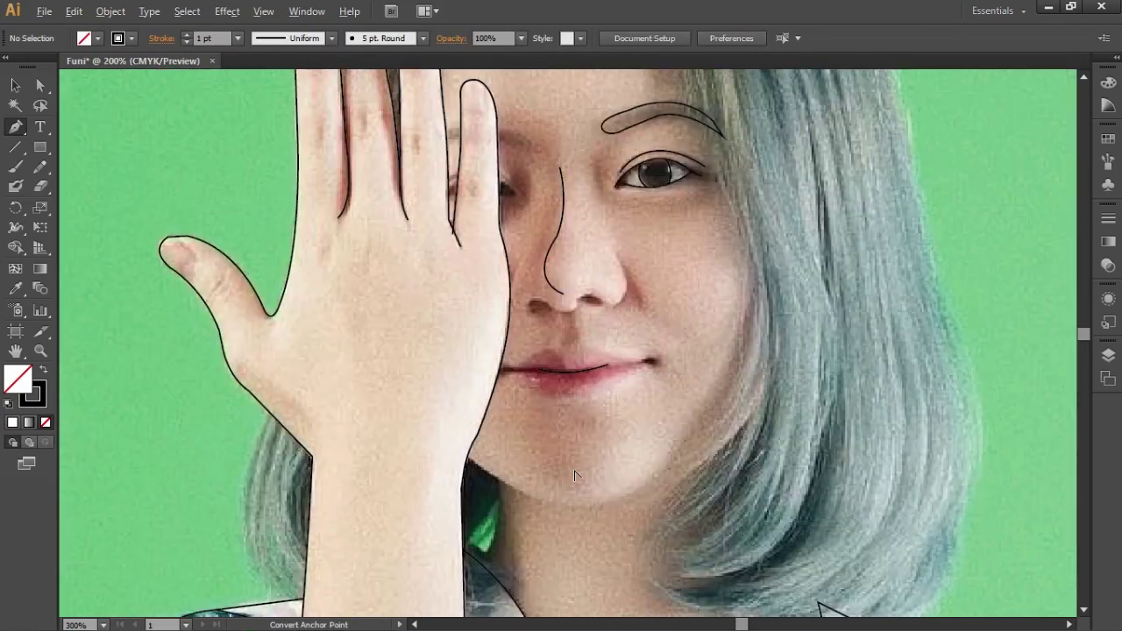
scroll(574, 475, down, 2)
scroll(615, 323, down, 1)
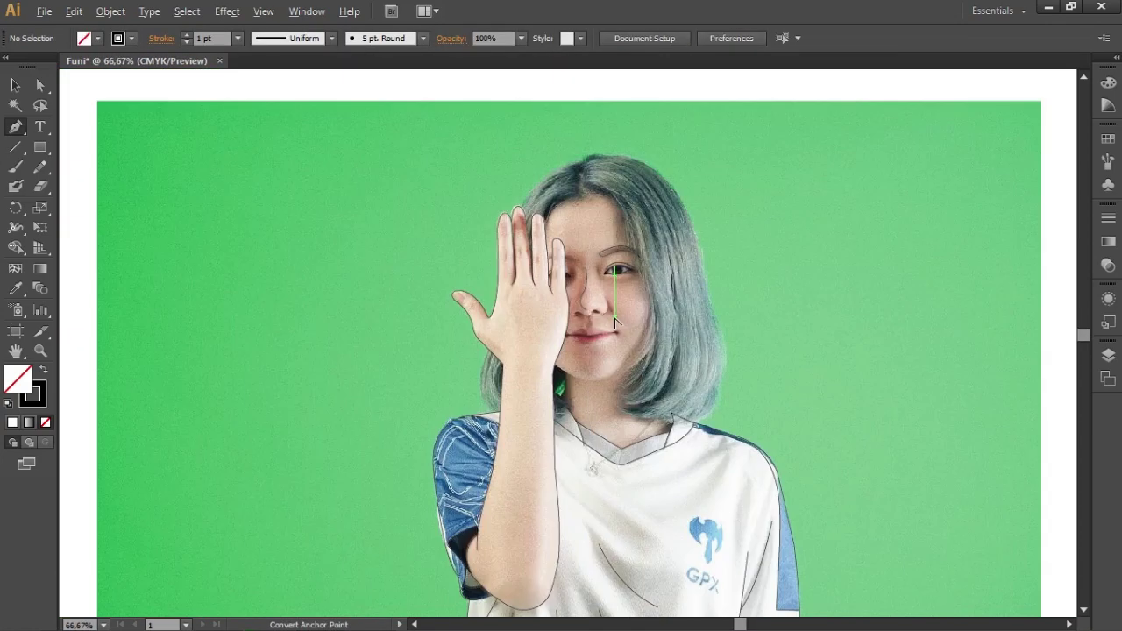
Toggle the photo layer off and on in the Layers panel to check the line art
click(1108, 355)
click(905, 399)
click(906, 400)
click(905, 400)
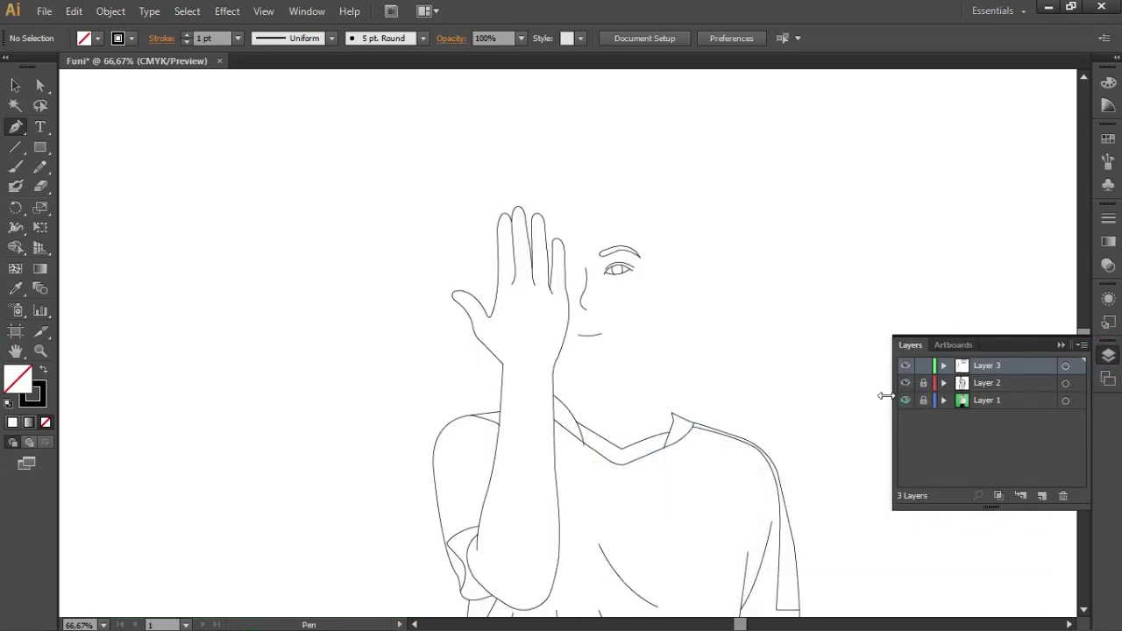
click(905, 400)
scroll(628, 339, up, 2)
scroll(757, 356, up, 1)
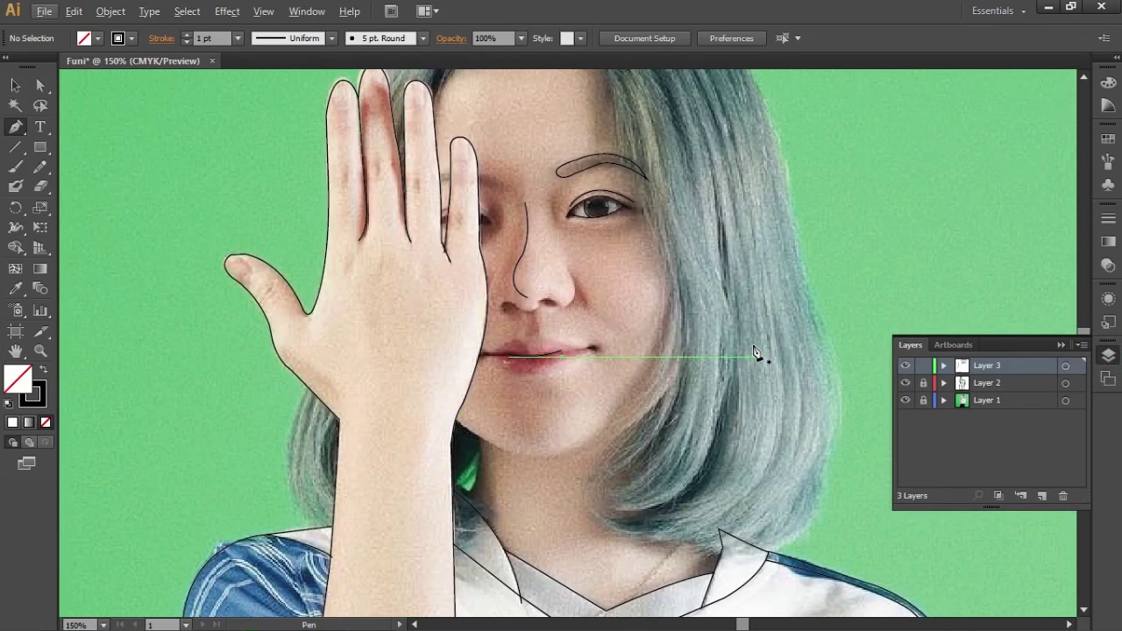
scroll(709, 395, down, 1)
Draw the hairline curve from the parting down beside the temple
click(588, 180)
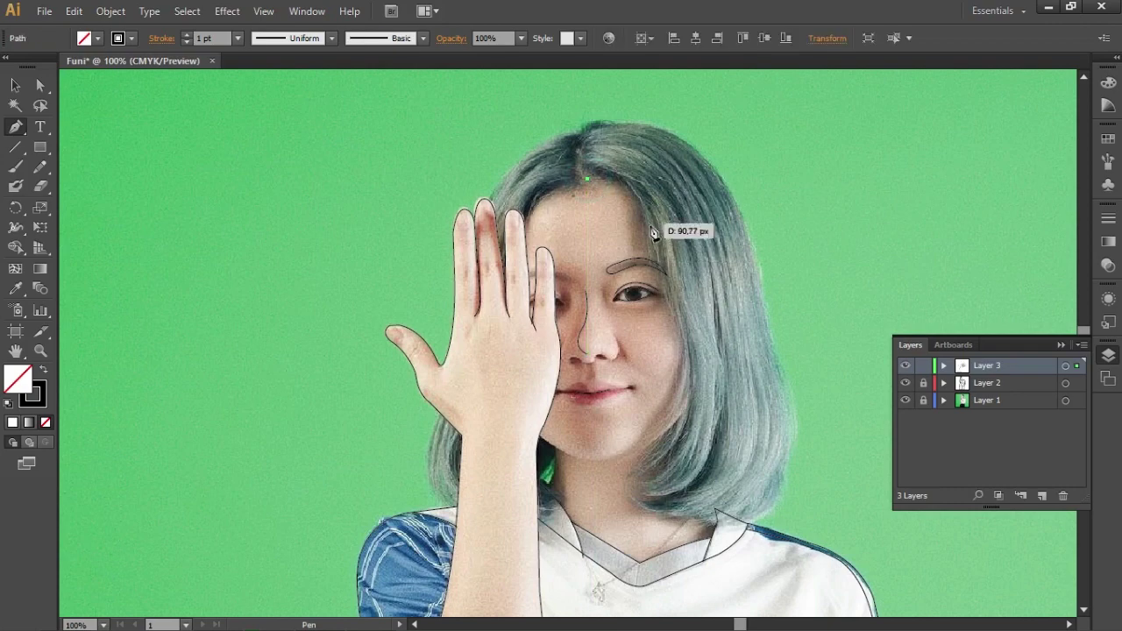
scroll(648, 236, up, 1)
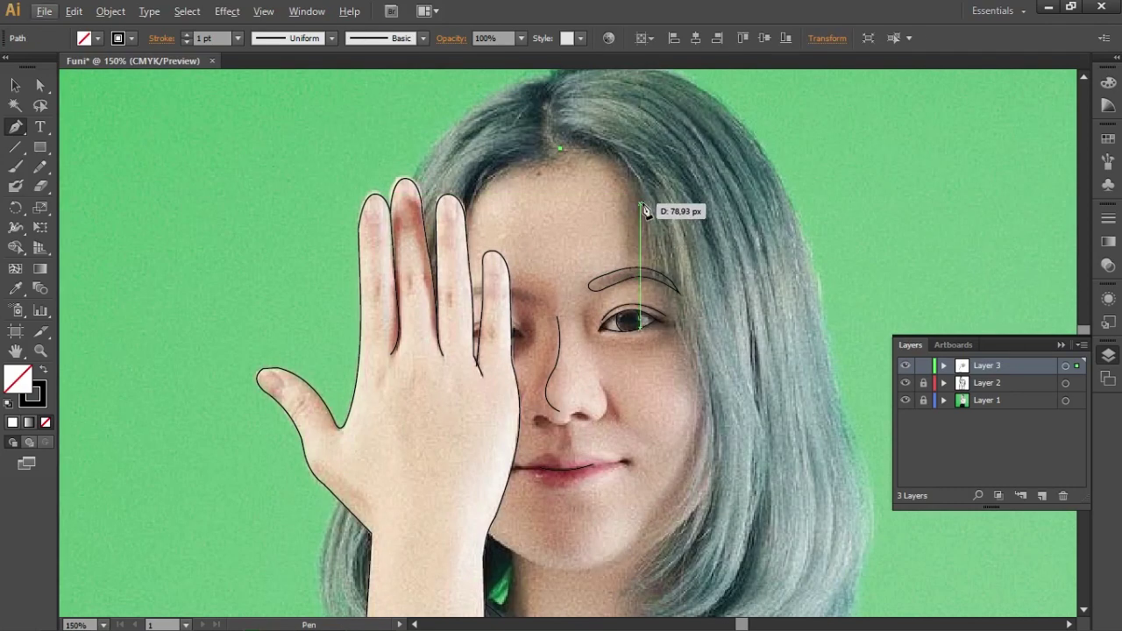
drag(647, 200, 676, 281)
key(ctrl+z)
drag(664, 282, 658, 296)
mouse_move(645, 214)
mouse_down()
mouse_move(685, 333)
mouse_move(653, 284)
mouse_up()
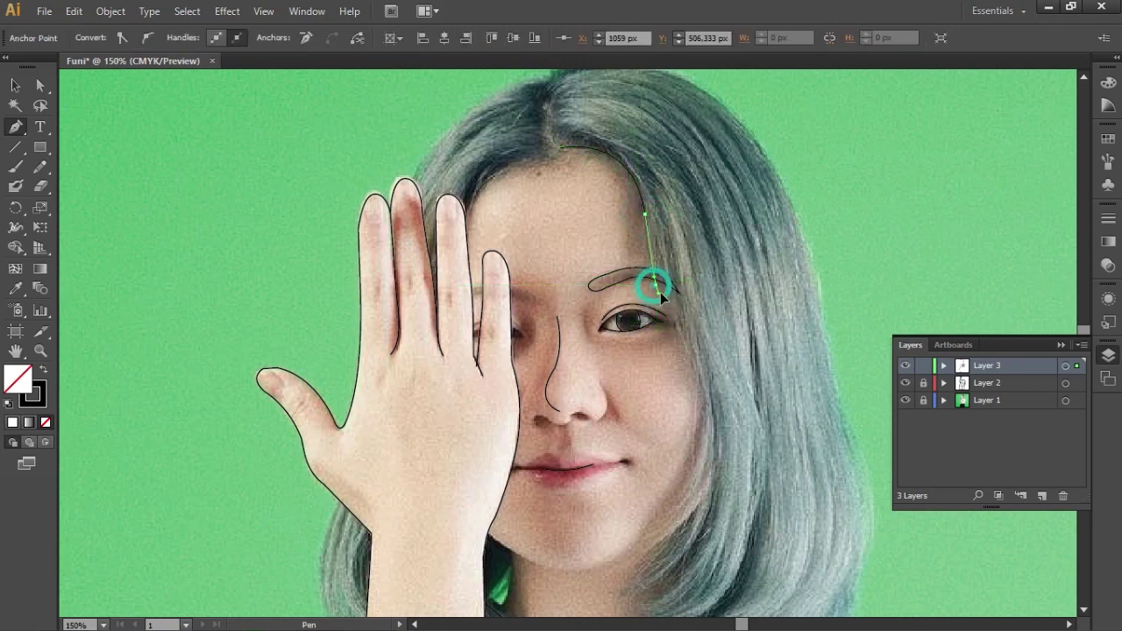
ctrl+click(937, 244)
drag(645, 213, 697, 368)
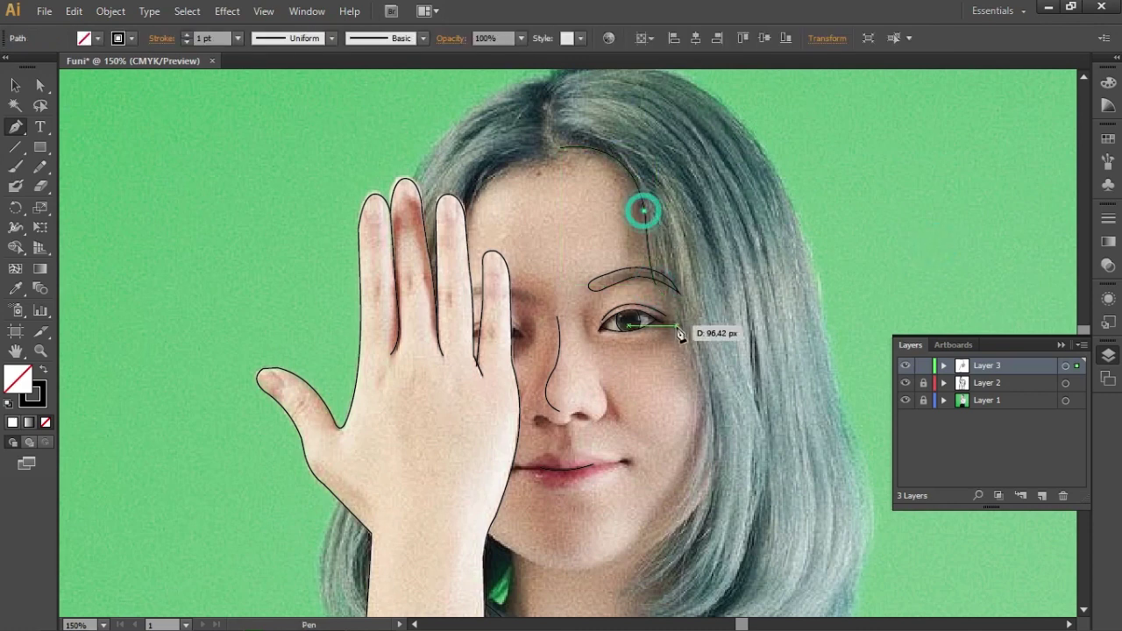
ctrl+click(698, 381)
Extend the line past the eye and down the cheek toward the neck, then zoom out
drag(736, 408, 780, 355)
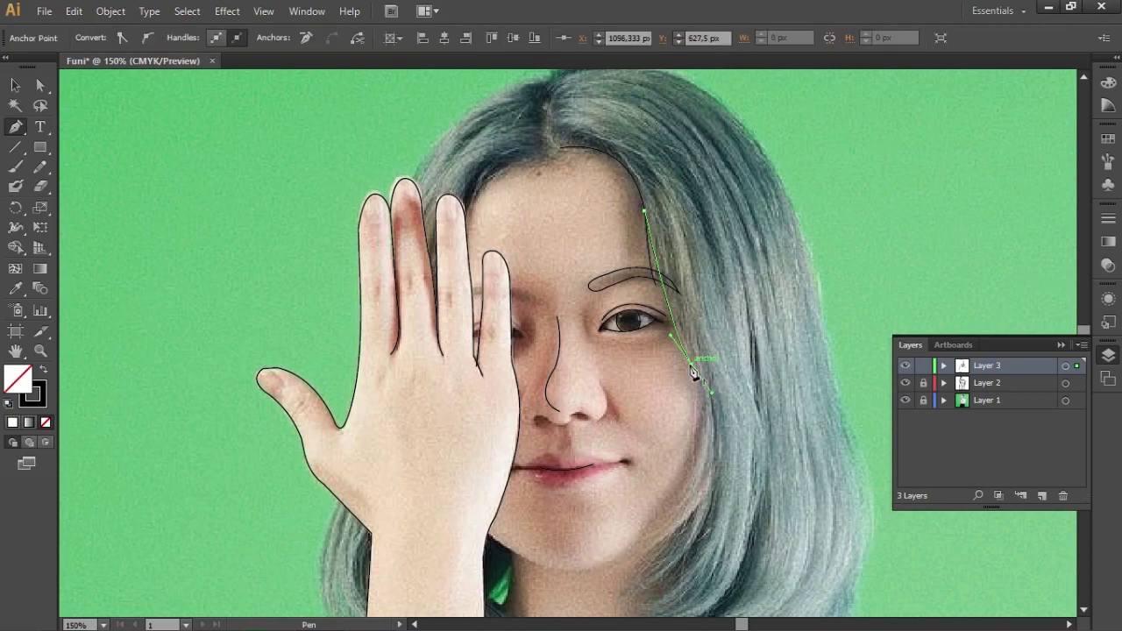
scroll(696, 430, down, 3)
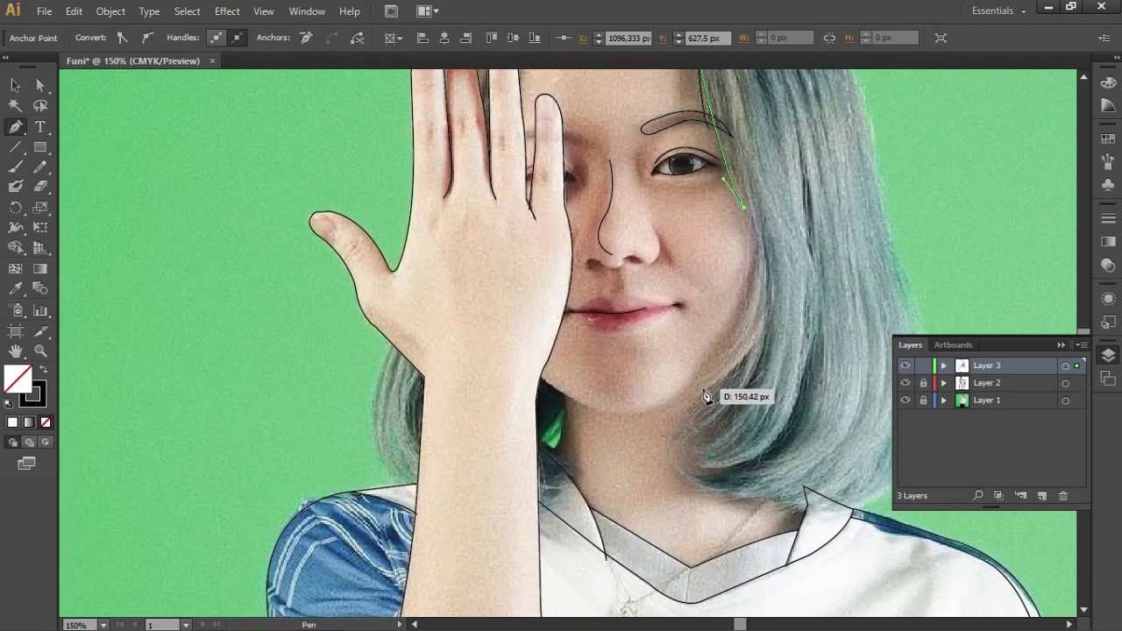
drag(693, 408, 603, 491)
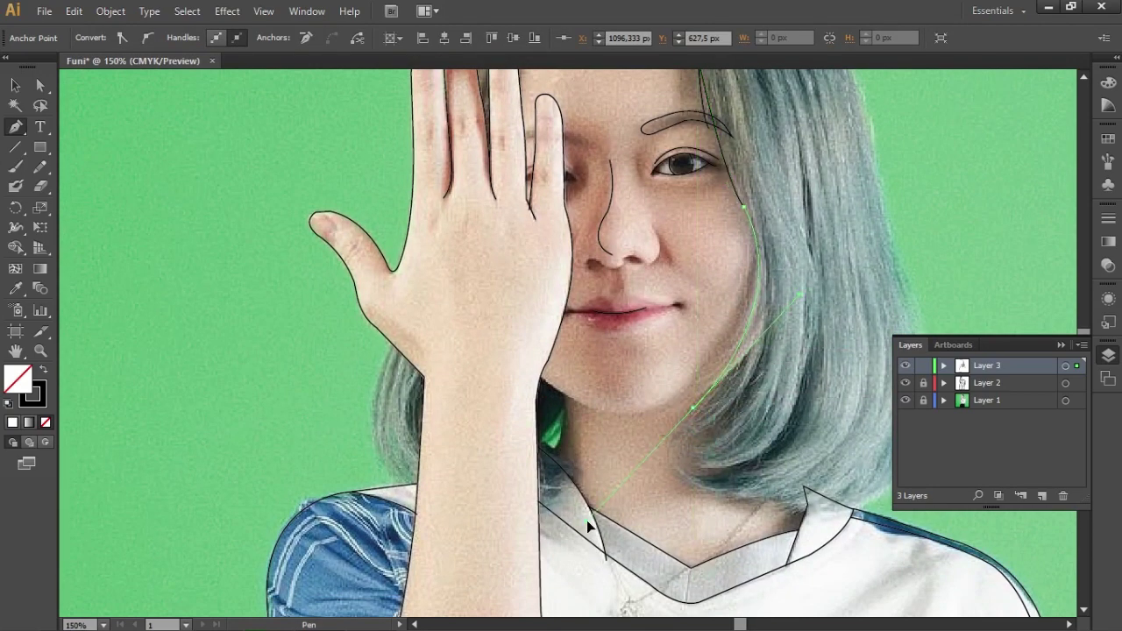
ctrl+click(727, 406)
key(ctrl+1)
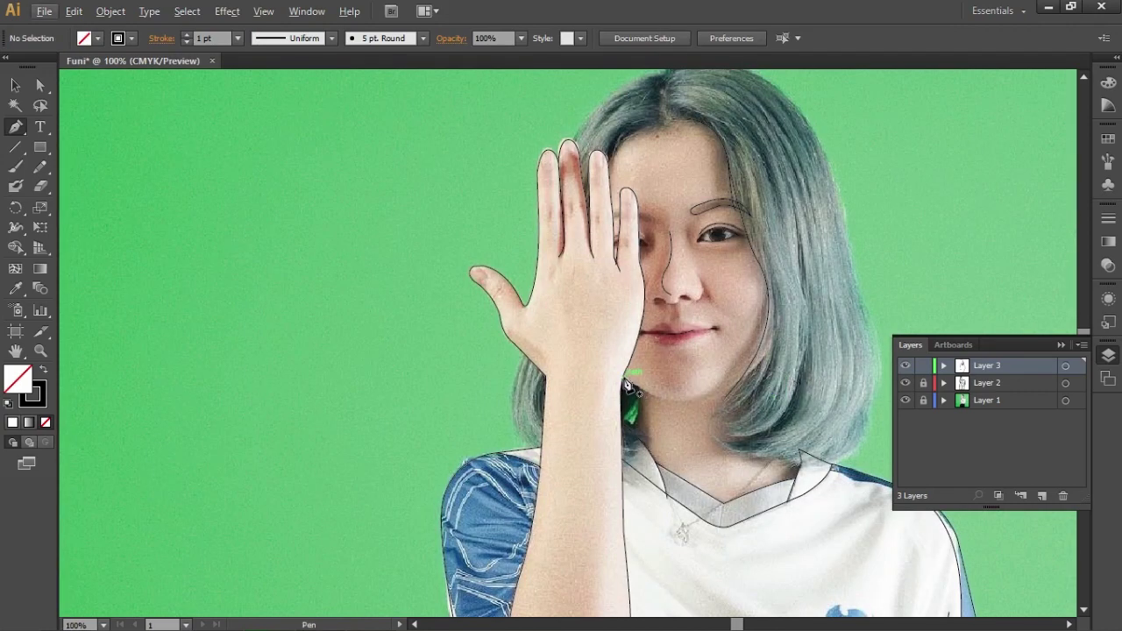
Trace the right jaw line from the chin, curving up to meet the hair
click(626, 380)
key(ctrl+plus)
click(638, 391)
click(674, 397)
click(708, 403)
drag(692, 428, 650, 427)
key(ctrl+minus)
key(ctrl+minus)
key(ctrl+minus)
key(ctrl+minus)
key(ctrl+plus)
key(ctrl+plus)
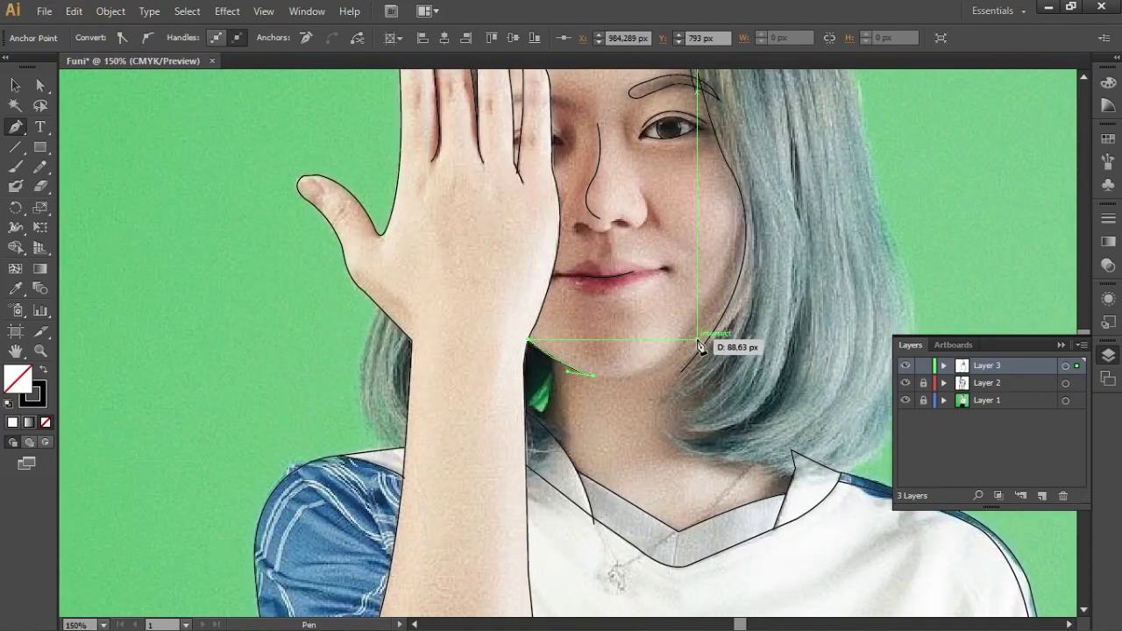
key(ctrl+z)
click(672, 358)
drag(748, 198, 743, 186)
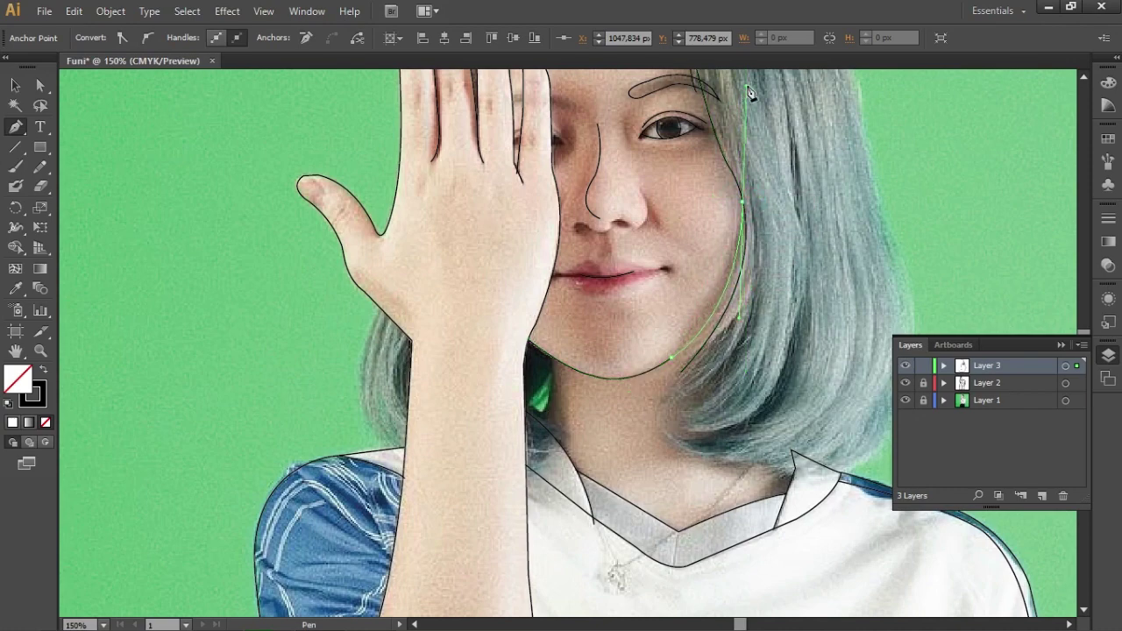
ctrl+click(813, 283)
Hide the photo to check the line art, then show it and zoom back in
click(906, 401)
key(ctrl+minus)
key(ctrl+minus)
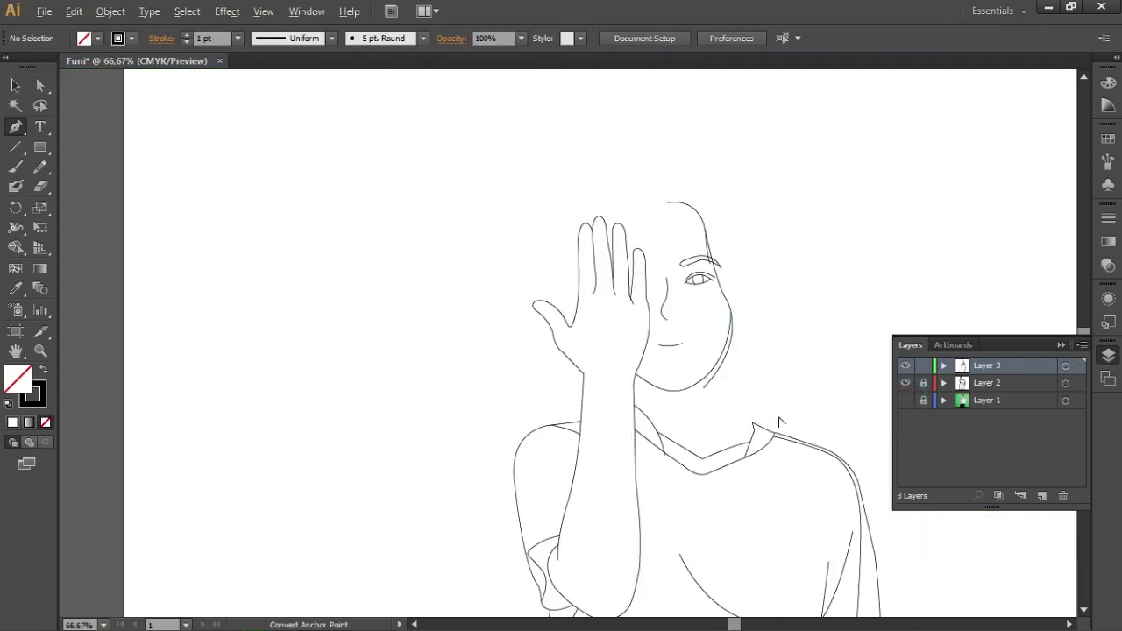
click(905, 401)
key(ctrl+plus)
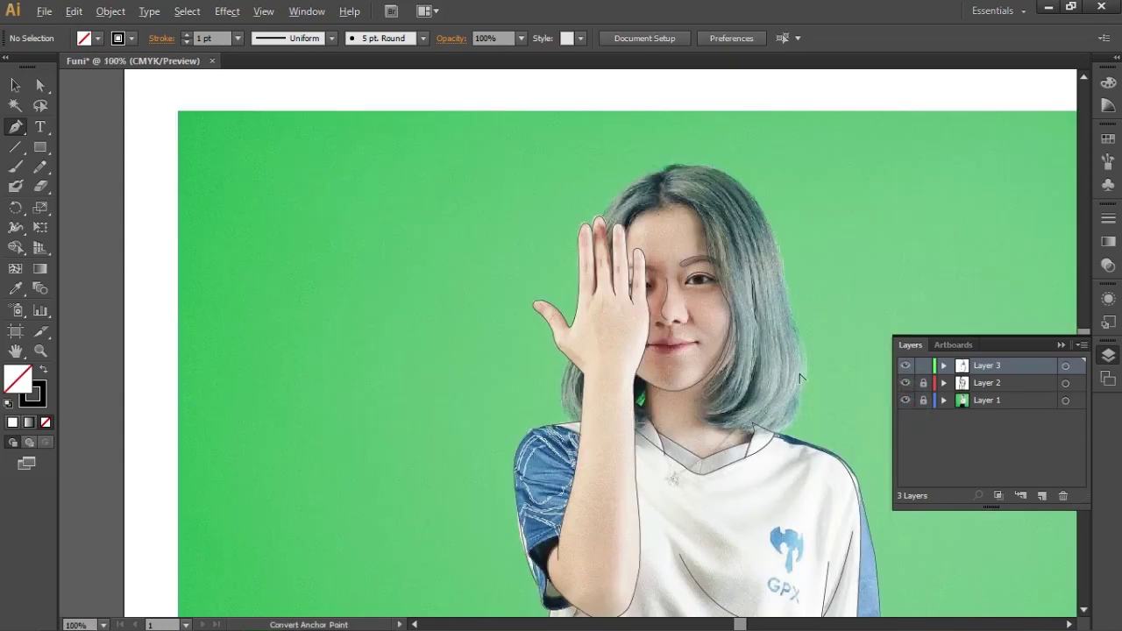
key(ctrl+plus)
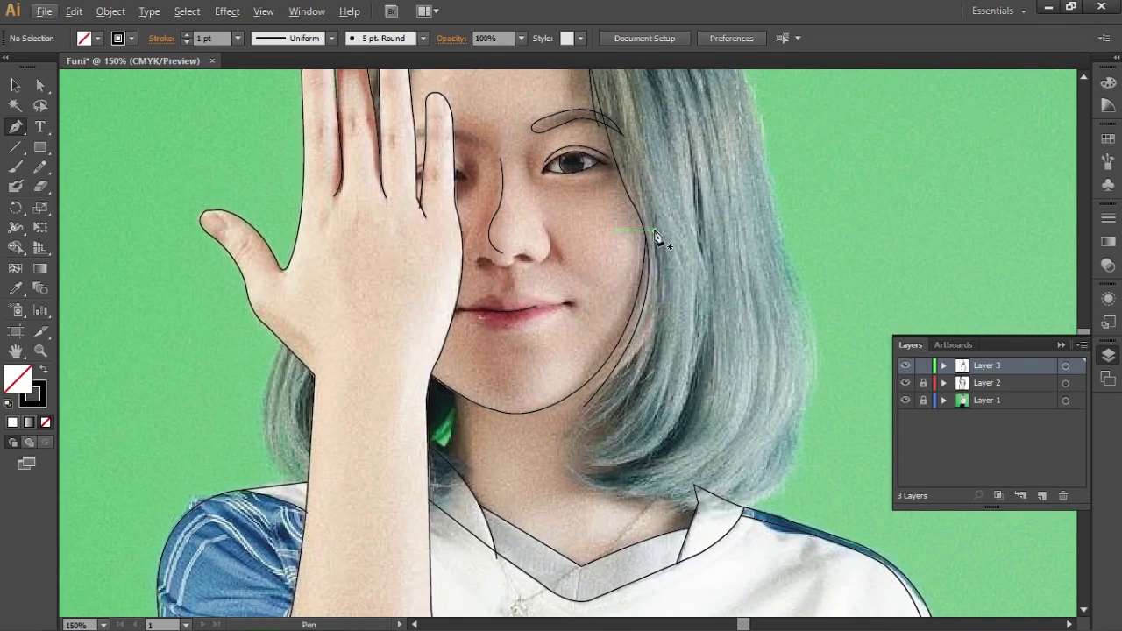
Draw the inner hair edge beside the cheek, curling down toward the neck
click(653, 218)
drag(606, 432, 526, 496)
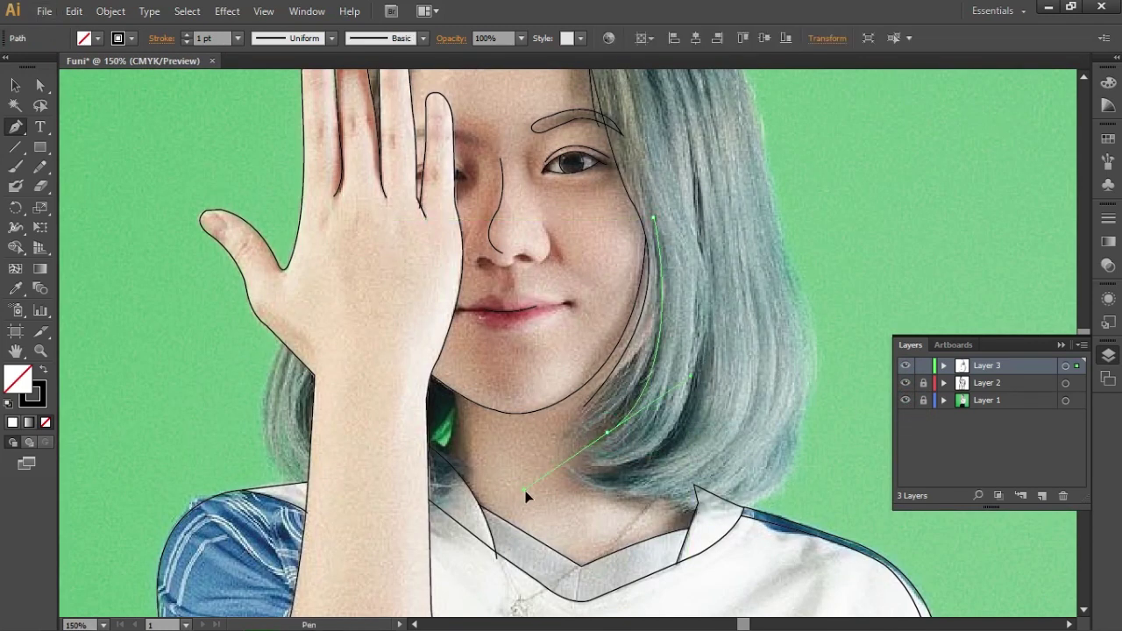
key(ctrl+z)
drag(604, 424, 507, 481)
key(ctrl+shift+a)
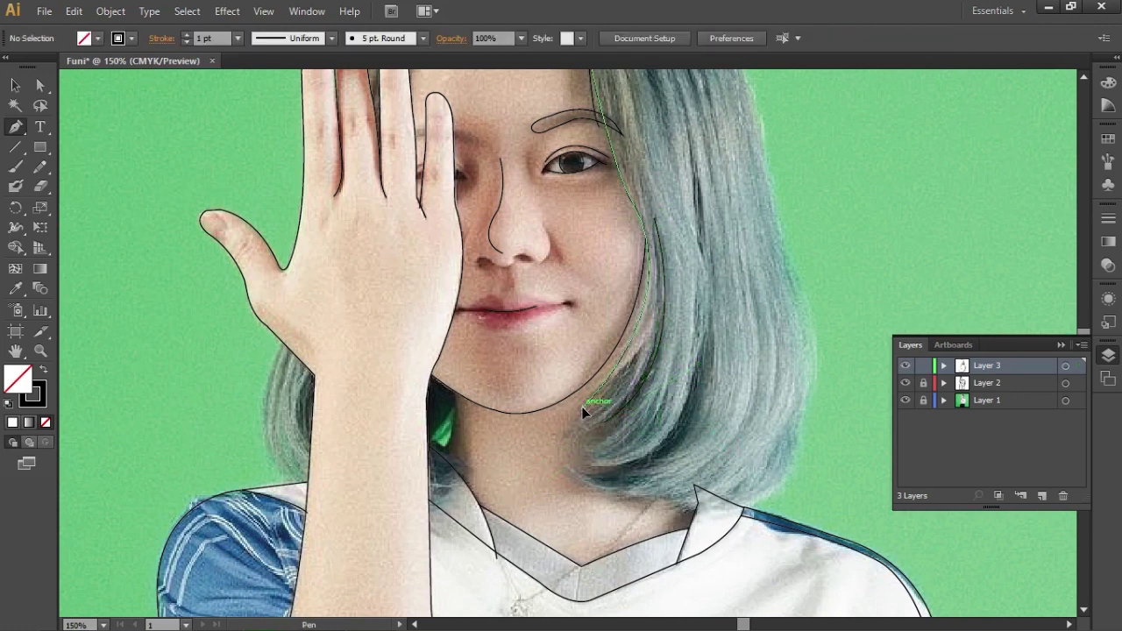
click(583, 406)
mouse_move(569, 474)
mouse_down()
mouse_move(620, 480)
mouse_move(615, 505)
mouse_up()
click(570, 474)
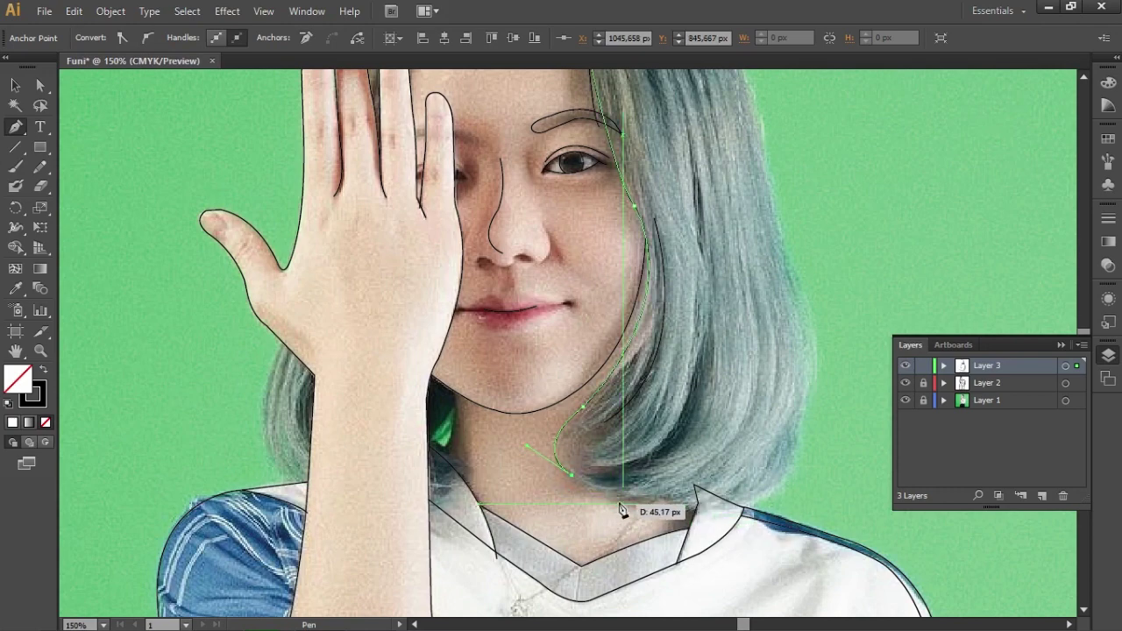
key(ctrl+shift+a)
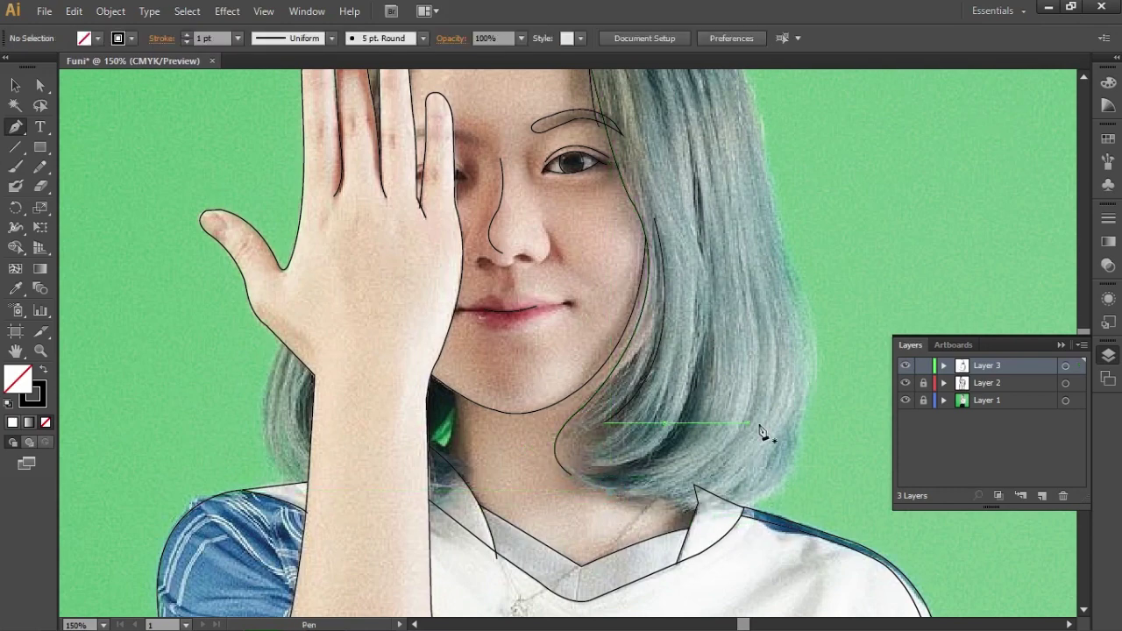
Start the outer hair contour at the crown and curve it down the right side
key(ctrl+minus)
drag(693, 327, 682, 385)
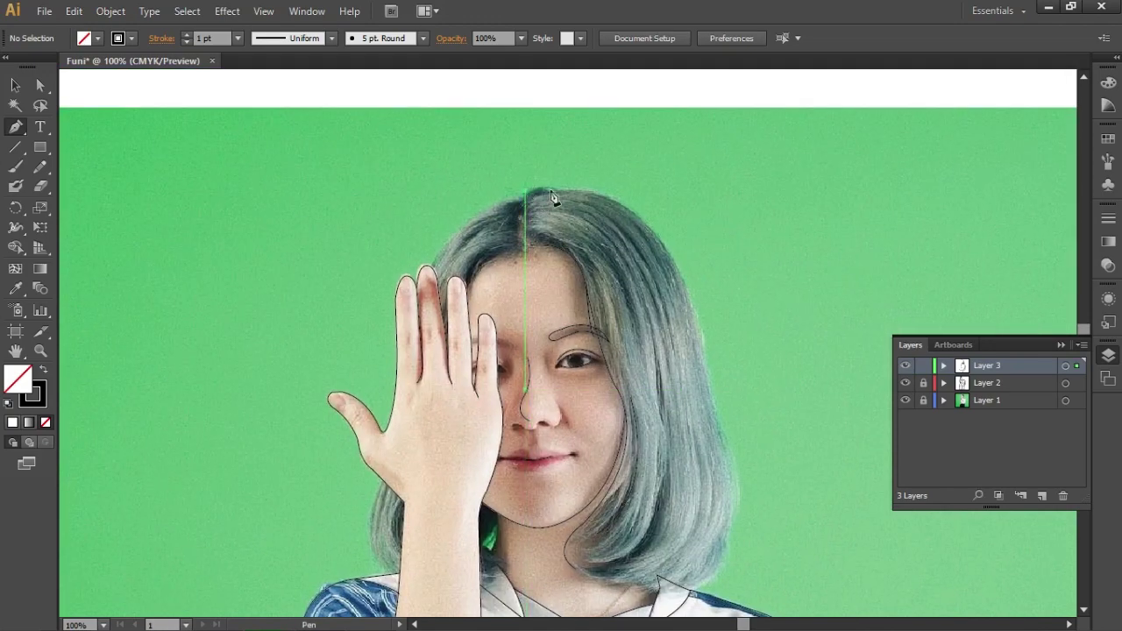
drag(526, 191, 659, 240)
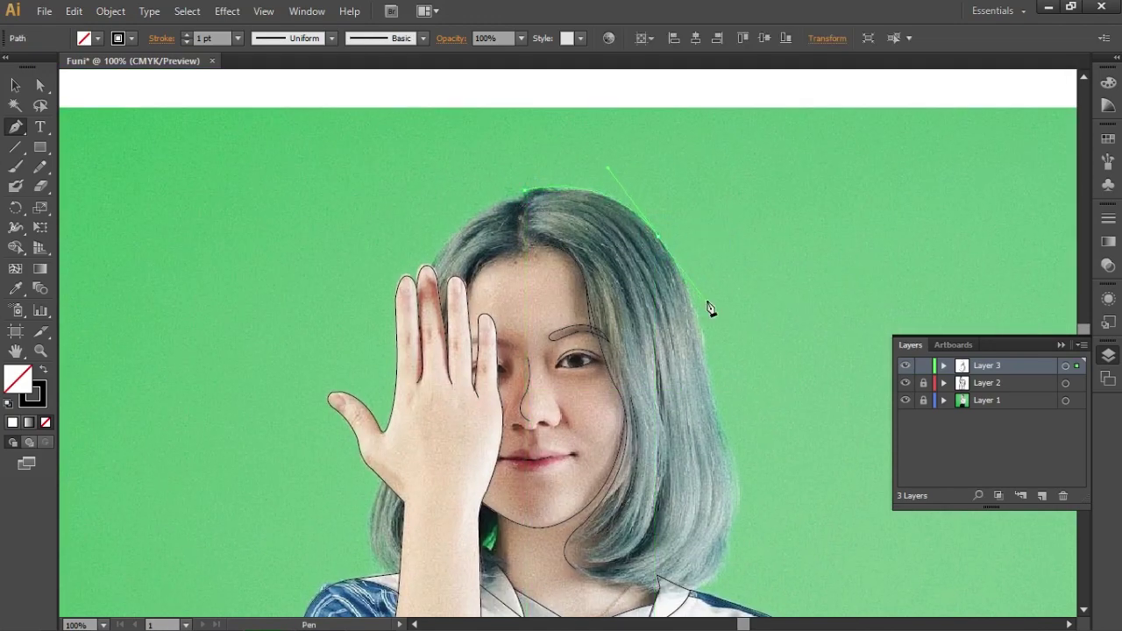
drag(708, 303, 659, 236)
mouse_move(724, 382)
mouse_down()
mouse_move(690, 263)
mouse_move(683, 281)
mouse_up()
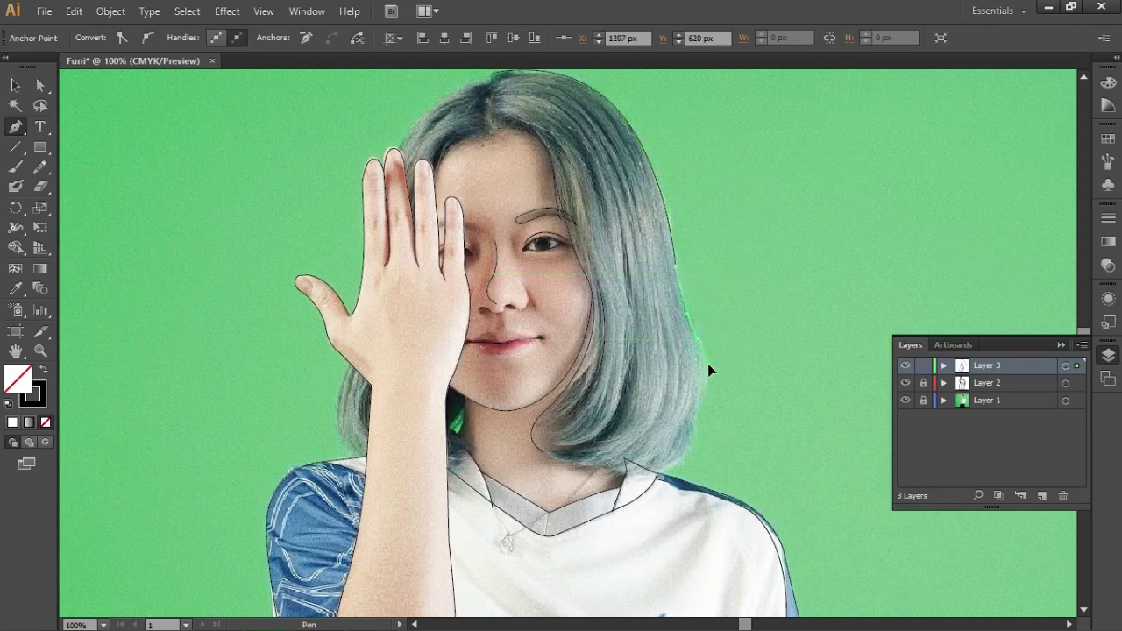
scroll(708, 369, up, 2)
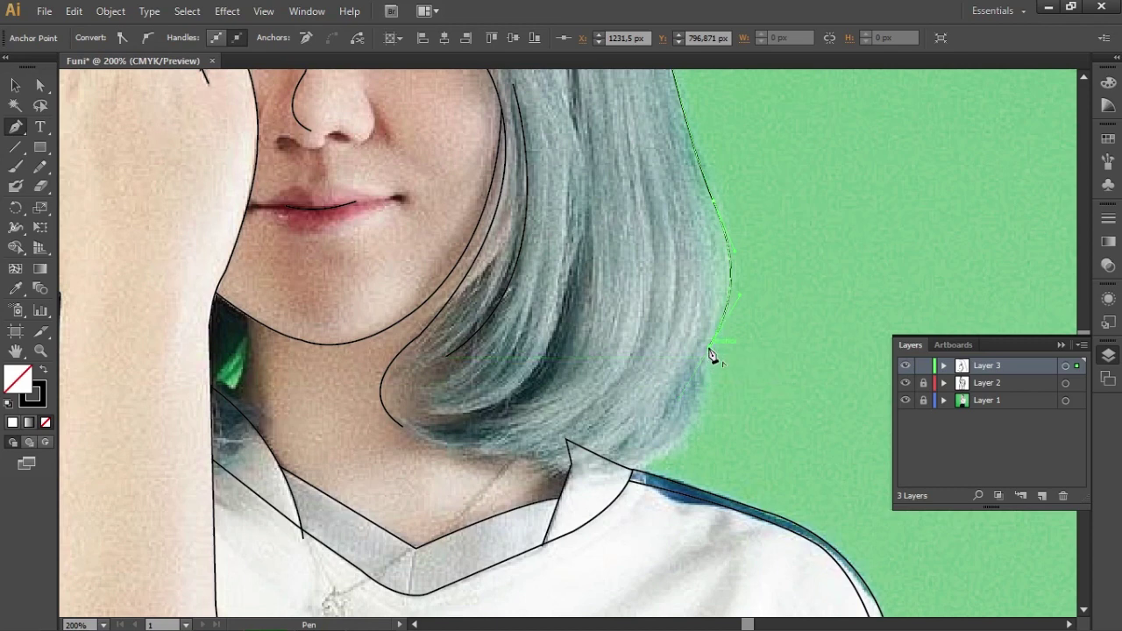
Extend the hair contour to a sharp shoulder corner and curve it back under toward the neck
drag(632, 475, 670, 483)
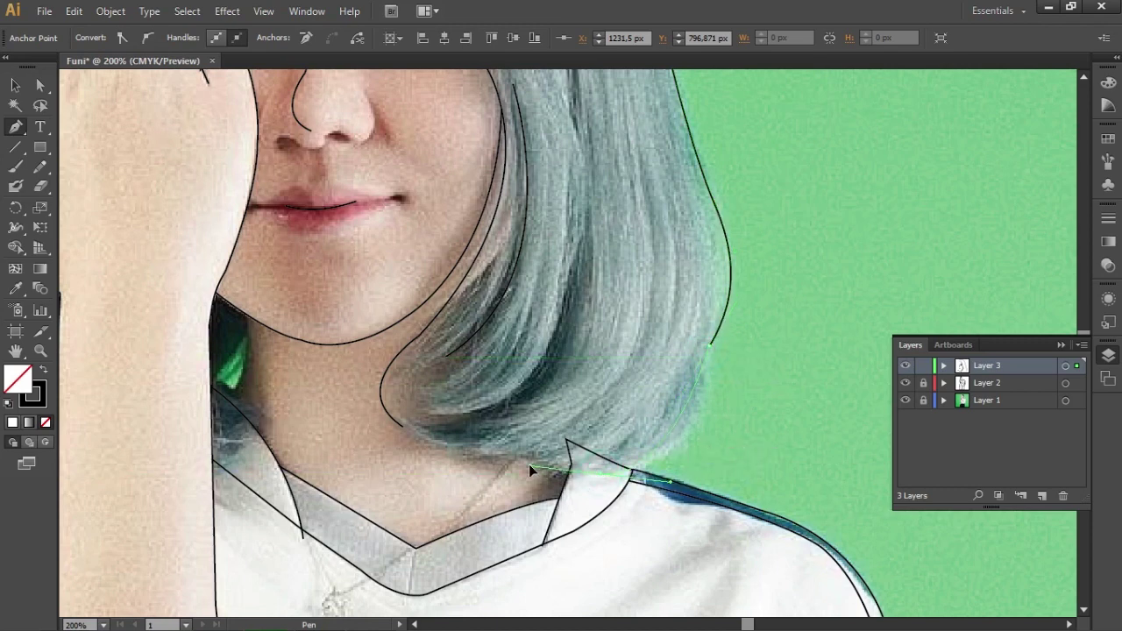
click(604, 476)
drag(402, 426, 327, 375)
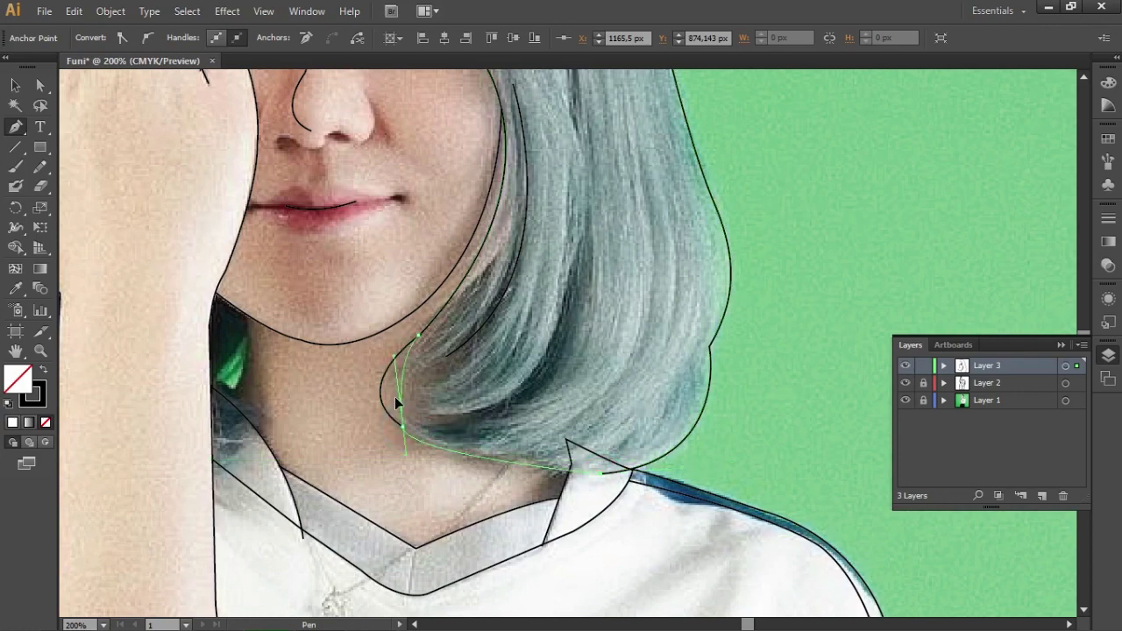
scroll(323, 372, down, 1)
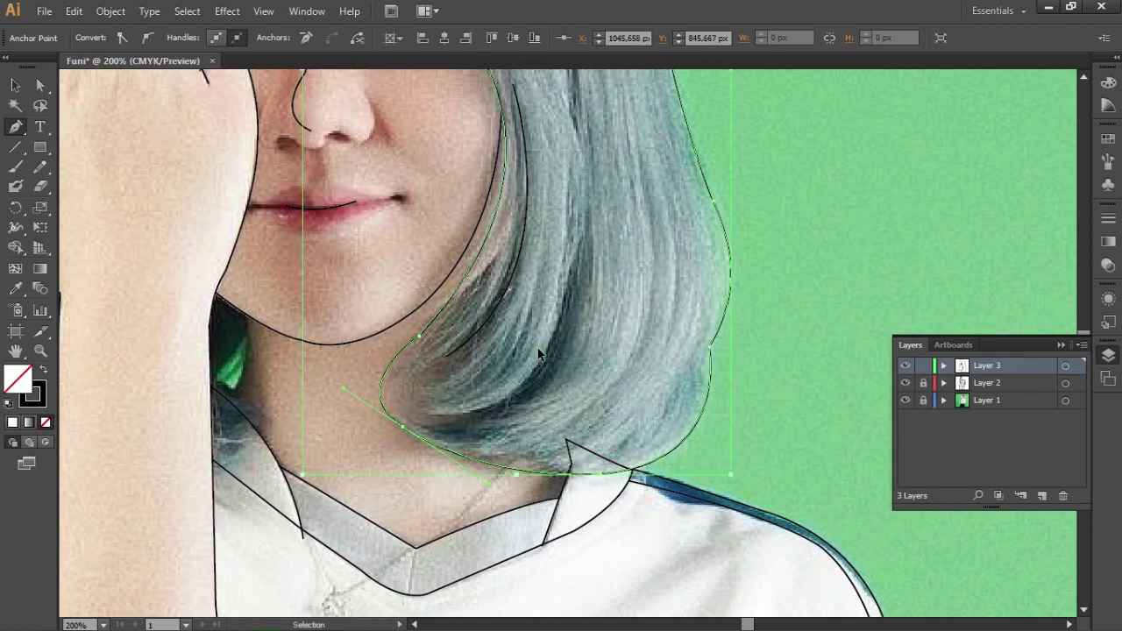
key(ctrl+shift+a)
scroll(323, 372, down, 3)
scroll(586, 263, up, 3)
click(564, 237)
Draw two curved strand lines down through the hair, the second ending beside the eye
drag(462, 399, 338, 405)
scroll(653, 326, up, 5)
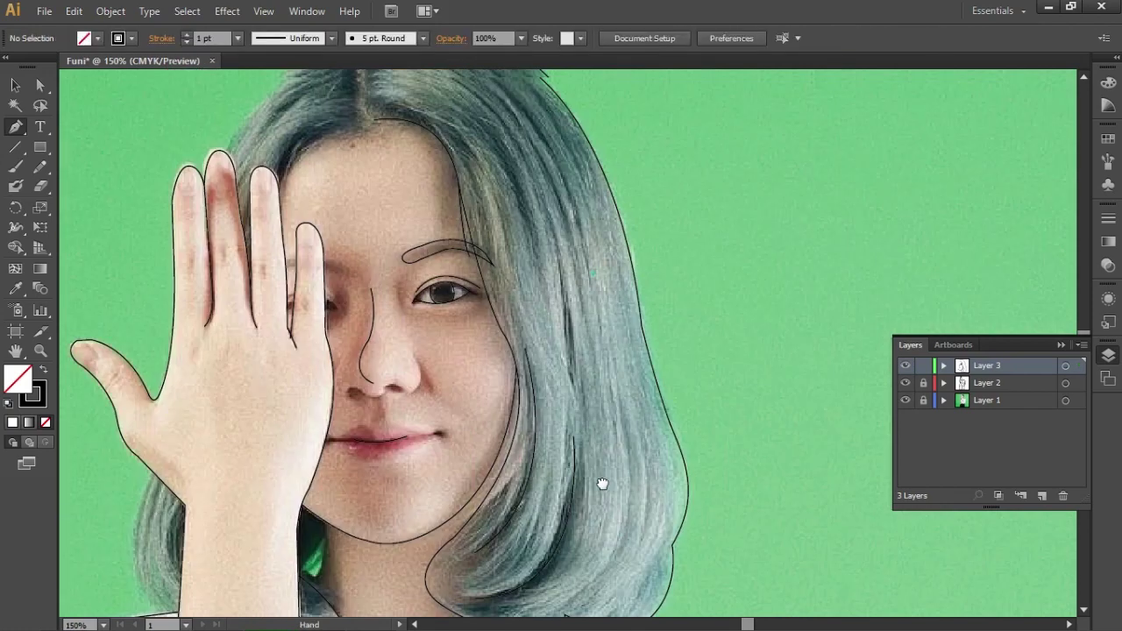
drag(587, 429, 588, 429)
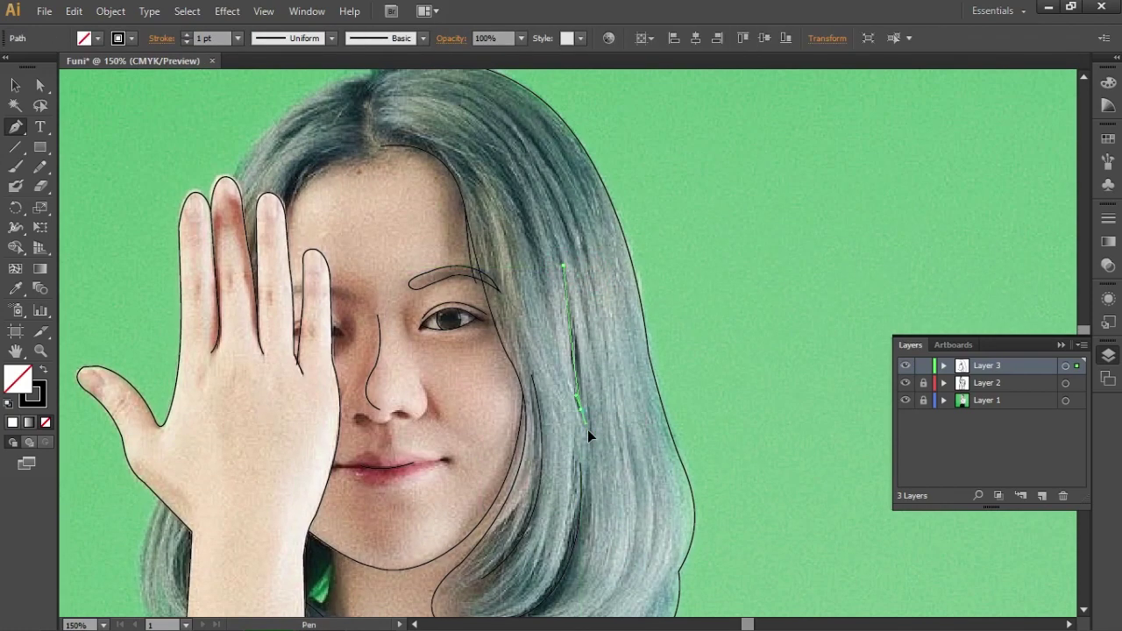
ctrl+click(846, 363)
scroll(561, 263, down, 1)
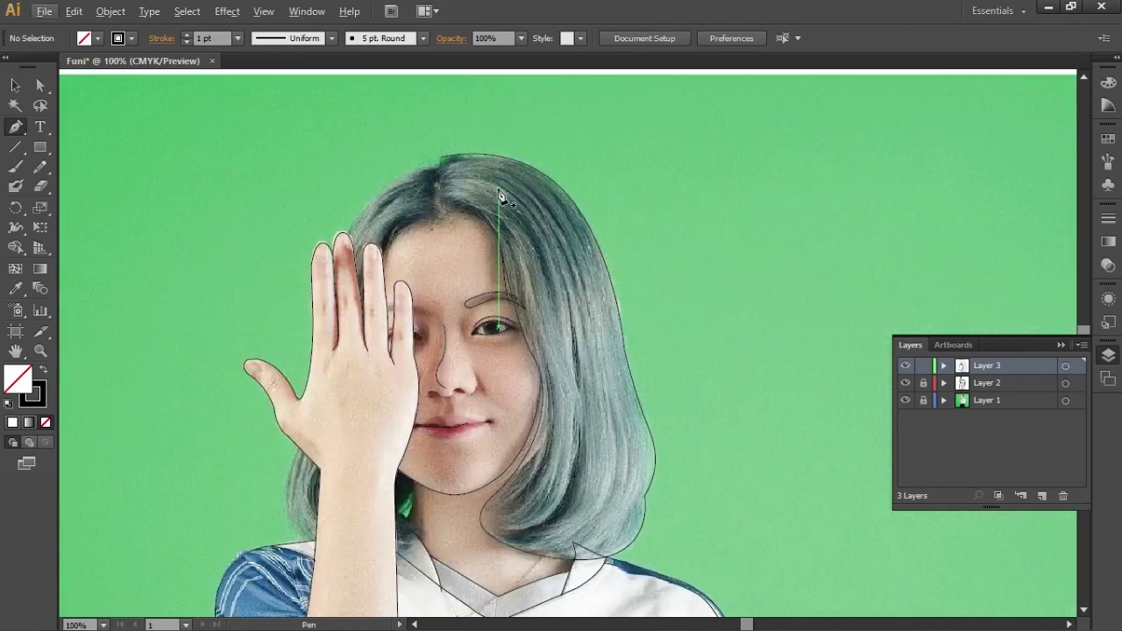
scroll(558, 259, up, 1)
click(483, 194)
drag(575, 371, 592, 497)
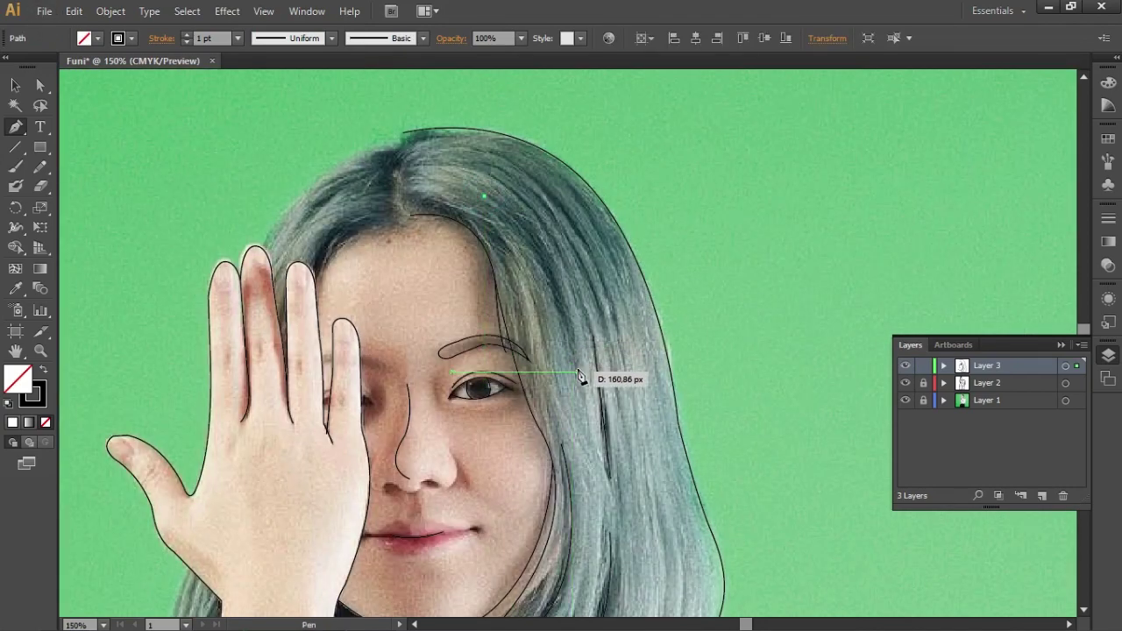
drag(606, 538, 614, 461)
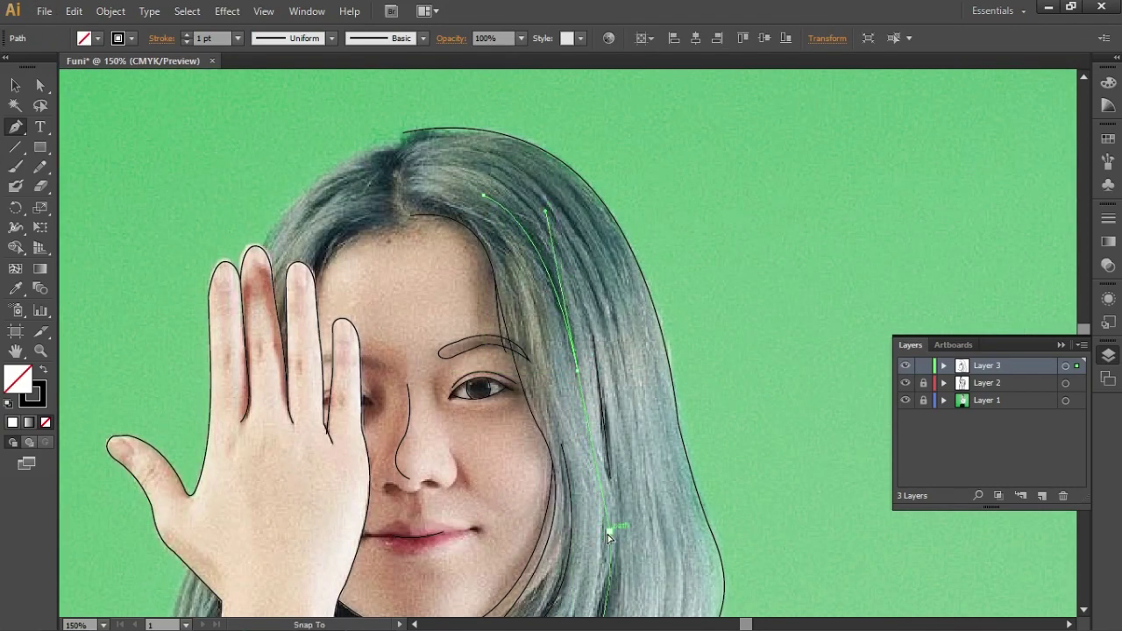
key(ctrl+z)
click(490, 176)
drag(584, 318, 626, 438)
ctrl+click(787, 261)
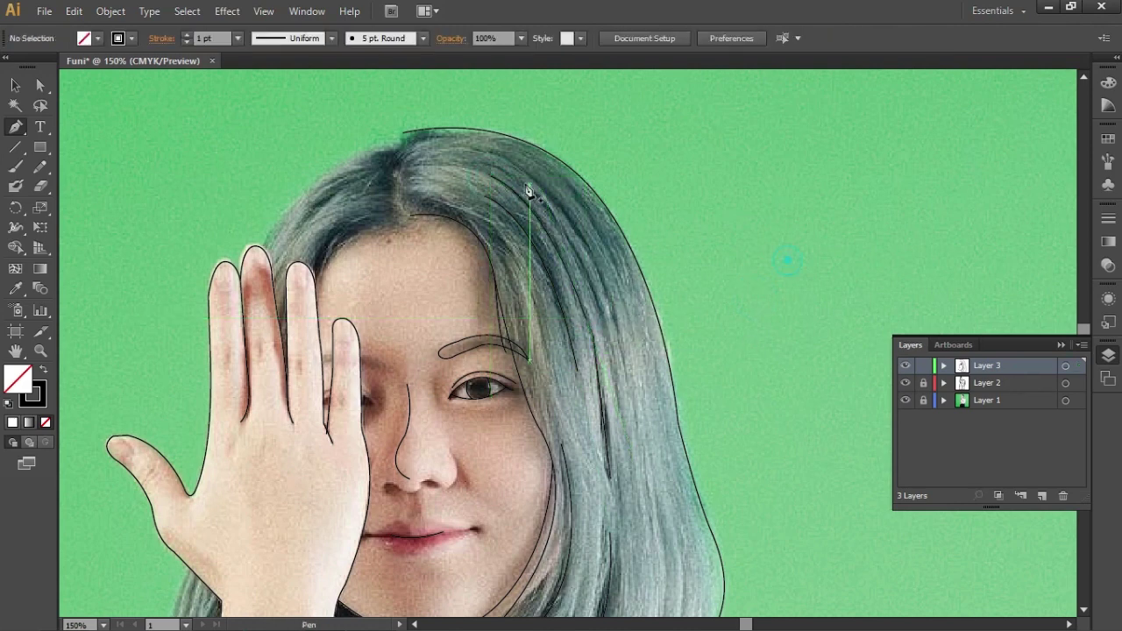
Add a strand down the right side and one in the lower hair, checking with the photo hidden
click(479, 150)
drag(630, 383, 662, 584)
ctrl+click(749, 268)
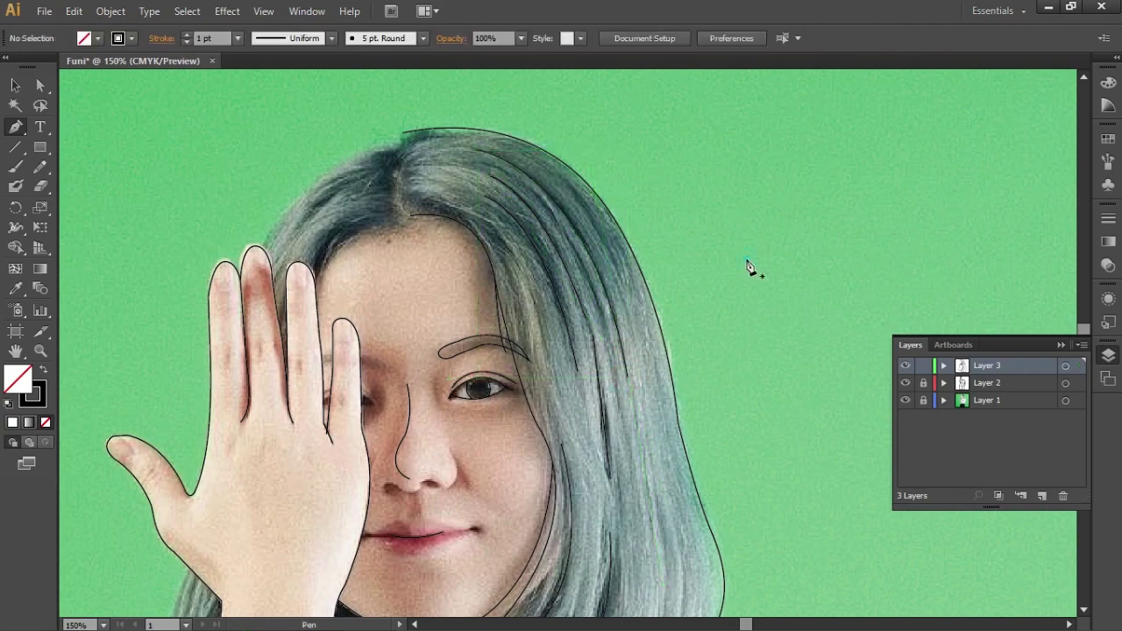
click(904, 401)
click(905, 401)
mouse_move(759, 495)
mouse_down()
mouse_move(689, 187)
mouse_move(770, 293)
mouse_up()
click(656, 259)
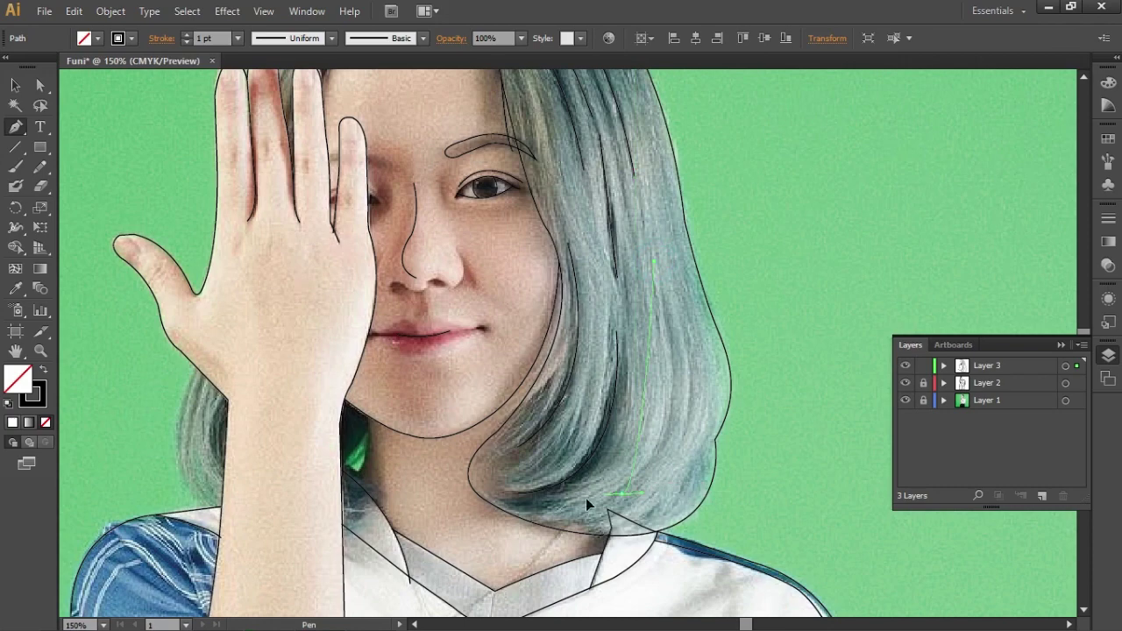
click(529, 549)
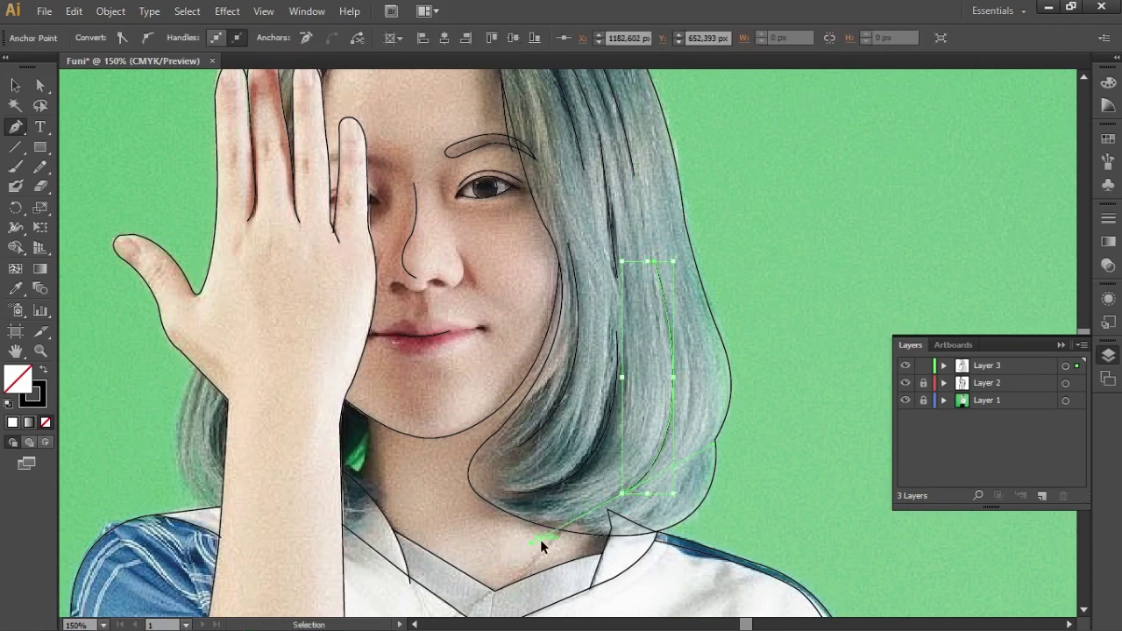
ctrl+click(783, 332)
scroll(780, 366, down, 1)
scroll(613, 259, up, 2)
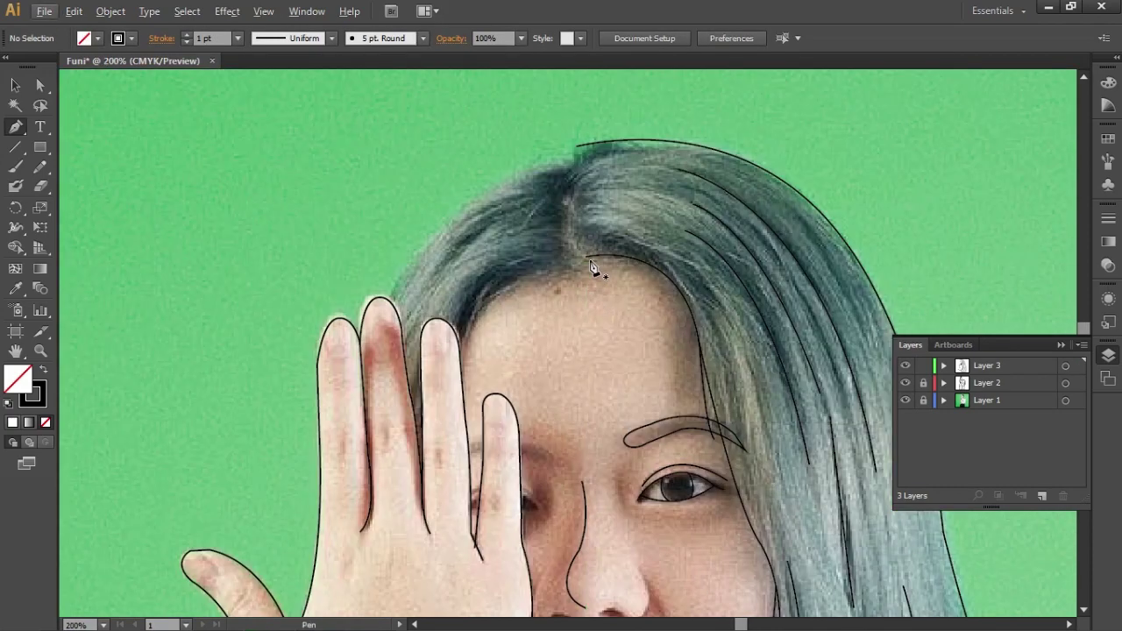
Adjust and finish the hairline curve over the forehead
mouse_move(591, 267)
mouse_down()
mouse_move(471, 345)
mouse_move(418, 476)
mouse_up()
ctrl+click(596, 278)
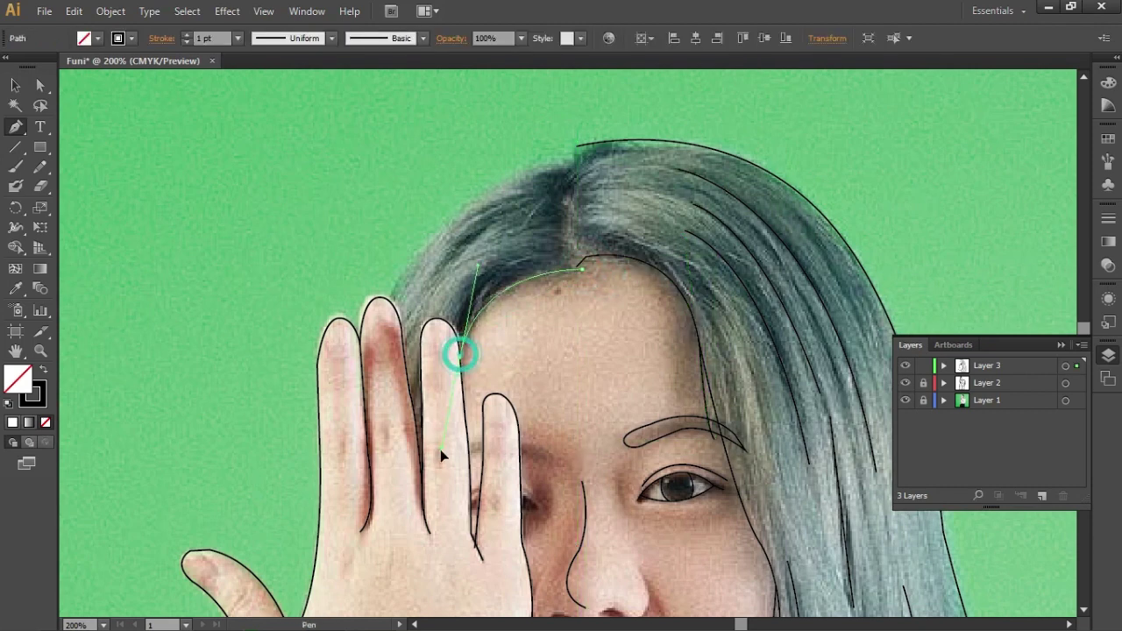
ctrl+click(647, 335)
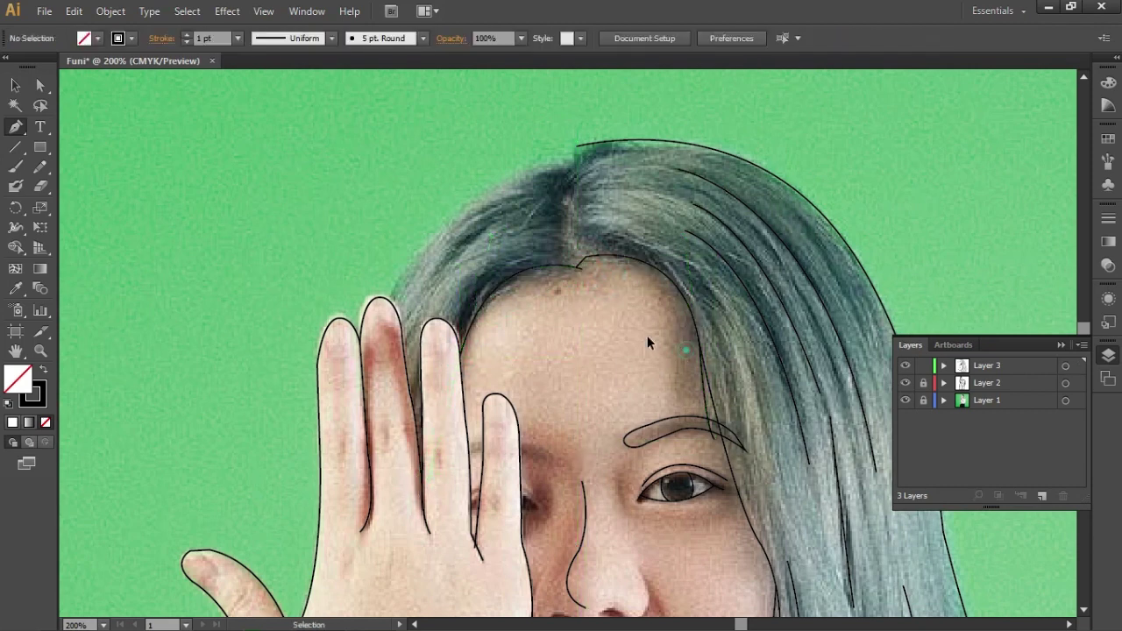
Trace the outer hair edge from the crown down to the index fingertip
click(577, 150)
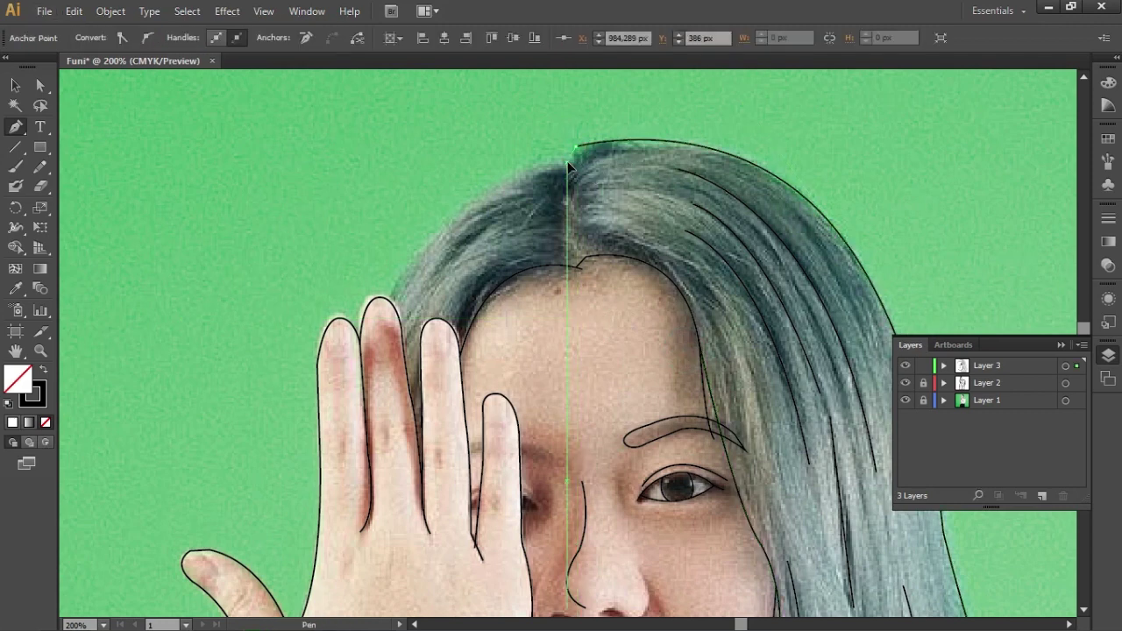
click(577, 163)
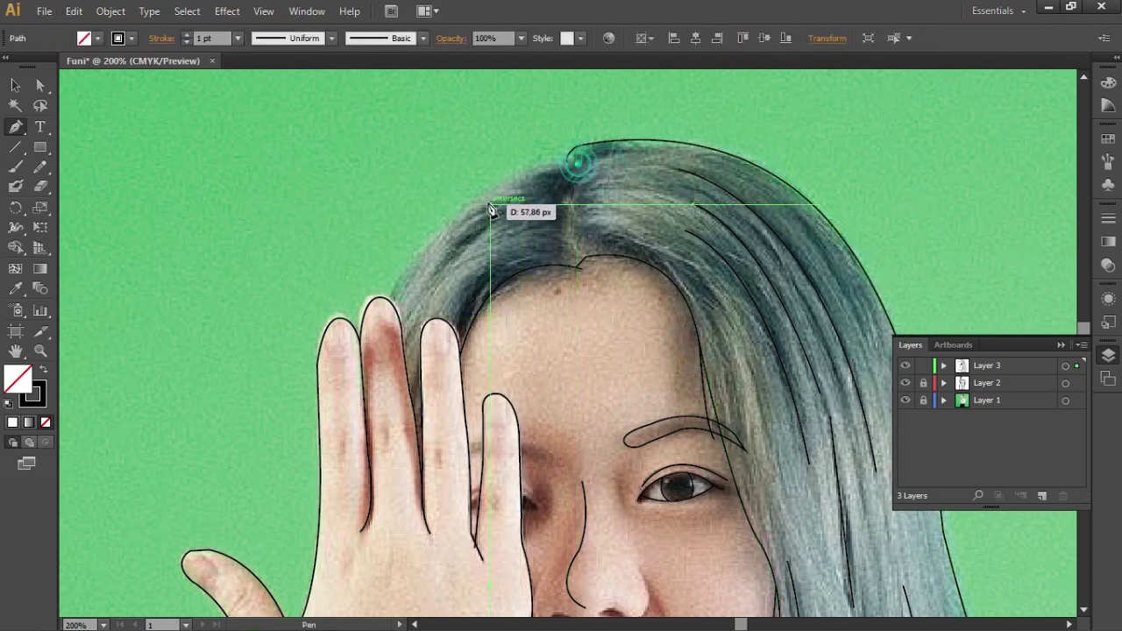
drag(384, 303, 399, 333)
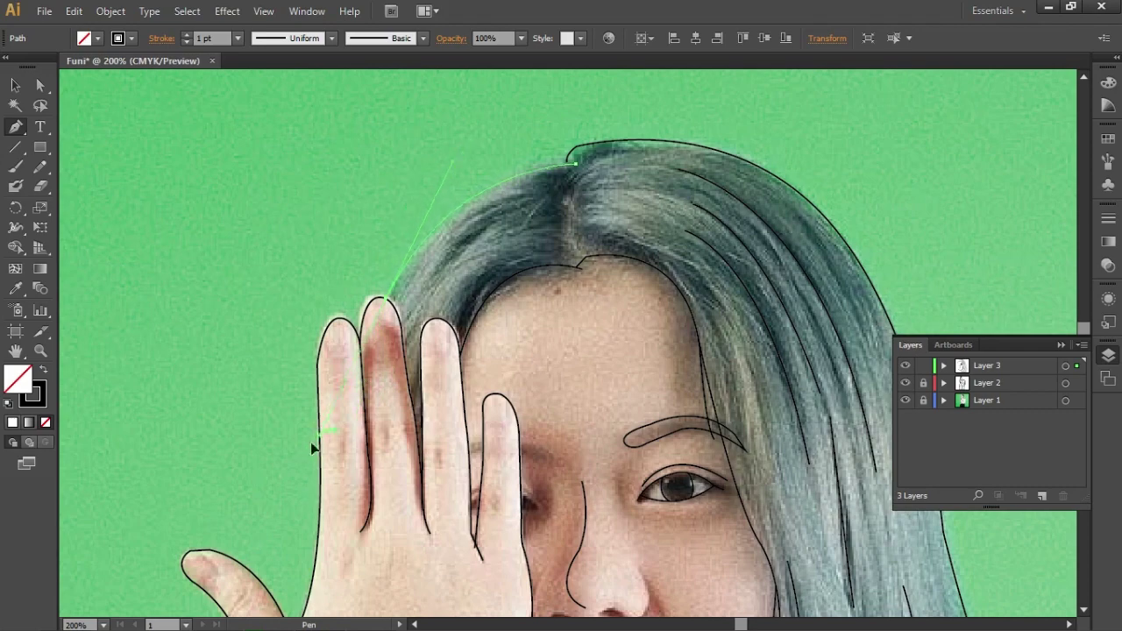
ctrl+click(598, 306)
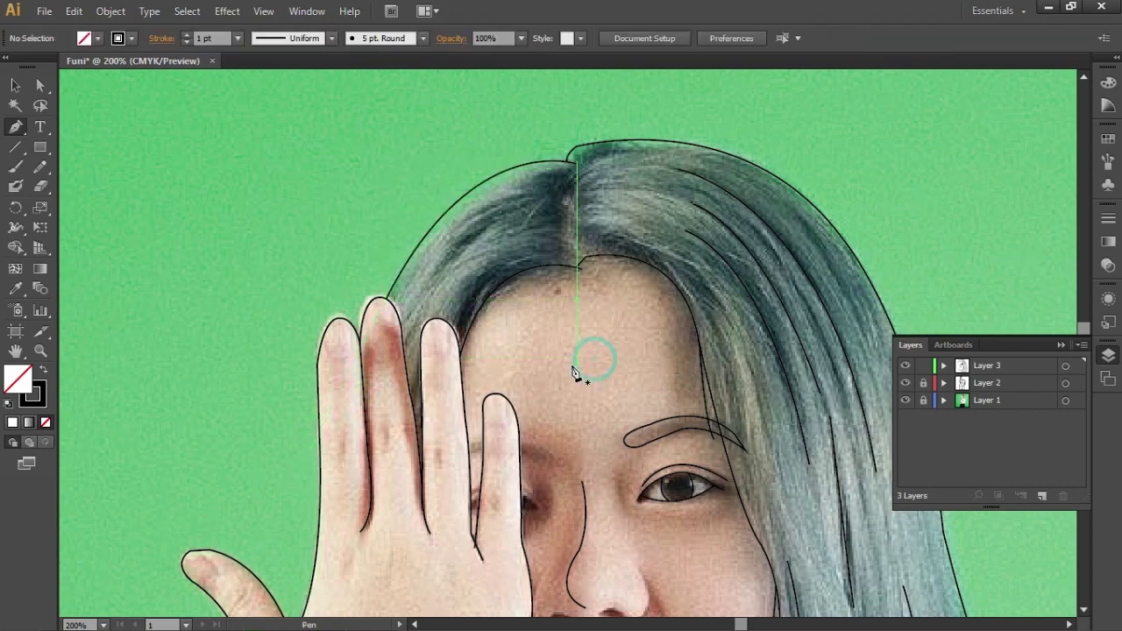
scroll(598, 306, down, 1)
click(629, 119)
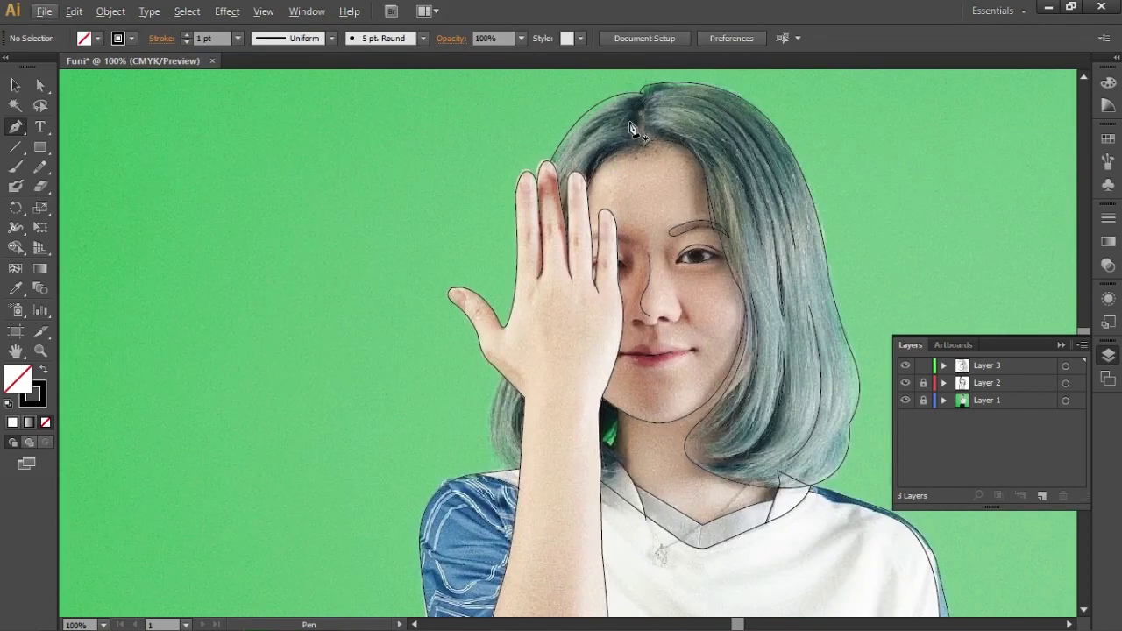
ctrl+click(558, 215)
Trace the hair edge curving beside the wrist and down along the forearm
scroll(638, 368, up, 1)
scroll(535, 235, up, 1)
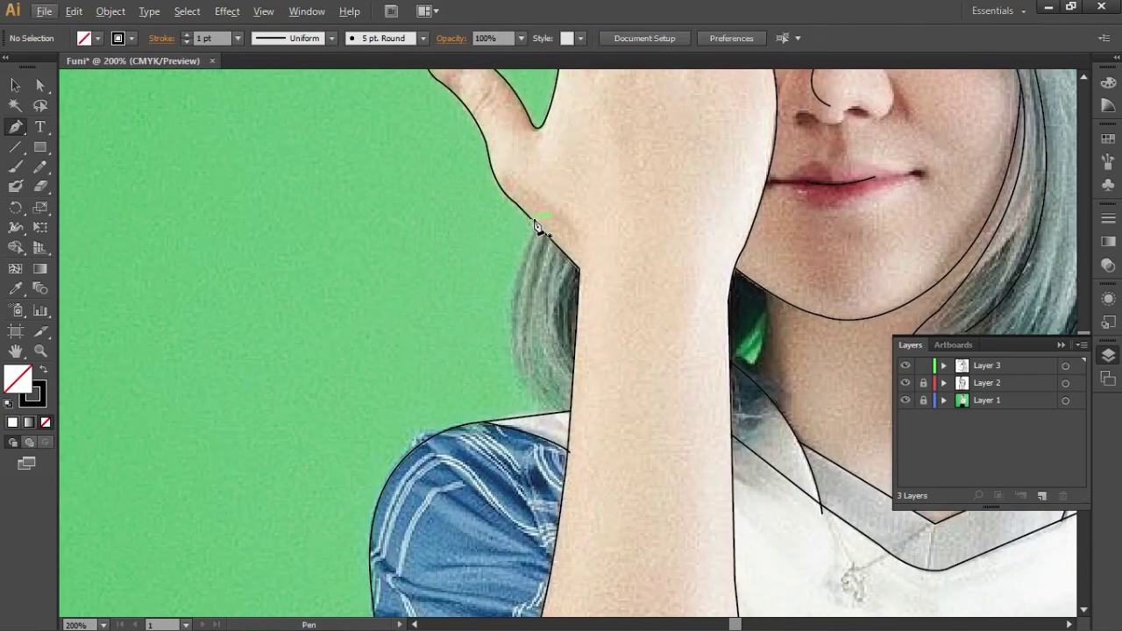
click(538, 226)
drag(566, 412, 586, 417)
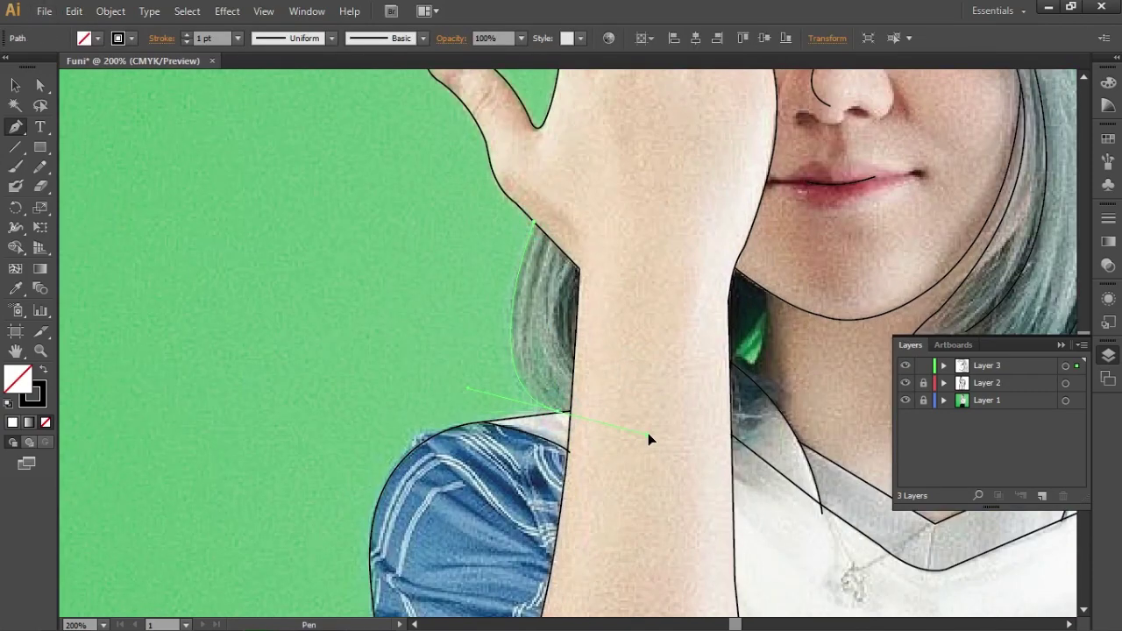
key(ctrl+z)
drag(570, 273, 569, 364)
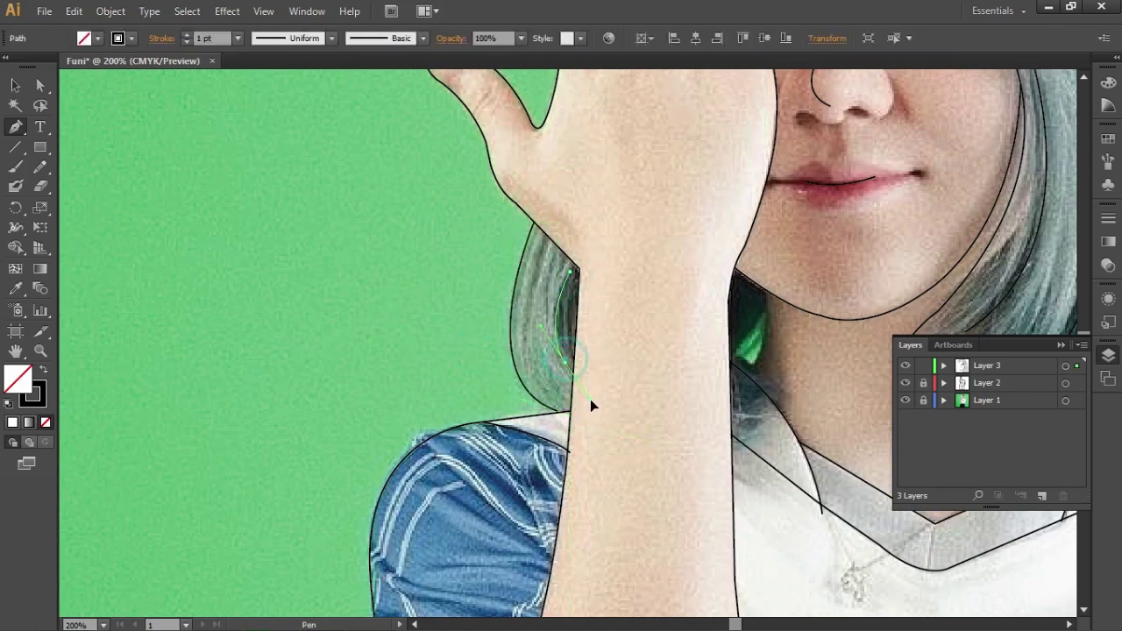
mouse_move(756, 291)
mouse_down()
mouse_move(497, 208)
mouse_move(495, 301)
mouse_move(469, 321)
mouse_up()
ctrl+click(599, 317)
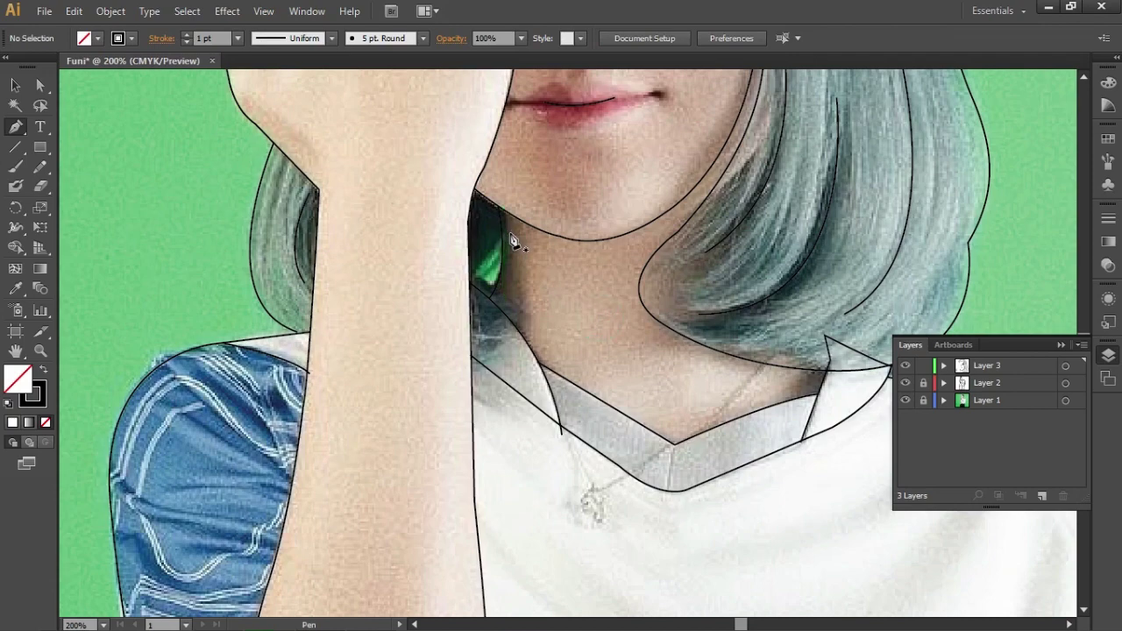
Join the hair curve below the hand onto the existing outline down to the shoulder
alt+scroll(512, 241, up, 2)
drag(497, 227, 471, 325)
ctrl+click(612, 331)
alt+scroll(729, 396, down, 2)
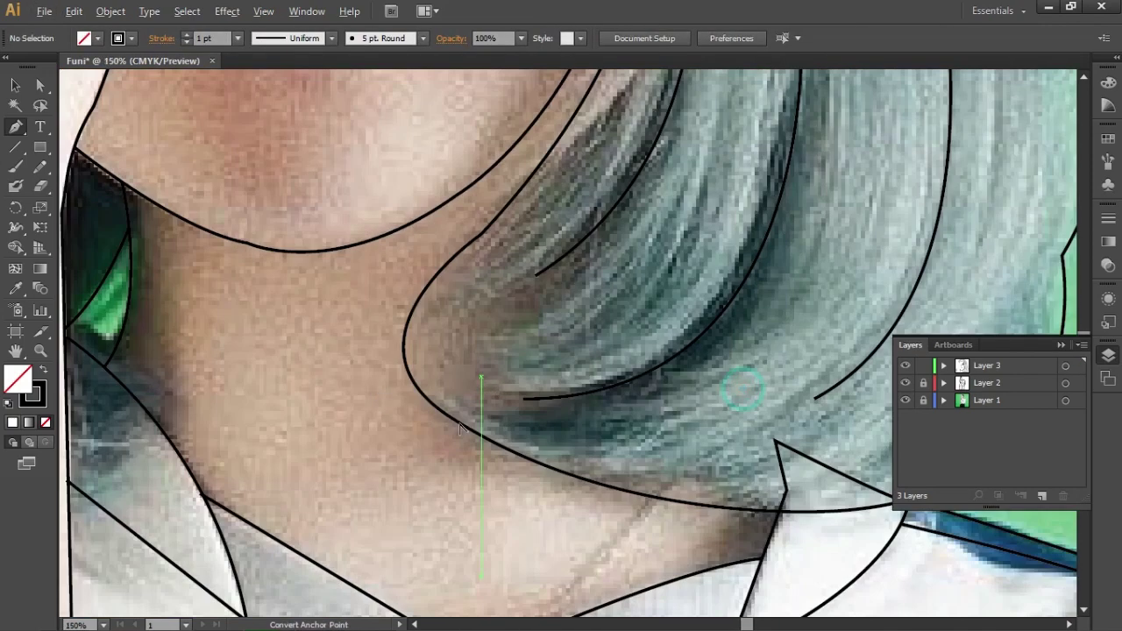
alt+scroll(729, 396, down, 3)
alt+scroll(442, 263, up, 2)
alt+scroll(443, 263, up, 2)
alt+scroll(442, 263, up, 1)
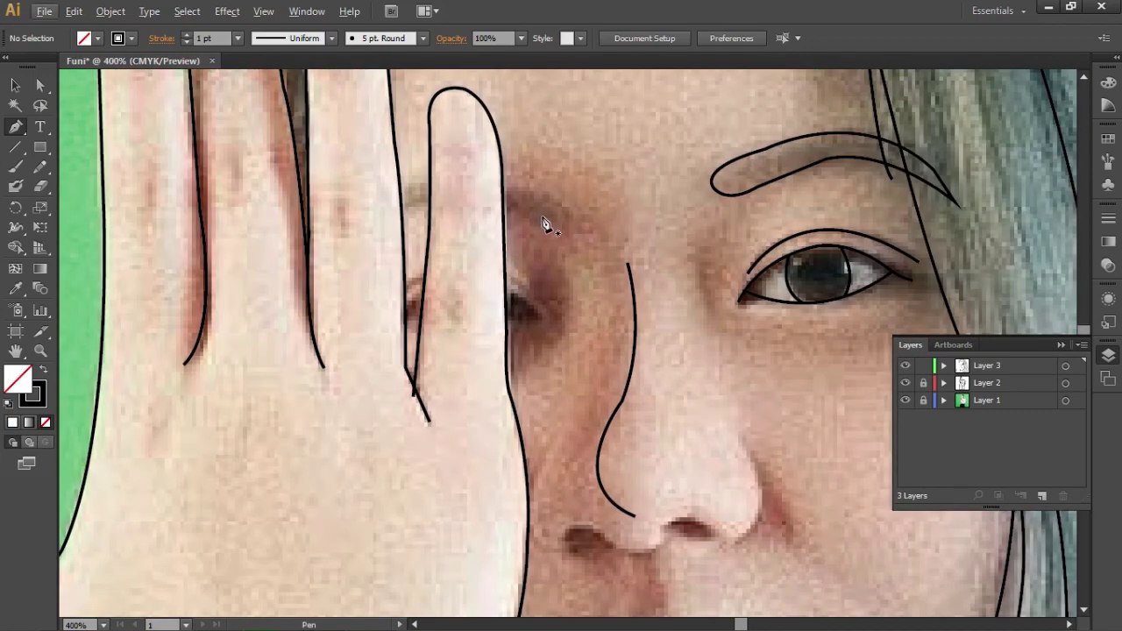
Draw the curved eyebrow shape peeking between the fingers with the Pen tool
mouse_move(542, 216)
mouse_down()
mouse_move(556, 230)
mouse_move(534, 218)
mouse_move(525, 187)
mouse_move(341, 262)
mouse_move(293, 252)
mouse_up()
key(ctrl+z)
drag(373, 197, 352, 229)
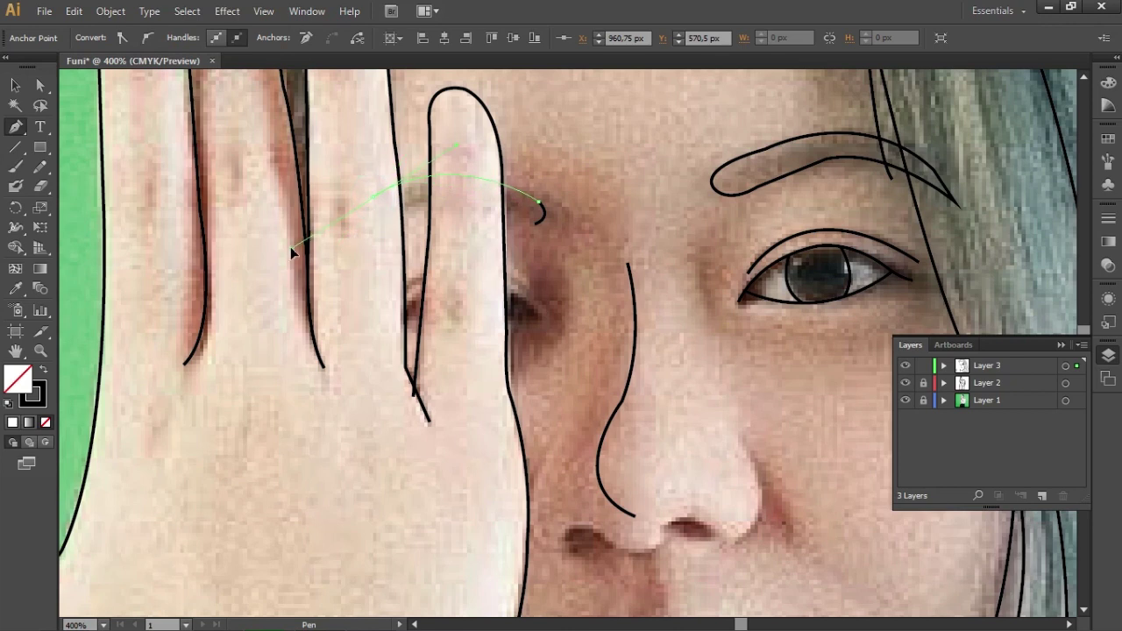
drag(290, 246, 351, 258)
mouse_move(298, 284)
mouse_down()
mouse_move(378, 228)
mouse_move(536, 233)
mouse_move(649, 277)
mouse_up()
ctrl+click(628, 222)
Outline the hidden eye between the fingers with a curved upper lid and lower lid
scroll(561, 304, down, 1)
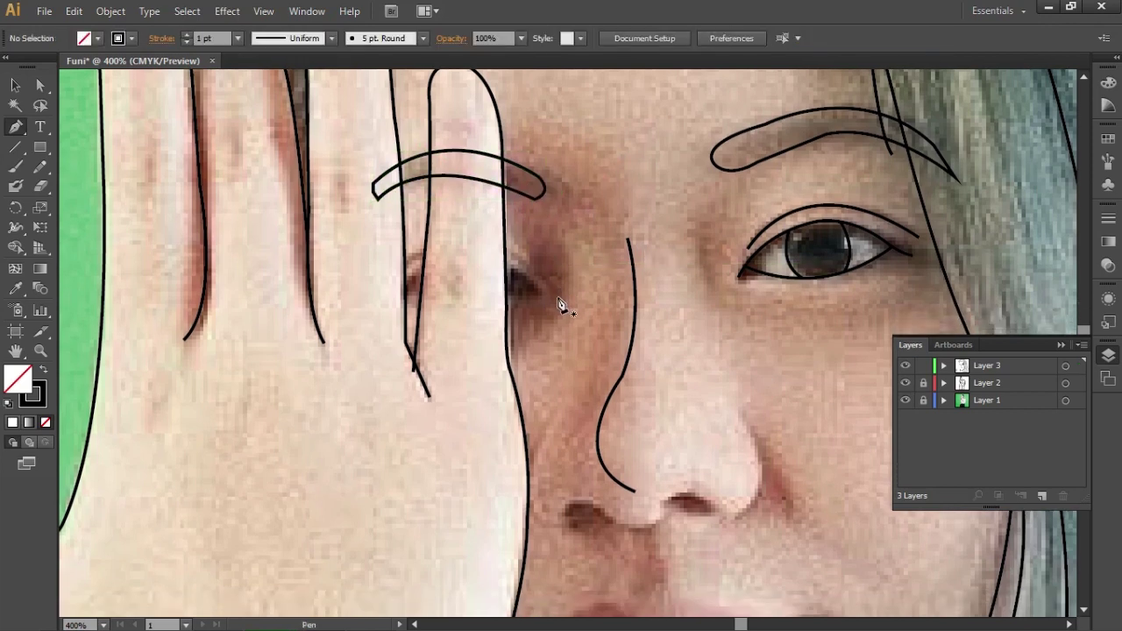
click(539, 292)
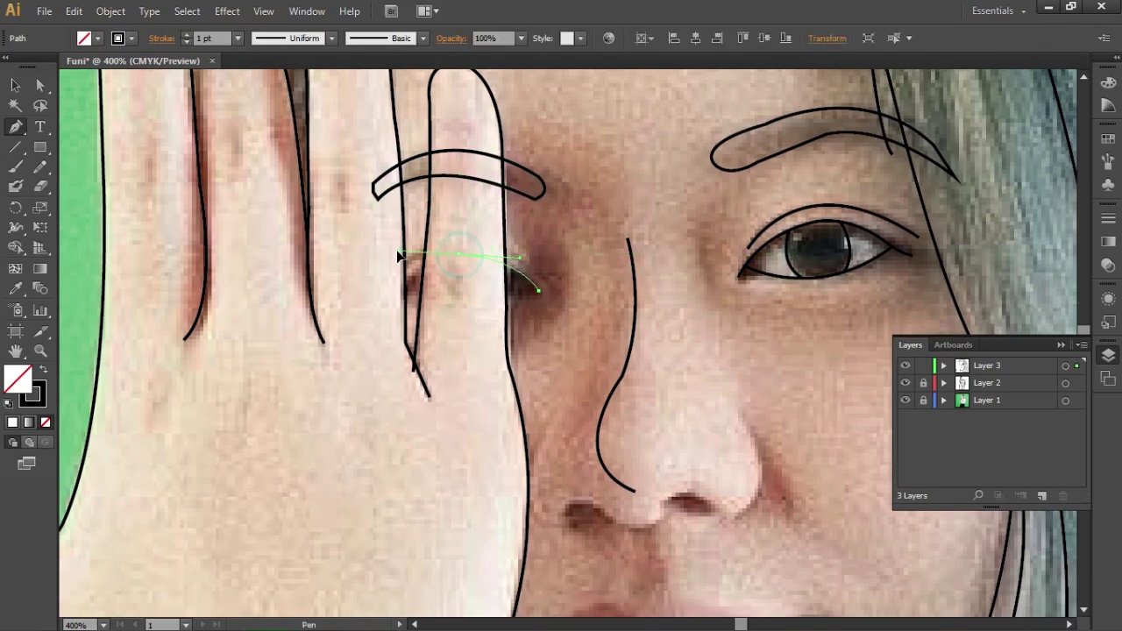
drag(465, 255, 399, 254)
click(469, 261)
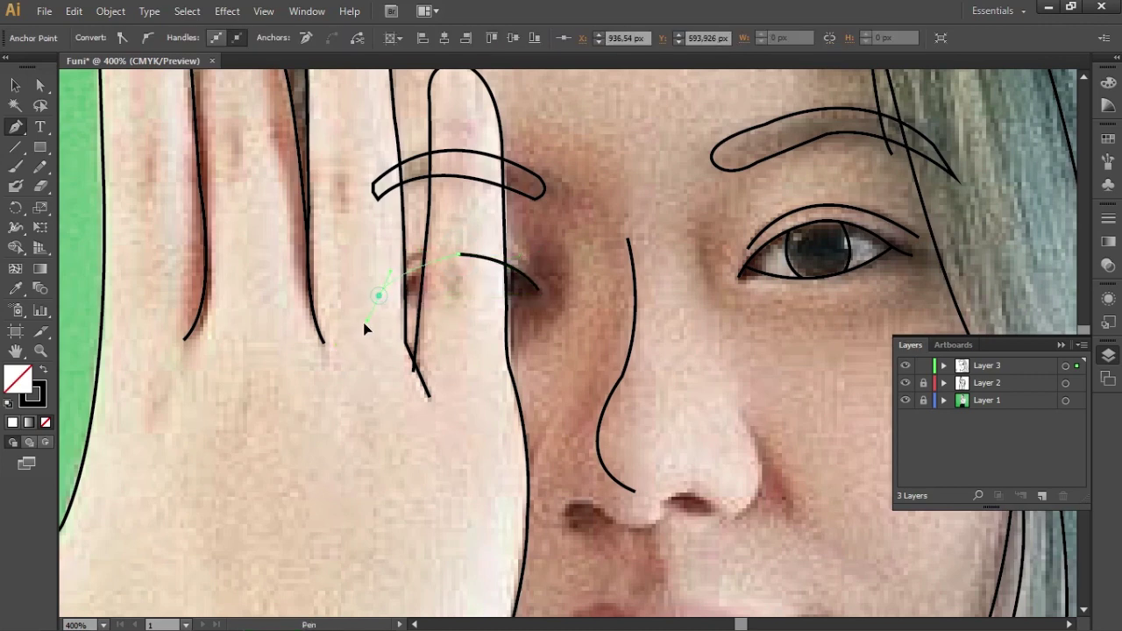
mouse_move(379, 295)
mouse_down()
mouse_move(395, 291)
mouse_move(336, 260)
mouse_move(318, 233)
mouse_up()
mouse_move(533, 274)
mouse_down()
mouse_move(386, 277)
mouse_move(267, 342)
mouse_up()
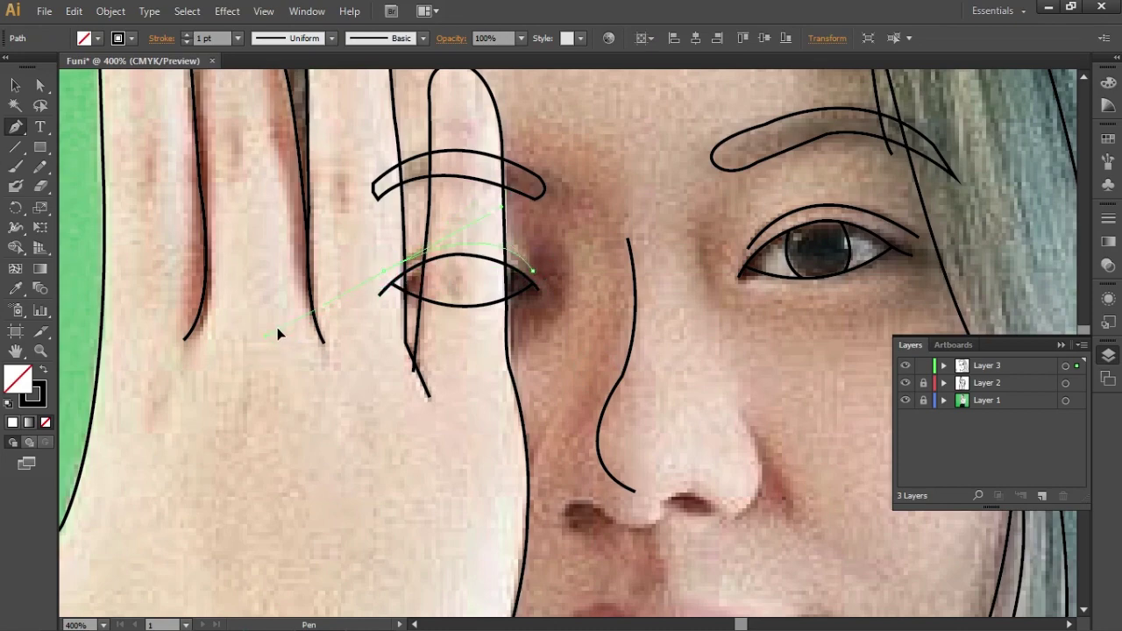
ctrl+click(501, 408)
scroll(701, 321, down, 2)
scroll(749, 545, down, 4)
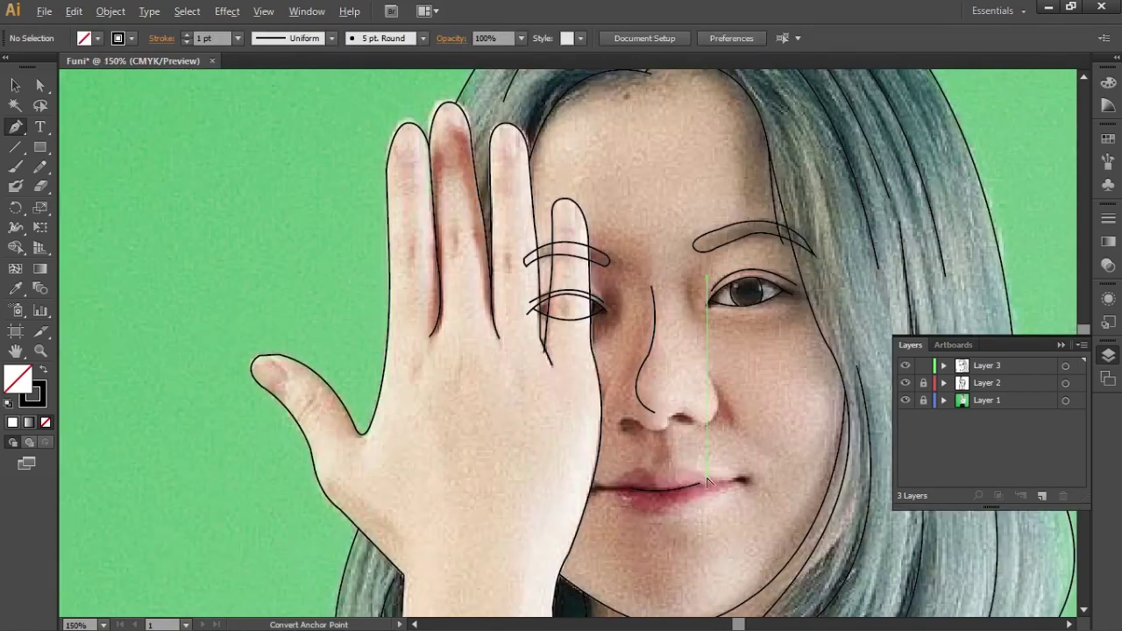
Zoom out to the whole artboard and hide Layer 1's photo, toggling it once to compare
scroll(751, 476, down, 5)
scroll(614, 508, down, 2)
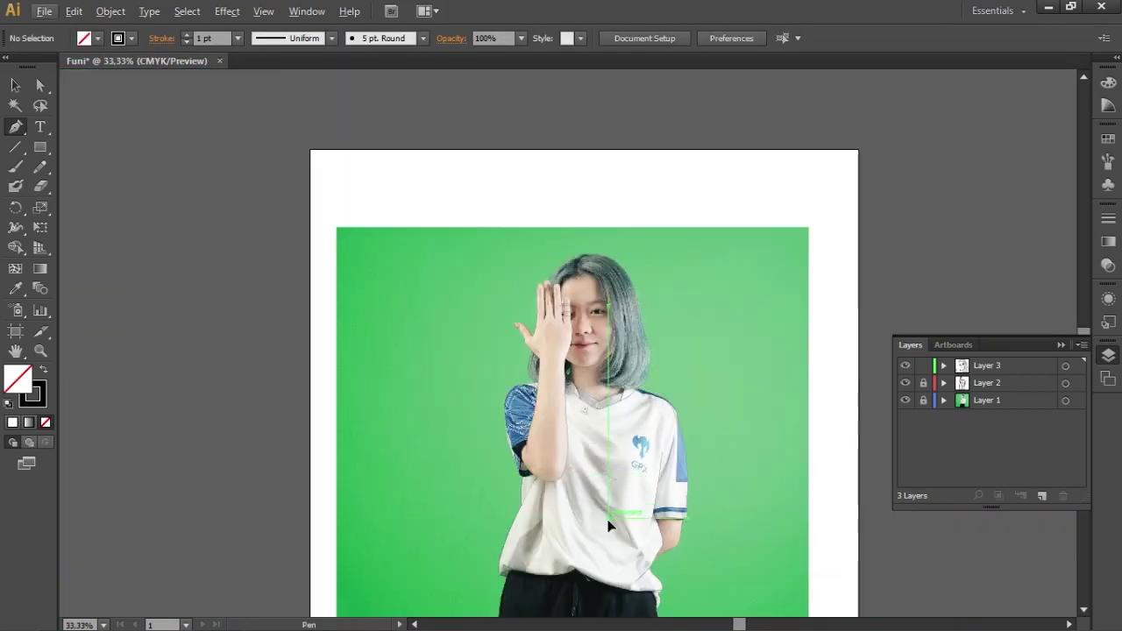
ctrl+click(645, 466)
drag(645, 466, 618, 384)
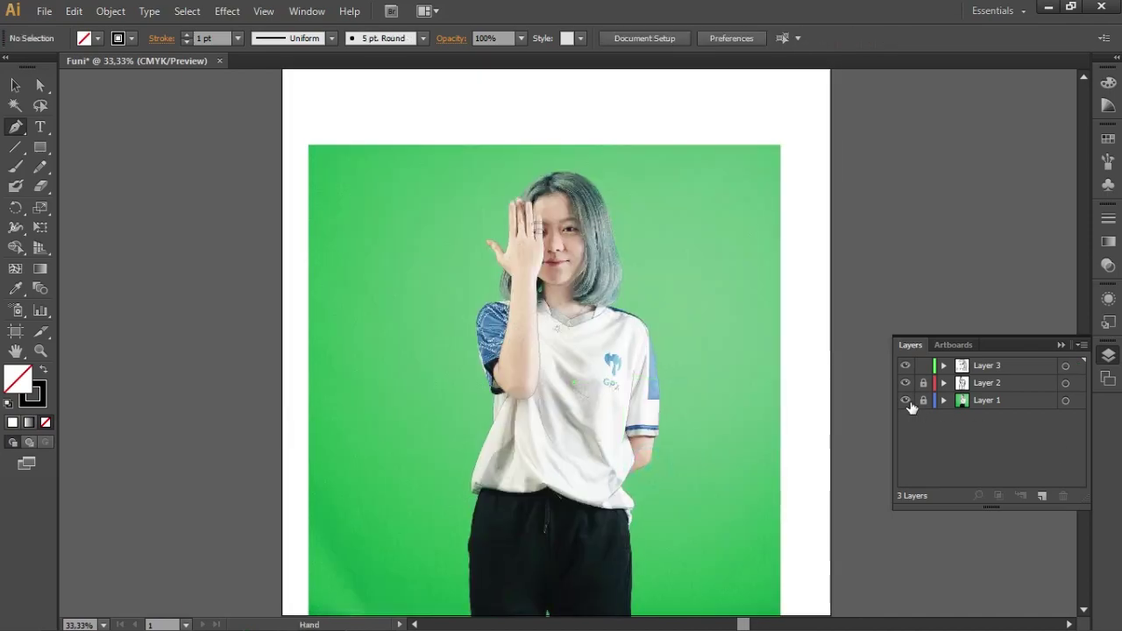
click(905, 399)
scroll(589, 400, up, 4)
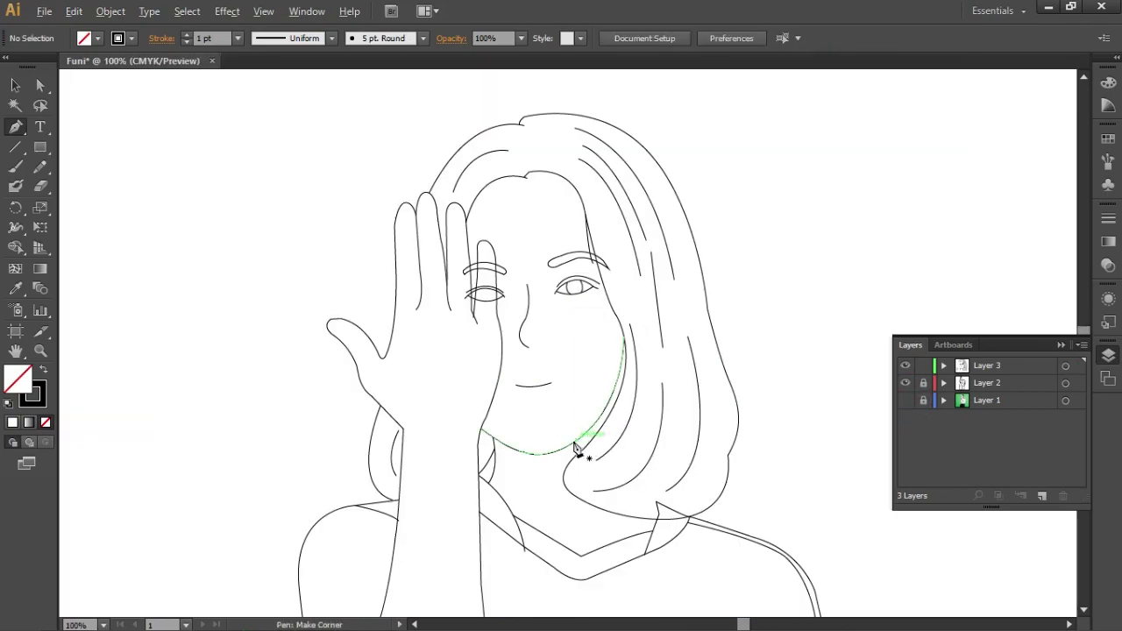
click(907, 399)
click(907, 399)
click(908, 398)
click(910, 396)
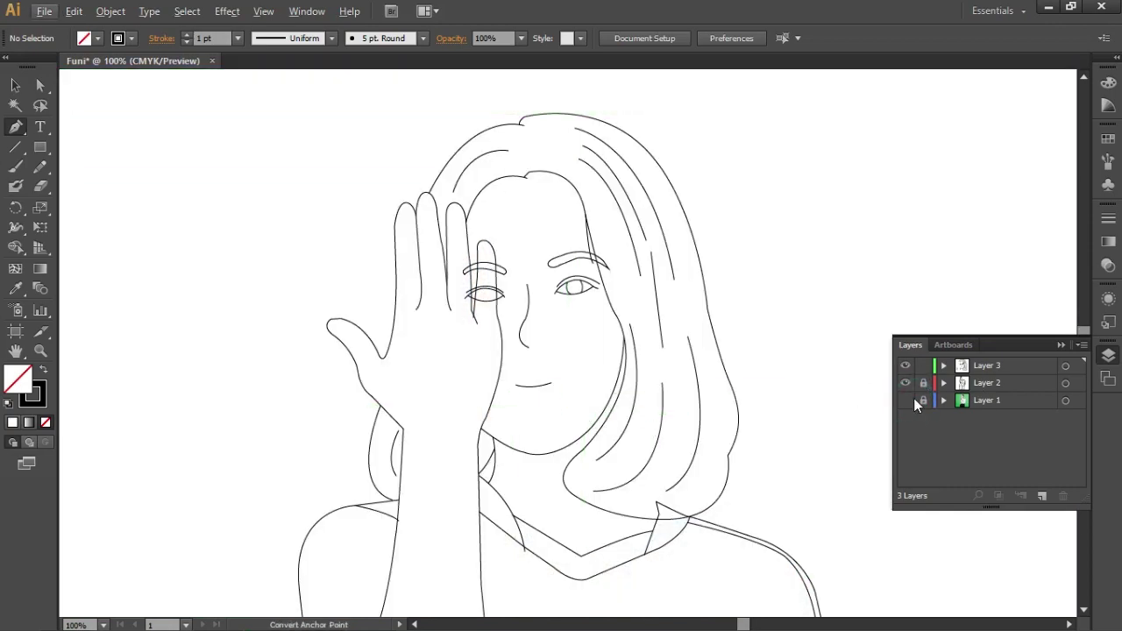
Trace the smile line along the lips with the Pen tool
click(908, 400)
scroll(585, 355, up, 2)
key(alt)
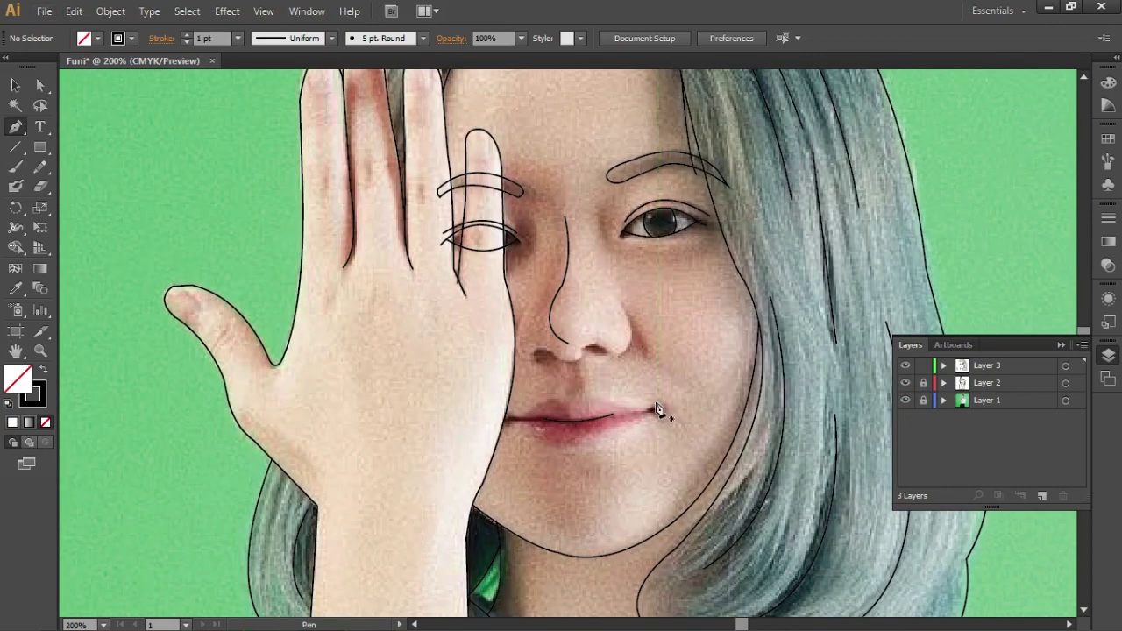
drag(658, 403, 662, 418)
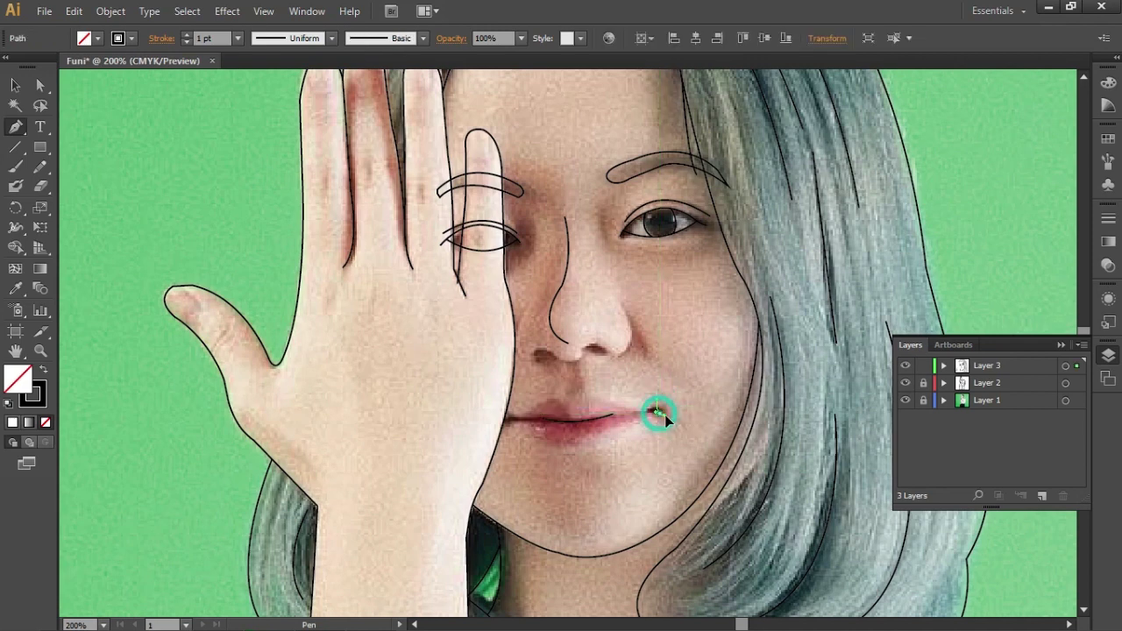
ctrl+click(662, 421)
drag(655, 411, 658, 419)
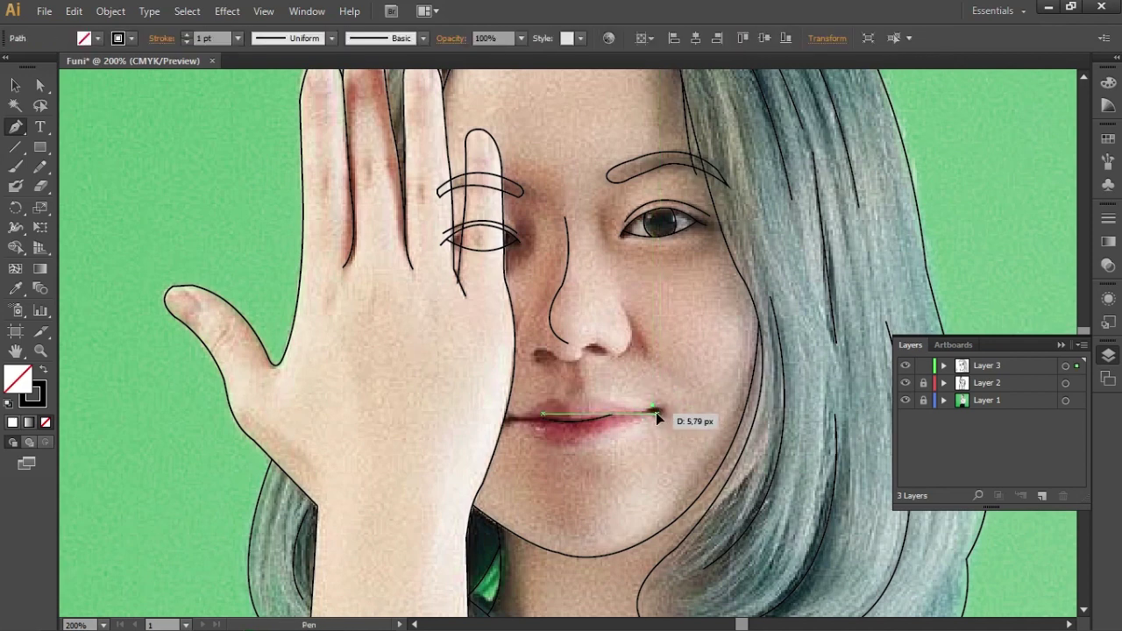
ctrl+click(668, 408)
Move a lip anchor right and pull the lip line's left end further left
click(905, 400)
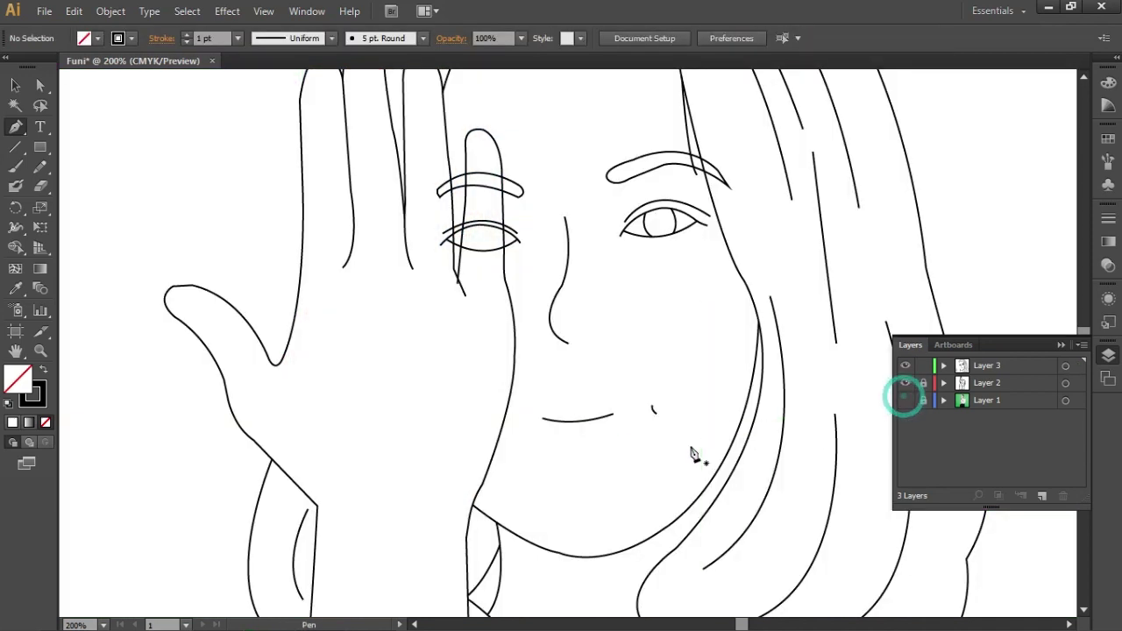
key(a)
drag(613, 412, 649, 412)
drag(541, 418, 508, 418)
click(696, 358)
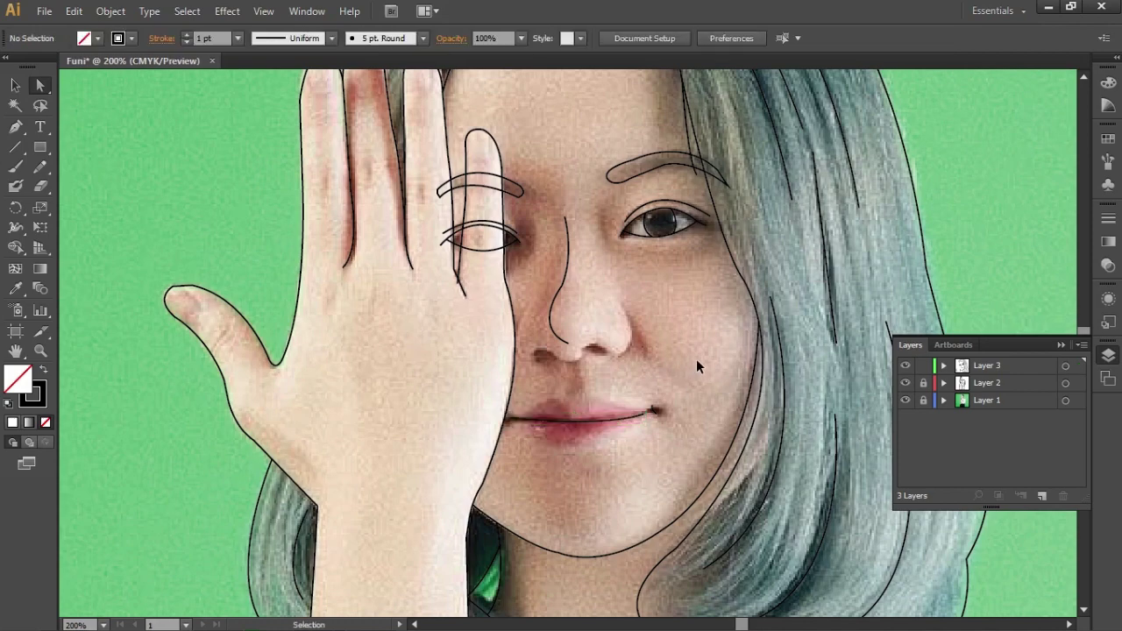
Zoom out and review the reshaped lip line with the photo hidden
click(601, 428)
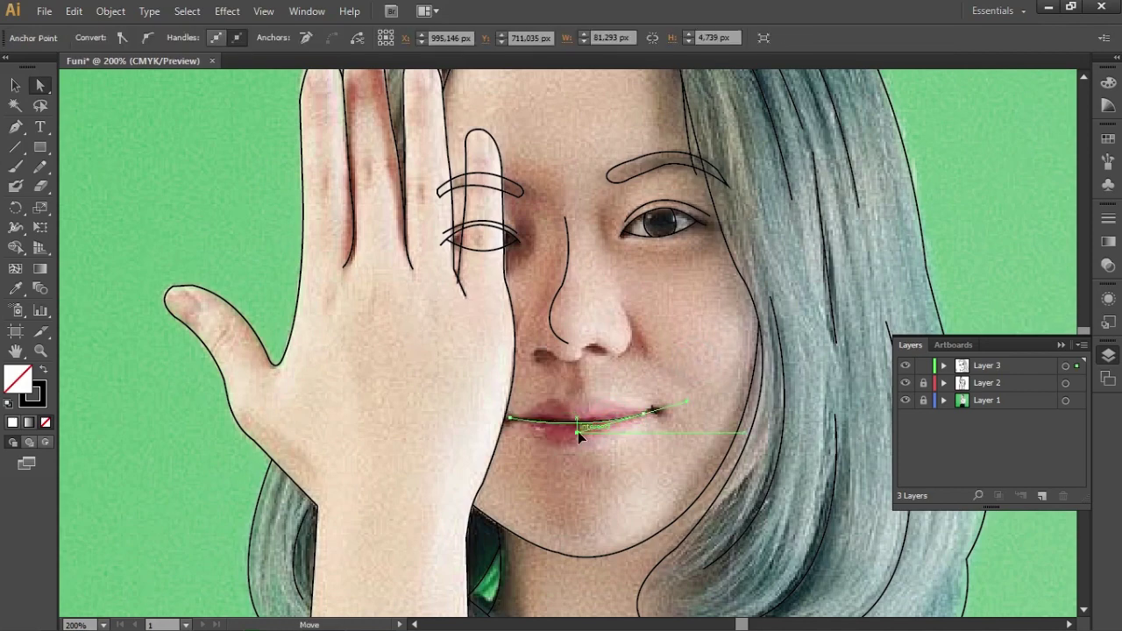
click(630, 441)
key(ctrl+minus)
key(ctrl+minus)
key(ctrl+minus)
click(905, 399)
key(ctrl+minus)
scroll(671, 469, up, 4)
Pull the nose outline's bottom anchor down and right against the photo
click(645, 417)
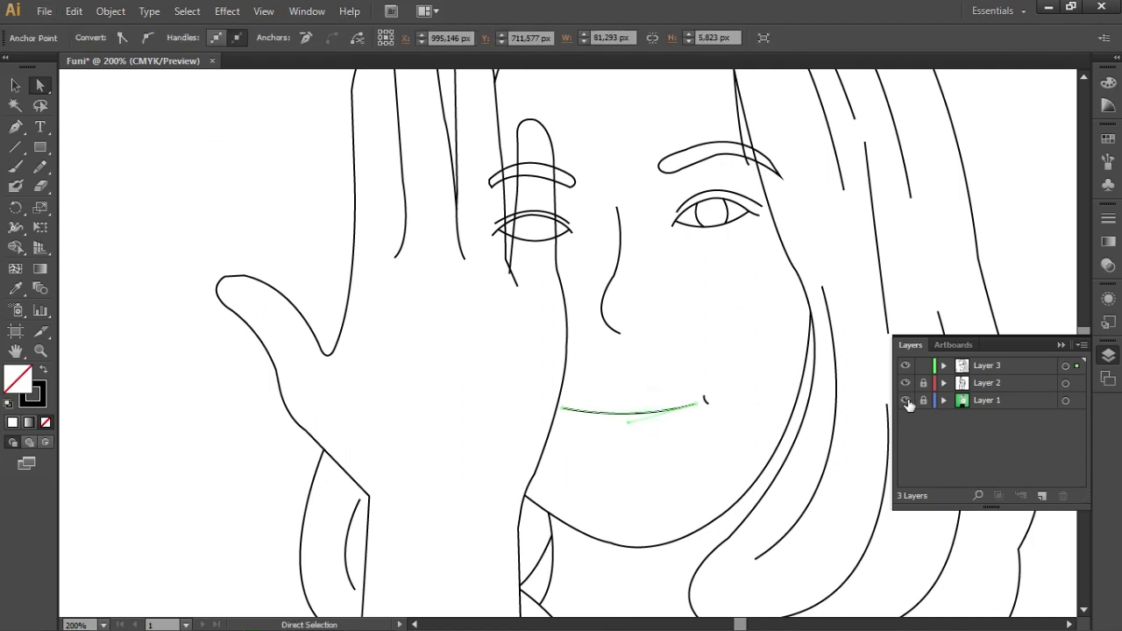
click(904, 400)
click(673, 451)
click(605, 307)
mouse_move(620, 336)
mouse_down()
mouse_move(628, 355)
mouse_move(570, 343)
mouse_up()
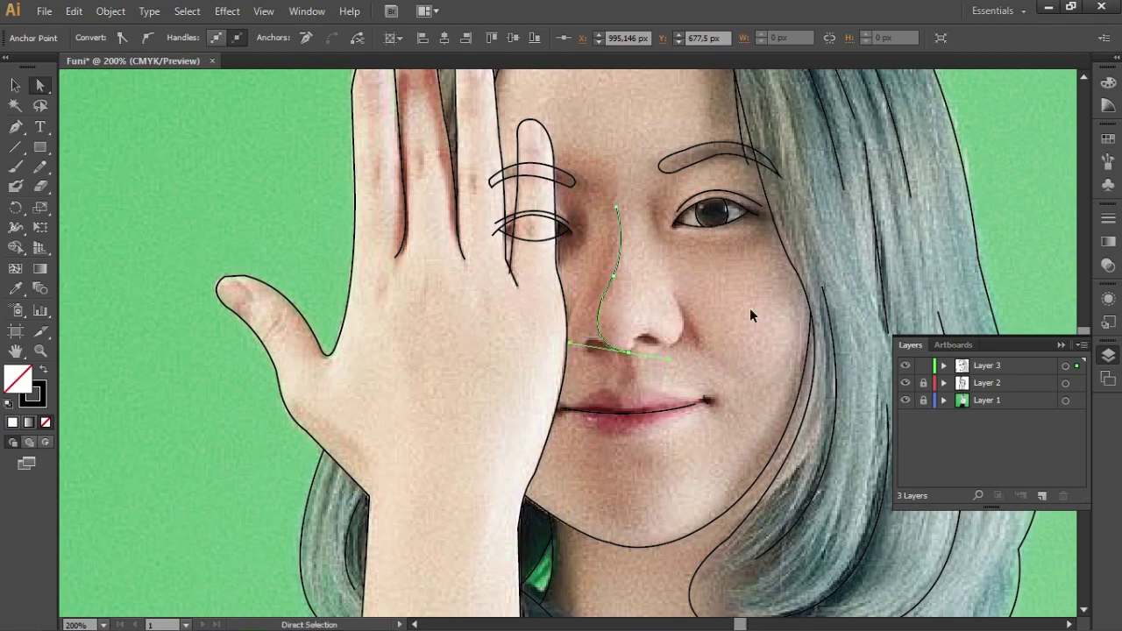
Nudge the nose anchors to reshape the curve at the nose tip
click(743, 311)
click(904, 400)
scroll(693, 451, down, 2)
scroll(693, 451, down, 1)
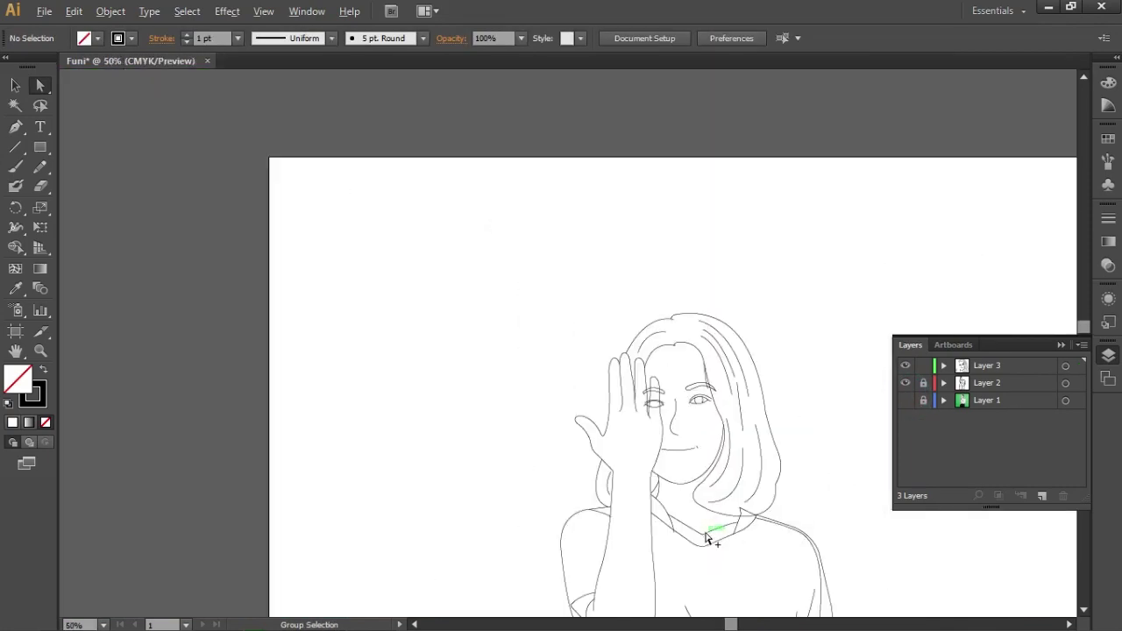
scroll(708, 530, up, 1)
click(646, 339)
click(904, 399)
scroll(640, 382, up, 3)
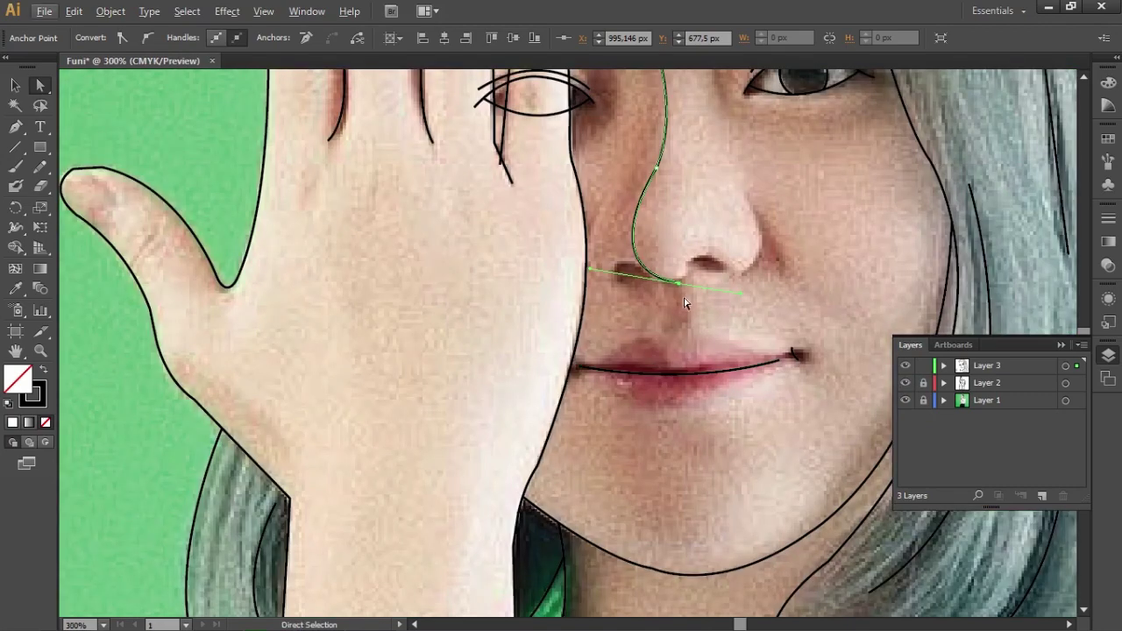
drag(677, 291, 677, 286)
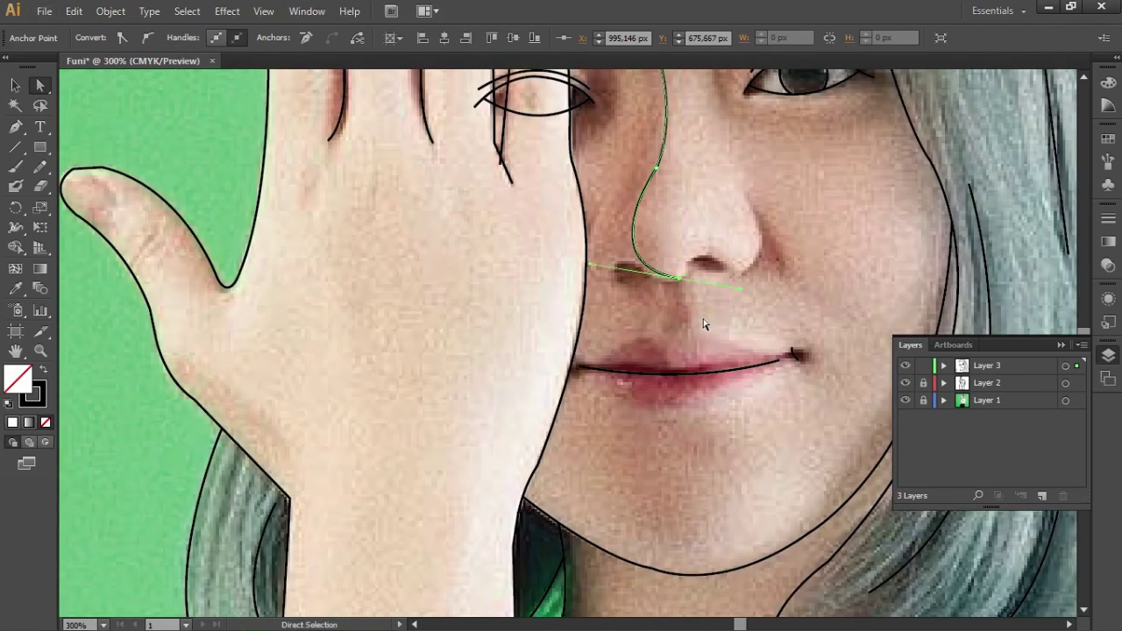
drag(589, 270, 591, 273)
Extend the nose path upward with the Pen and check it without the photo
key(p)
drag(683, 284, 694, 271)
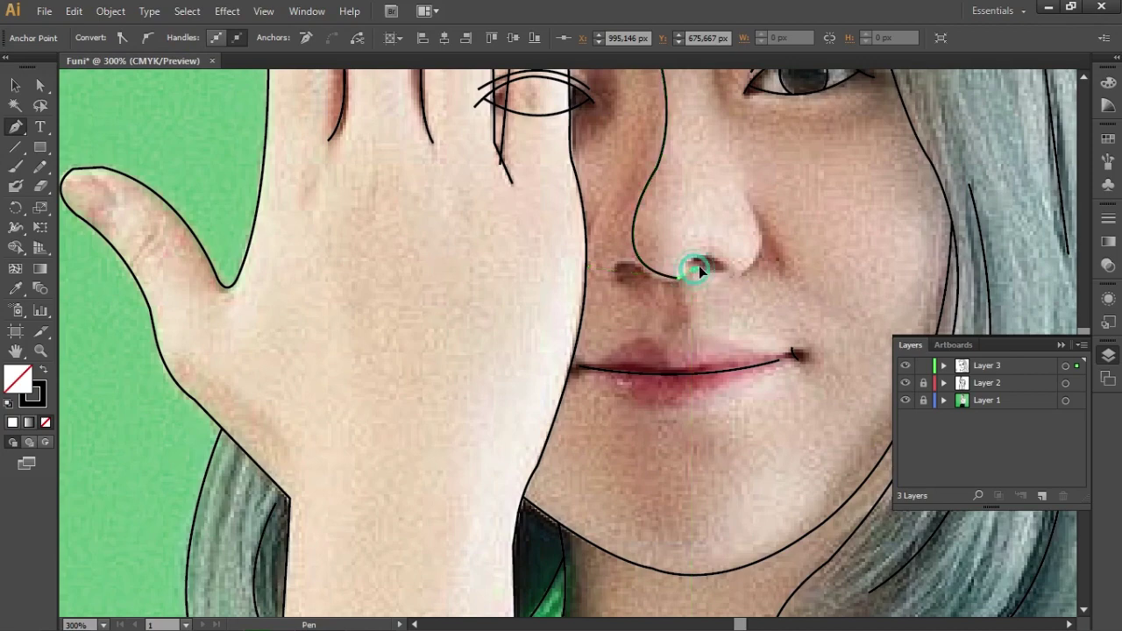
ctrl+click(780, 298)
click(905, 399)
key(ctrl+1)
scroll(795, 467, up, 1)
ctrl+click(794, 279)
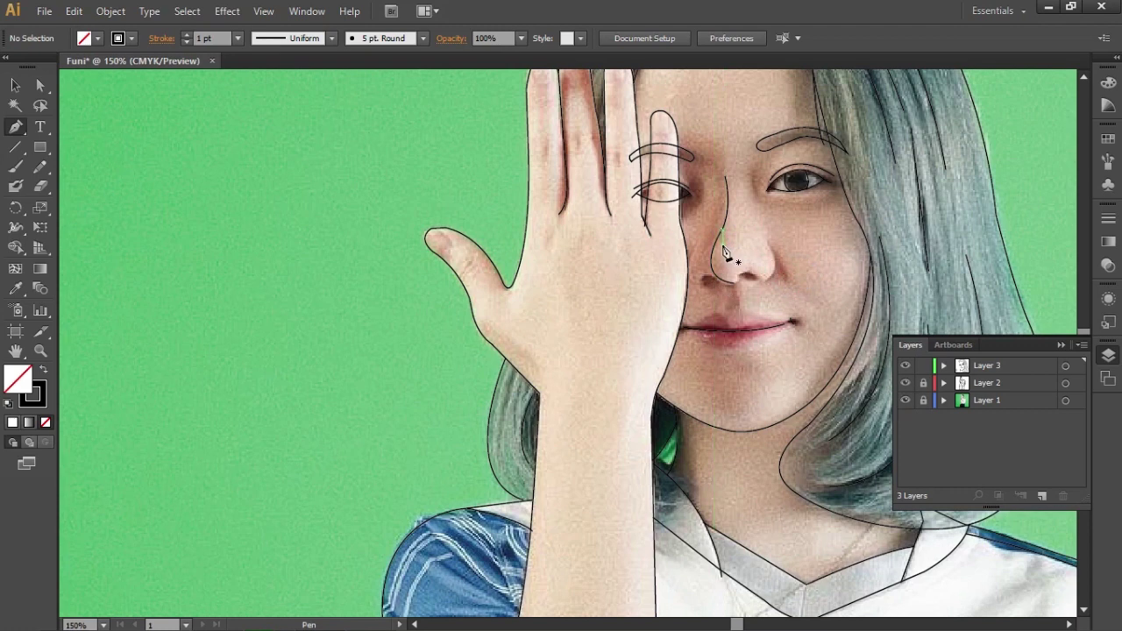
Delete the old nose outline and draw a new curve hooking around the nostril
click(719, 238)
key(Delete)
click(726, 215)
click(718, 252)
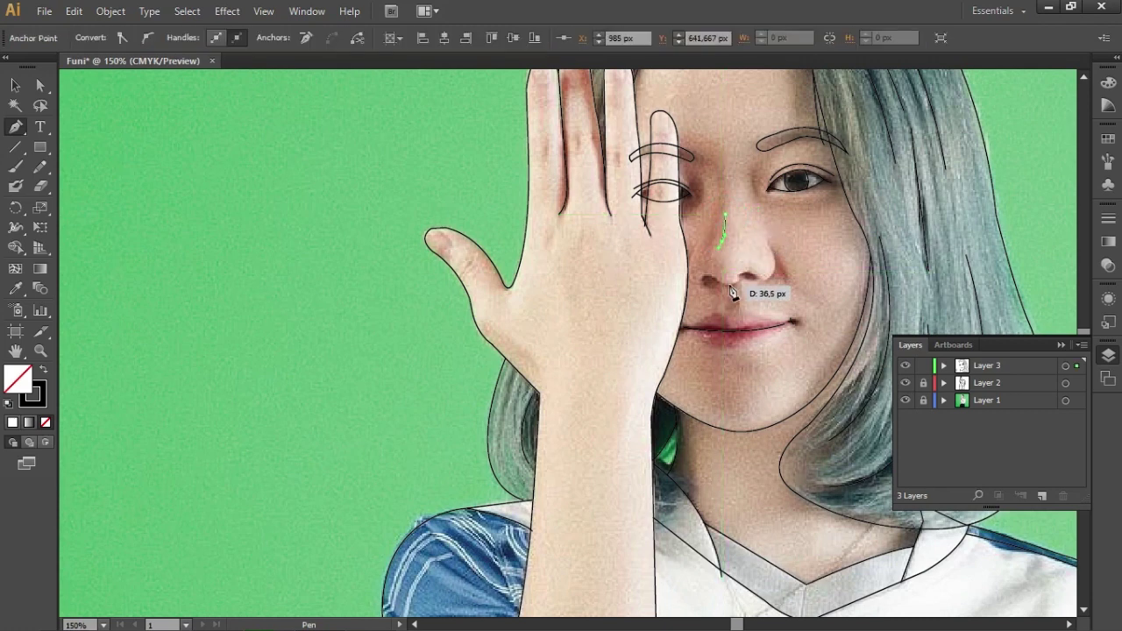
drag(730, 252, 733, 290)
ctrl+click(786, 282)
Check the new nose line in Outline view and inspect its top anchor
key(ctrl+y)
key(ctrl+y)
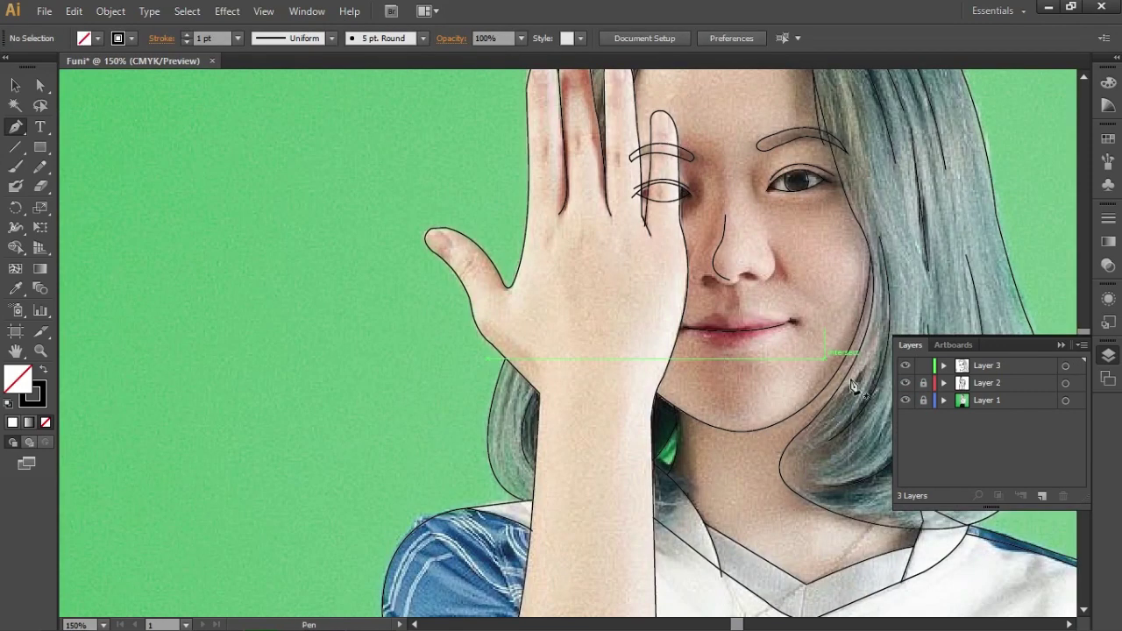
key(a)
click(726, 216)
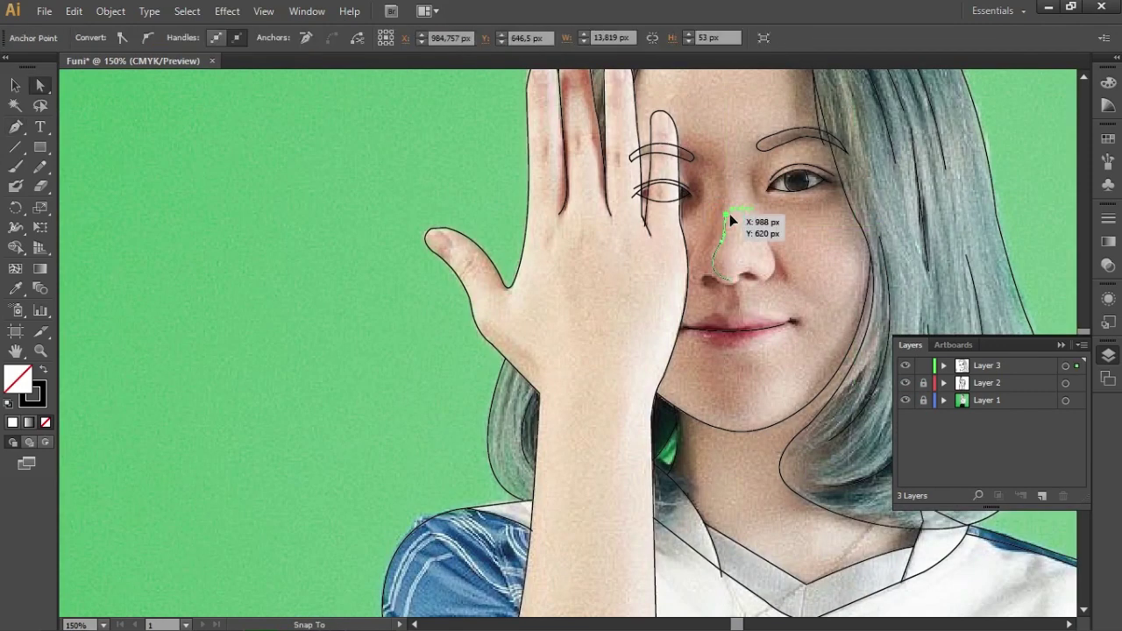
click(758, 280)
click(905, 400)
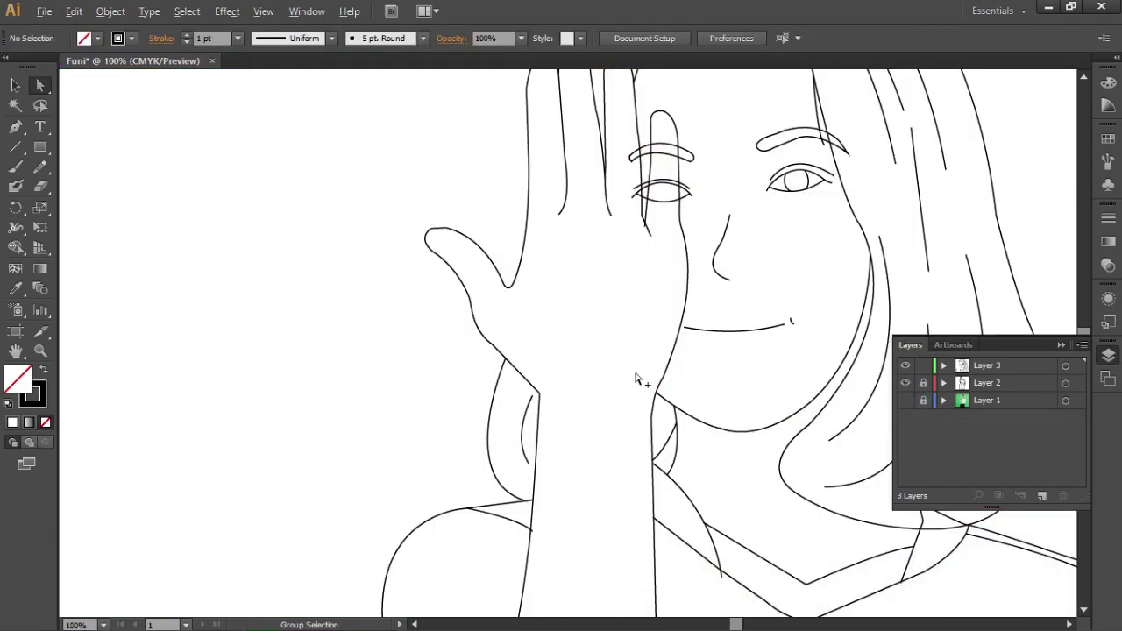
Show the reference photo, clear the lip selection, and make Layer 3 active
scroll(635, 378, down, 3)
scroll(677, 405, up, 4)
click(905, 399)
scroll(702, 447, up, 2)
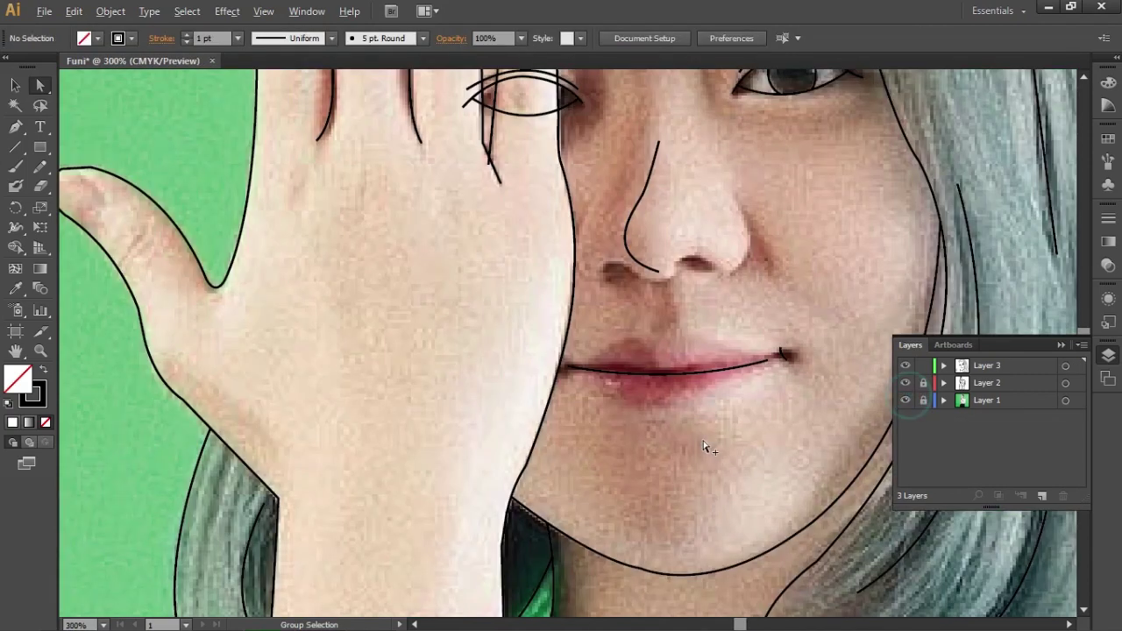
click(786, 358)
click(783, 360)
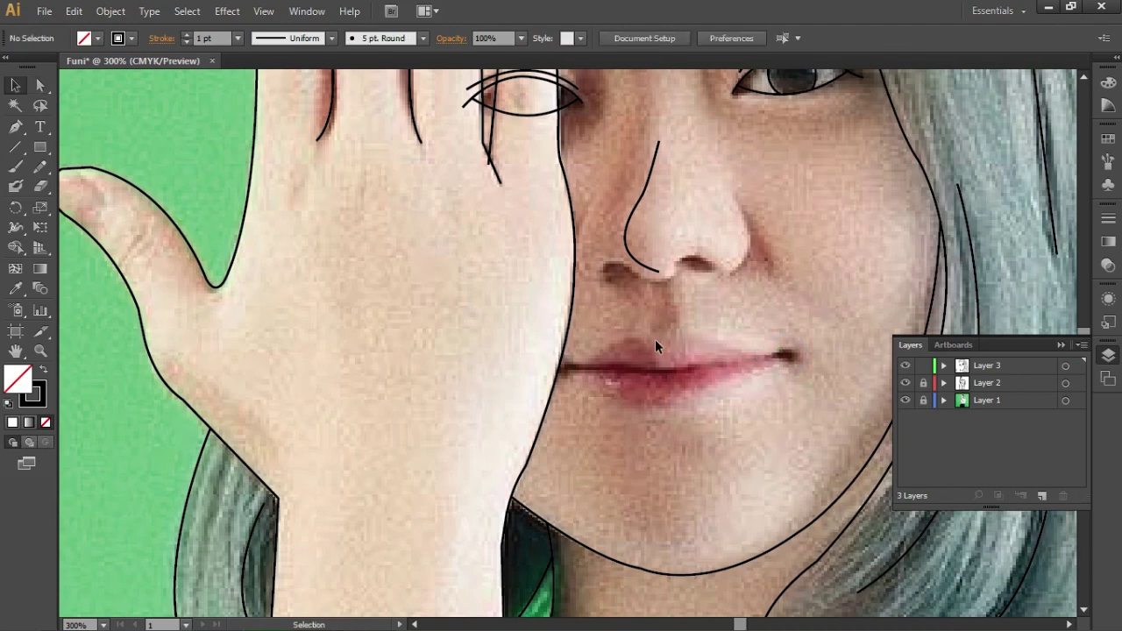
click(1002, 367)
drag(634, 313, 822, 419)
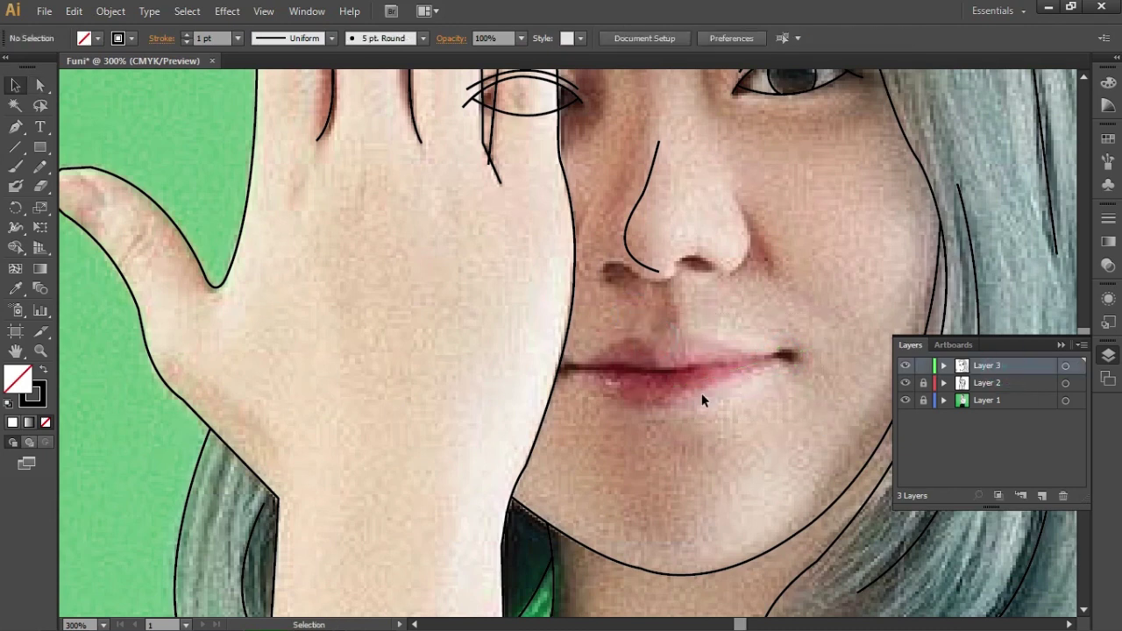
Draw a new gently curved mouth line across the lips
drag(568, 366, 719, 372)
ctrl+click(611, 383)
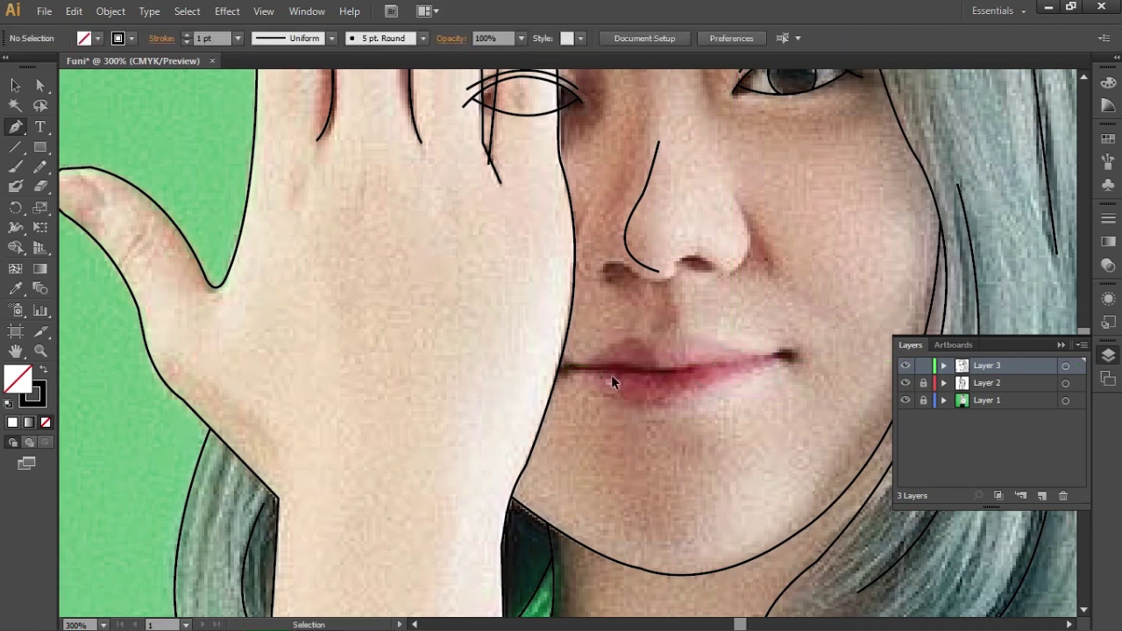
drag(611, 370, 715, 372)
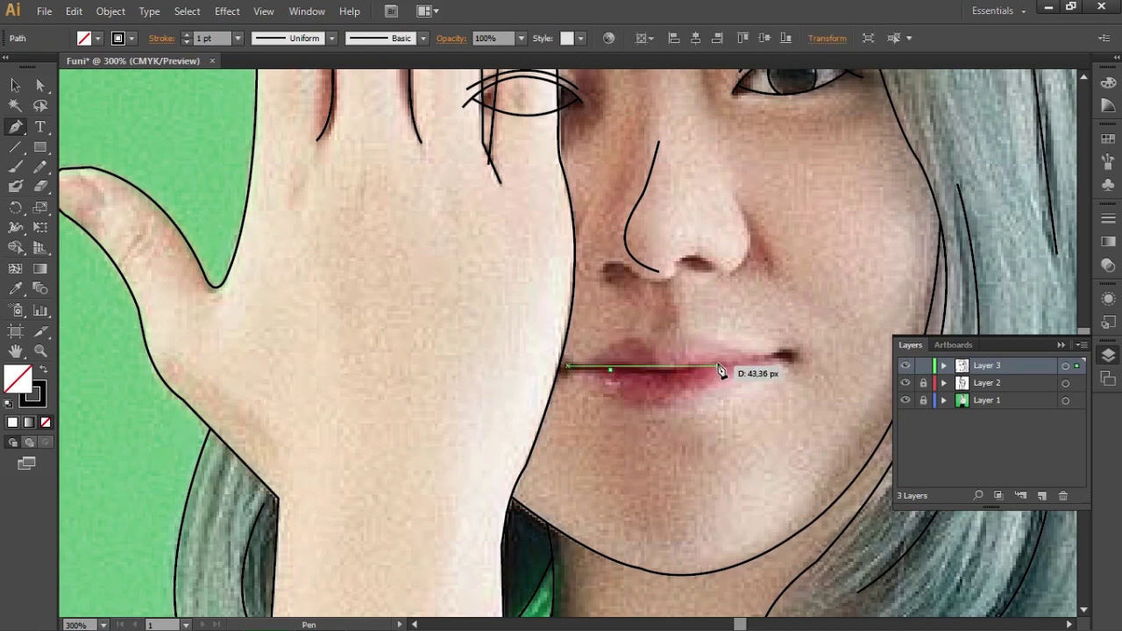
ctrl+click(693, 439)
Add a short curve beneath the lower lip and hide the photo
drag(642, 453, 706, 458)
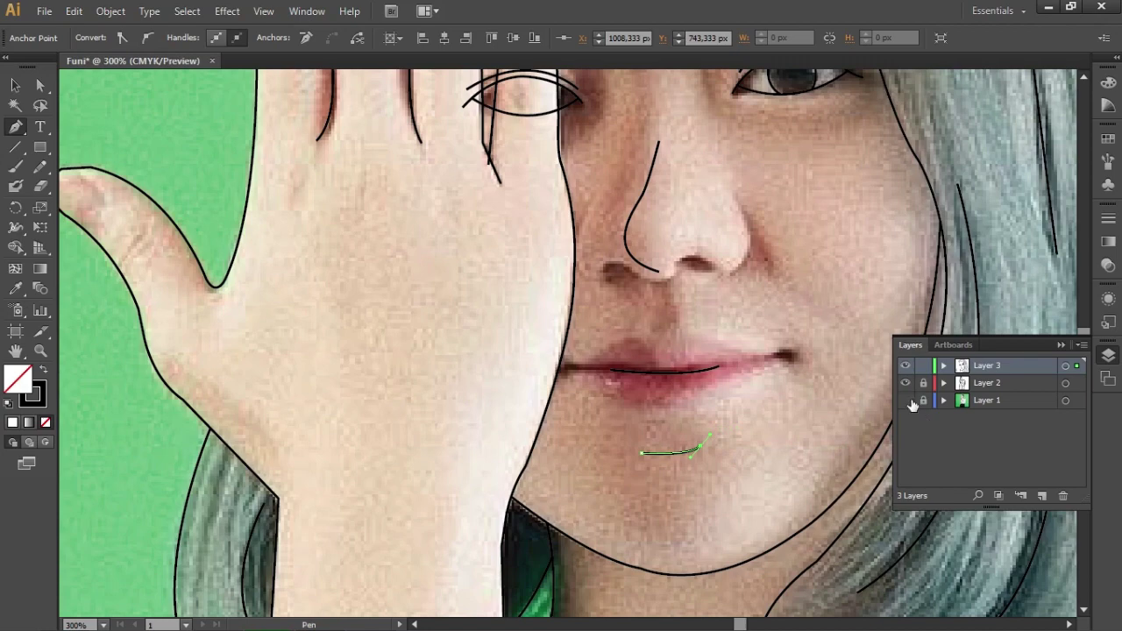
click(905, 400)
key(ctrl+minus)
key(ctrl+minus)
key(ctrl+minus)
ctrl+click(835, 434)
Zoom out, center the whole figure, and deselect everything
key(ctrl+minus)
key(ctrl+minus)
key(ctrl+plus)
key(ctrl+plus)
key(ctrl+plus)
key(ctrl+plus)
key(ctrl+minus)
key(ctrl+minus)
drag(605, 504, 605, 389)
key(ctrl+minus)
key(ctrl+minus)
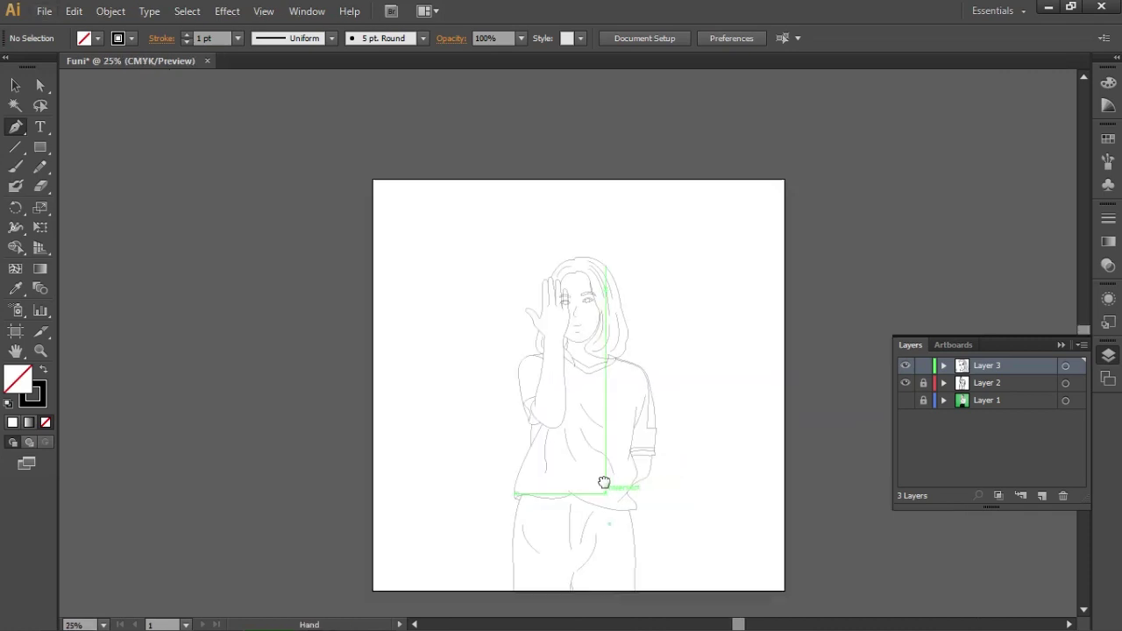
key(v)
click(163, 265)
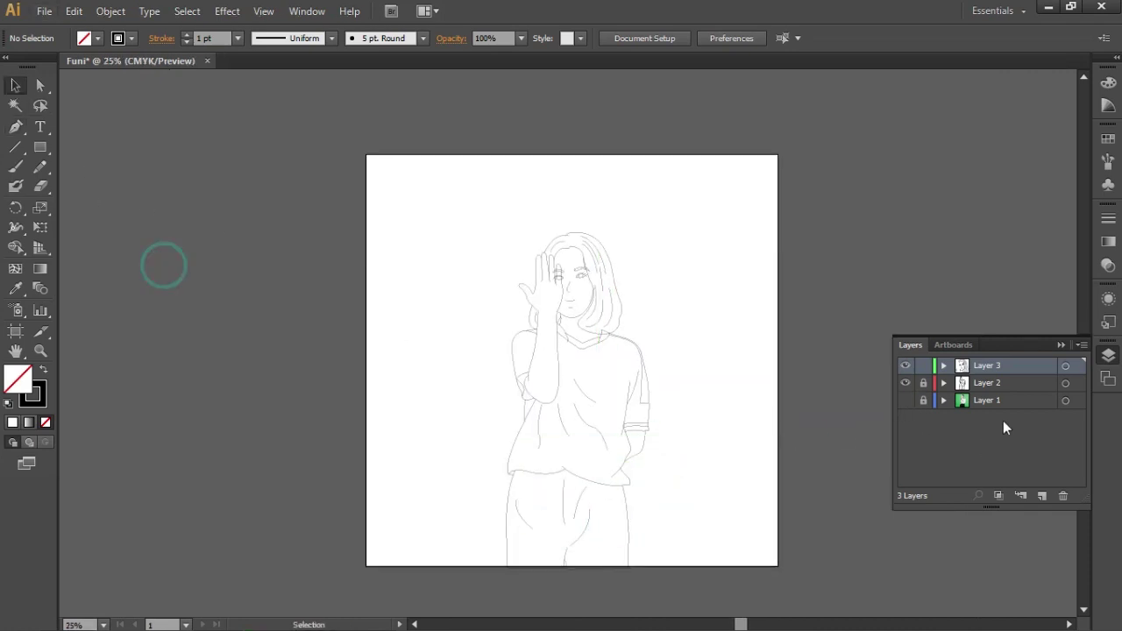
Select the eye and hair lines and Shape Builder-erase eye-line tips around the hair strands
scroll(557, 274, up, 4)
scroll(613, 267, up, 1)
scroll(671, 258, up, 3)
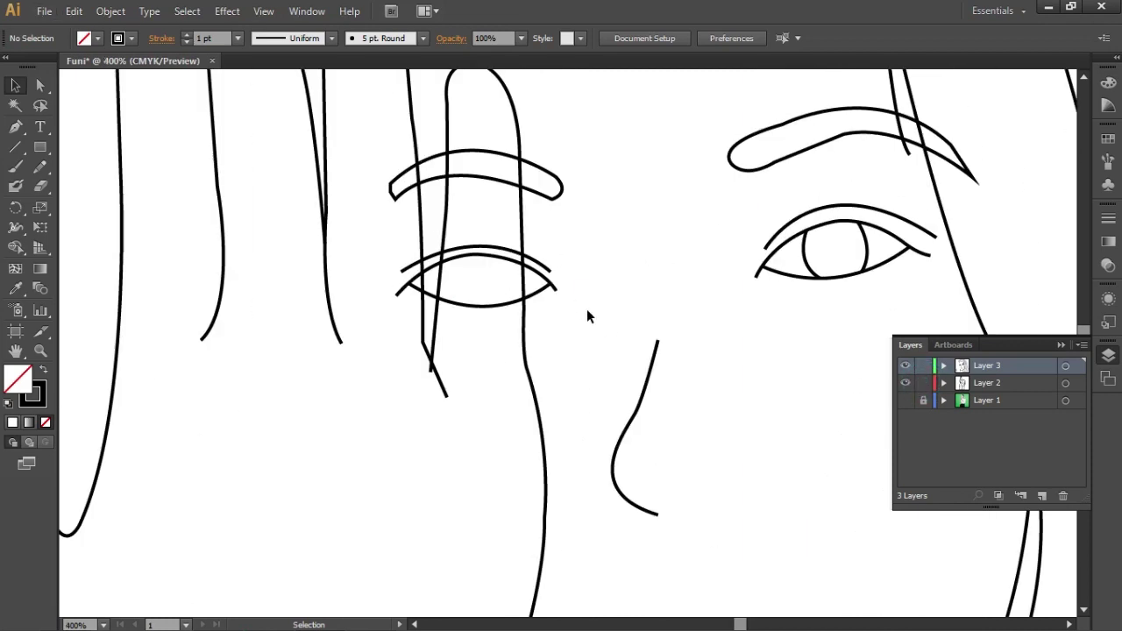
drag(588, 310, 372, 147)
key(shift+m)
scroll(417, 264, up, 2)
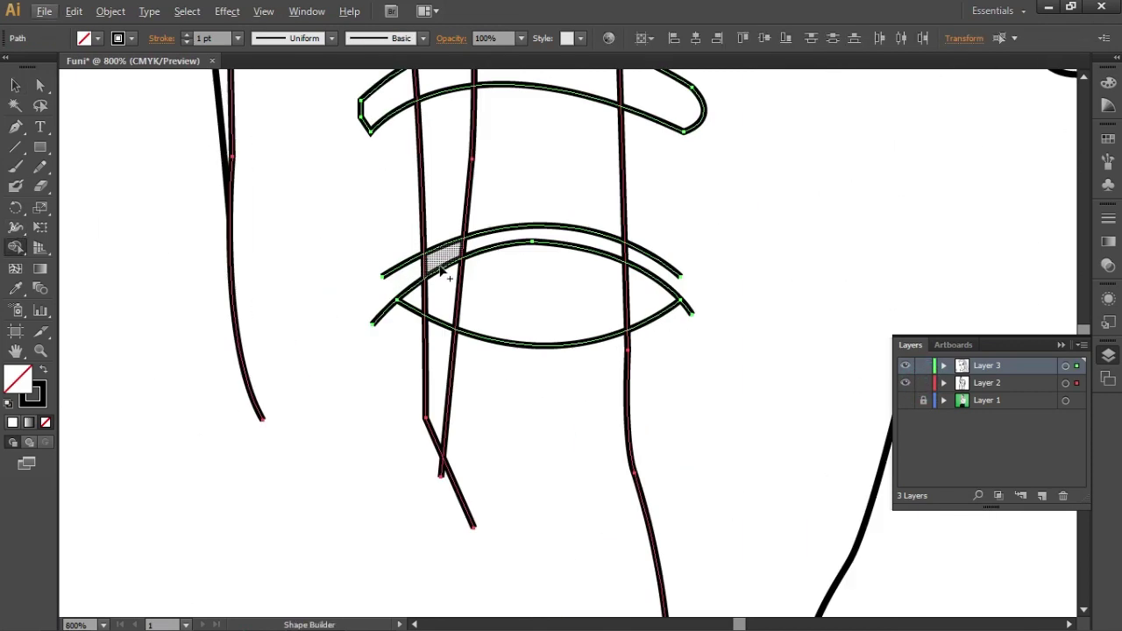
mouse_move(367, 248)
mouse_down()
mouse_move(410, 318)
mouse_move(385, 323)
mouse_up()
drag(538, 210, 527, 377)
Erase further overlapping line segments, then deselect and make Layer 2 active
scroll(549, 303, up, 2)
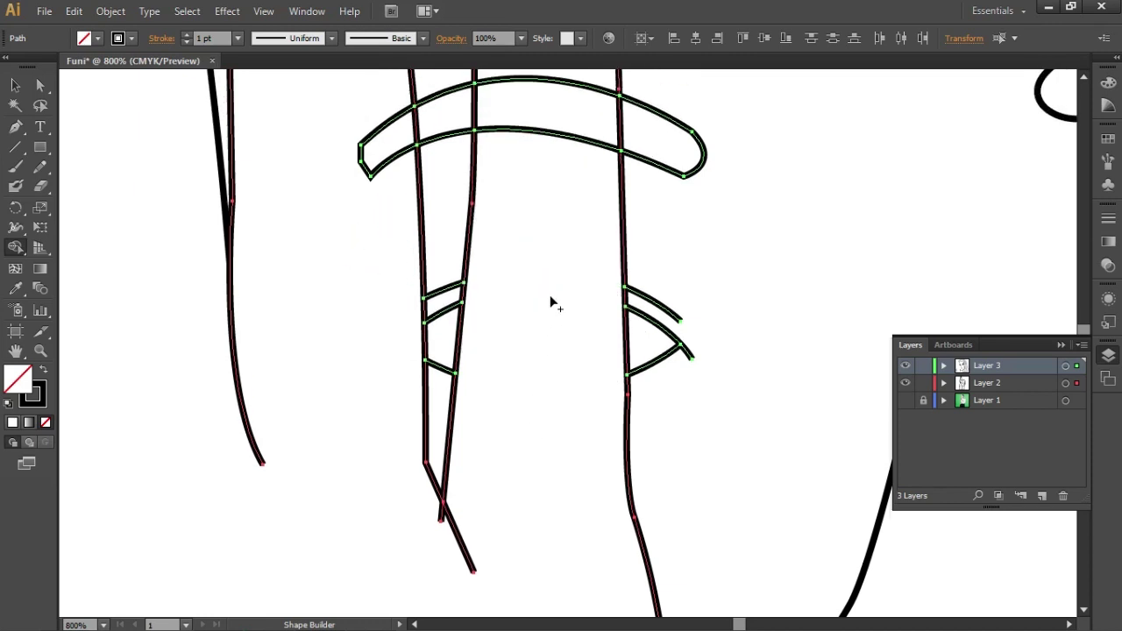
scroll(550, 302, up, 2)
drag(533, 106, 545, 219)
drag(376, 138, 394, 246)
click(15, 85)
click(636, 237)
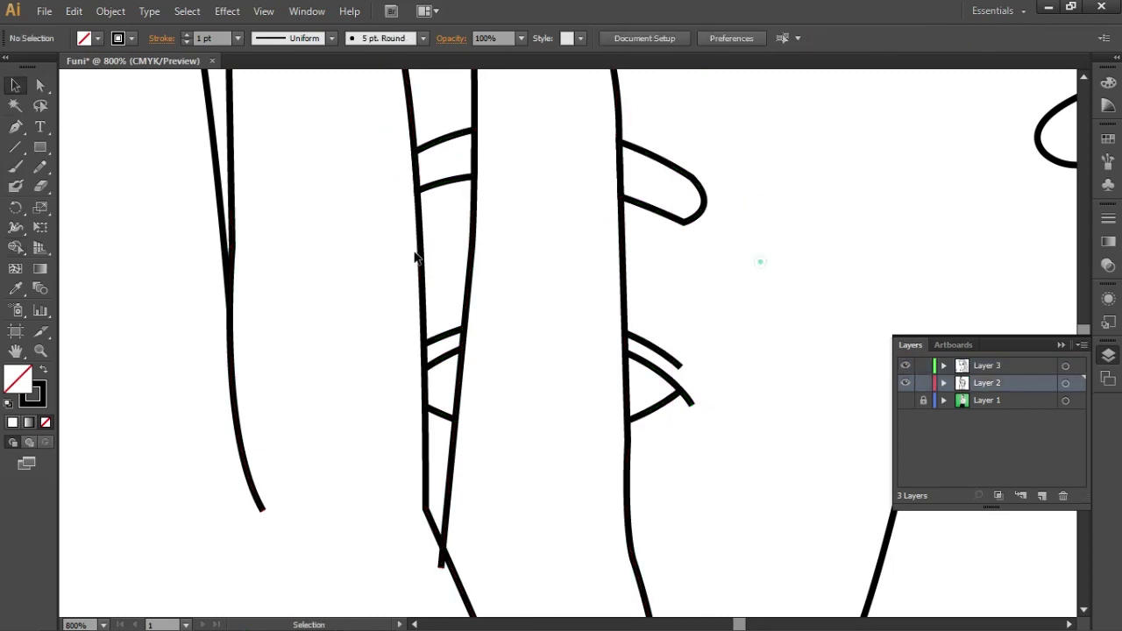
Delete the eyebrow tip overlapping the hair strand with Shape Builder
key(ctrl+minus)
key(ctrl+minus)
key(ctrl+minus)
key(ctrl+minus)
key(ctrl+minus)
key(ctrl+minus)
drag(815, 500, 511, 255)
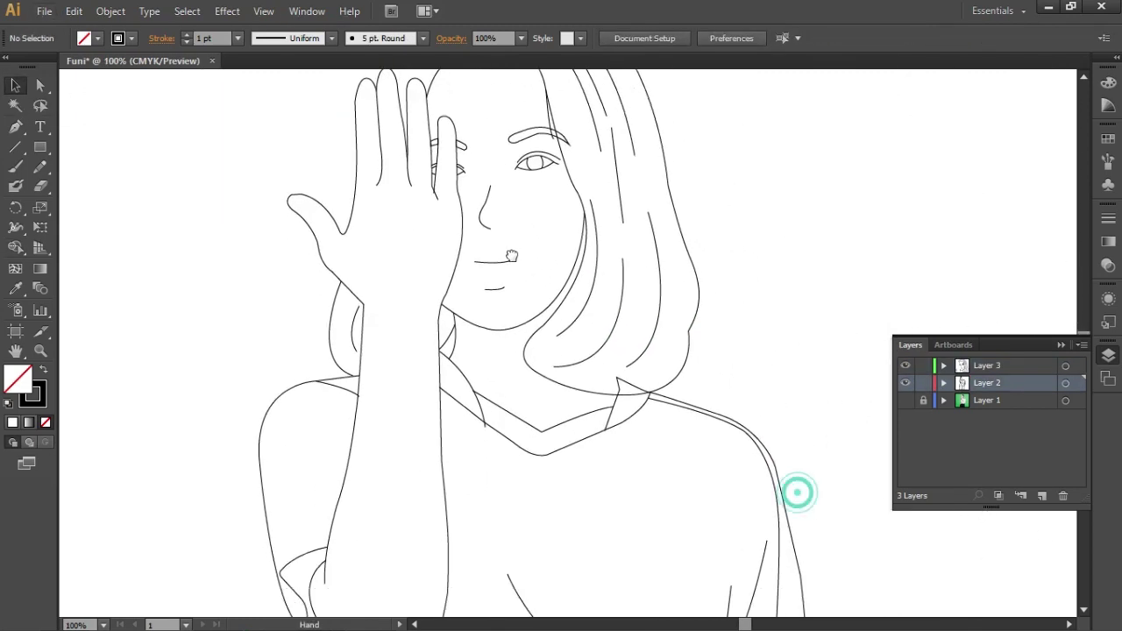
scroll(571, 170, up, 3)
scroll(561, 145, up, 3)
drag(444, 176, 554, 298)
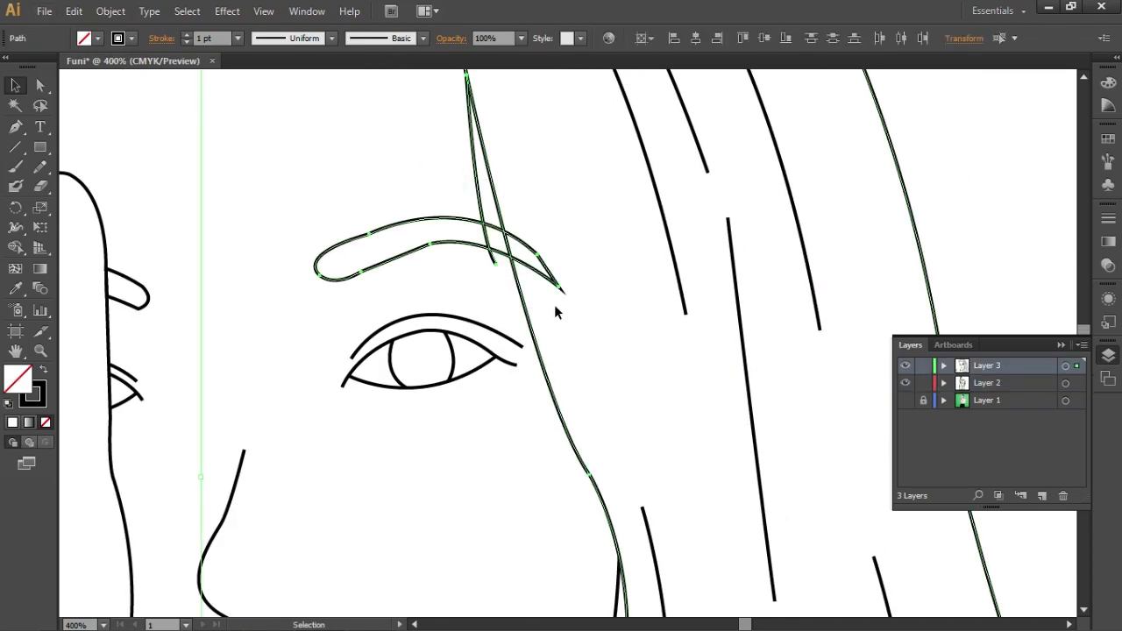
key(shift+m)
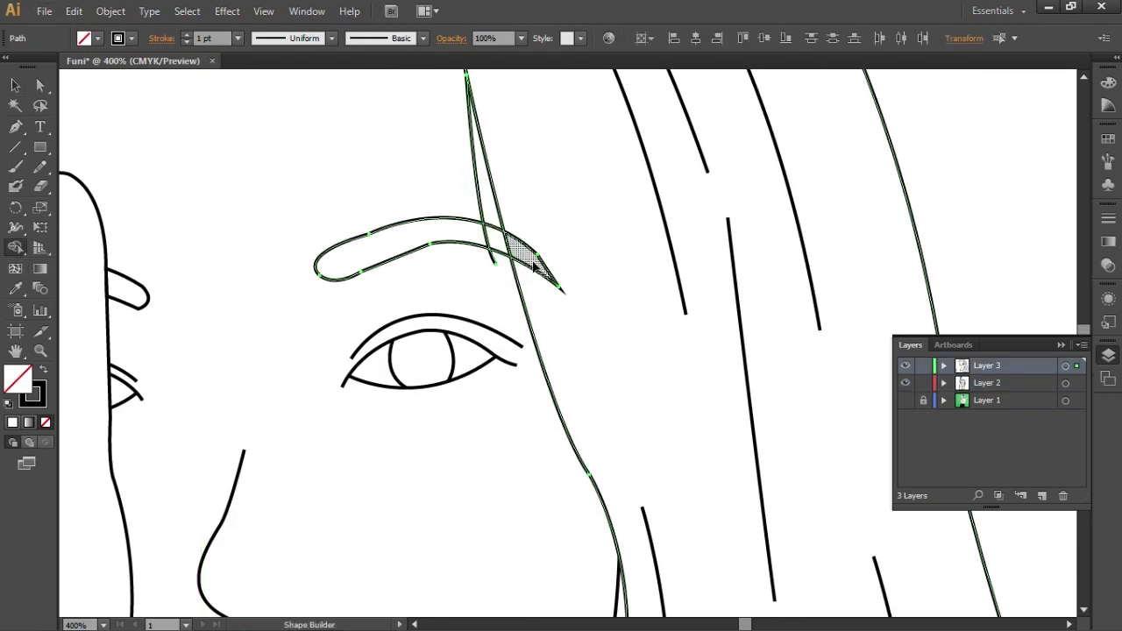
alt+click(526, 255)
click(172, 153)
scroll(173, 153, down, 3)
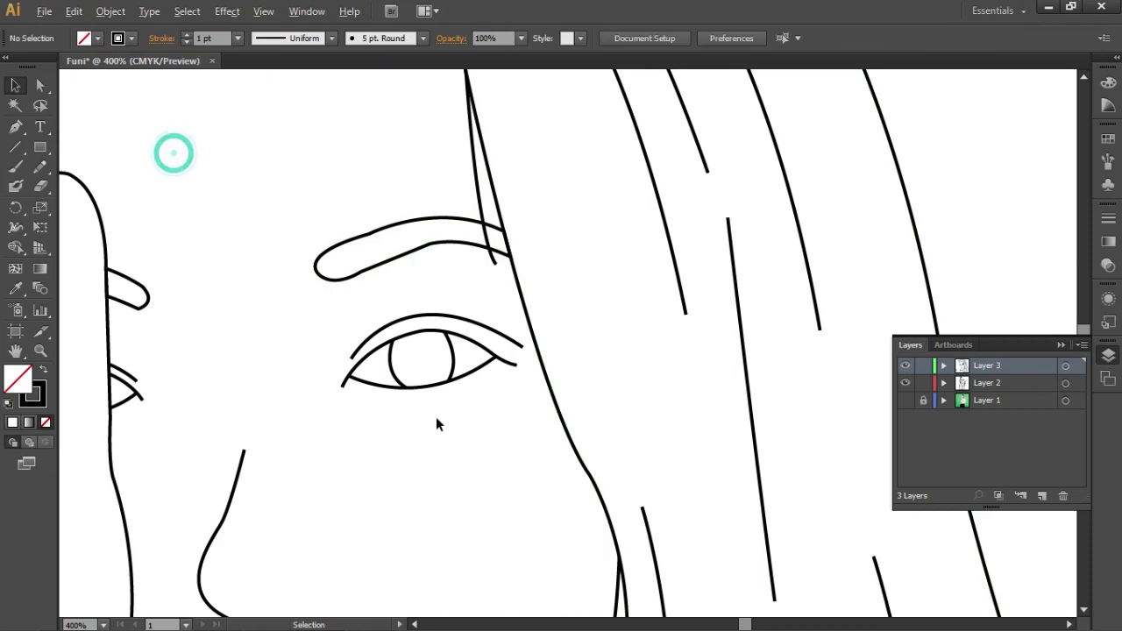
scroll(451, 483, down, 3)
scroll(371, 481, down, 3)
scroll(484, 513, down, 1)
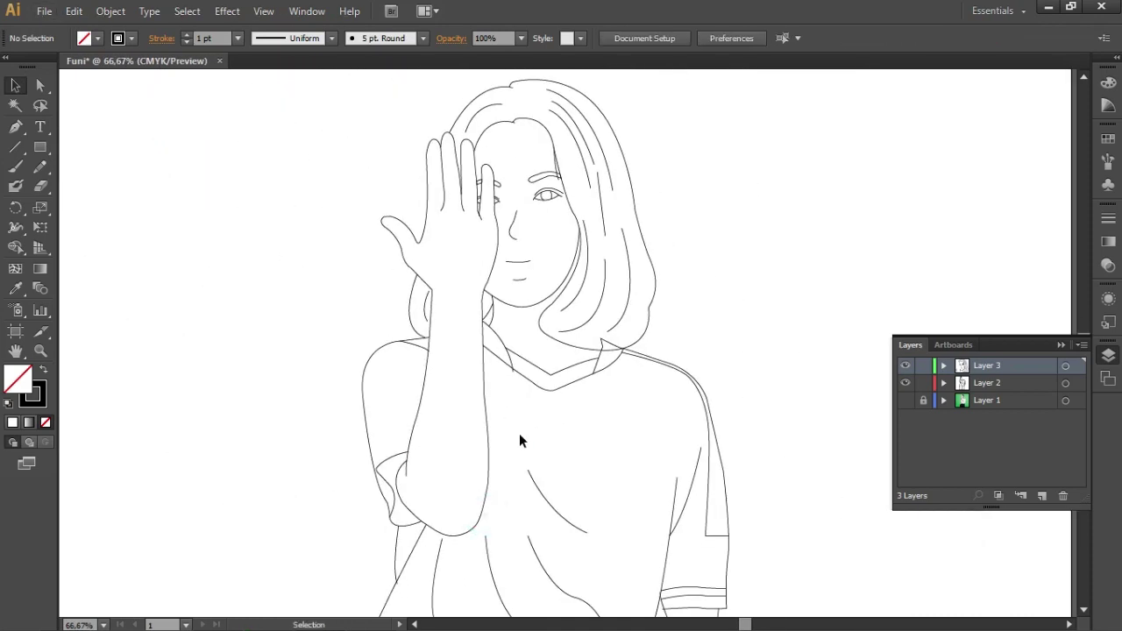
Toggle the reference photo layer repeatedly to compare the hair and collar outlines
click(905, 401)
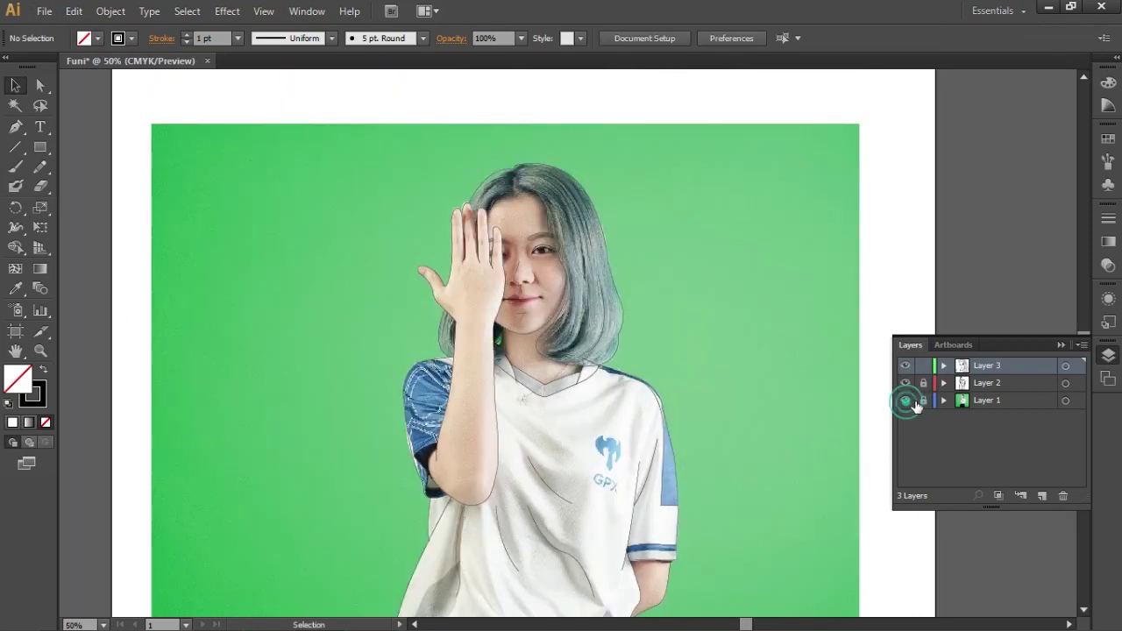
scroll(577, 437, down, 2)
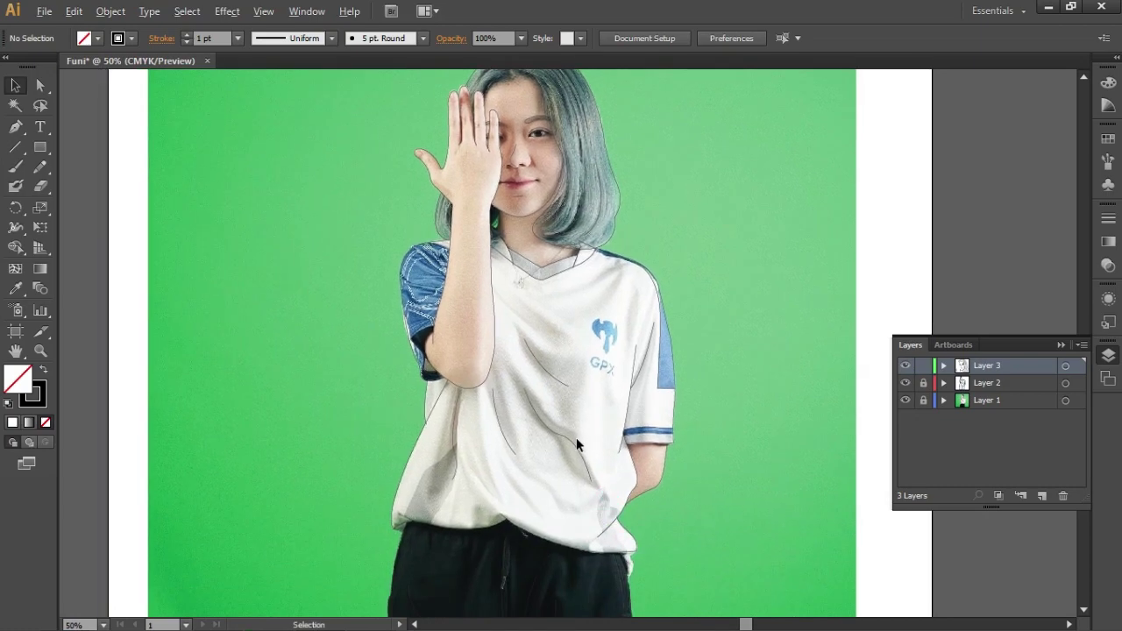
scroll(577, 438, up, 1)
scroll(577, 439, down, 1)
scroll(639, 333, up, 2)
scroll(701, 377, down, 2)
key(alt)
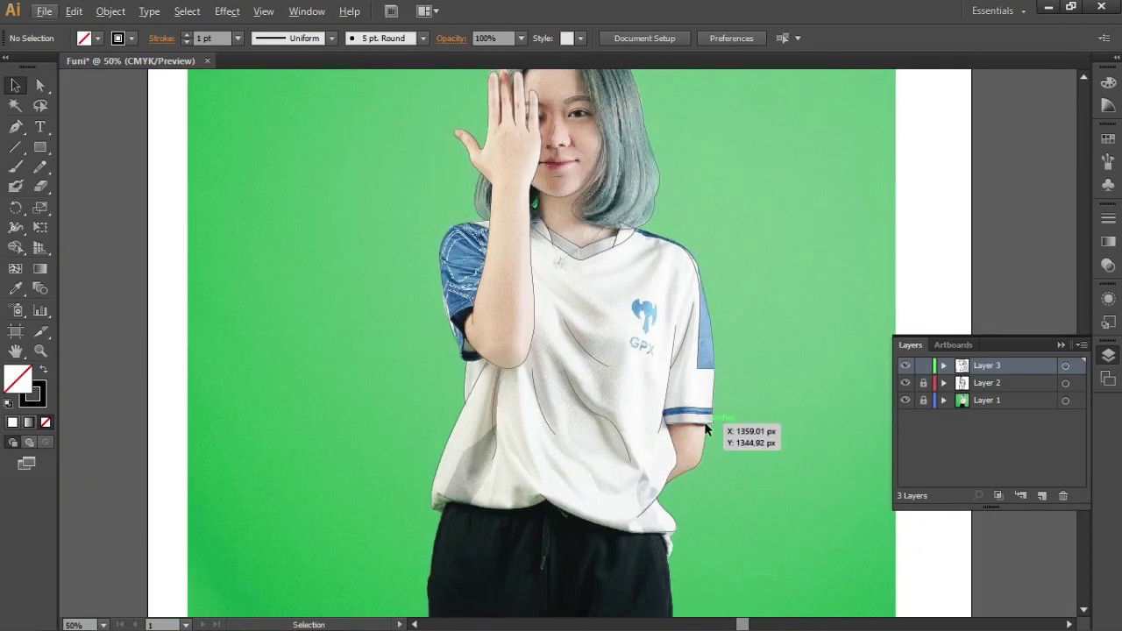
click(905, 400)
click(906, 399)
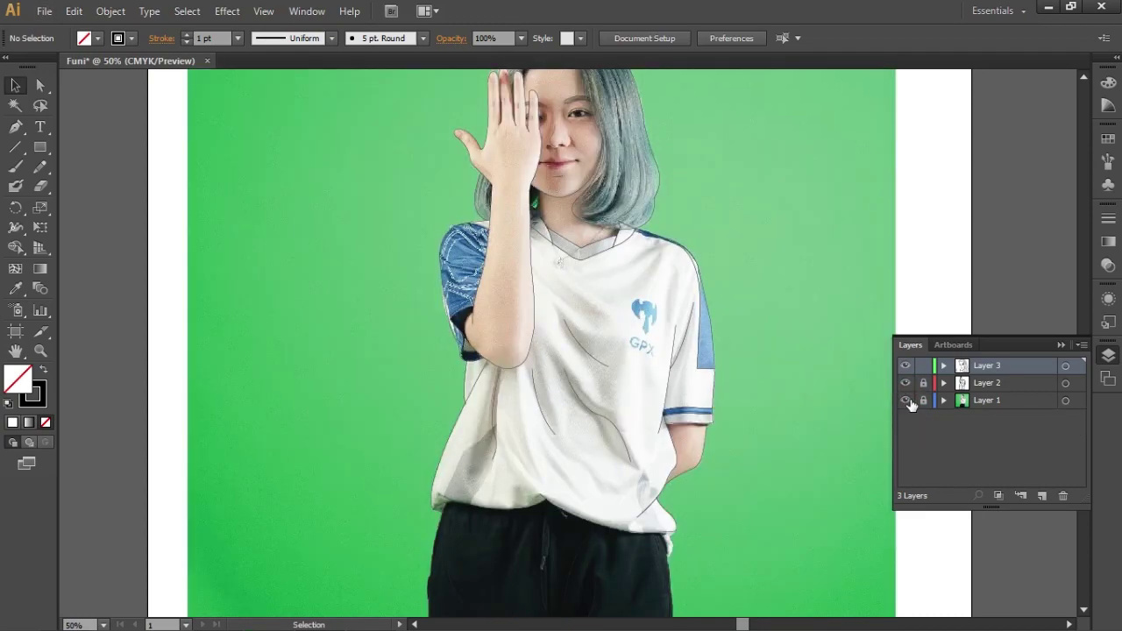
mouse_move(719, 311)
mouse_down()
mouse_move(736, 384)
mouse_move(726, 422)
mouse_up()
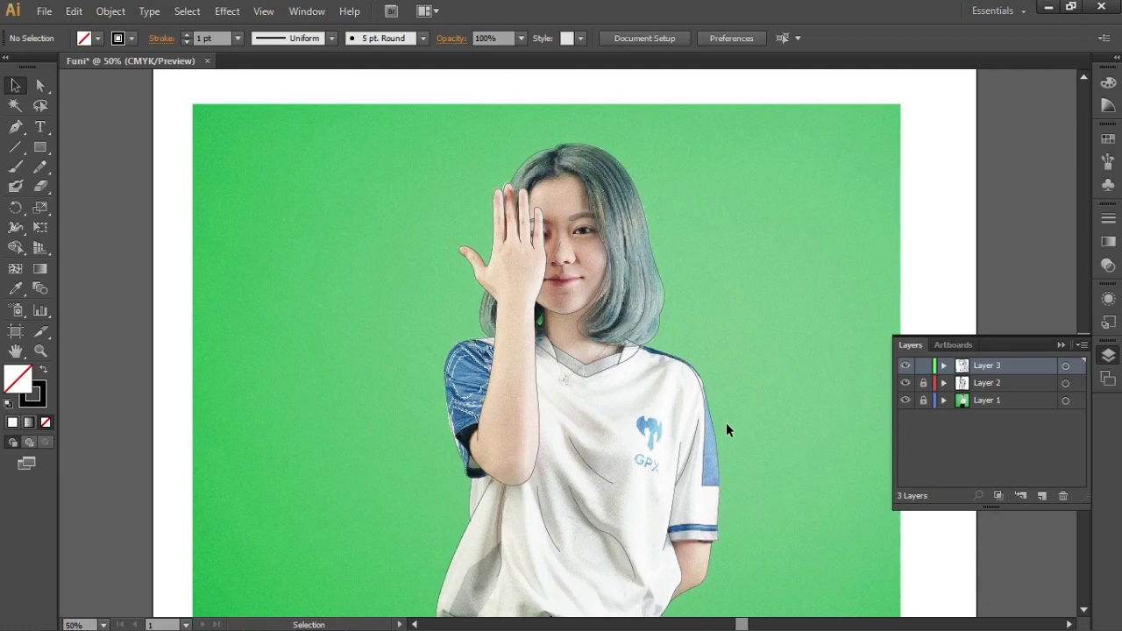
scroll(649, 526, down, 2)
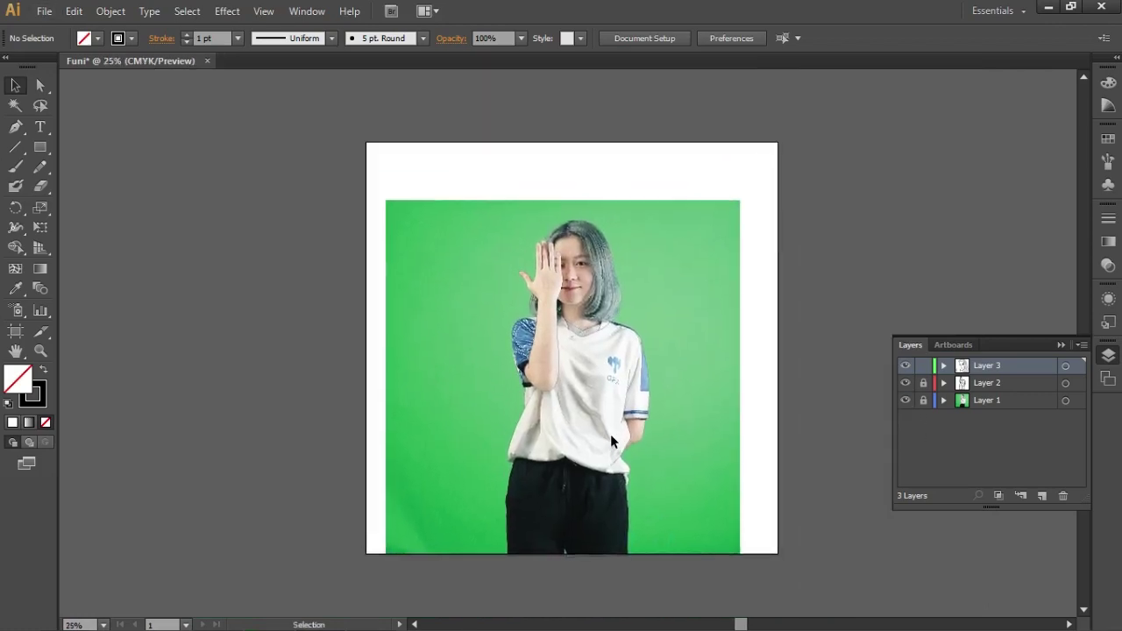
scroll(611, 441, up, 1)
click(904, 399)
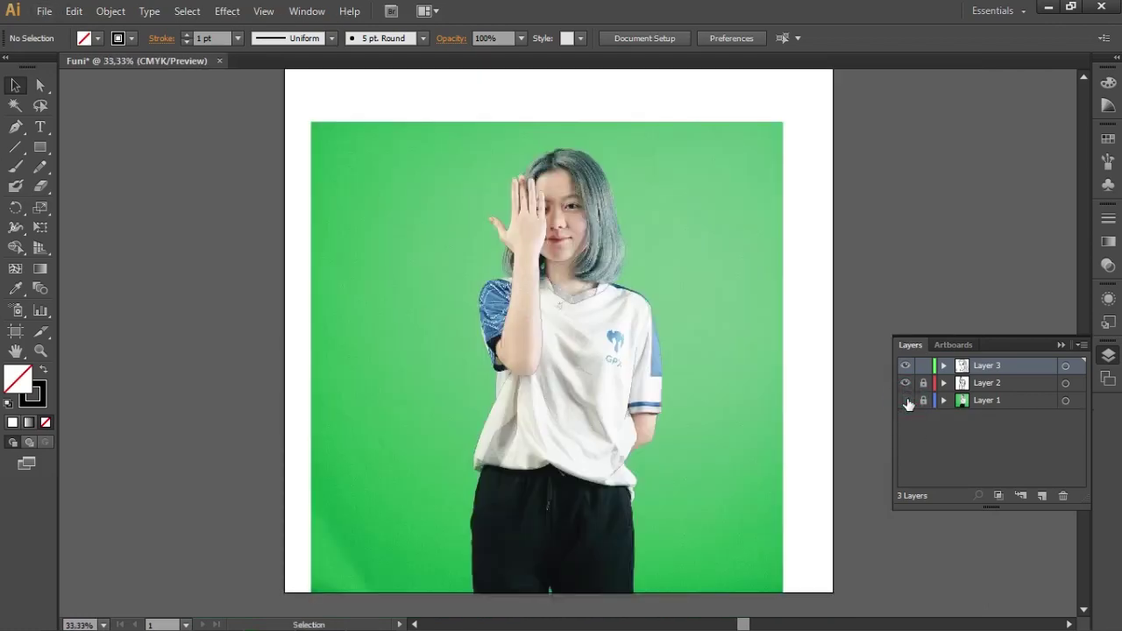
click(905, 400)
click(906, 399)
click(906, 400)
click(905, 400)
click(906, 400)
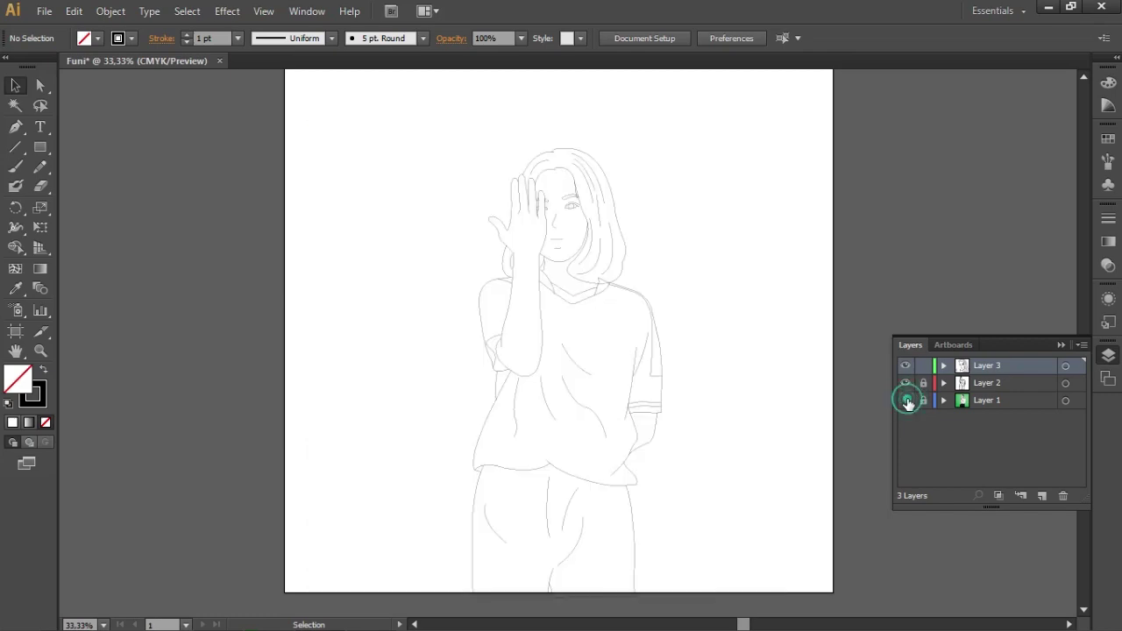
click(905, 399)
scroll(764, 383, down, 1)
click(905, 400)
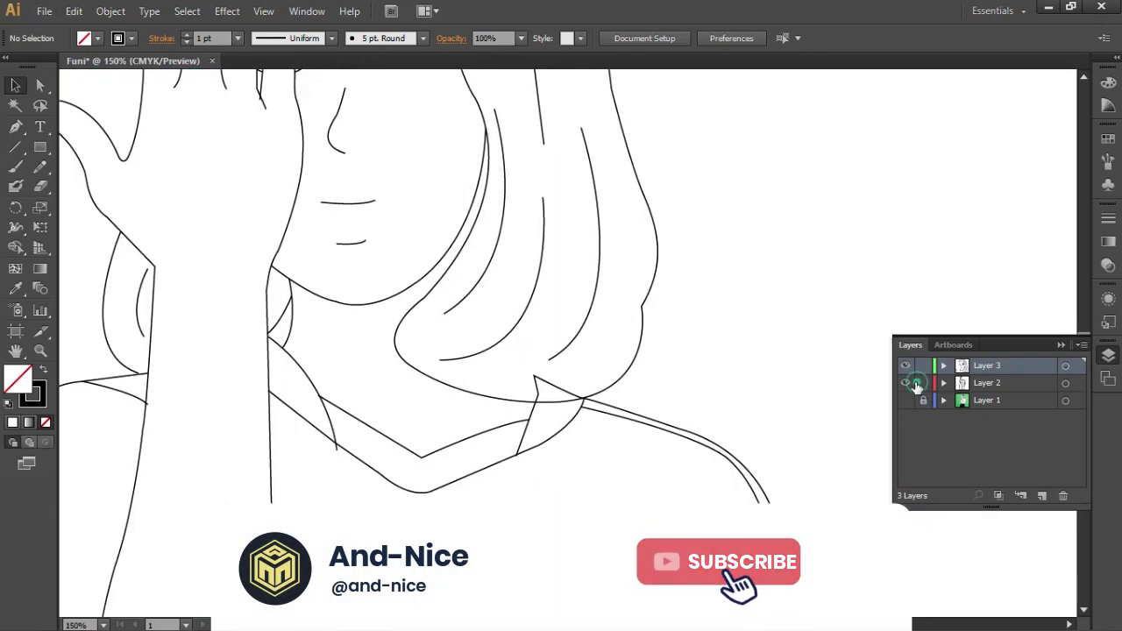
Delete the small triangle under the hair end with Shape Builder, then deselect
drag(477, 348, 640, 476)
key(shift+m)
click(545, 386)
alt+click(549, 390)
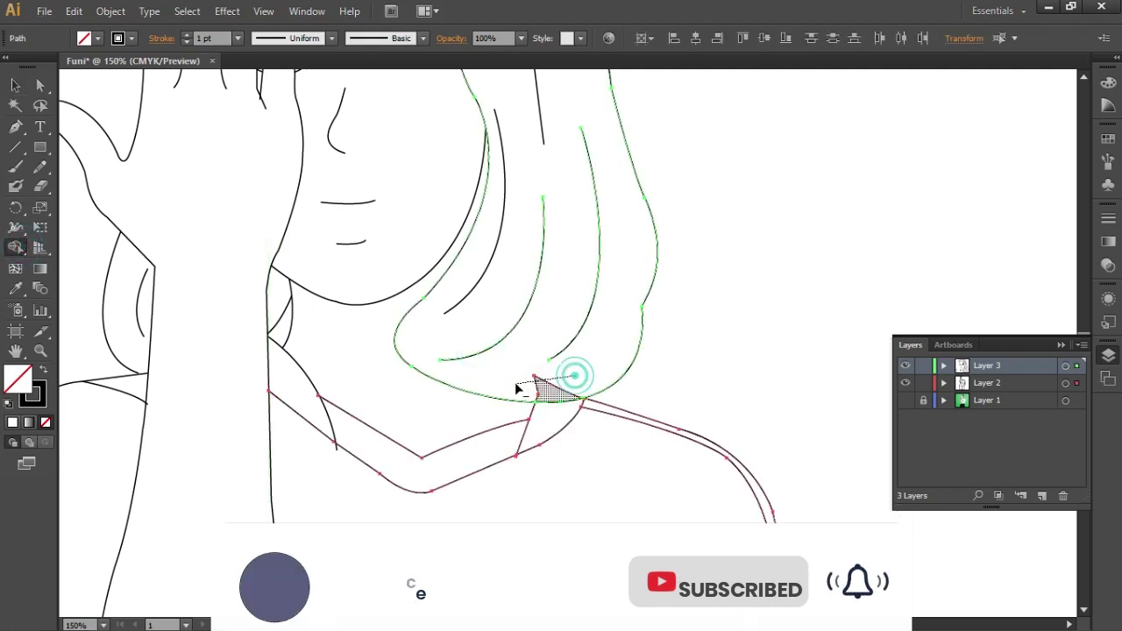
key(v)
click(724, 252)
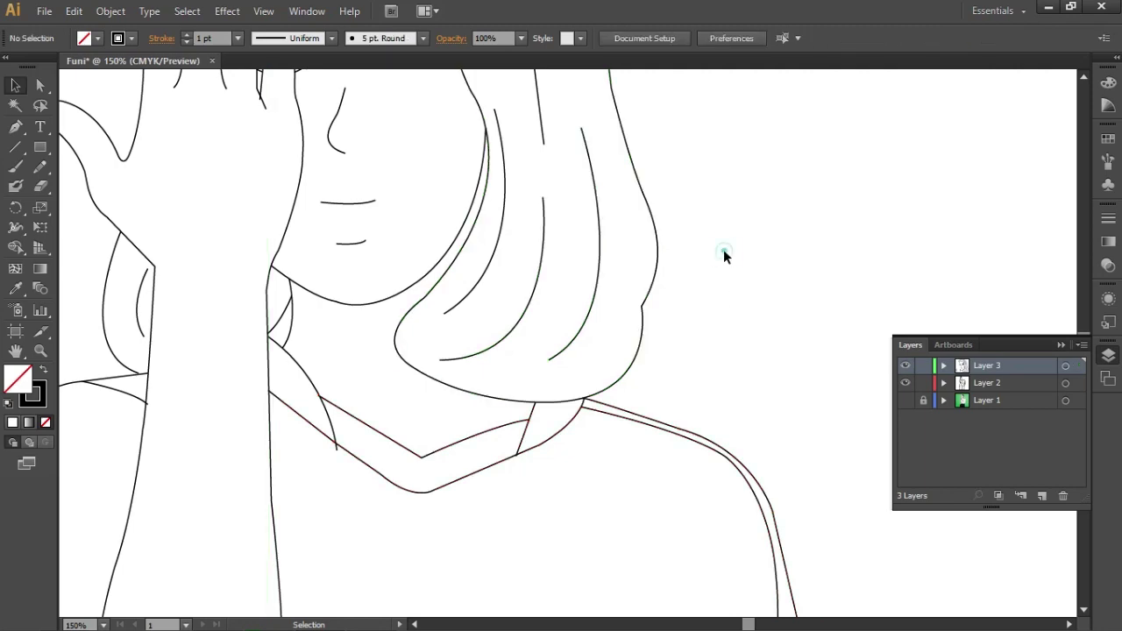
Show the reference photo layer and zoom in on the face and hair
key(ctrl+minus)
key(ctrl+minus)
key(ctrl+minus)
scroll(529, 520, down, 3)
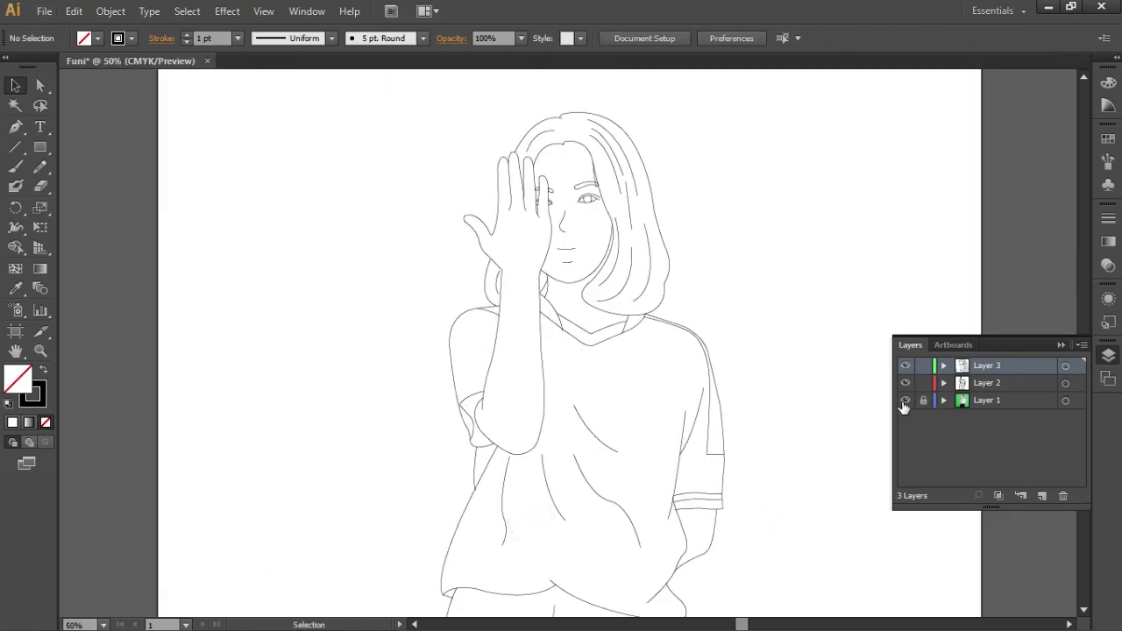
click(905, 400)
key(ctrl+minus)
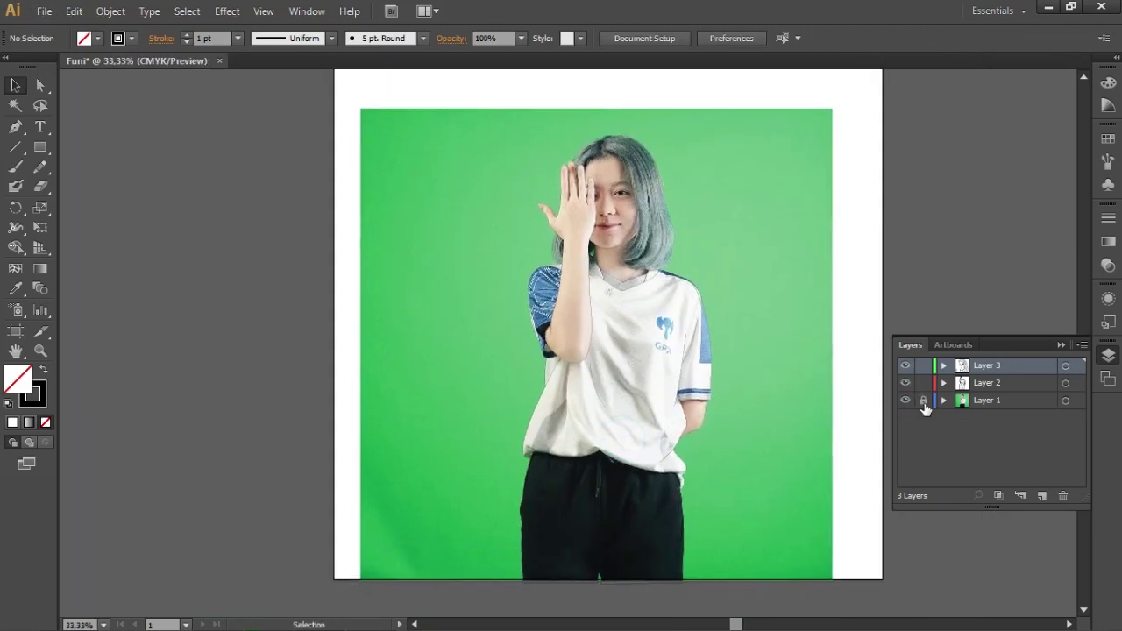
click(904, 399)
click(905, 399)
key(ctrl+plus)
key(ctrl+plus)
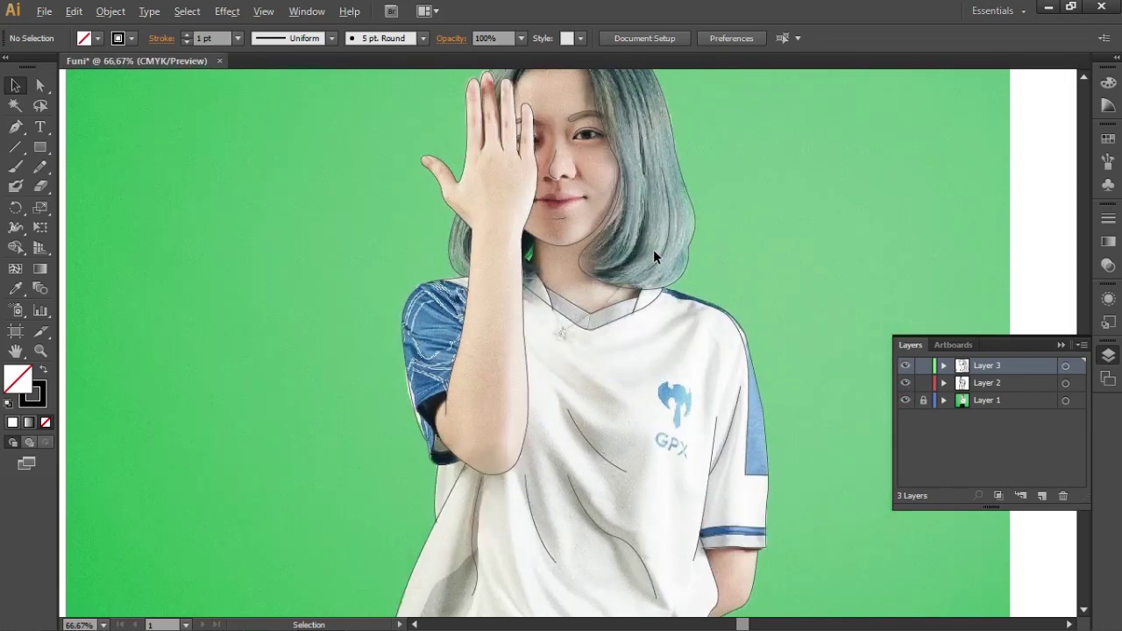
key(ctrl+plus)
key(ctrl+plus)
Pull a jaw anchor down the face edge and delete the anchor where jaw meets hair
click(611, 228)
scroll(611, 223, up, 1)
key(a)
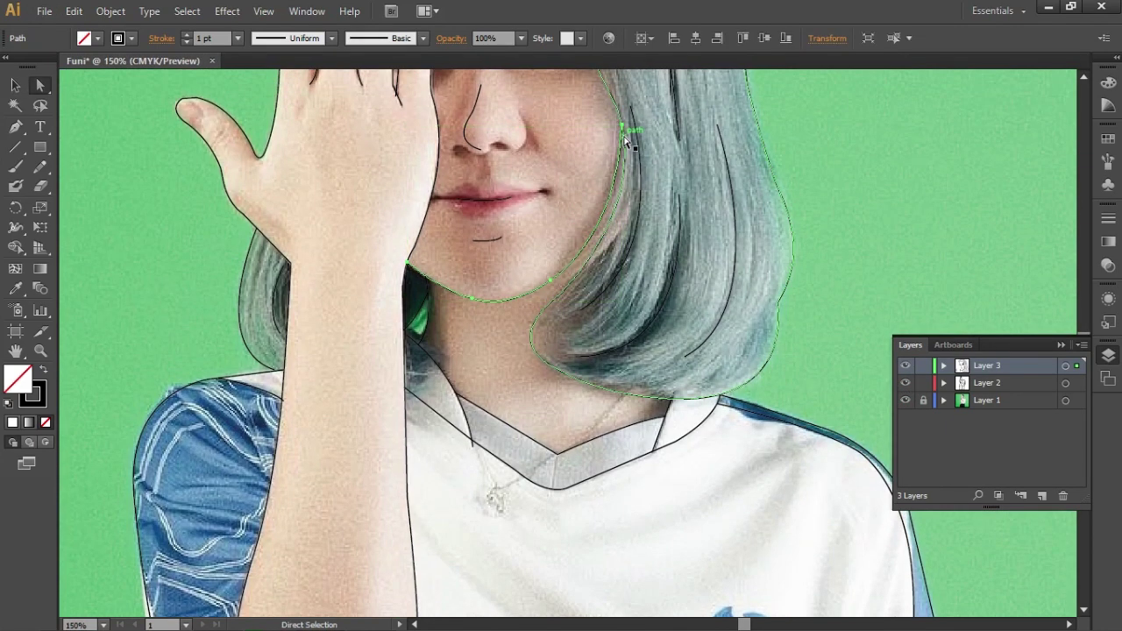
drag(622, 126, 628, 182)
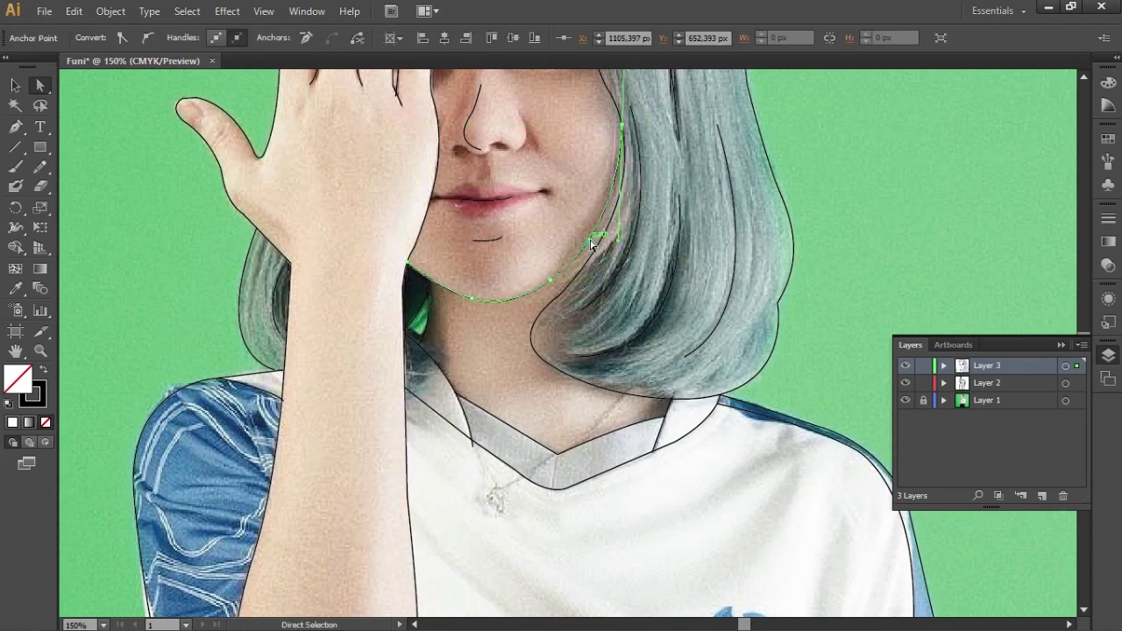
click(622, 125)
key(Delete)
Nudge the jaw's end anchor onto the hair edge, extend the curve, and hide the photo
key(p)
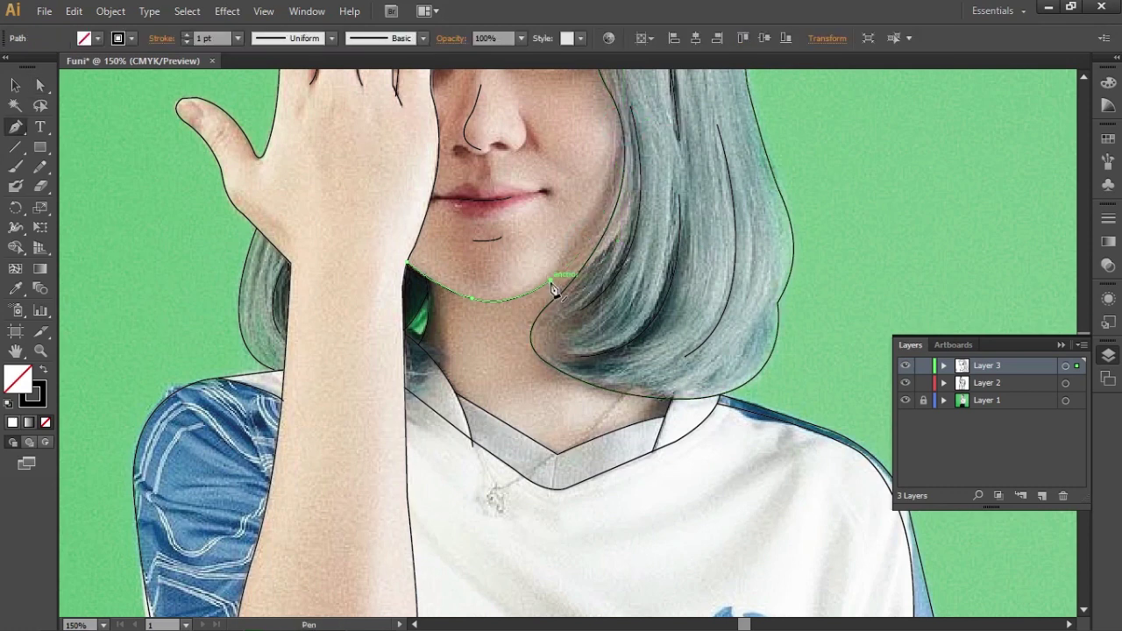
key(a)
click(551, 282)
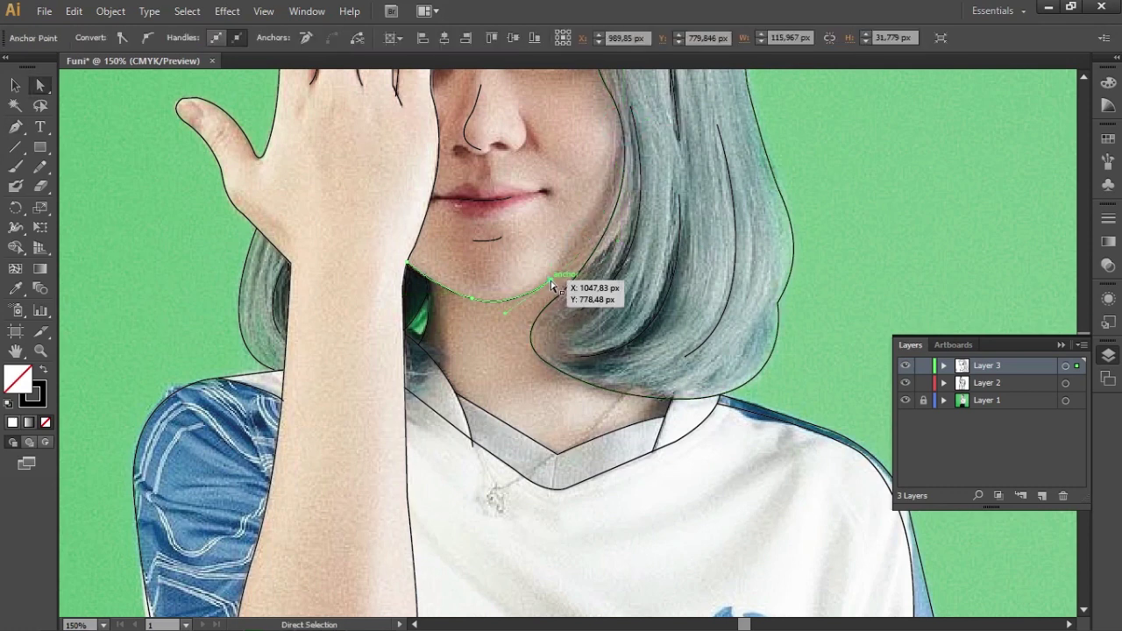
drag(552, 283, 564, 285)
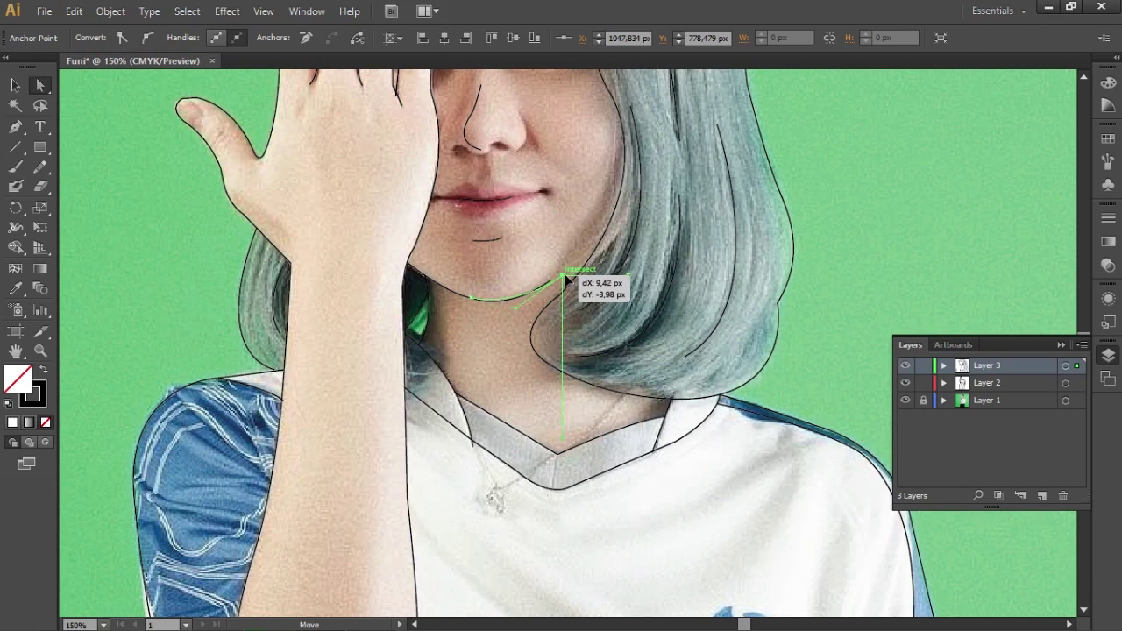
key(p)
mouse_move(595, 253)
mouse_down()
mouse_move(592, 266)
mouse_move(591, 256)
mouse_up()
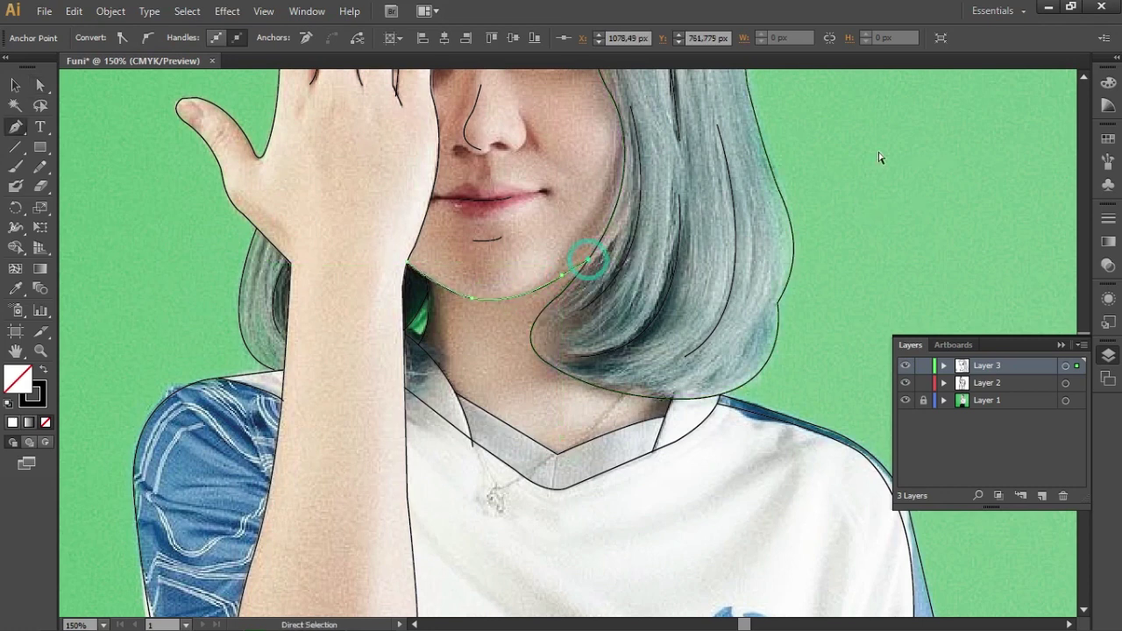
ctrl+click(877, 154)
click(905, 400)
scroll(603, 438, down, 3)
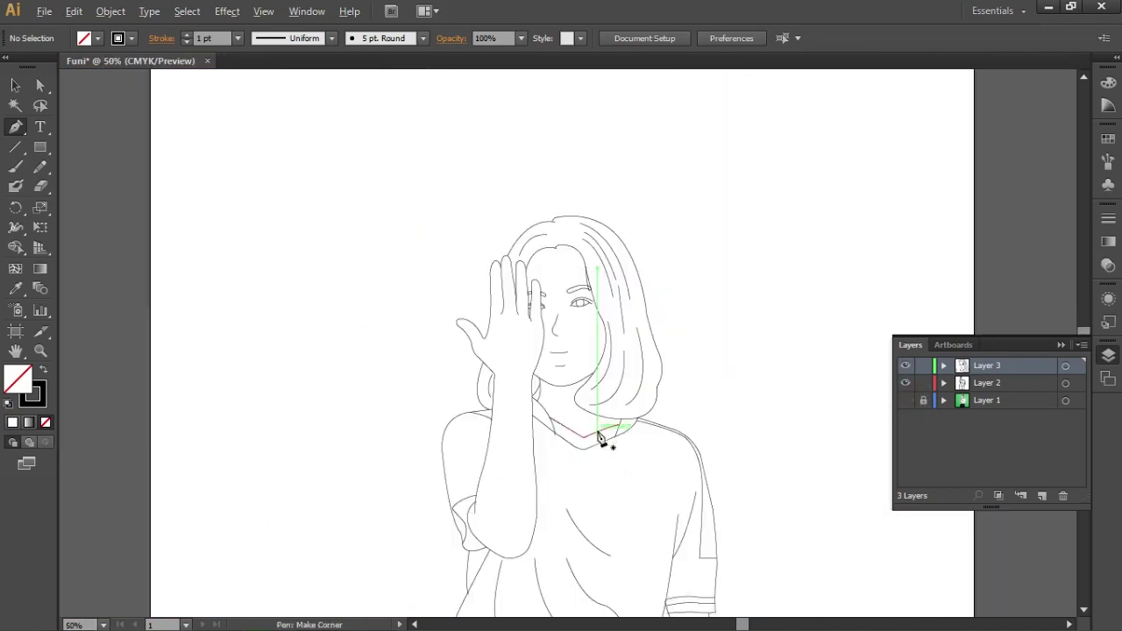
Draw a new curve from the hair path down along the hair
scroll(601, 351, up, 1)
scroll(613, 277, up, 2)
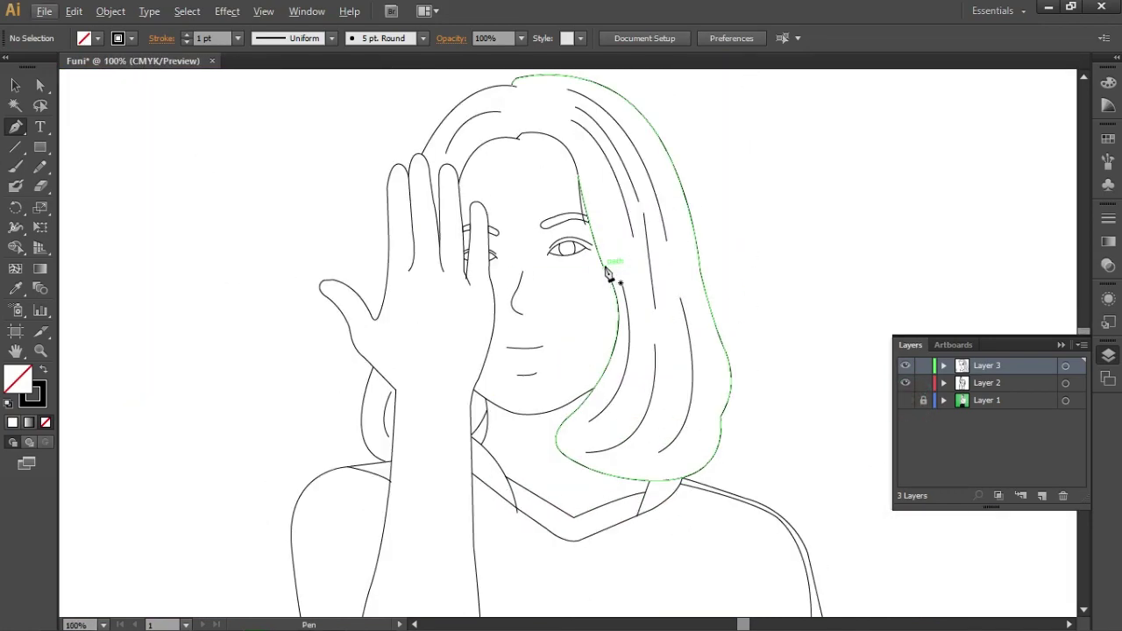
scroll(609, 276, up, 1)
drag(607, 271, 607, 385)
drag(583, 498, 517, 616)
Trace a four-point strand line down the right hair edge and deselect it
scroll(709, 483, down, 1)
scroll(807, 293, down, 1)
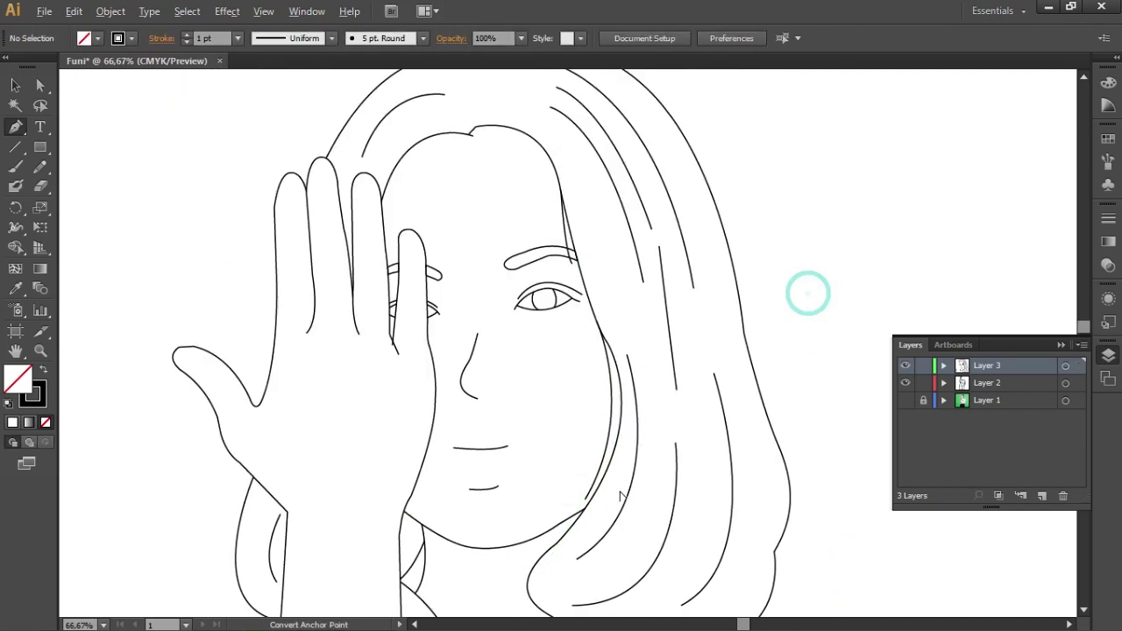
scroll(641, 538, down, 1)
scroll(639, 313, up, 2)
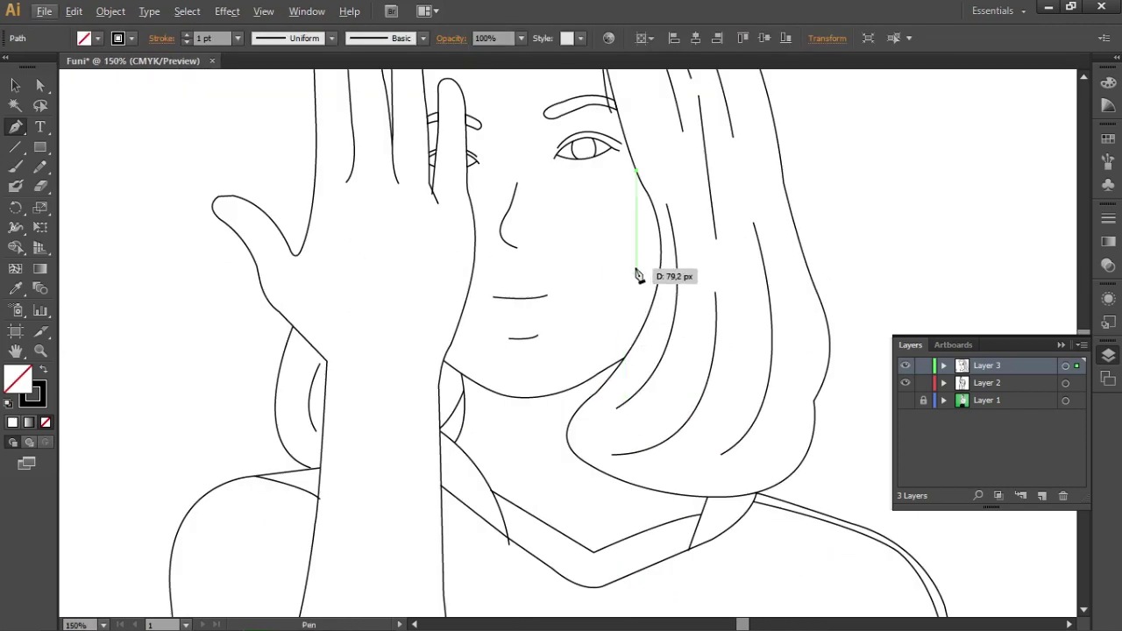
ctrl+click(636, 219)
click(640, 185)
click(620, 349)
click(561, 439)
ctrl+click(929, 245)
Zoom out to the whole figure and show the reference photo again
scroll(876, 307, down, 3)
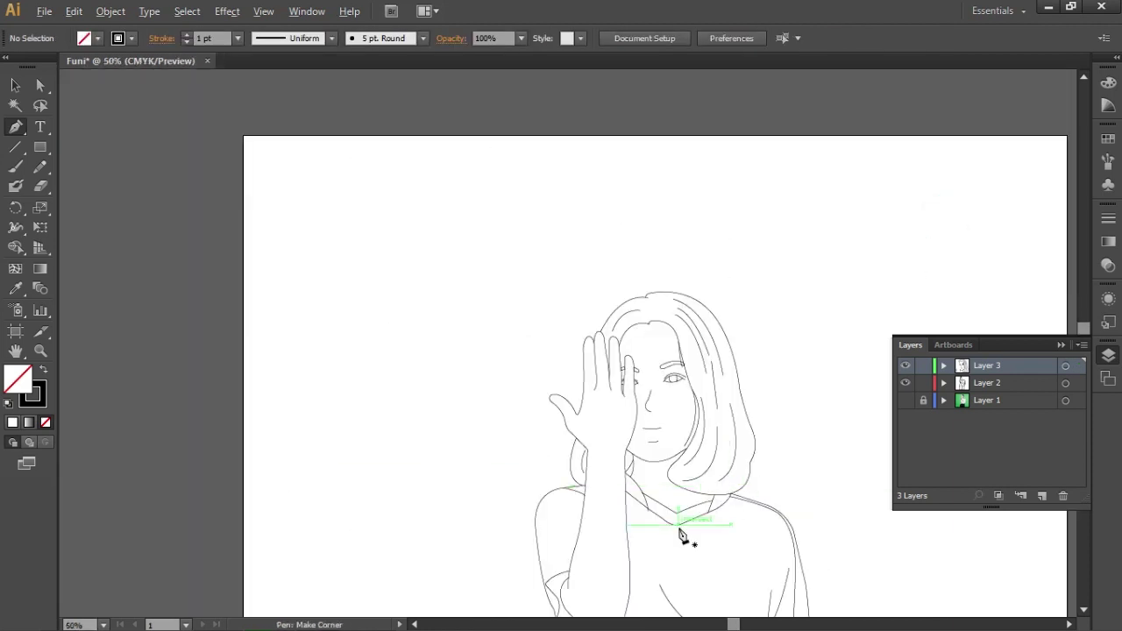
scroll(702, 456, up, 1)
scroll(771, 438, down, 1)
mouse_move(704, 398)
mouse_down()
mouse_move(654, 348)
mouse_move(668, 388)
mouse_up()
click(905, 399)
click(904, 400)
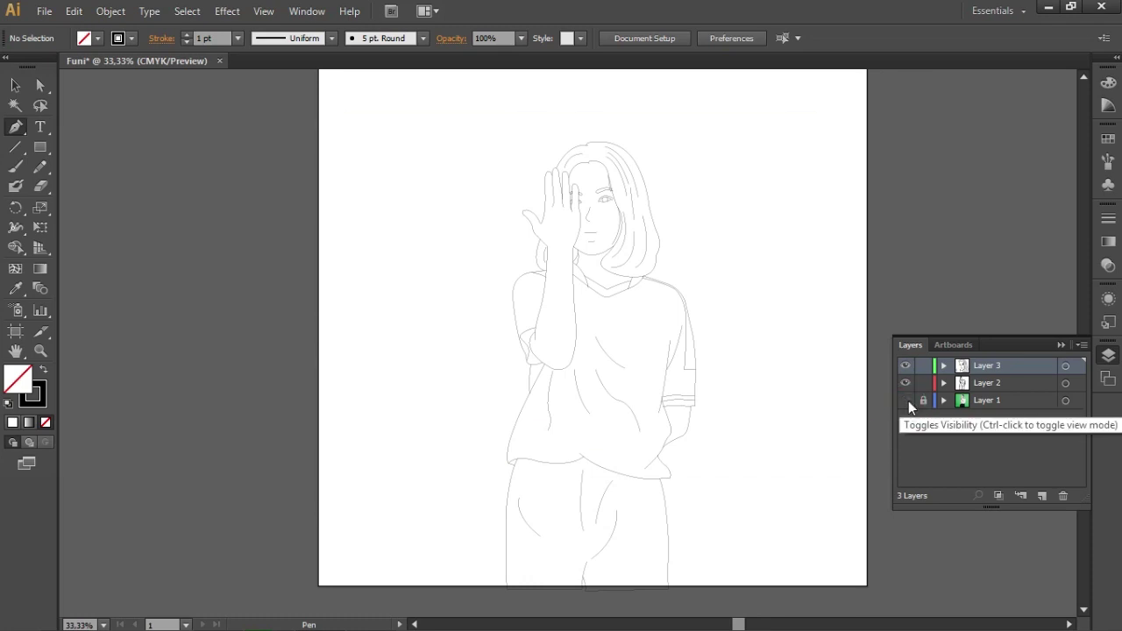
click(905, 399)
Lock the hair layer, create Layer 4, copy the body outlines onto it, and lock Layer 2
click(1014, 386)
click(923, 365)
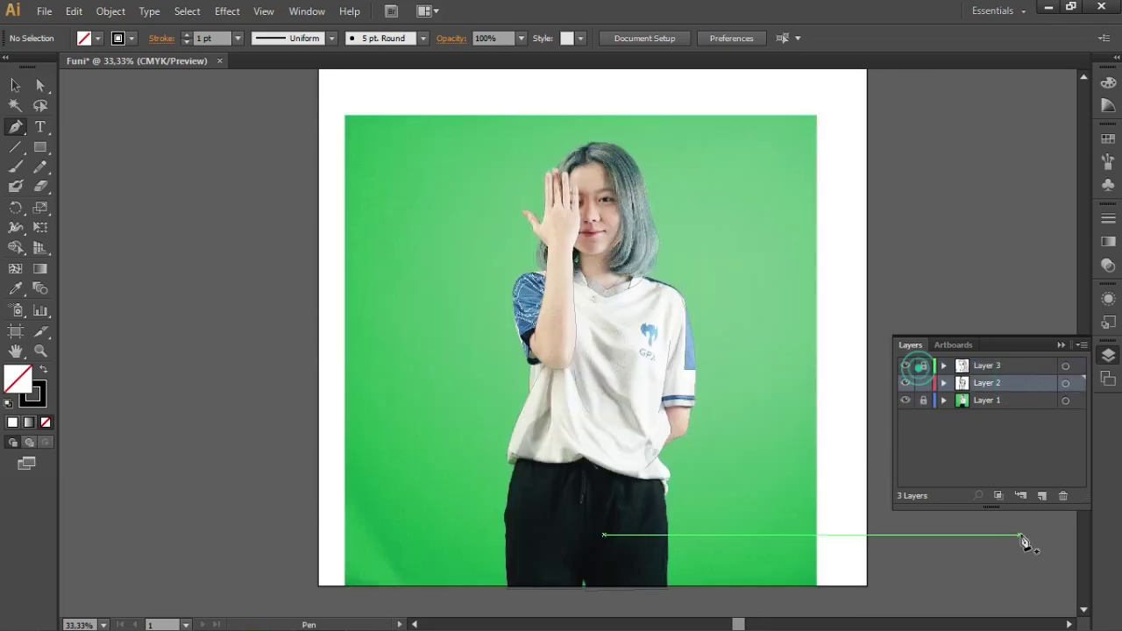
click(1077, 382)
click(1041, 496)
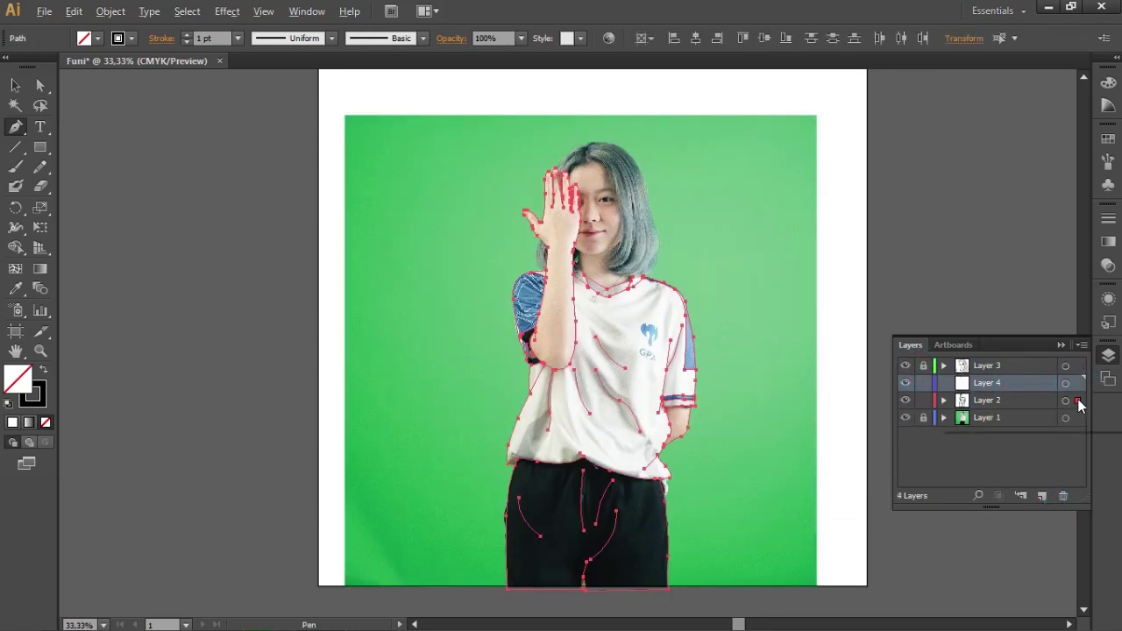
drag(1077, 393, 1078, 383)
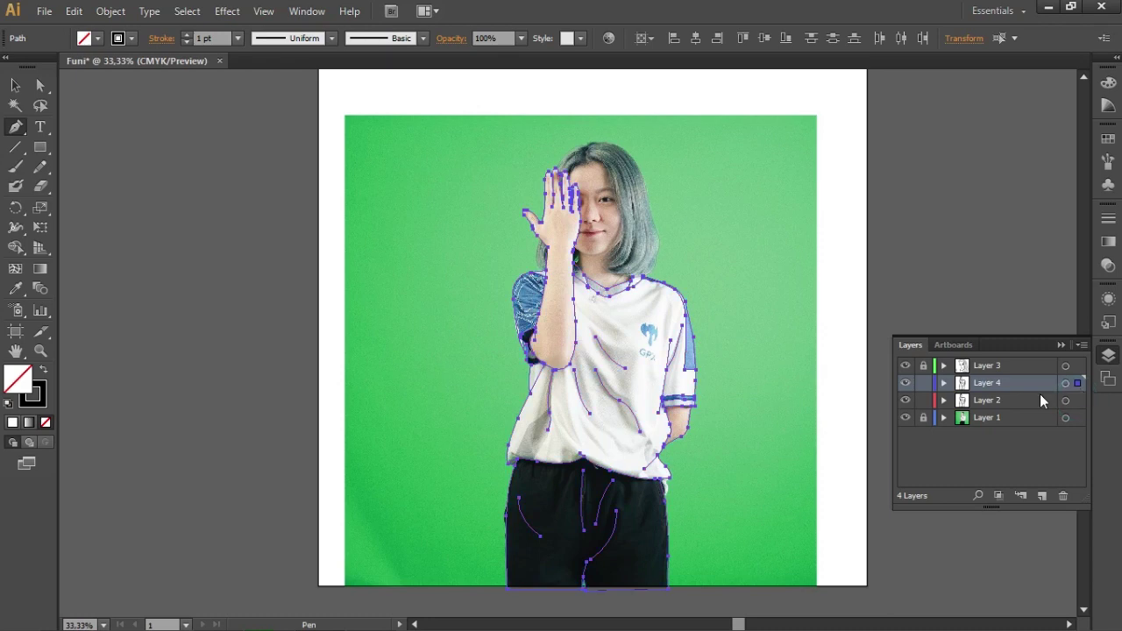
click(924, 386)
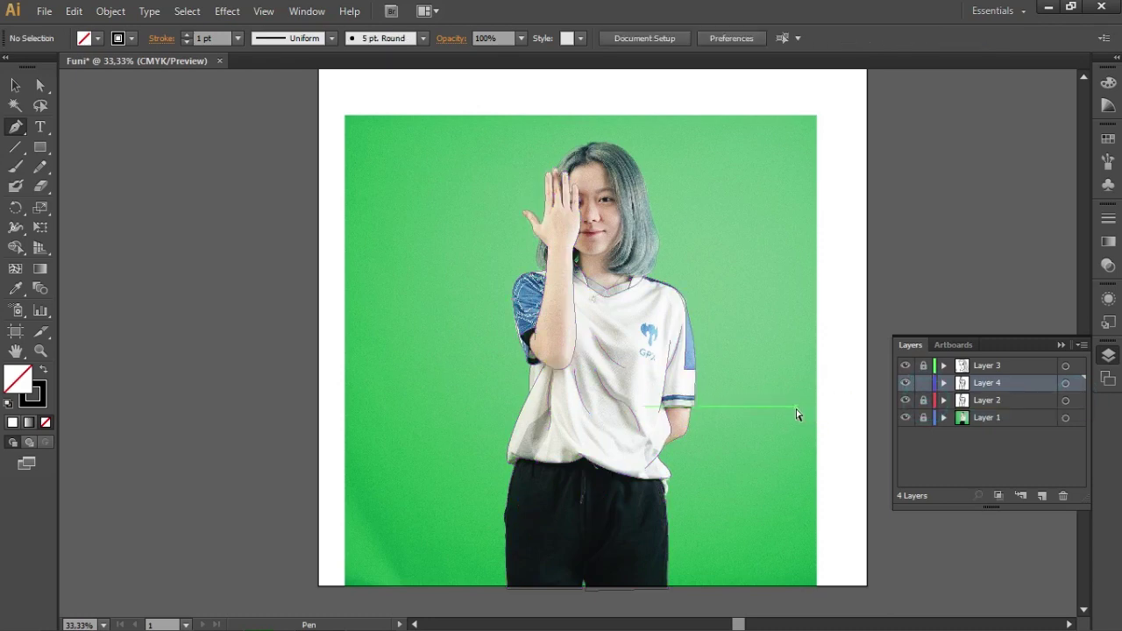
Apply the 5 pt. Round brush to the Layer 4 copies and hide the photo layer
key(ctrl+a)
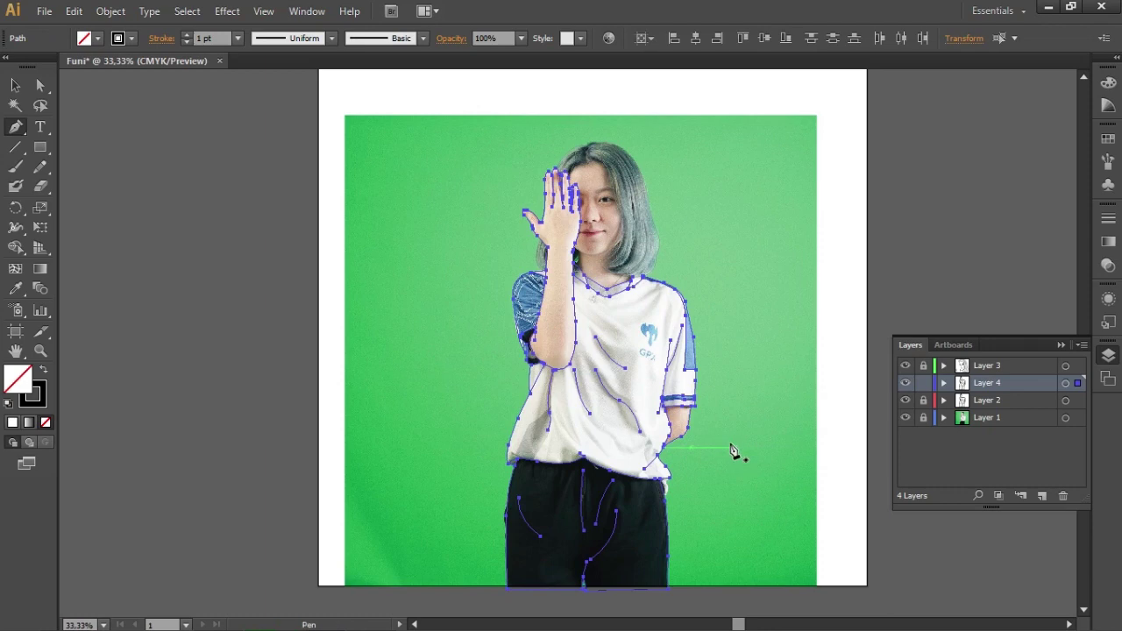
click(423, 38)
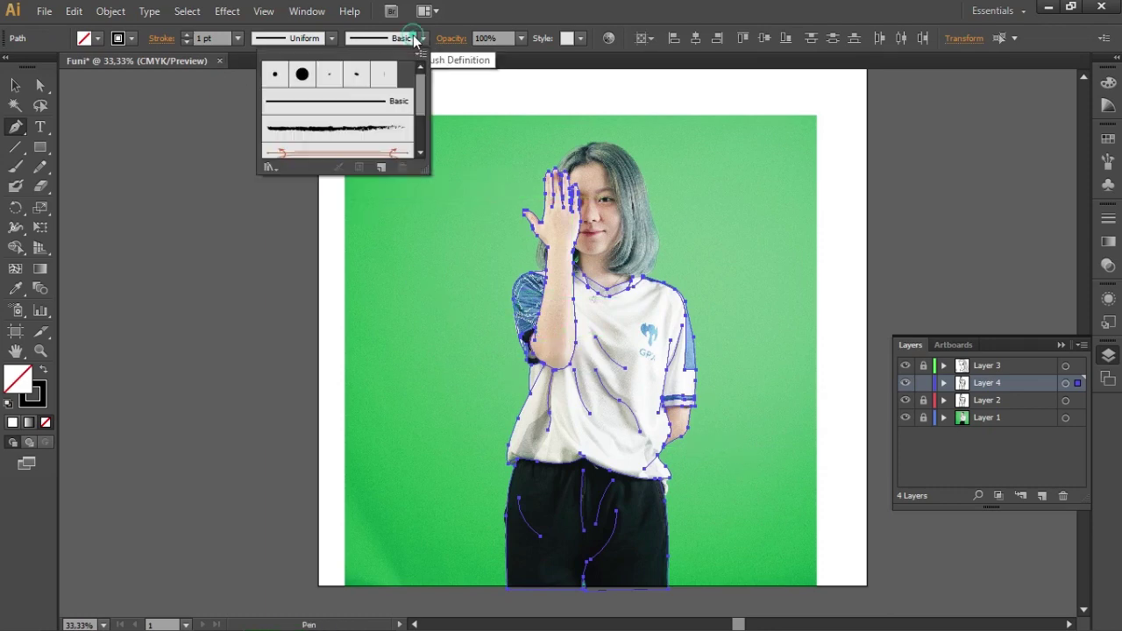
click(275, 74)
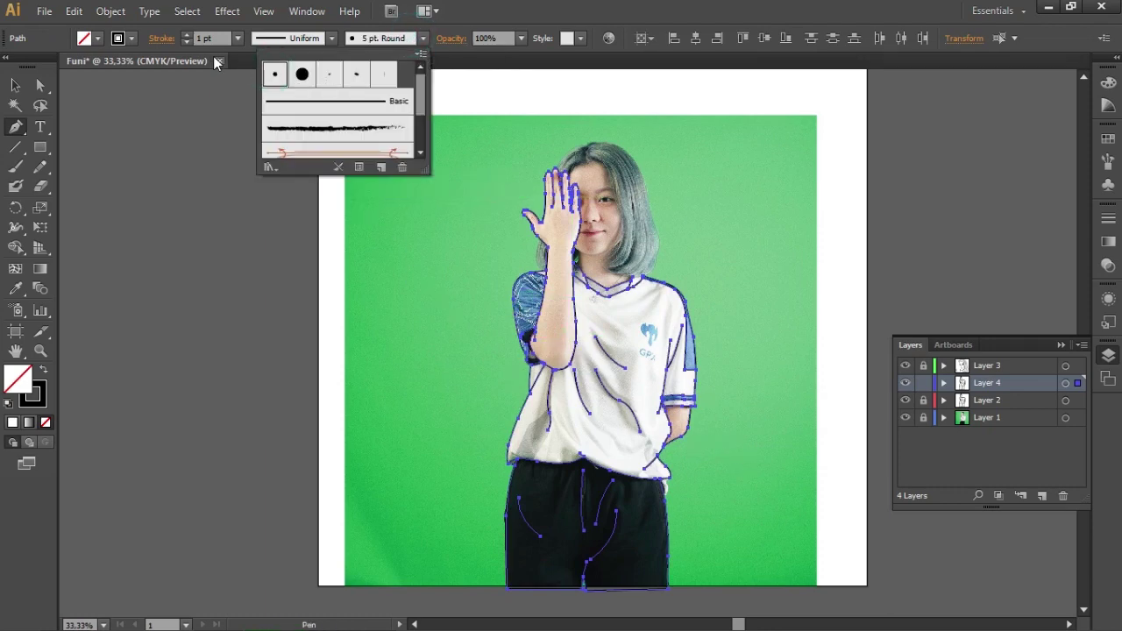
click(456, 261)
click(904, 419)
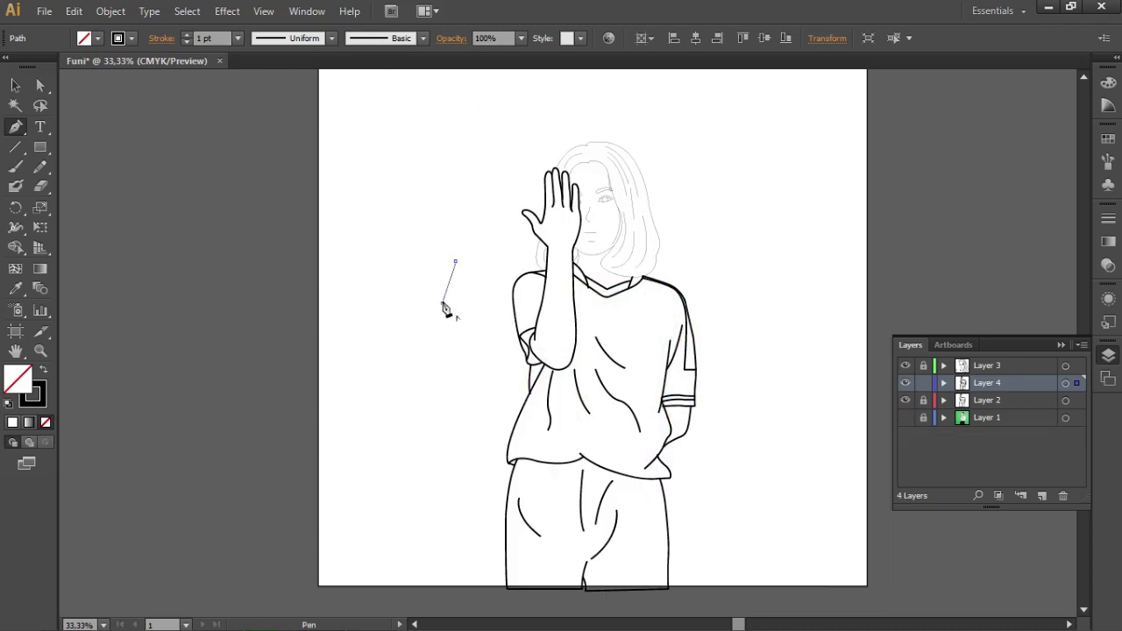
click(23, 88)
click(406, 233)
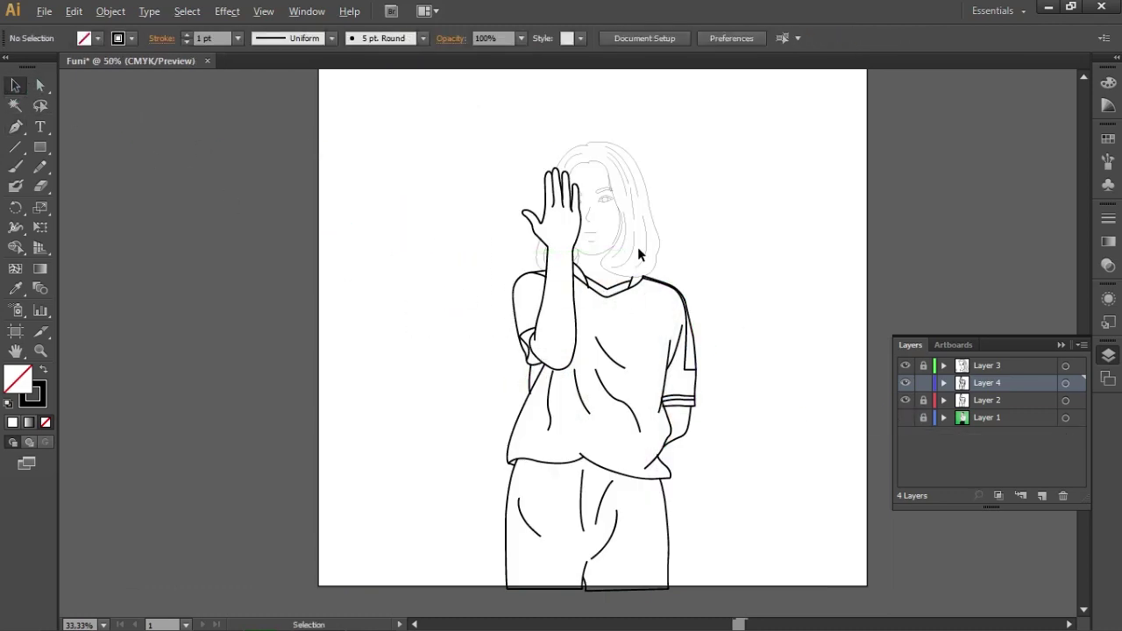
Select all artwork on the body layer, then deselect it
alt+scroll(641, 251, up, 2)
alt+scroll(640, 250, down, 1)
alt+scroll(642, 279, down, 1)
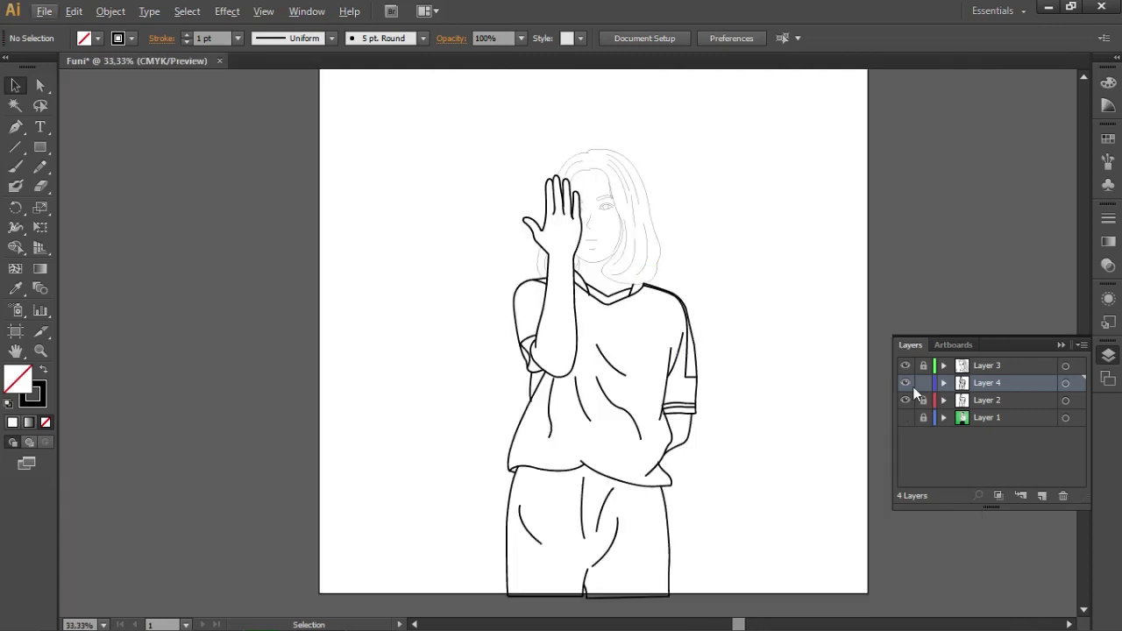
key(ctrl+a)
click(438, 301)
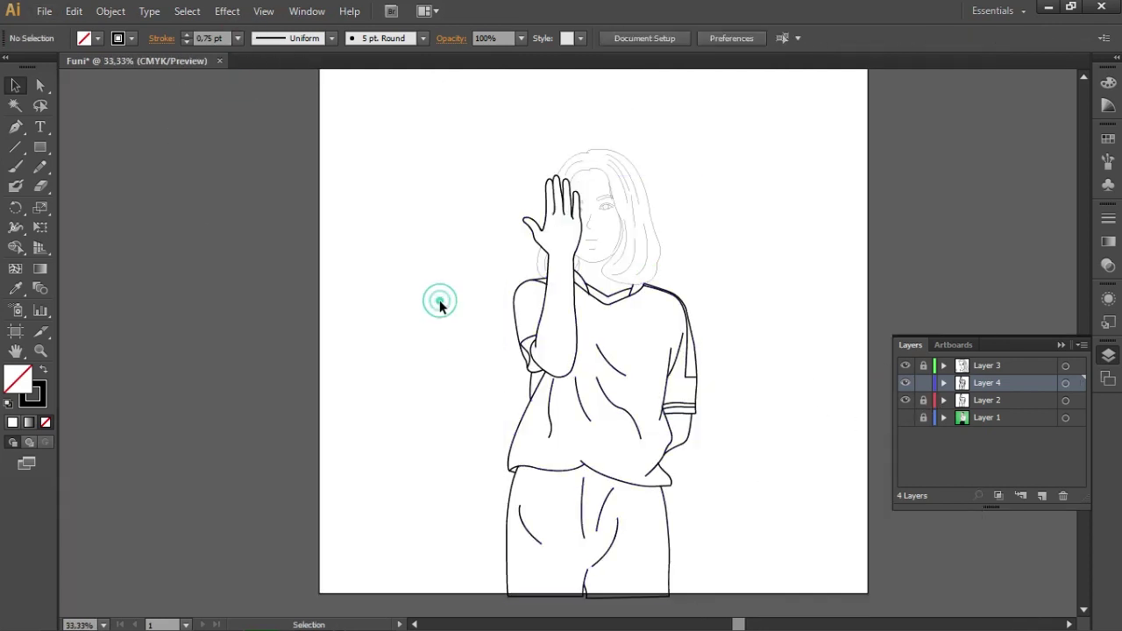
alt+scroll(667, 224, up, 2)
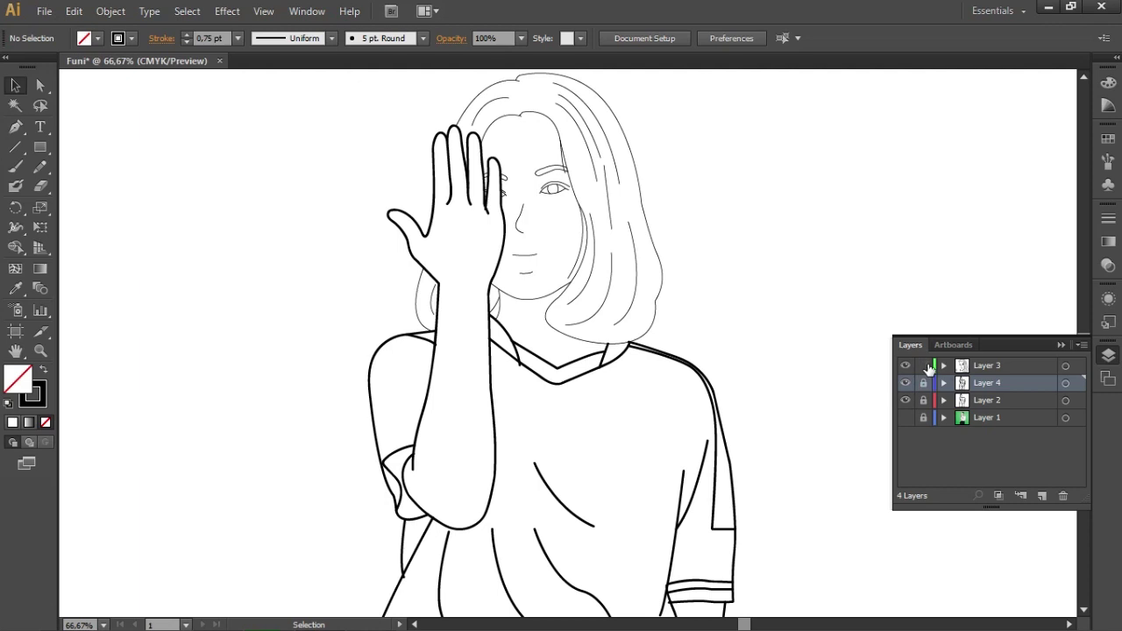
Give the hair and face lines the 5 pt. Round brush with a 0.75 pt stroke
click(1078, 365)
scroll(344, 184, up, 3)
click(422, 38)
click(268, 72)
click(238, 37)
click(250, 107)
click(226, 200)
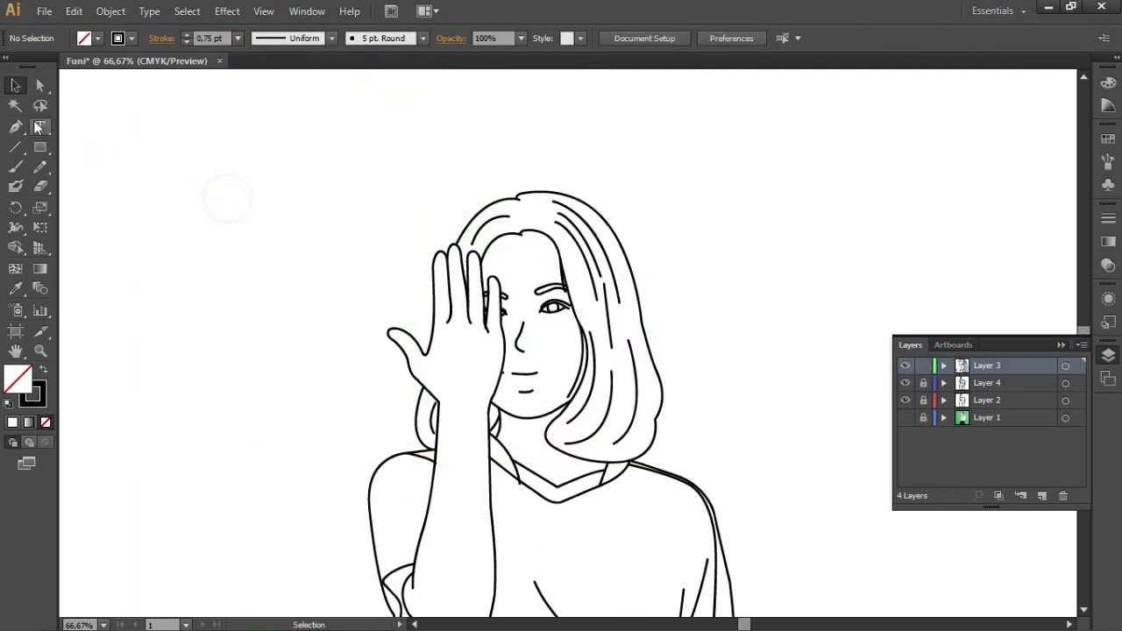
Lock the hair and face layer and hide the bold Layer 4 copies
key(ctrl+minus)
key(ctrl+minus)
click(923, 366)
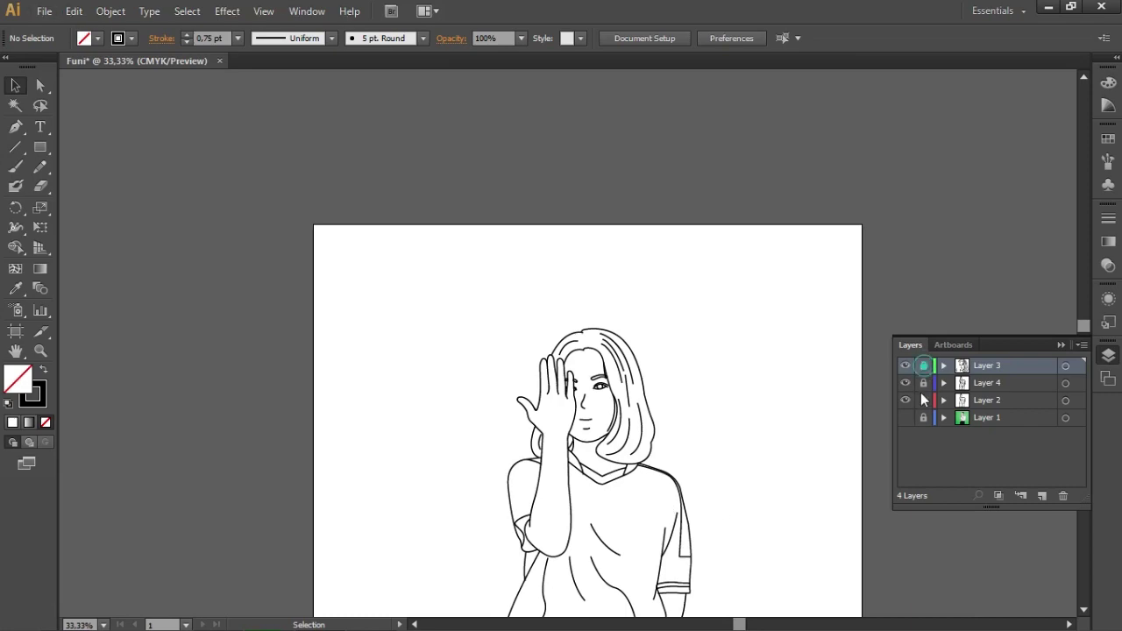
click(904, 382)
scroll(724, 428, down, 1)
scroll(692, 438, down, 3)
Save the drawing as Funi.ai, confirming the Illustrator options
key(ctrl+shift+s)
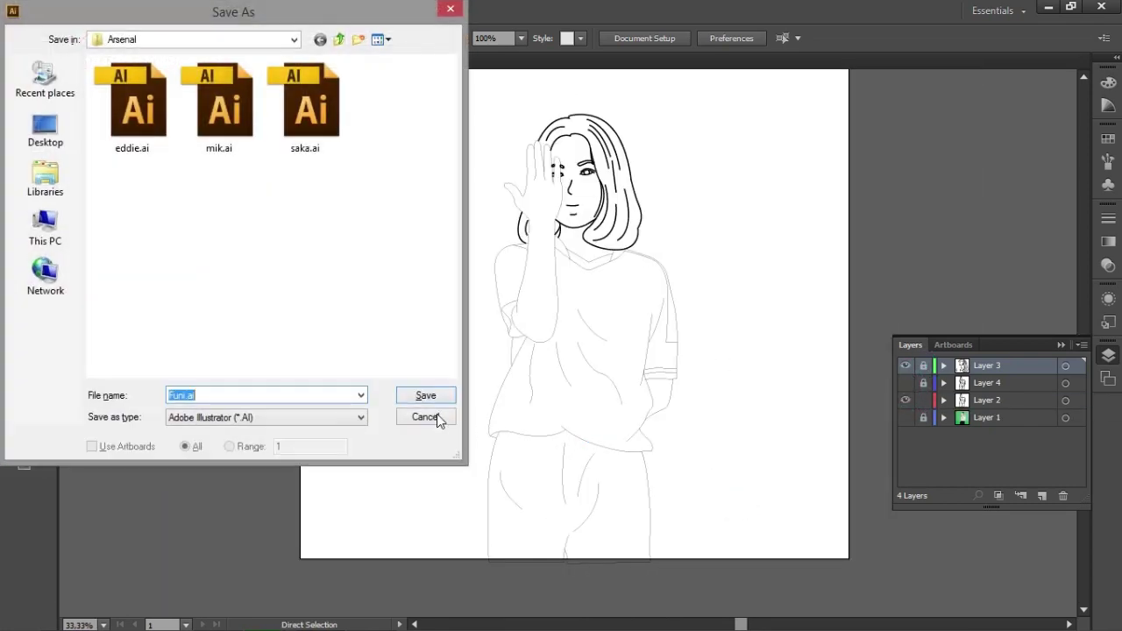
click(435, 418)
key(ctrl+shift+s)
click(432, 395)
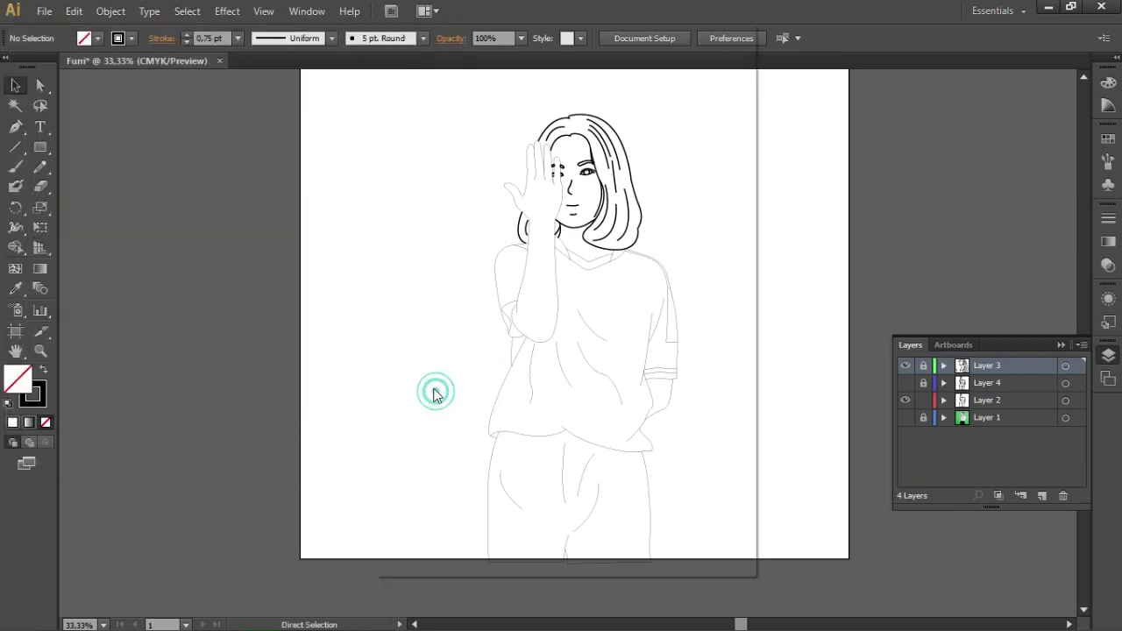
click(635, 539)
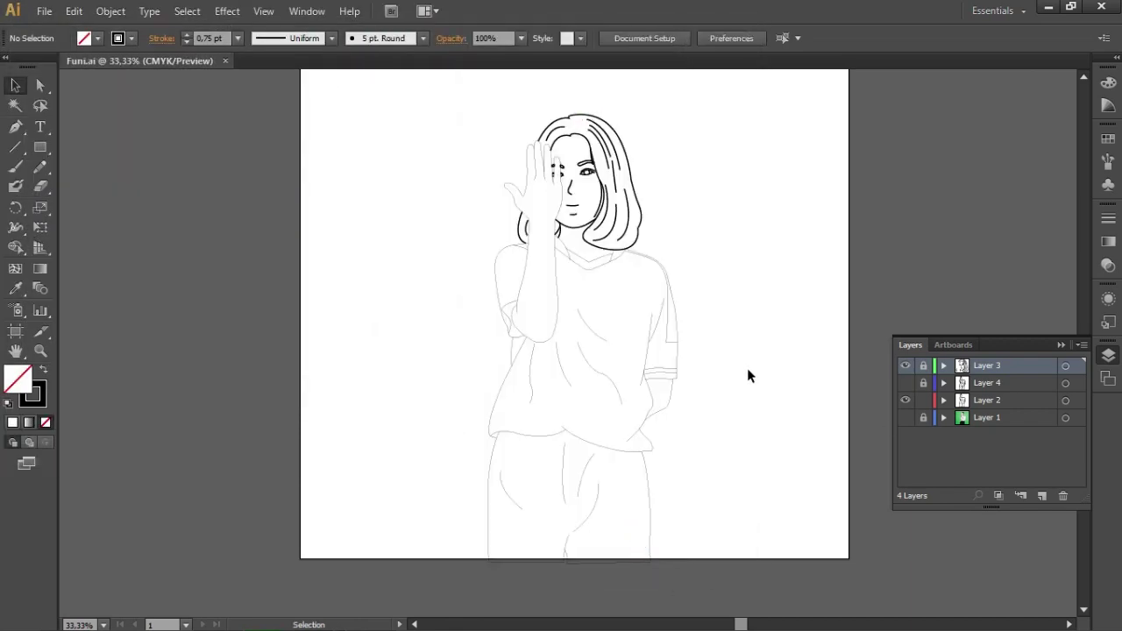
click(614, 371)
scroll(646, 500, up, 1)
With Shape Builder, merge the sleeve cuff region and the shirt torso regions, then deselect
click(36, 194)
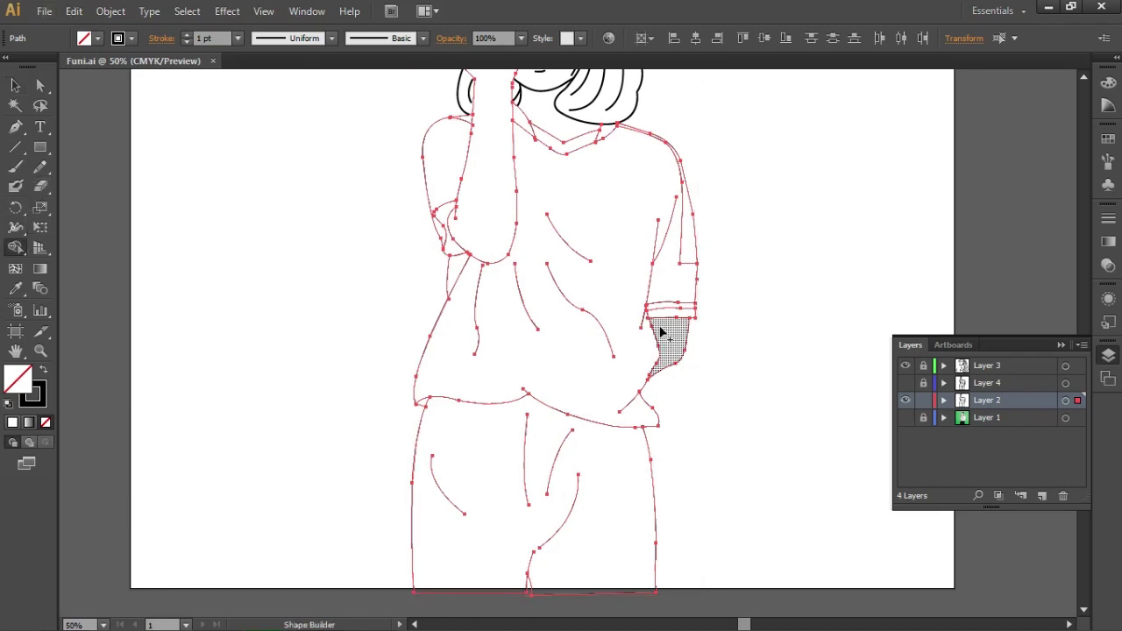
scroll(669, 303, up, 1)
click(666, 355)
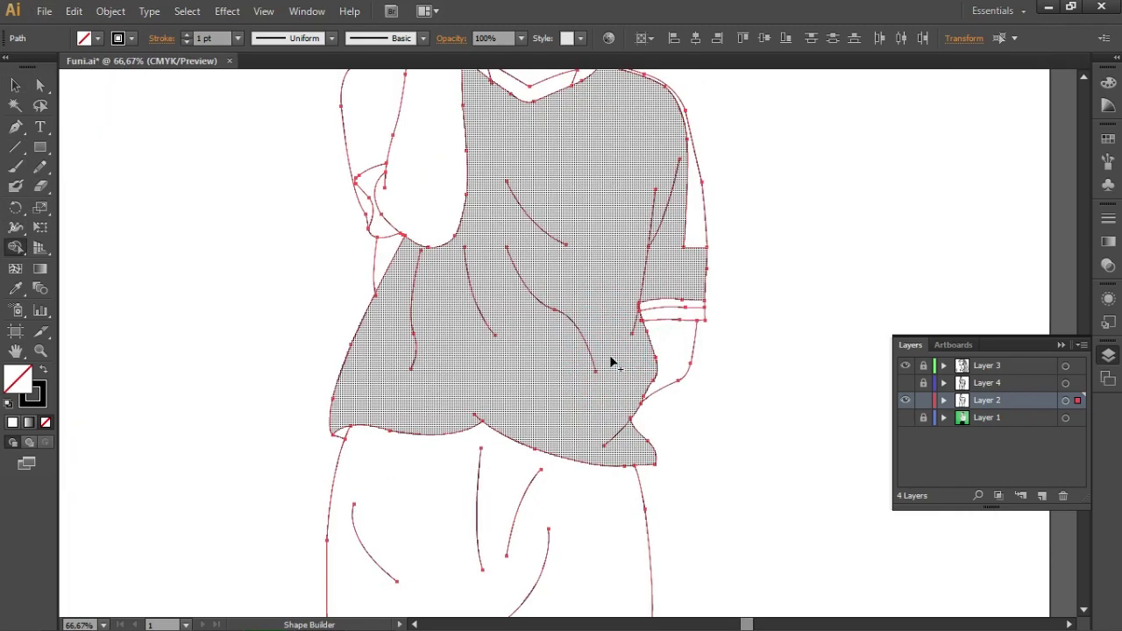
click(611, 363)
scroll(608, 218, up, 3)
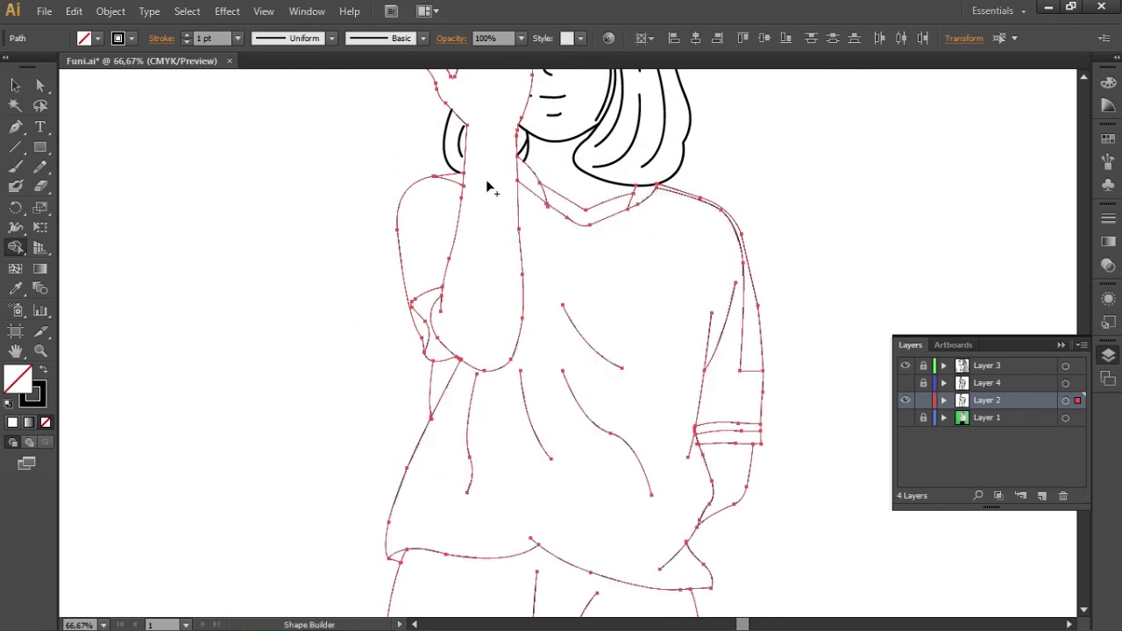
scroll(433, 237, up, 1)
click(15, 85)
click(283, 338)
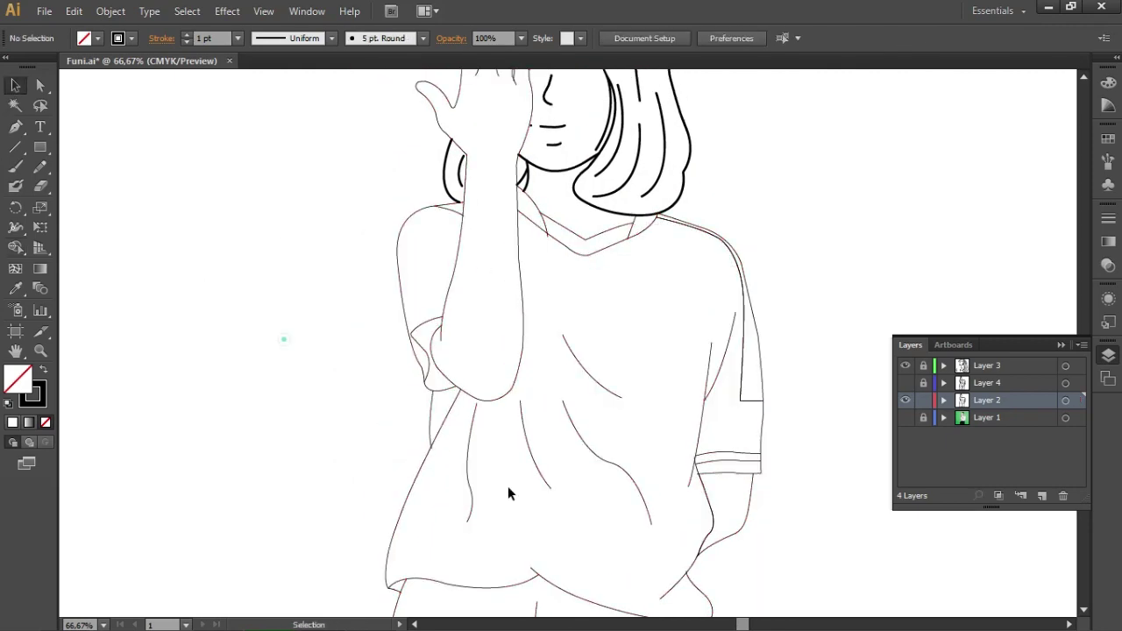
scroll(456, 438, up, 3)
scroll(394, 351, up, 2)
click(372, 294)
Snap the loose shoulder-line anchor onto the stroke junction with Direct Selection
scroll(373, 397, up, 2)
mouse_move(496, 293)
mouse_down()
mouse_move(485, 188)
mouse_move(461, 401)
mouse_move(328, 268)
mouse_move(476, 494)
mouse_up()
drag(398, 292, 507, 510)
scroll(526, 395, up, 2)
scroll(603, 273, up, 3)
key(a)
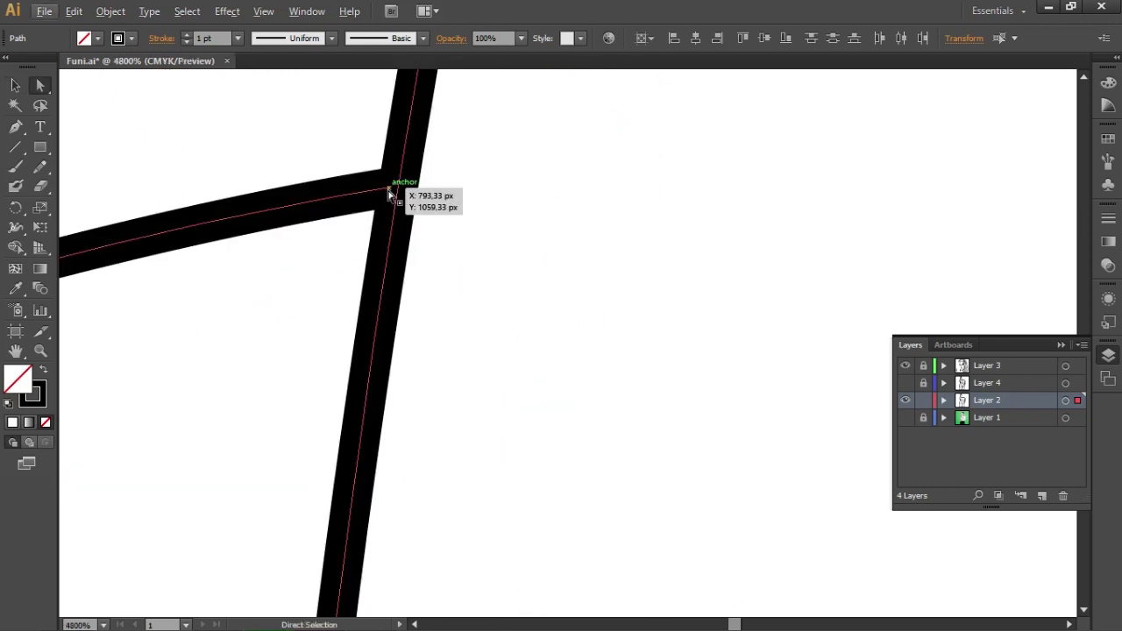
drag(387, 190, 412, 180)
scroll(456, 325, down, 6)
scroll(463, 326, down, 2)
scroll(521, 383, down, 4)
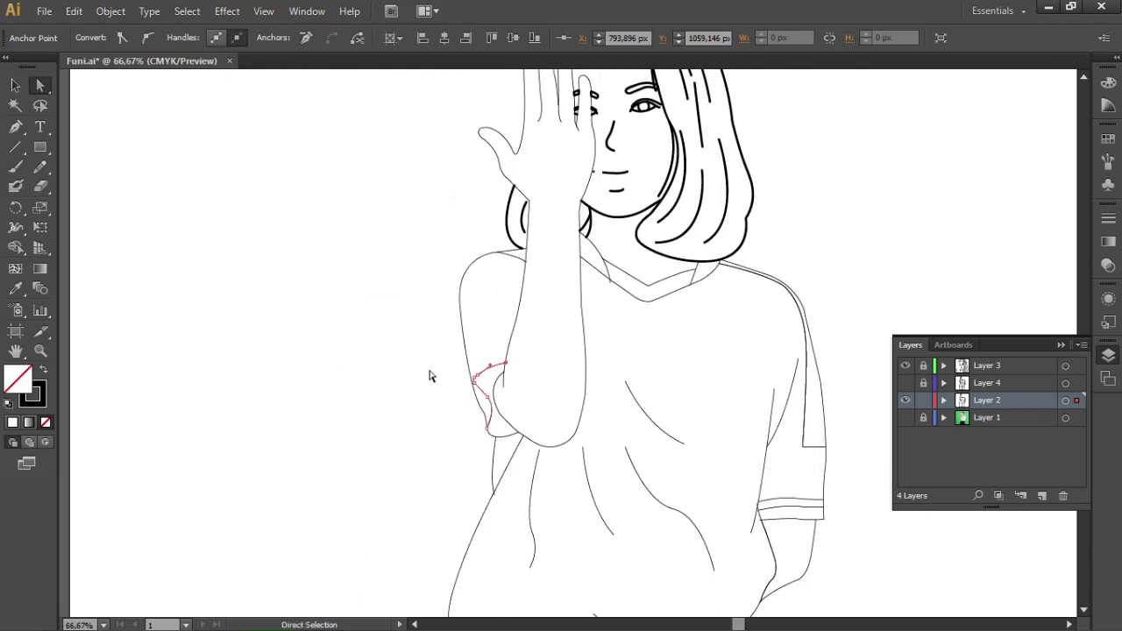
Select all paths and check the enclosed regions with the Shape Builder tool
key(ctrl+a)
click(15, 248)
scroll(451, 478, up, 5)
scroll(416, 526, up, 3)
Zoom in and nudge two junction anchors onto their crossing lines
key(z)
click(423, 473)
click(422, 447)
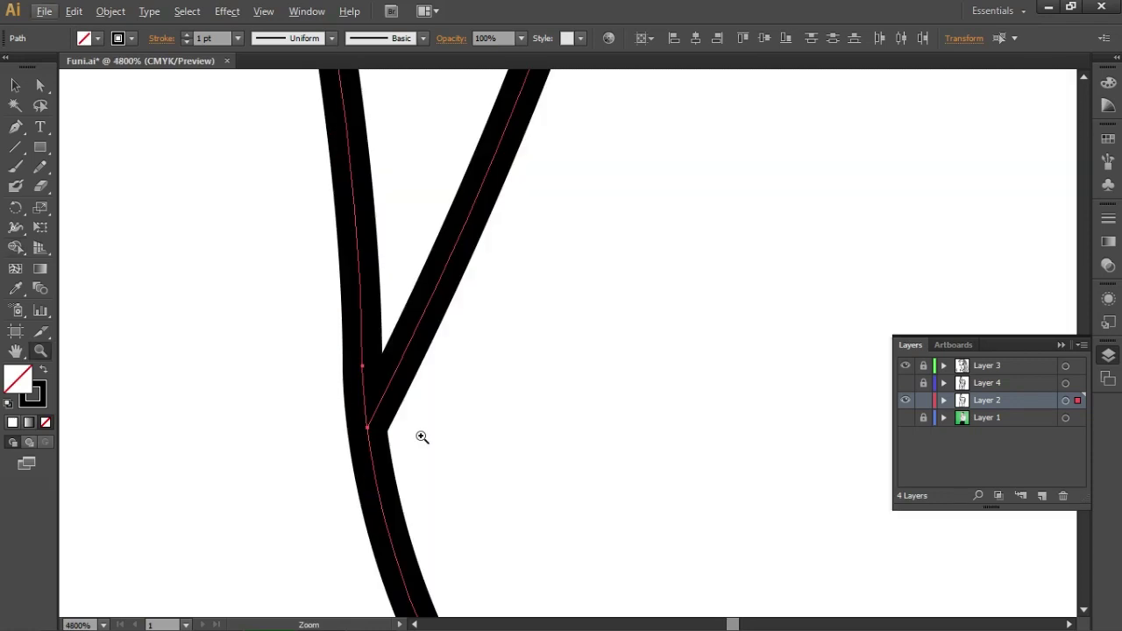
key(a)
click(371, 429)
drag(368, 432, 367, 438)
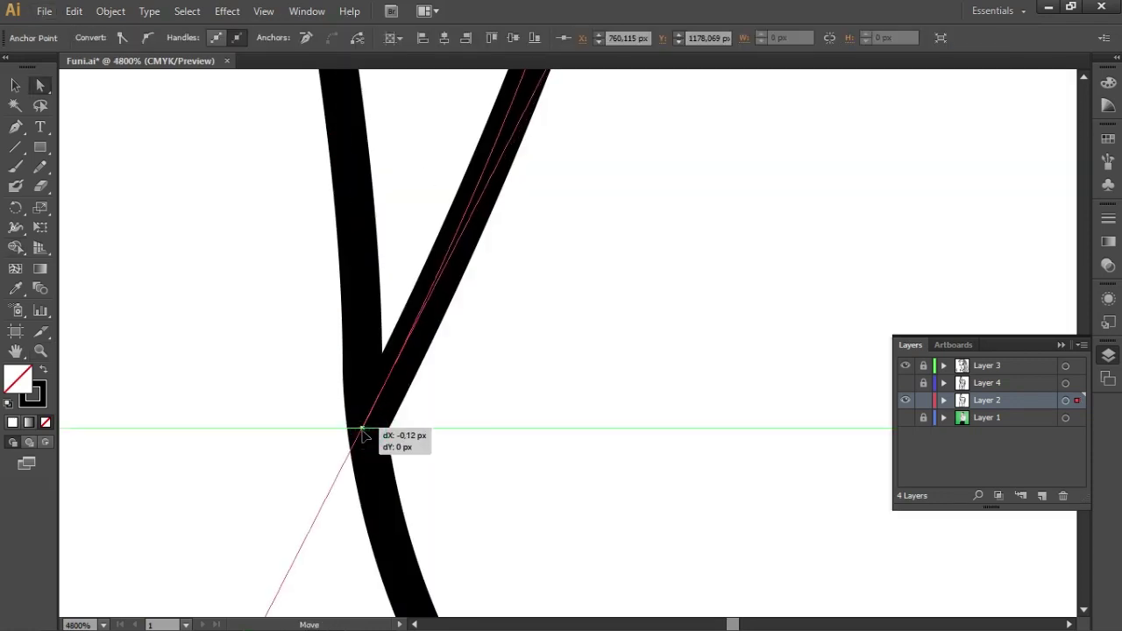
drag(619, 218, 559, 495)
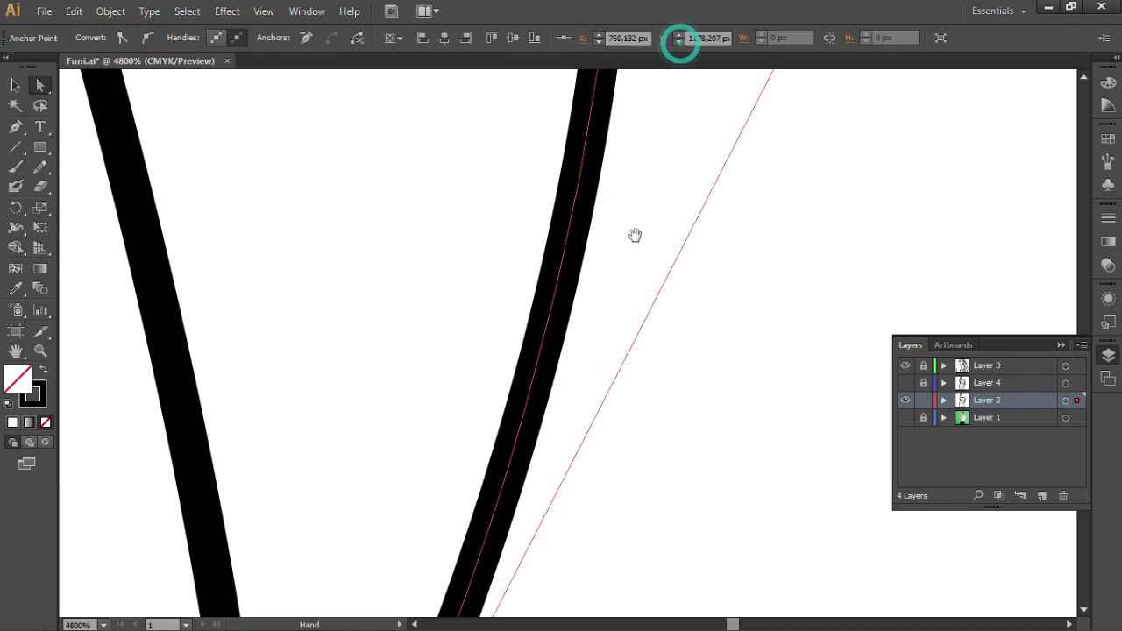
scroll(649, 289, down, 4)
scroll(788, 377, down, 1)
scroll(799, 391, up, 4)
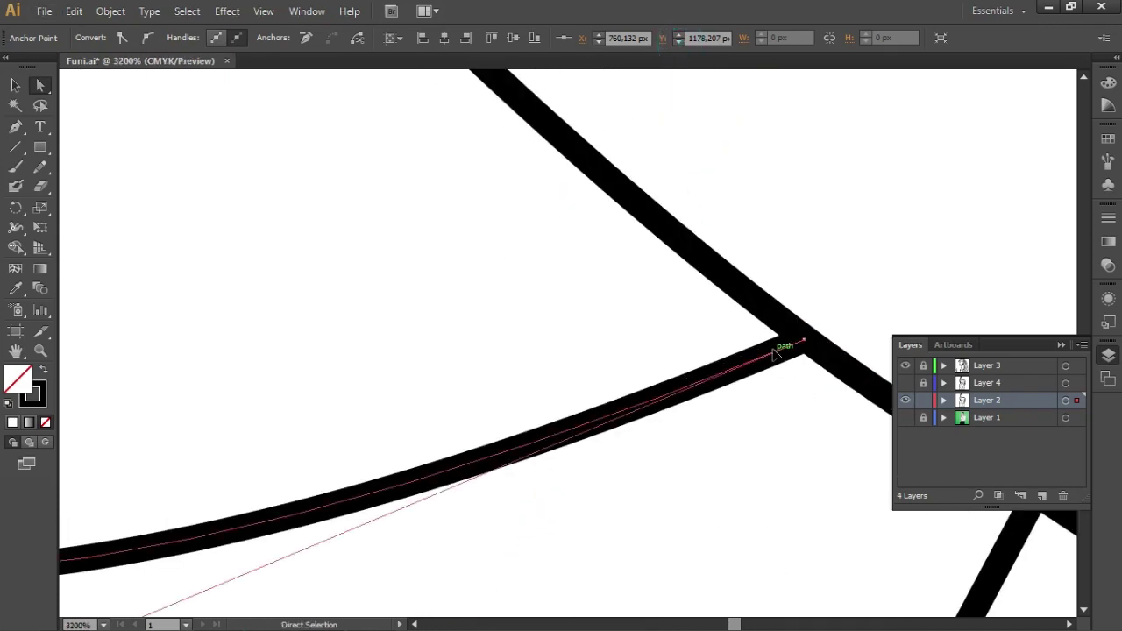
drag(775, 351, 815, 336)
Drop the curve's end point onto the straight line, then deselect
scroll(601, 381, down, 5)
scroll(456, 369, down, 1)
scroll(451, 389, down, 1)
scroll(453, 393, down, 2)
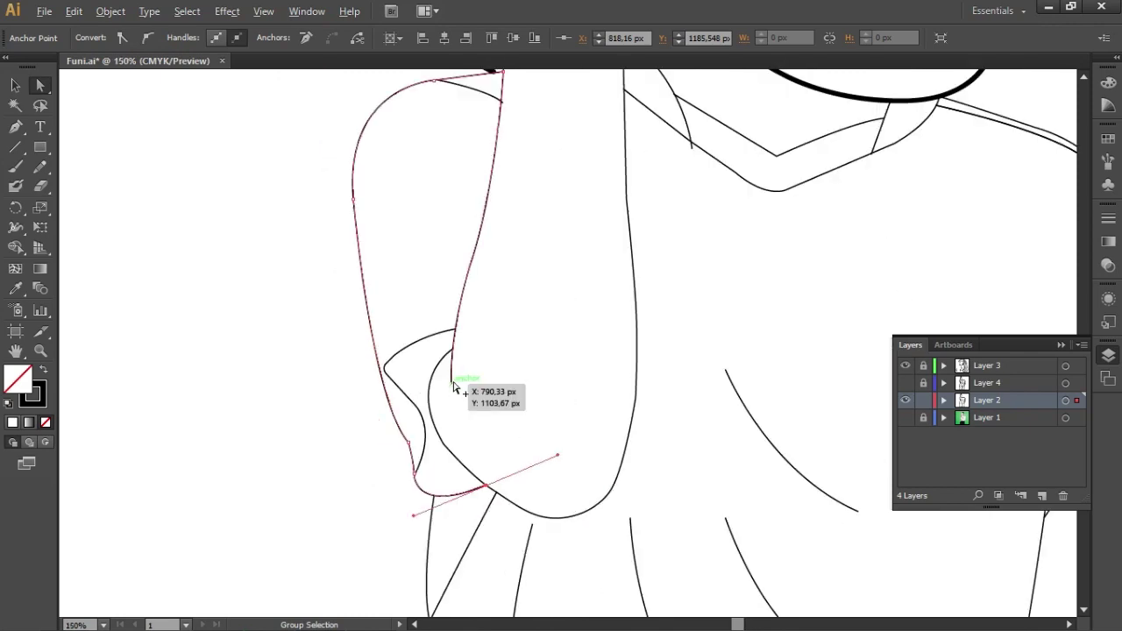
scroll(454, 385, up, 3)
scroll(481, 345, up, 3)
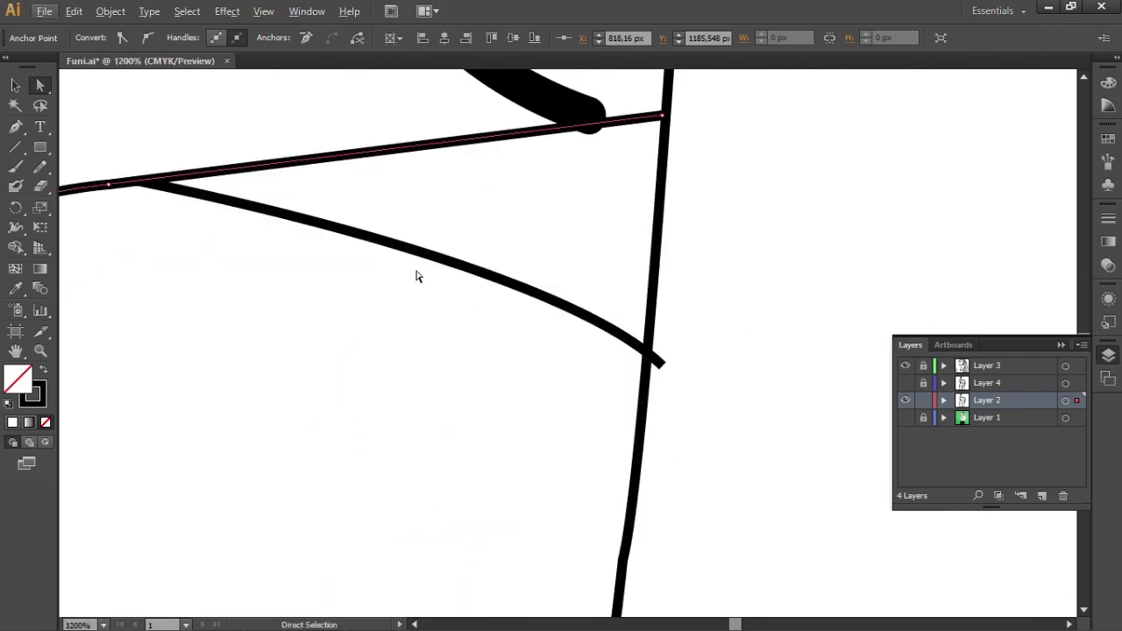
drag(140, 186, 134, 184)
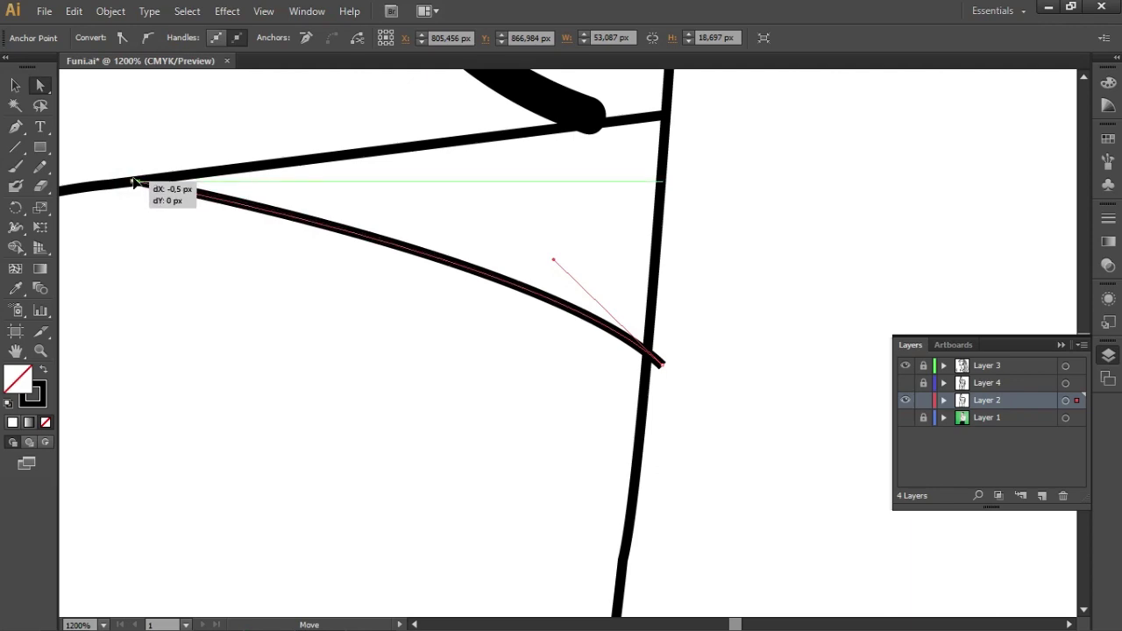
drag(133, 183, 134, 177)
click(243, 319)
Select all of the figure's paths again and recheck regions with Shape Builder
scroll(295, 433, down, 3)
scroll(468, 196, down, 3)
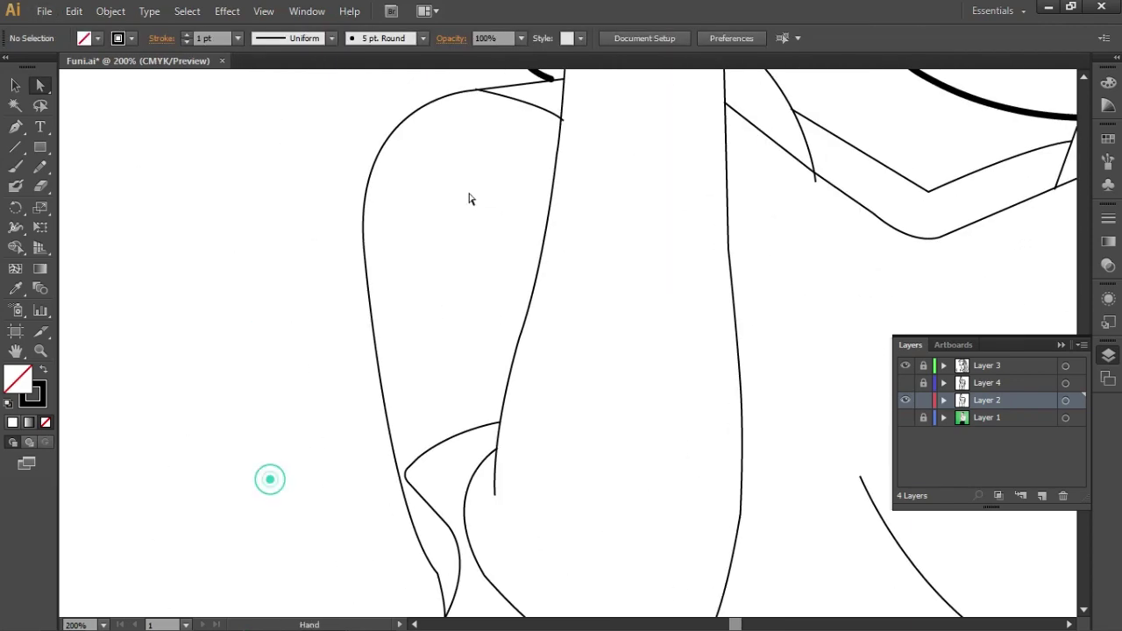
key(ctrl+a)
click(15, 247)
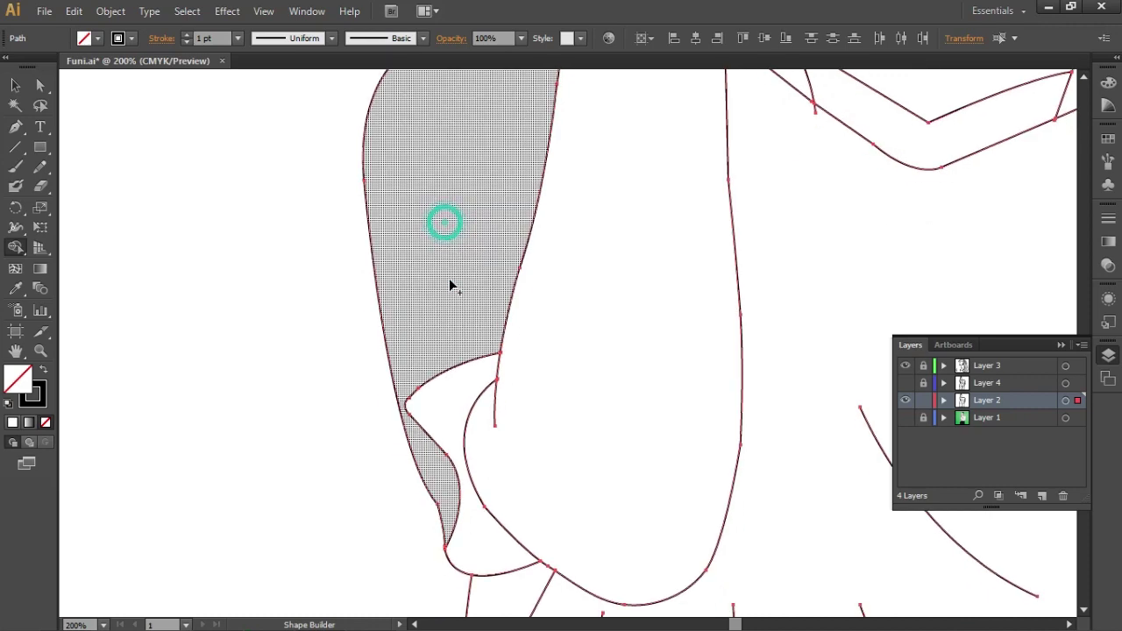
scroll(446, 228, up, 2)
scroll(445, 228, right, 2)
scroll(494, 166, up, 6)
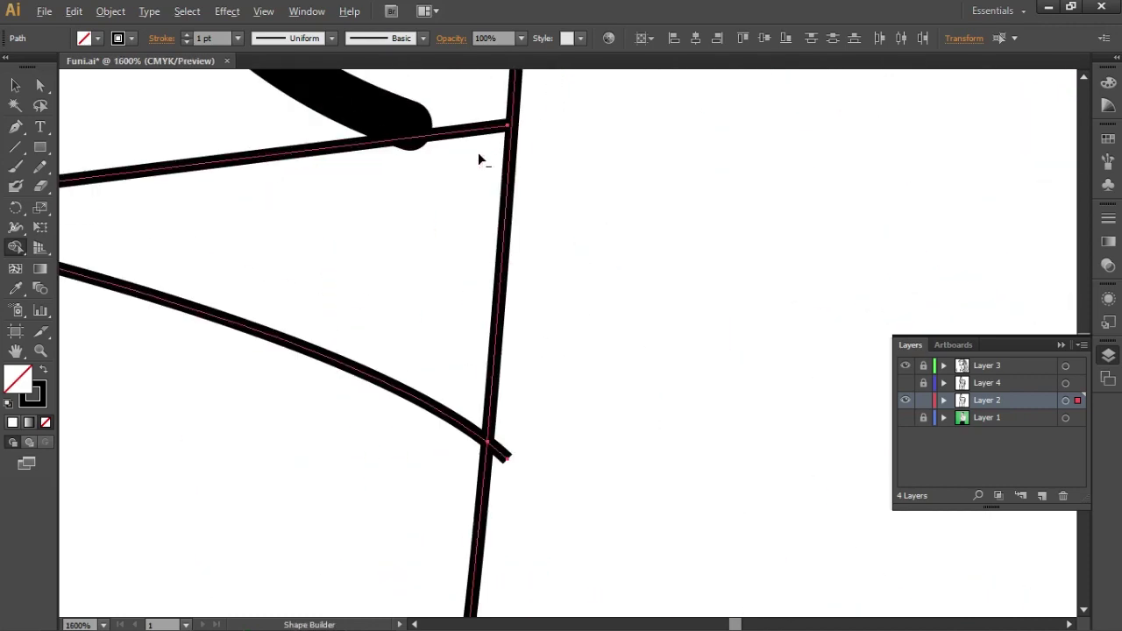
Align the straight line's end exactly with the vertical line, then reselect all paths
click(40, 85)
drag(506, 124, 517, 126)
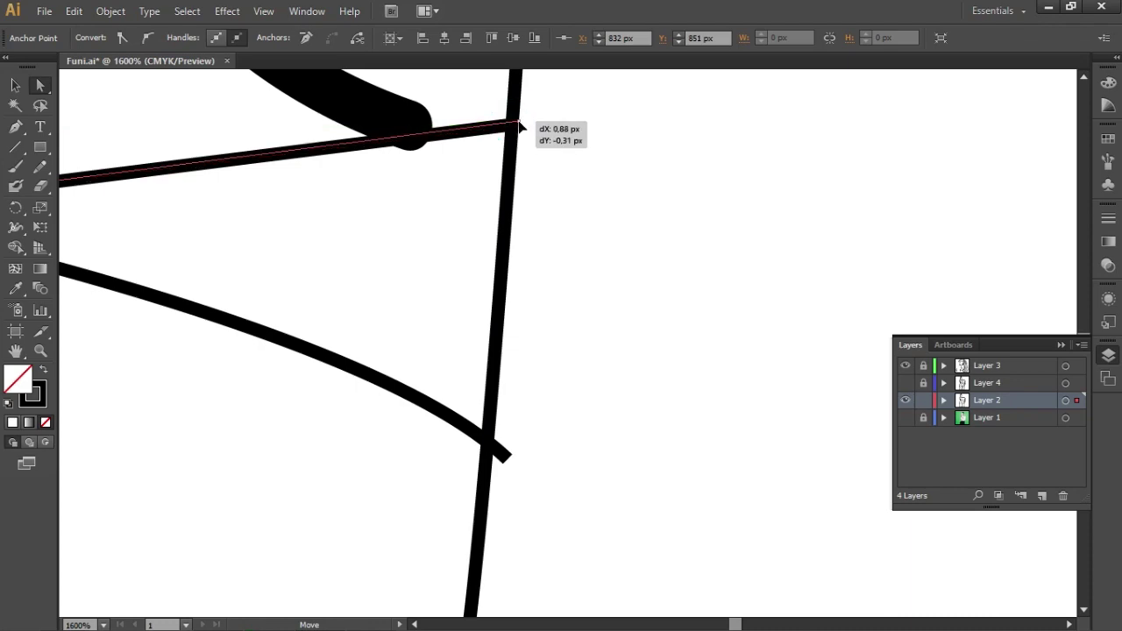
drag(519, 127, 513, 127)
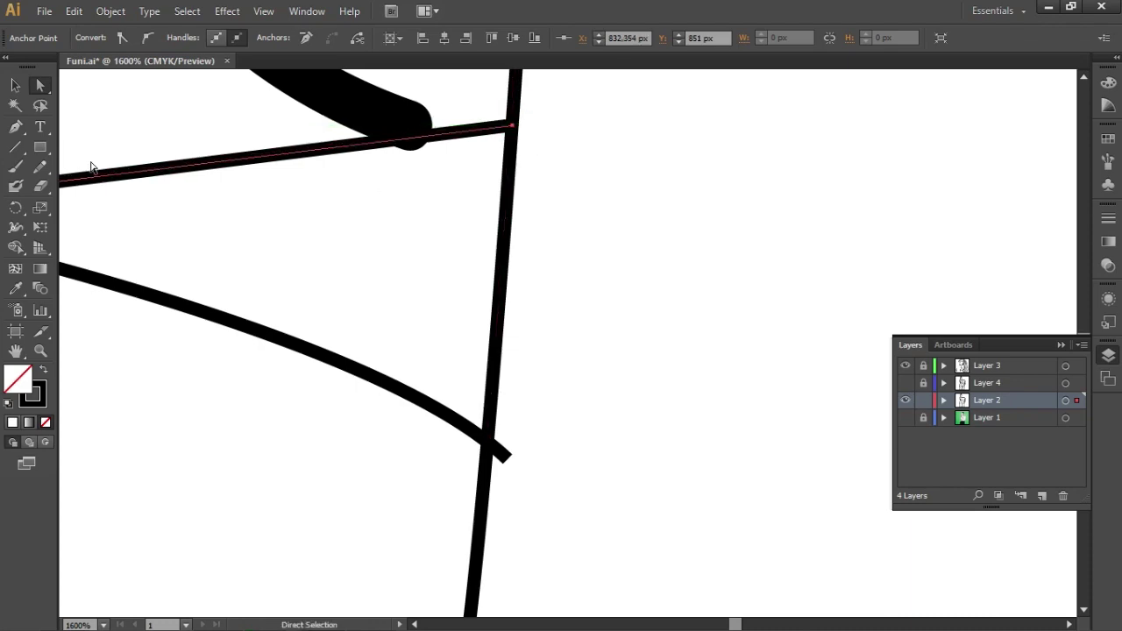
click(15, 88)
click(113, 178)
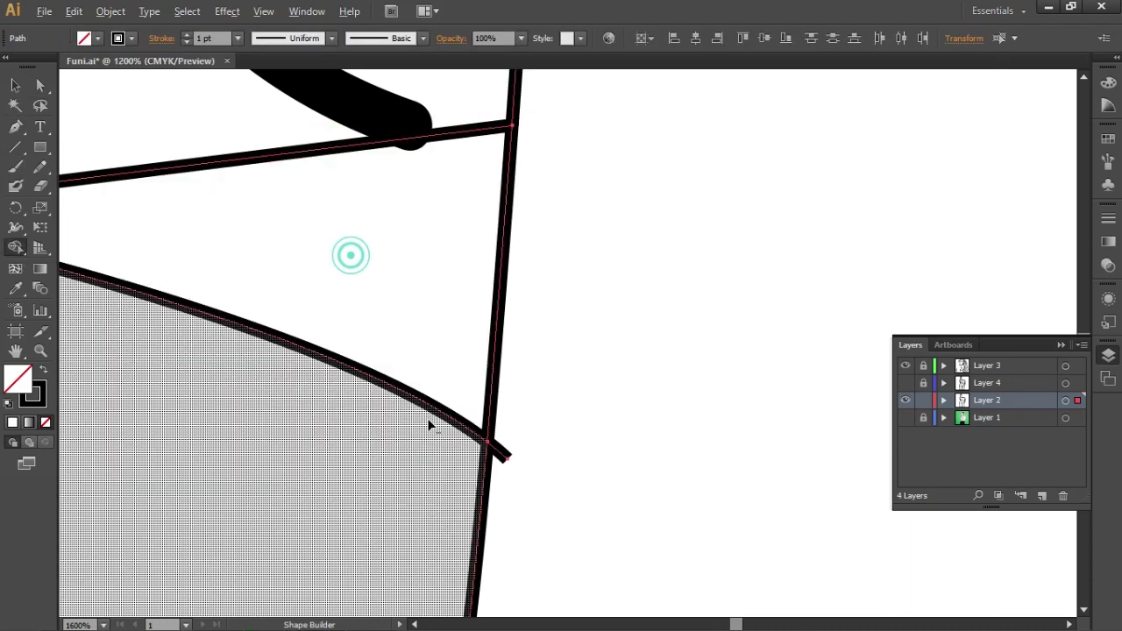
scroll(491, 474, down, 7)
scroll(468, 380, down, 1)
scroll(456, 390, down, 1)
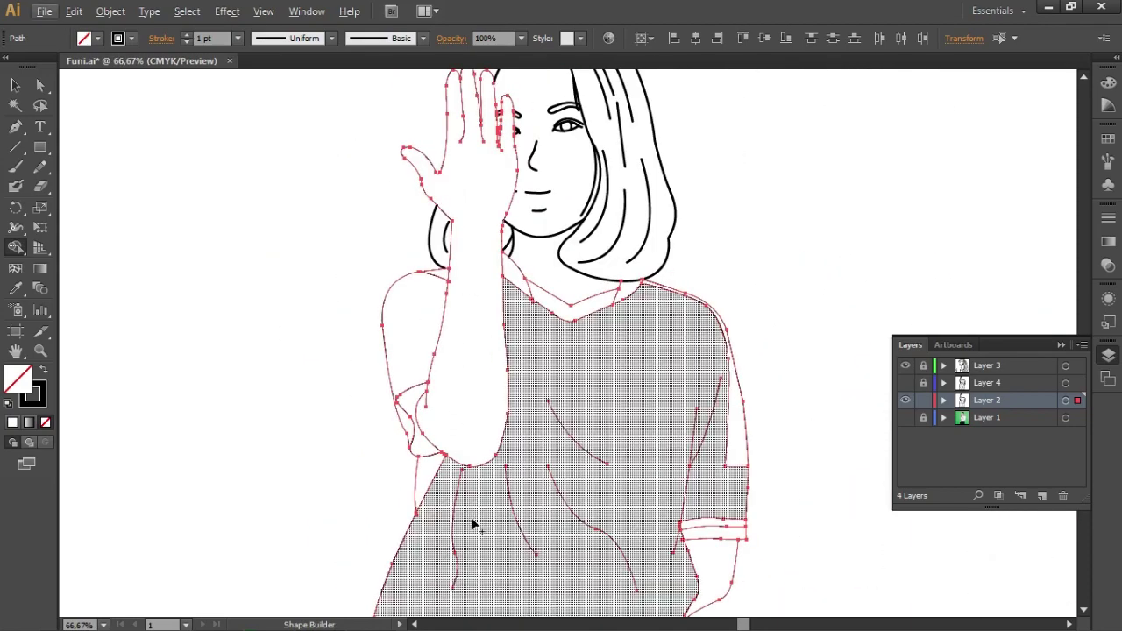
Zoom and pan across the figure to locate the collar corner by the neck line
scroll(430, 393, up, 8)
scroll(430, 392, up, 2)
scroll(579, 456, down, 11)
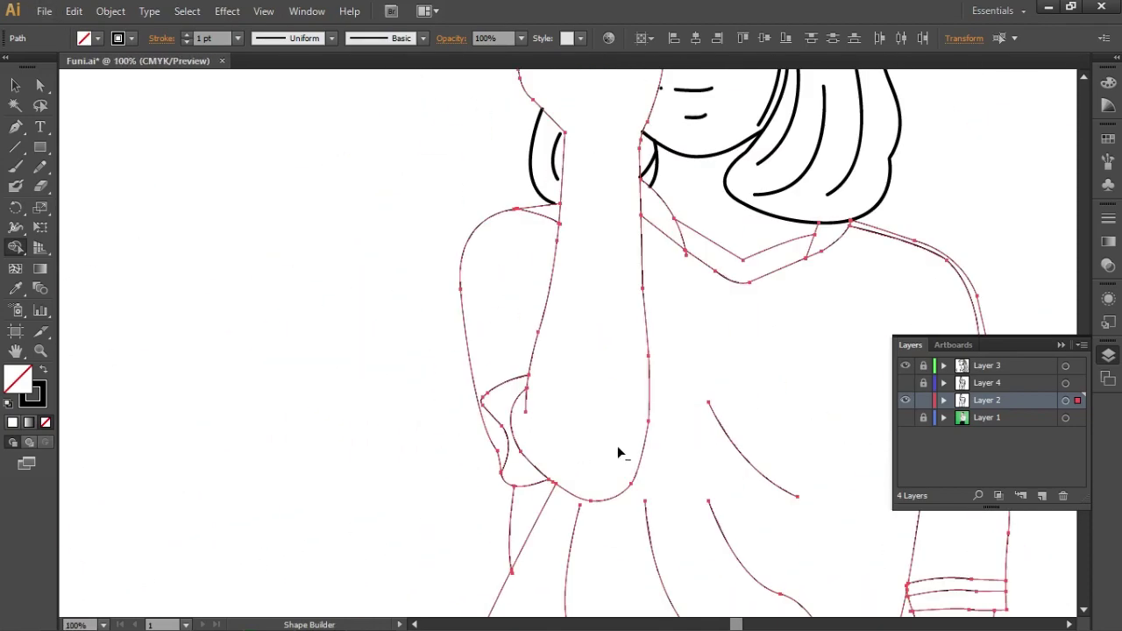
scroll(596, 277, up, 3)
scroll(476, 365, up, 7)
scroll(476, 366, down, 5)
scroll(548, 199, up, 1)
scroll(456, 386, down, 1)
scroll(468, 428, up, 3)
scroll(438, 263, down, 2)
scroll(423, 240, up, 1)
scroll(451, 503, up, 2)
scroll(451, 504, up, 1)
mouse_move(452, 503)
mouse_down()
mouse_move(473, 481)
mouse_move(545, 499)
mouse_up()
scroll(421, 313, down, 1)
scroll(556, 366, down, 2)
scroll(616, 451, down, 1)
scroll(517, 401, up, 1)
scroll(518, 400, down, 3)
scroll(463, 459, down, 1)
scroll(431, 412, down, 1)
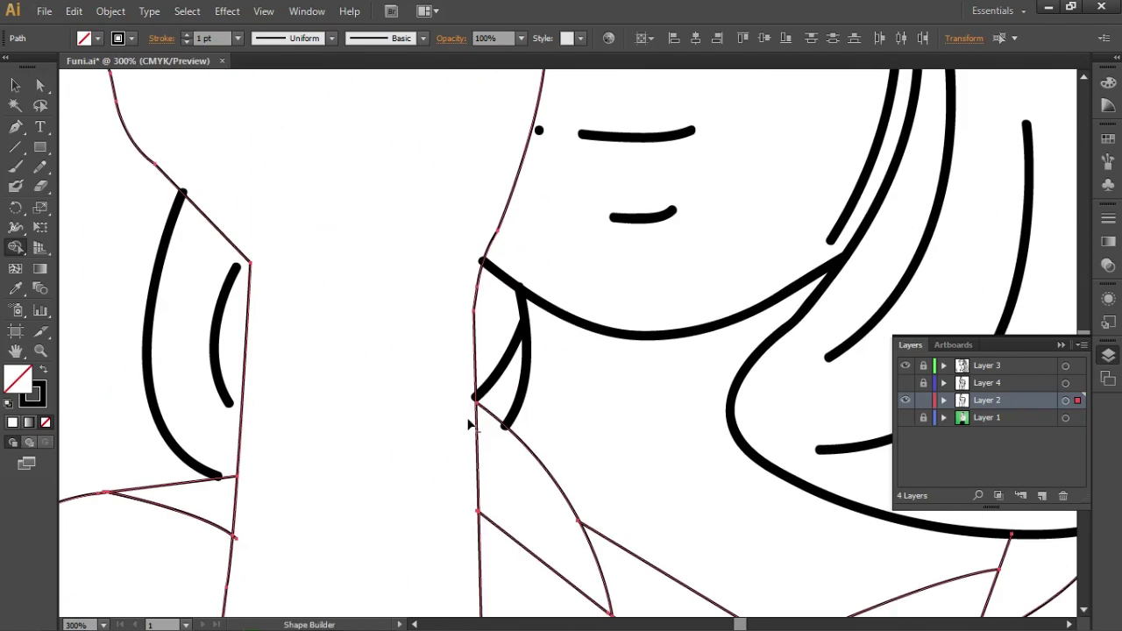
scroll(473, 427, down, 3)
scroll(438, 357, down, 1)
scroll(431, 304, down, 3)
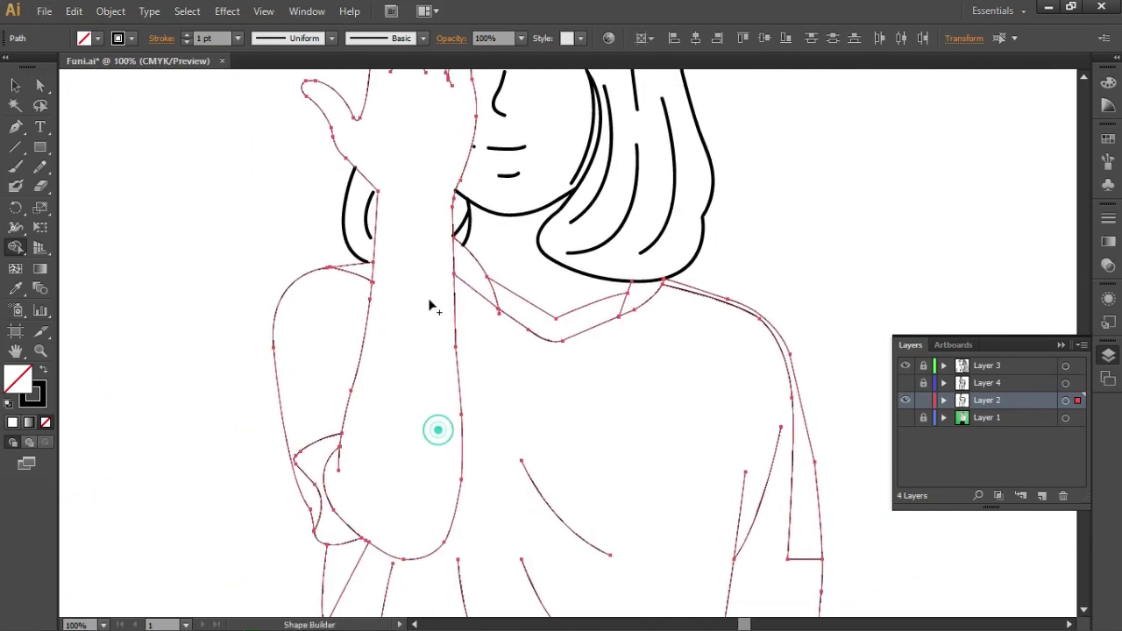
scroll(526, 428, down, 1)
scroll(562, 423, down, 1)
scroll(604, 339, down, 1)
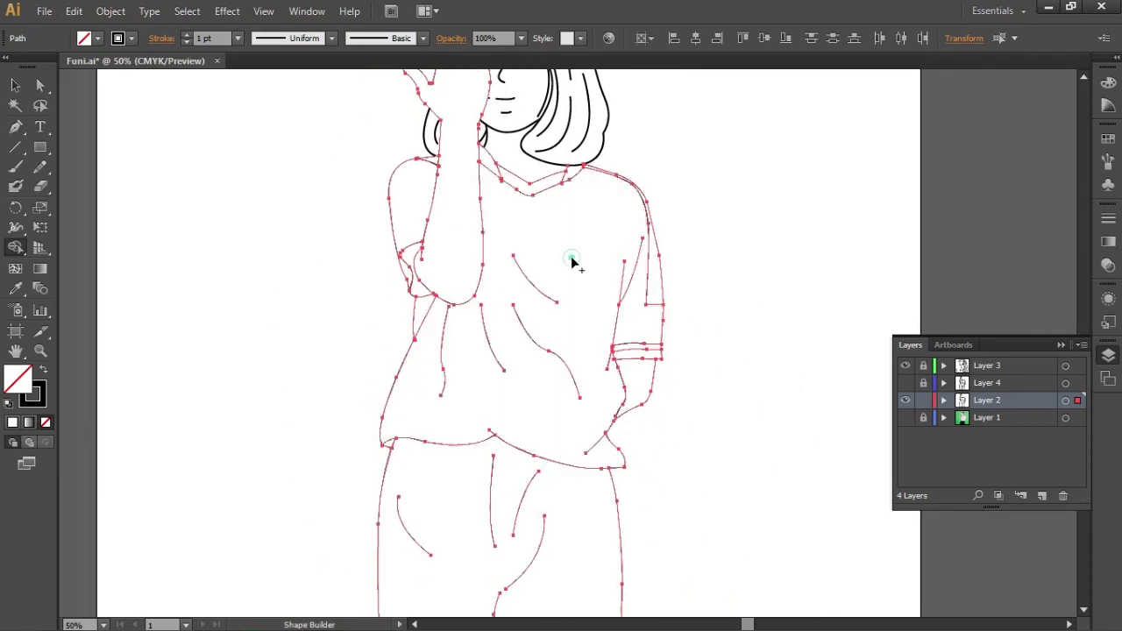
scroll(499, 230, up, 2)
scroll(470, 290, up, 5)
scroll(430, 219, up, 3)
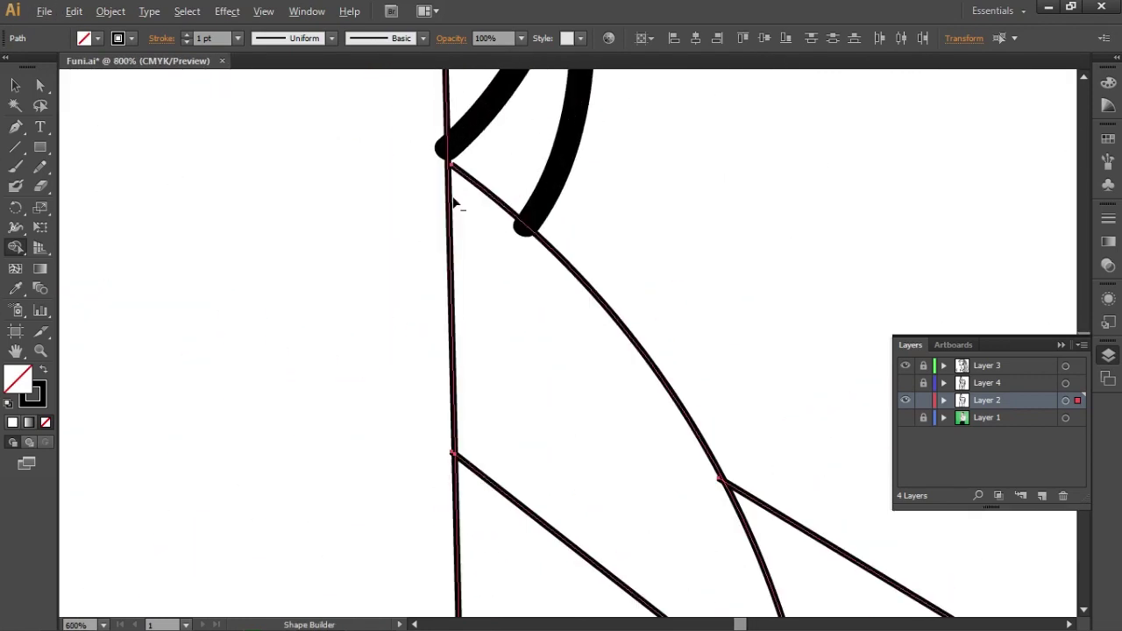
Snap the collar corner anchor onto the neck line and check the collar path
drag(450, 163, 451, 164)
click(571, 180)
click(451, 167)
click(549, 365)
key(ctrl+minus)
key(ctrl+minus)
key(ctrl+minus)
key(ctrl+minus)
key(ctrl+minus)
click(16, 247)
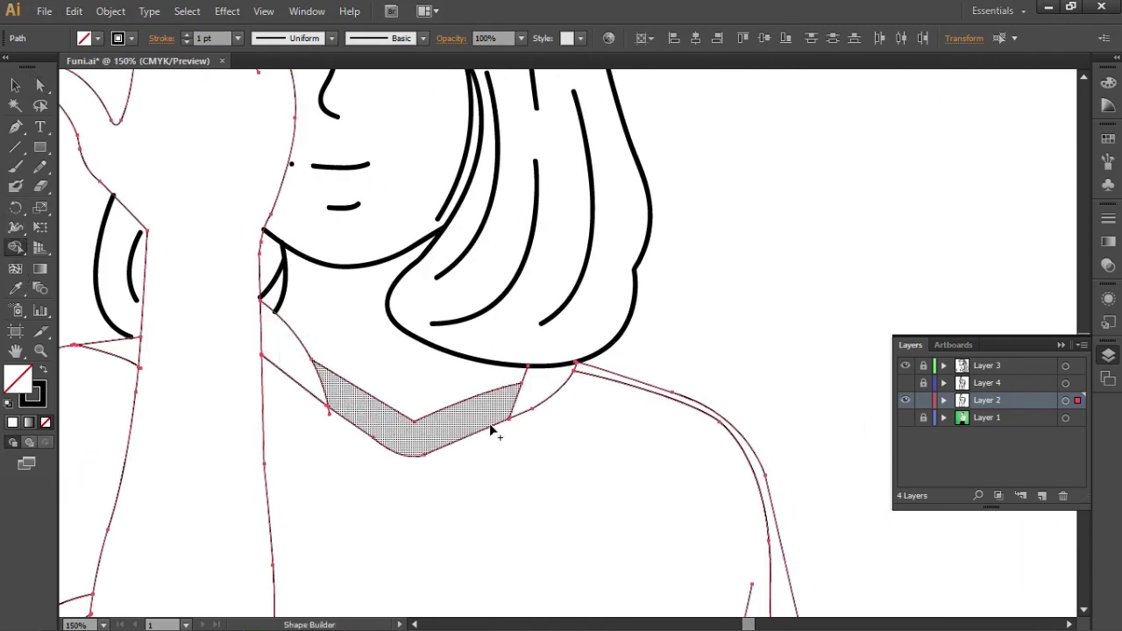
scroll(539, 386, up, 3)
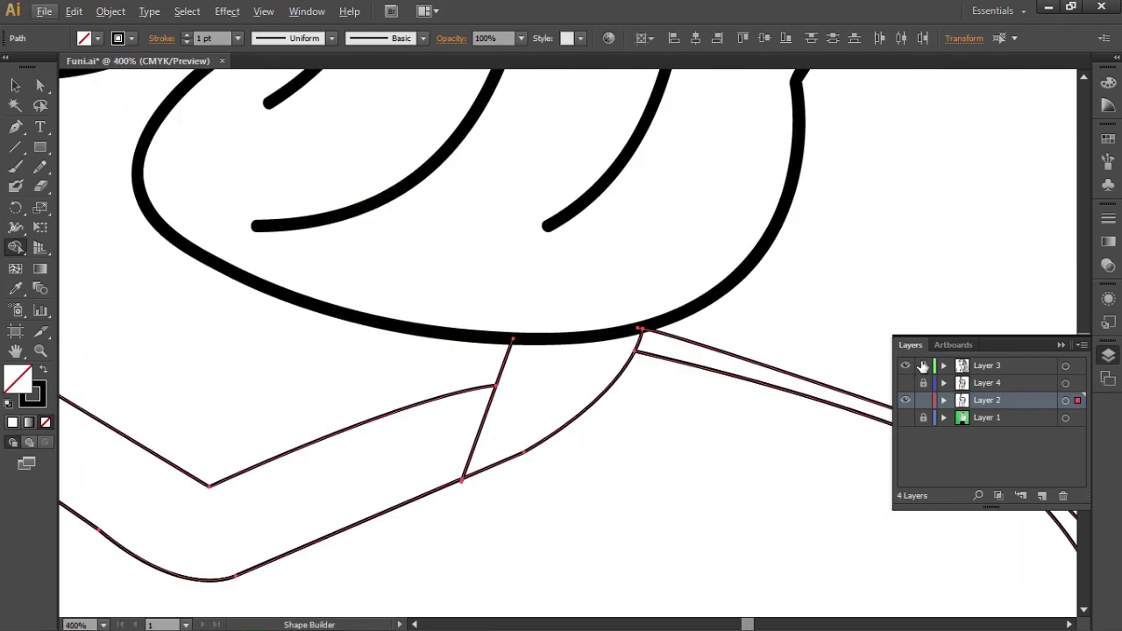
Unlock Layer 3 and merge the collar, head and neck regions into shapes
click(923, 365)
key(ctrl+a)
click(562, 388)
click(647, 268)
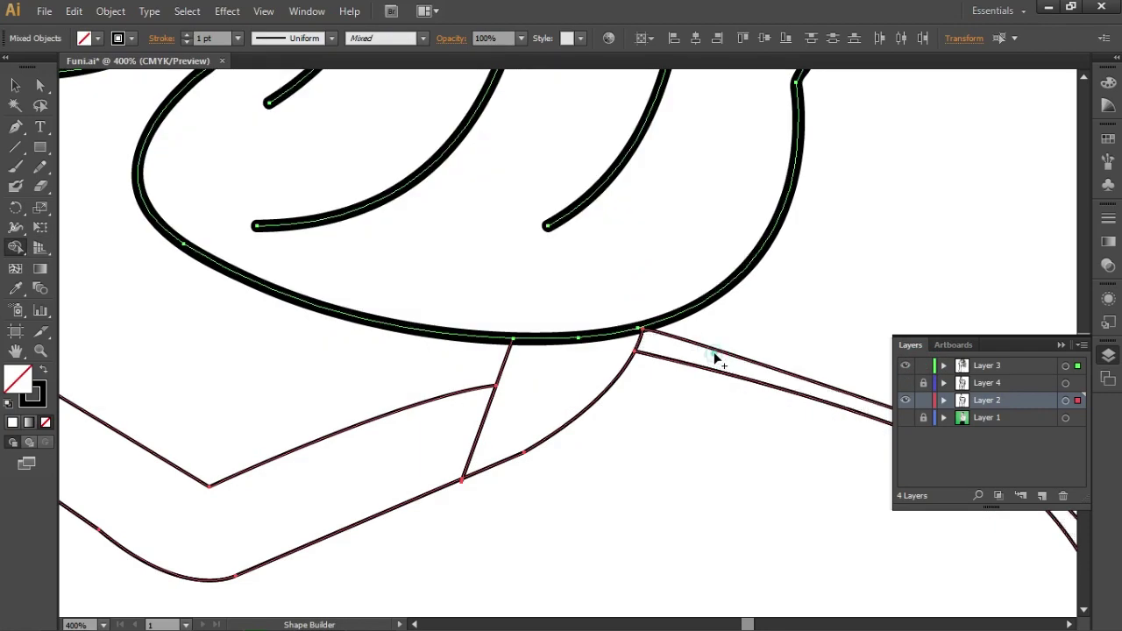
key(ctrl+1)
click(386, 399)
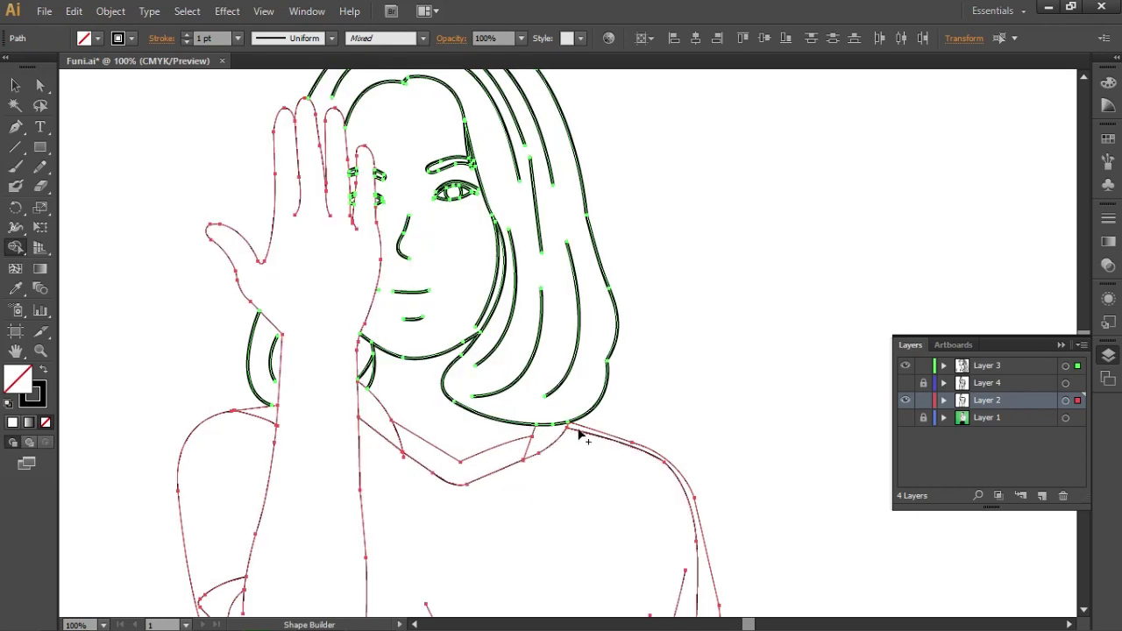
Relock Layer 3 and deselect all the artwork
click(923, 365)
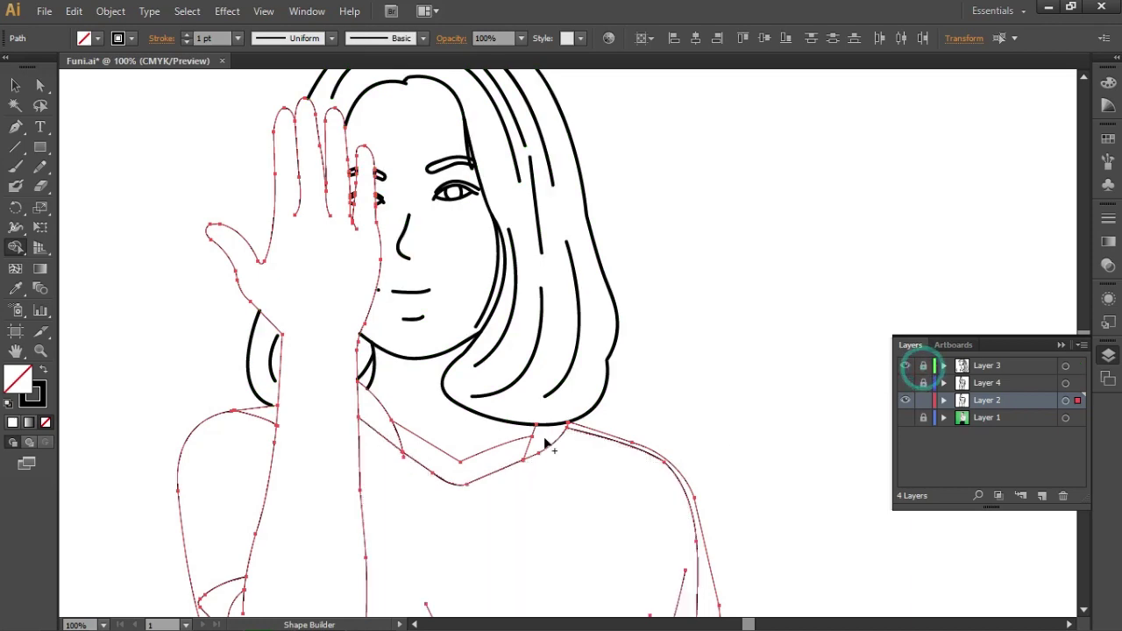
click(16, 85)
click(199, 130)
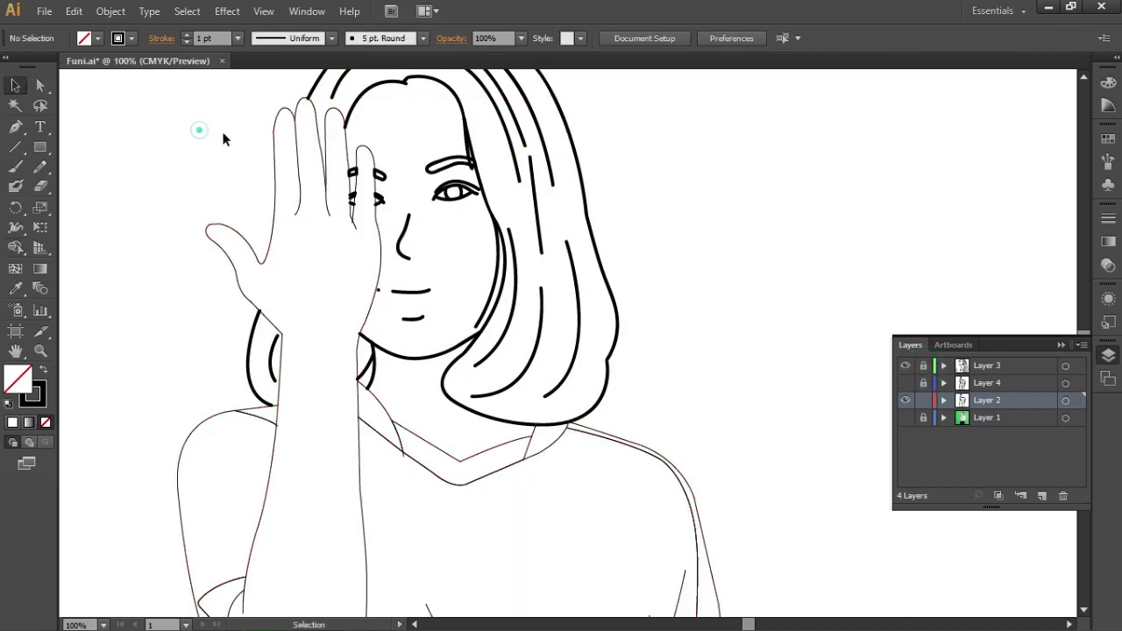
ctrl+click(356, 374)
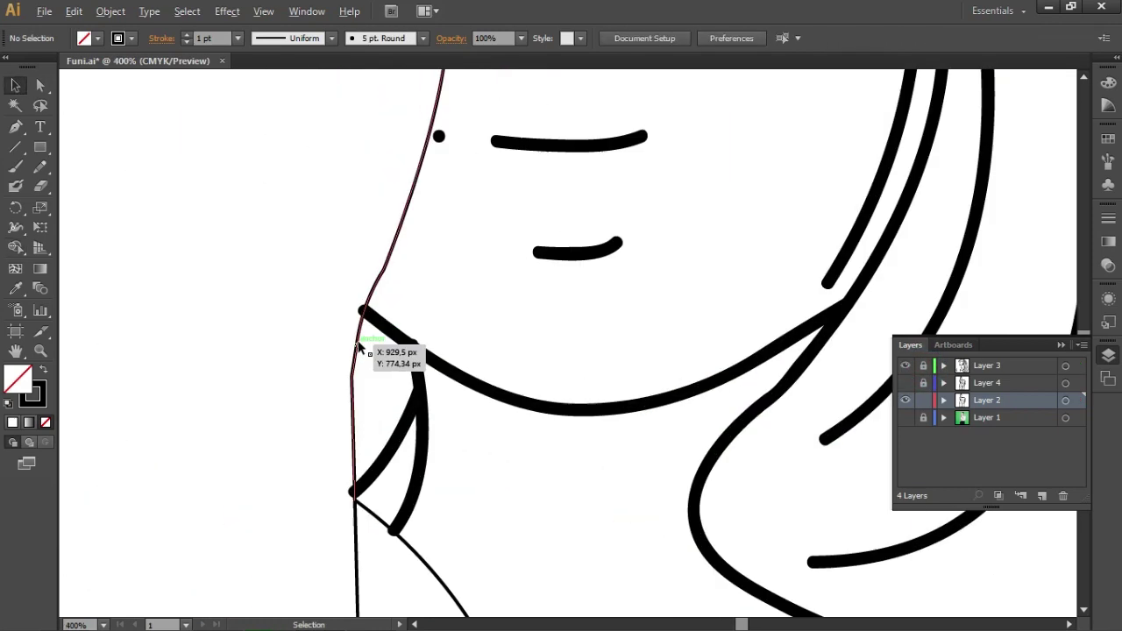
drag(368, 283, 438, 382)
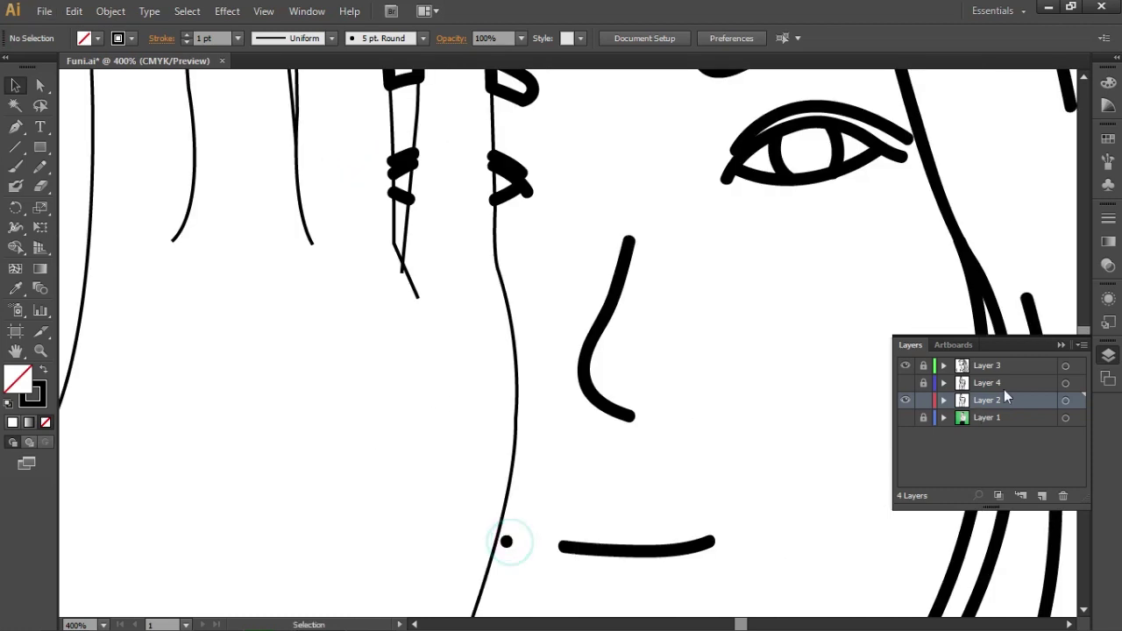
click(905, 382)
click(905, 383)
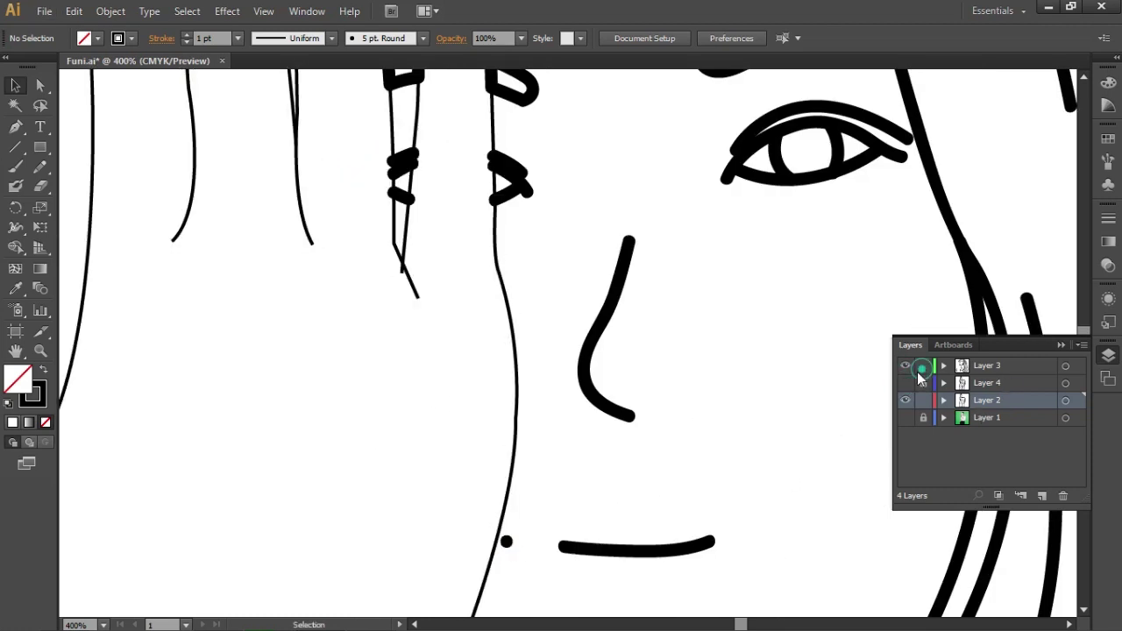
click(506, 542)
key(Delete)
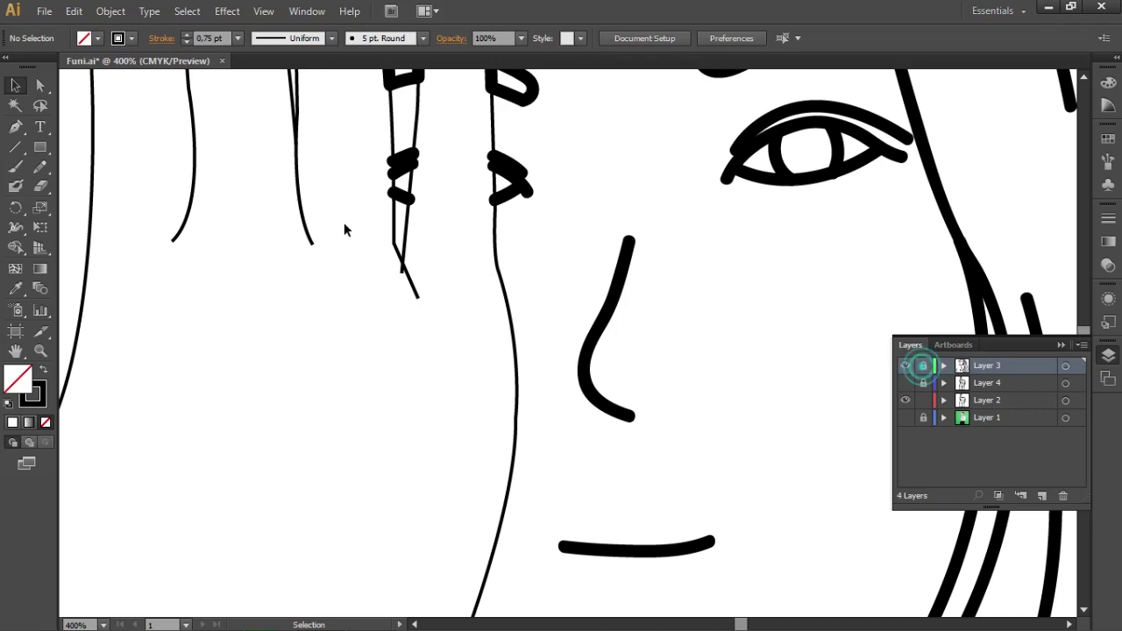
scroll(570, 416, down, 5)
scroll(526, 401, up, 2)
click(474, 450)
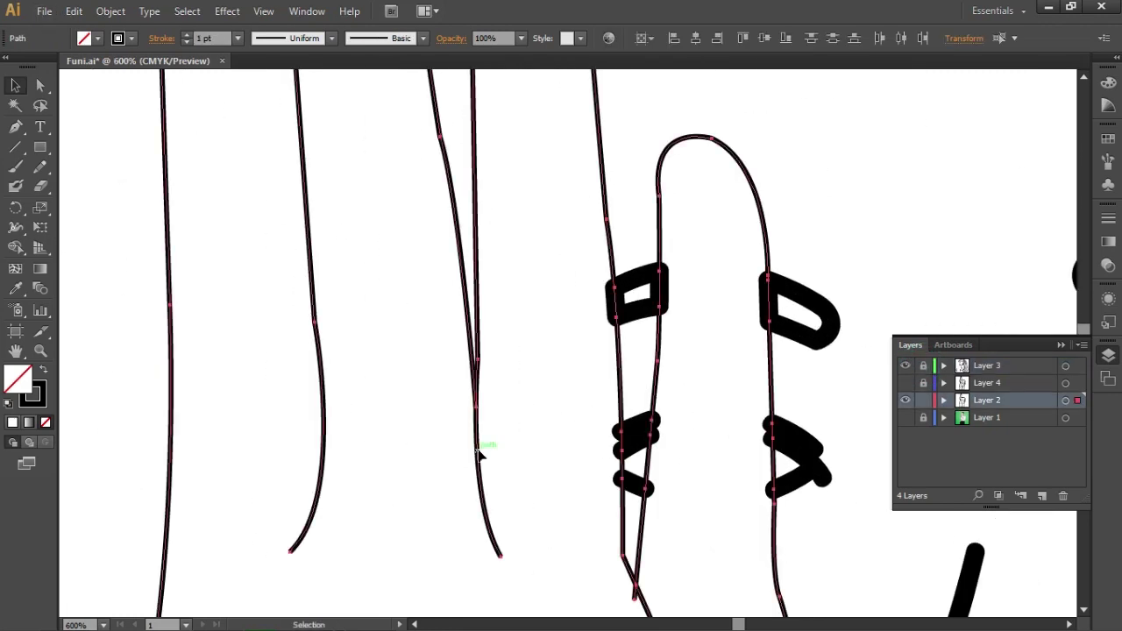
scroll(473, 418, up, 3)
scroll(473, 417, down, 4)
scroll(393, 196, up, 1)
drag(393, 195, 358, 253)
scroll(336, 288, up, 2)
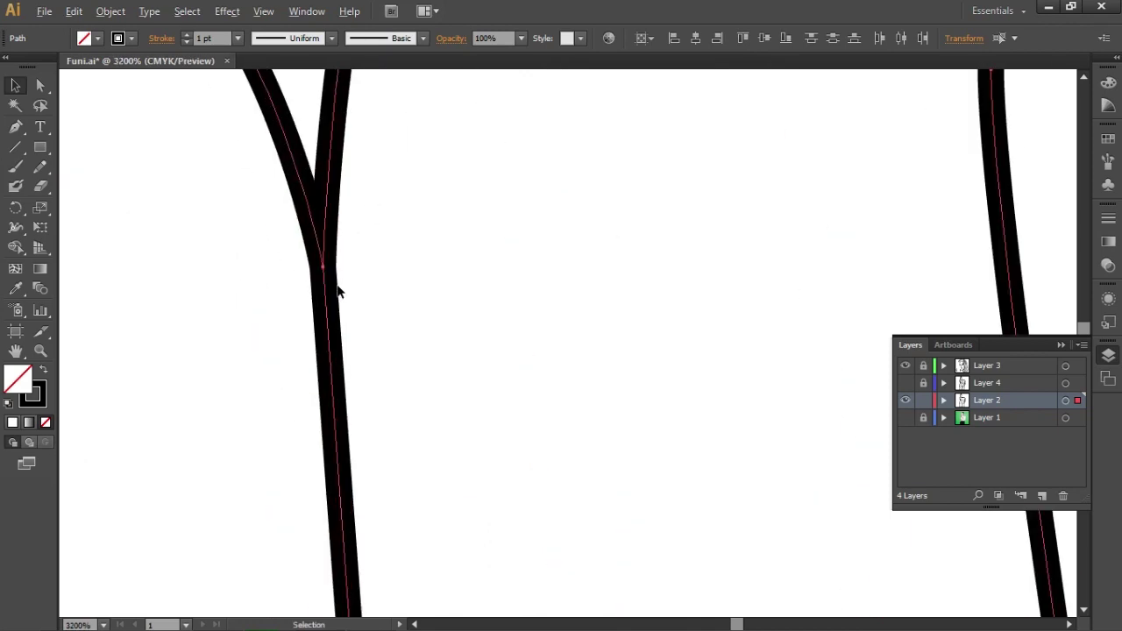
scroll(534, 470, down, 4)
scroll(534, 470, down, 2)
scroll(399, 421, down, 1)
drag(399, 421, 350, 337)
scroll(351, 342, down, 1)
scroll(351, 342, down, 1)
scroll(503, 458, down, 3)
scroll(503, 459, up, 2)
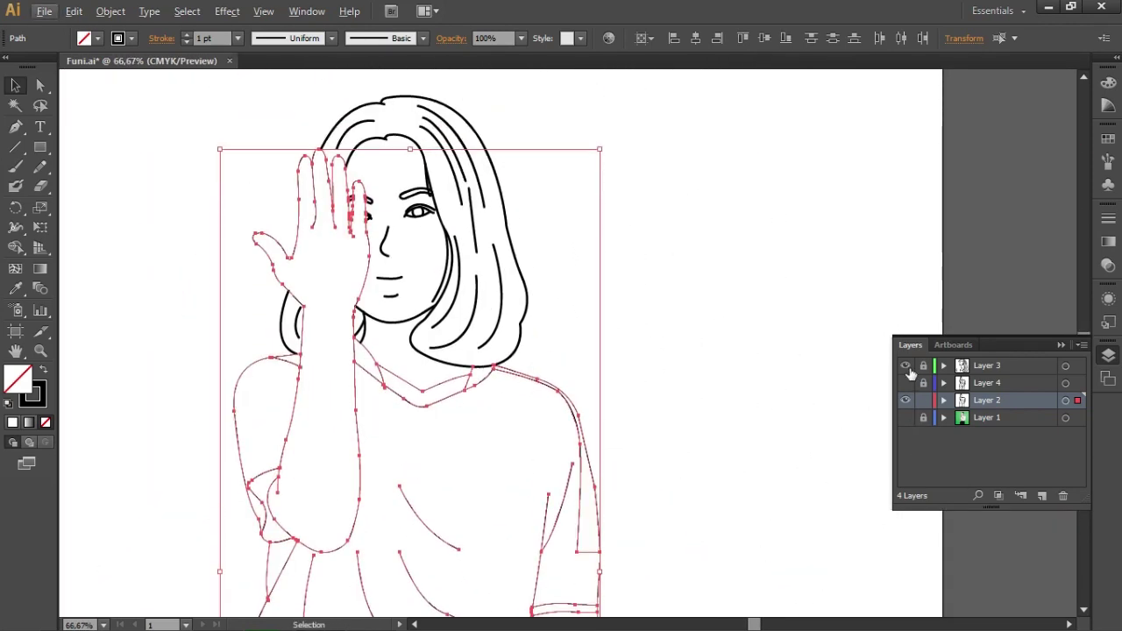
Select Layer 3's face and hair strokes and inspect them with Shape Builder active
click(918, 369)
click(15, 247)
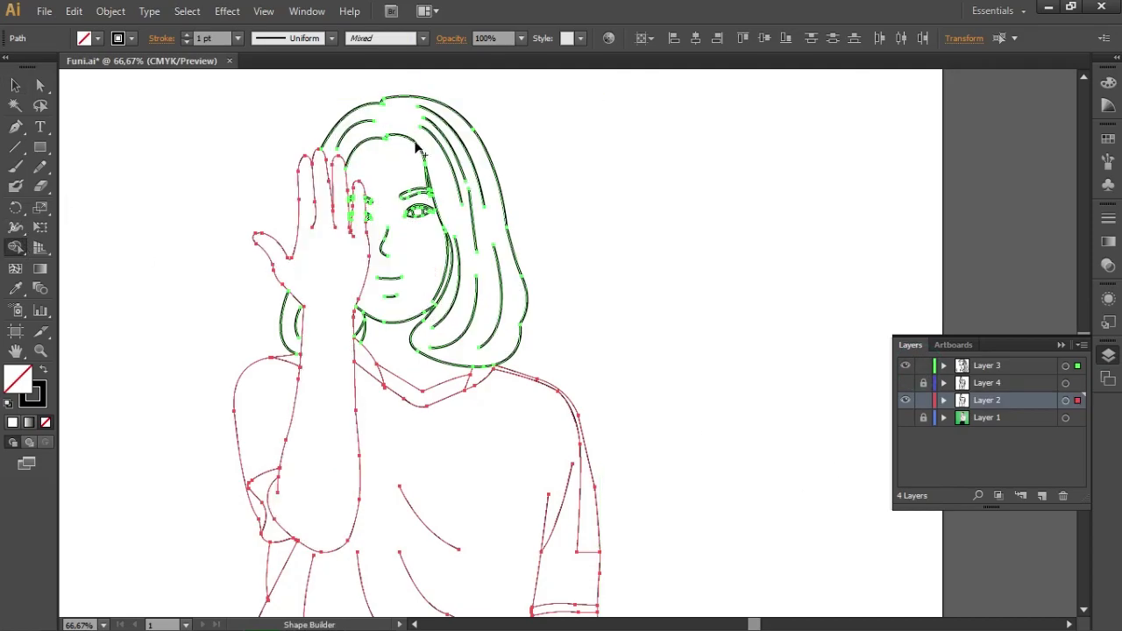
scroll(388, 187, up, 2)
scroll(292, 143, up, 1)
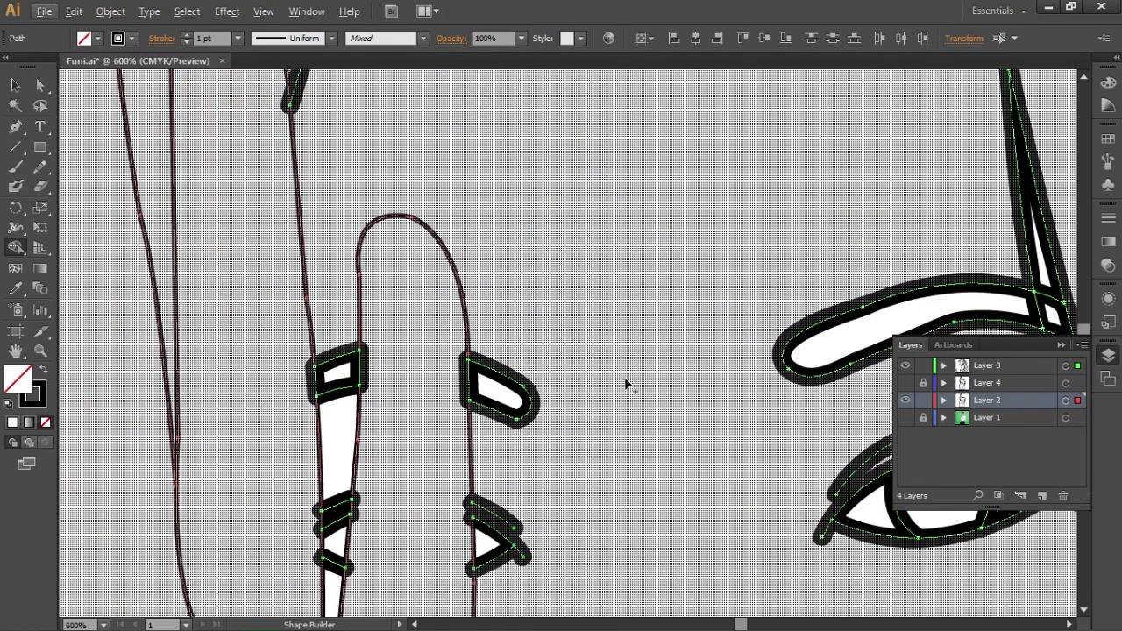
scroll(584, 403, down, 1)
scroll(590, 413, down, 2)
scroll(653, 489, down, 1)
scroll(741, 590, up, 2)
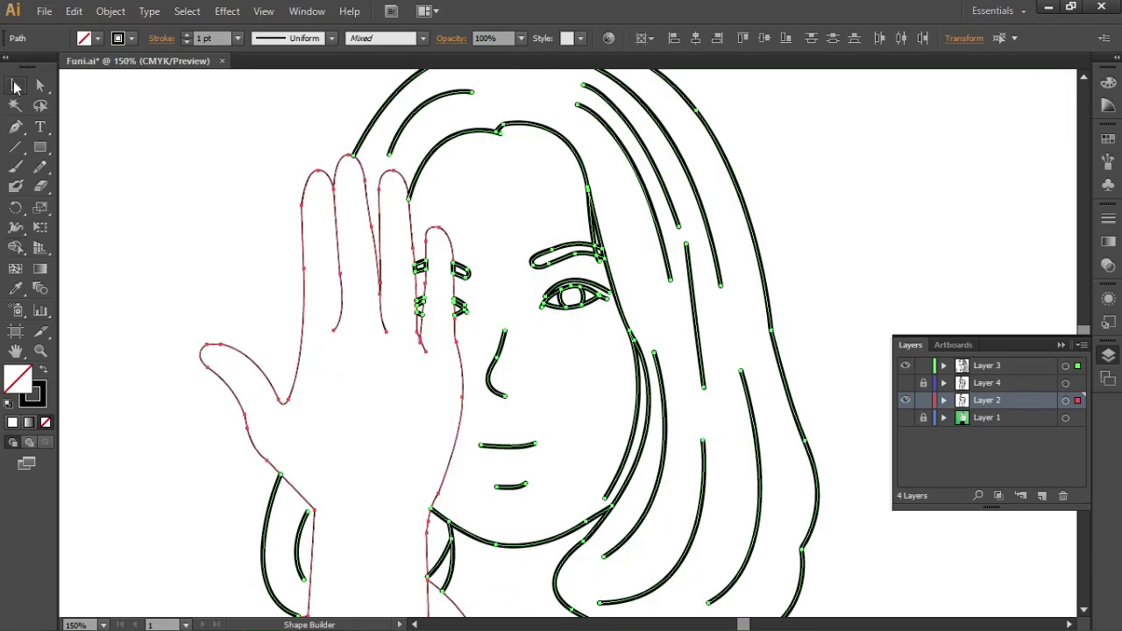
Hide and lock Layer 3, leaving Layer 2's hand and body paths selected
click(140, 134)
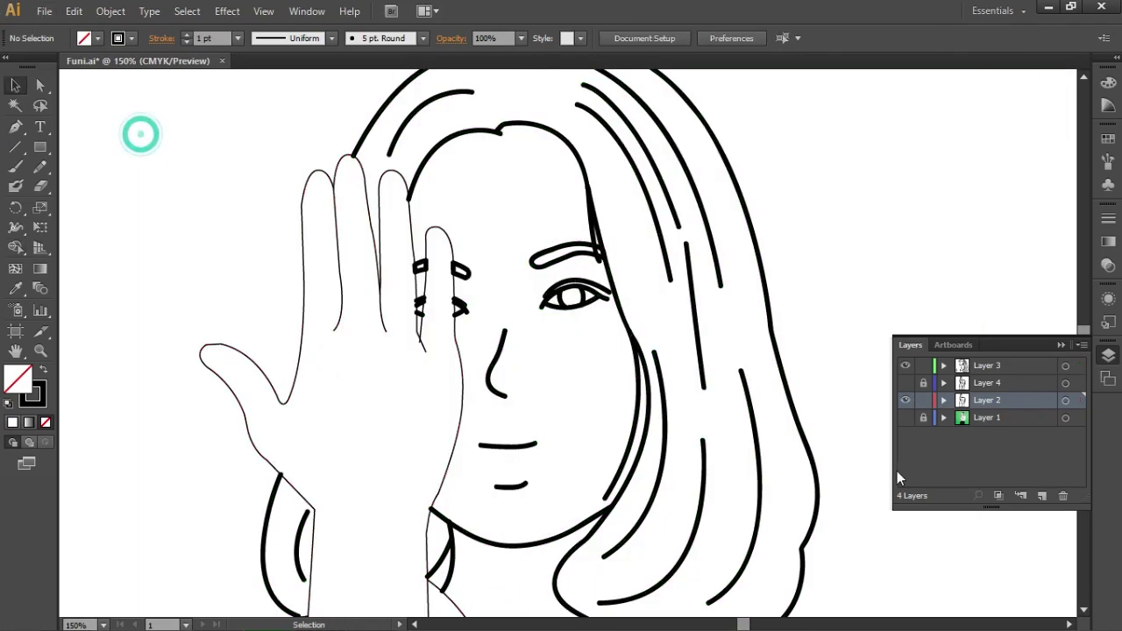
click(906, 365)
key(ctrl+a)
click(924, 365)
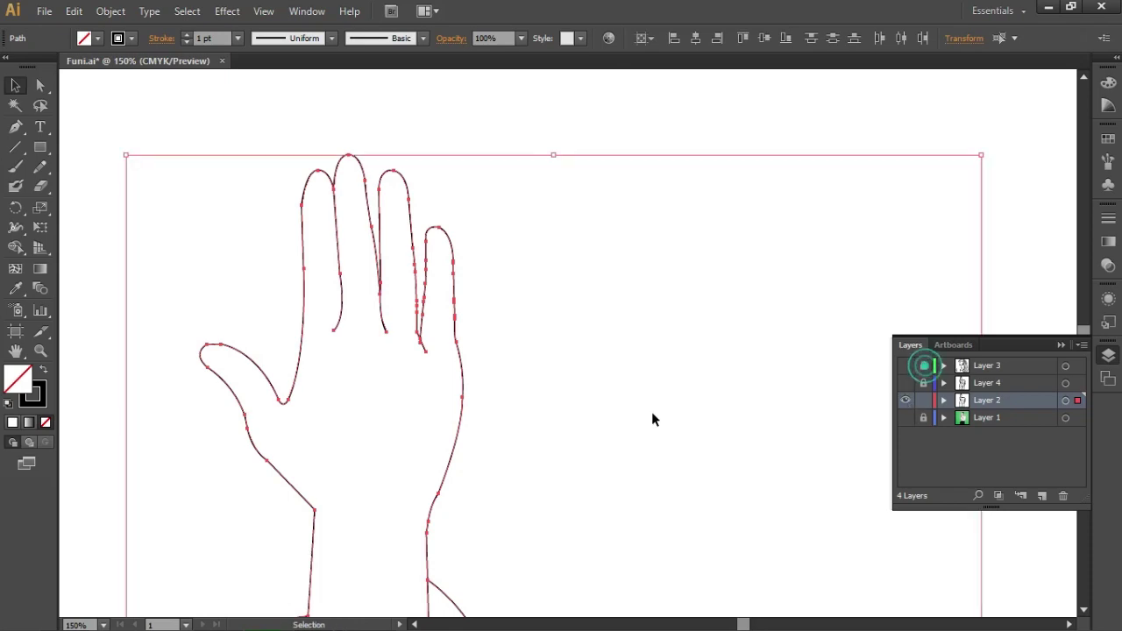
Zoom into the hand and nudge the anchor where two fingers meet
click(21, 253)
scroll(349, 377, up, 4)
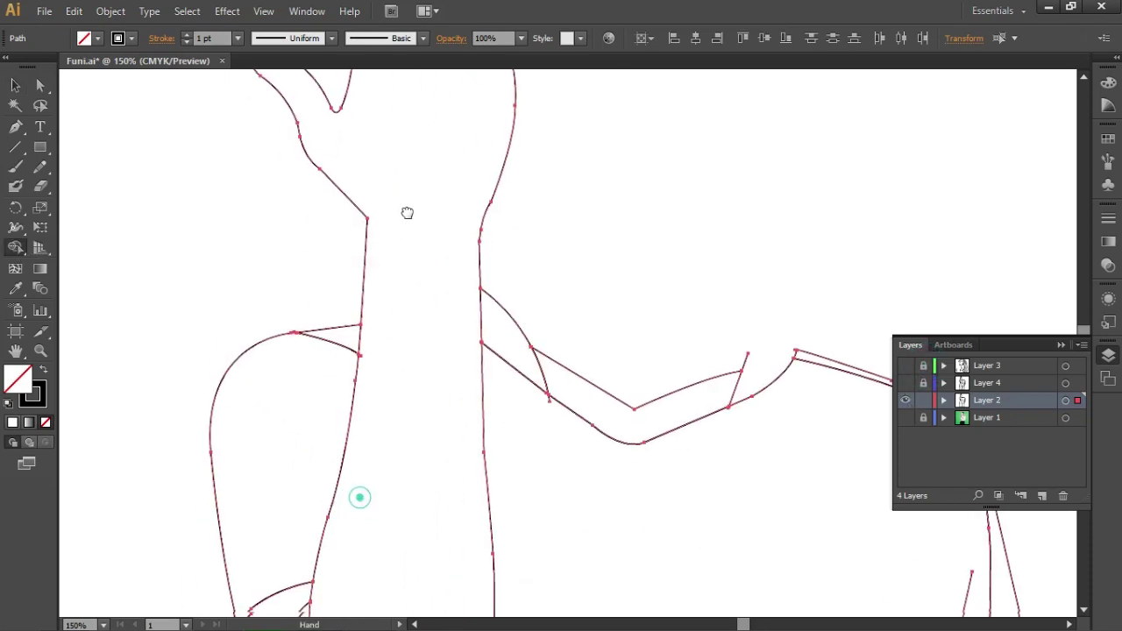
scroll(470, 364, up, 3)
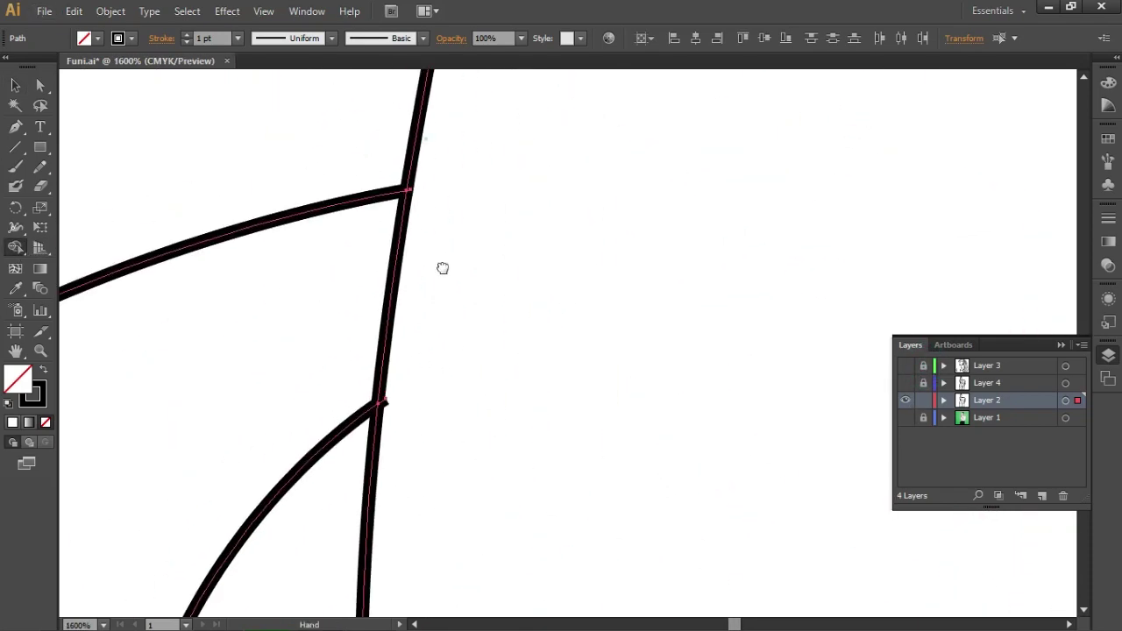
drag(571, 444, 549, 415)
scroll(438, 125, down, 3)
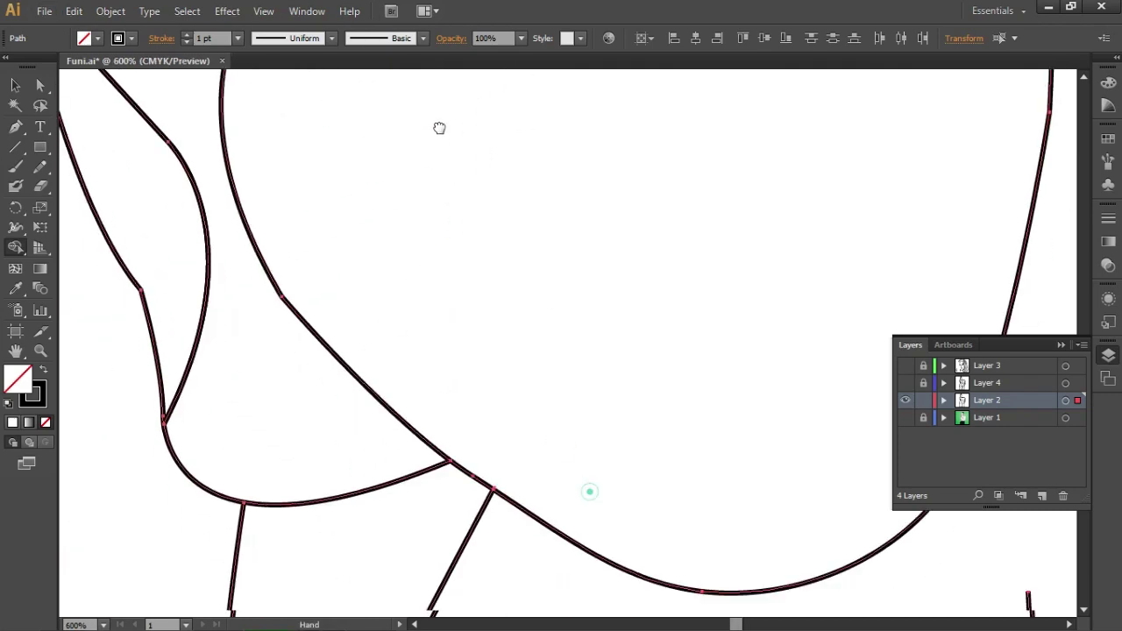
scroll(447, 223, down, 1)
scroll(447, 224, down, 1)
scroll(447, 223, down, 1)
scroll(449, 334, up, 4)
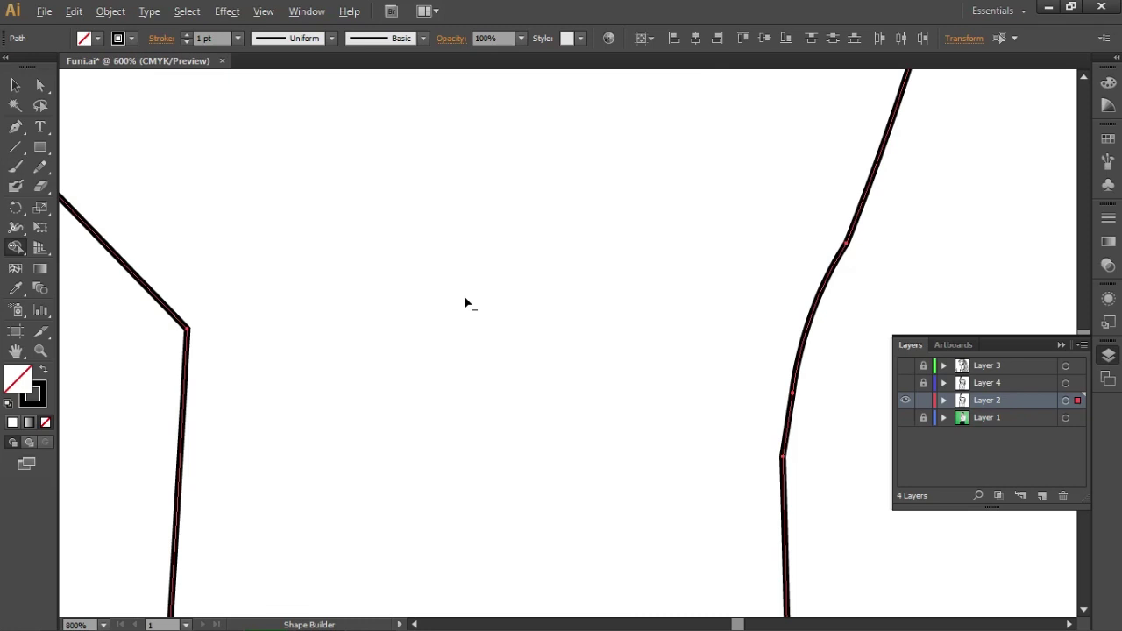
scroll(465, 303, down, 2)
scroll(476, 446, up, 2)
scroll(466, 428, up, 2)
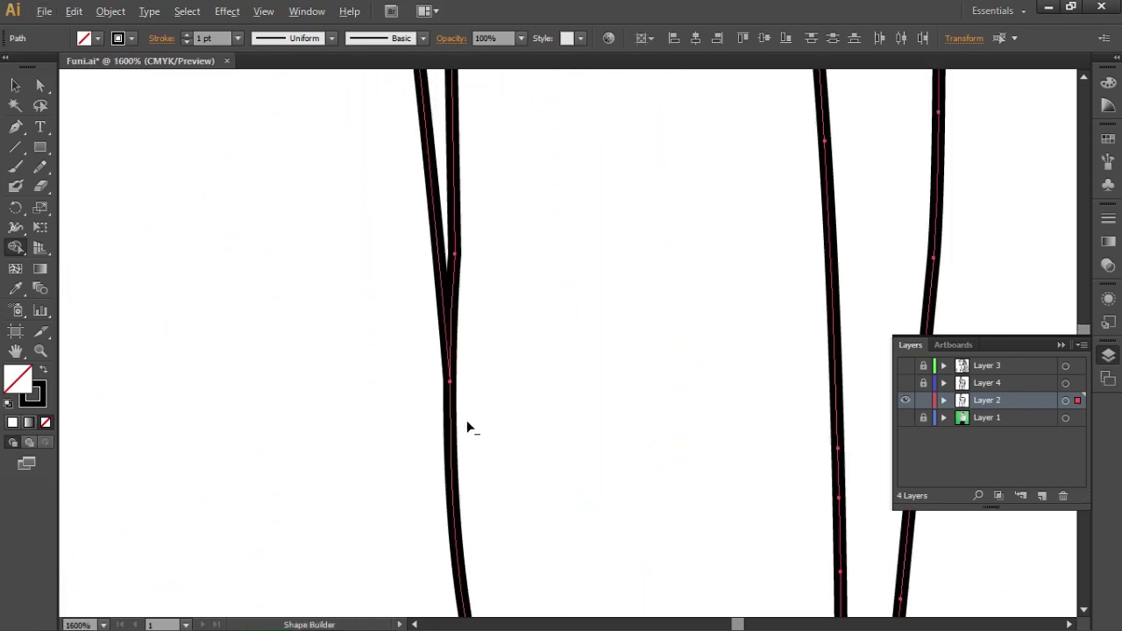
scroll(511, 394, down, 3)
scroll(512, 393, down, 1)
scroll(511, 396, down, 1)
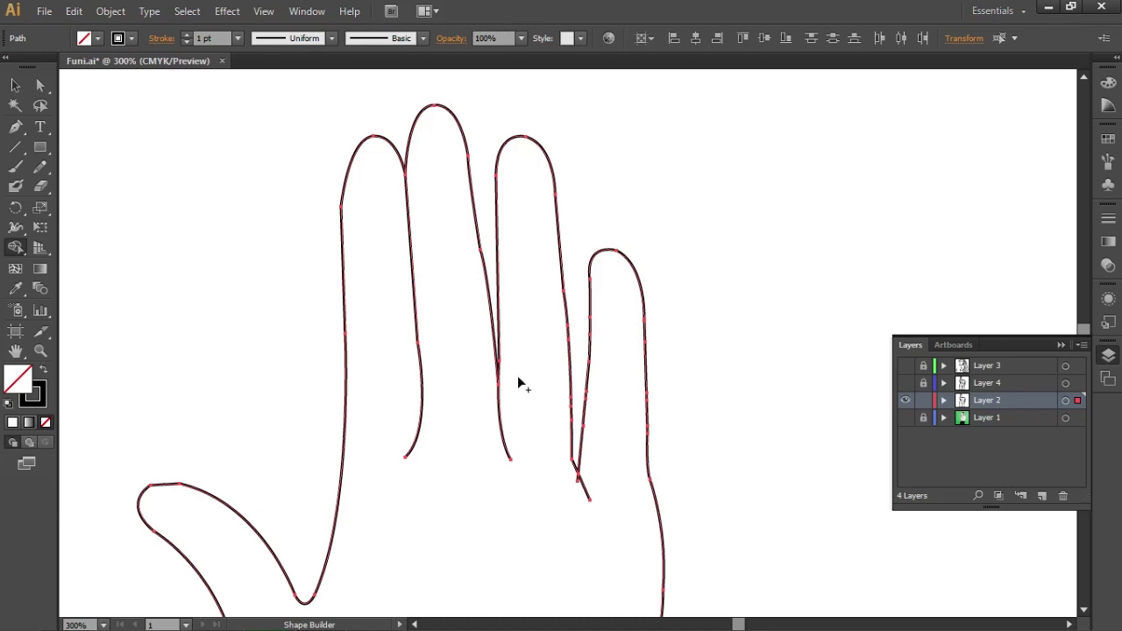
mouse_move(494, 383)
mouse_down()
mouse_move(500, 396)
mouse_move(491, 372)
mouse_up()
Select the leftmost finger's lower anchor point near the fingertips
scroll(502, 403, up, 4)
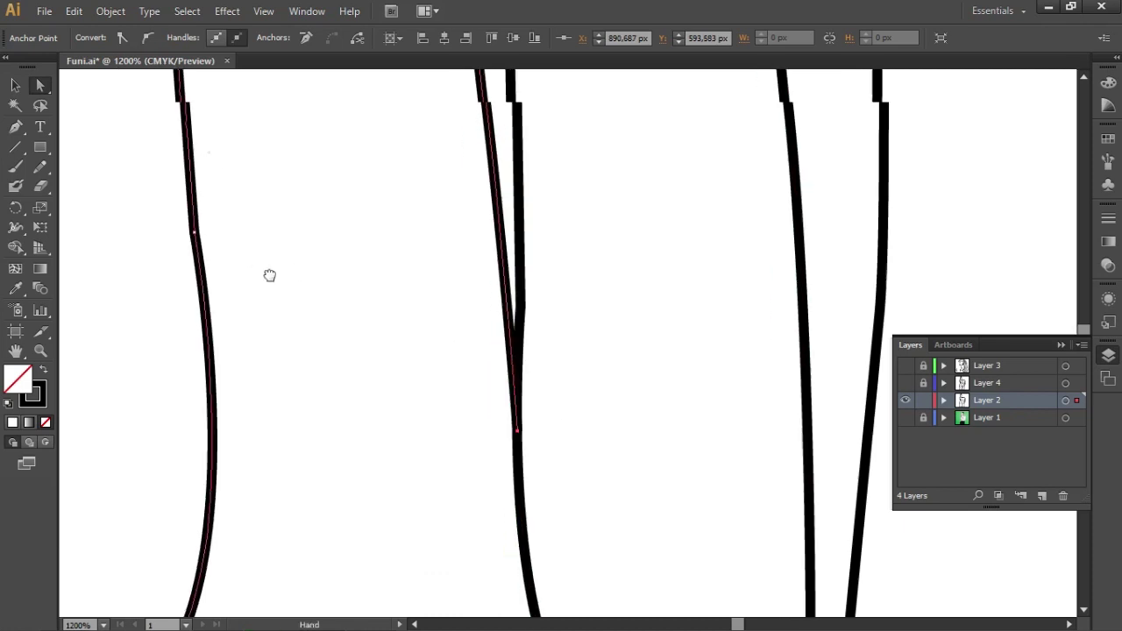
drag(223, 178, 388, 230)
click(322, 311)
click(323, 314)
scroll(418, 370, down, 4)
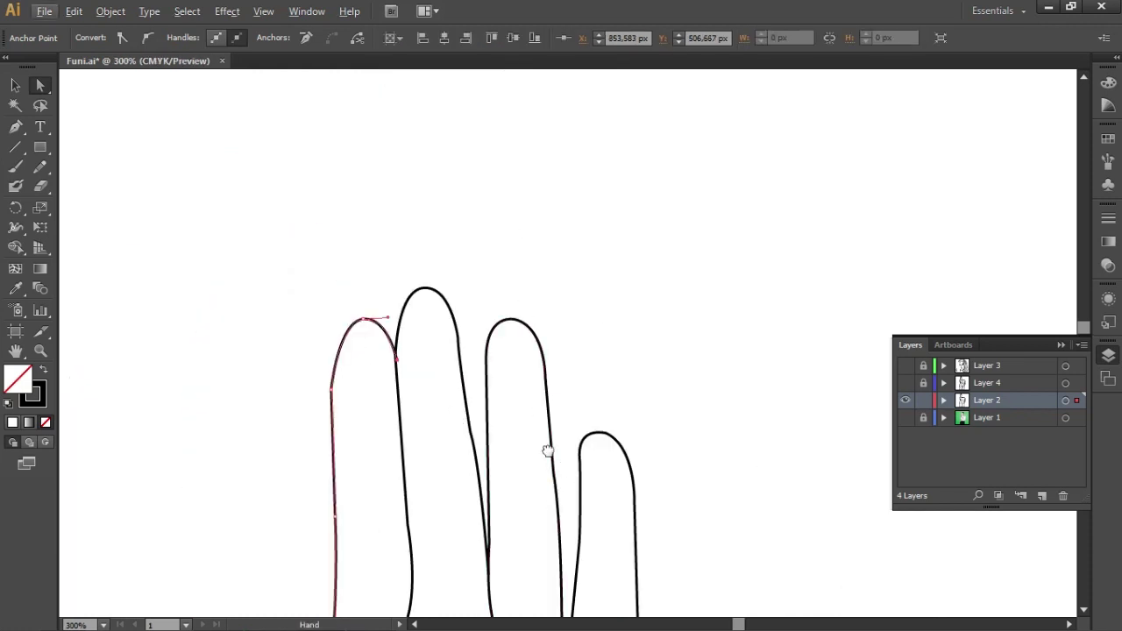
scroll(561, 469, down, 2)
Deselect, return to Shape Builder and select all the hand outline paths
click(567, 413)
key(shift+m)
key(ctrl+a)
scroll(421, 517, down, 4)
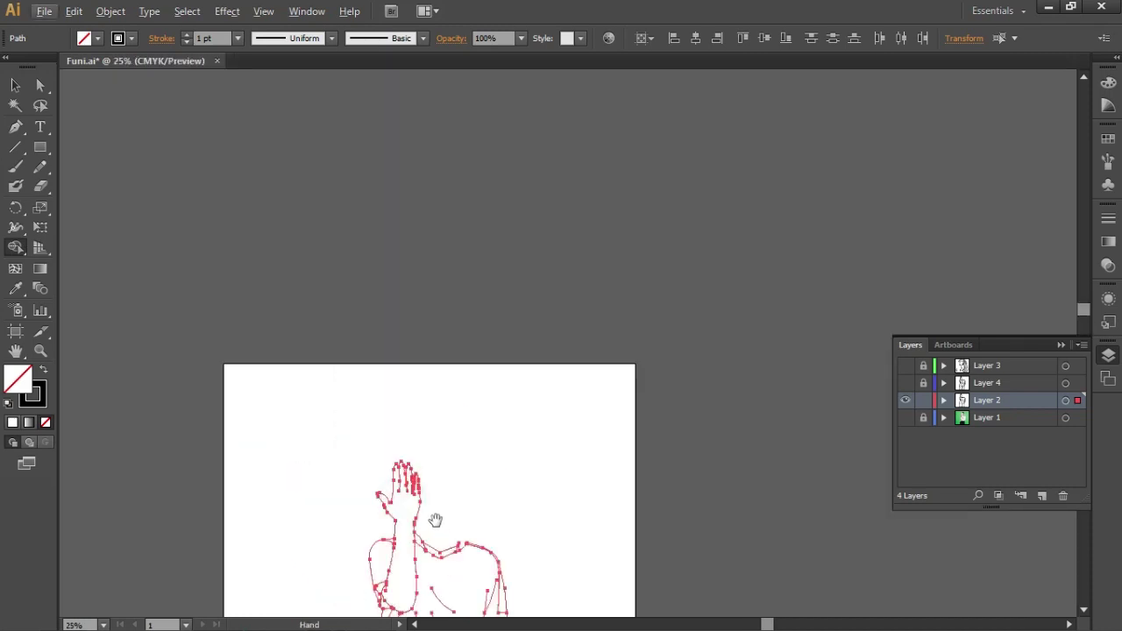
Merge the arm region into a single shape and deselect the paths
scroll(351, 369, up, 2)
click(347, 369)
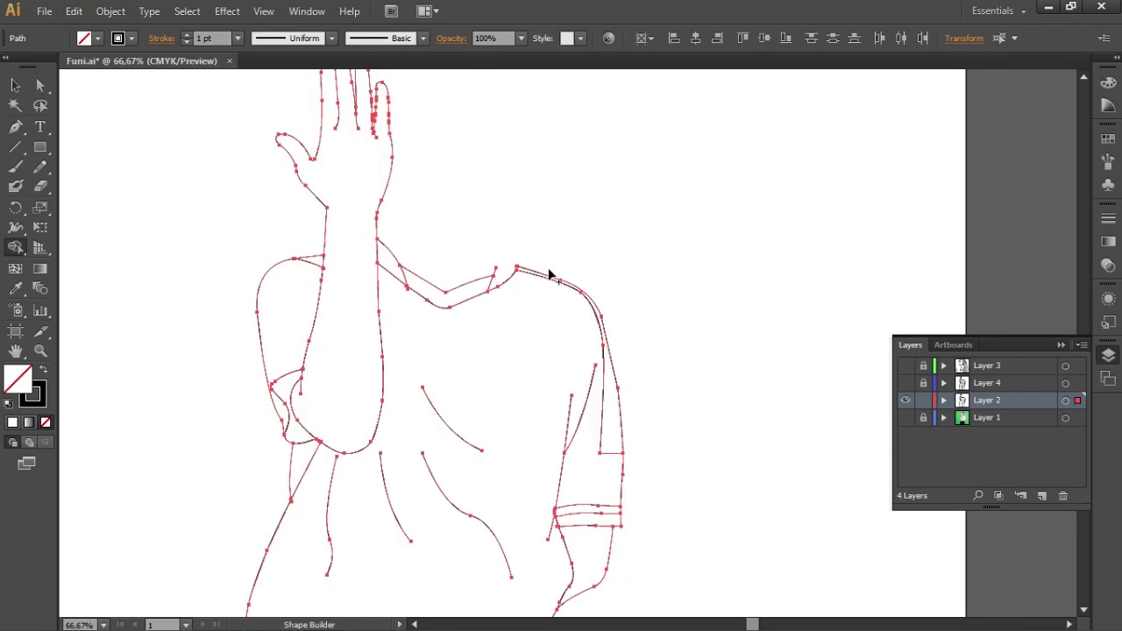
click(14, 85)
click(175, 198)
scroll(693, 424, down, 5)
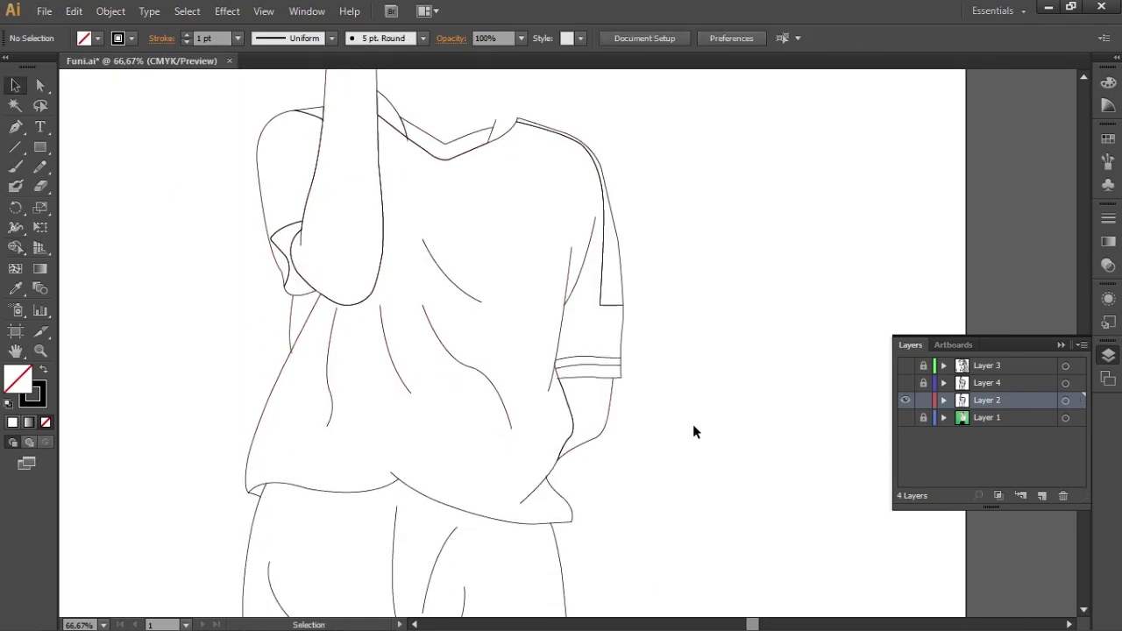
scroll(657, 421, down, 5)
scroll(684, 316, up, 2)
scroll(345, 406, down, 2)
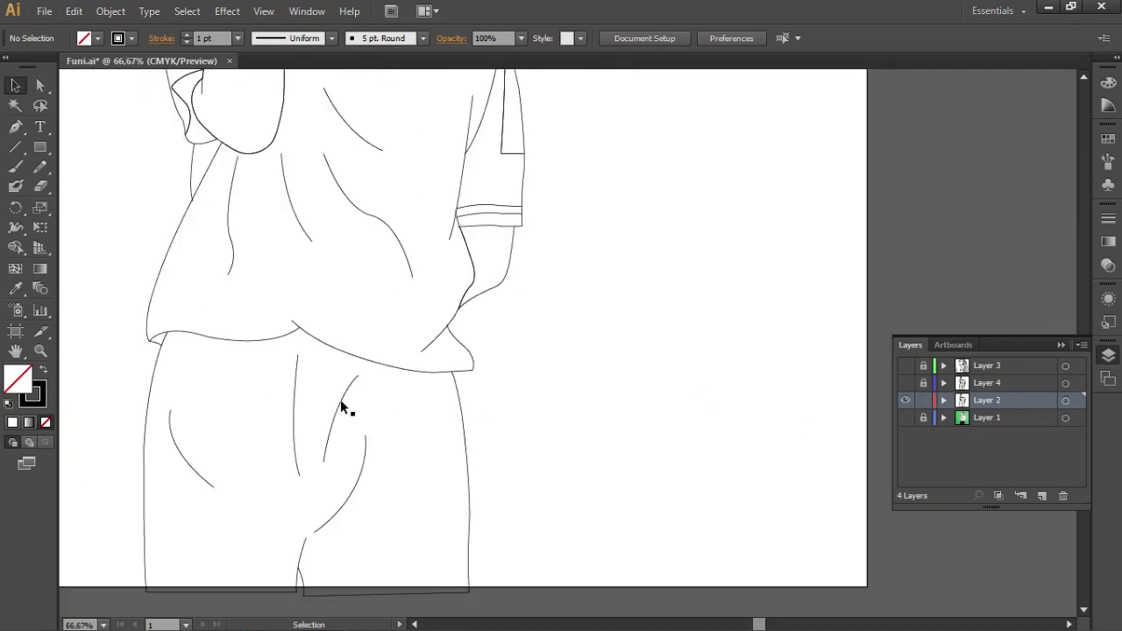
scroll(463, 419, down, 2)
scroll(612, 438, up, 3)
scroll(608, 412, down, 2)
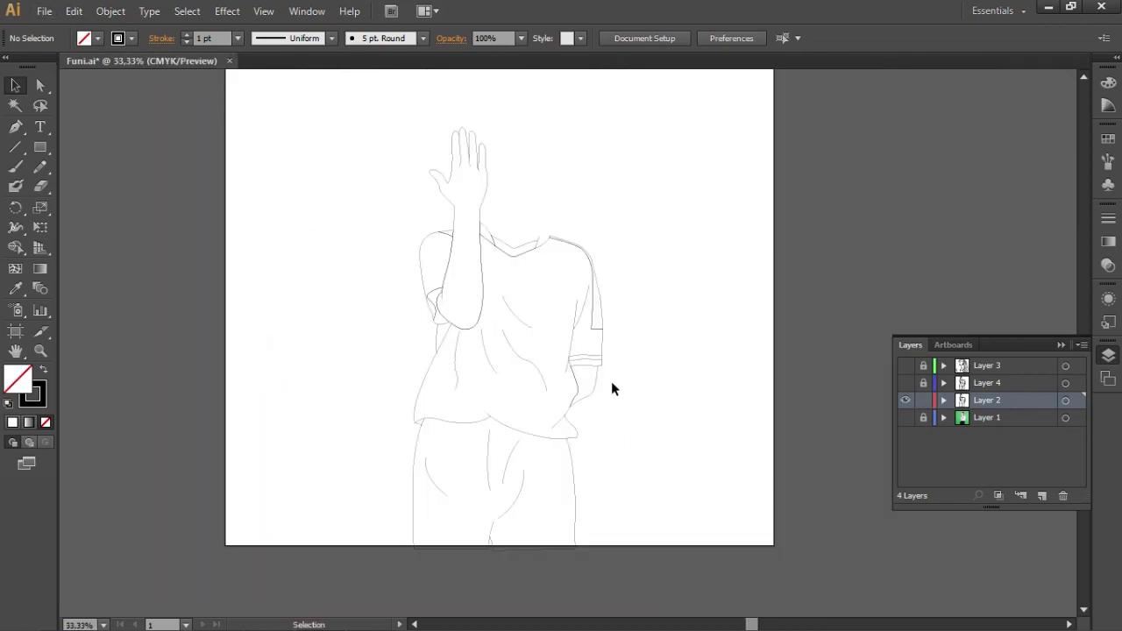
scroll(611, 388, up, 2)
Show the reference photo layer and draw an 80 by 80 circle beside the figure
click(905, 418)
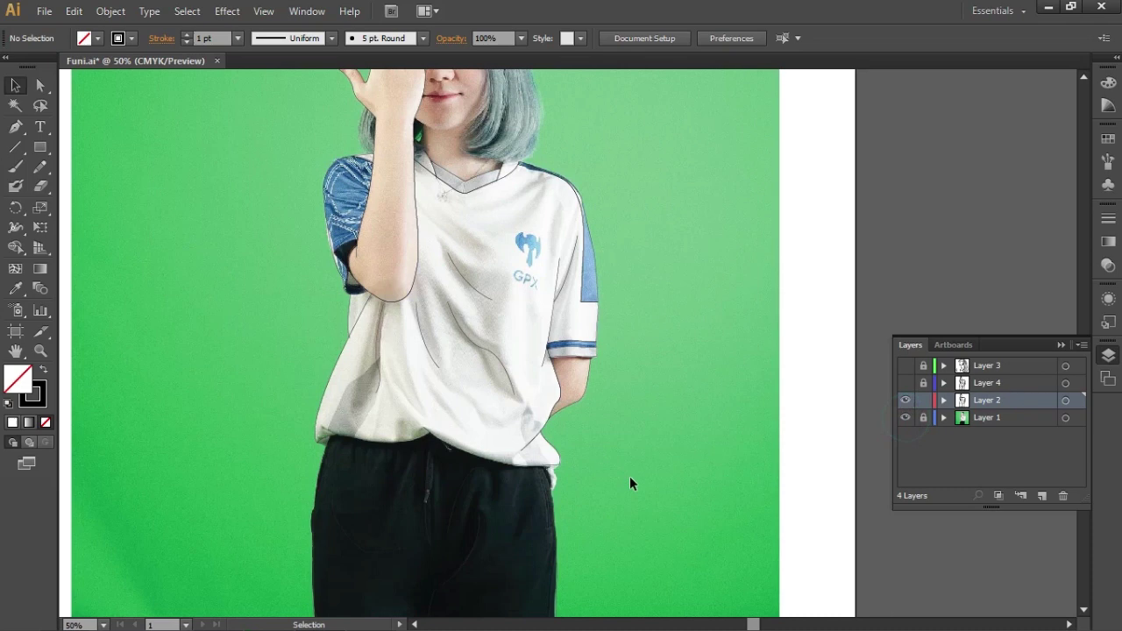
scroll(629, 476, up, 1)
drag(41, 147, 132, 185)
mouse_move(657, 278)
mouse_down()
mouse_move(728, 348)
mouse_move(734, 416)
mouse_move(707, 521)
mouse_move(747, 587)
mouse_up()
key(v)
Duplicate the circle to the right and fill the bottom circle with the shirt's white
alt+drag(761, 541, 796, 460)
click(764, 345)
double_click(746, 530)
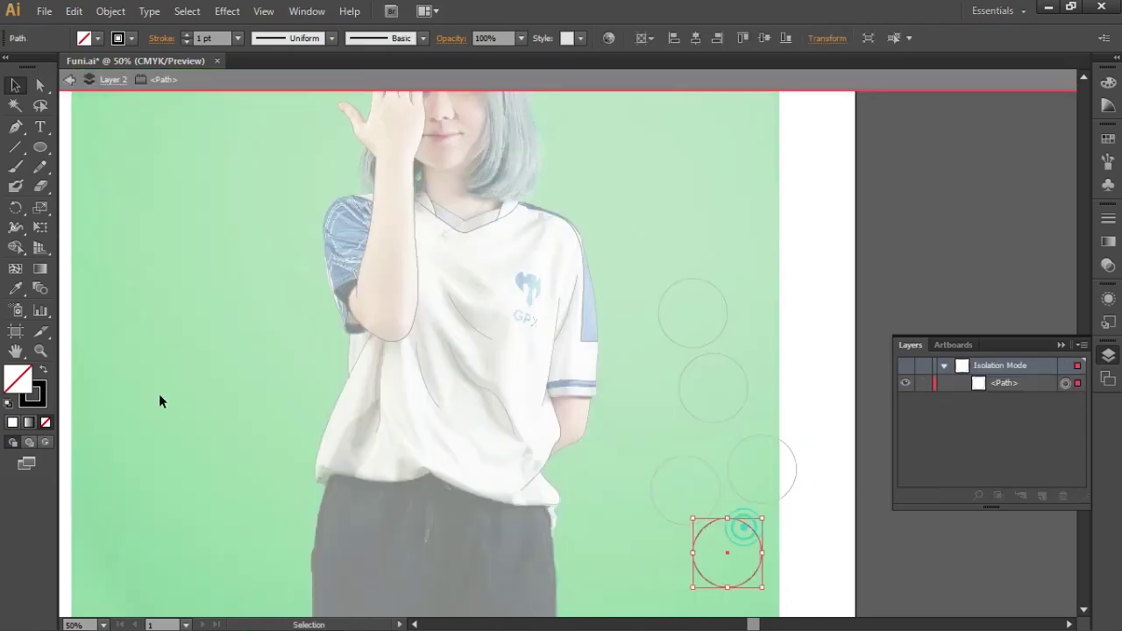
key(Escape)
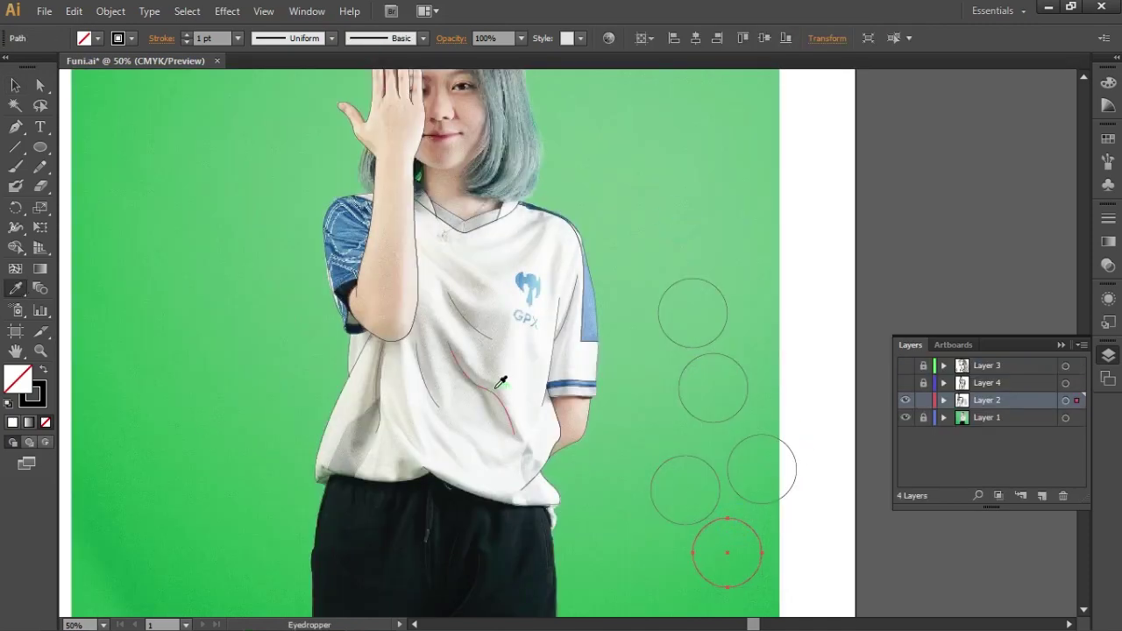
click(490, 435)
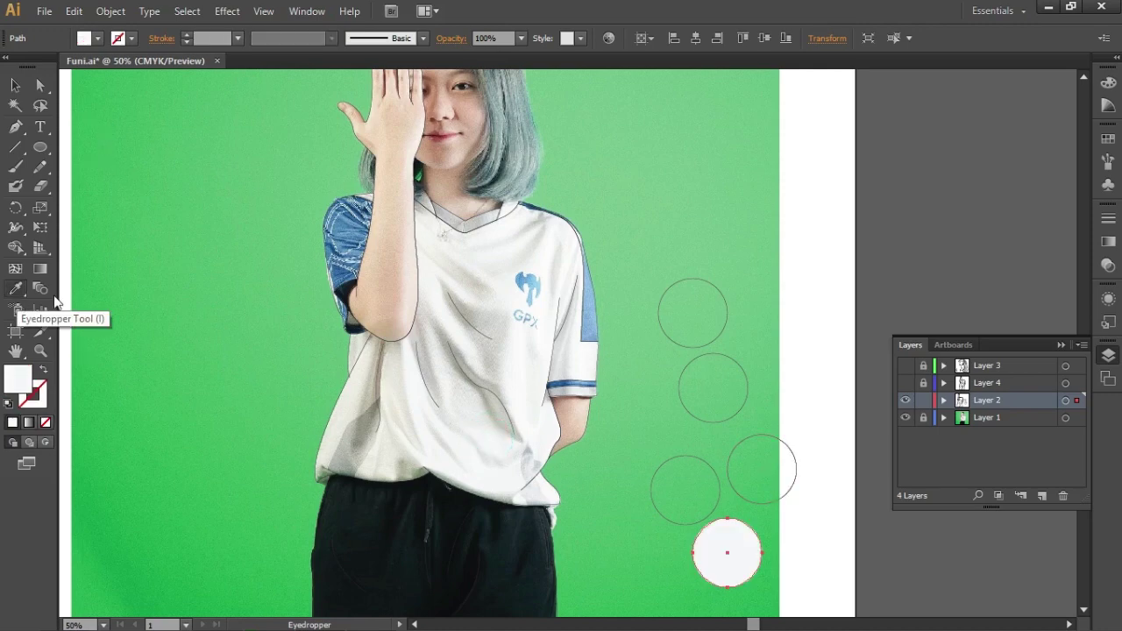
Fill the circle above the white one with blue sampled from the left sleeve
click(721, 491)
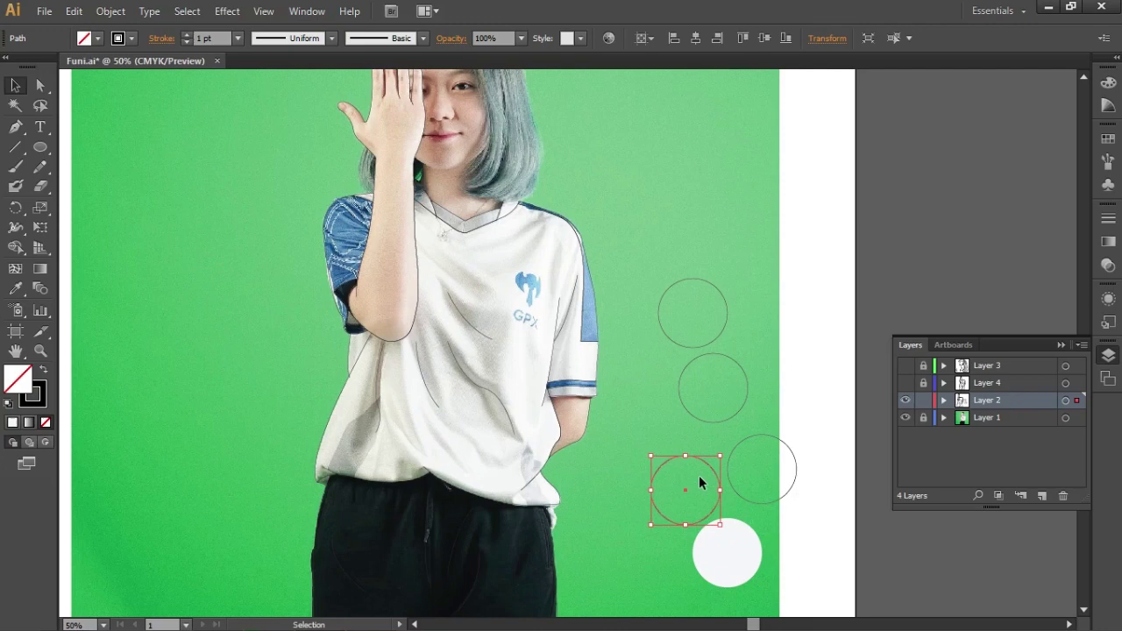
key(l)
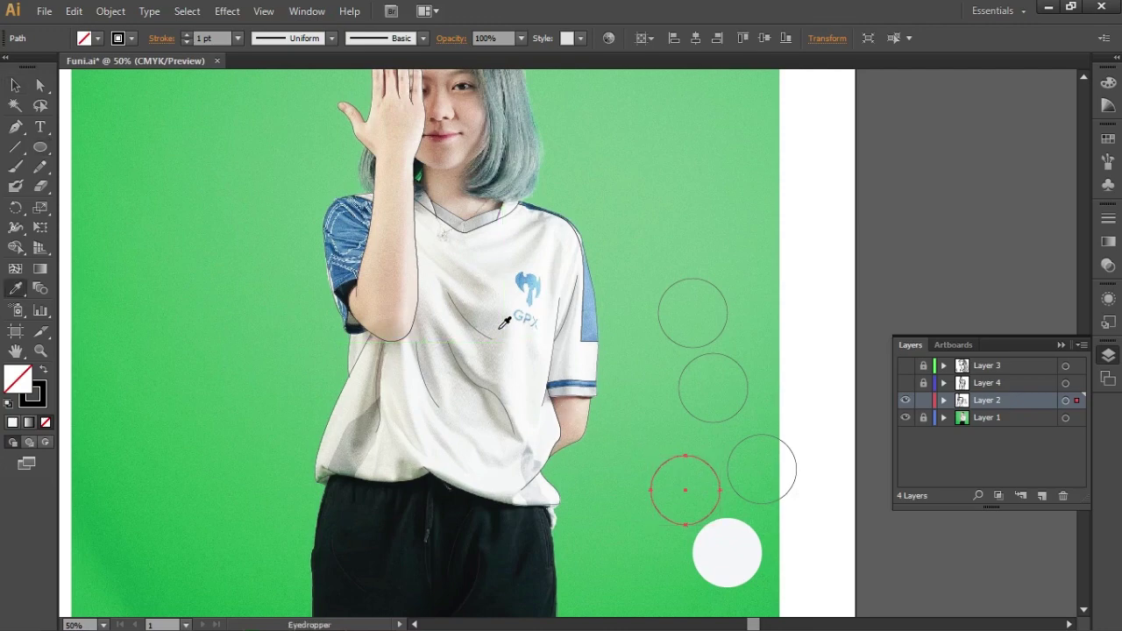
click(595, 333)
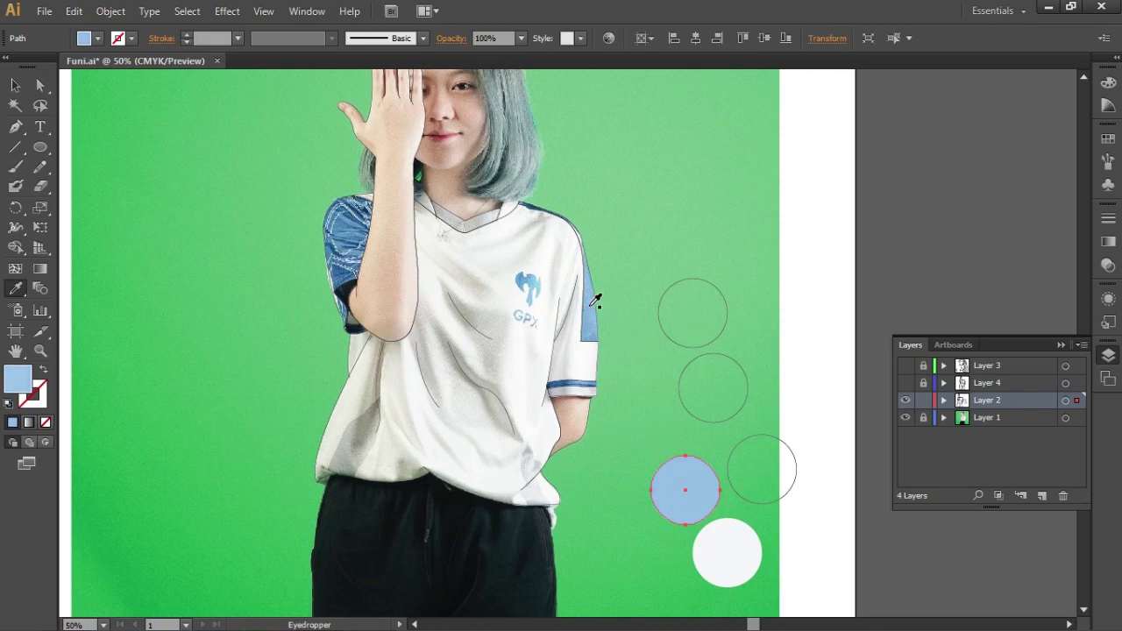
click(342, 270)
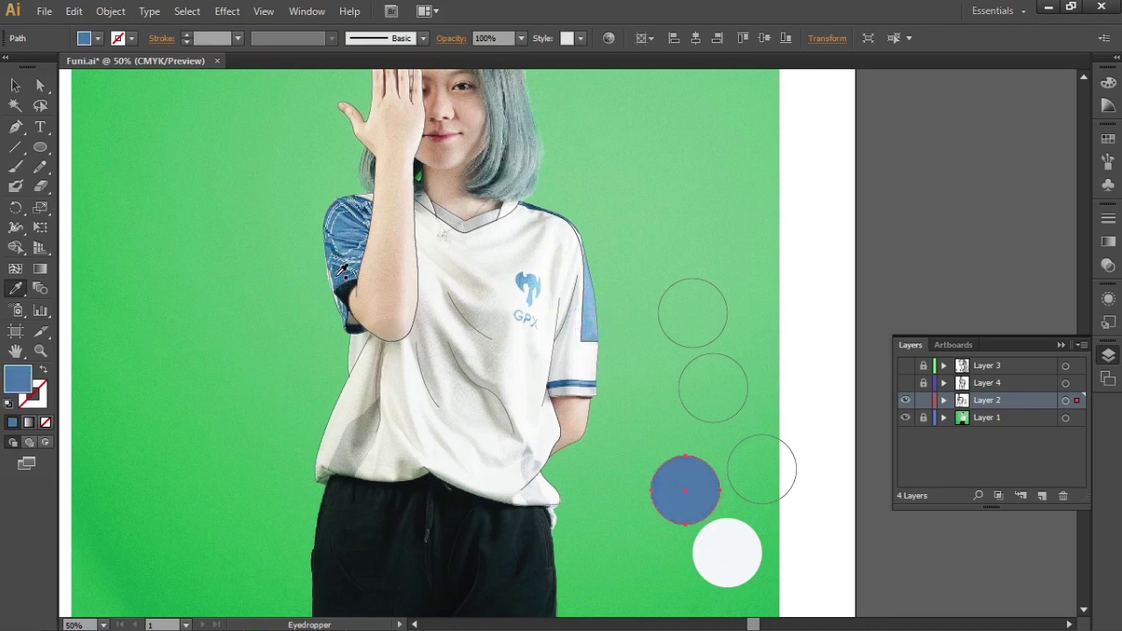
Fill the middle outlined circle with a neutral near-black, 141414
click(710, 421)
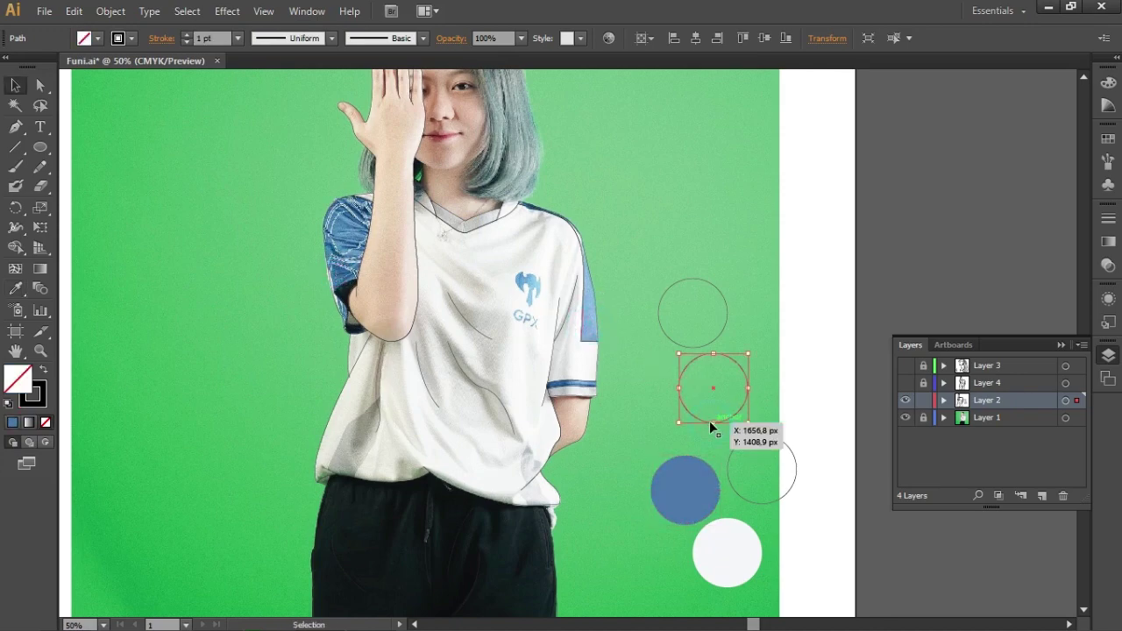
key(i)
click(526, 561)
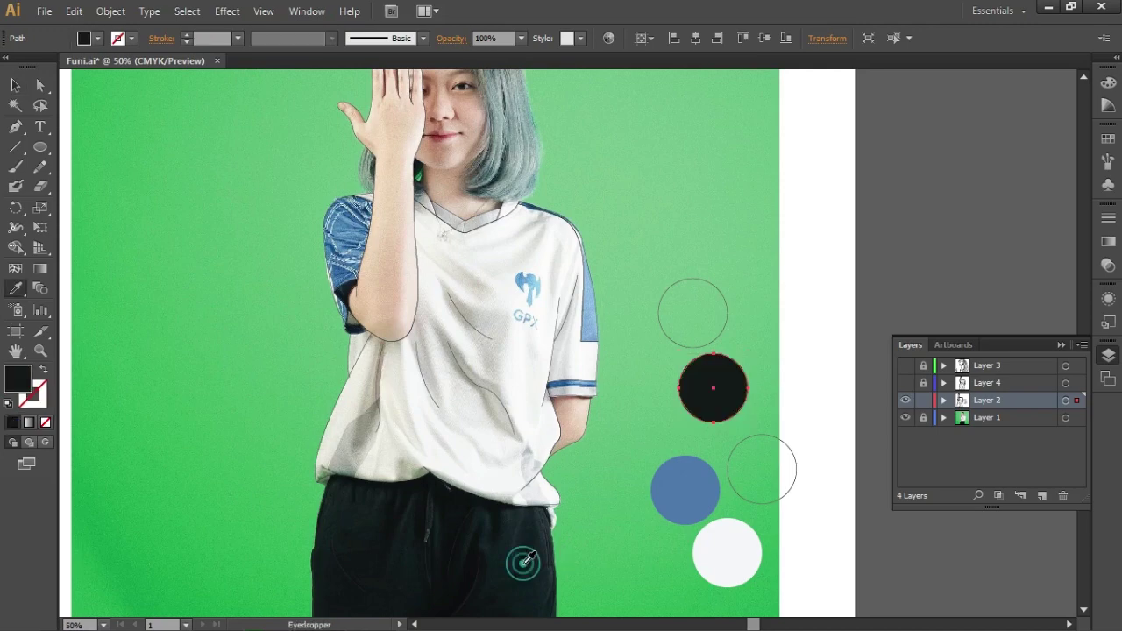
double_click(18, 379)
drag(62, 403, 30, 411)
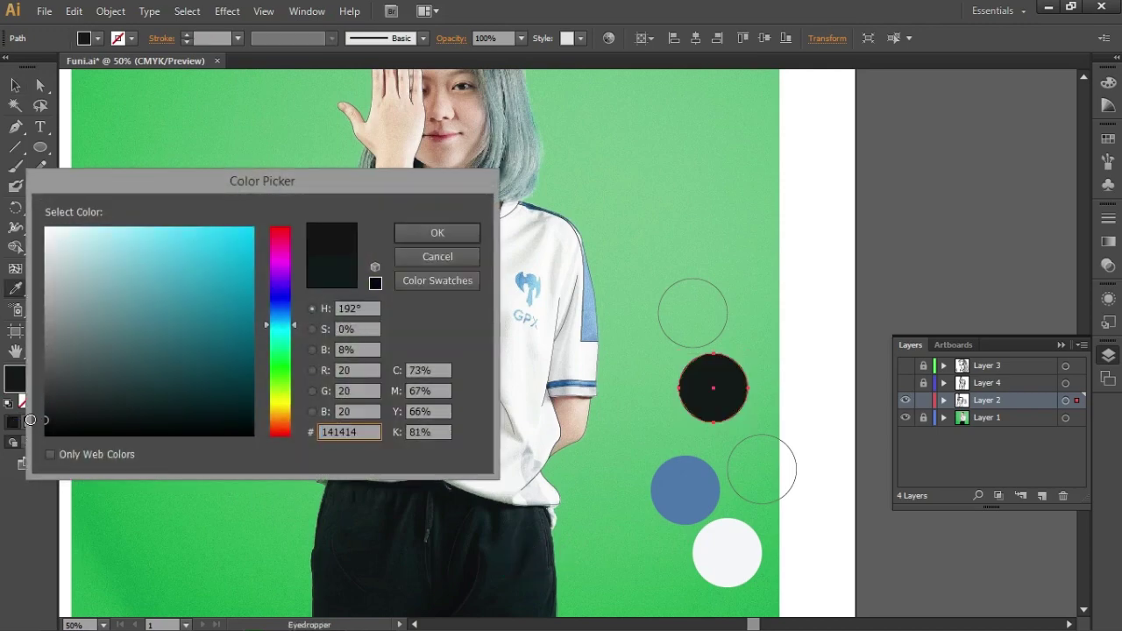
click(419, 232)
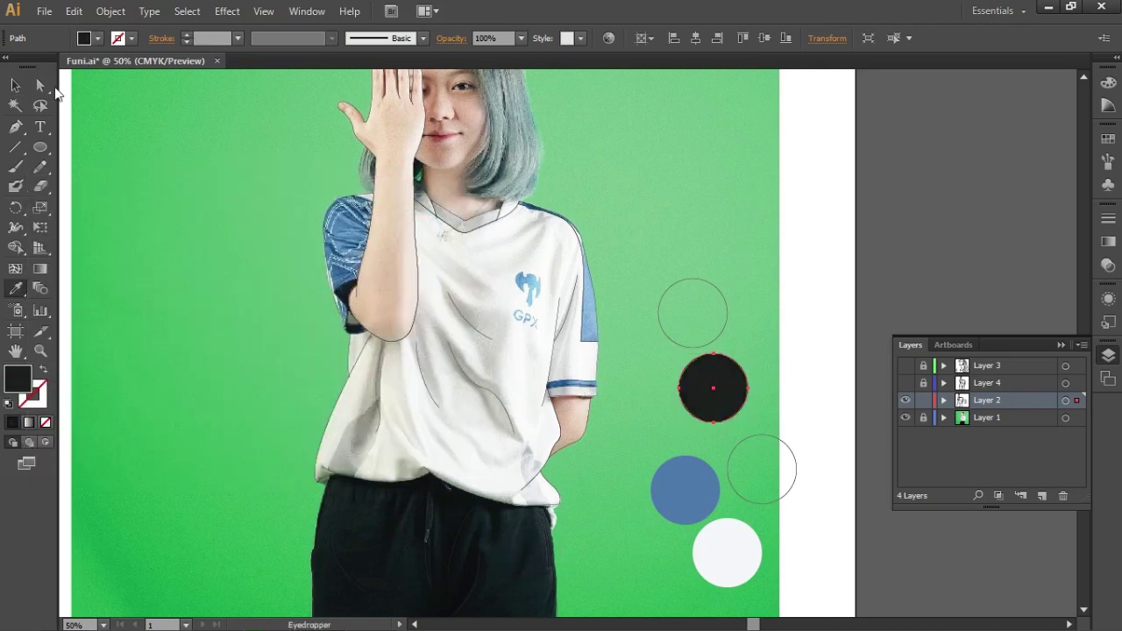
click(178, 374)
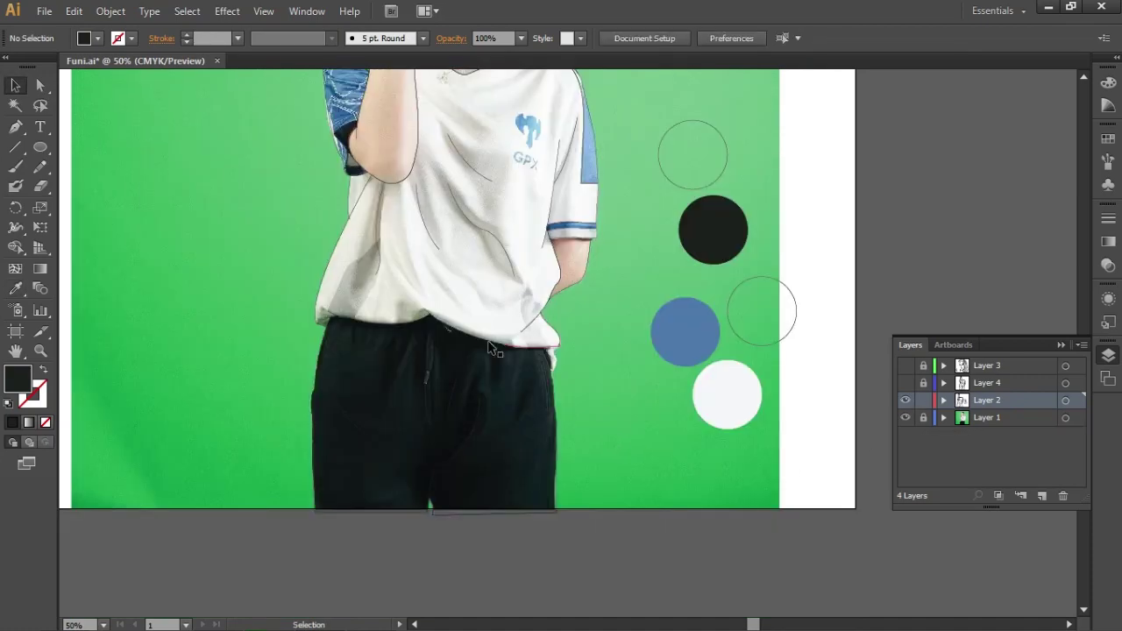
Fill the empty outline circle with light grey D6D6D6 via the Color Picker
click(557, 482)
click(643, 413)
click(776, 498)
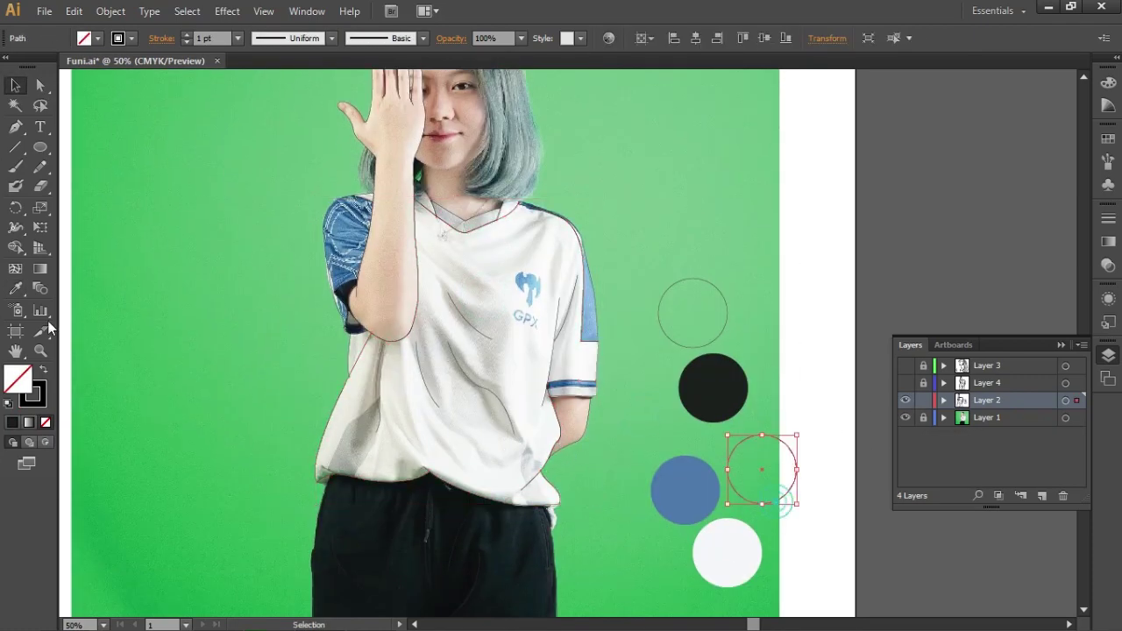
click(731, 541)
double_click(19, 379)
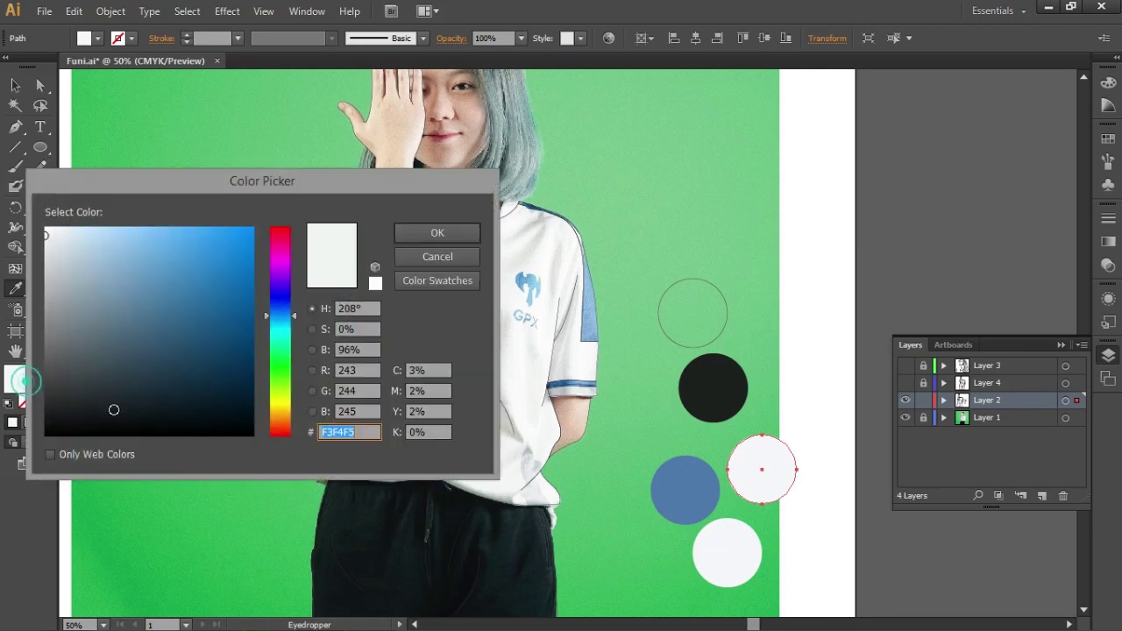
drag(49, 261, 33, 258)
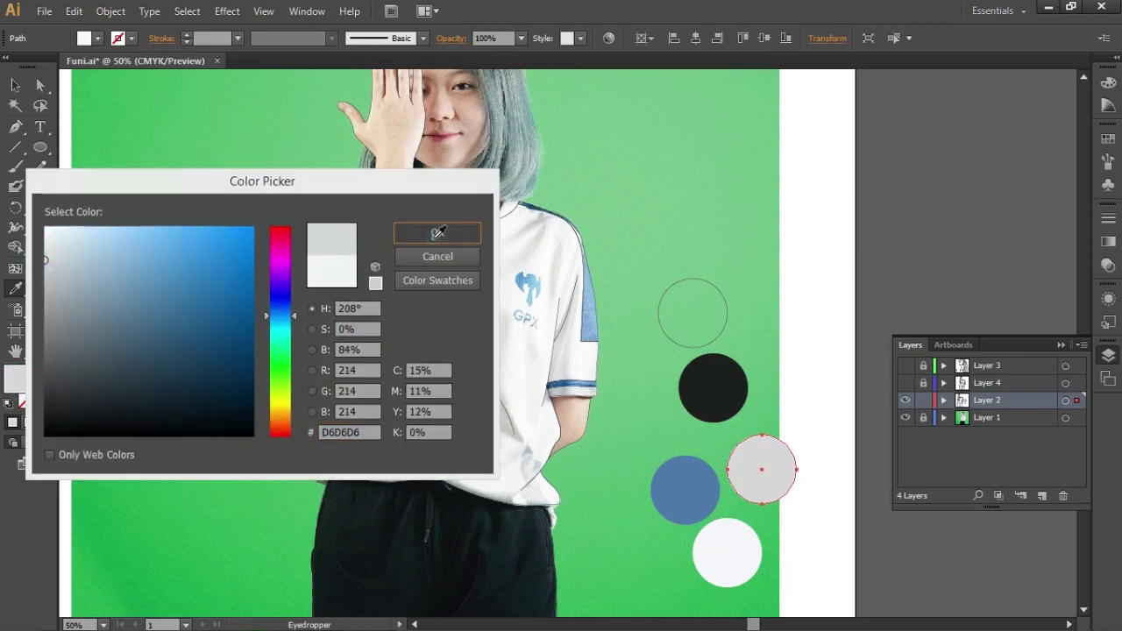
click(437, 232)
click(15, 85)
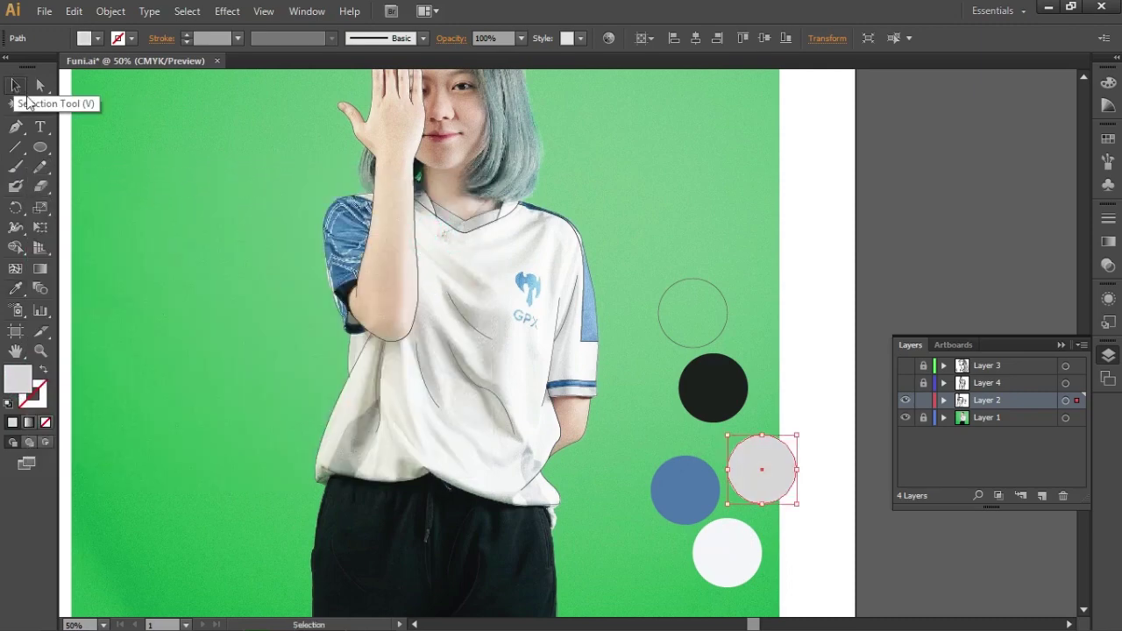
click(200, 264)
click(485, 497)
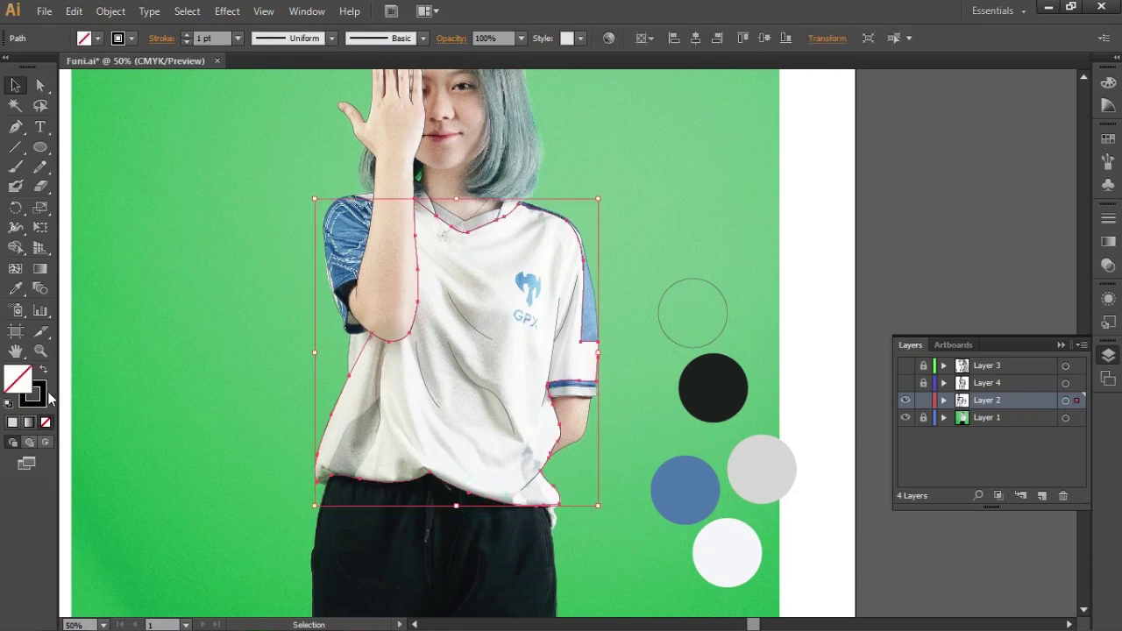
Fill the shirt white and the collar light grey from the swatch circles
click(15, 290)
click(727, 554)
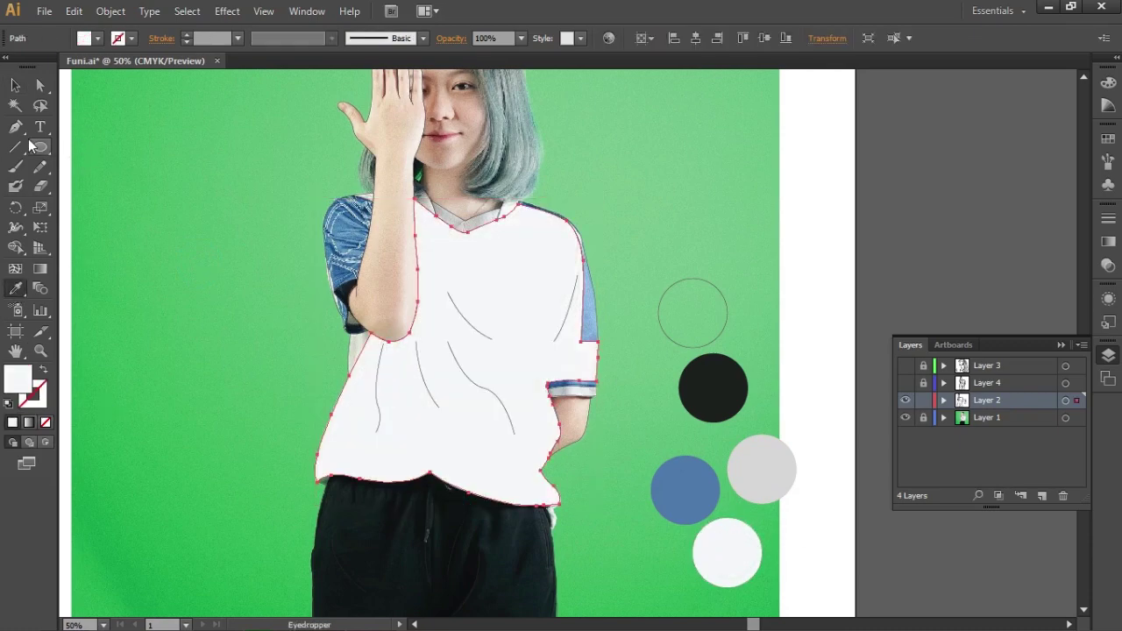
click(15, 85)
click(447, 212)
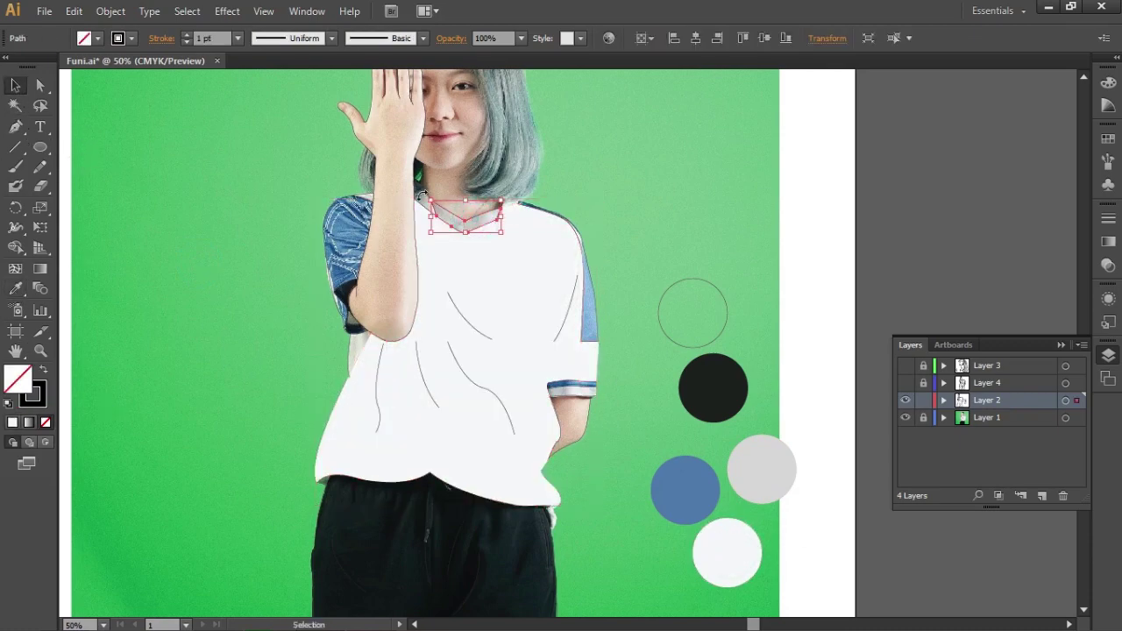
shift+click(514, 212)
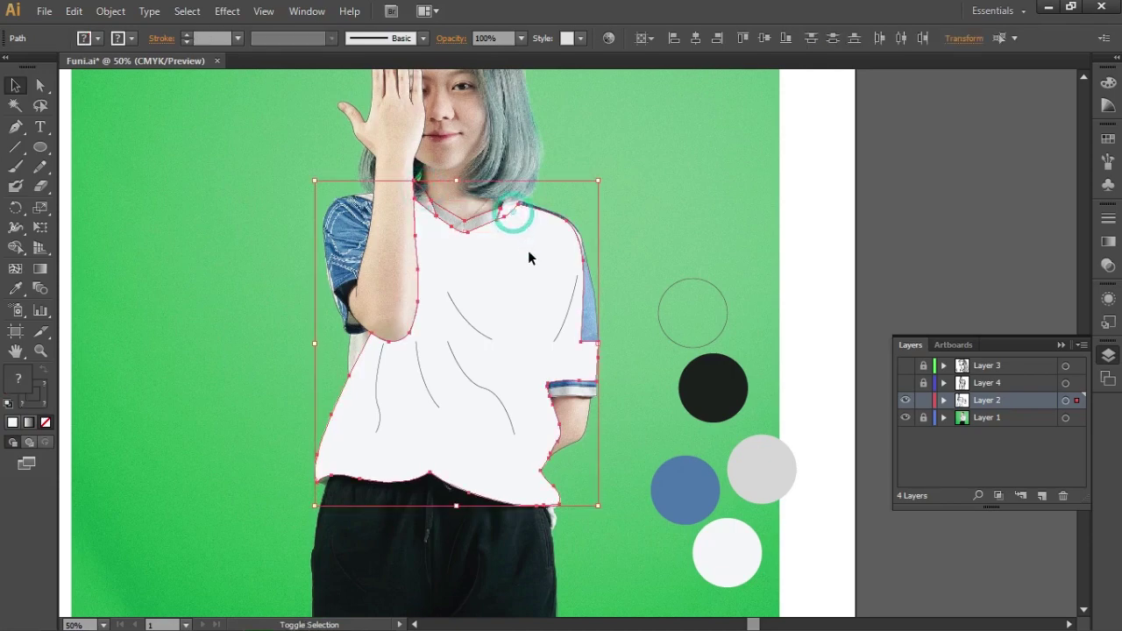
shift+click(514, 214)
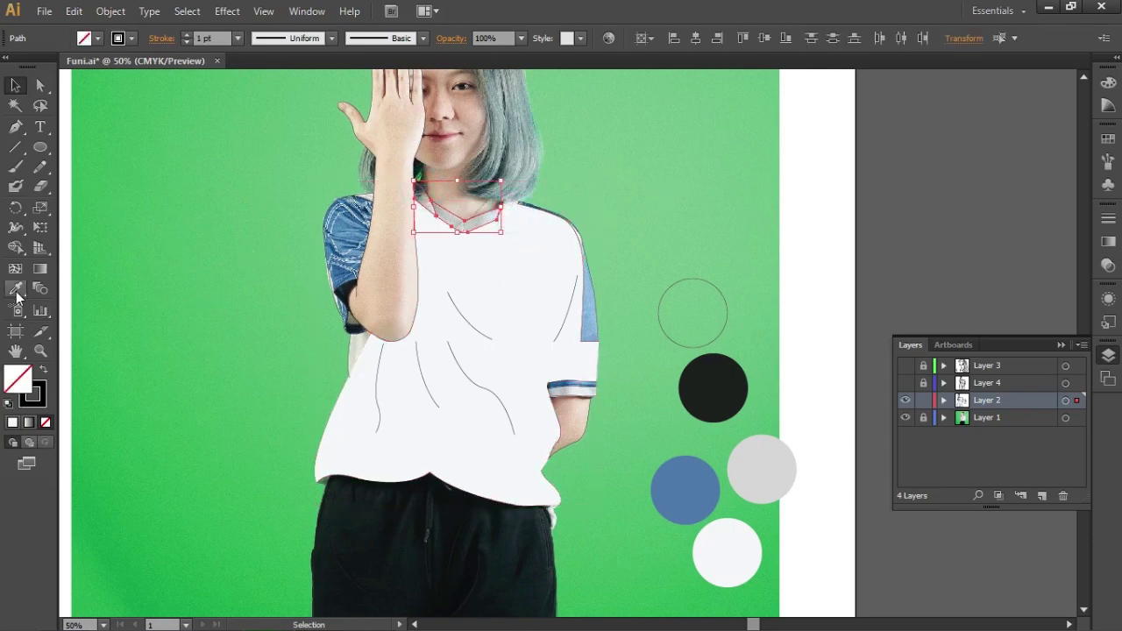
click(16, 296)
click(746, 447)
Fill the shoulder path white and the lower sleeve black from the swatch circles
click(16, 86)
click(175, 207)
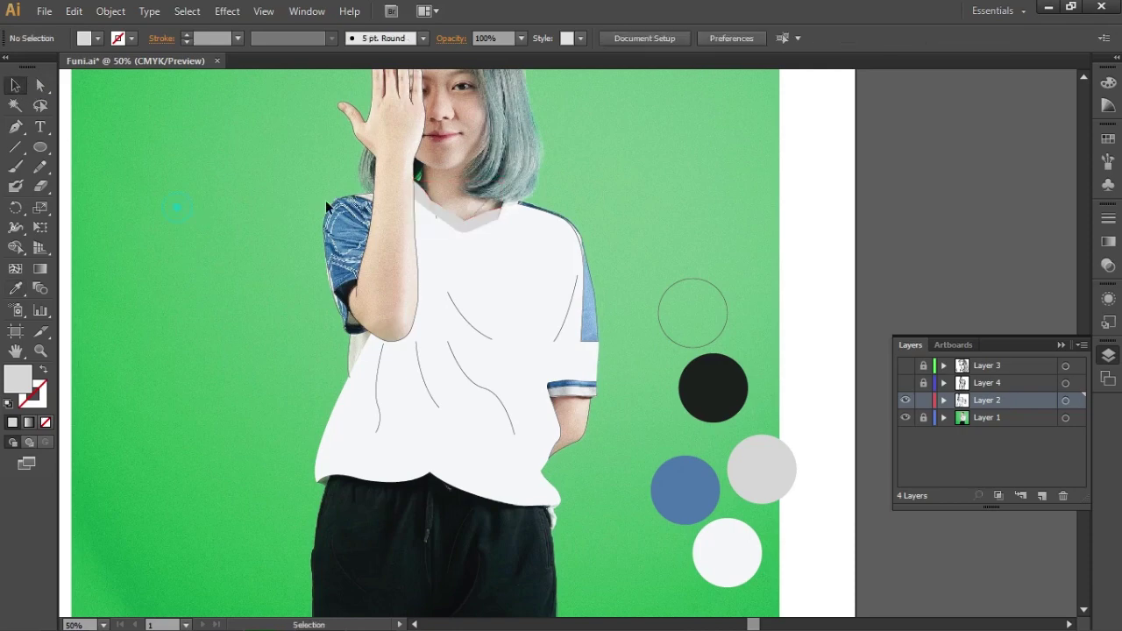
click(371, 202)
click(16, 288)
click(452, 221)
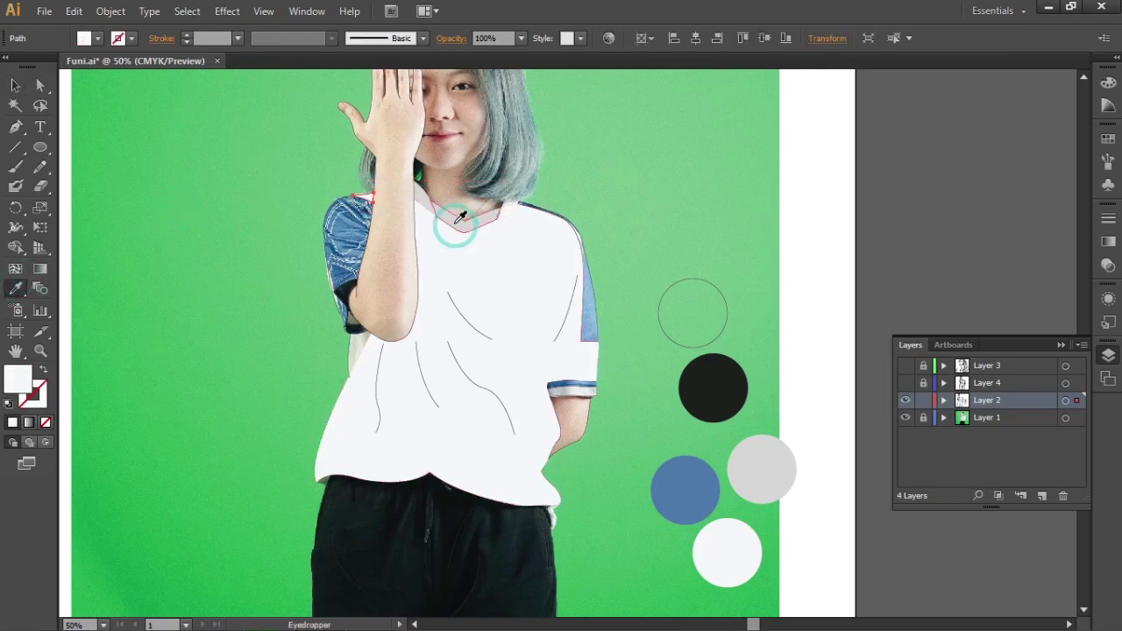
click(16, 86)
click(257, 280)
click(361, 336)
click(16, 289)
click(743, 378)
click(16, 86)
Fill the upper left sleeve blue from the blue circle
click(198, 238)
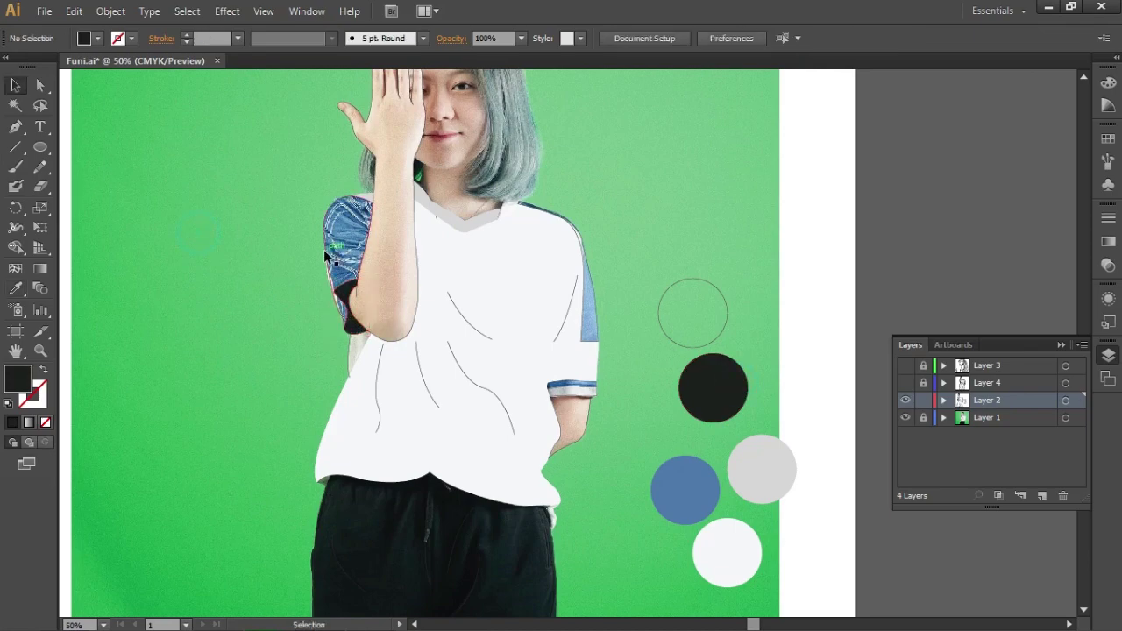
click(331, 253)
click(16, 289)
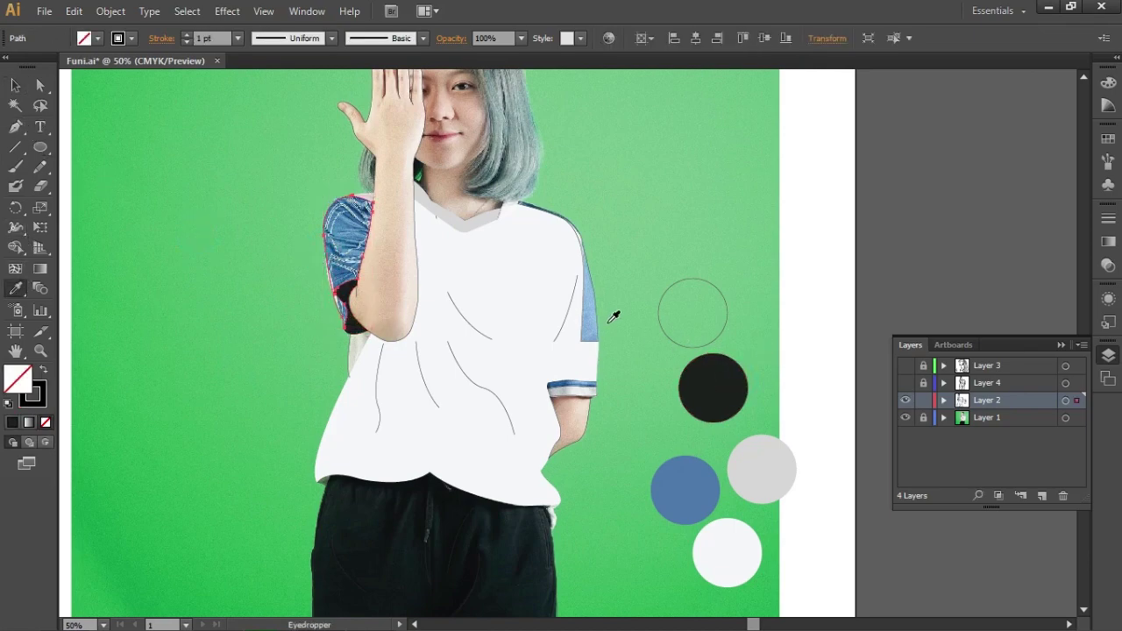
click(701, 467)
click(16, 86)
click(215, 330)
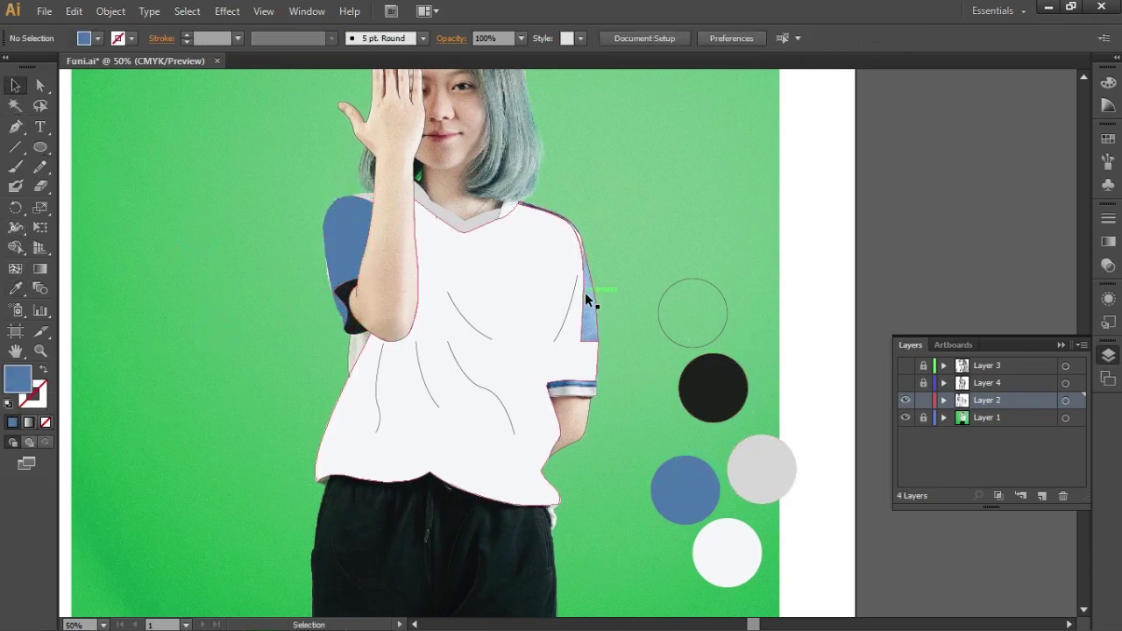
click(590, 302)
key(ctrl+1)
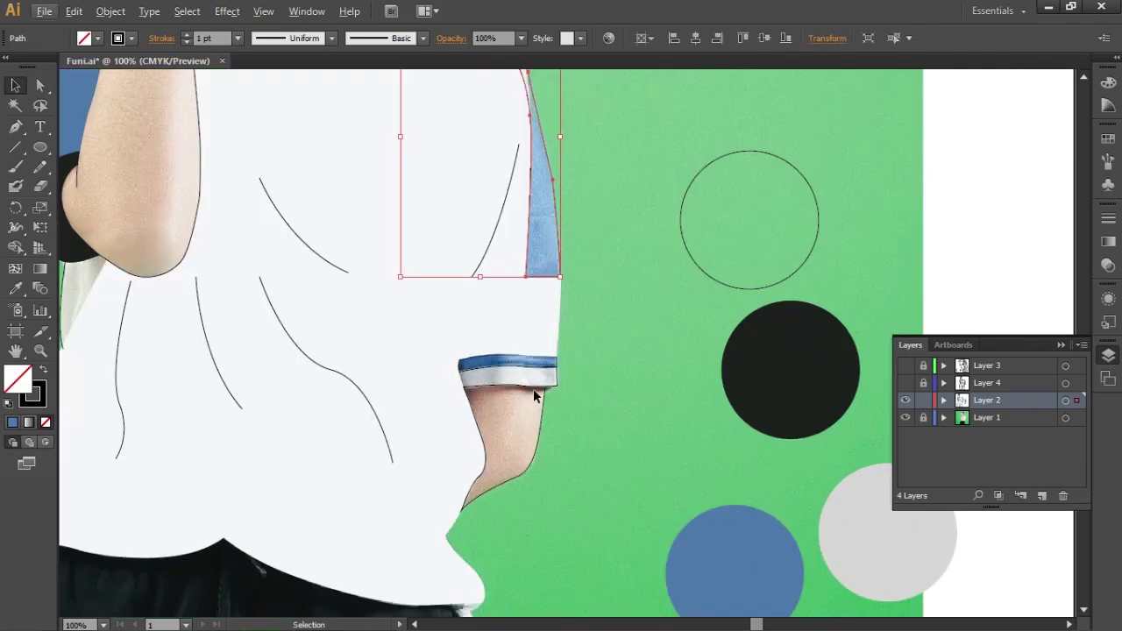
Fill the right sleeve panel with blue using the Eyedropper
drag(522, 428, 538, 379)
key(ctrl+minus)
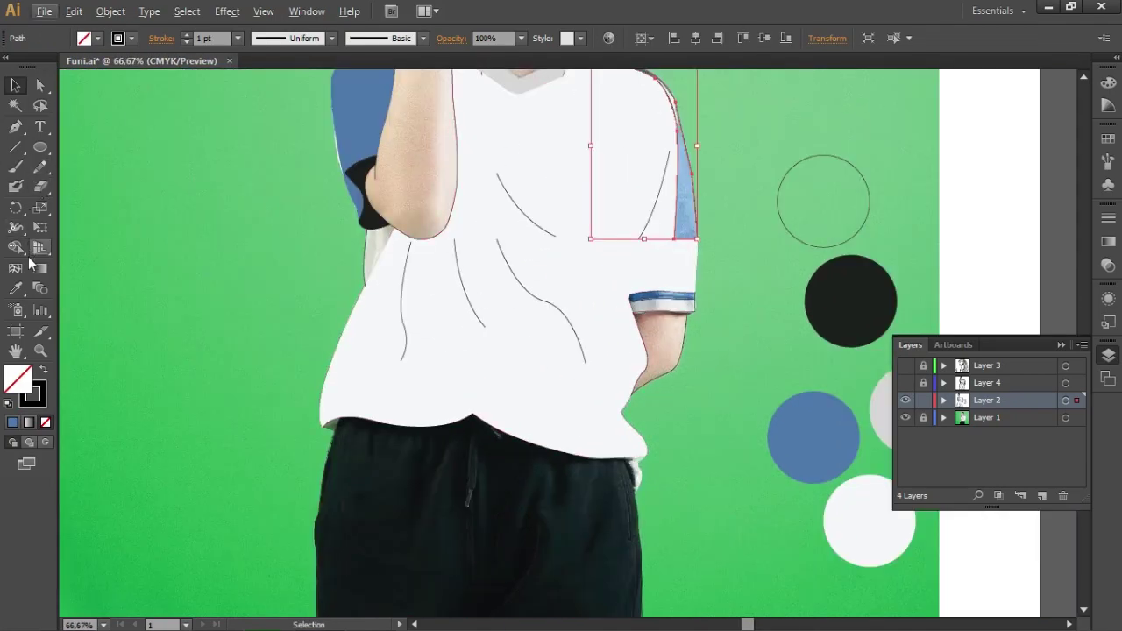
click(16, 289)
click(346, 125)
click(17, 86)
click(232, 225)
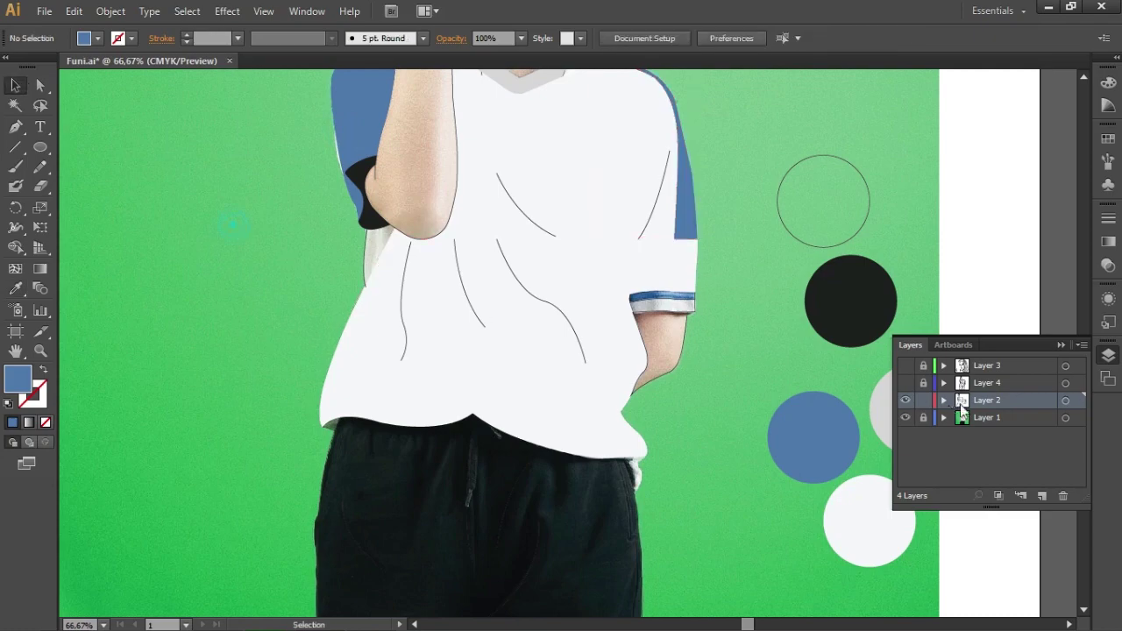
Select the traced paths and examine the right sleeve's cuff band paths
key(ctrl+a)
scroll(714, 307, up, 5)
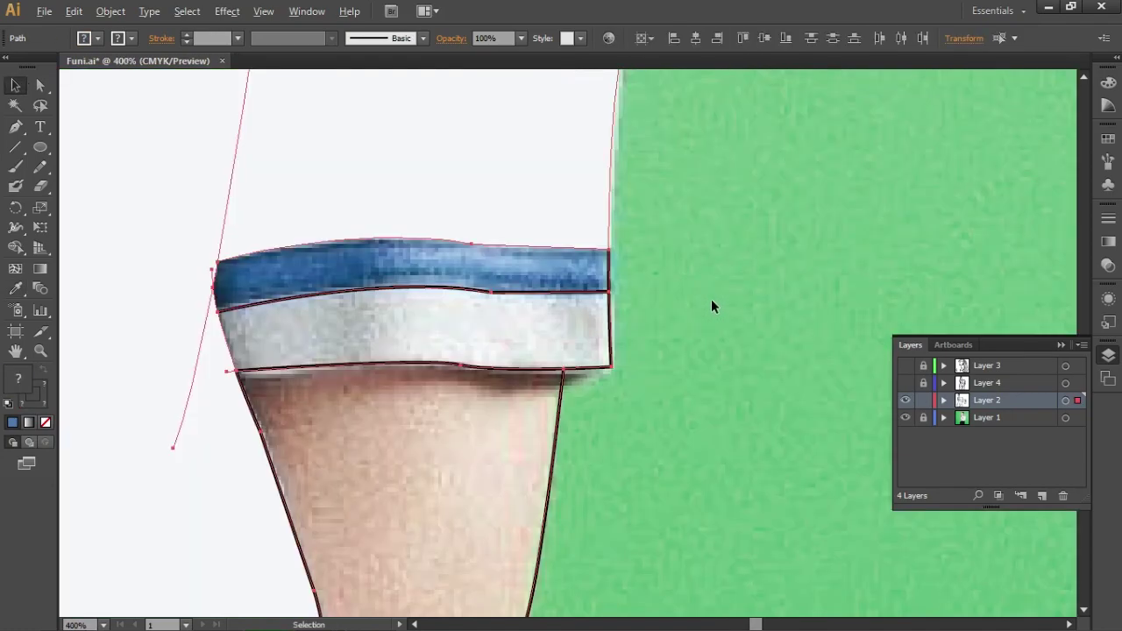
click(16, 248)
click(15, 85)
click(755, 334)
scroll(464, 354, up, 1)
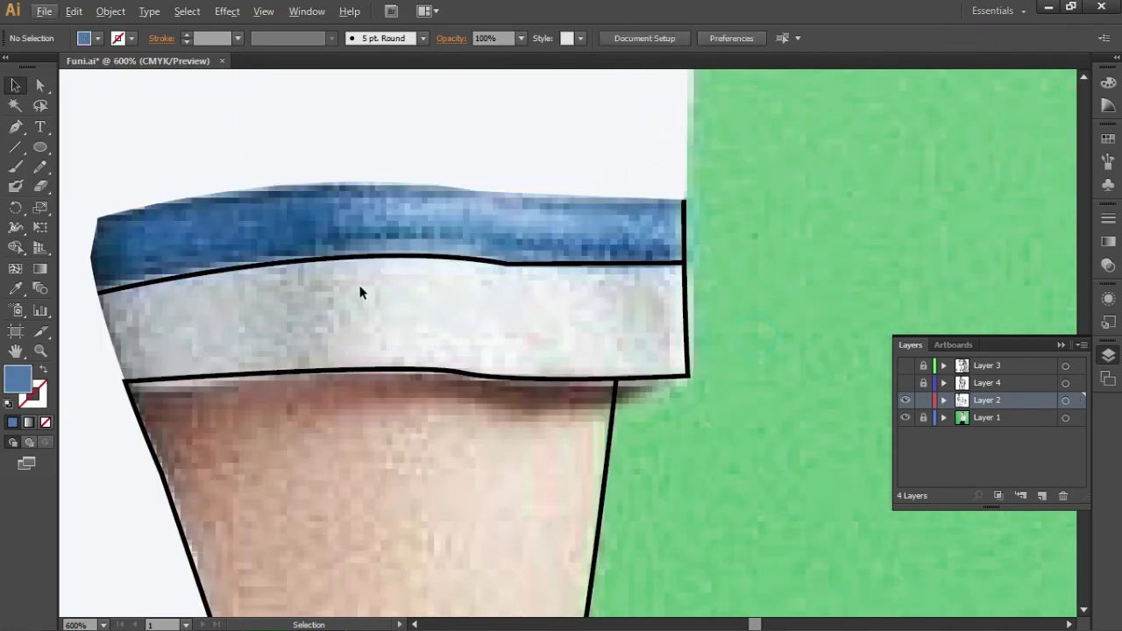
click(365, 257)
shift+click(104, 295)
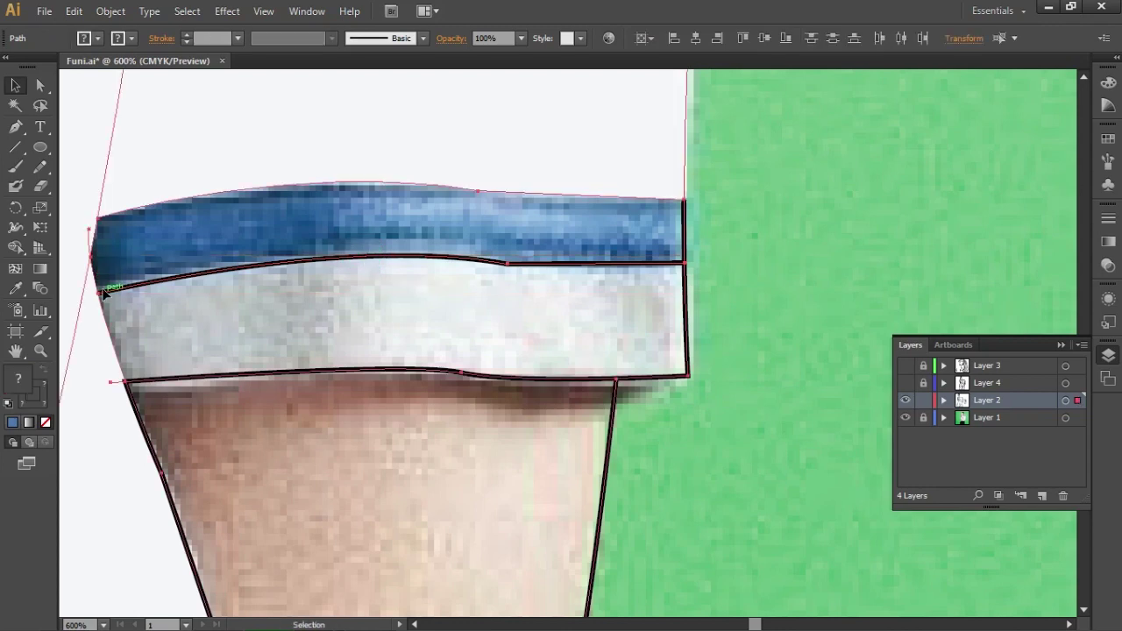
click(783, 262)
scroll(368, 263, up, 2)
scroll(285, 278, up, 2)
Snap the cuff line's end anchor to the sleeve edge and build the top cuff band as a separate shape
key(a)
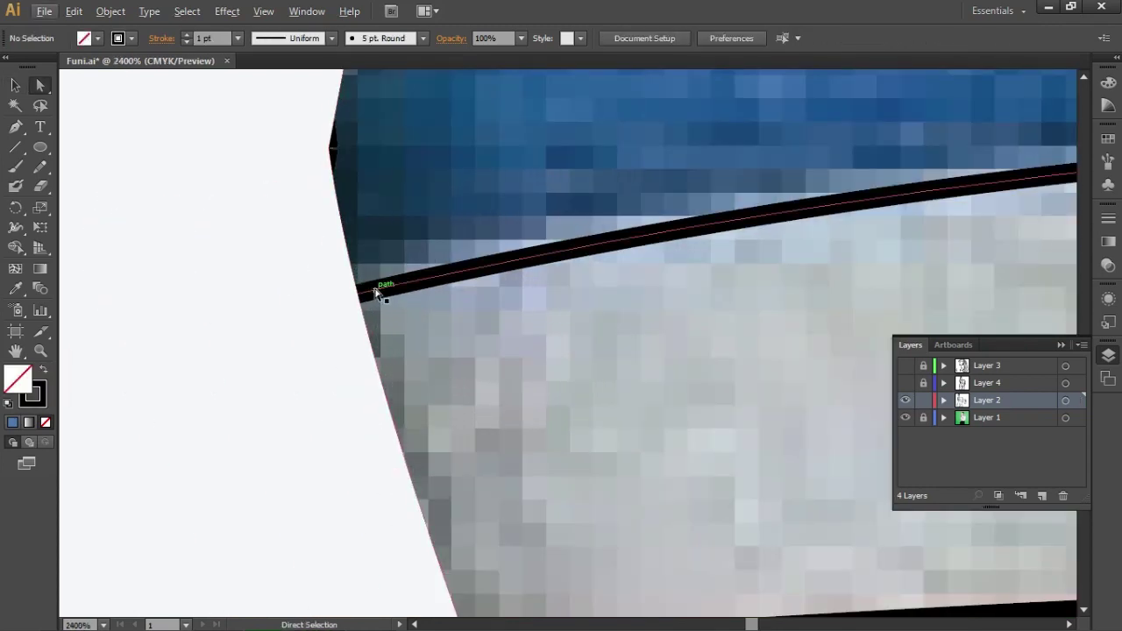
drag(377, 292, 354, 297)
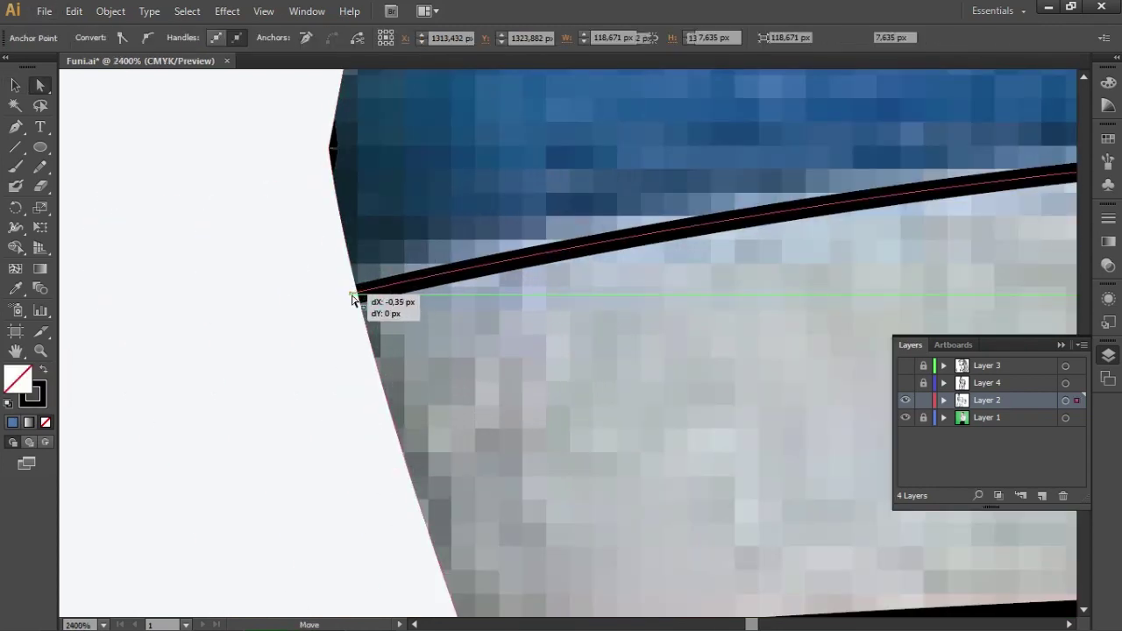
scroll(646, 376, down, 2)
scroll(656, 375, down, 2)
click(321, 326)
click(15, 246)
click(345, 239)
Fill the top cuff band with flat blue
key(v)
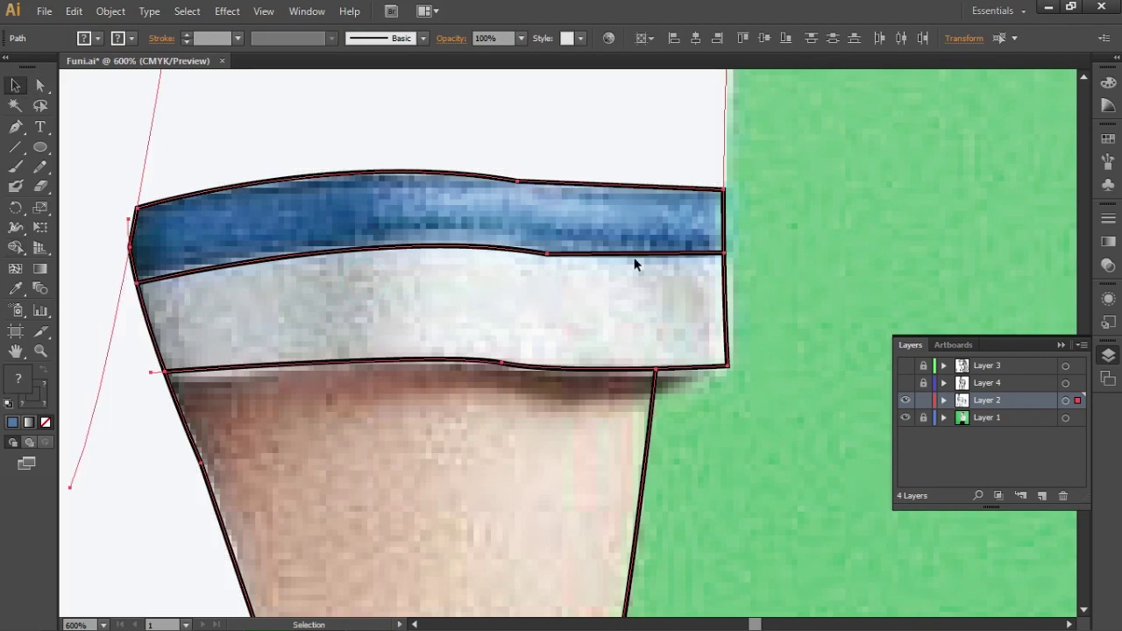
scroll(606, 350, down, 1)
scroll(570, 316, down, 2)
click(545, 290)
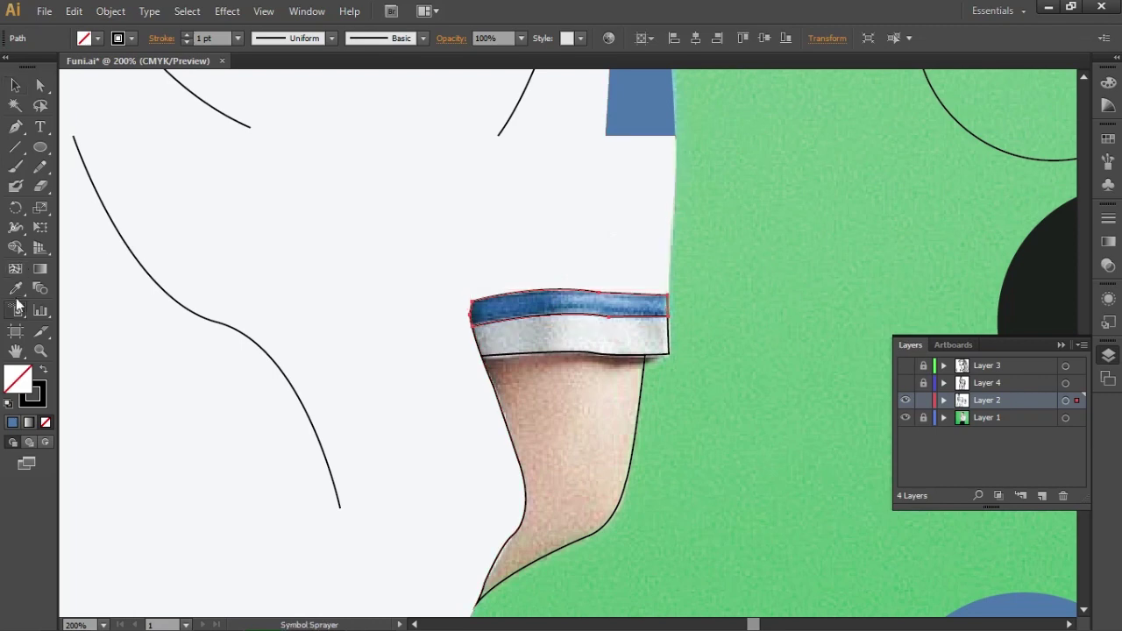
click(645, 100)
key(v)
Fill the light cuff band below it with the shirt's light colour
click(561, 349)
click(631, 323)
key(i)
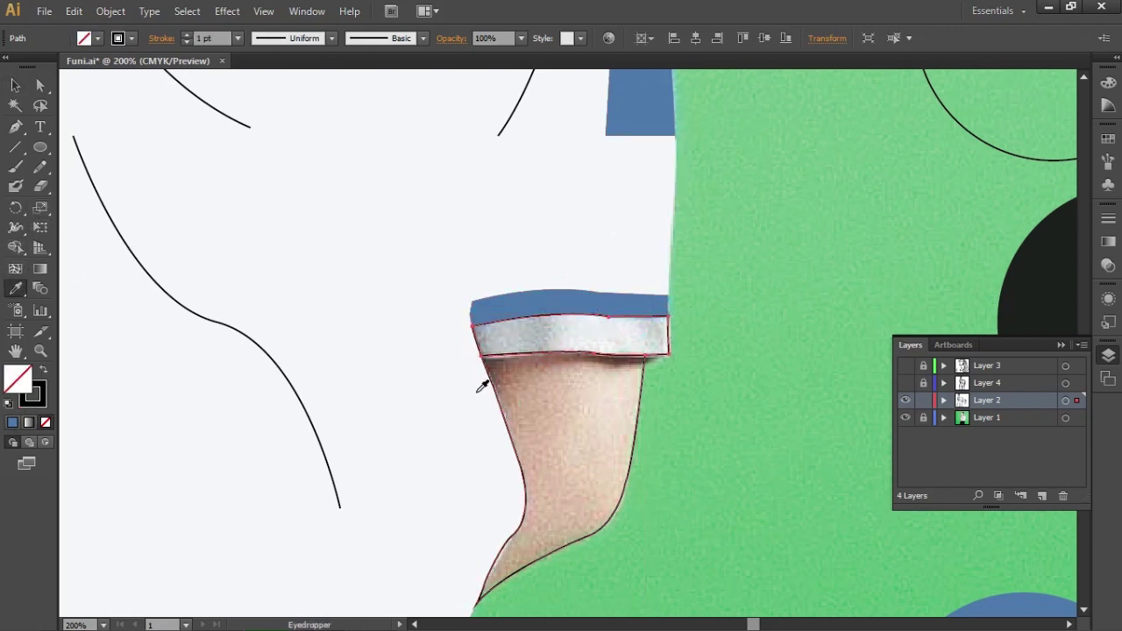
scroll(450, 359, down, 4)
click(372, 249)
key(v)
click(482, 356)
click(511, 438)
scroll(526, 431, down, 1)
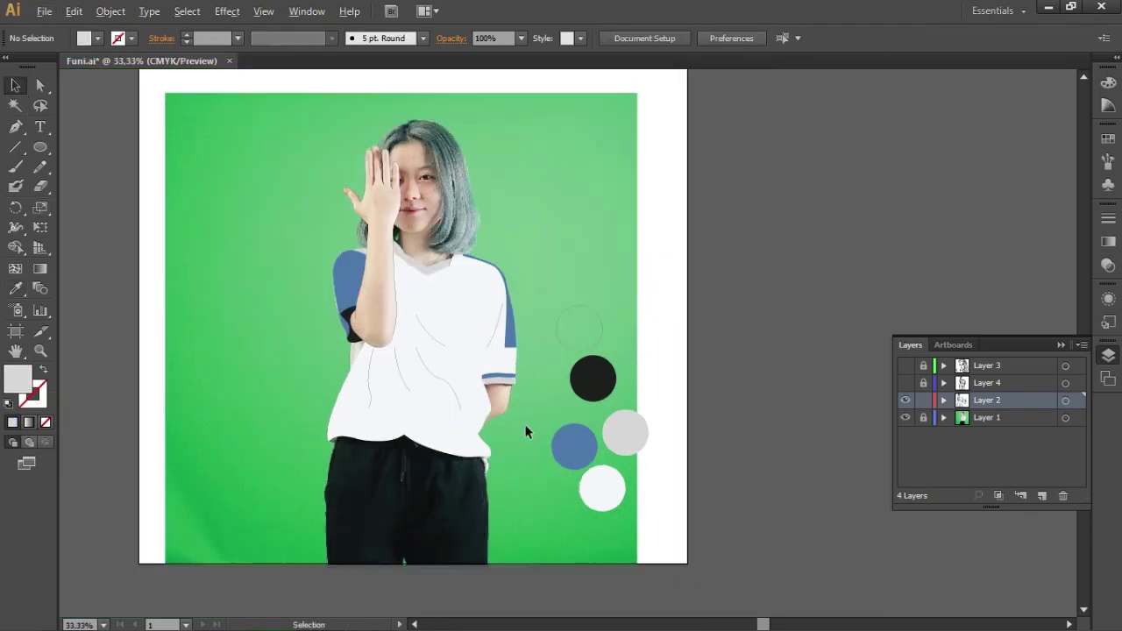
Fill the outline circle with the arm's skin colour, trying paler cream shades but keeping the original
click(561, 343)
key(i)
click(372, 277)
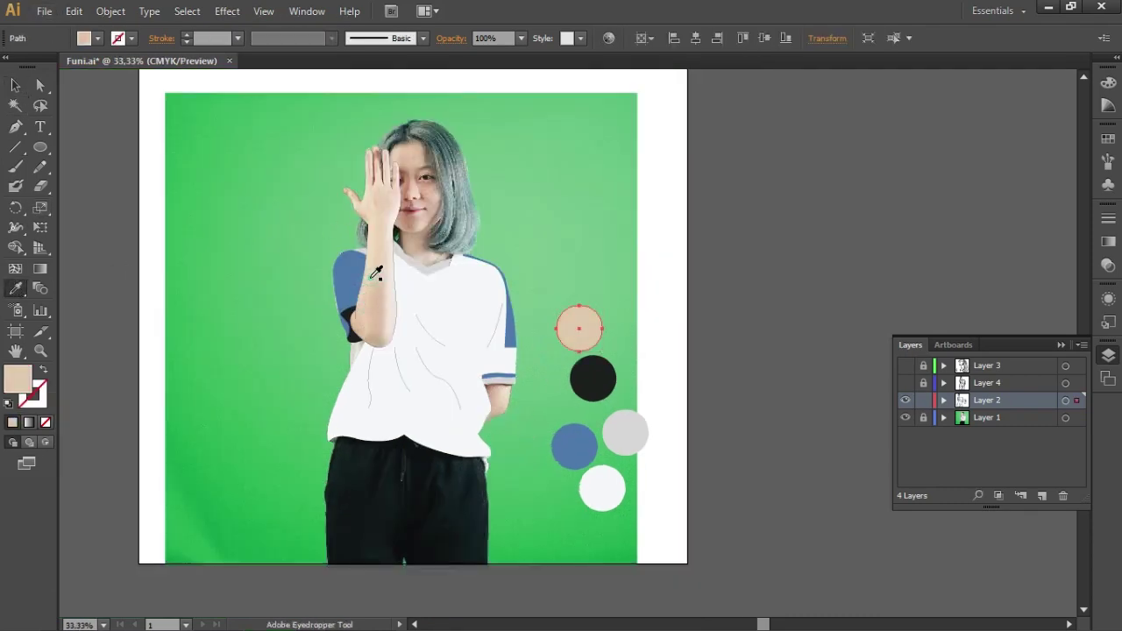
key(v)
double_click(17, 379)
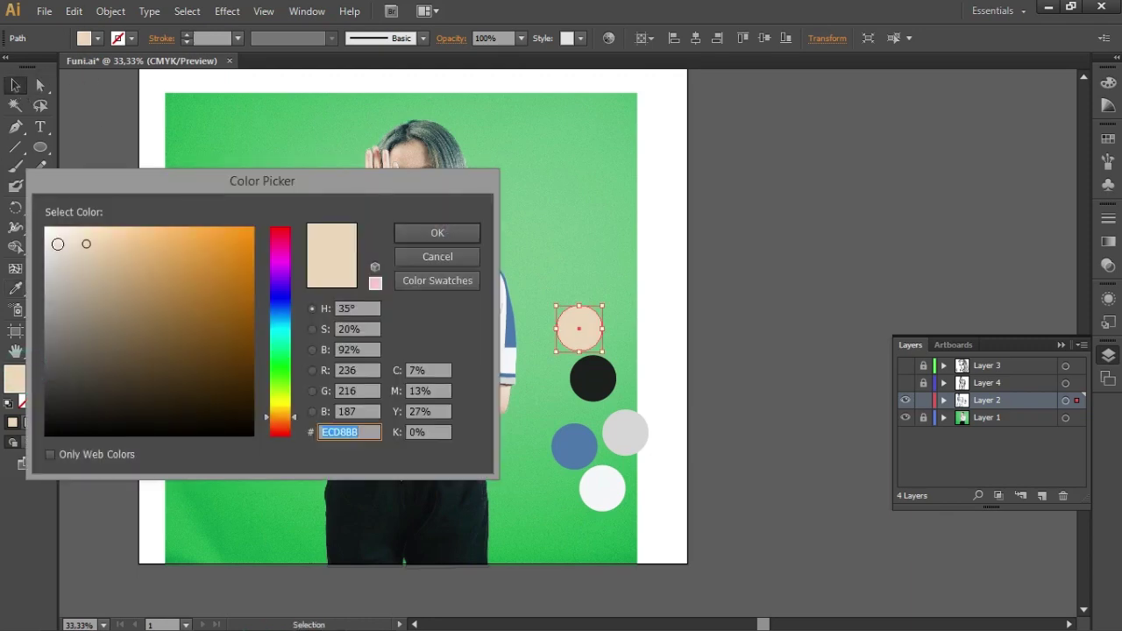
click(78, 242)
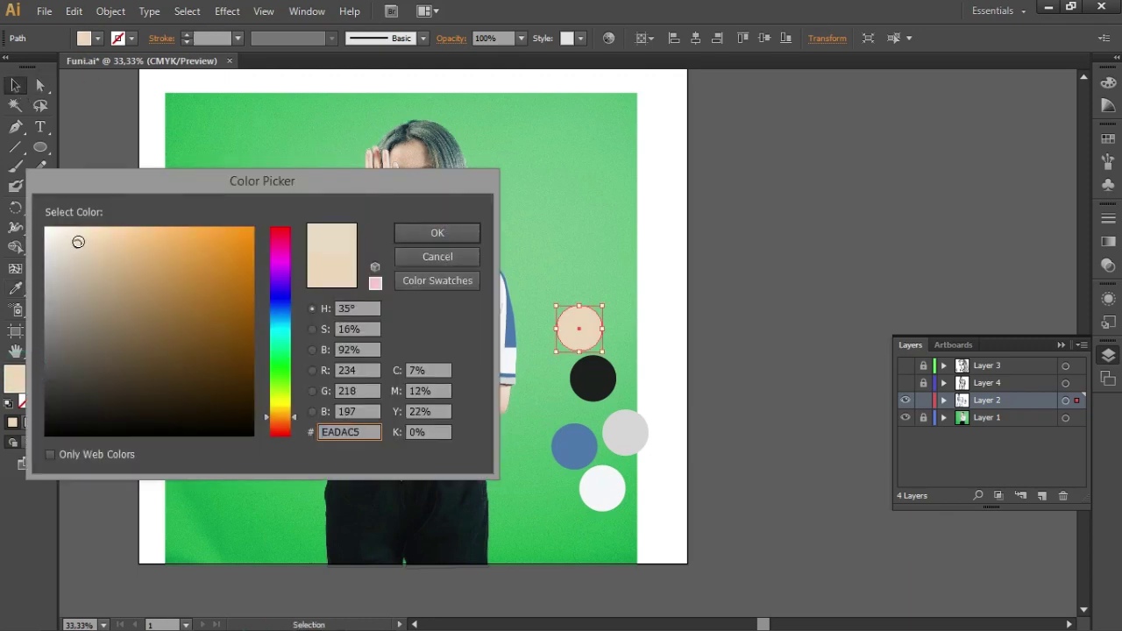
click(69, 235)
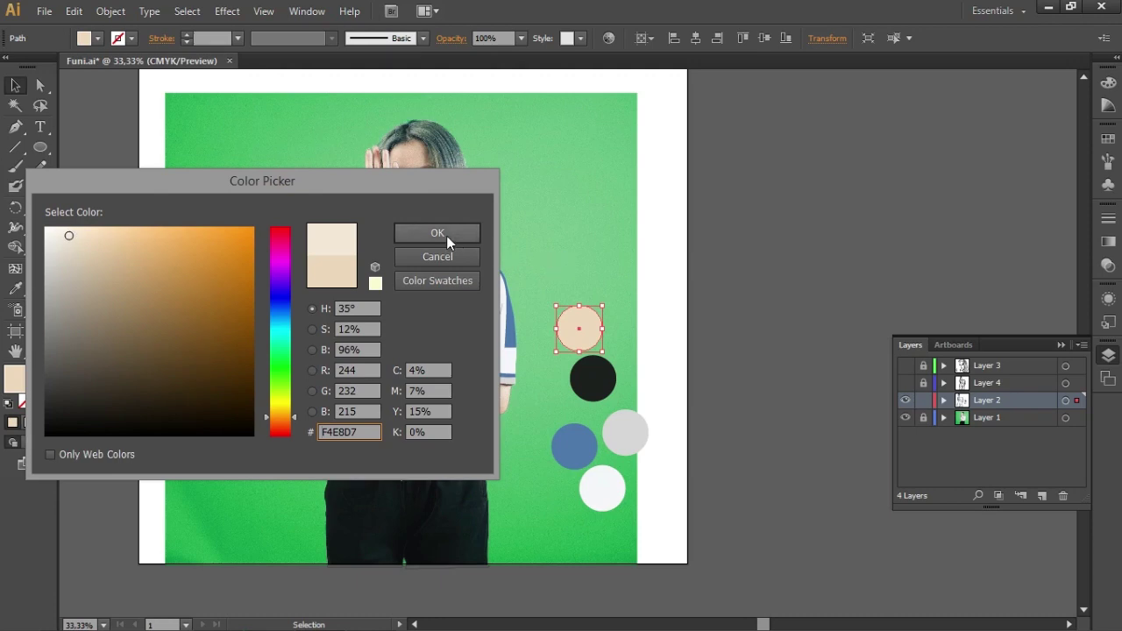
click(72, 237)
drag(77, 240, 71, 242)
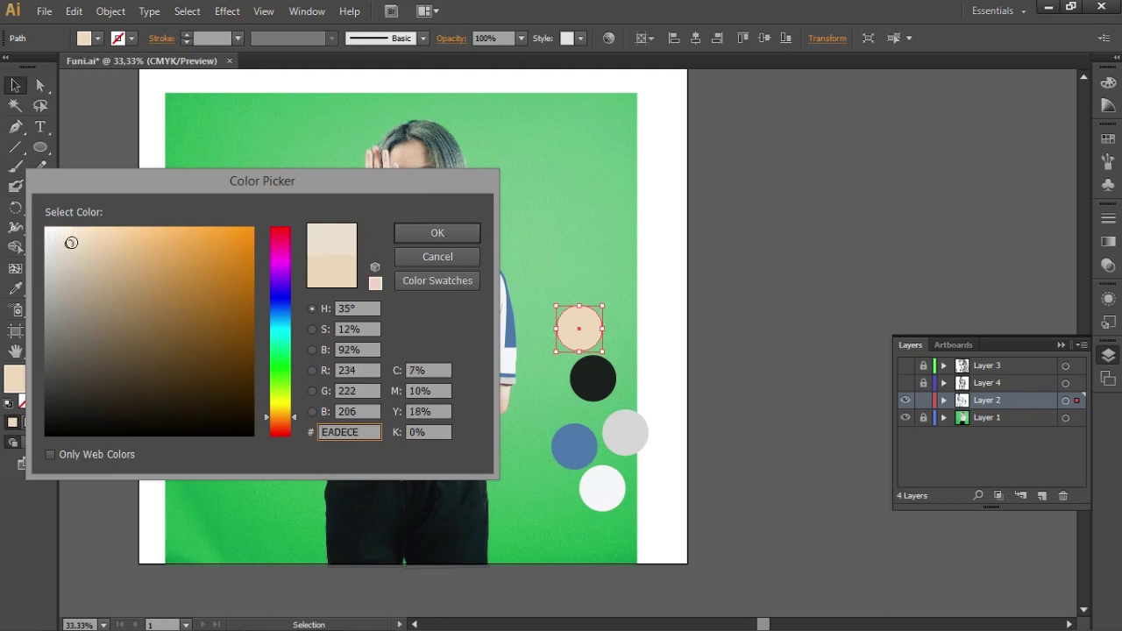
click(438, 257)
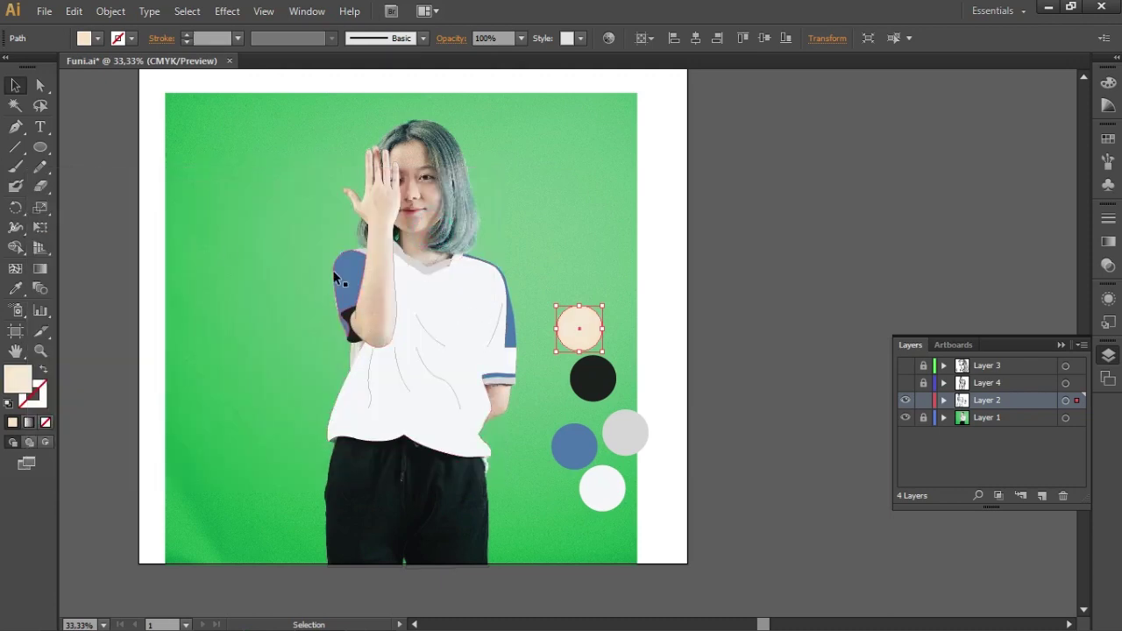
Give the hand shape the cream circle's colour with the Eyedropper
click(334, 277)
click(367, 237)
key(ctrl+plus)
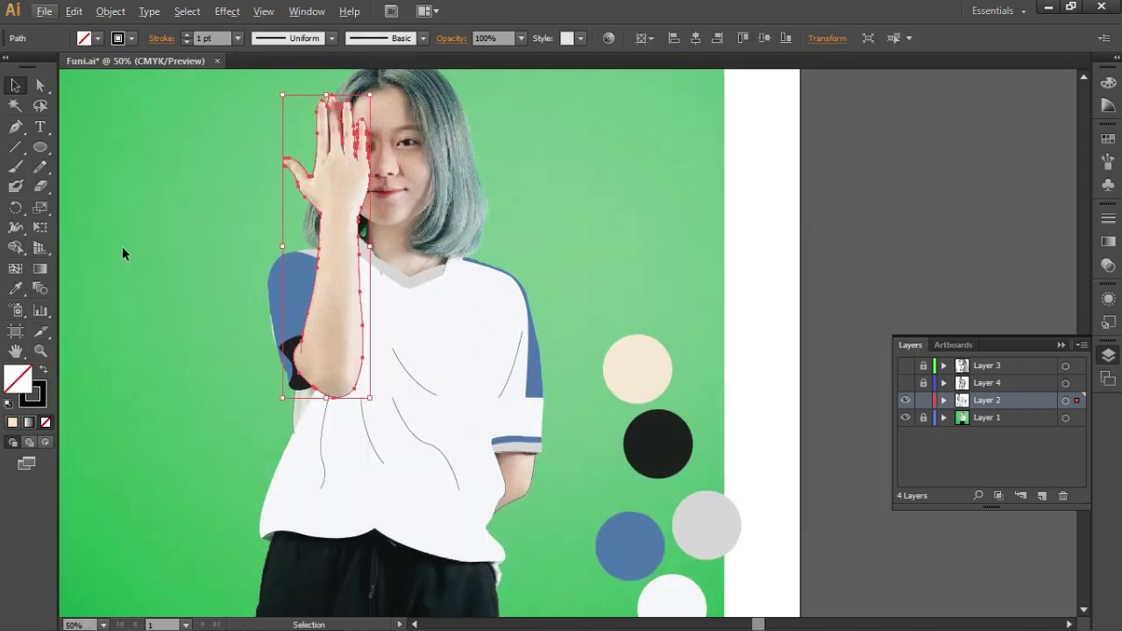
click(226, 227)
click(322, 226)
click(16, 289)
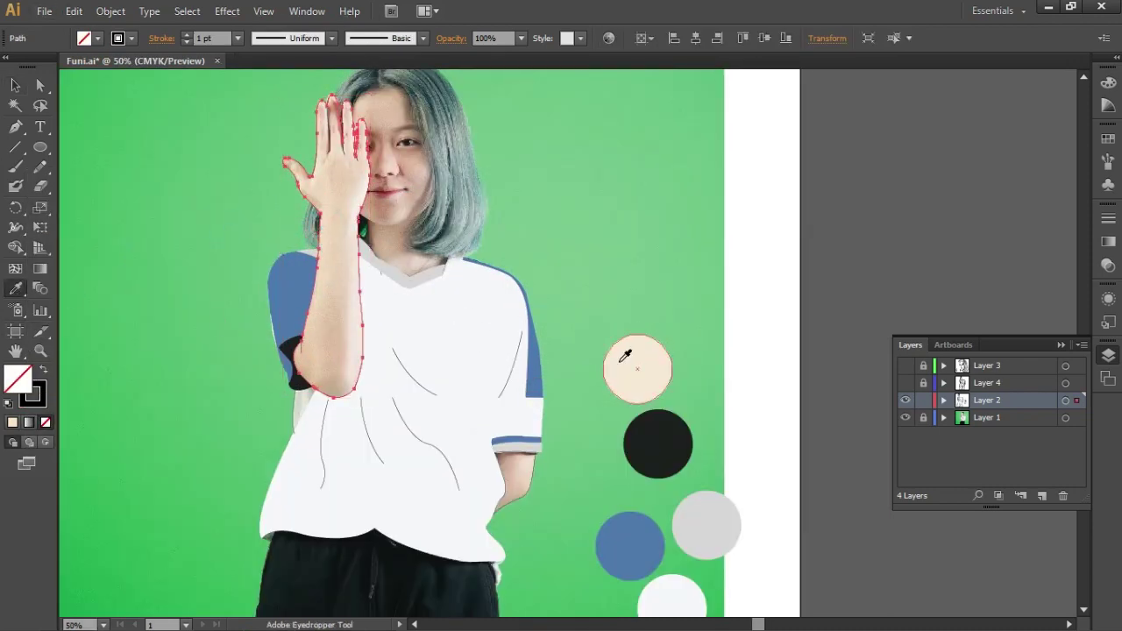
click(624, 363)
key(v)
key(ctrl+shift+a)
Give the forearm shape the cream circle's colour with the Eyedropper
click(515, 496)
click(16, 288)
click(637, 390)
click(15, 85)
click(87, 213)
click(294, 408)
scroll(245, 408, up, 2)
key(ctrl+a)
click(15, 247)
key(v)
click(150, 250)
Colour the armpit triangle with the cuff grey and hide the green photo layer
click(311, 398)
click(15, 289)
click(760, 469)
key(v)
click(146, 278)
scroll(542, 470, down, 3)
click(905, 418)
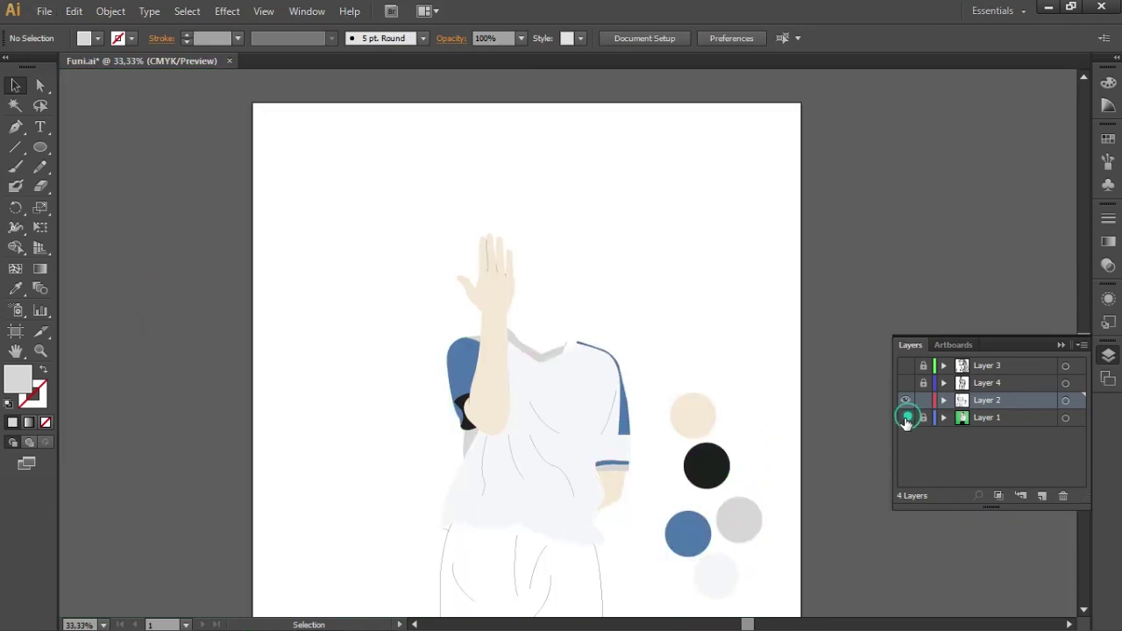
Add Layer 5 beneath the drawing layer and draw a rectangle covering the whole artboard
click(906, 420)
click(1041, 495)
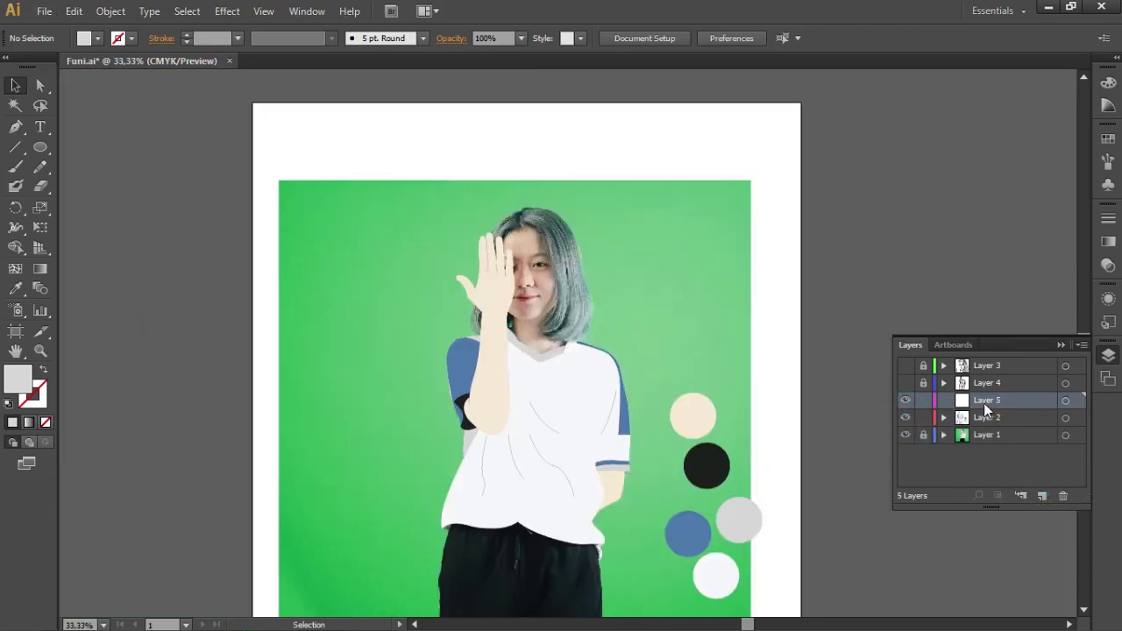
drag(989, 401, 989, 429)
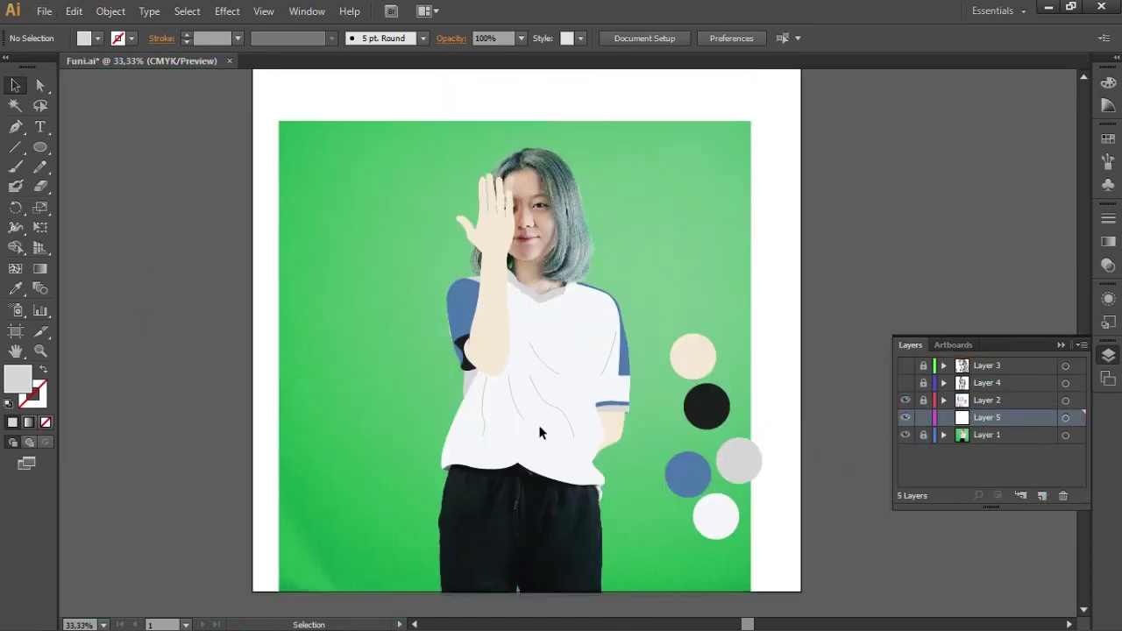
scroll(539, 426, down, 1)
click(41, 147)
drag(45, 151, 67, 147)
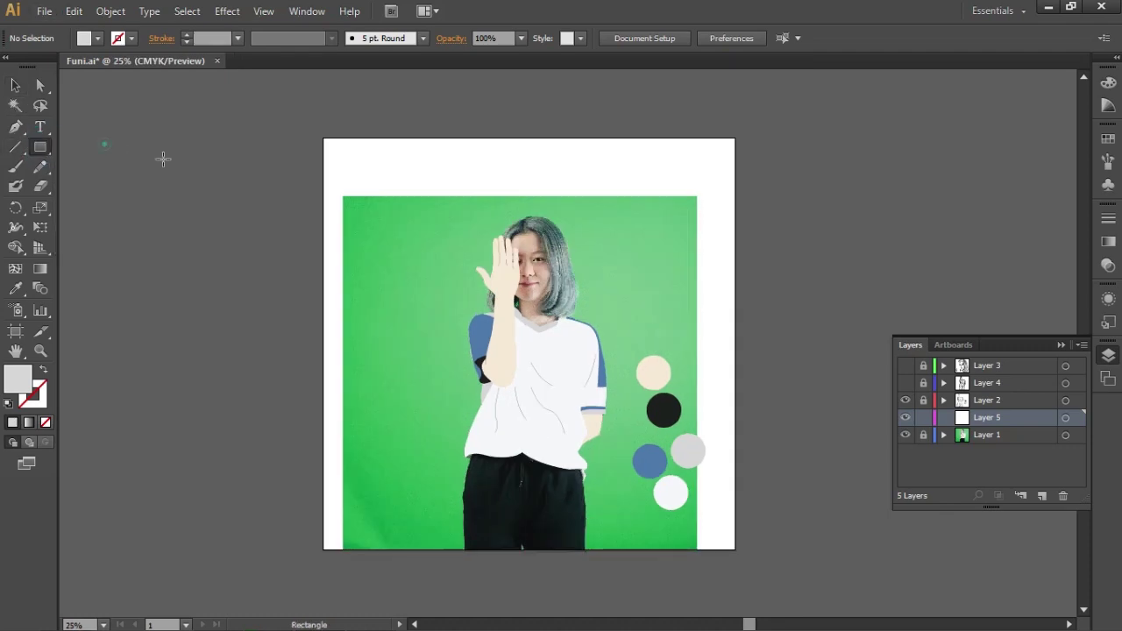
drag(323, 138, 735, 550)
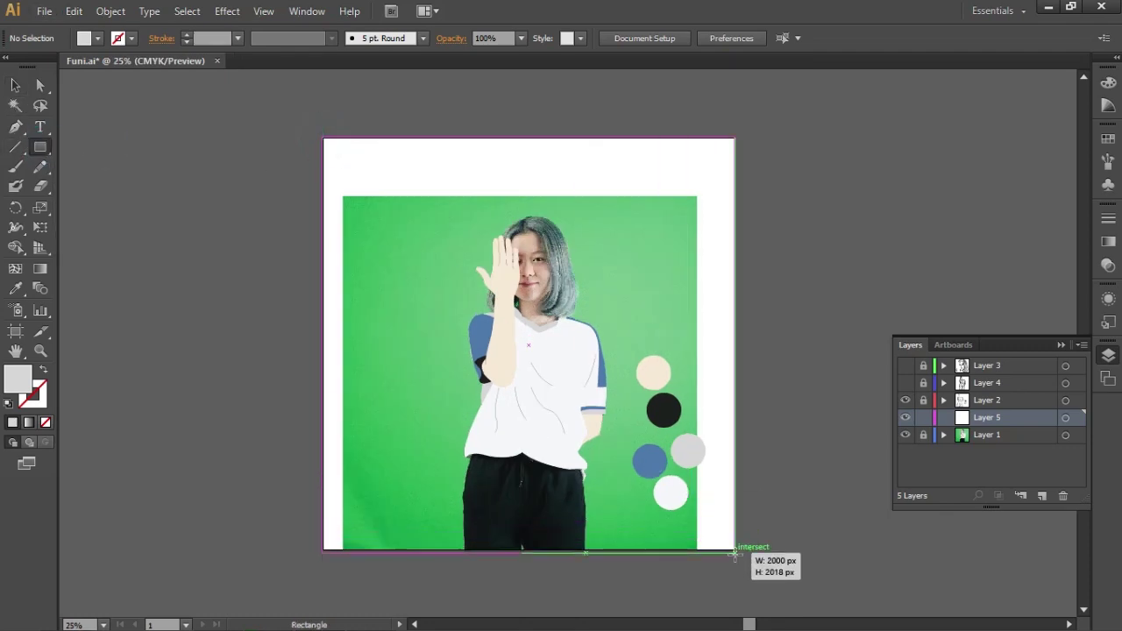
key(v)
click(388, 232)
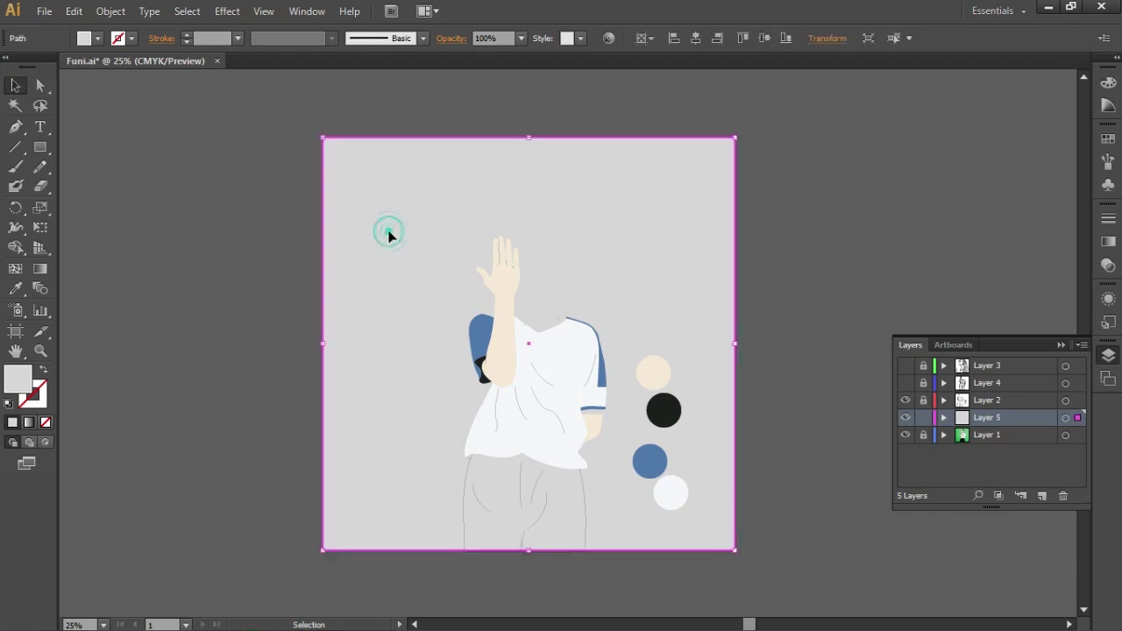
Fill the background rectangle with pale pink F9D4DF
double_click(29, 382)
click(281, 239)
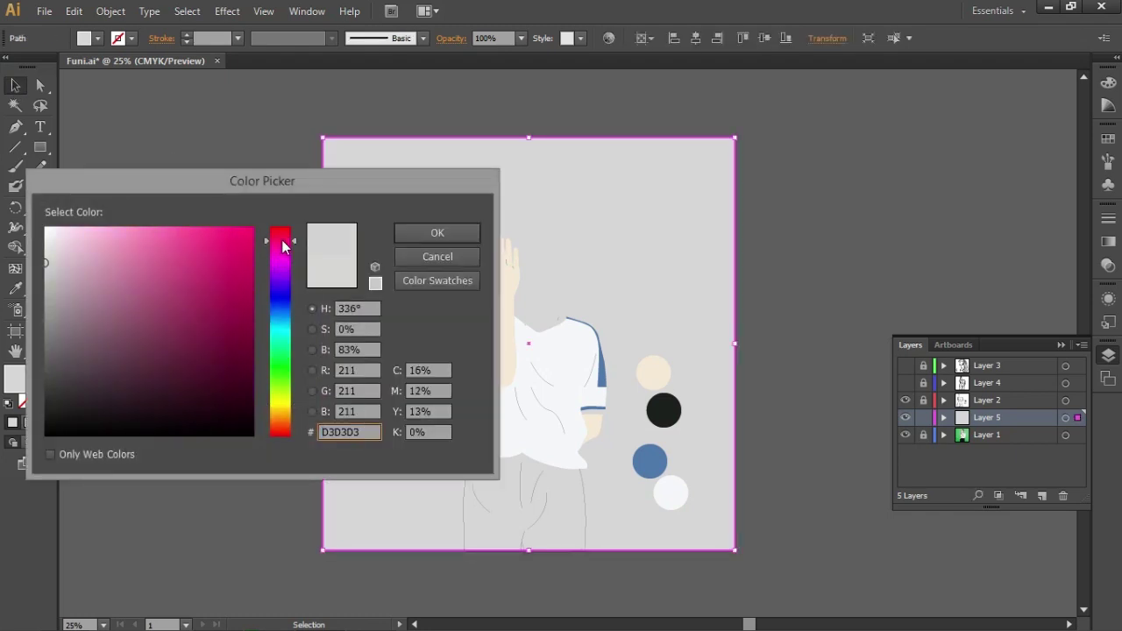
drag(35, 240, 71, 229)
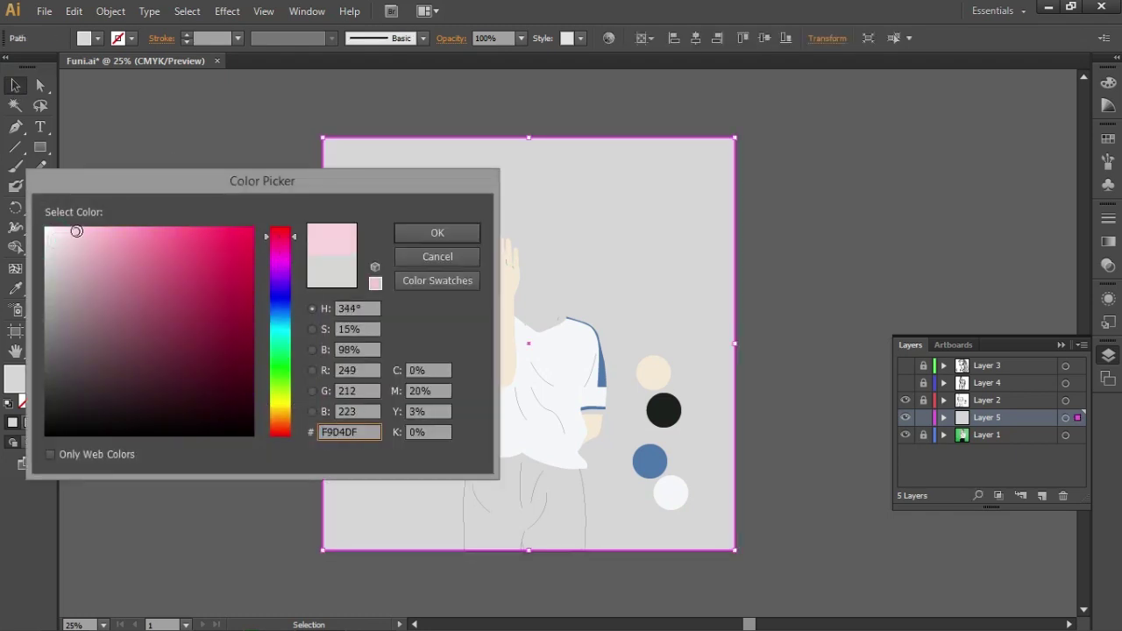
click(435, 239)
click(227, 278)
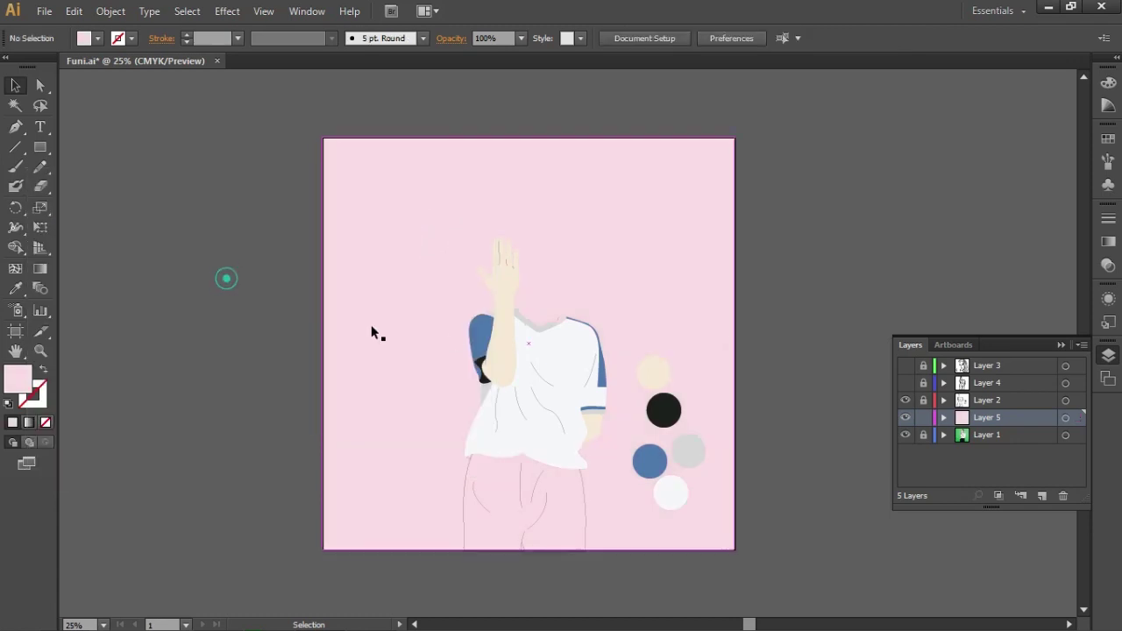
alt+scroll(491, 325, up, 1)
alt+scroll(554, 323, up, 1)
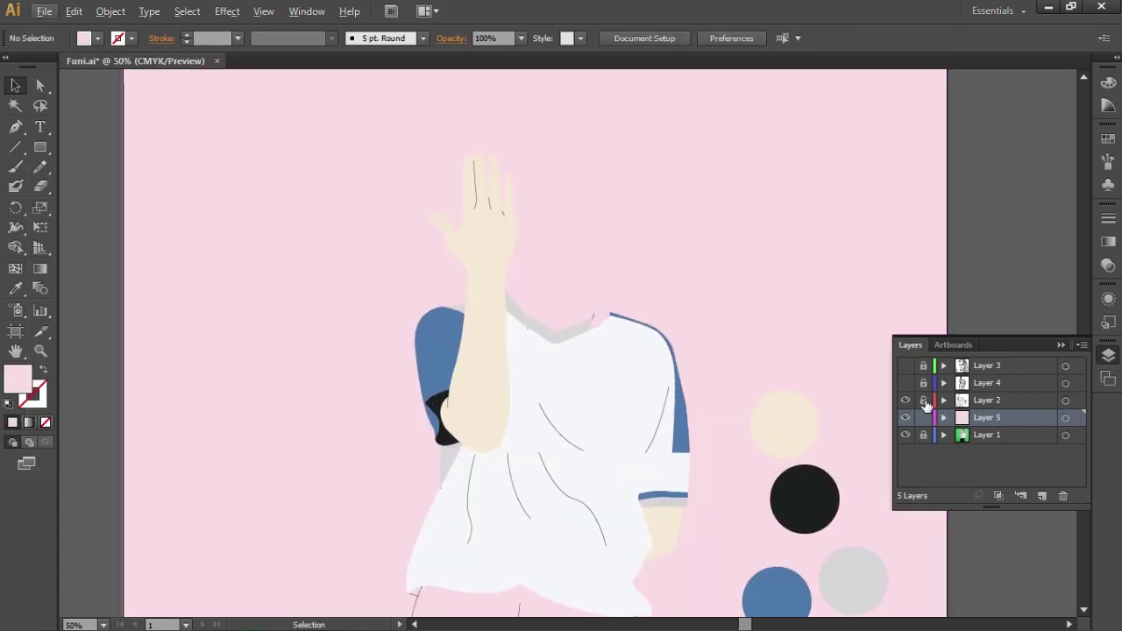
Unlock drawing Layer 2 and lock the pink background Layer 5
click(923, 400)
click(923, 417)
click(477, 198)
click(480, 202)
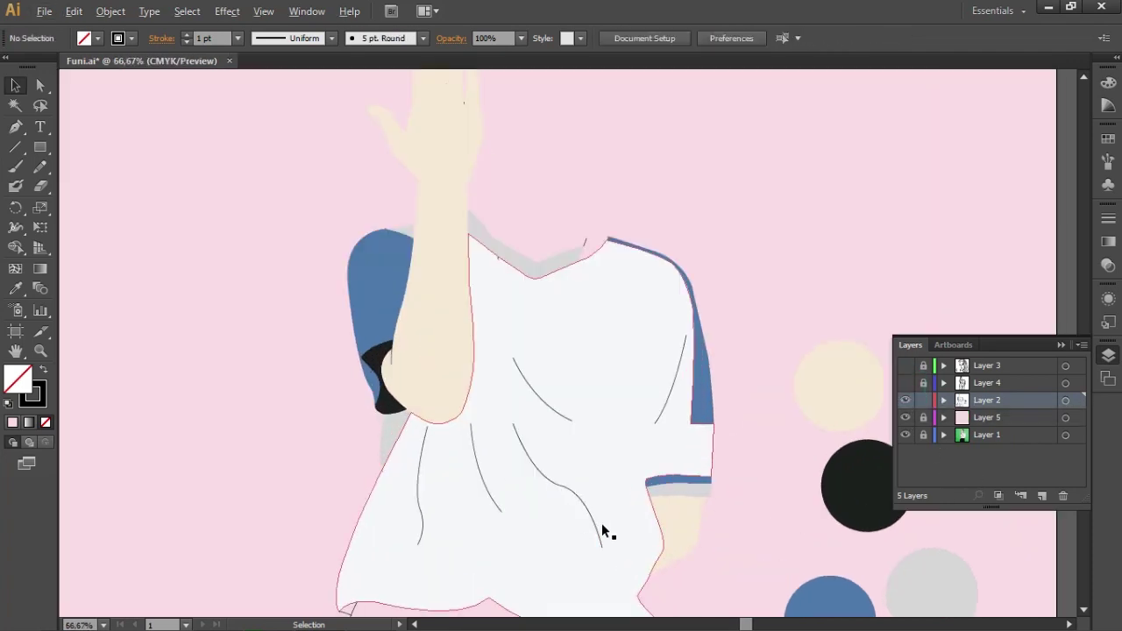
Delete the five fold lines from the shirt colouring
click(576, 491)
key(Delete)
click(668, 394)
key(Delete)
click(547, 402)
key(Delete)
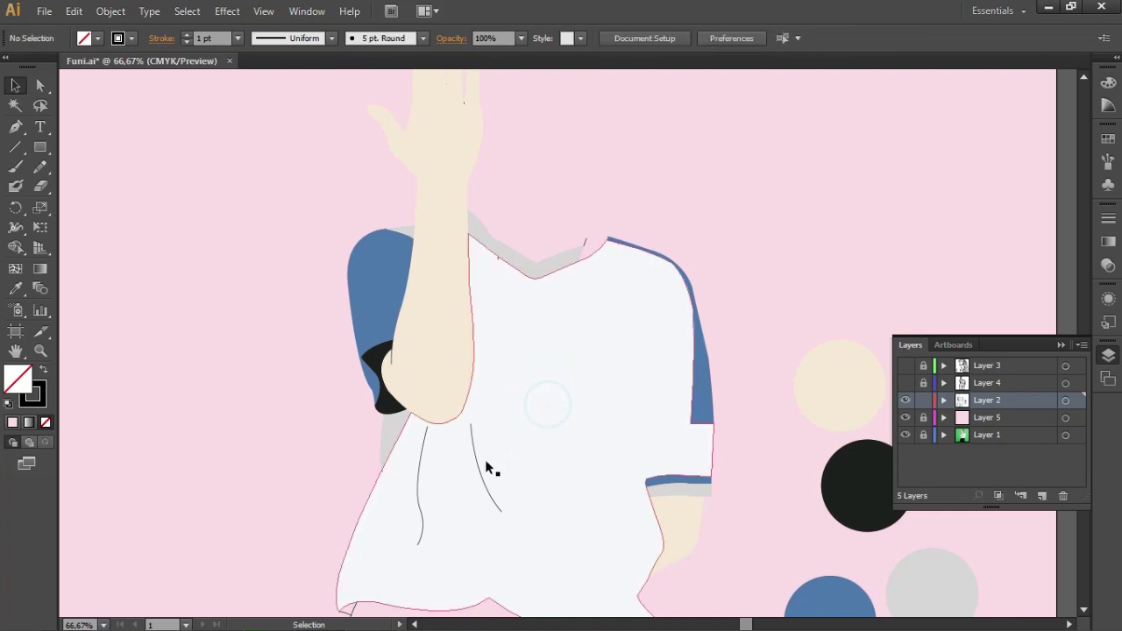
click(488, 462)
click(485, 463)
key(Delete)
click(421, 478)
key(Delete)
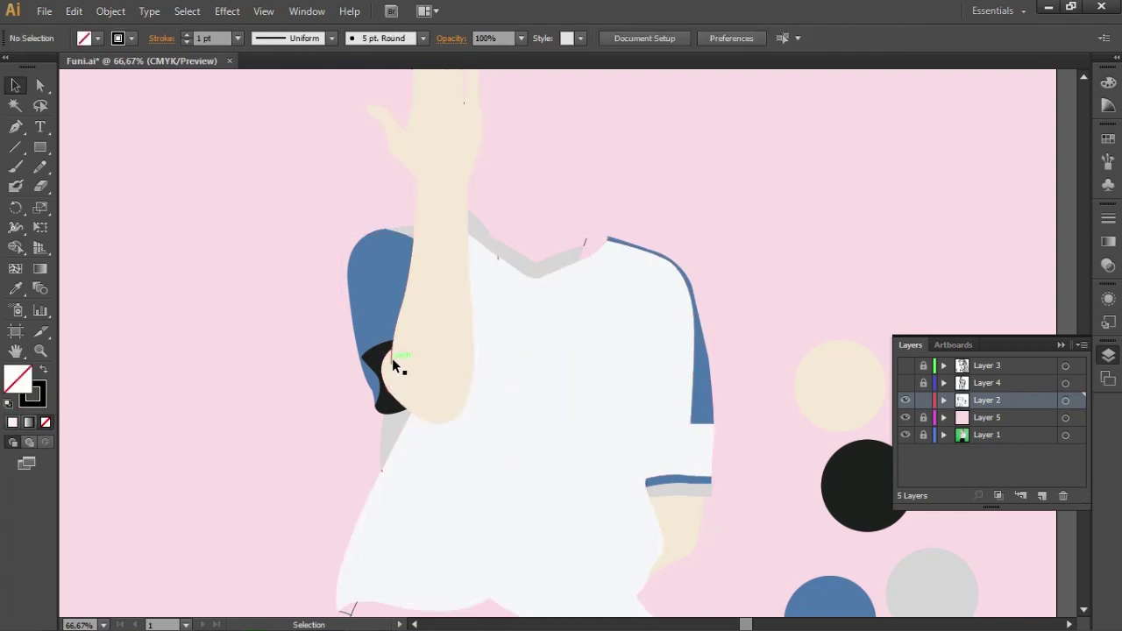
Show Layer 4's black line art and zoom out to the whole artboard
click(905, 382)
key(ctrl+minus)
key(ctrl+minus)
key(ctrl+minus)
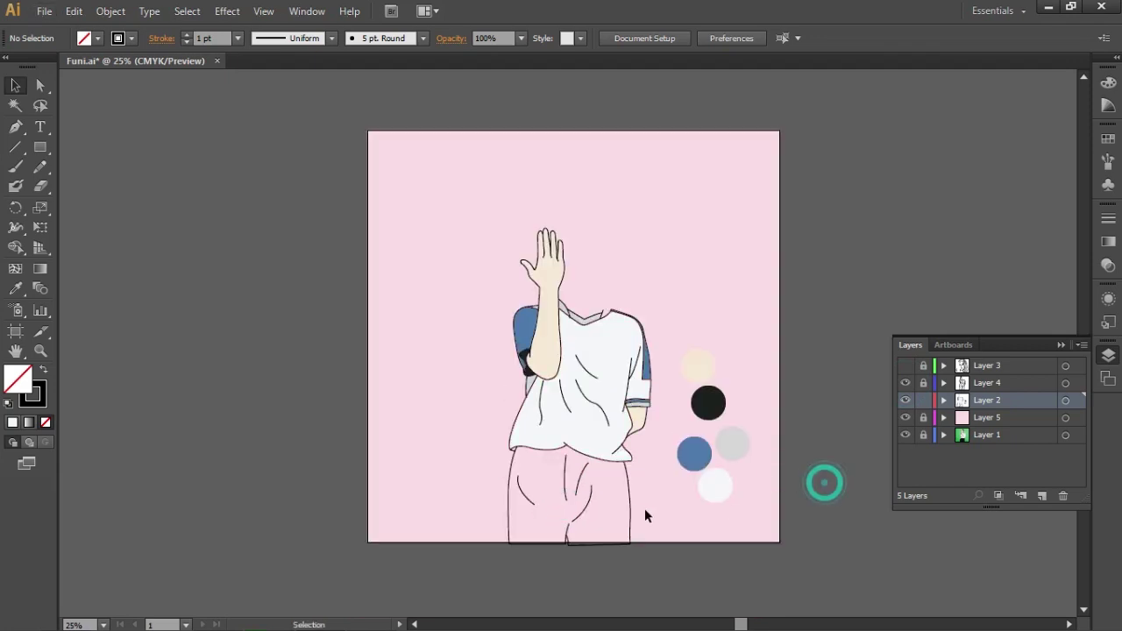
scroll(591, 531, up, 2)
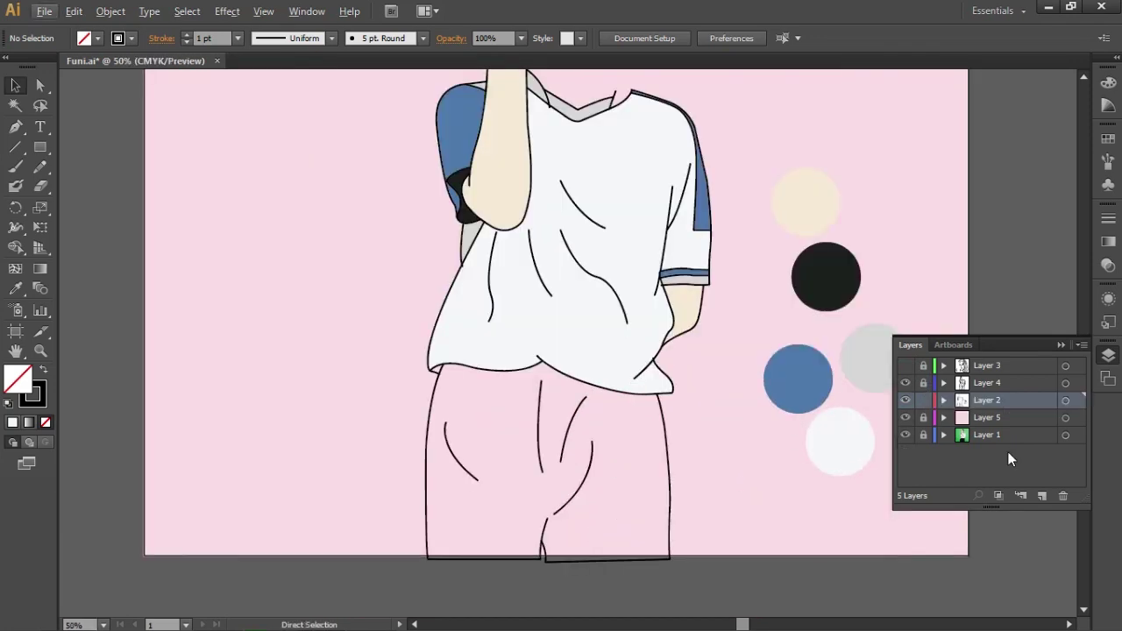
key(ctrl+a)
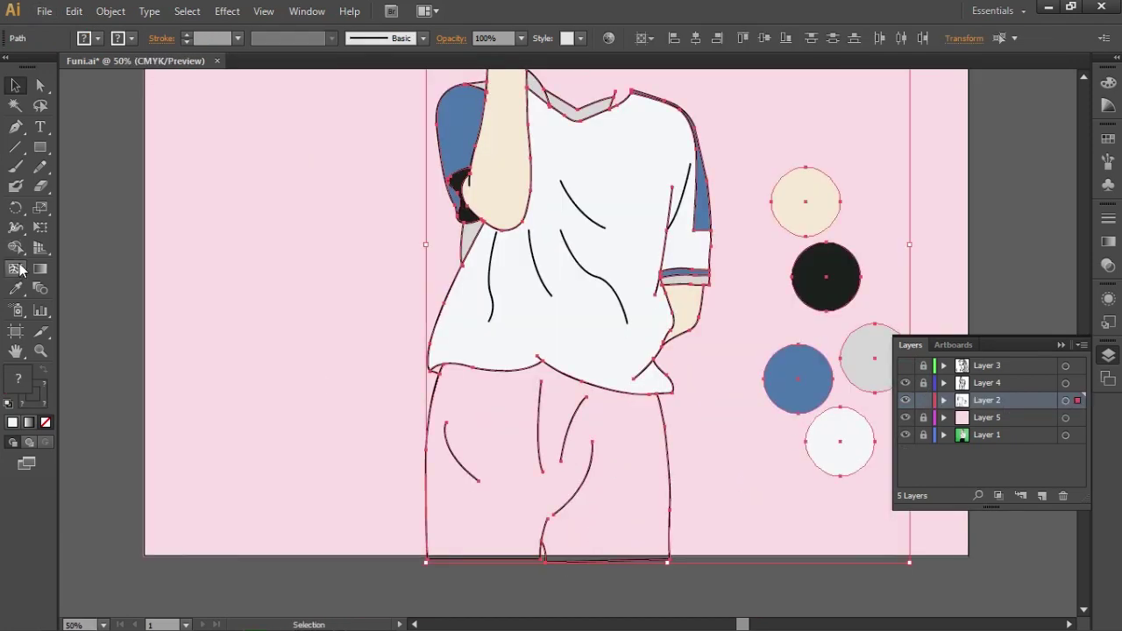
Merge the shorts' pieces into one shape with Shape Builder
key(shift+m)
scroll(596, 576, up, 2)
scroll(663, 268, up, 2)
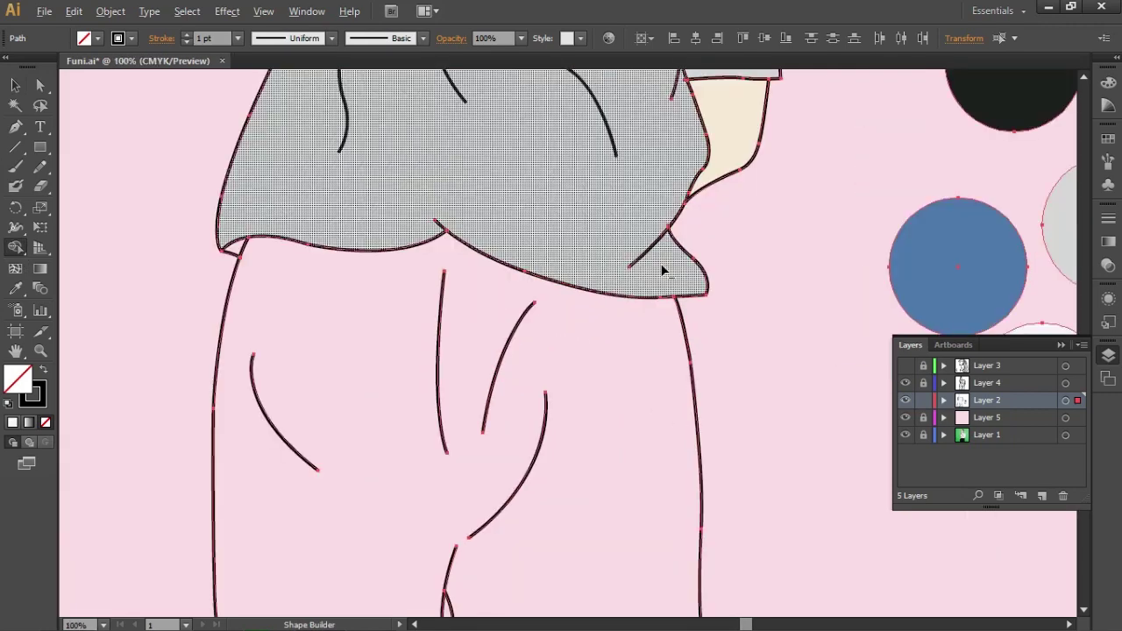
scroll(671, 376, up, 2)
scroll(323, 418, up, 1)
drag(323, 418, 593, 413)
scroll(167, 360, up, 3)
scroll(280, 302, up, 3)
scroll(280, 302, down, 5)
scroll(376, 383, down, 3)
drag(553, 469, 428, 138)
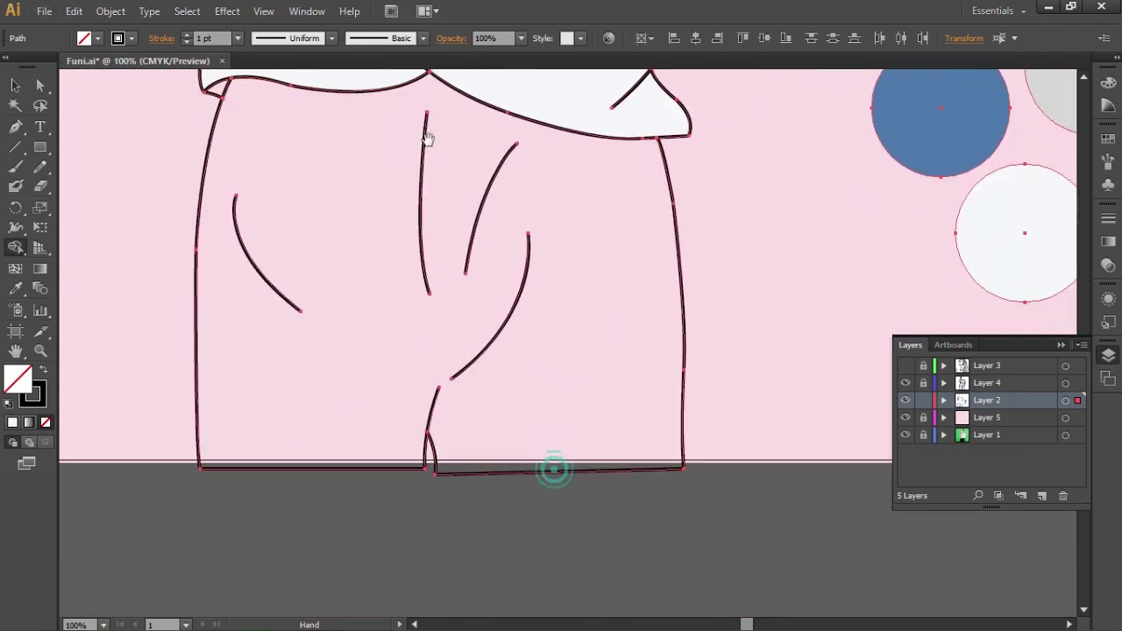
scroll(435, 421, up, 3)
scroll(396, 531, up, 2)
scroll(406, 538, down, 3)
drag(652, 216, 342, 447)
Hide the black outline layer and select all the visible artwork
scroll(596, 298, down, 1)
scroll(456, 406, down, 2)
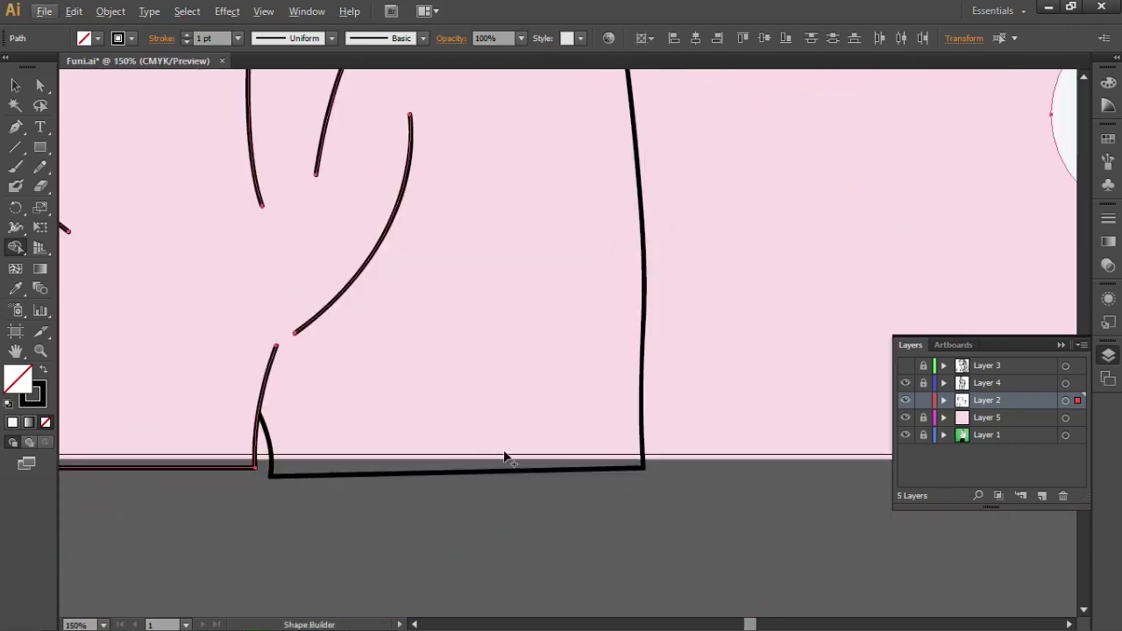
scroll(500, 323, up, 5)
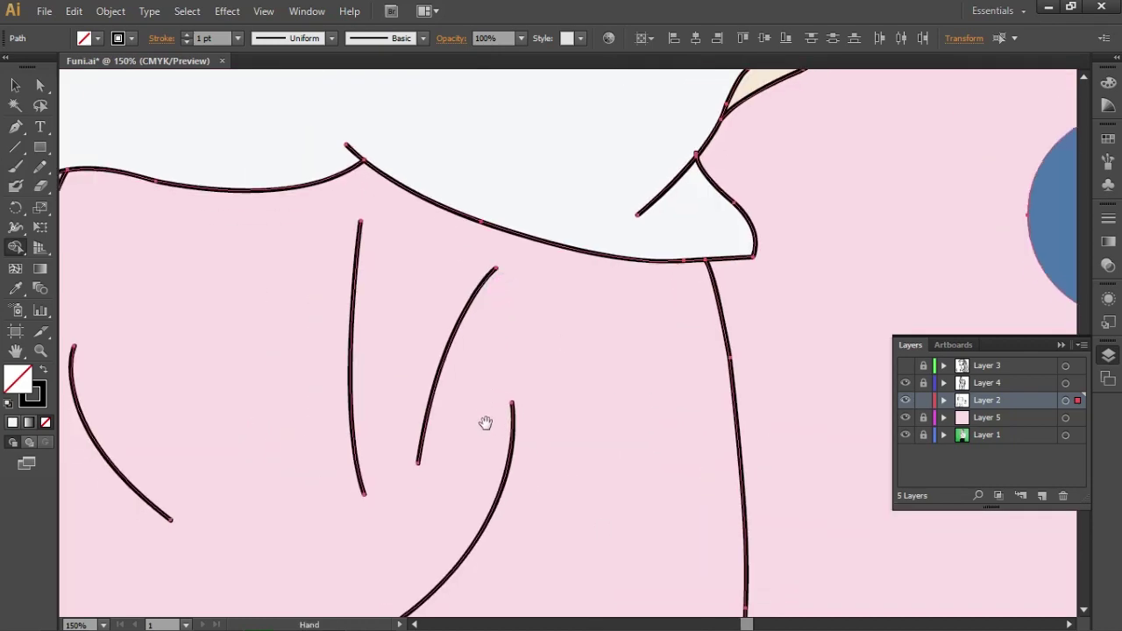
scroll(359, 491, down, 3)
scroll(372, 455, down, 2)
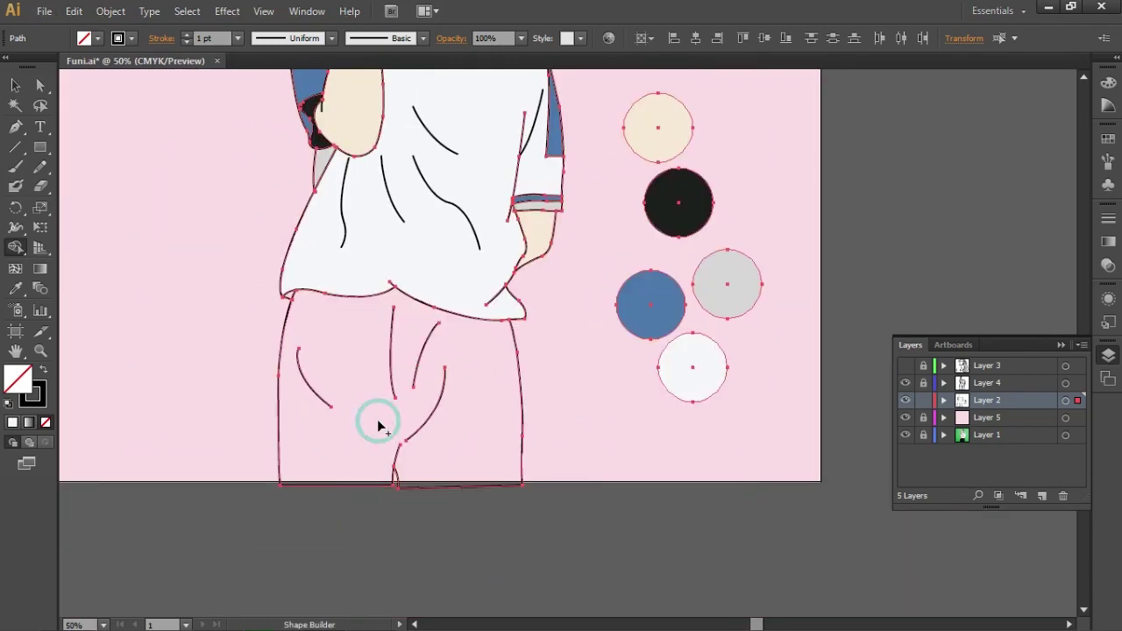
key(v)
click(296, 420)
scroll(353, 464, up, 2)
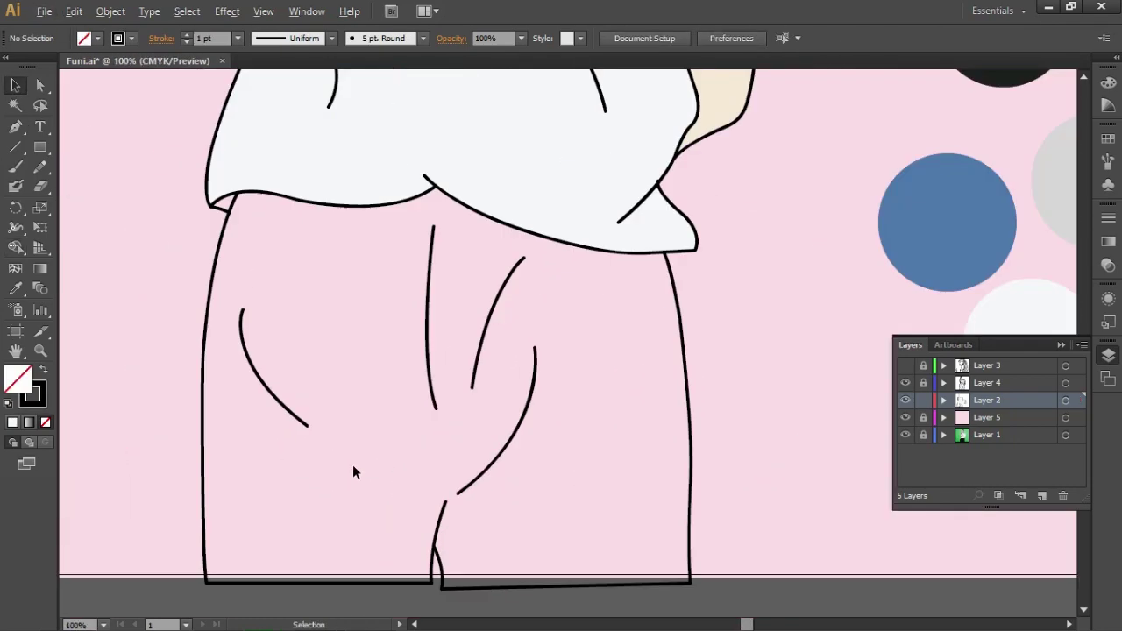
click(904, 383)
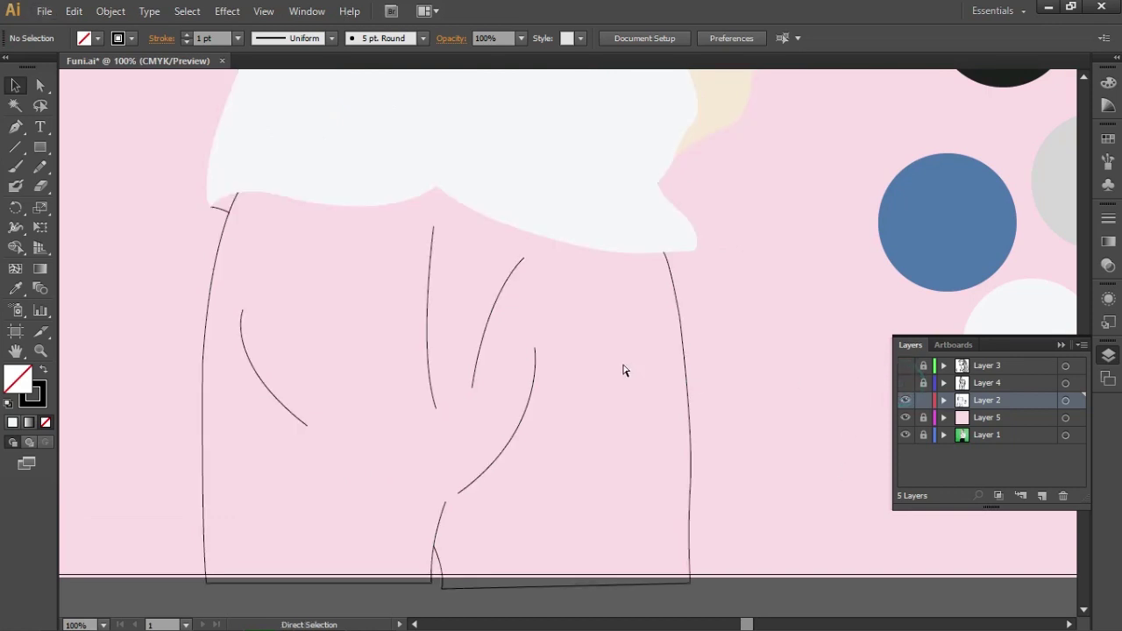
key(ctrl+a)
Snap the neck stroke's top anchor onto the shirt edge
click(41, 85)
scroll(427, 344, up, 9)
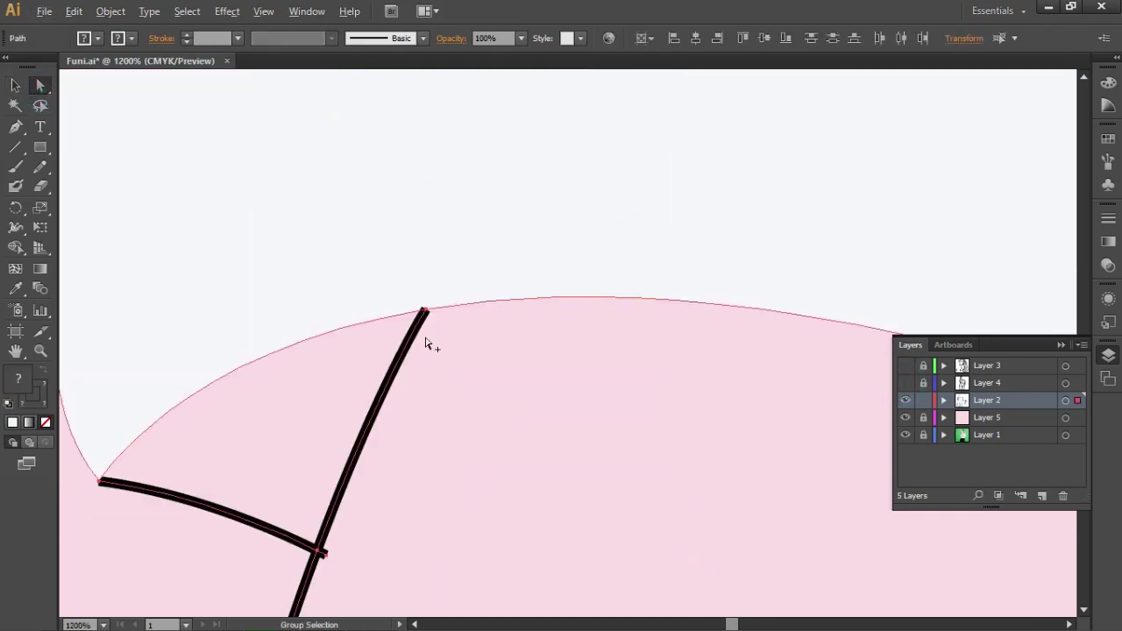
click(430, 272)
key(ctrl+z)
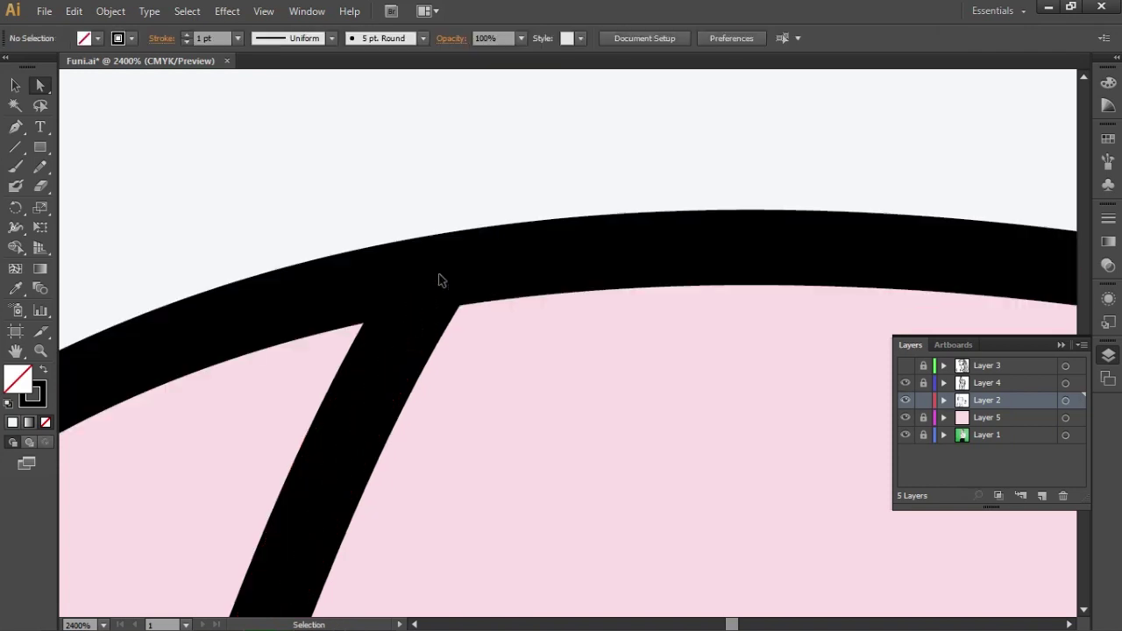
click(904, 382)
click(431, 272)
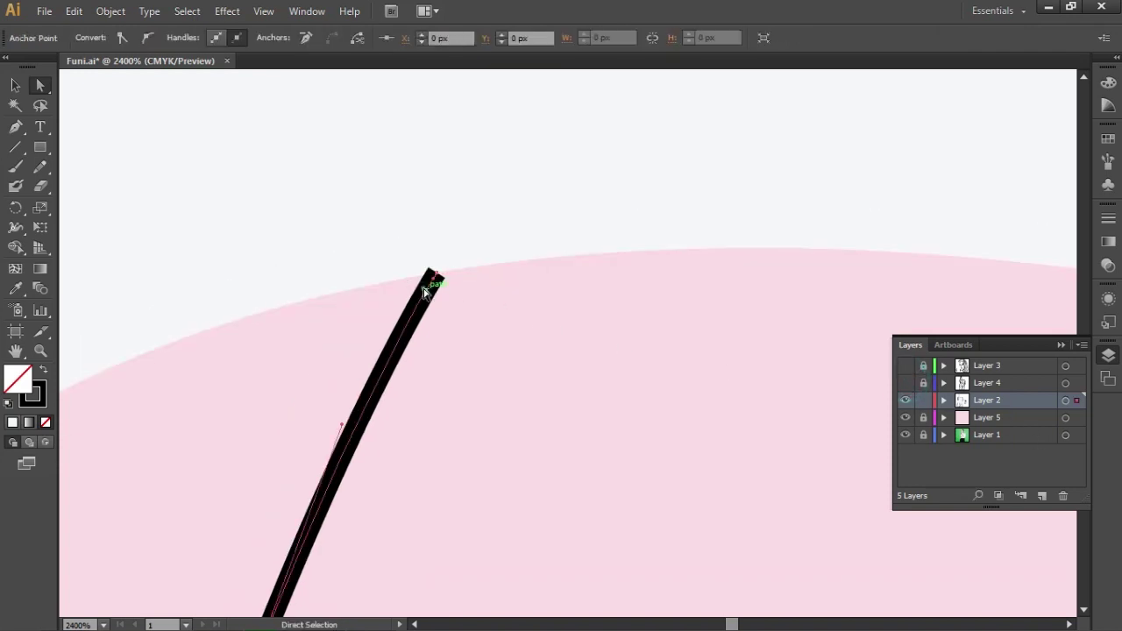
drag(437, 277, 438, 273)
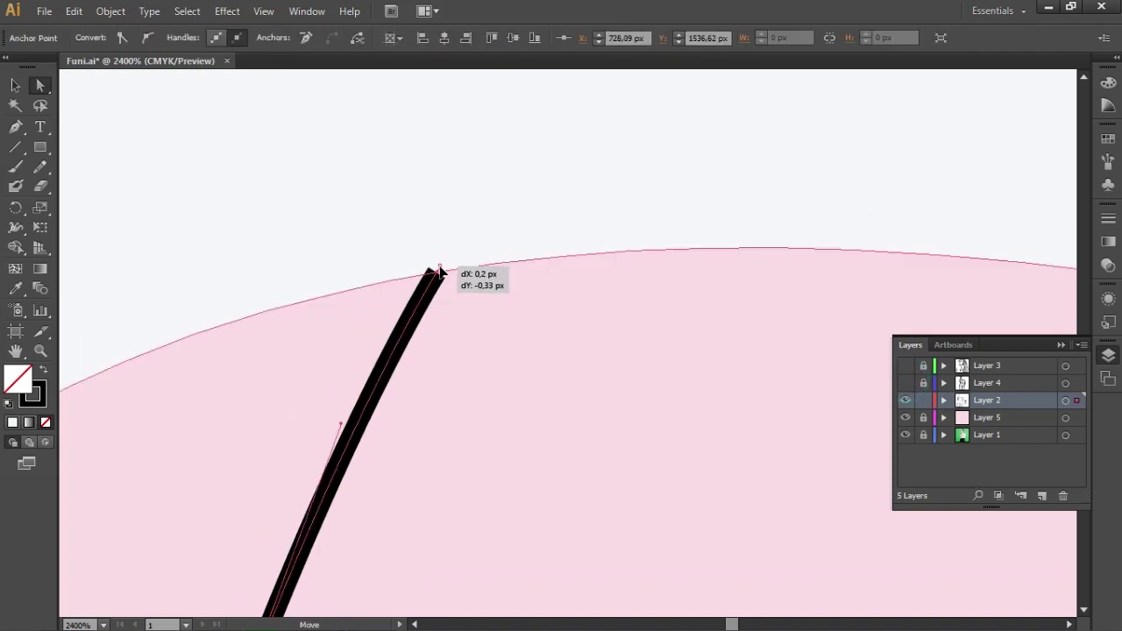
Align the pink shape's peak anchor with the outline
scroll(586, 362, down, 3)
drag(654, 378, 346, 433)
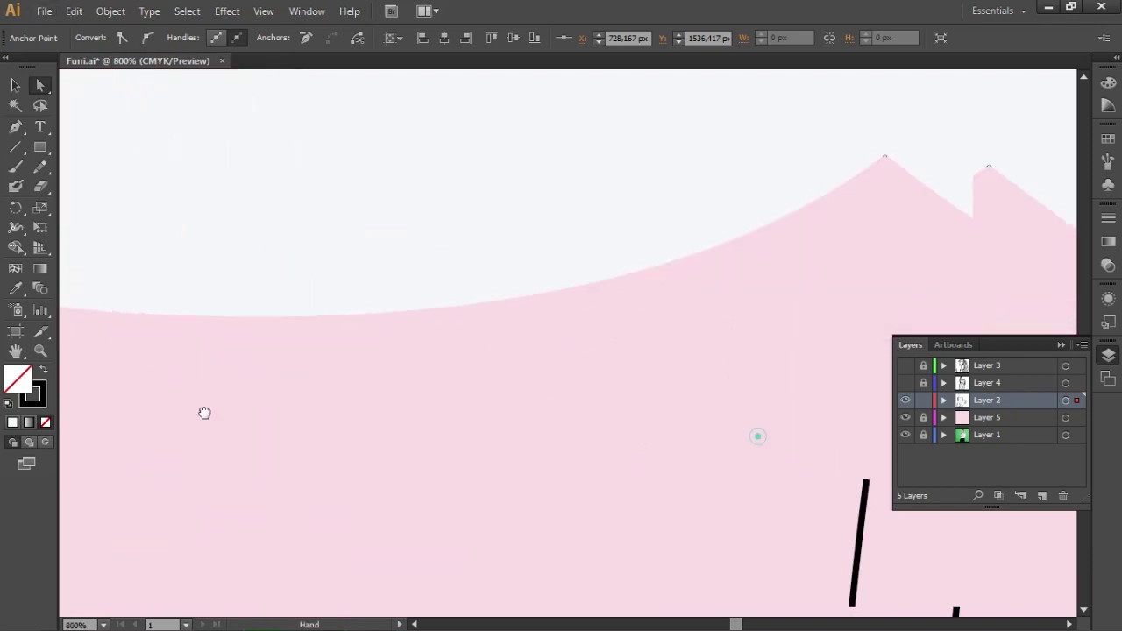
drag(719, 353, 510, 391)
click(546, 130)
scroll(436, 331, up, 2)
drag(464, 190, 457, 198)
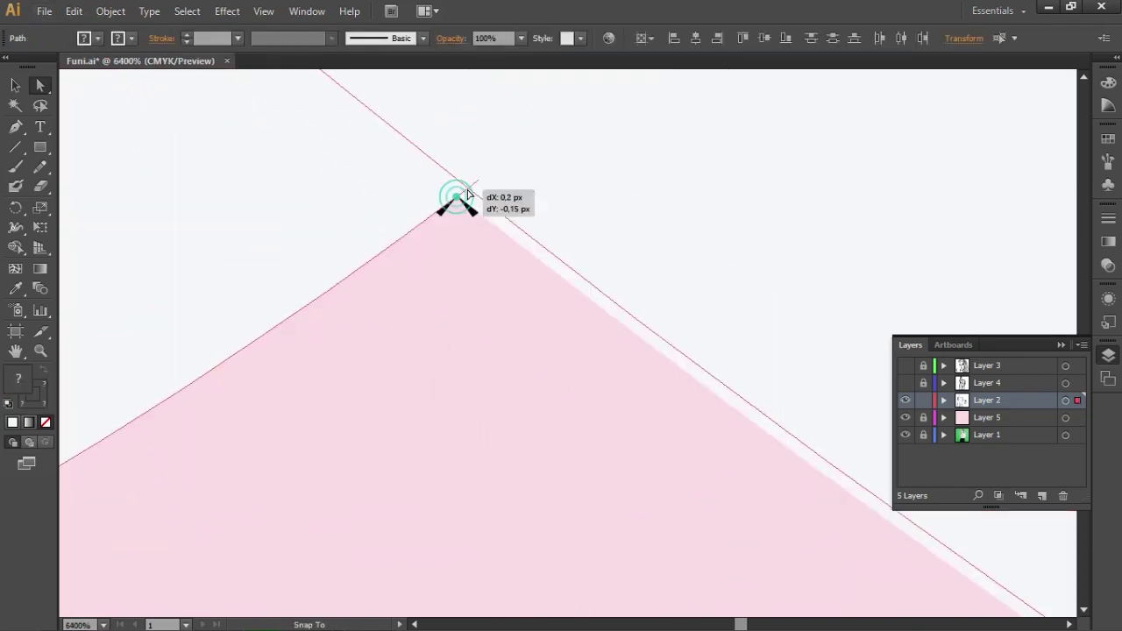
Move the black stroke's end anchor onto the shirt edge
scroll(473, 237, down, 3)
scroll(578, 461, down, 3)
scroll(561, 421, down, 4)
scroll(543, 351, down, 1)
scroll(579, 281, up, 2)
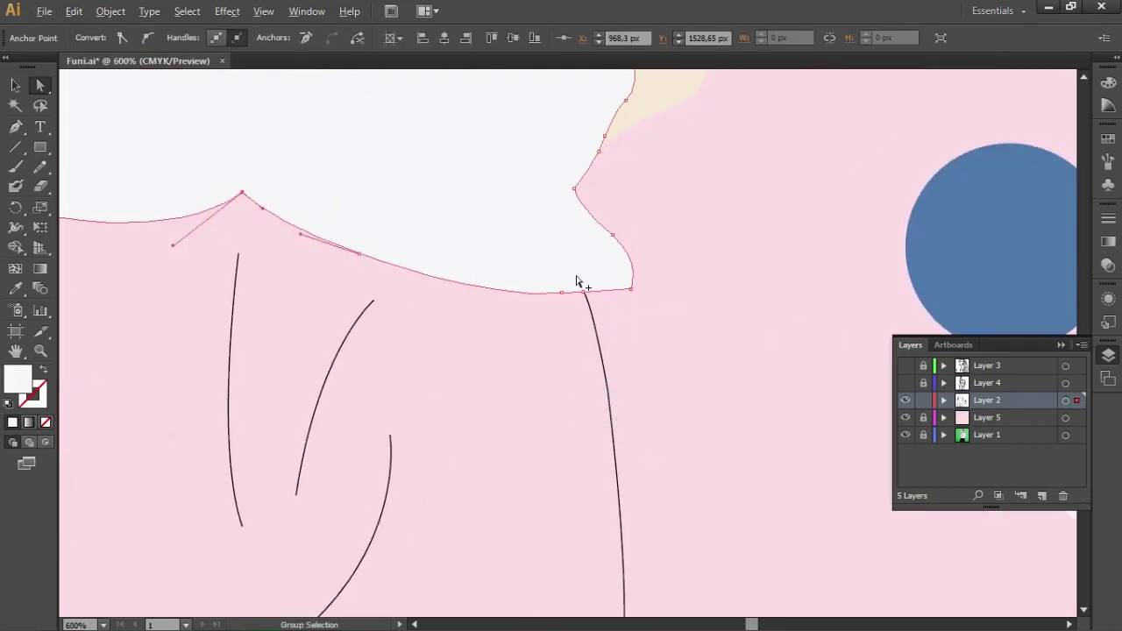
scroll(368, 295, up, 4)
scroll(380, 253, up, 3)
scroll(379, 253, up, 1)
drag(383, 241, 377, 238)
Select the anchor where the pants lines meet with Direct Selection
scroll(350, 351, down, 6)
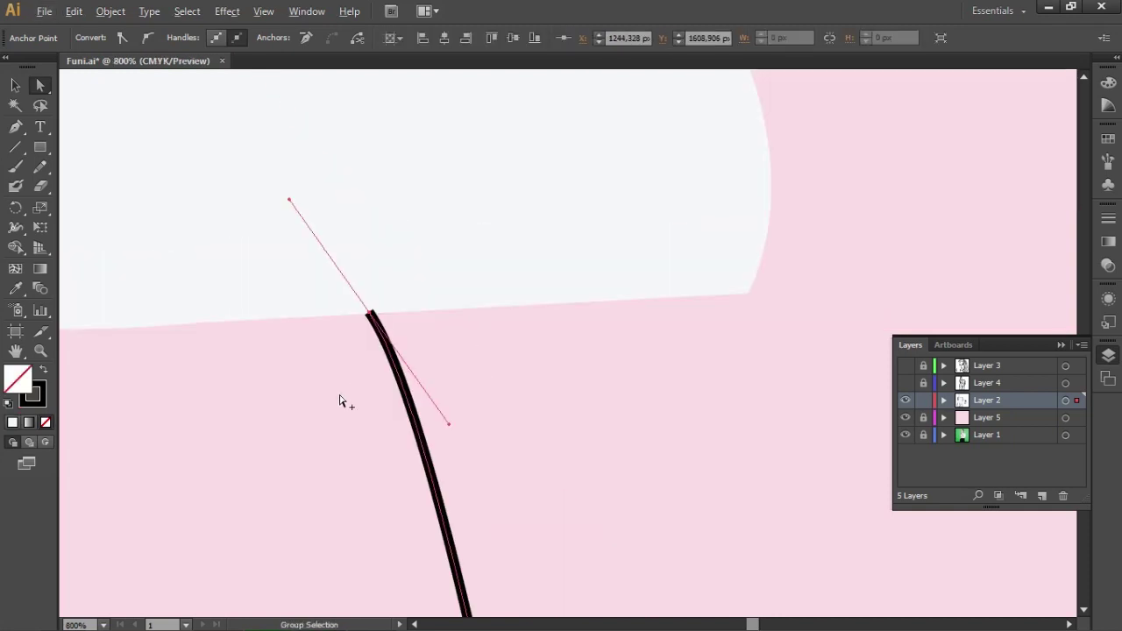
scroll(526, 289, down, 6)
scroll(228, 394, down, 1)
scroll(237, 410, up, 2)
scroll(309, 374, down, 2)
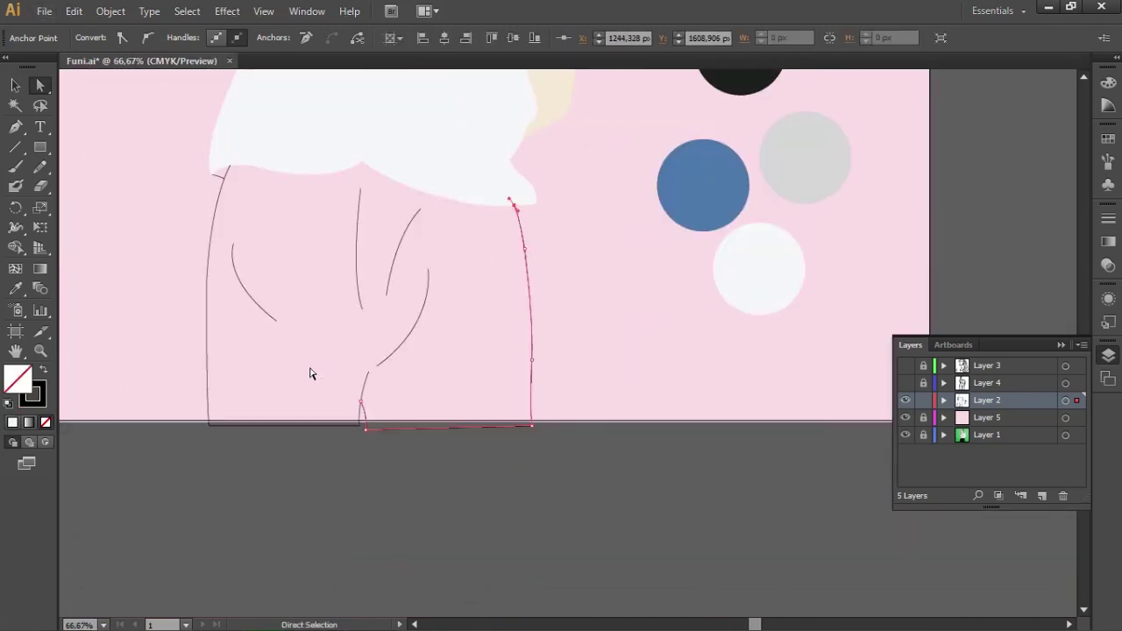
key(ctrl+a)
click(15, 247)
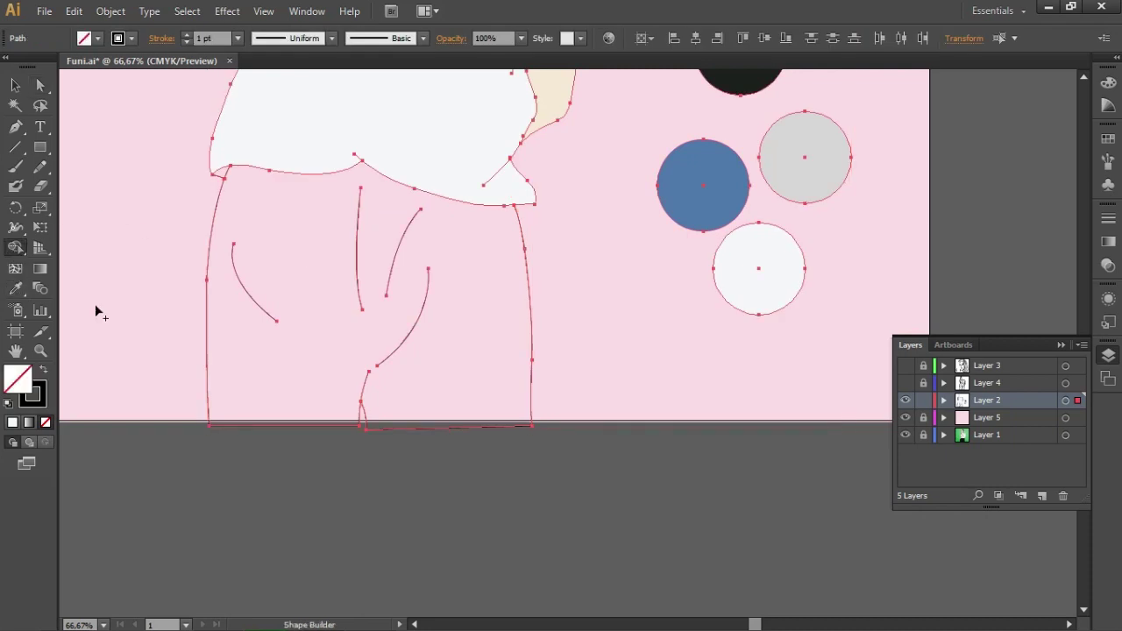
click(15, 85)
click(177, 316)
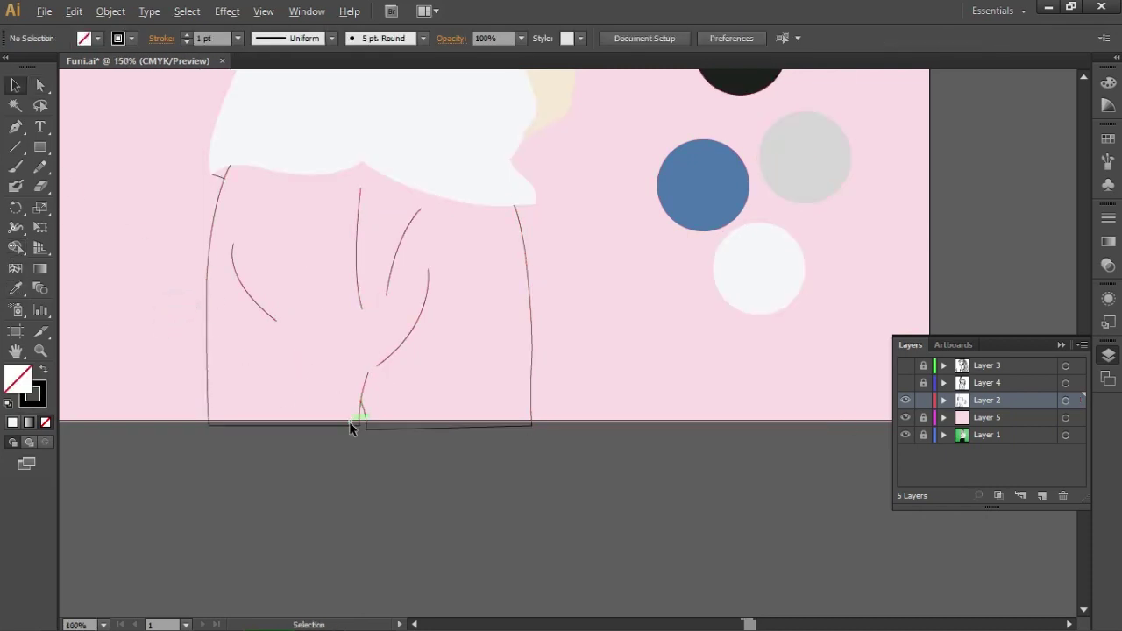
scroll(349, 422, up, 4)
scroll(433, 314, up, 2)
key(a)
click(290, 337)
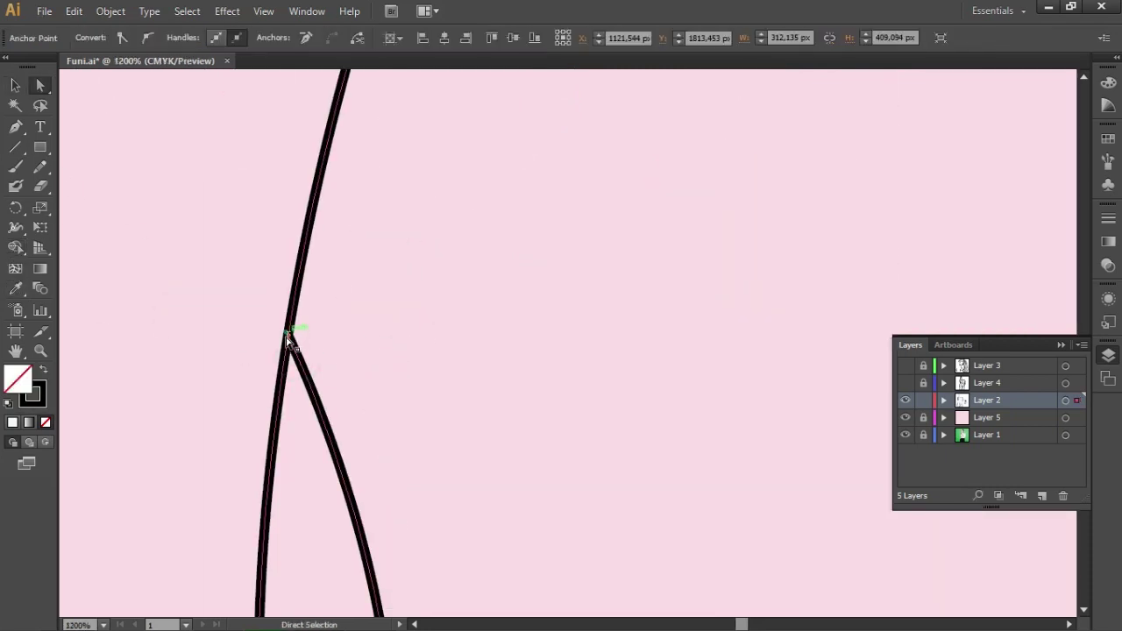
scroll(381, 407, down, 4)
Merge the pants outline pieces into one shape and select the result
key(v)
click(342, 499)
scroll(343, 499, down, 3)
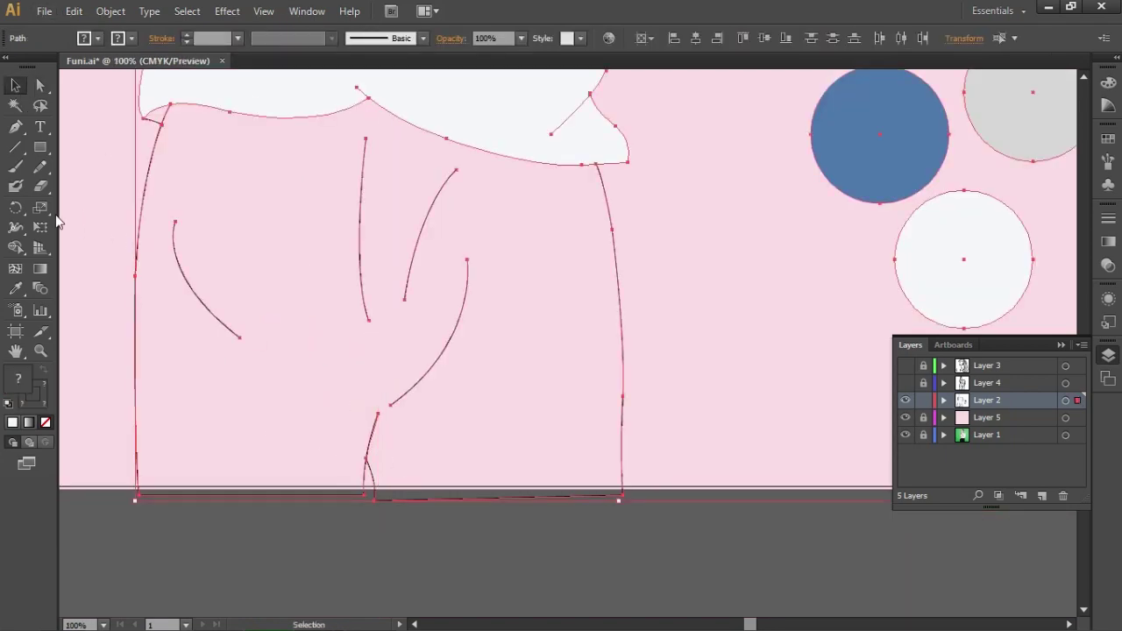
click(15, 268)
click(296, 284)
key(v)
click(729, 243)
click(620, 290)
scroll(646, 303, down, 4)
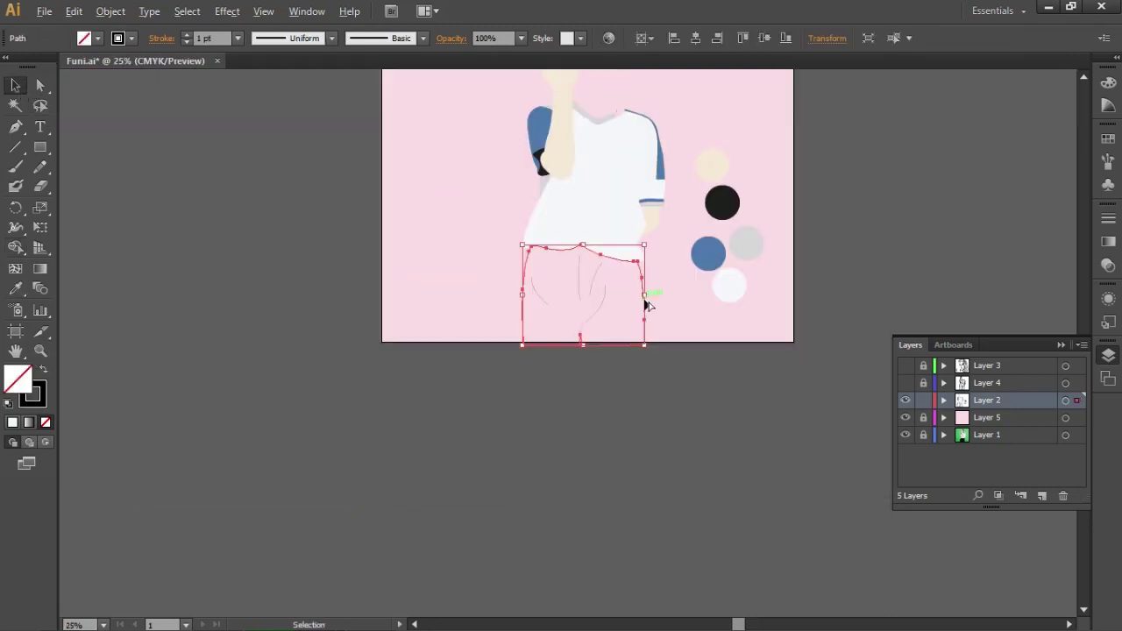
Fill the pants with the black swatch colour using the Eyedropper
click(15, 288)
click(723, 203)
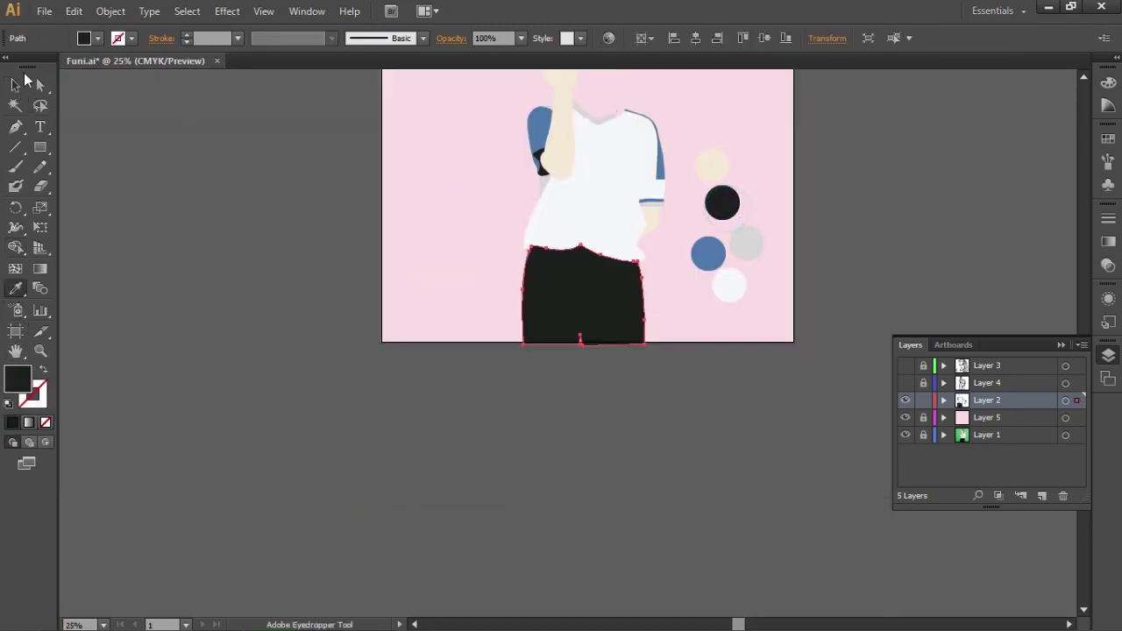
key(v)
click(251, 187)
scroll(646, 296, up, 1)
scroll(600, 354, up, 1)
scroll(600, 354, down, 1)
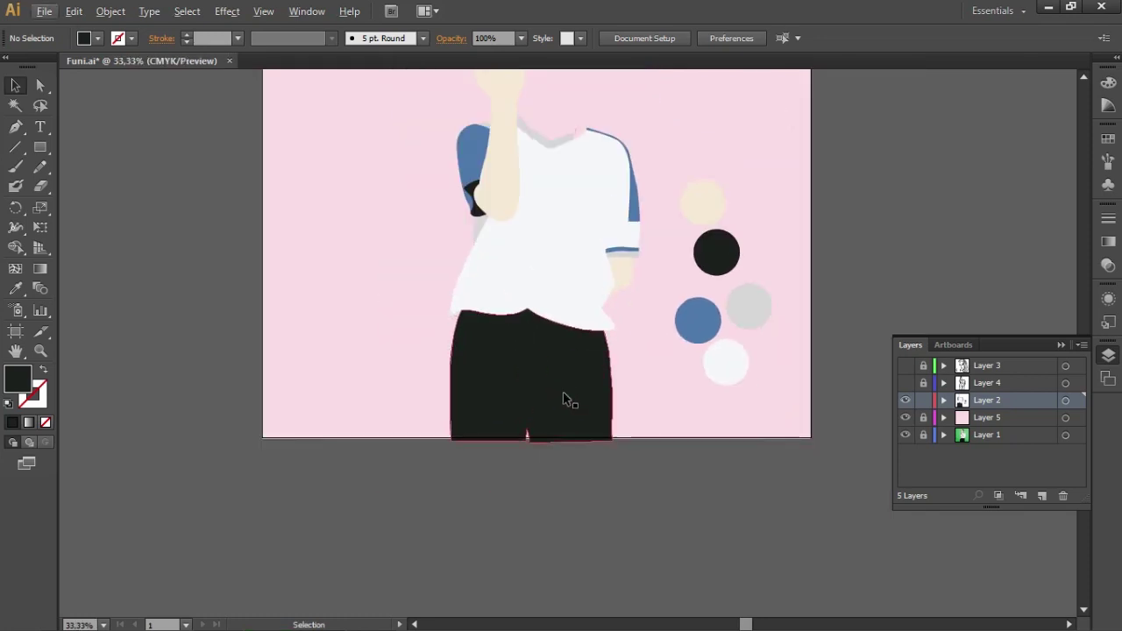
Draw a vertical line on the pants and show the black outline layer again
key(shift+x)
key(backslash)
drag(526, 431, 526, 326)
key(v)
click(471, 375)
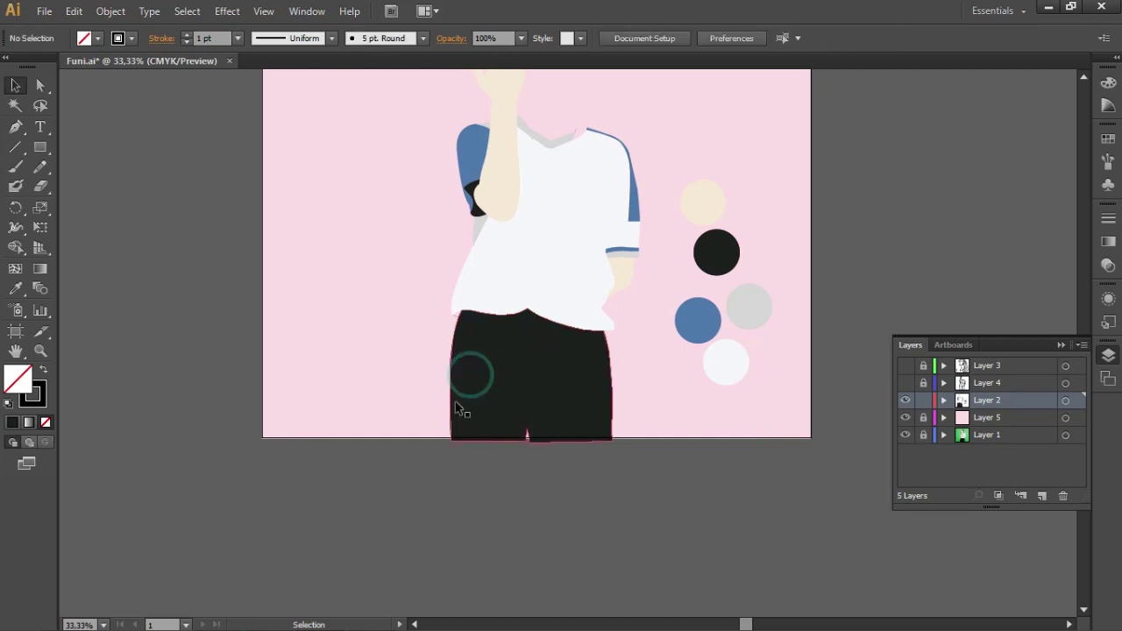
scroll(641, 385, down, 1)
click(905, 383)
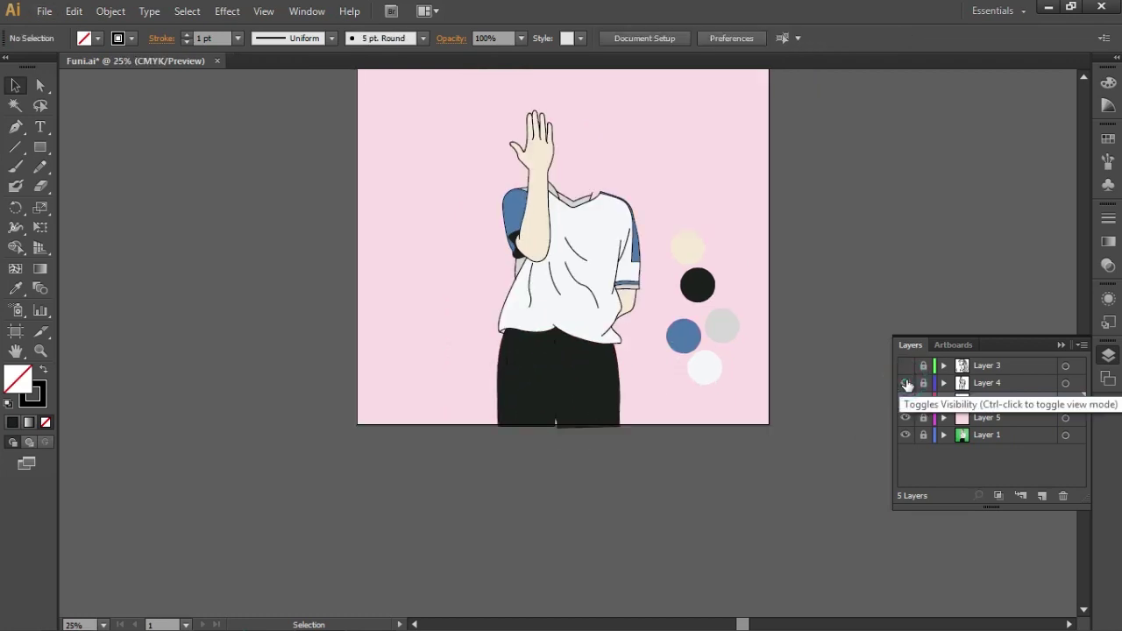
Show and unlock Layer 3's head and hair line art, then select all paths
scroll(576, 145, up, 2)
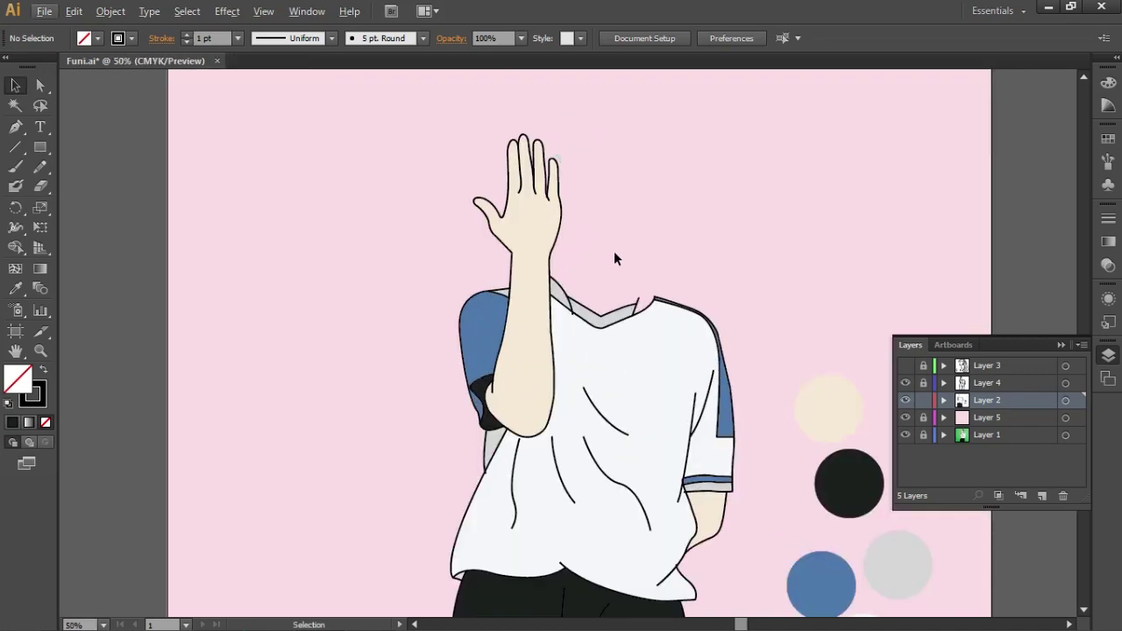
click(904, 366)
scroll(578, 405, down, 1)
scroll(588, 417, down, 1)
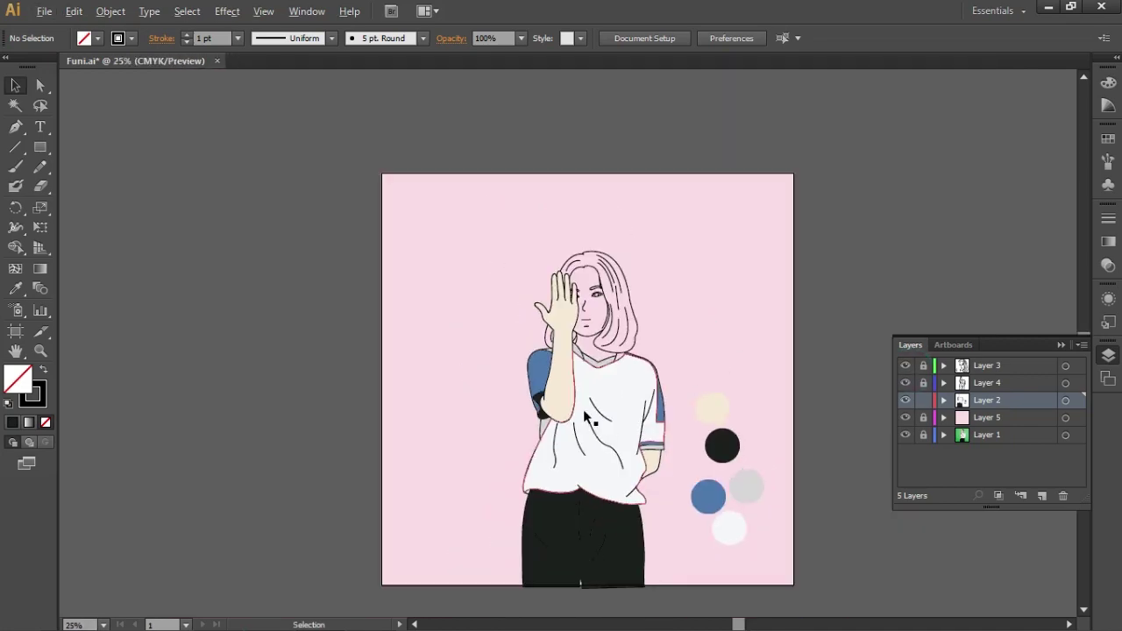
scroll(623, 368, up, 4)
scroll(780, 261, up, 2)
click(923, 365)
key(ctrl+a)
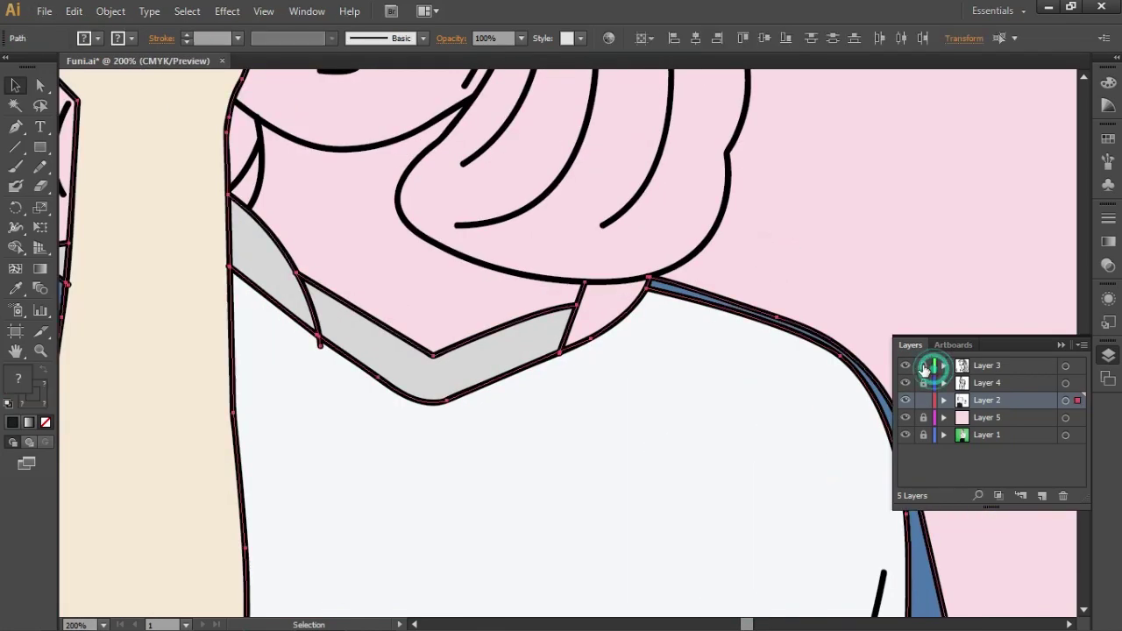
Give the small gap piece beside the collar the collar's light grey fill, with no outline
click(15, 247)
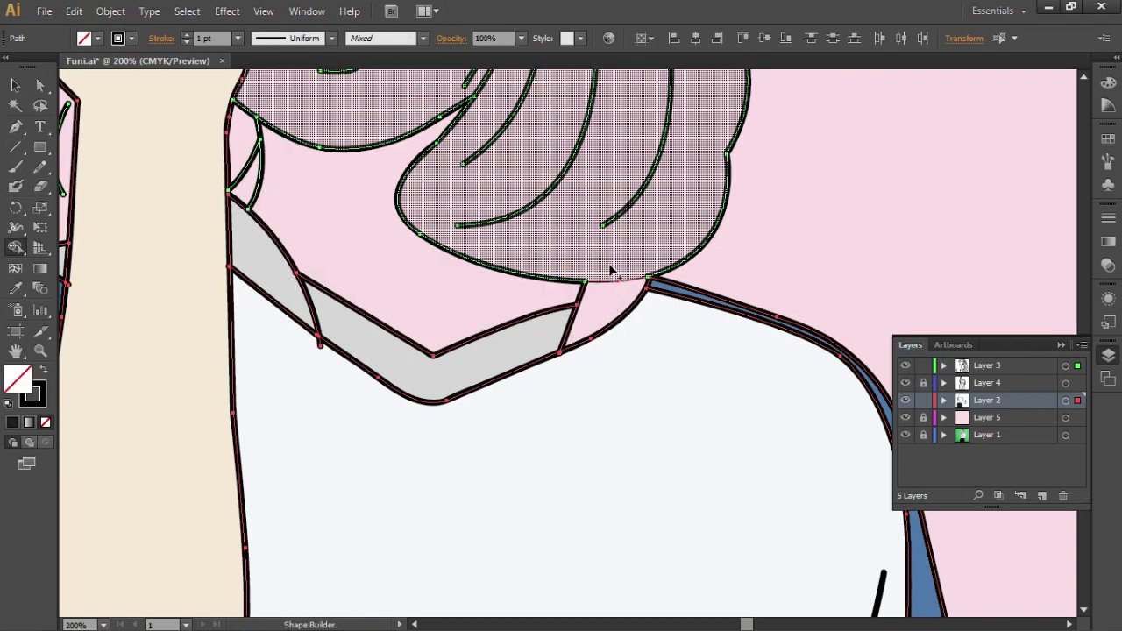
scroll(613, 263, down, 4)
scroll(619, 246, up, 1)
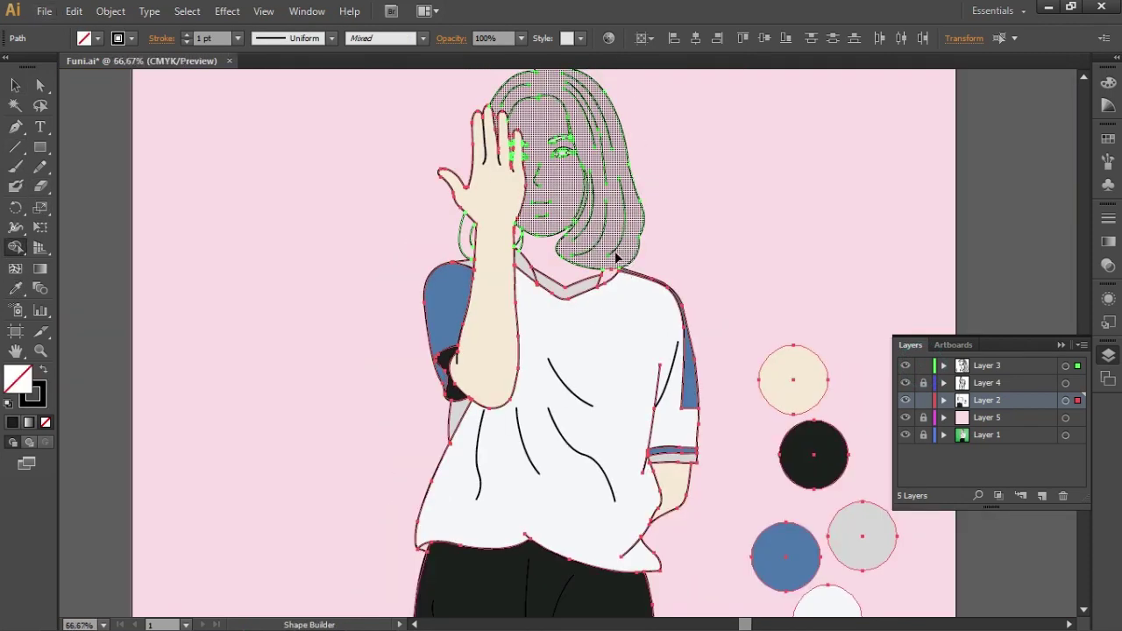
click(230, 248)
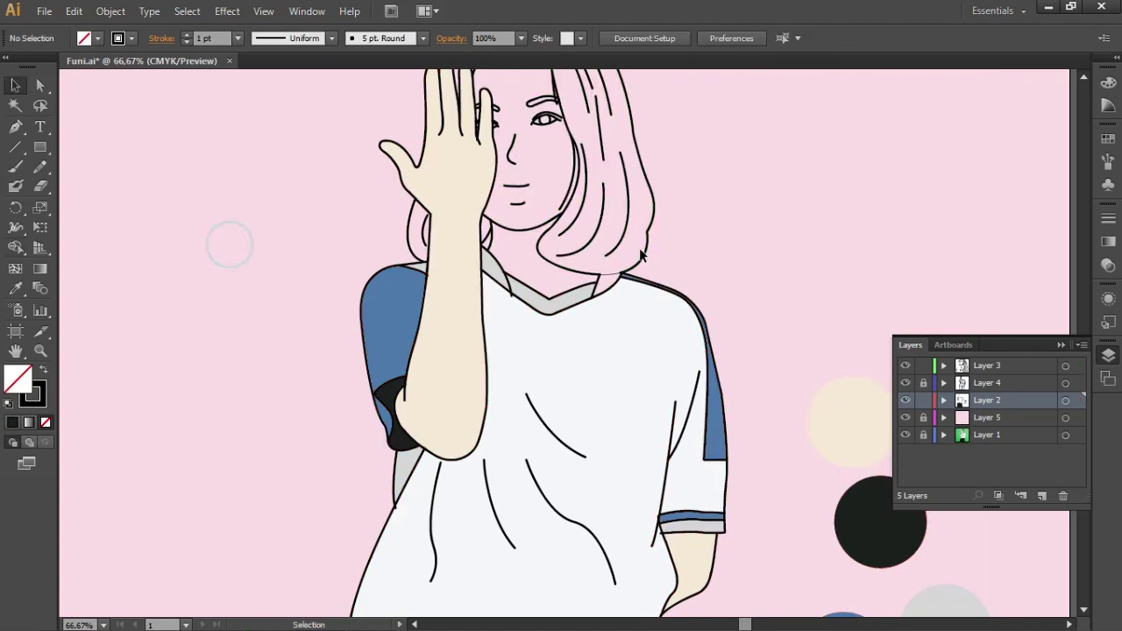
click(604, 287)
click(16, 289)
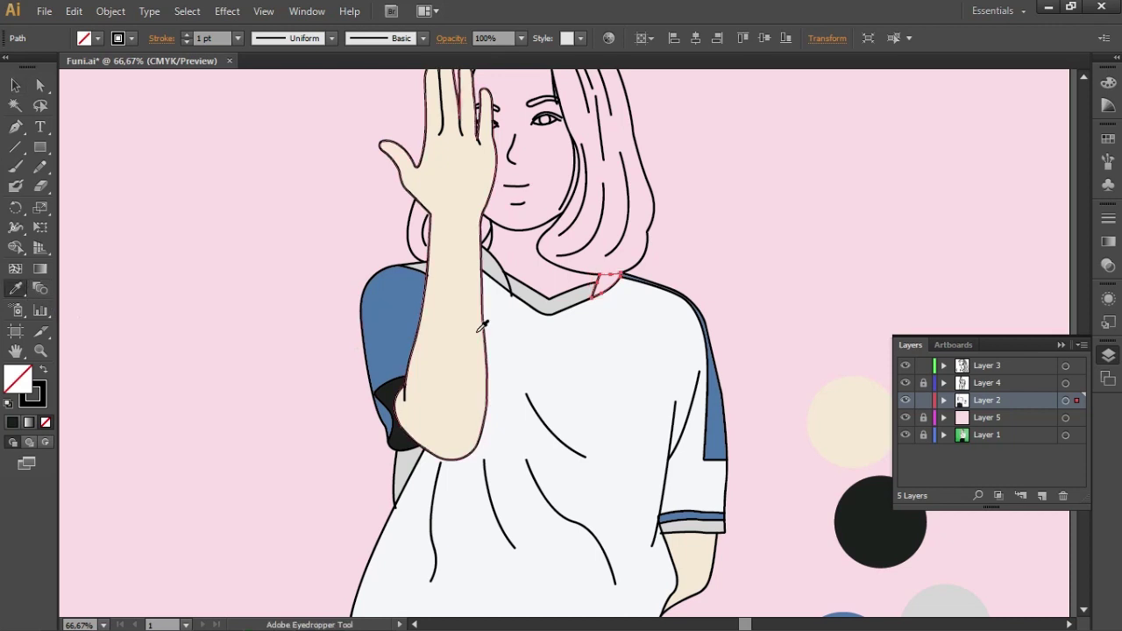
click(526, 297)
click(15, 85)
Deselect the gap piece, check a hair path, then select all the outline artwork
click(299, 261)
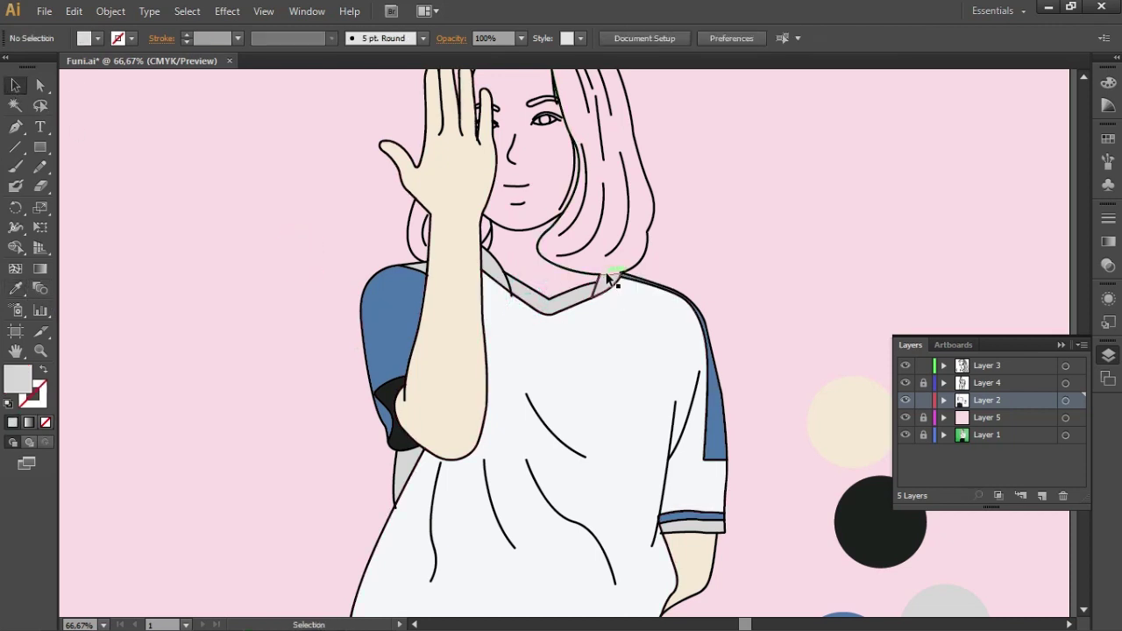
click(603, 265)
click(699, 261)
scroll(698, 261, up, 2)
key(ctrl+a)
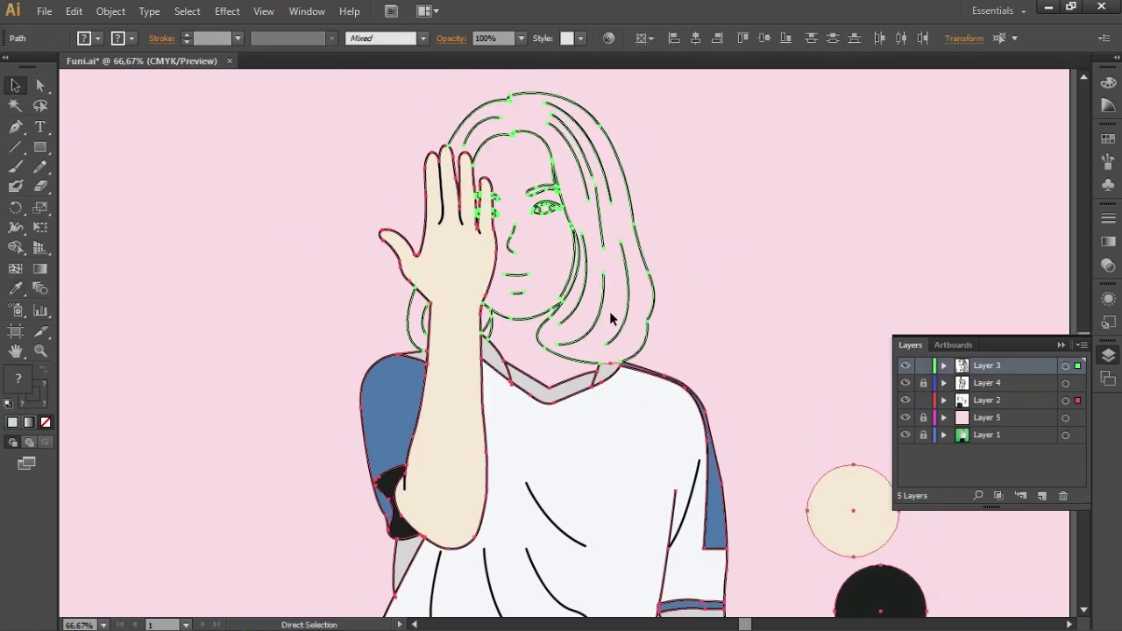
Remove the eyebrow, eye, nose and mouth lines from the full selection
click(16, 248)
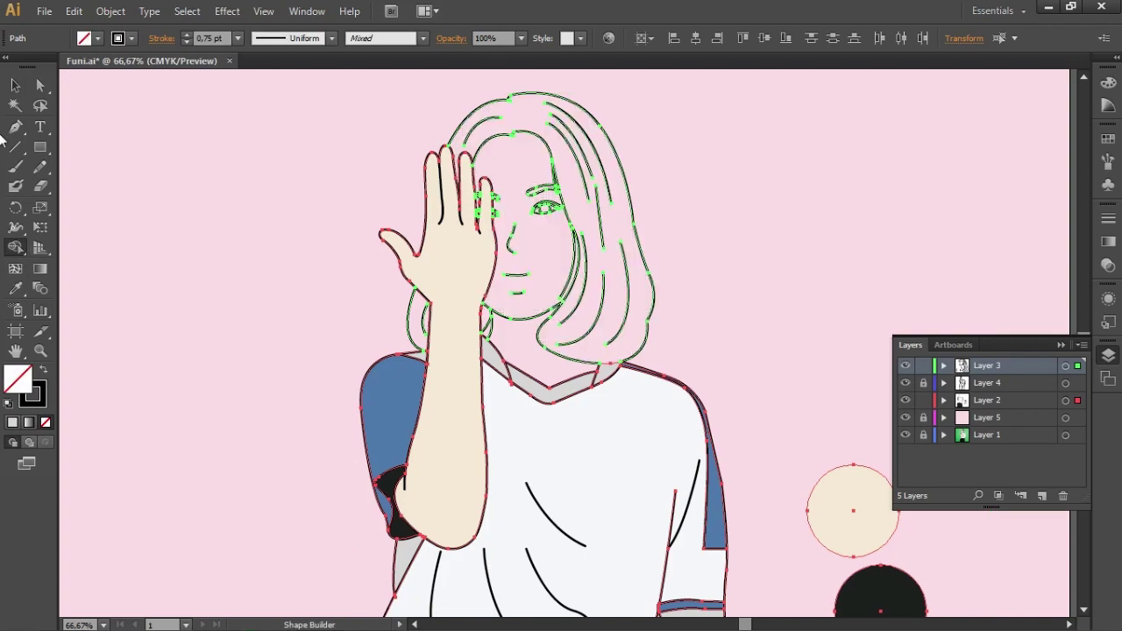
scroll(525, 178, up, 2)
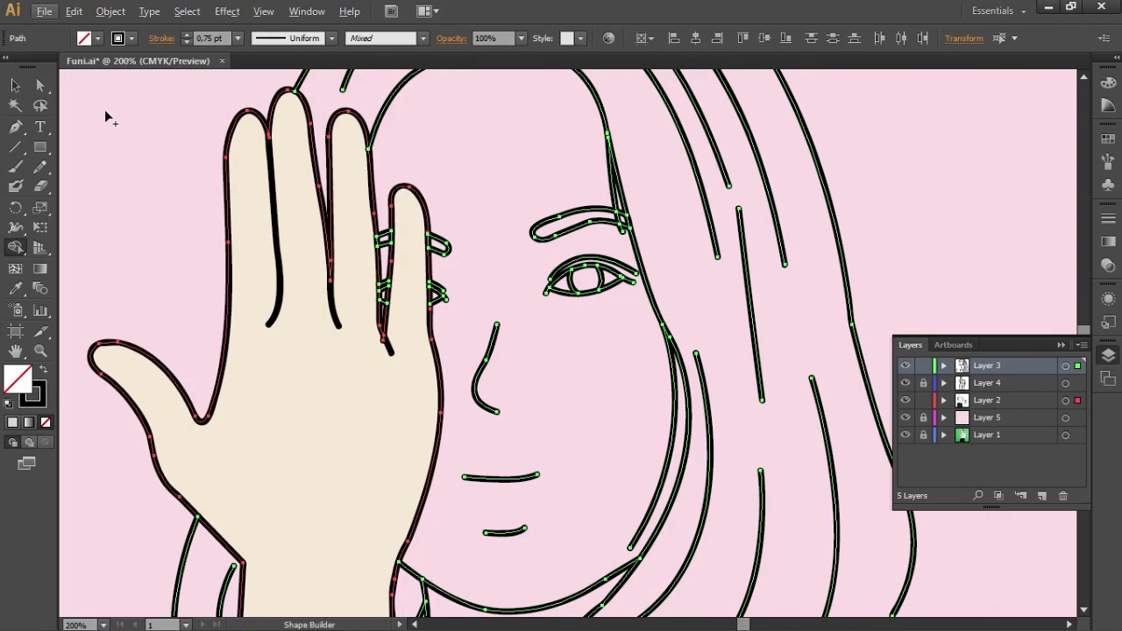
key(v)
shift+click(569, 228)
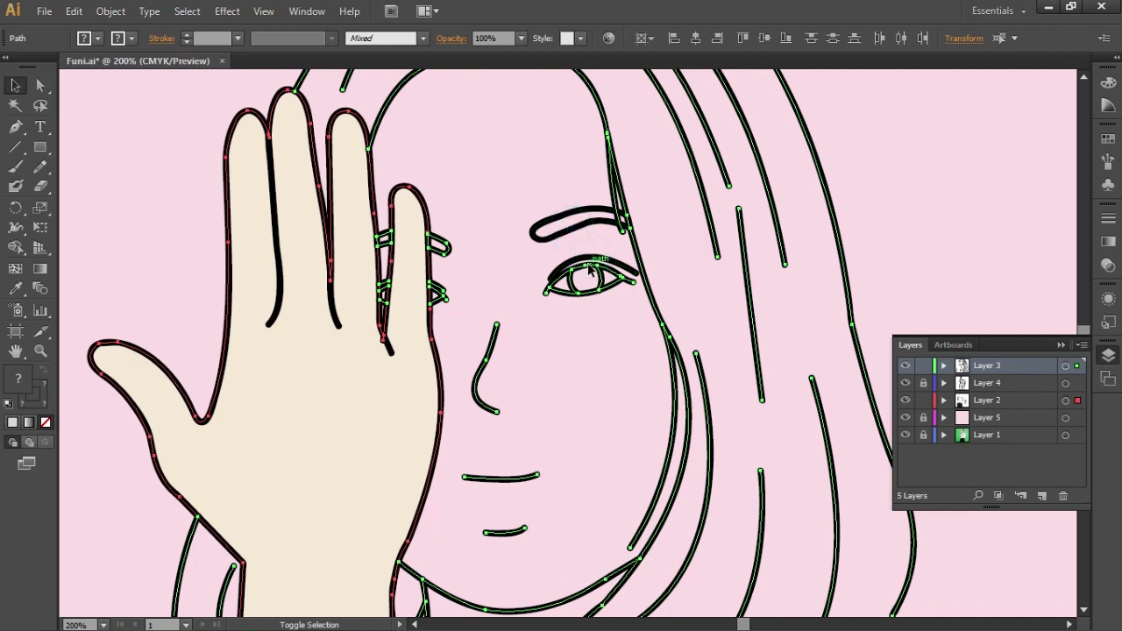
drag(591, 294, 592, 297)
drag(463, 325, 550, 522)
drag(455, 317, 440, 323)
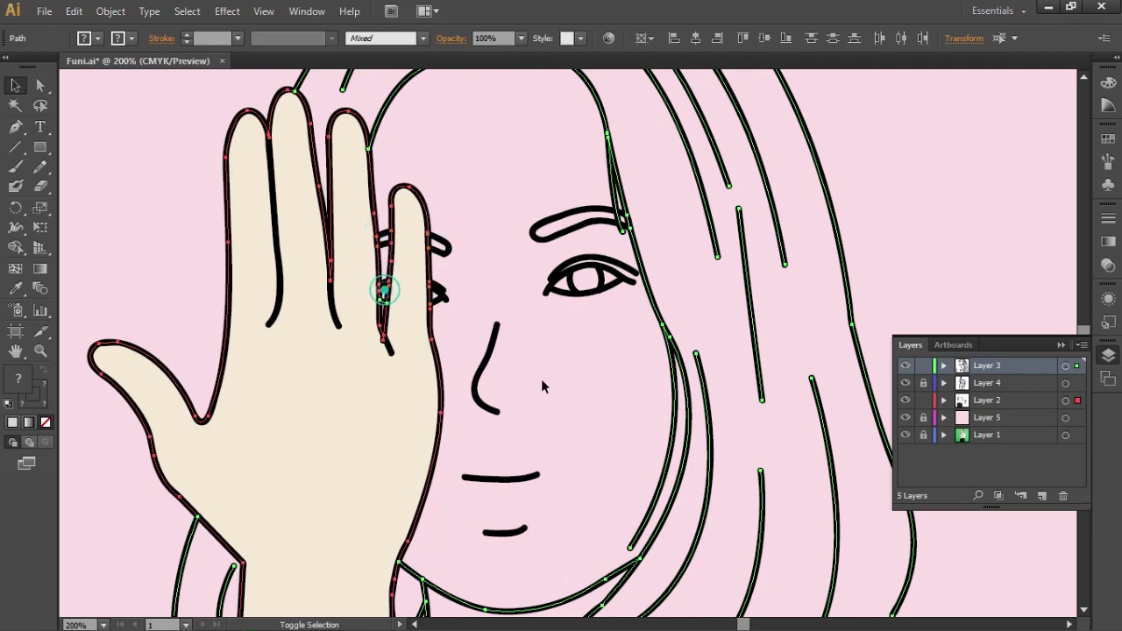
scroll(610, 426, down, 2)
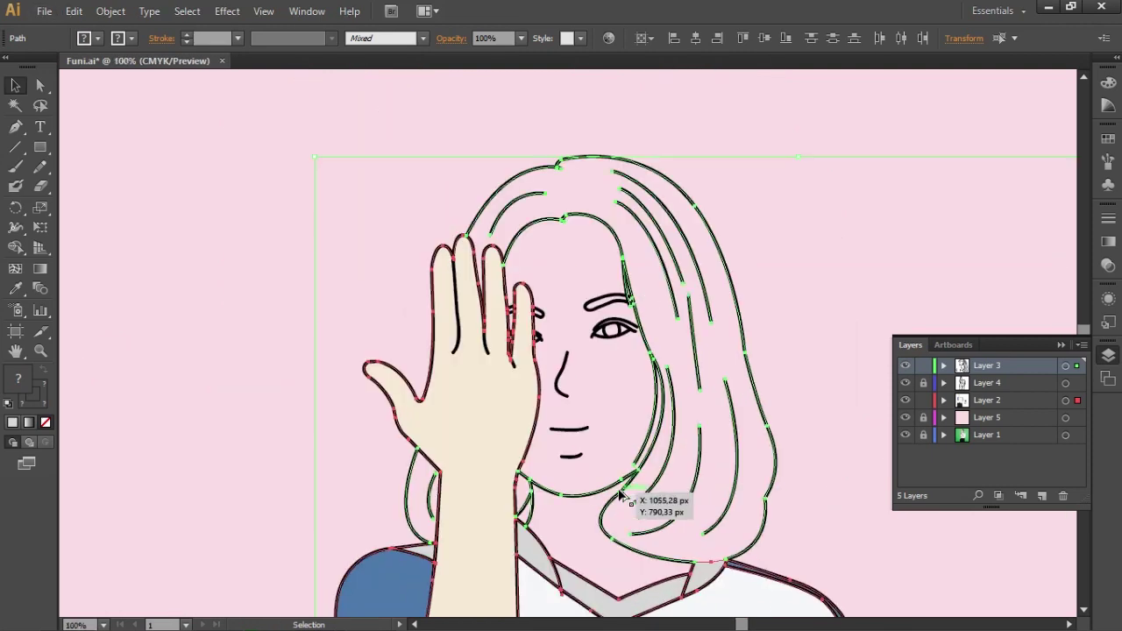
Merge the remaining hair and face outlines into one shape with Shape Builder
key(shift+m)
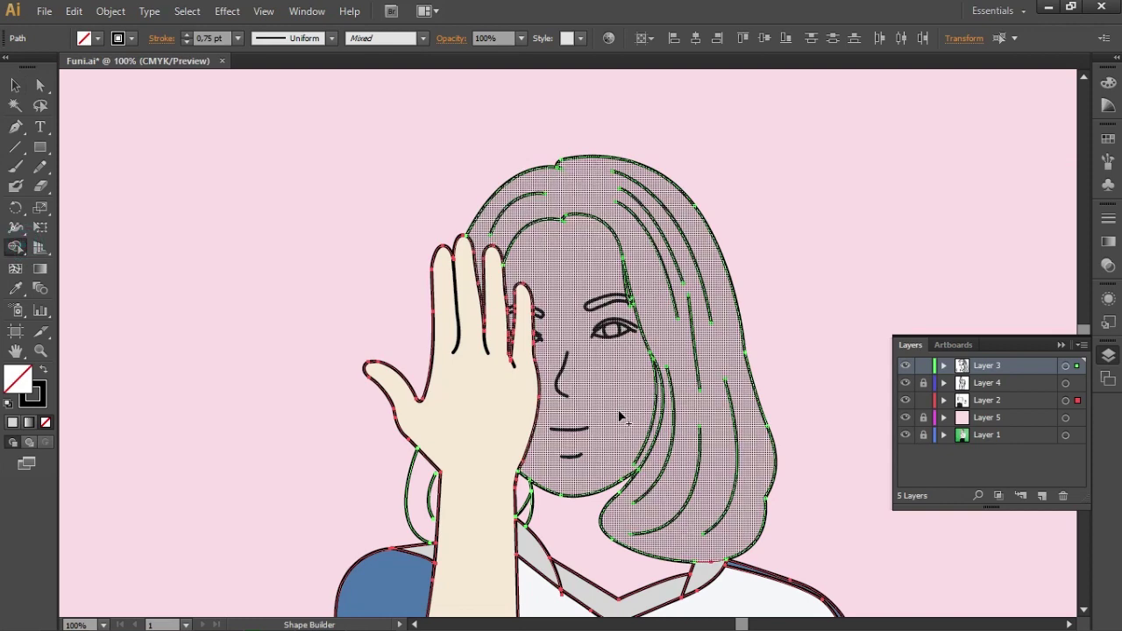
click(619, 418)
click(278, 319)
scroll(522, 498, up, 1)
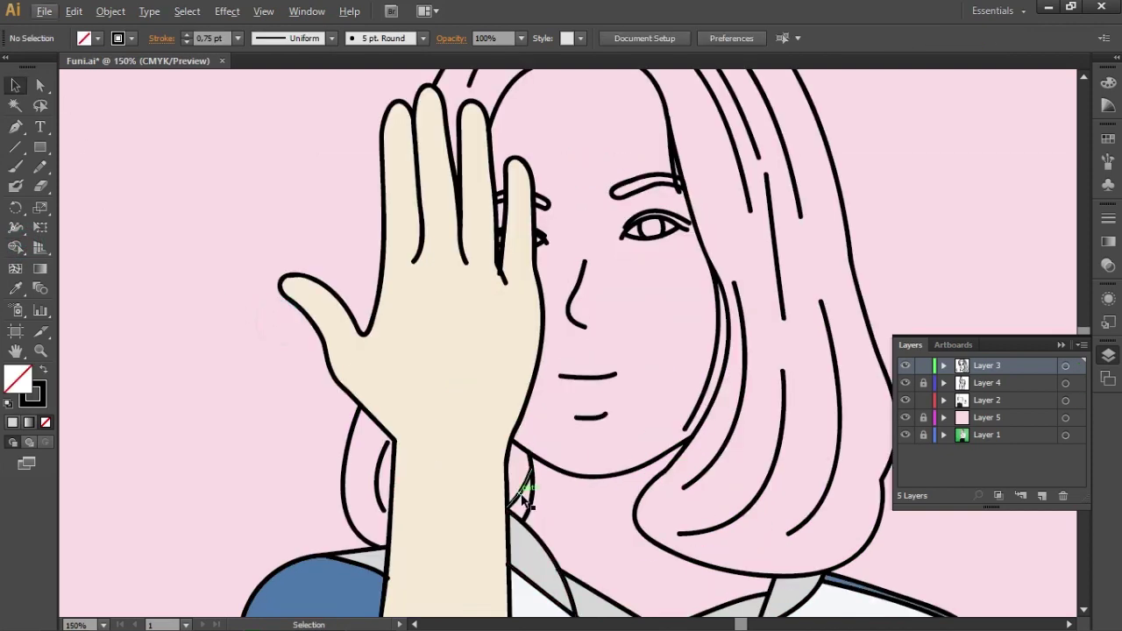
scroll(676, 545, down, 2)
scroll(739, 543, down, 1)
scroll(576, 514, down, 1)
scroll(532, 507, down, 1)
scroll(521, 474, up, 3)
scroll(501, 431, up, 1)
Make the visible eyebrow solid black by swapping its fill and stroke
click(491, 173)
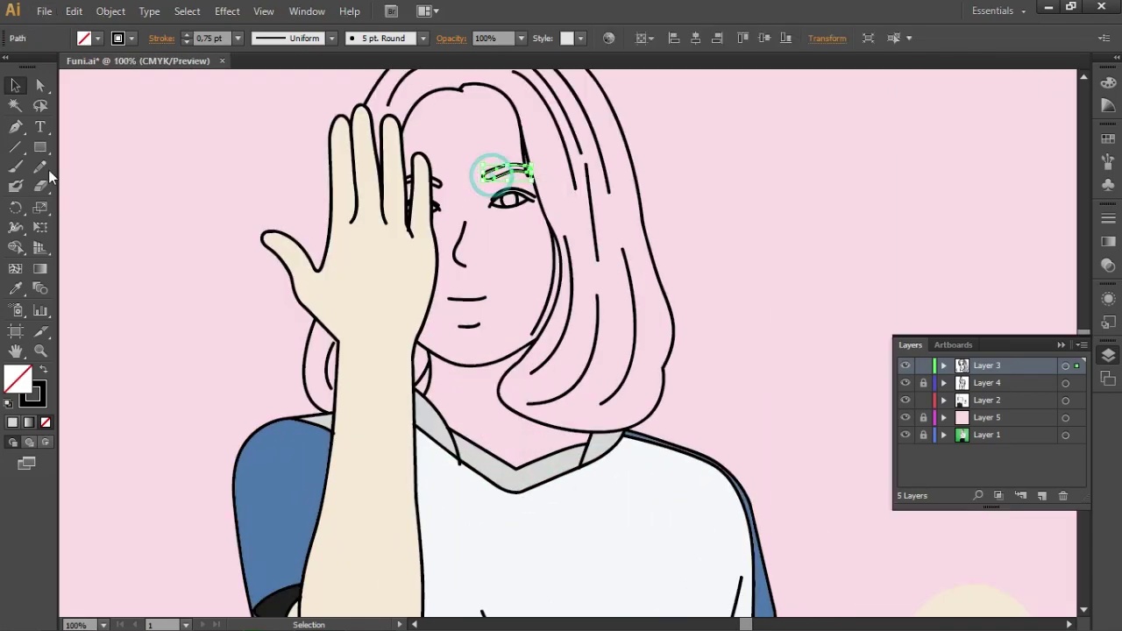
click(44, 373)
click(178, 276)
scroll(506, 220, down, 3)
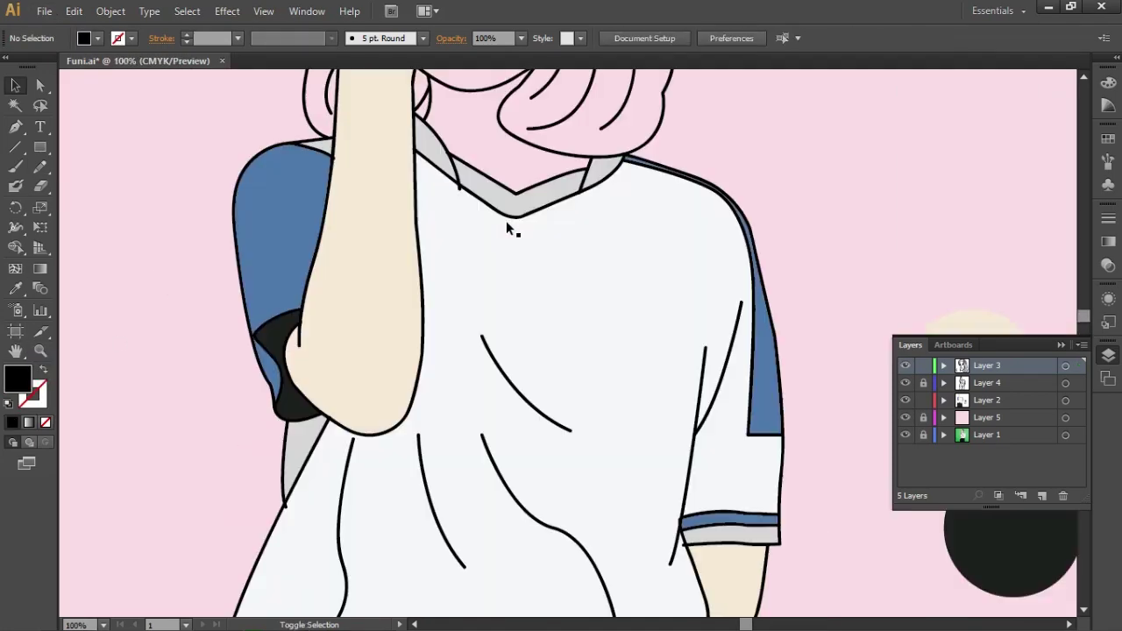
scroll(506, 228, up, 3)
scroll(508, 219, up, 2)
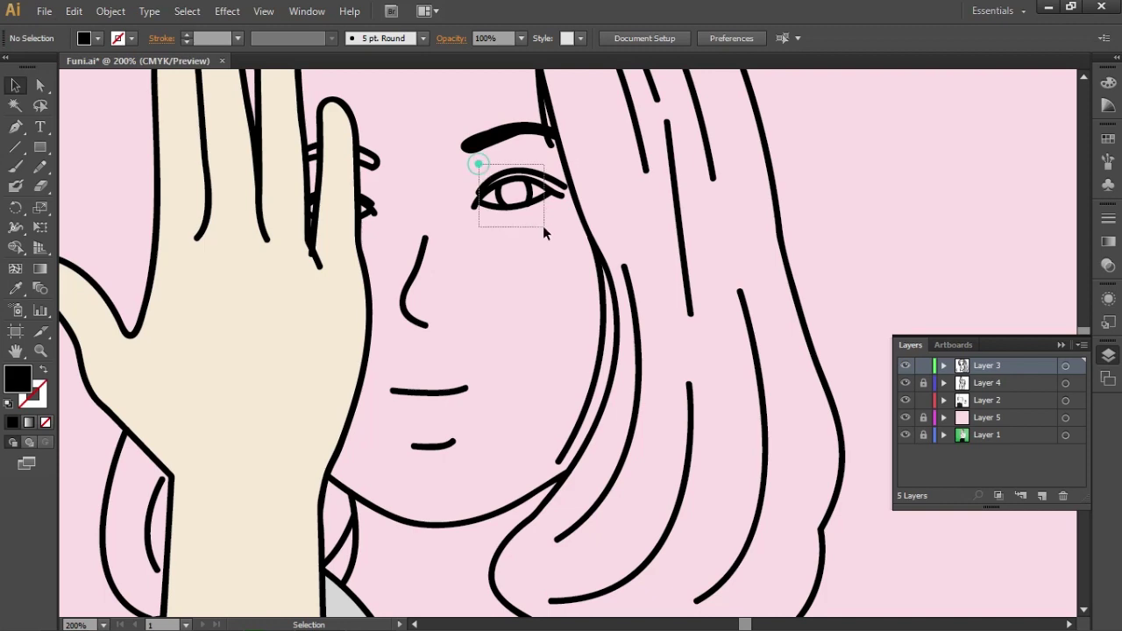
Shape-build the eye outlines and nudge the eye's bottom anchor point
drag(480, 174, 543, 225)
click(14, 247)
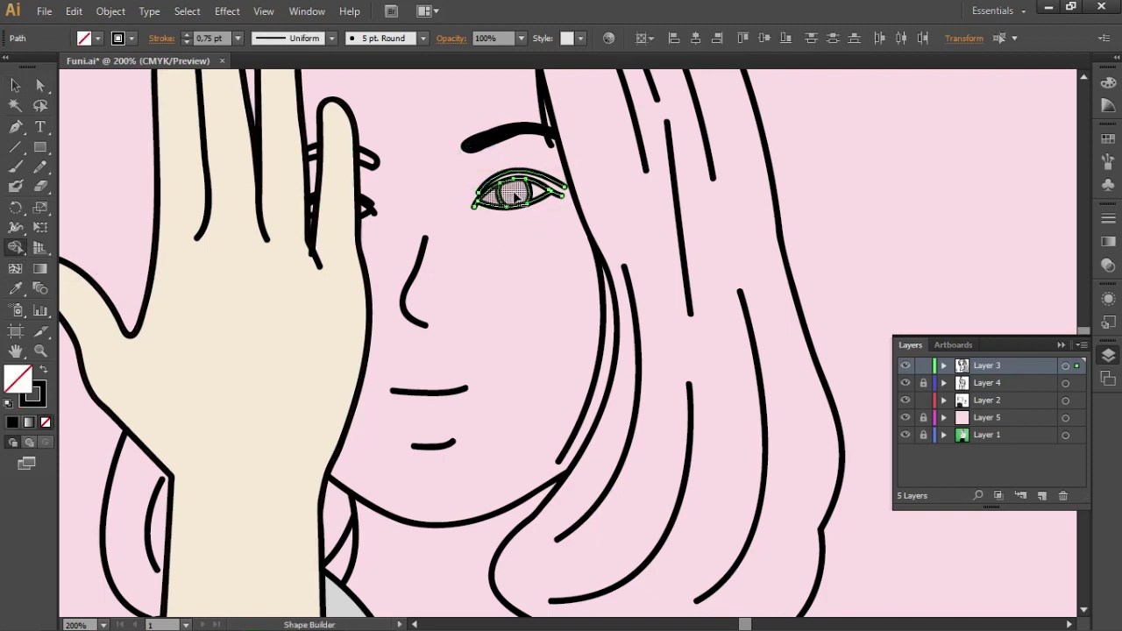
scroll(519, 194, up, 3)
scroll(515, 195, up, 2)
scroll(513, 195, up, 1)
key(a)
drag(444, 313, 444, 317)
Fill the inner region of the eye as a closed shape using Shape Builder
key(ctrl+a)
key(i)
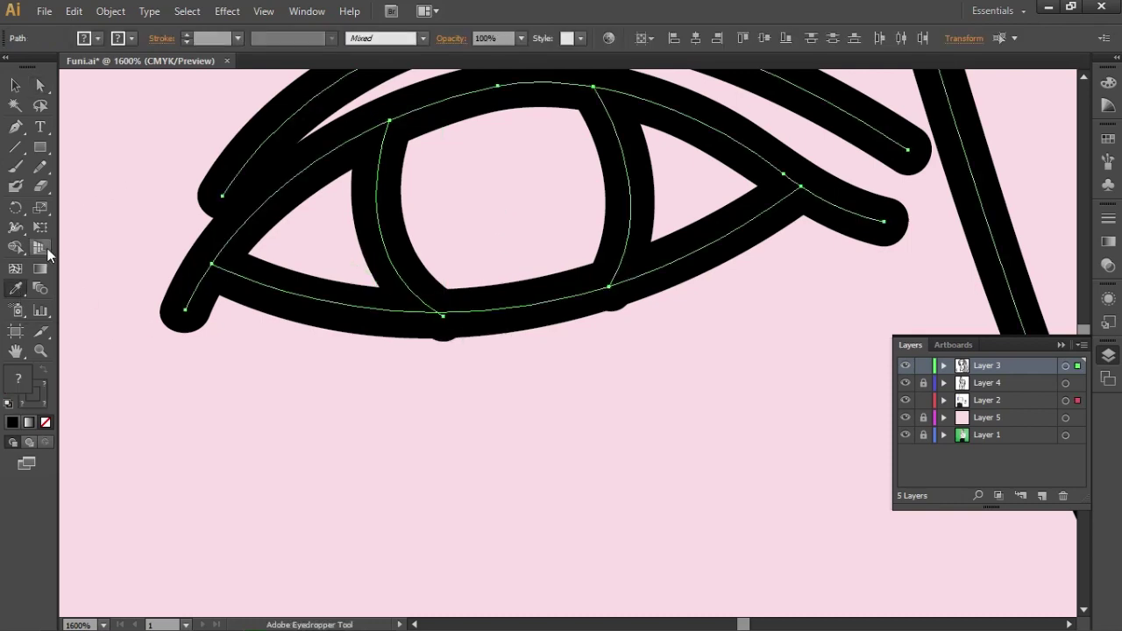
key(shift+m)
click(456, 221)
key(v)
click(497, 380)
Make the eyebrow piece between the fingers solid black
key(a)
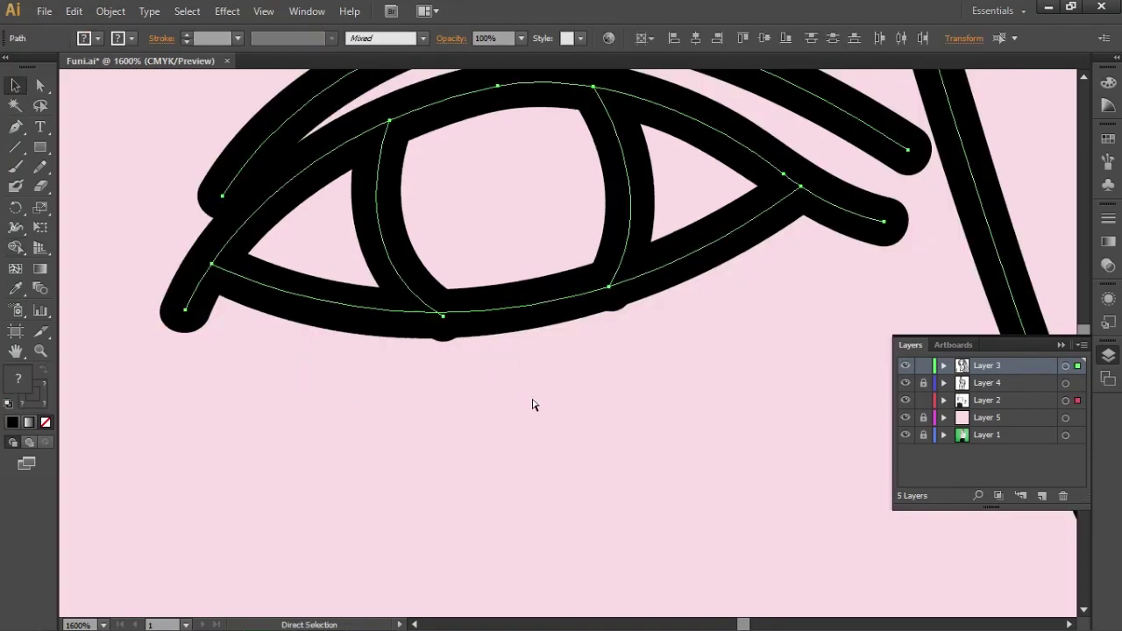
scroll(538, 386, down, 4)
scroll(538, 386, down, 3)
key(v)
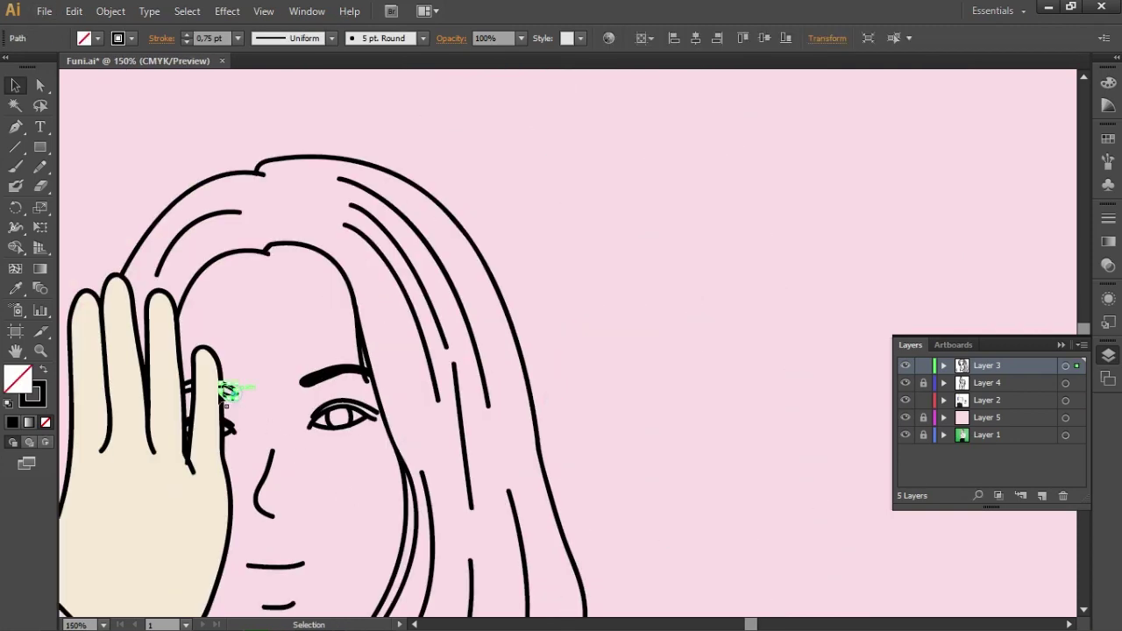
click(45, 371)
click(635, 322)
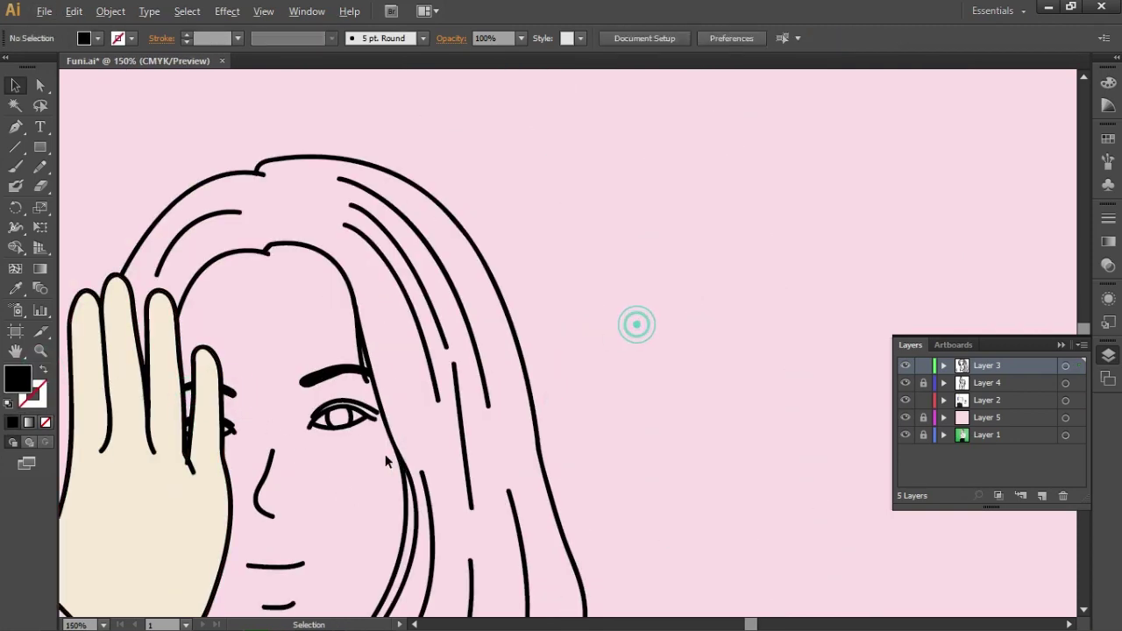
key(ctrl+1)
Pan over the whole figure and toggle the pink background to compare with the photo
drag(298, 500, 453, 273)
scroll(477, 401, down, 1)
scroll(477, 402, down, 2)
scroll(377, 351, up, 1)
click(661, 252)
scroll(529, 274, up, 2)
scroll(529, 274, up, 1)
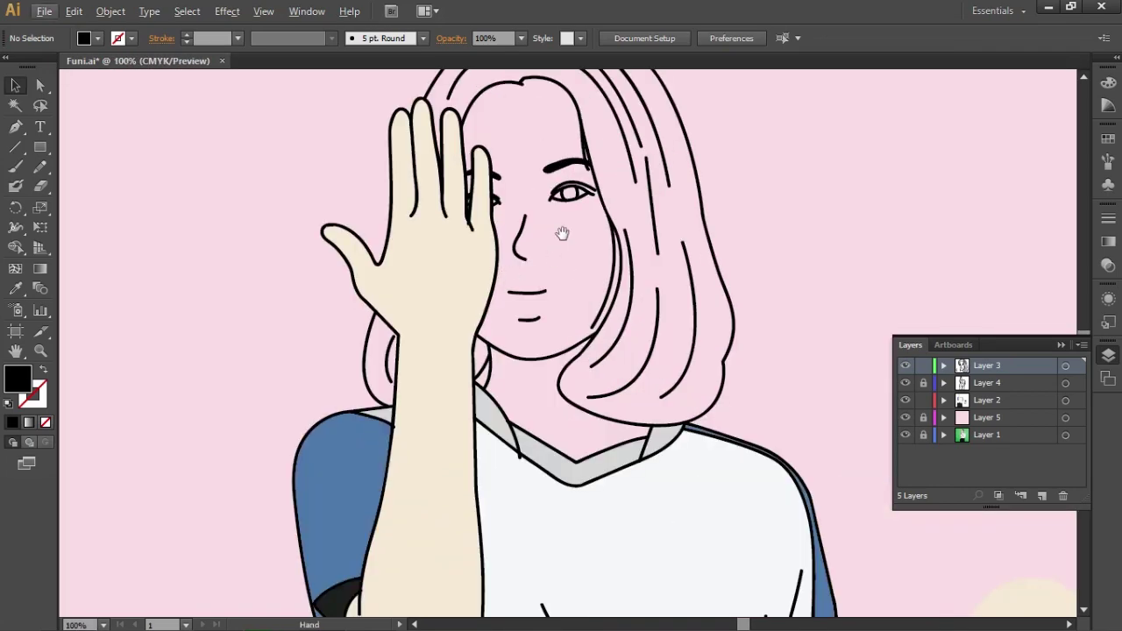
drag(564, 234, 544, 287)
scroll(500, 291, up, 1)
click(906, 418)
click(905, 418)
click(904, 417)
click(905, 418)
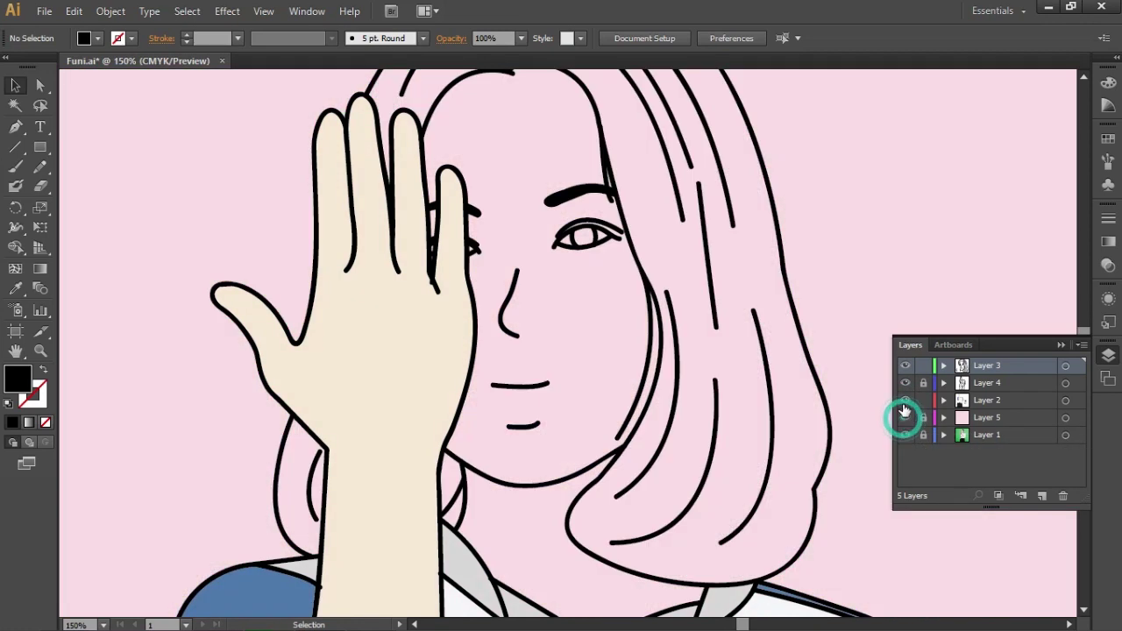
Hide and lock the flat colour layer and make Layer 4 the drawing layer
click(908, 401)
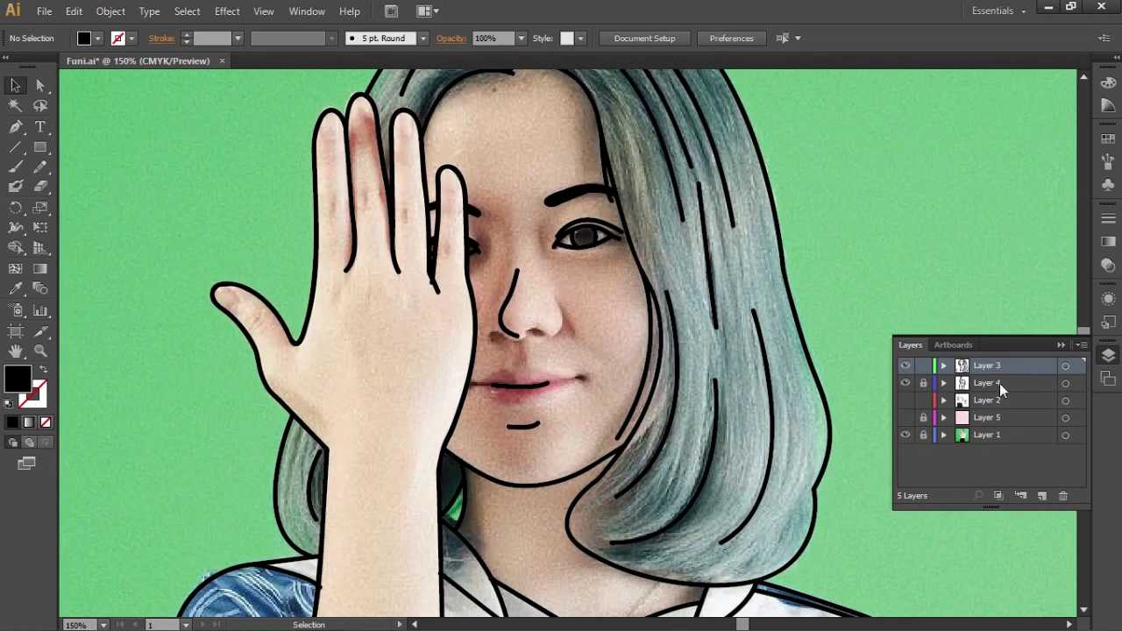
click(922, 401)
click(997, 382)
click(16, 127)
Draw curved crease lines on the thumb with the Pen tool
drag(227, 290, 200, 323)
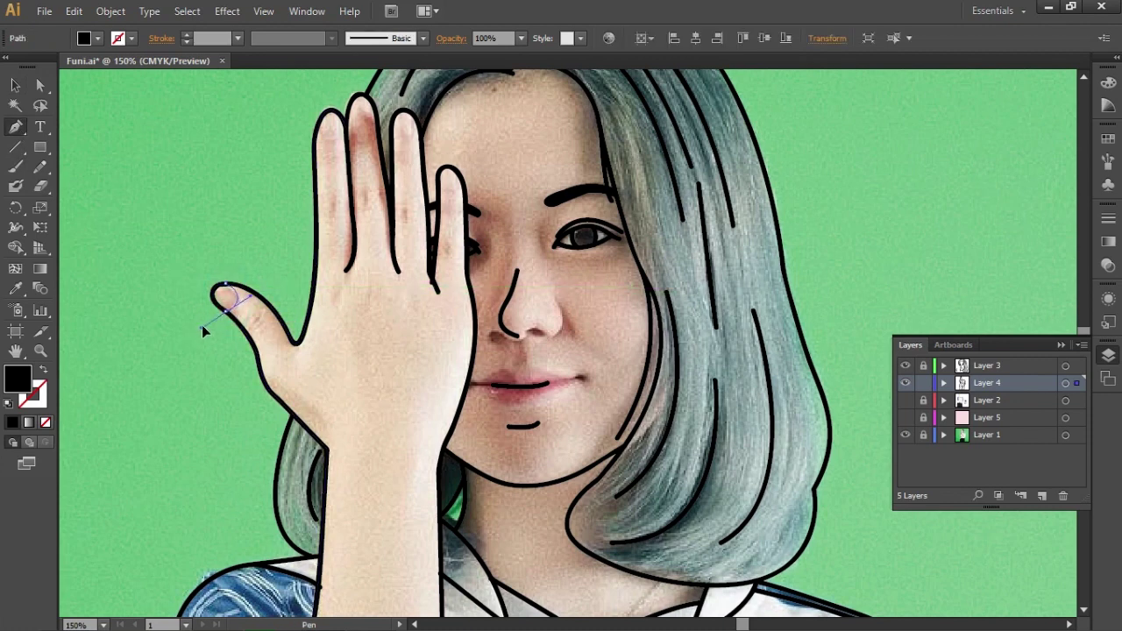
drag(227, 310, 47, 370)
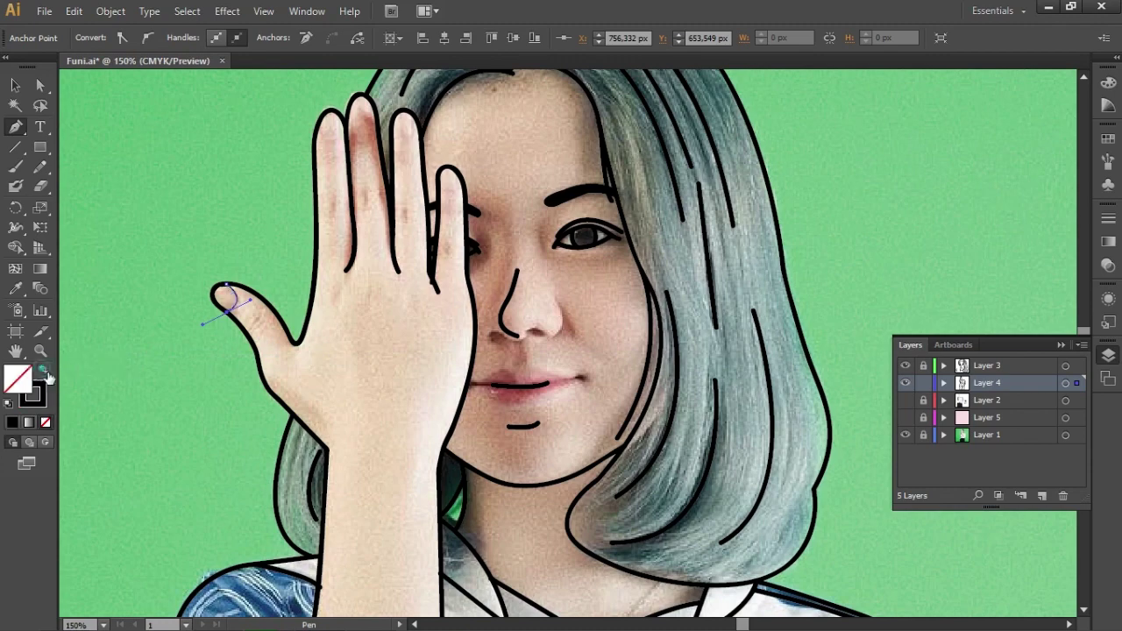
ctrl+click(242, 357)
scroll(227, 331, up, 2)
click(301, 288)
click(268, 321)
ctrl+click(269, 333)
drag(497, 220, 418, 436)
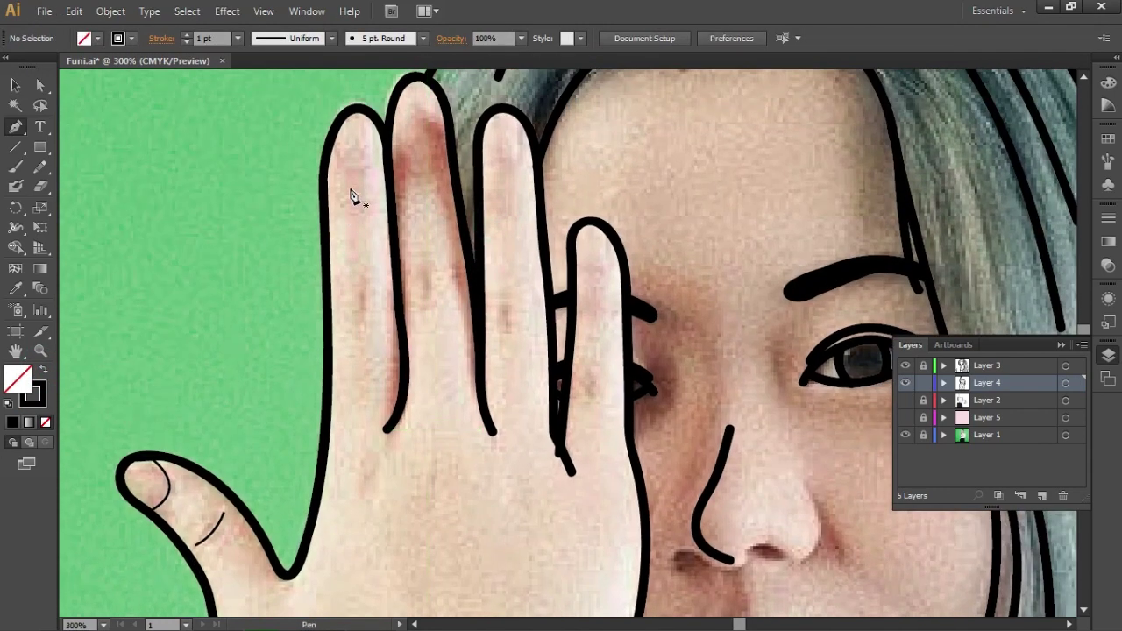
Draw a closed fingernail outline on the leftmost fingertip
click(330, 142)
mouse_move(349, 169)
mouse_down()
mouse_move(370, 172)
mouse_move(383, 138)
mouse_up()
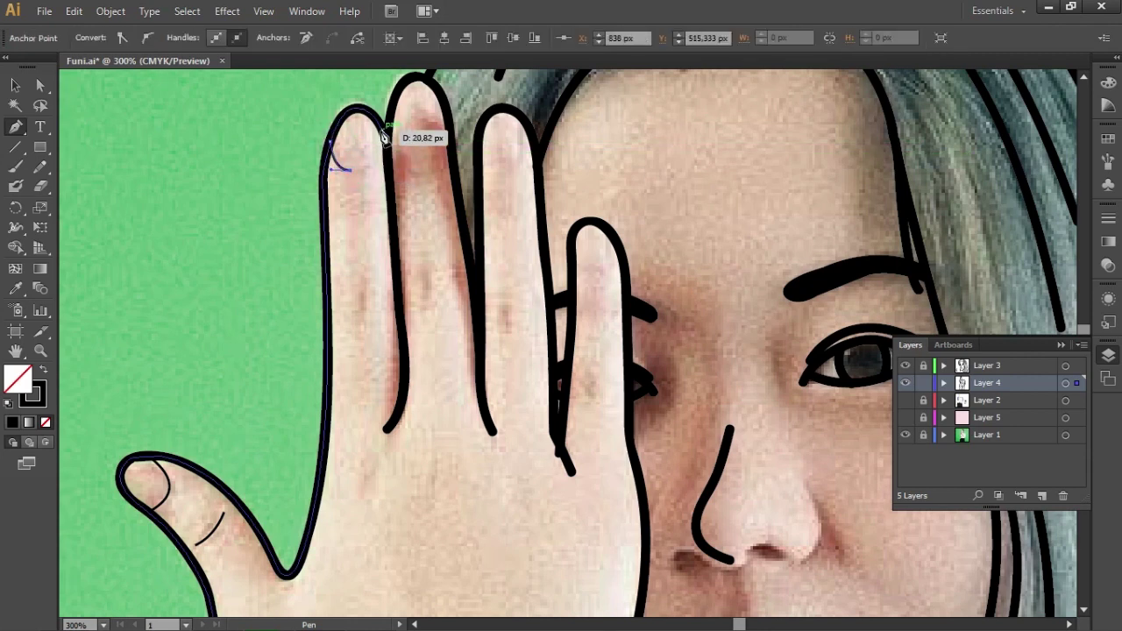
drag(383, 133, 384, 96)
scroll(384, 101, up, 1)
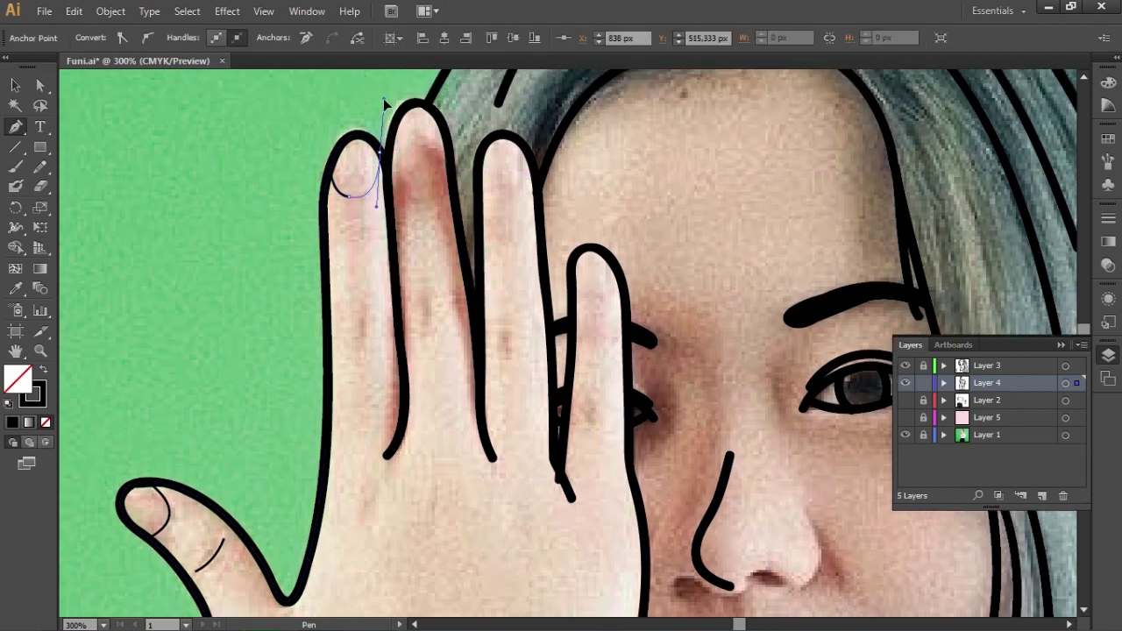
ctrl+click(368, 107)
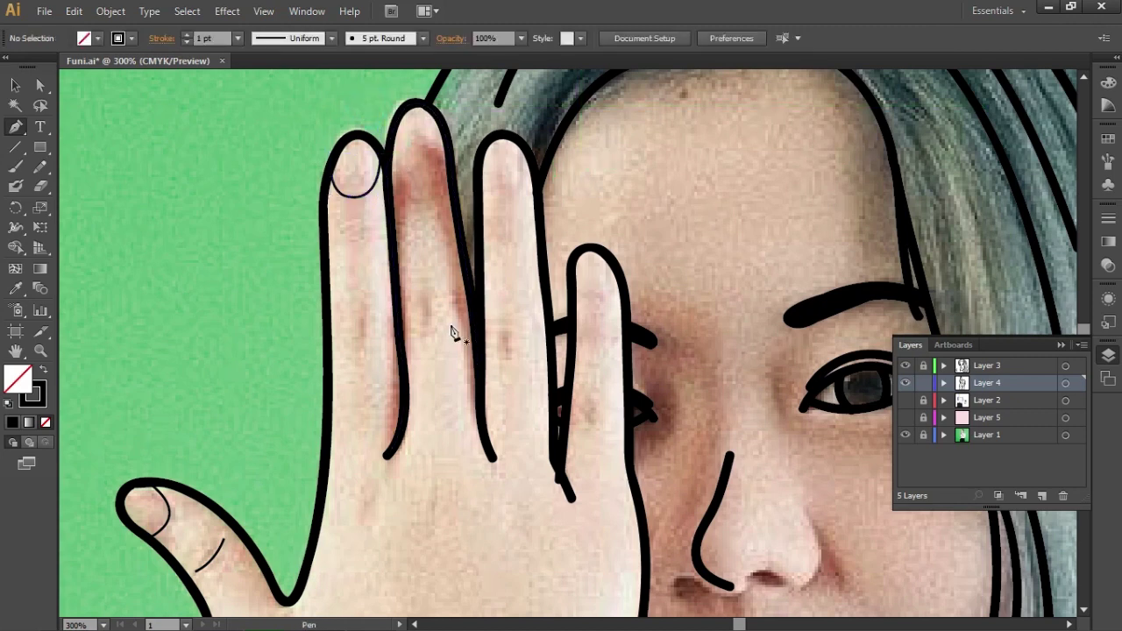
Add short curved knuckle creases across the first two fingers
click(418, 307)
drag(450, 301, 463, 296)
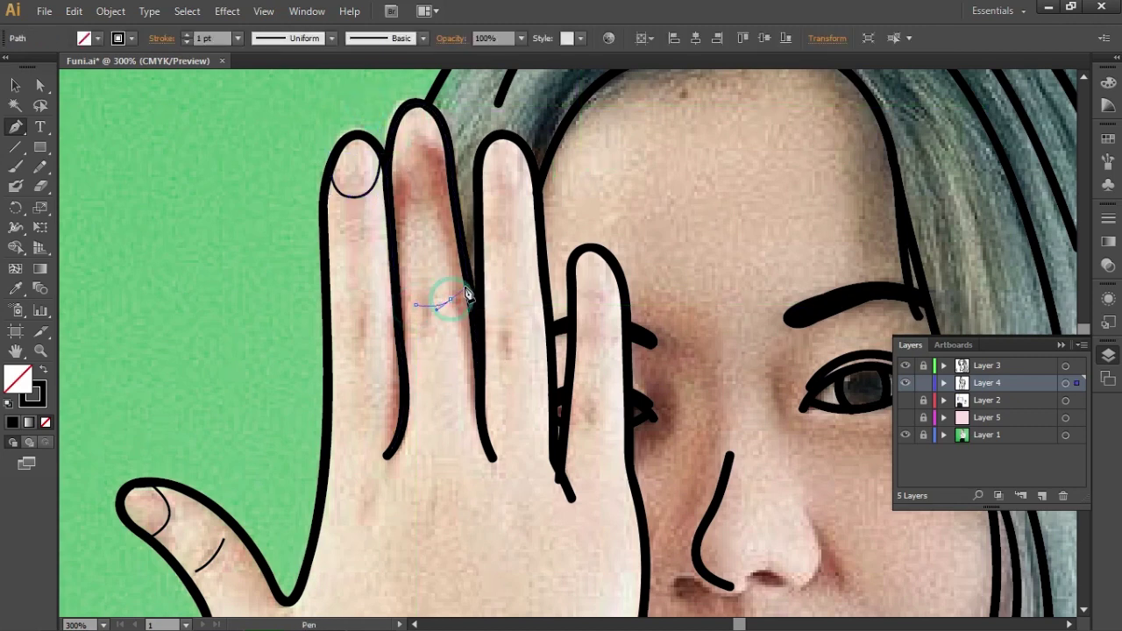
click(347, 334)
drag(381, 327, 386, 324)
ctrl+click(350, 233)
drag(346, 231, 372, 231)
click(368, 231)
ctrl+click(434, 223)
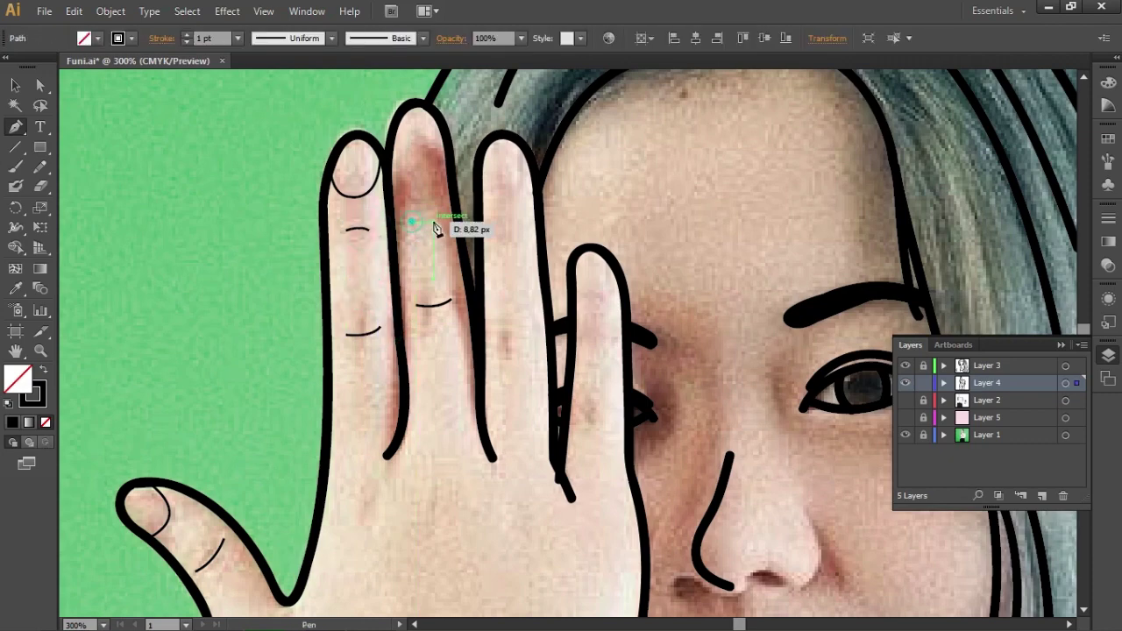
scroll(432, 275, down, 2)
drag(419, 247, 431, 248)
scroll(429, 249, up, 2)
Draw upper and lower curved knuckle creases on the middle finger
ctrl+click(412, 247)
click(400, 239)
drag(428, 235, 445, 243)
ctrl+click(465, 298)
drag(484, 369, 514, 375)
Add curved knuckle creases to the little finger and the neighbouring finger
ctrl+click(585, 443)
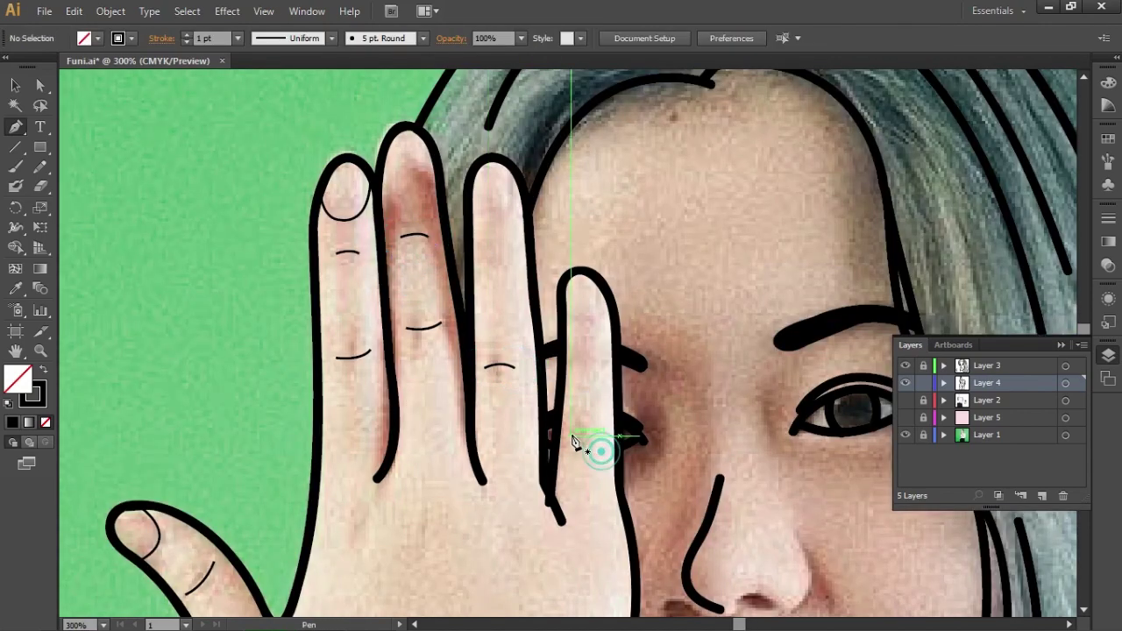
drag(572, 436, 600, 435)
ctrl+click(586, 403)
drag(579, 363, 605, 362)
ctrl+click(535, 298)
drag(501, 254, 503, 255)
drag(499, 245, 514, 257)
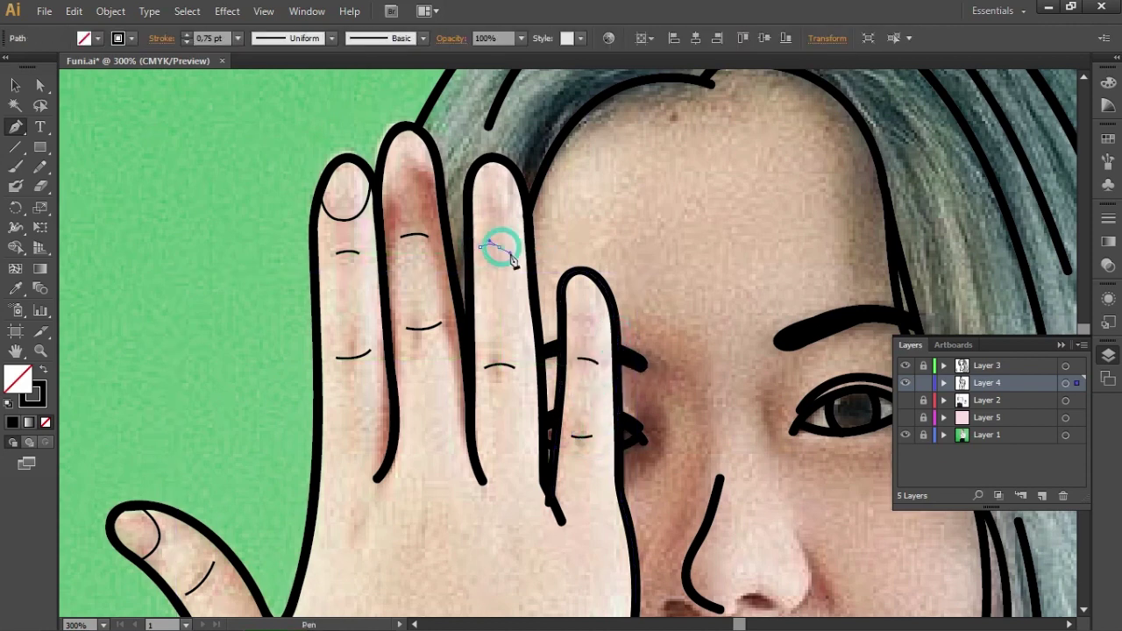
ctrl+click(493, 288)
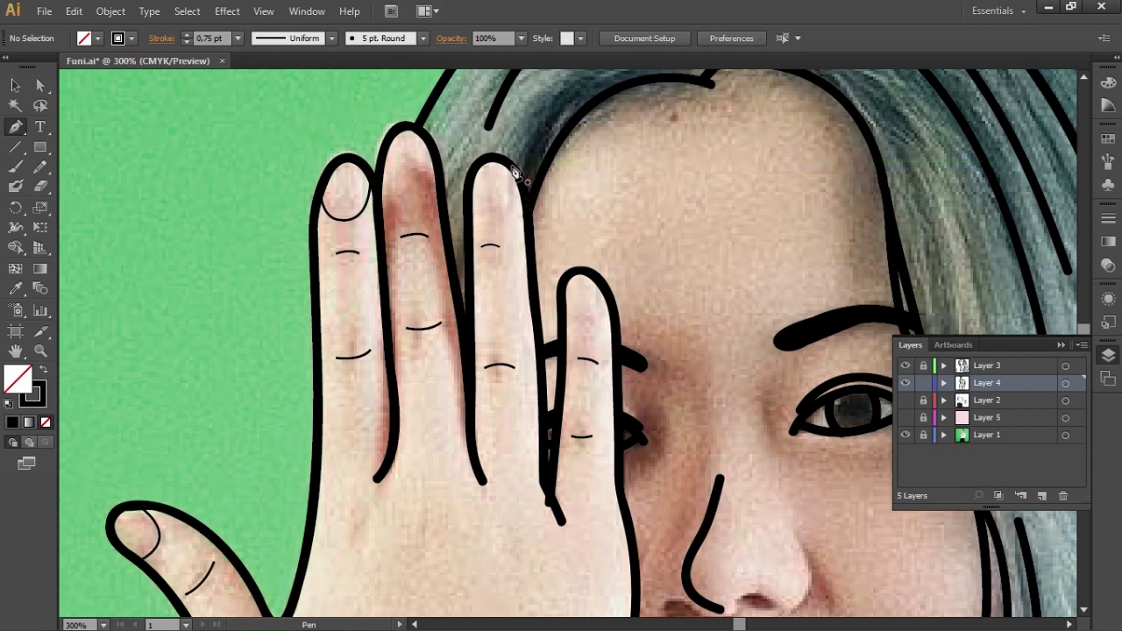
Draw closed fingernail outlines on two more fingertips
click(505, 161)
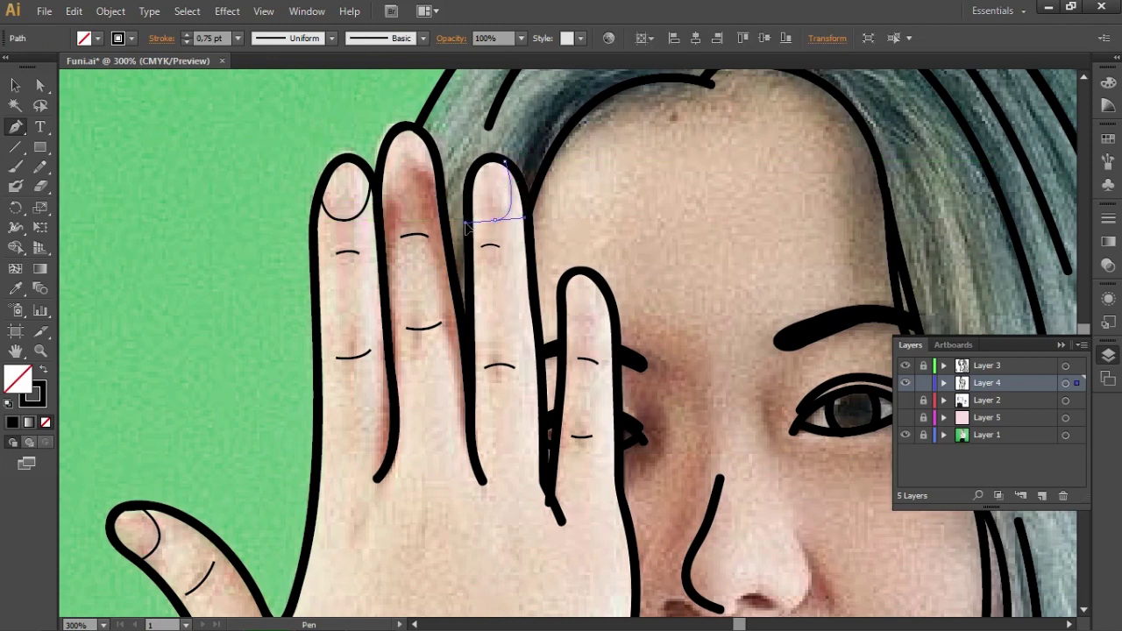
drag(467, 226, 476, 177)
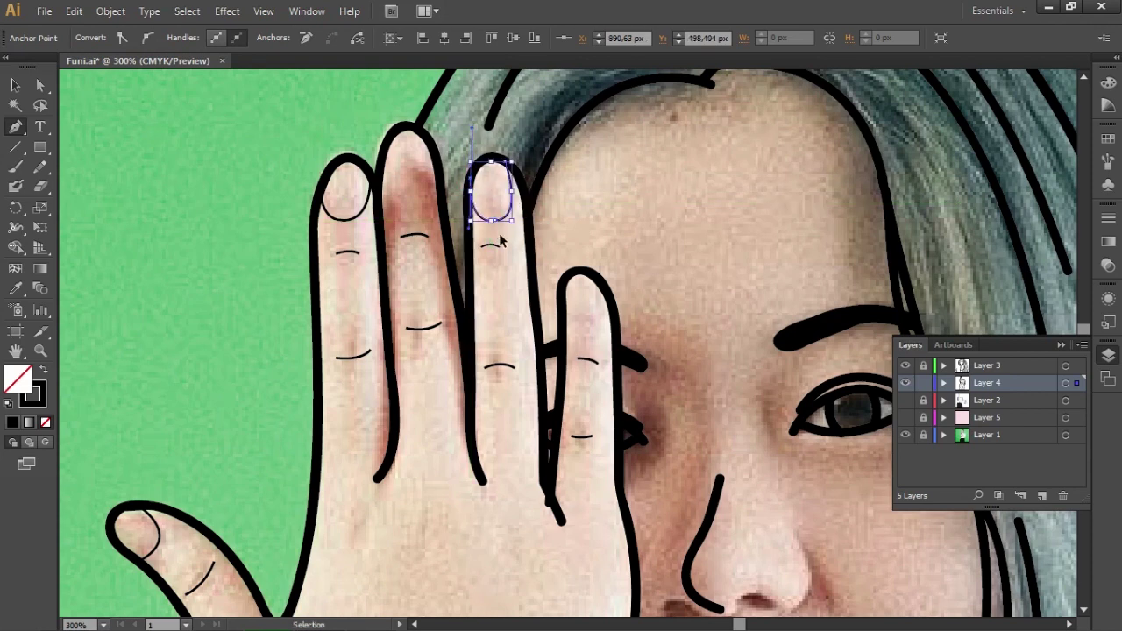
ctrl+click(500, 235)
click(429, 143)
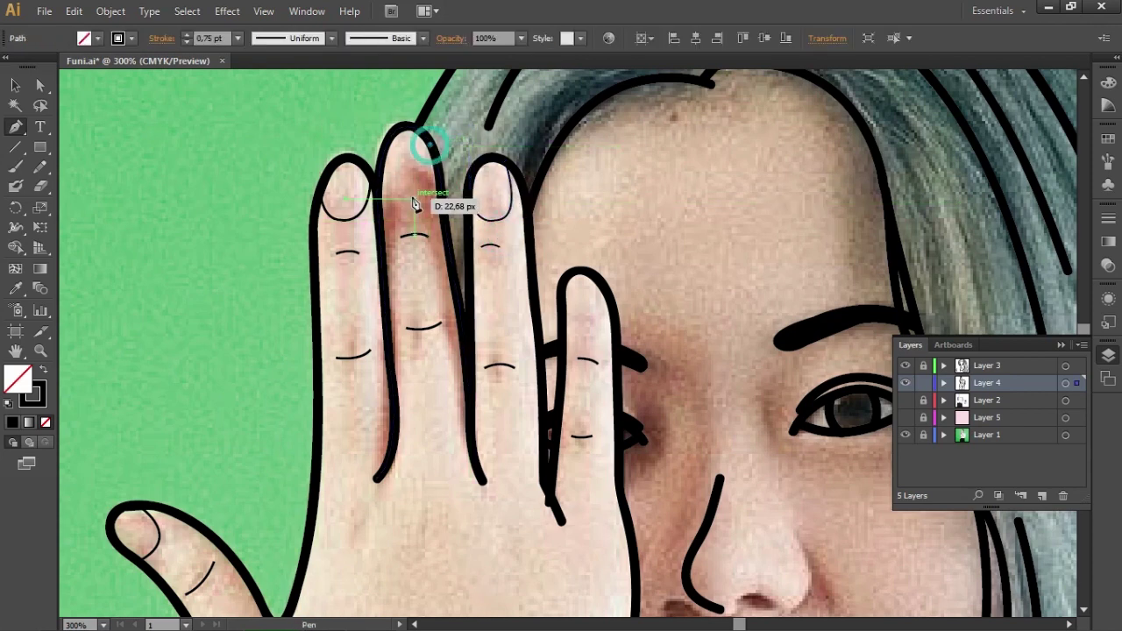
drag(382, 153, 373, 145)
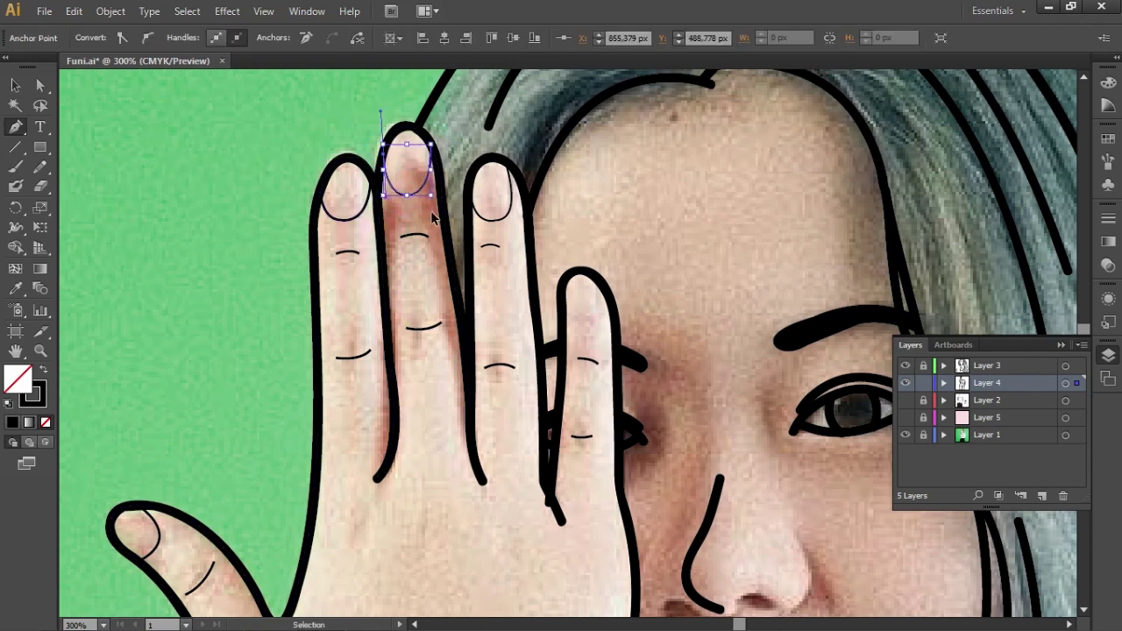
ctrl+click(432, 217)
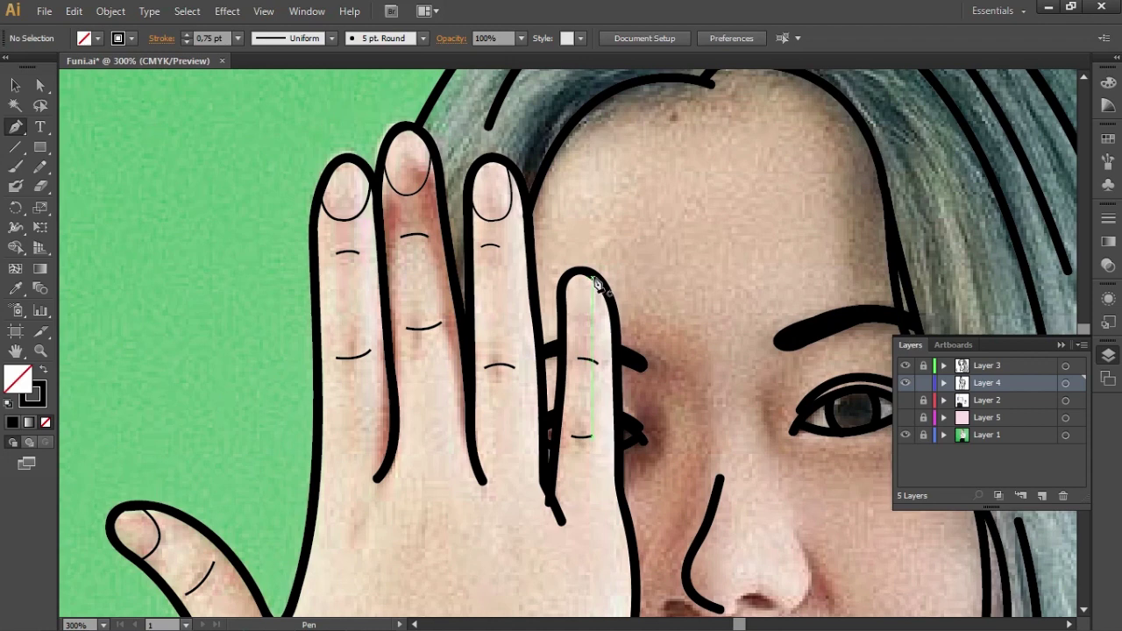
Redraw the small finger's nail outline, then zoom out and hide the photo reference layer
click(597, 279)
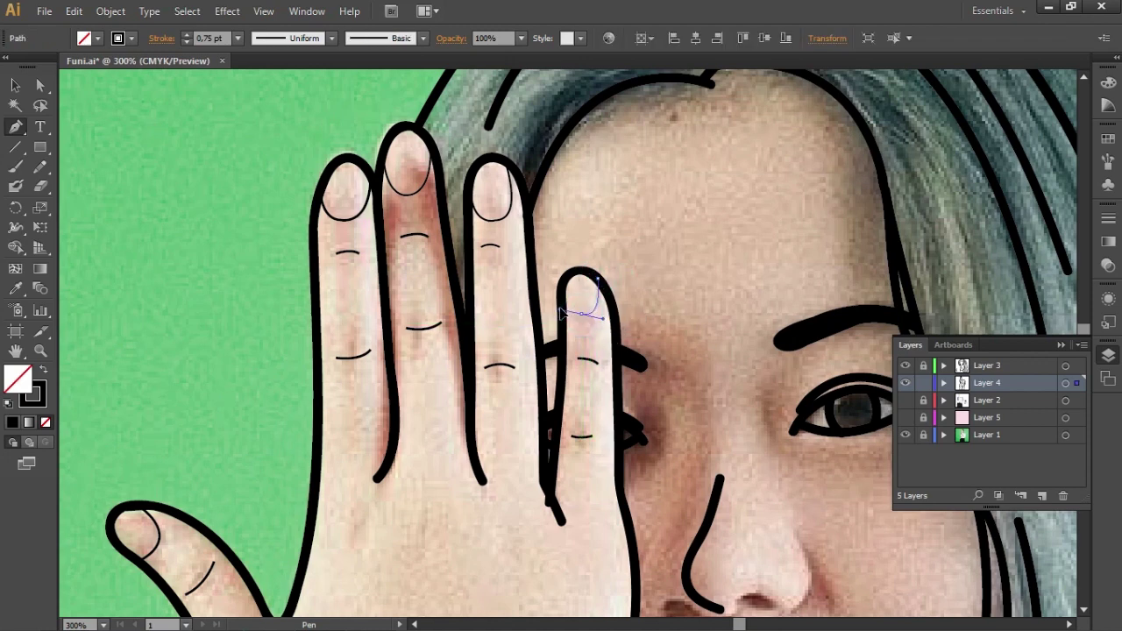
drag(561, 313, 562, 313)
key(ctrl+z)
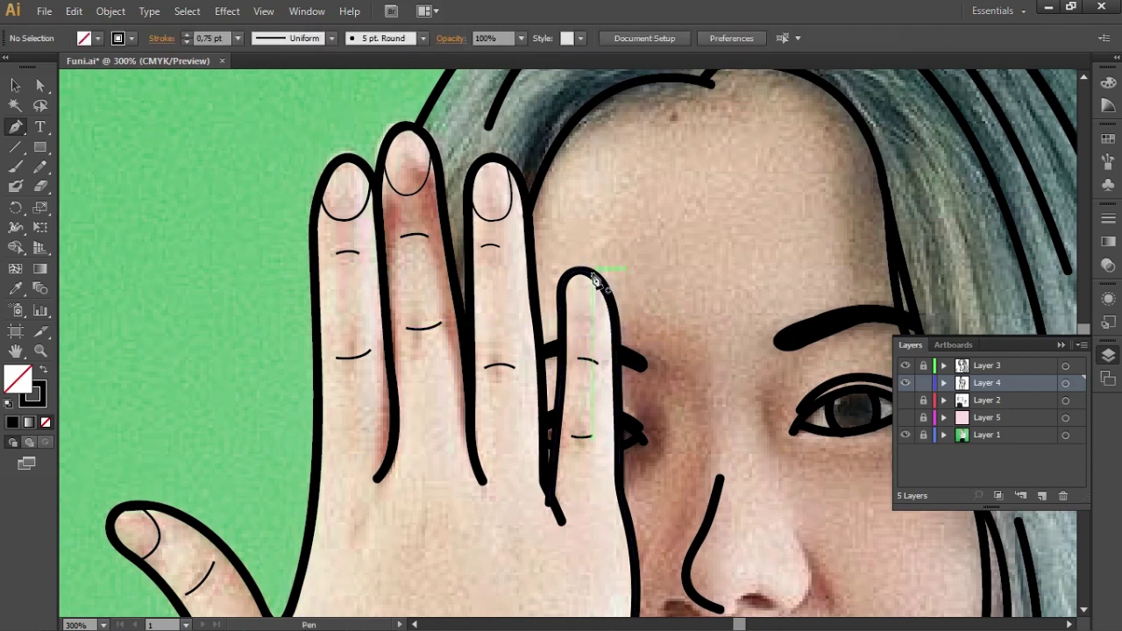
click(592, 275)
drag(583, 314, 564, 308)
key(ctrl+shift+a)
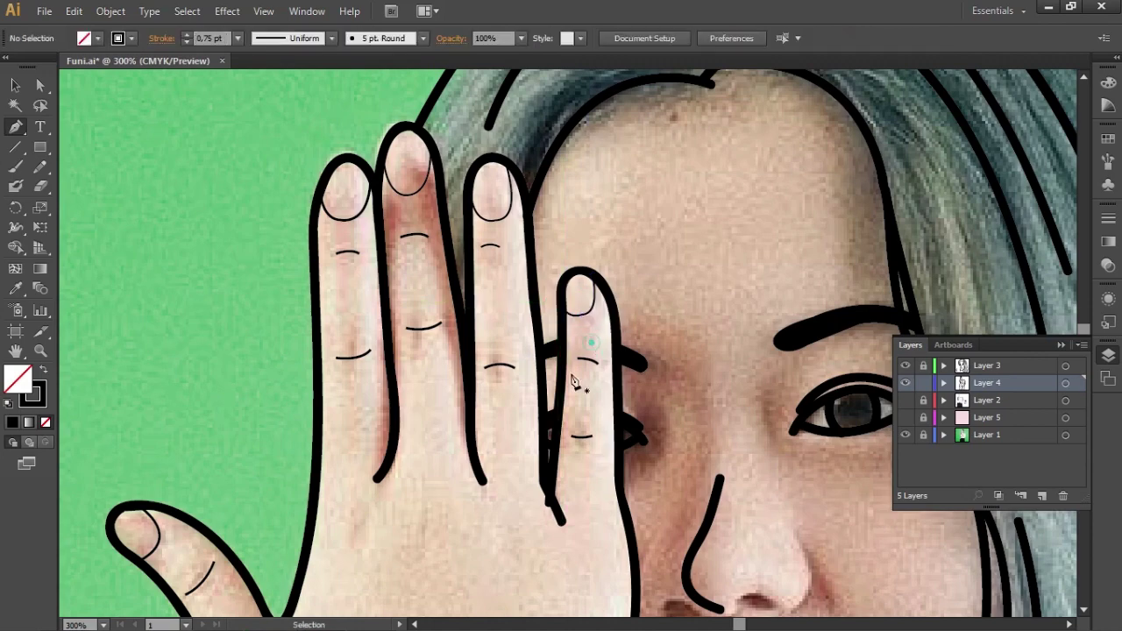
key(ctrl+minus)
key(ctrl+minus)
key(ctrl+minus)
key(ctrl+minus)
key(ctrl+minus)
click(905, 434)
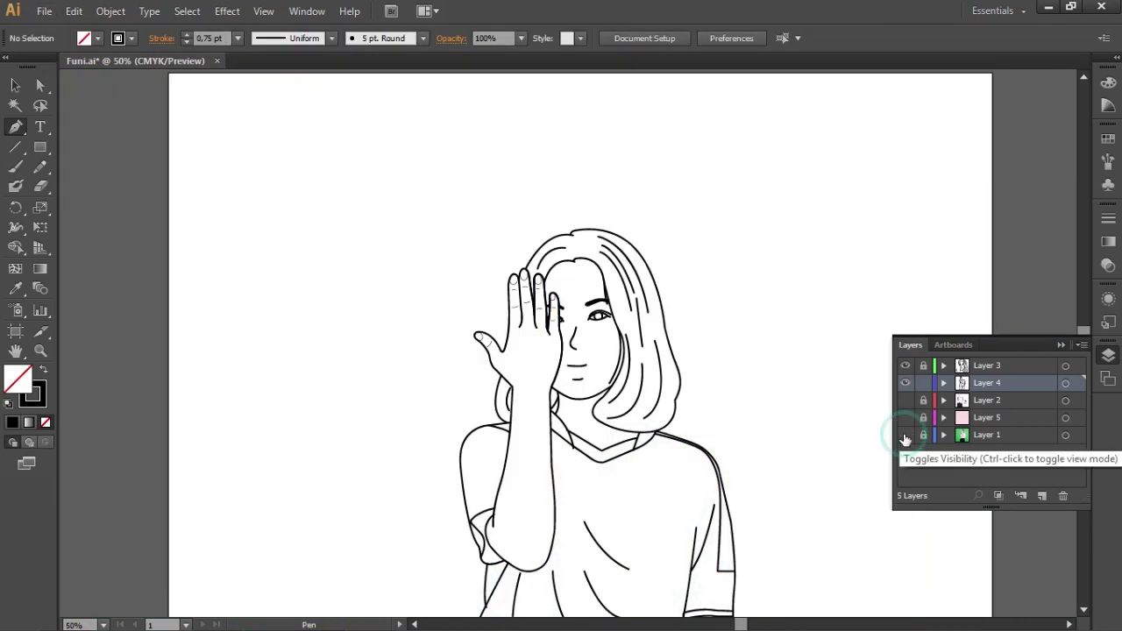
Apply the 5 pt. Round brush at 0.75 pt stroke to all the line art
scroll(537, 346, up, 3)
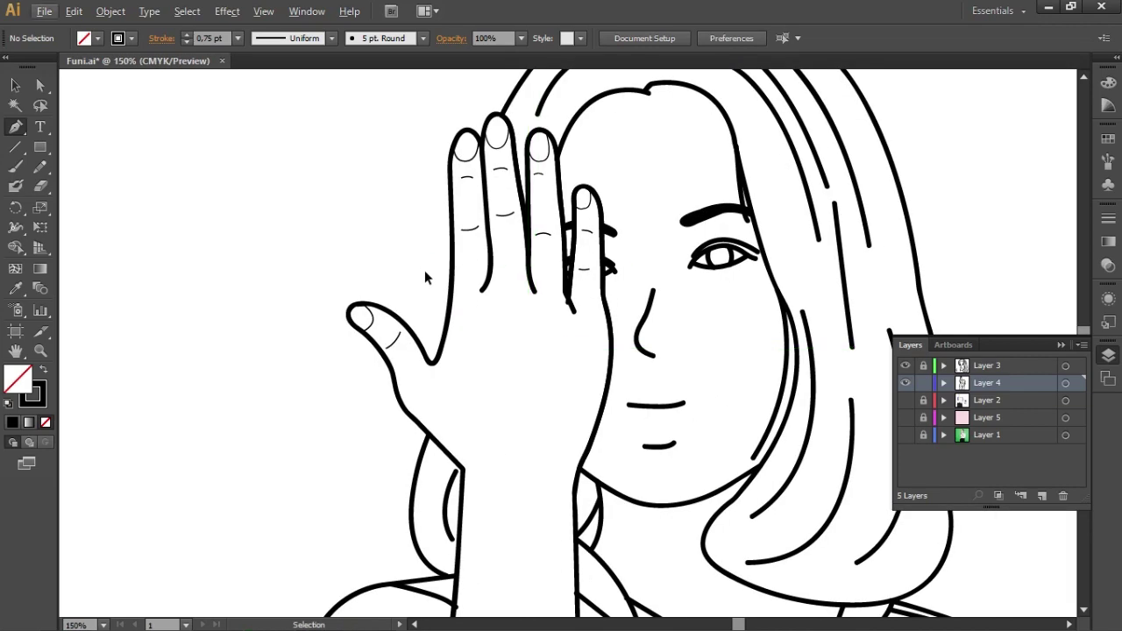
key(ctrl+a)
click(393, 37)
click(284, 75)
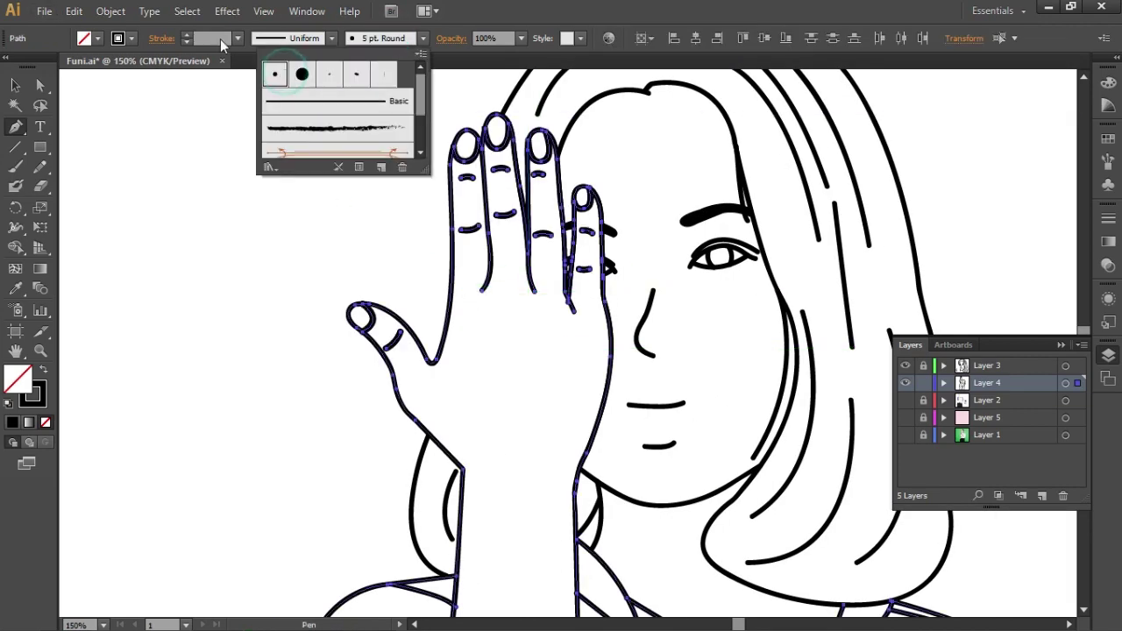
click(238, 38)
click(250, 90)
key(v)
Scroll across the drawing and select every path of the figure
click(144, 166)
scroll(497, 308, down, 3)
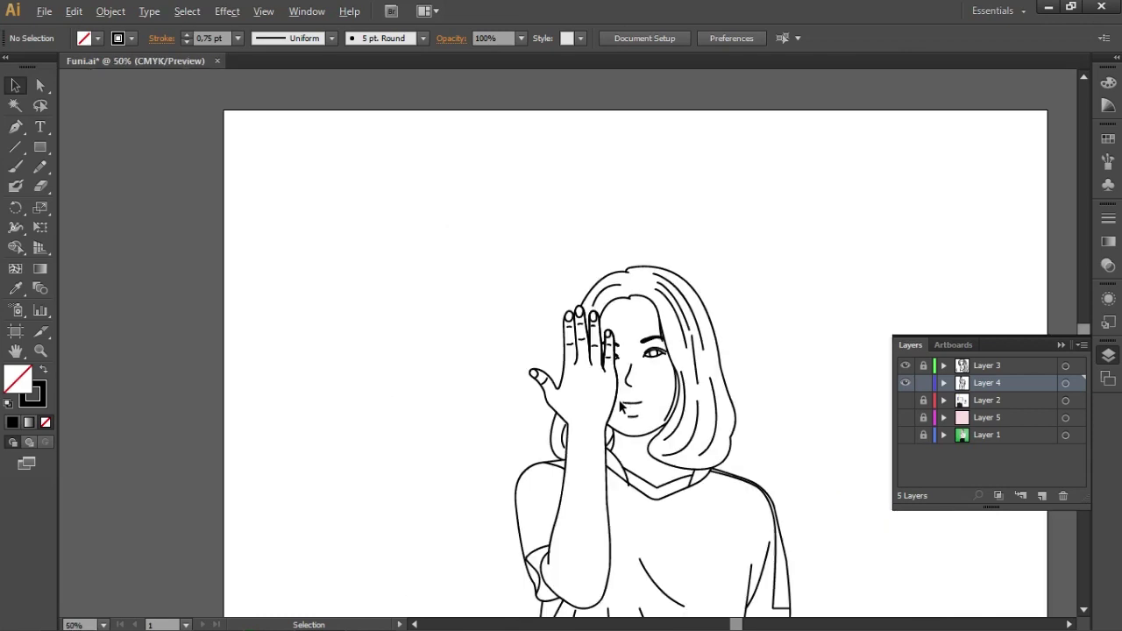
scroll(597, 419, down, 2)
scroll(597, 419, right, 3)
drag(597, 419, 596, 417)
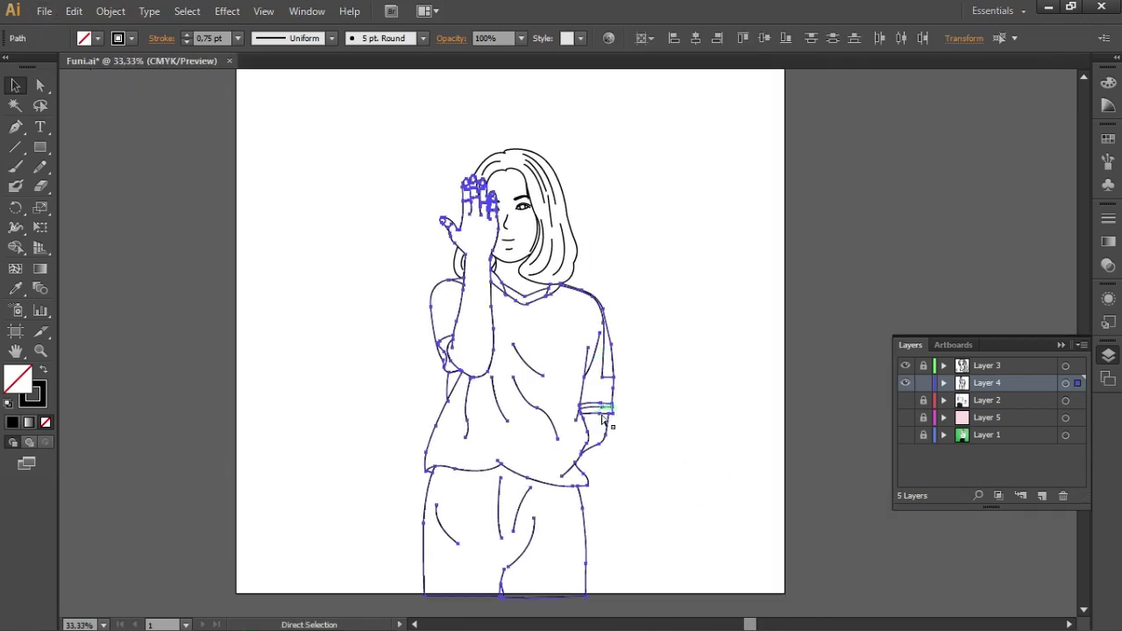
double_click(40, 394)
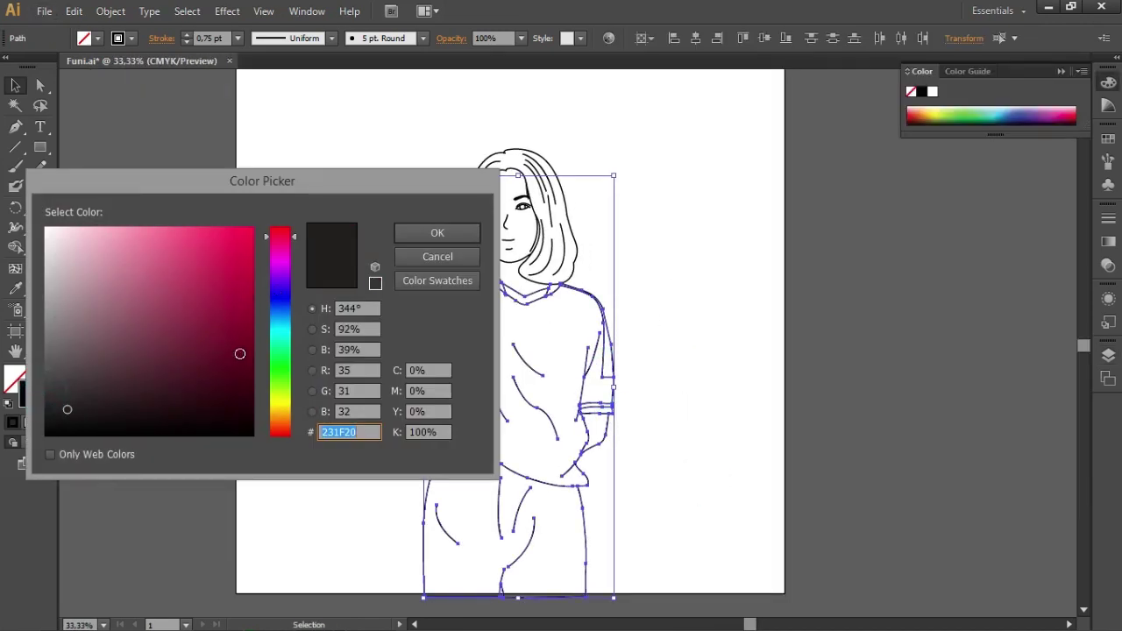
mouse_move(240, 353)
mouse_down()
mouse_move(94, 409)
mouse_move(165, 363)
mouse_move(192, 384)
mouse_up()
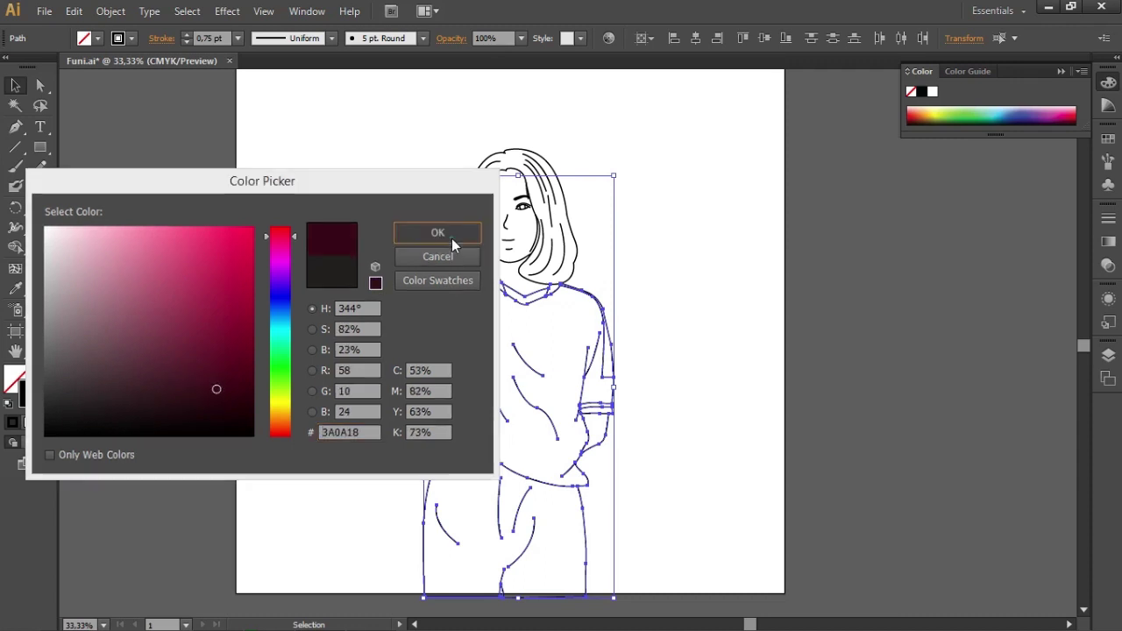
click(437, 232)
click(729, 363)
click(1109, 355)
click(905, 417)
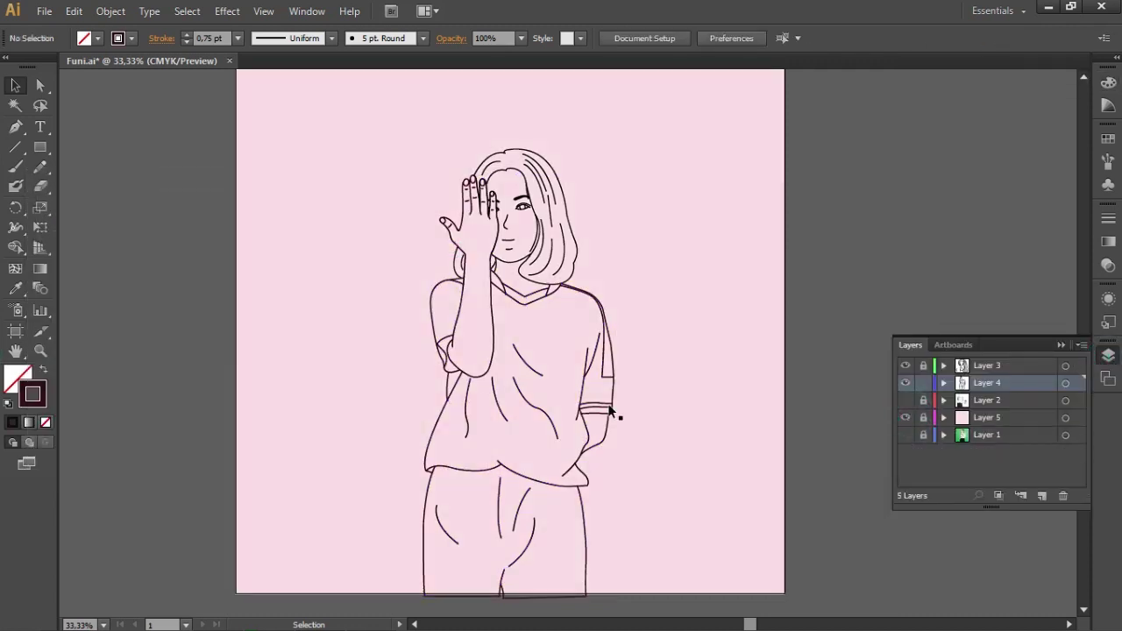
scroll(658, 408, up, 5)
scroll(814, 493, down, 4)
scroll(814, 494, down, 1)
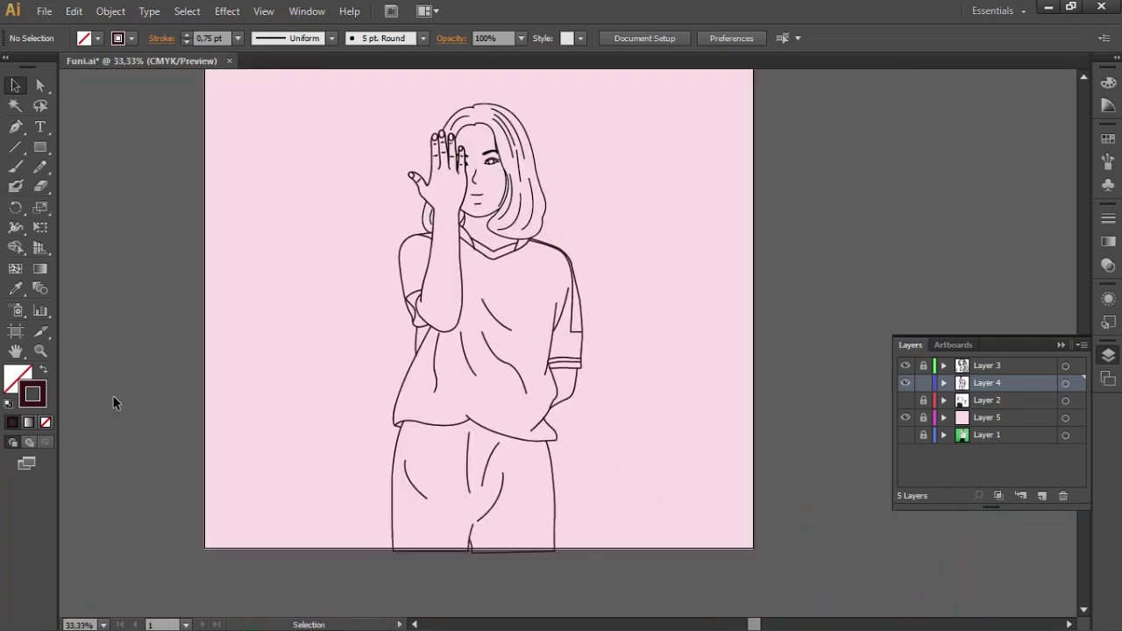
key(i)
click(232, 323)
double_click(17, 377)
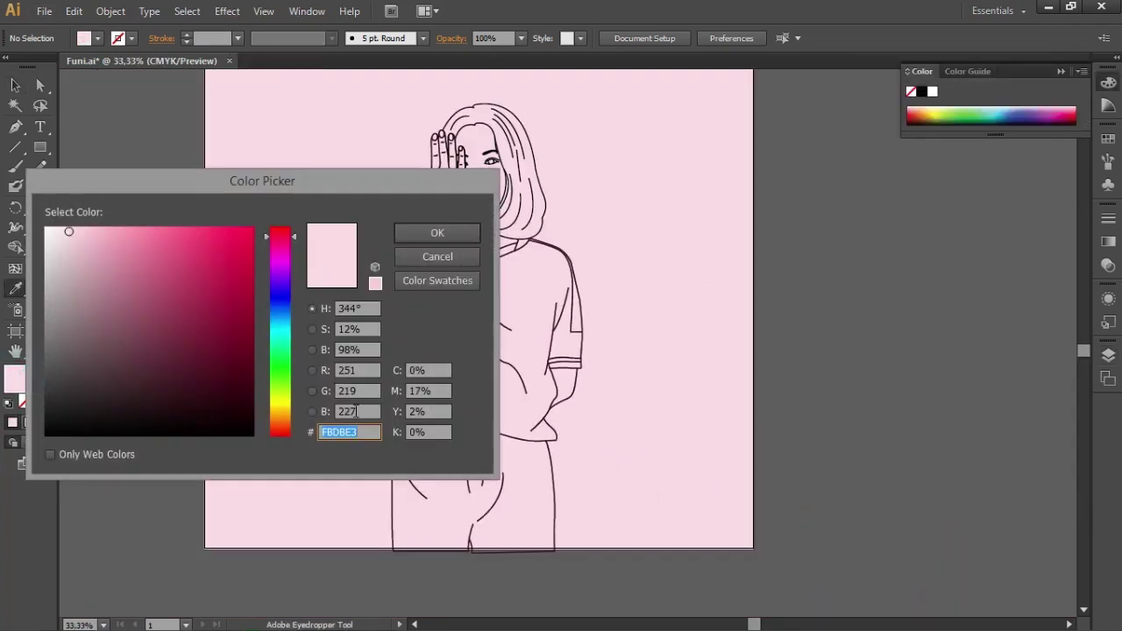
click(437, 256)
key(v)
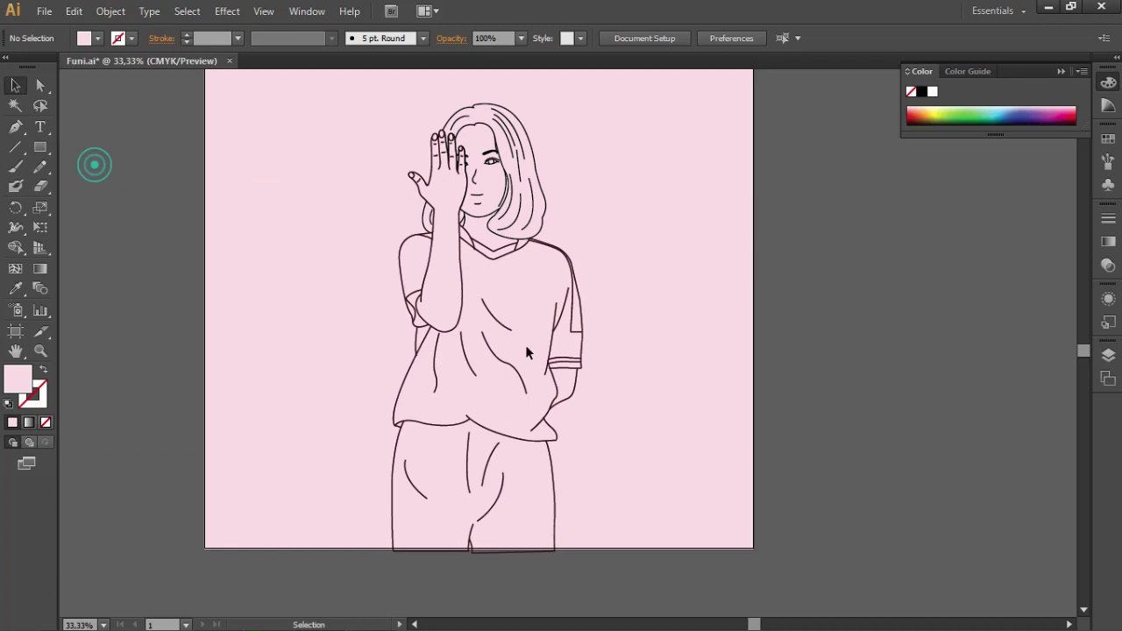
click(522, 360)
double_click(35, 395)
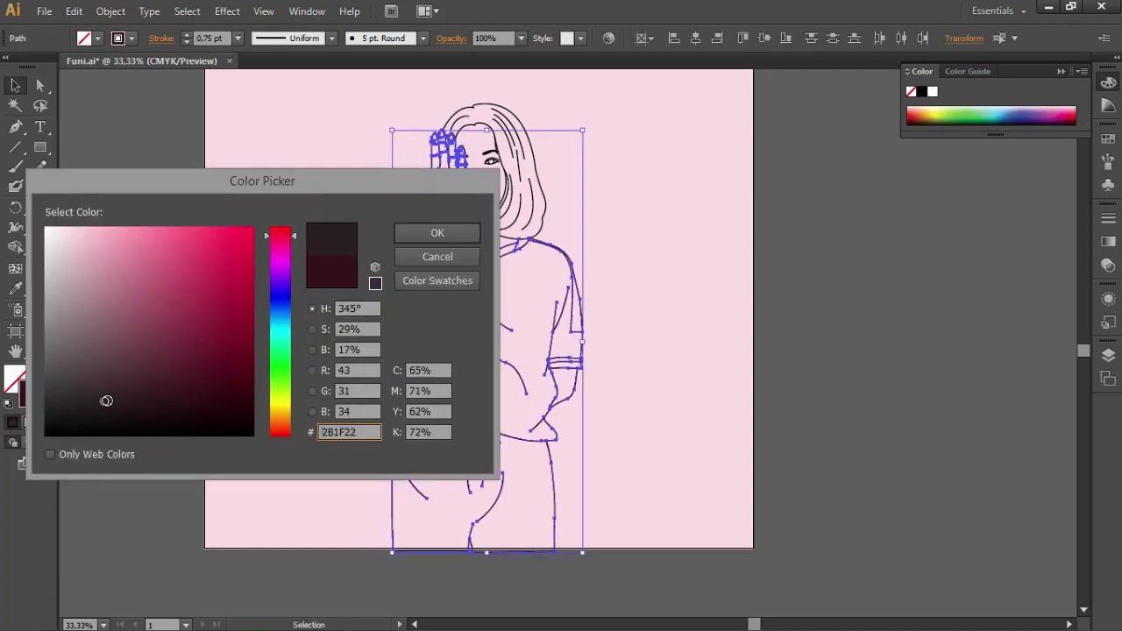
click(150, 401)
drag(151, 401, 163, 388)
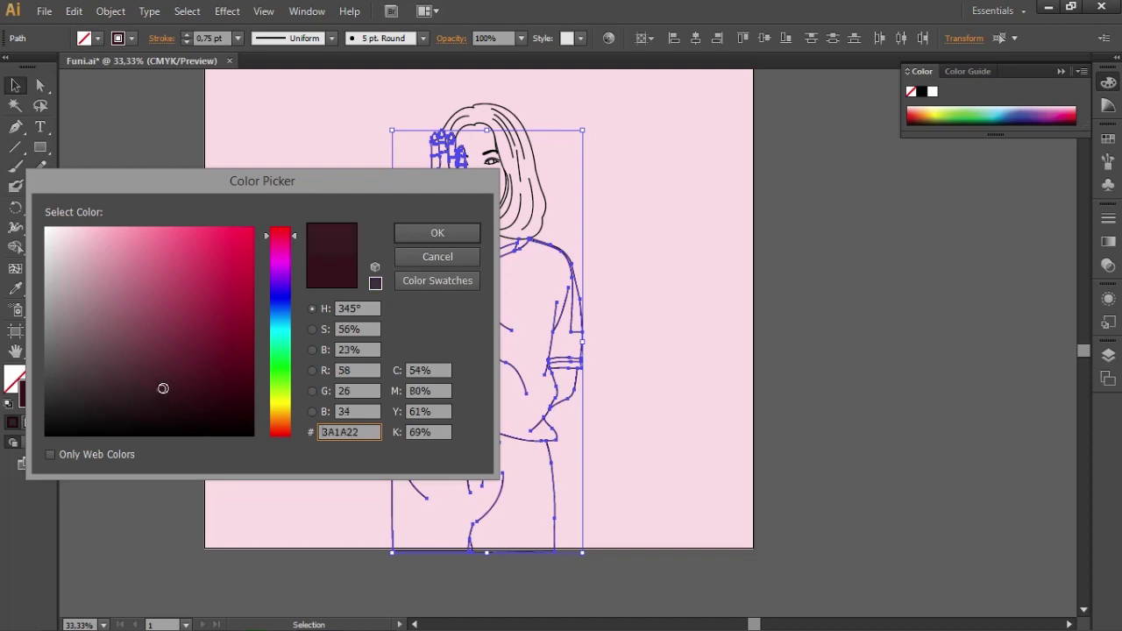
click(449, 240)
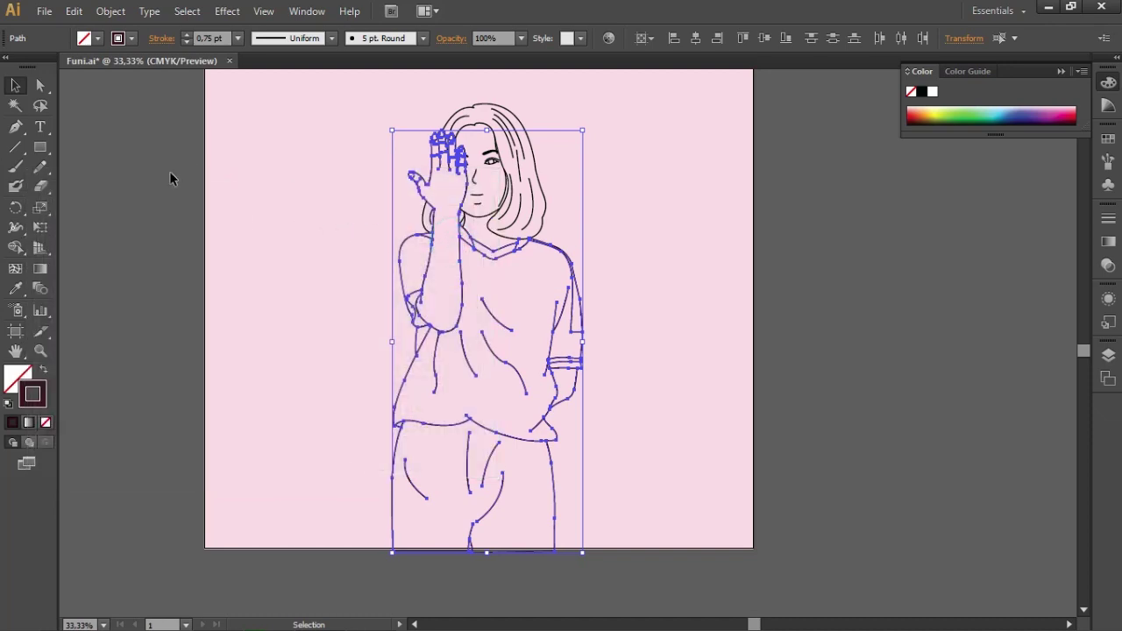
click(271, 200)
scroll(526, 400, up, 3)
scroll(523, 405, down, 1)
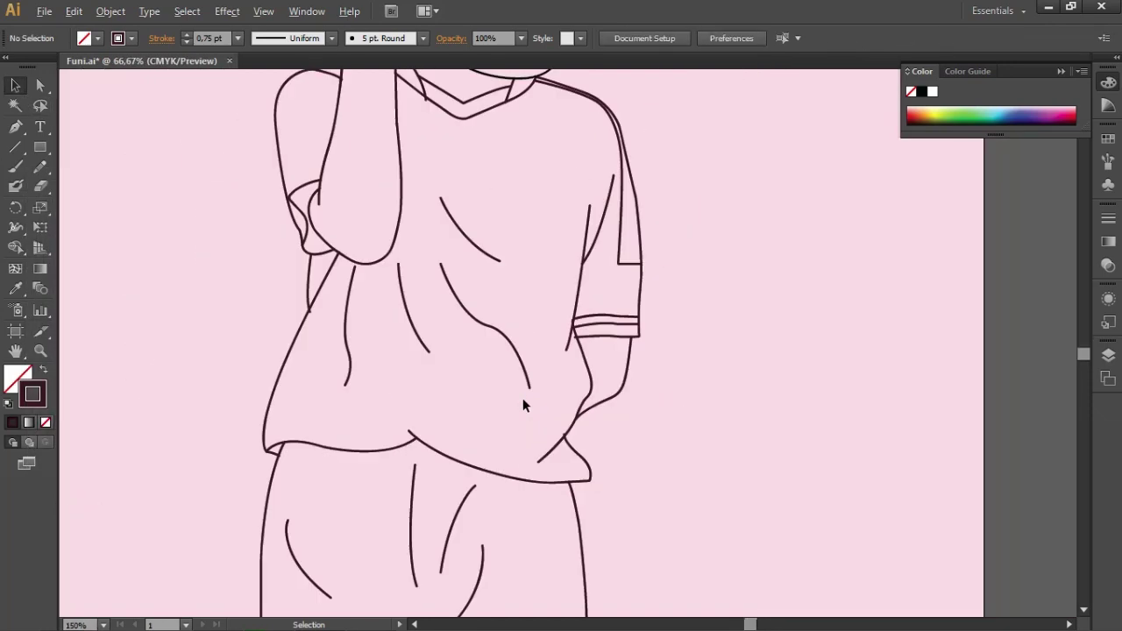
scroll(522, 404, down, 4)
scroll(522, 404, up, 1)
scroll(561, 160, up, 4)
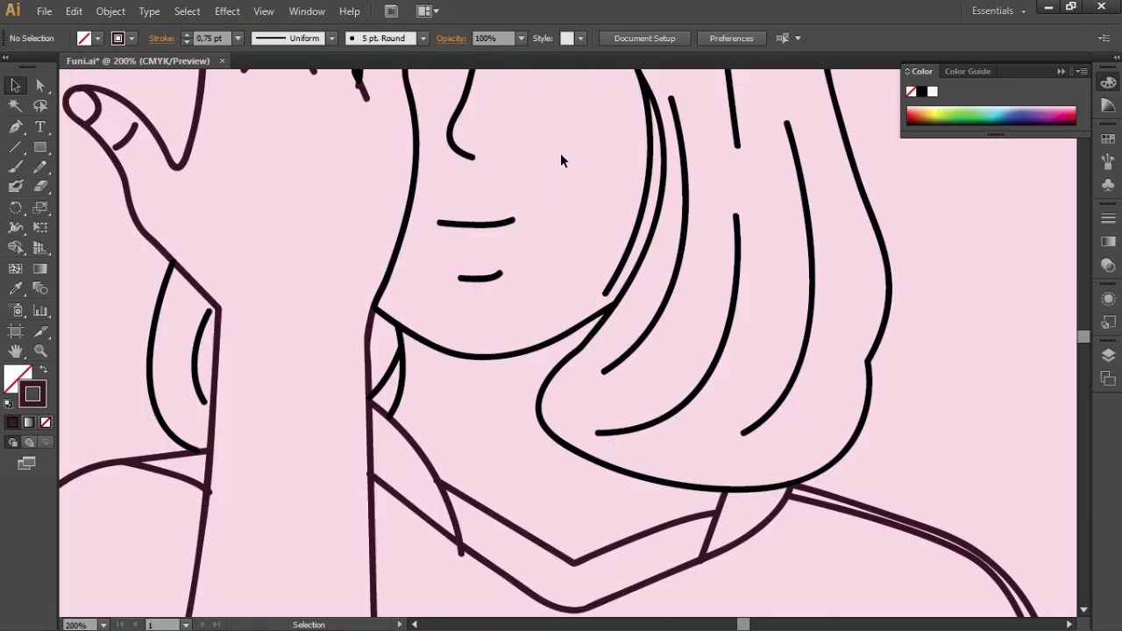
scroll(558, 261, down, 1)
scroll(548, 280, down, 1)
scroll(544, 289, down, 1)
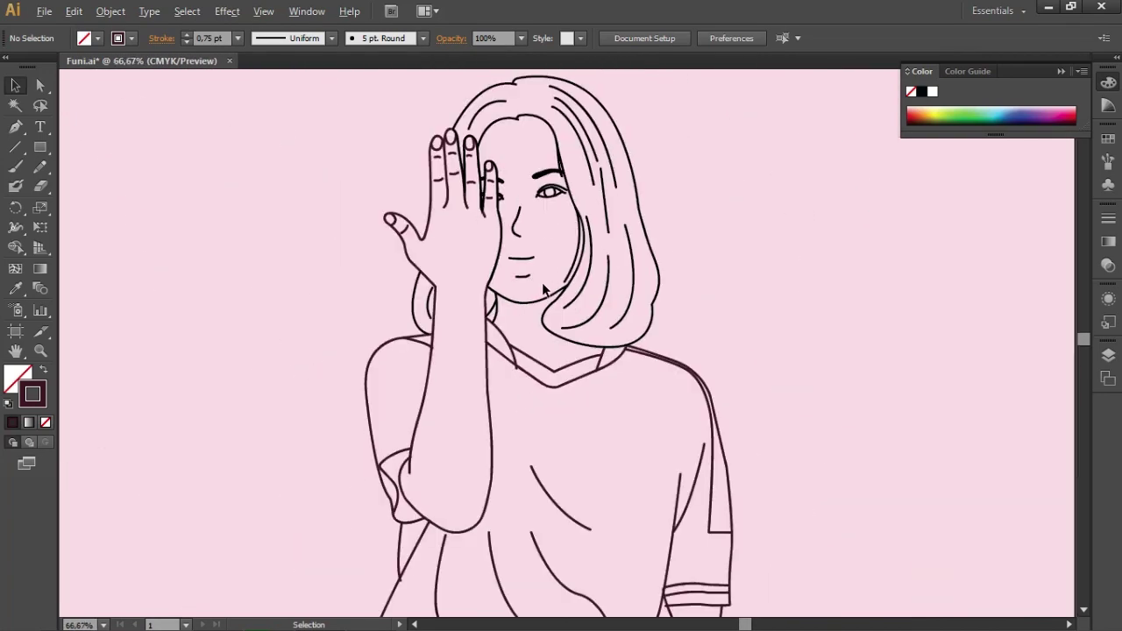
Move Layer 3 below Layer 4 and make Layer 2's coloured artwork visible
click(1108, 355)
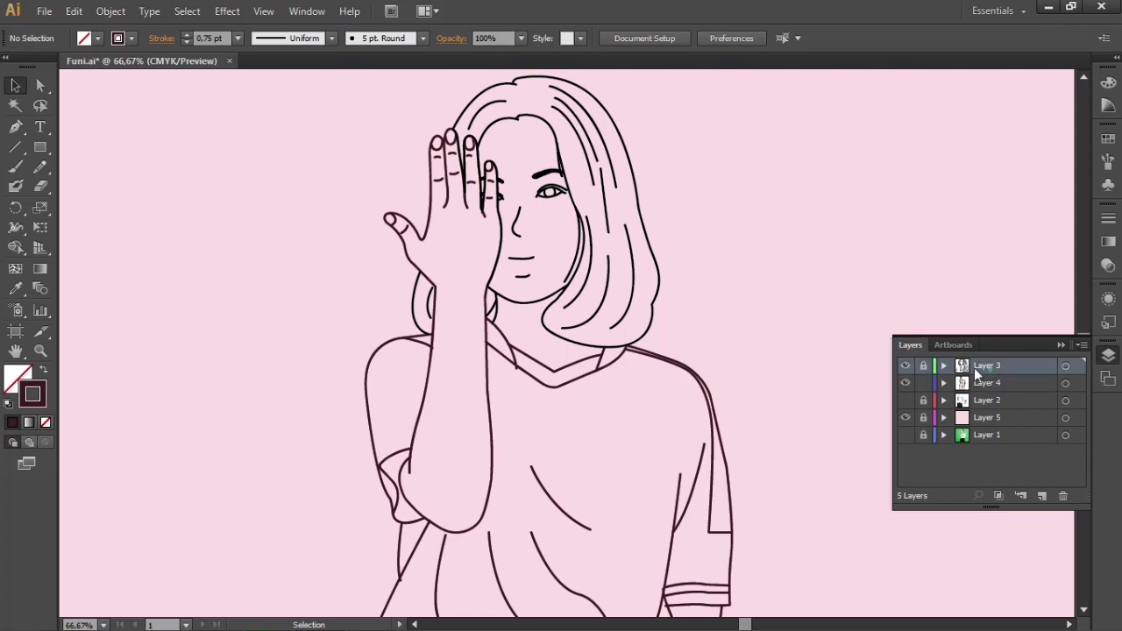
drag(925, 371, 922, 385)
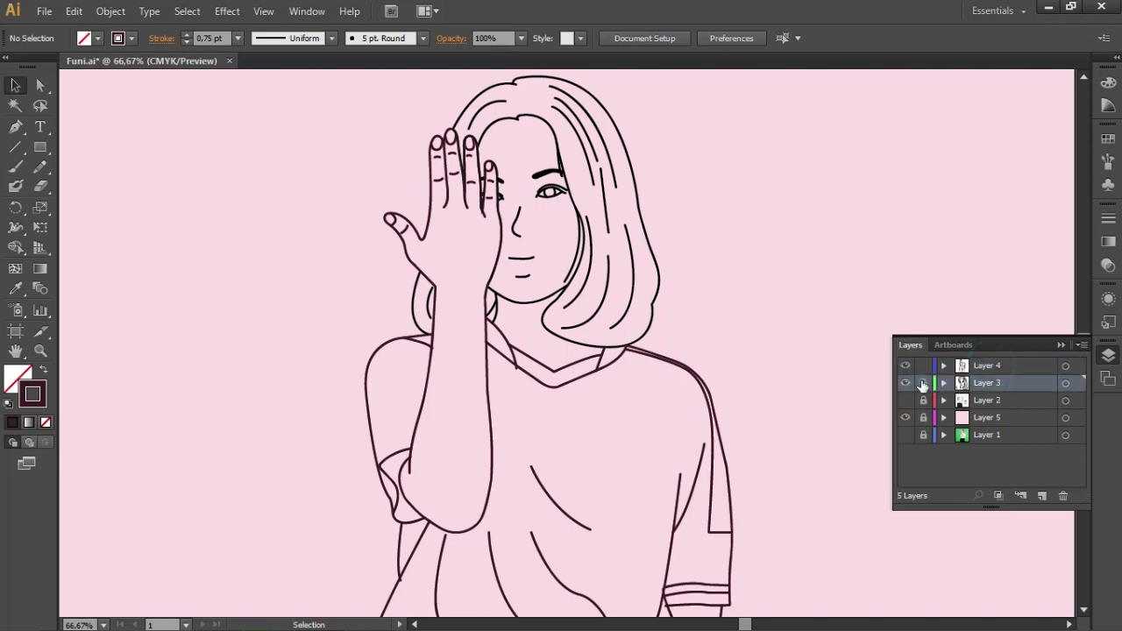
click(1108, 355)
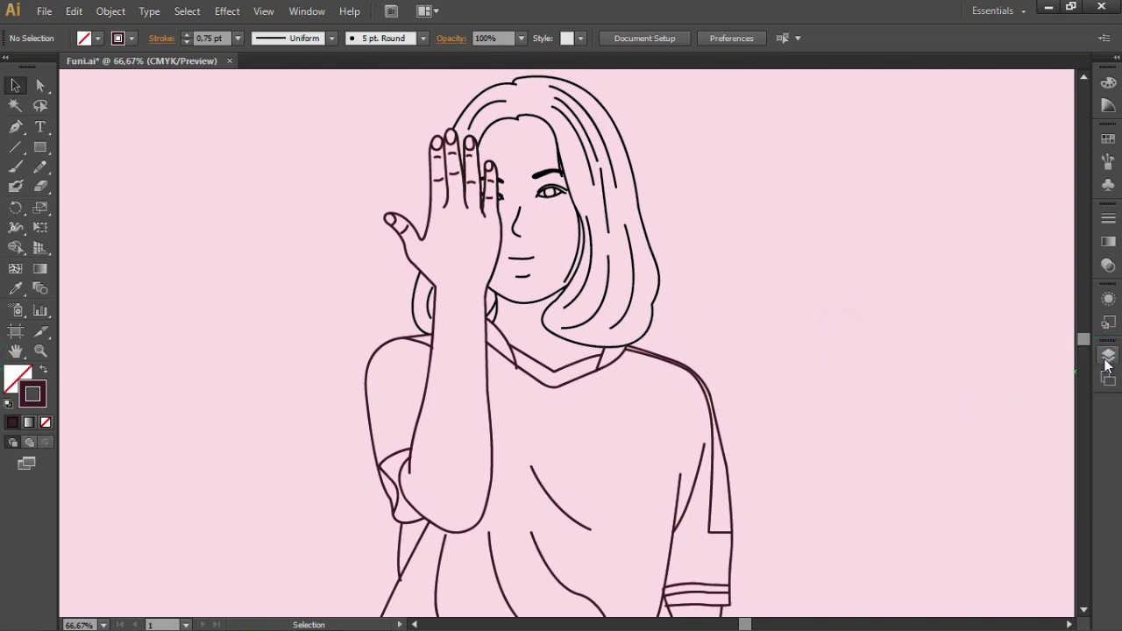
click(1106, 357)
click(905, 400)
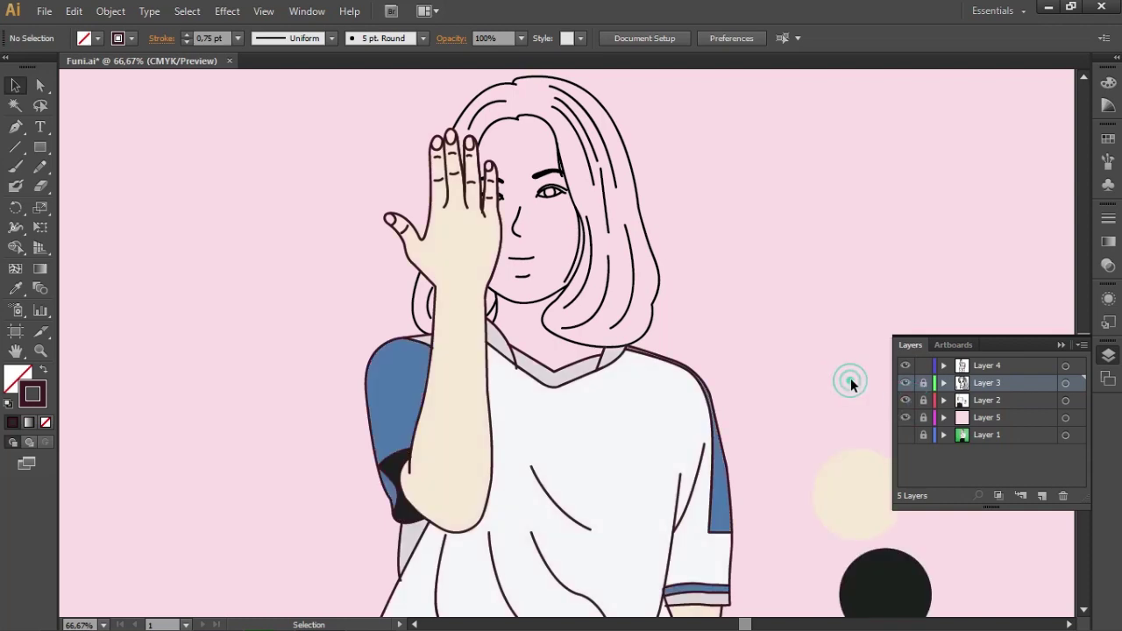
click(1108, 355)
Give all of Layer 3's hair and face line art the body outline's dark stroke
scroll(491, 369, up, 1)
scroll(490, 368, up, 1)
scroll(590, 356, down, 2)
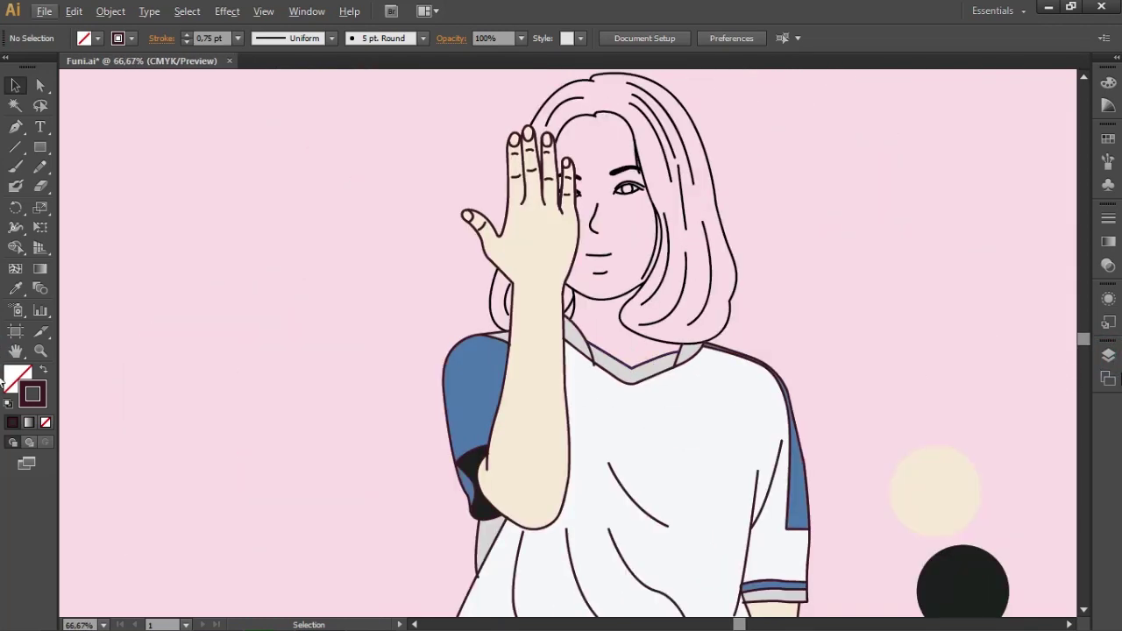
click(1108, 351)
click(1078, 383)
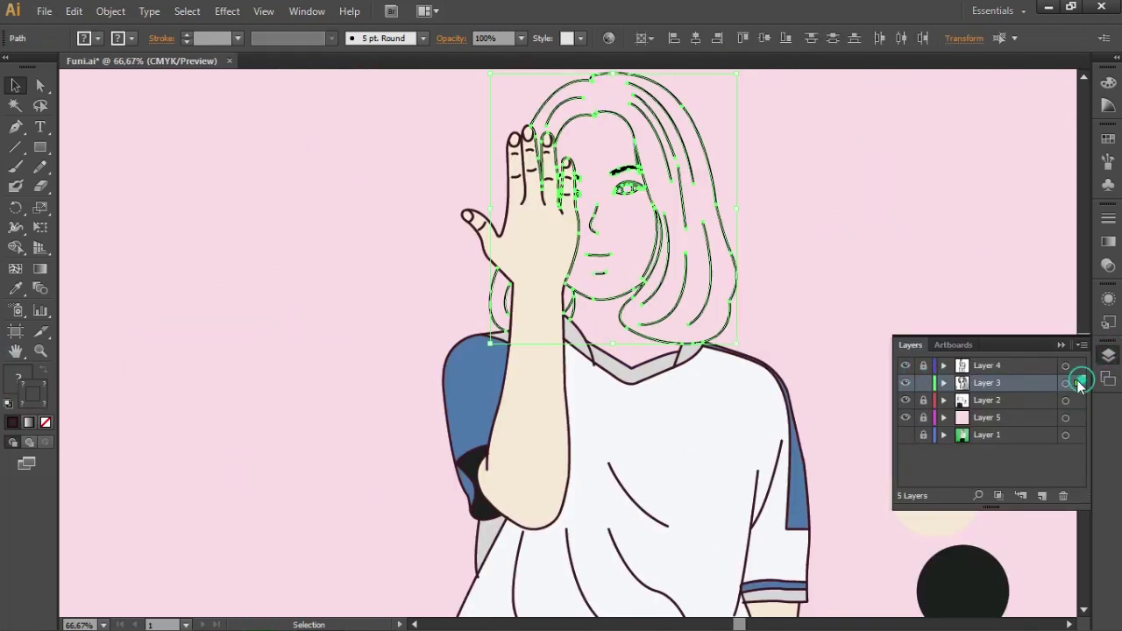
key(i)
click(493, 549)
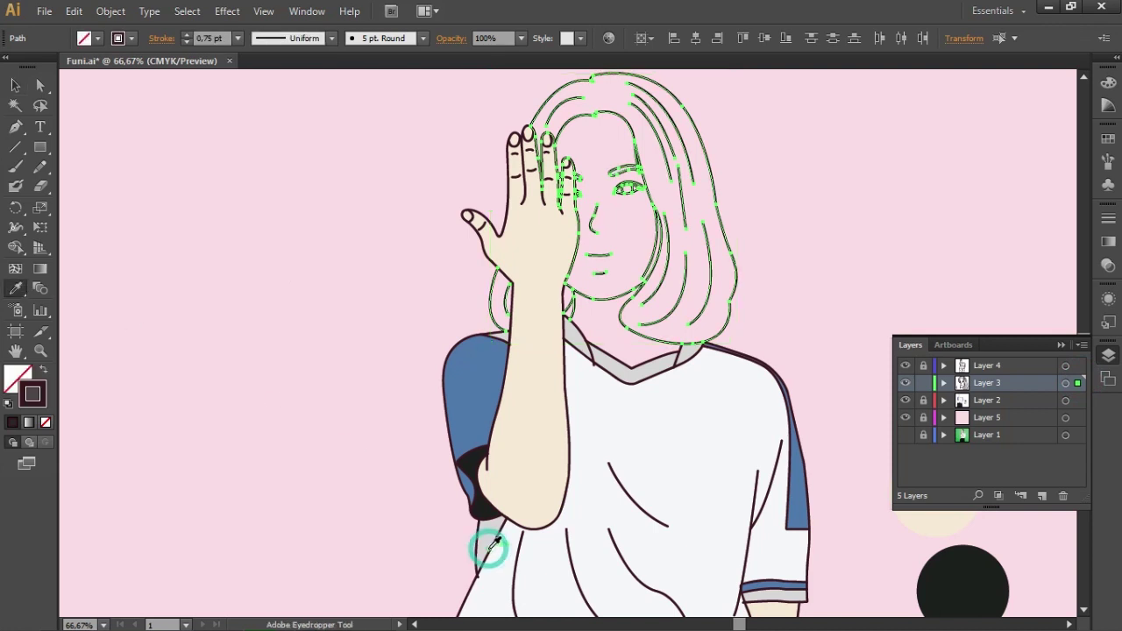
Zoom out to the whole artboard and select the lower trouser crease
click(15, 85)
click(263, 312)
key(ctrl+minus)
key(ctrl+minus)
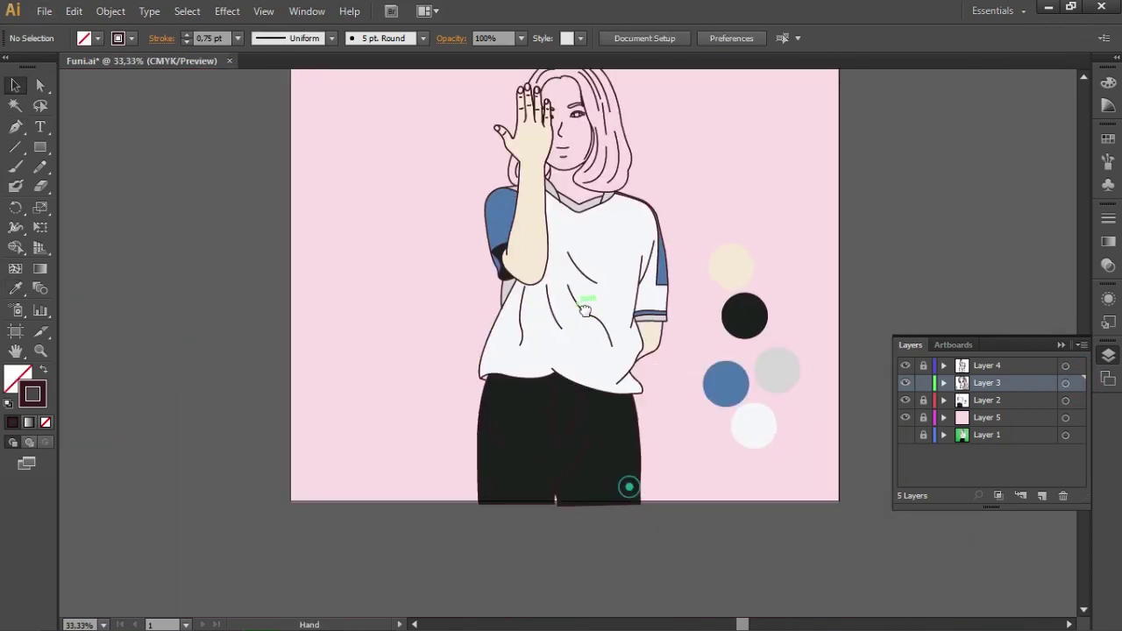
scroll(539, 294, down, 1)
scroll(532, 190, up, 3)
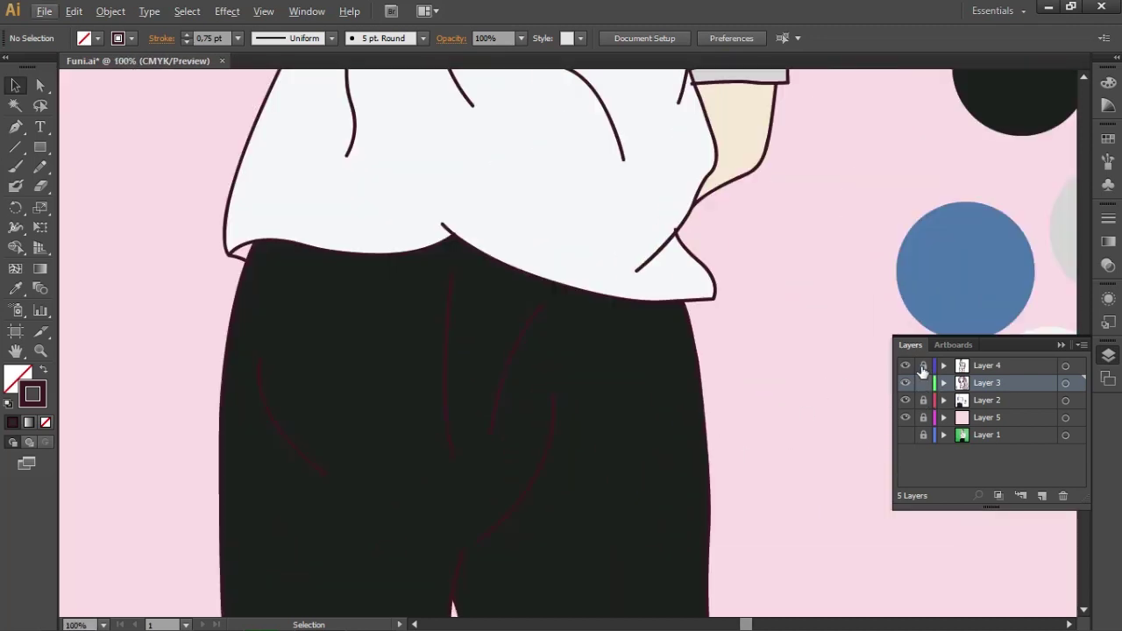
click(550, 440)
Make the four trouser crease lines mid-grey 1 pt strokes
shift+click(512, 357)
shift+click(447, 362)
shift+click(284, 438)
scroll(460, 566, down, 3)
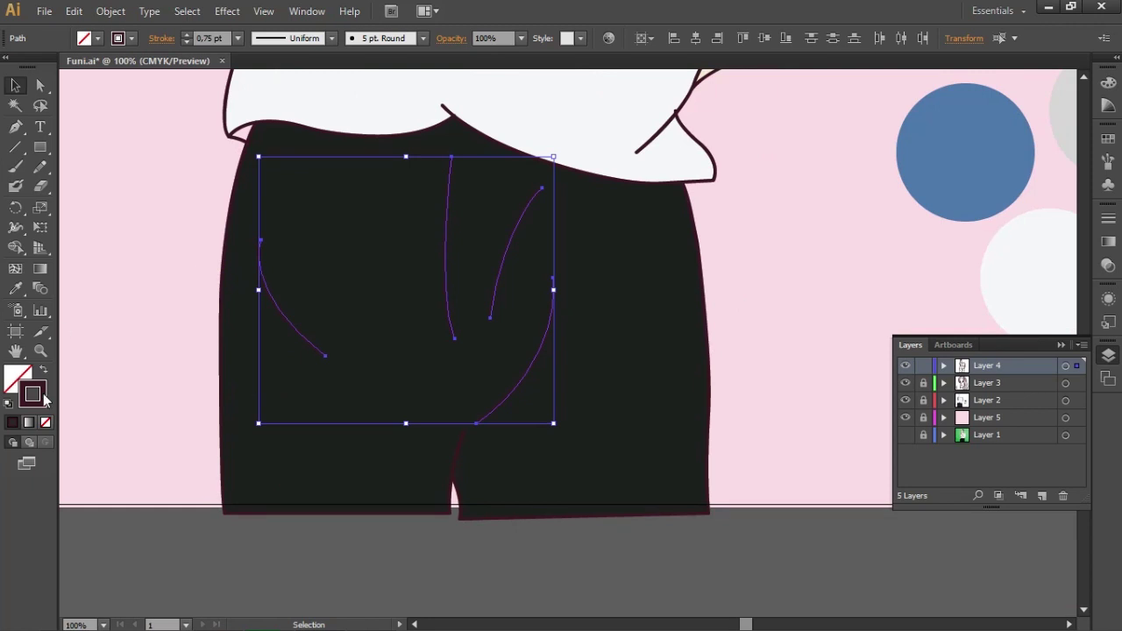
double_click(33, 395)
drag(48, 377, 46, 351)
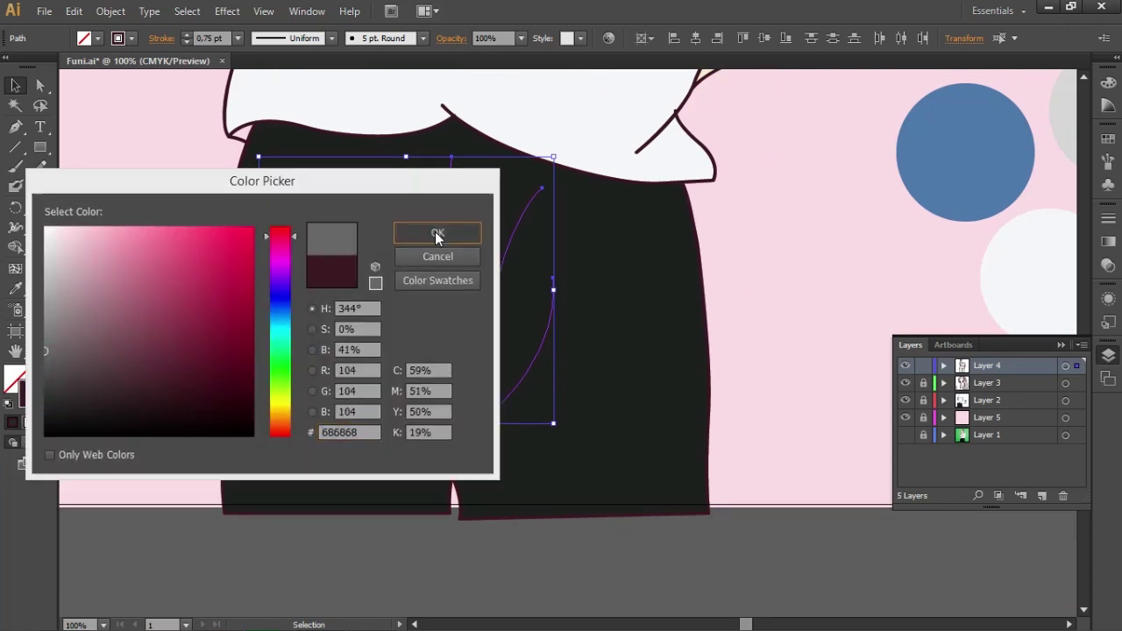
click(437, 235)
click(236, 38)
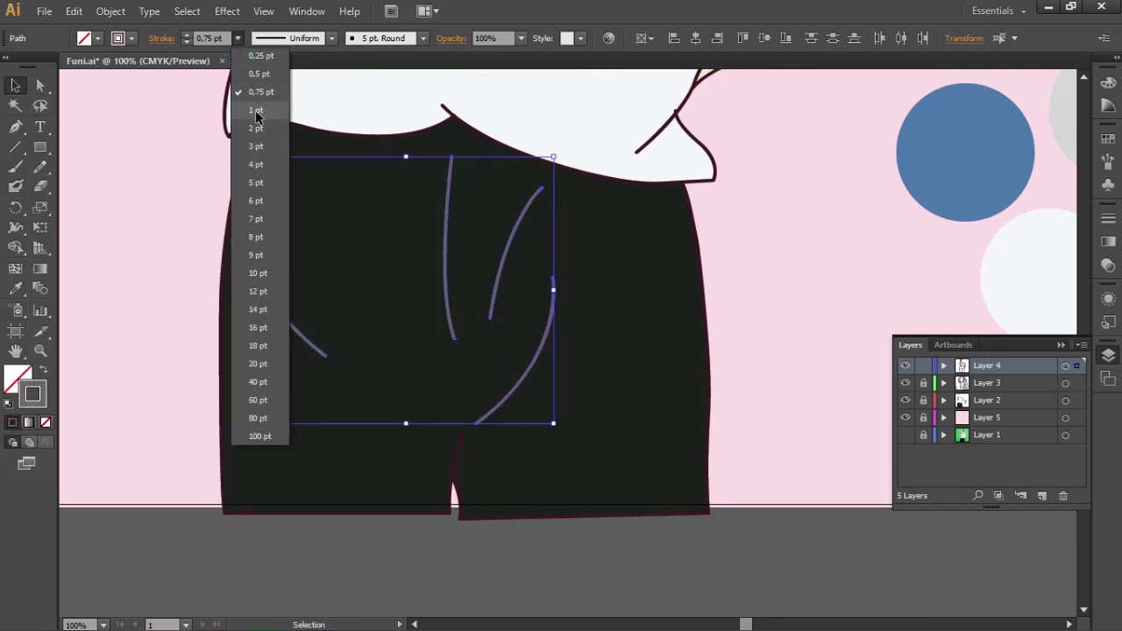
click(246, 111)
Retune three trouser creases to a slightly lighter near-black stroke colour
click(135, 159)
key(ctrl+0)
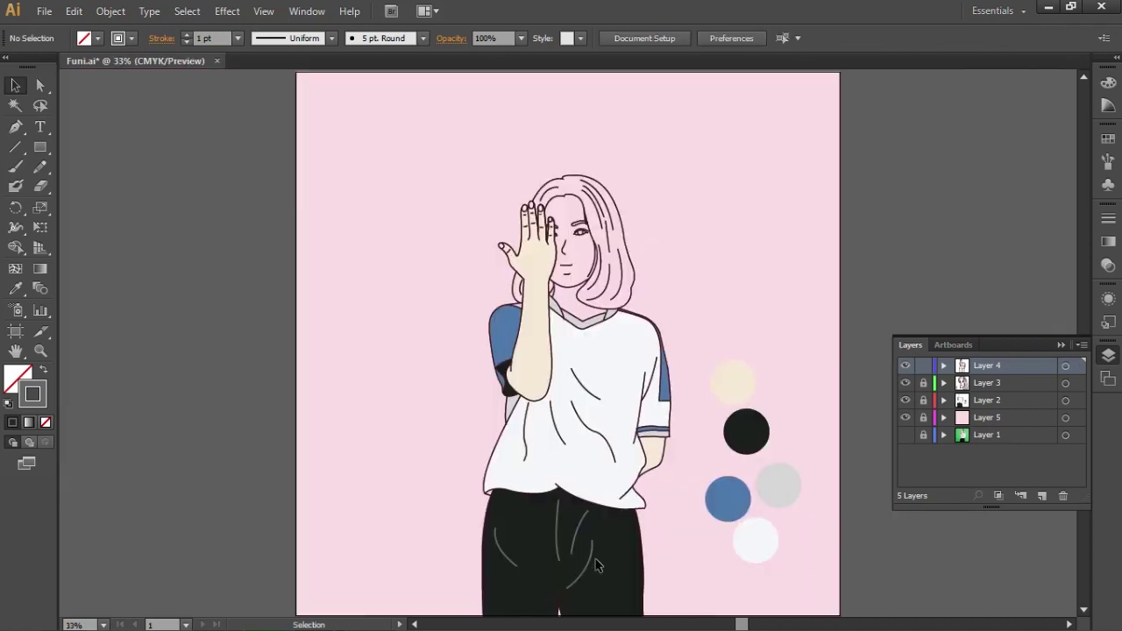
click(583, 540)
shift+click(556, 521)
shift+click(500, 544)
key(i)
click(539, 531)
key(ctrl+z)
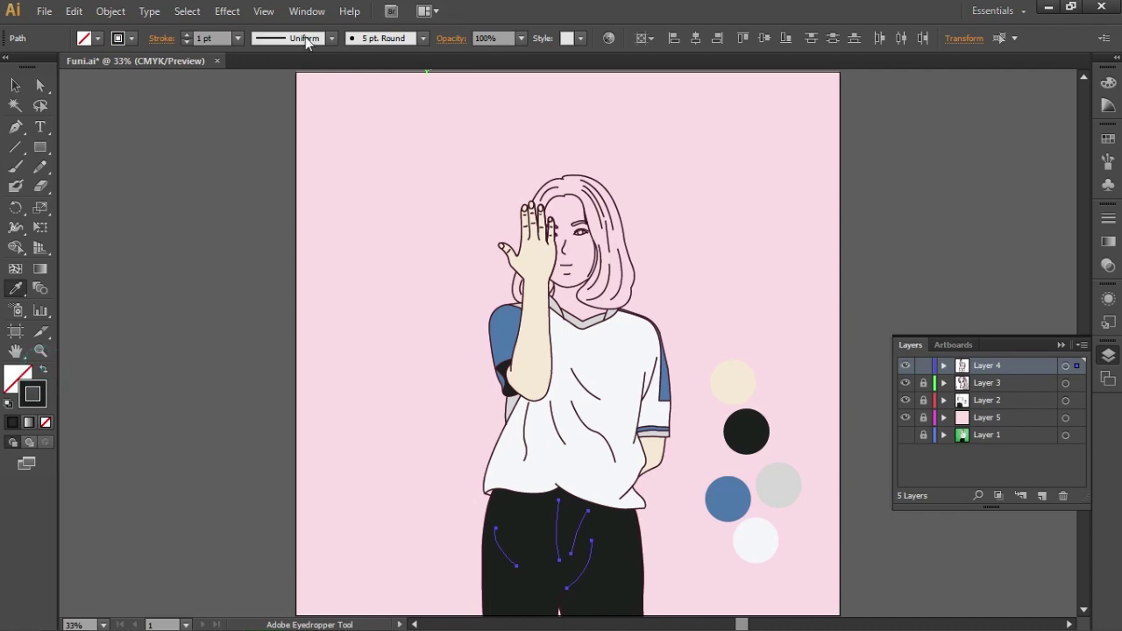
double_click(33, 379)
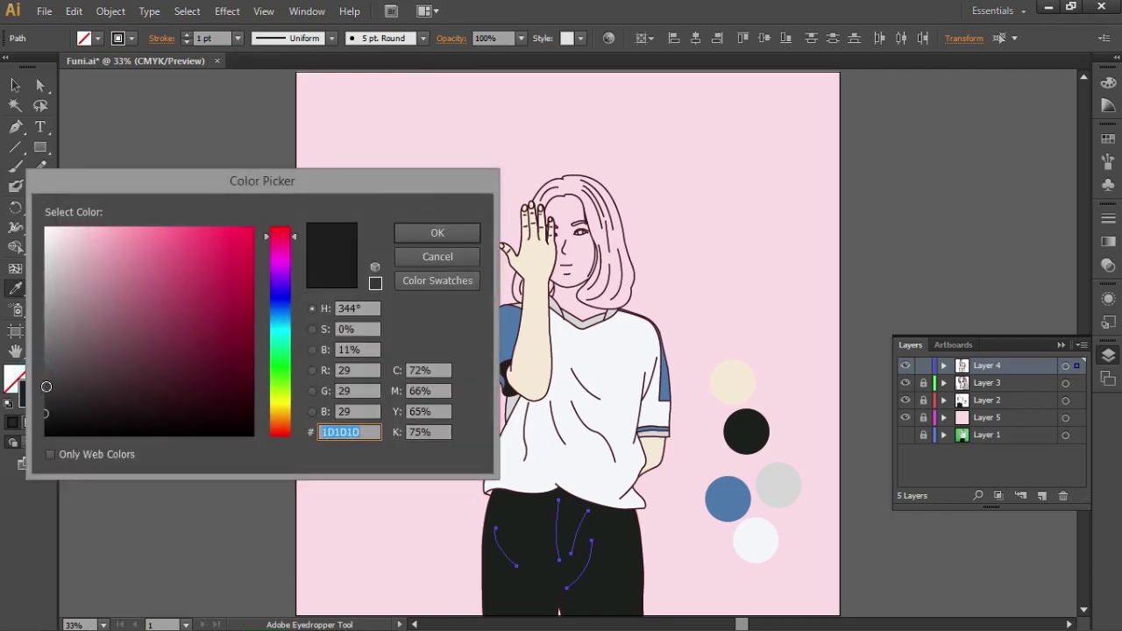
click(45, 400)
click(15, 85)
Unlock Layer 2 and delete the colour sample circles beside the figure
click(111, 157)
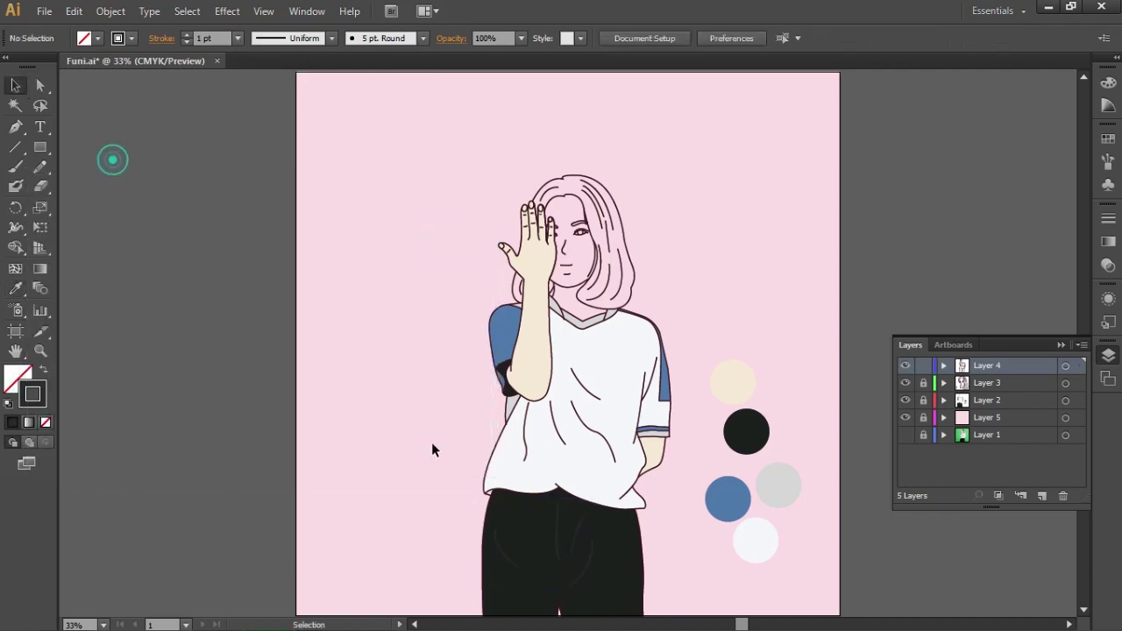
scroll(664, 542, down, 1)
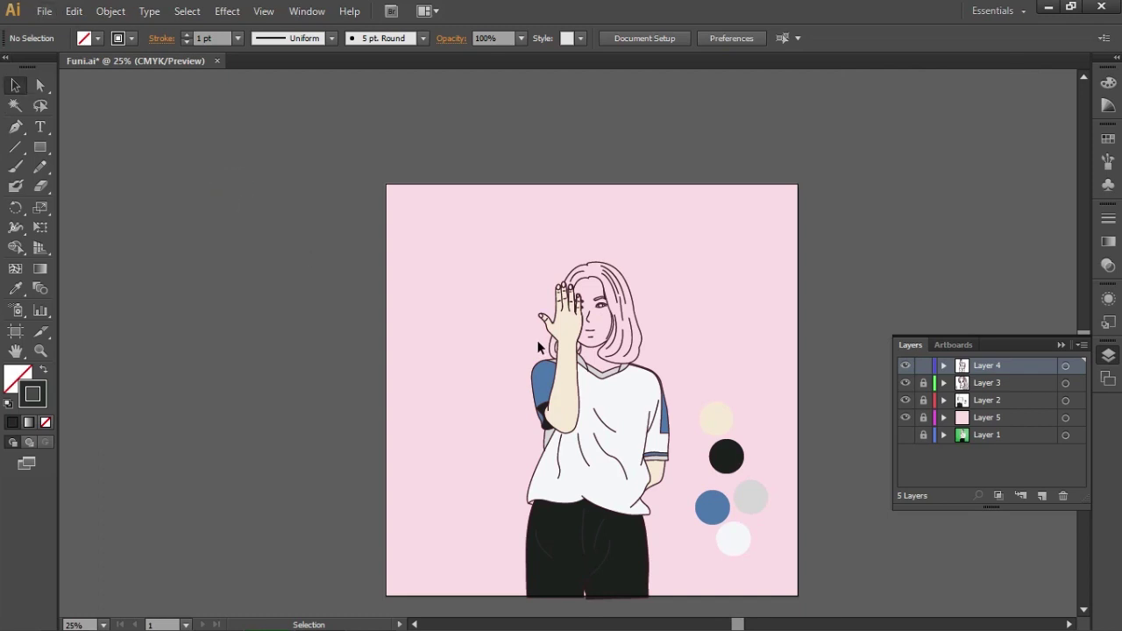
drag(701, 405, 792, 589)
click(714, 446)
click(924, 408)
drag(683, 381, 781, 566)
key(Delete)
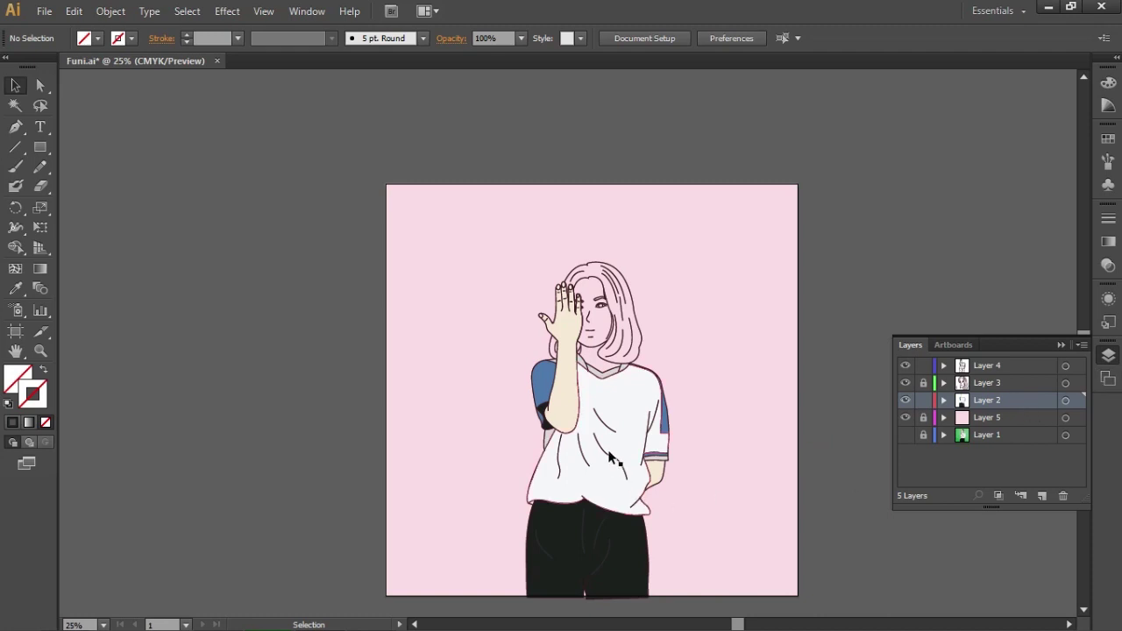
Select the four wrinkle lines on the shirt
scroll(593, 442, up, 3)
scroll(593, 442, up, 1)
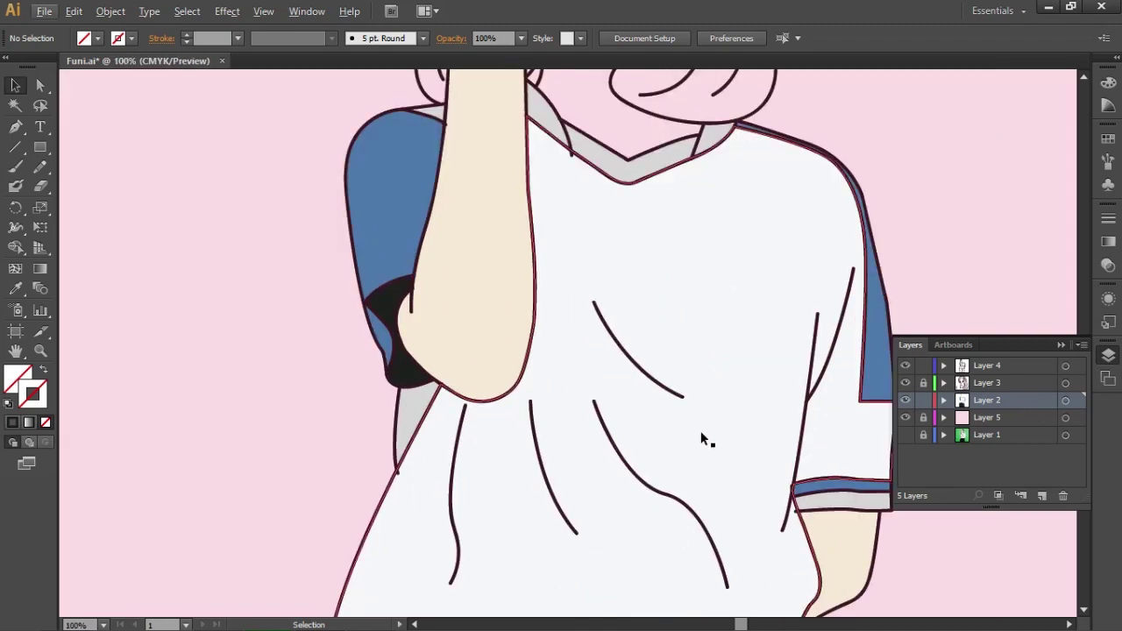
shift+click(646, 369)
shift+click(621, 452)
shift+click(541, 462)
shift+click(454, 471)
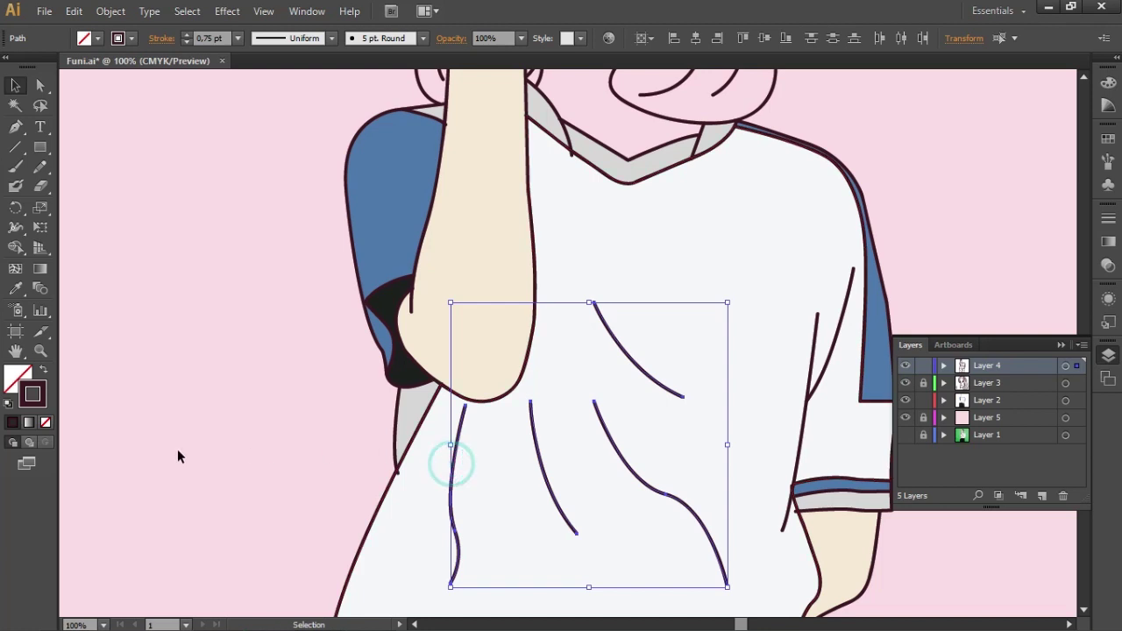
Make the shirt wrinkles light-grey 2 pt strokes, sampled and swapped from fill
double_click(33, 394)
click(447, 256)
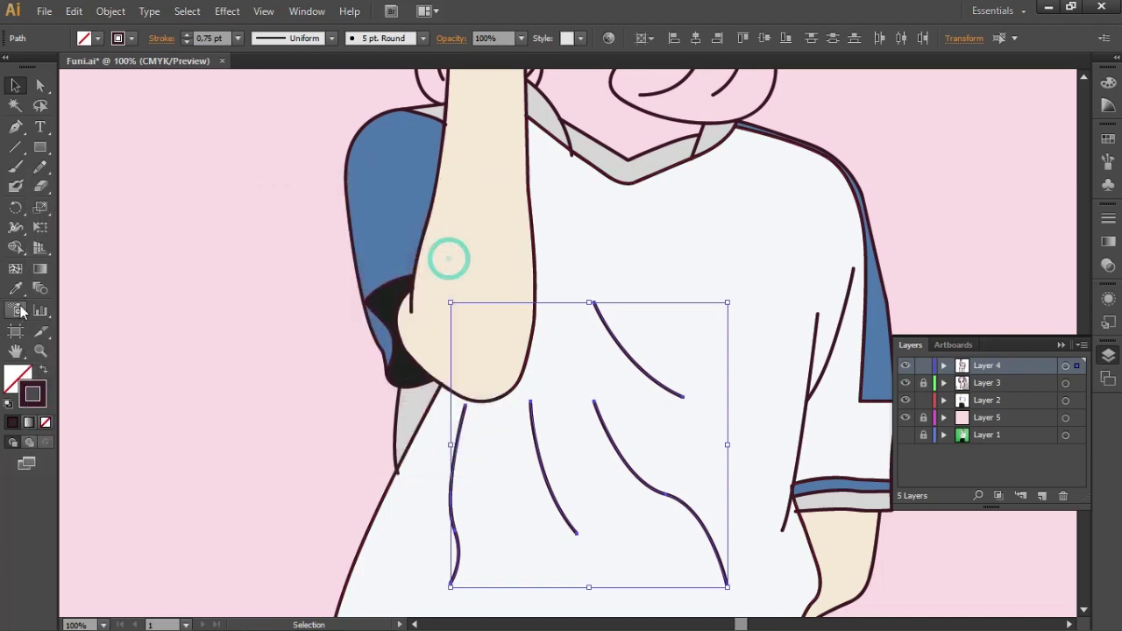
key(i)
click(401, 422)
click(42, 369)
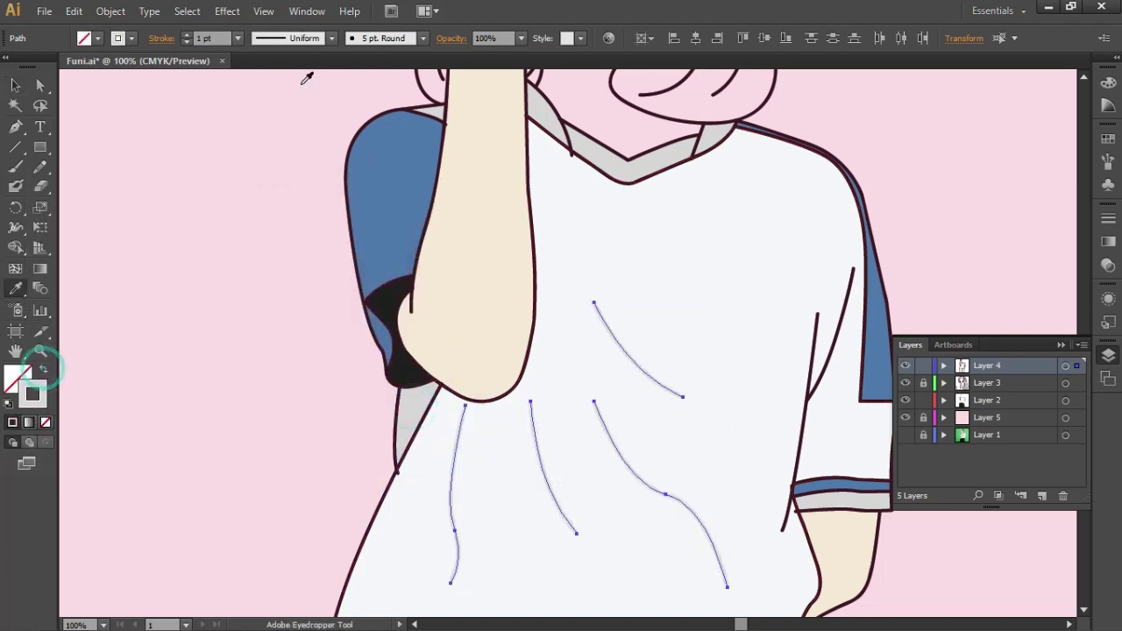
click(185, 35)
key(v)
click(598, 429)
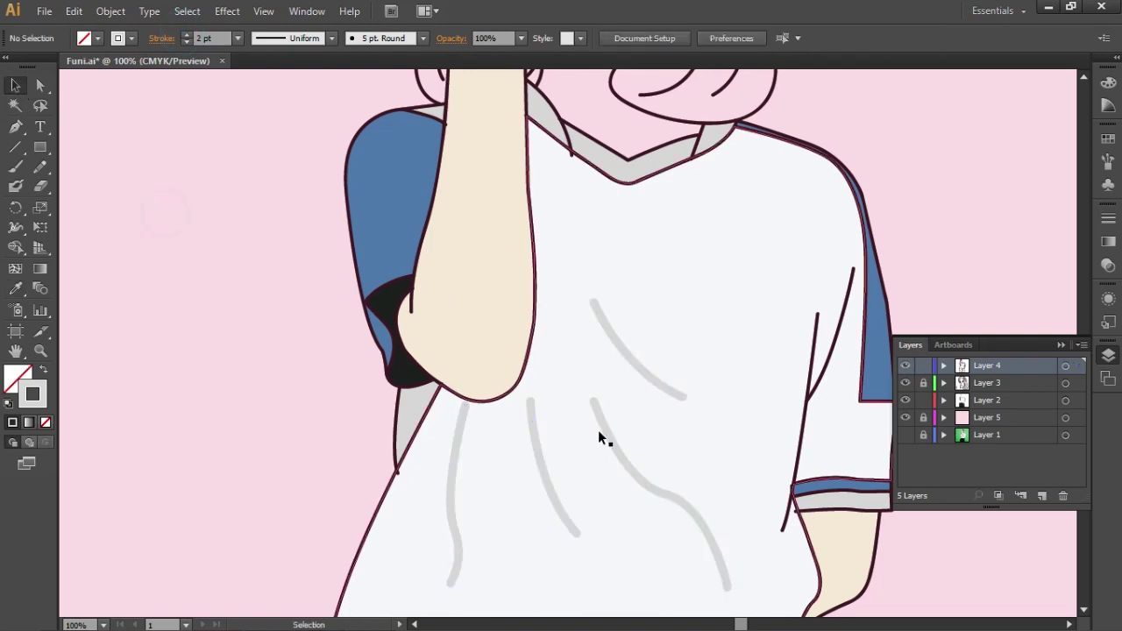
Copy the light-grey 2 pt wrinkle style onto the two sleeve creases
scroll(639, 437, down, 2)
scroll(639, 436, down, 1)
scroll(756, 468, up, 4)
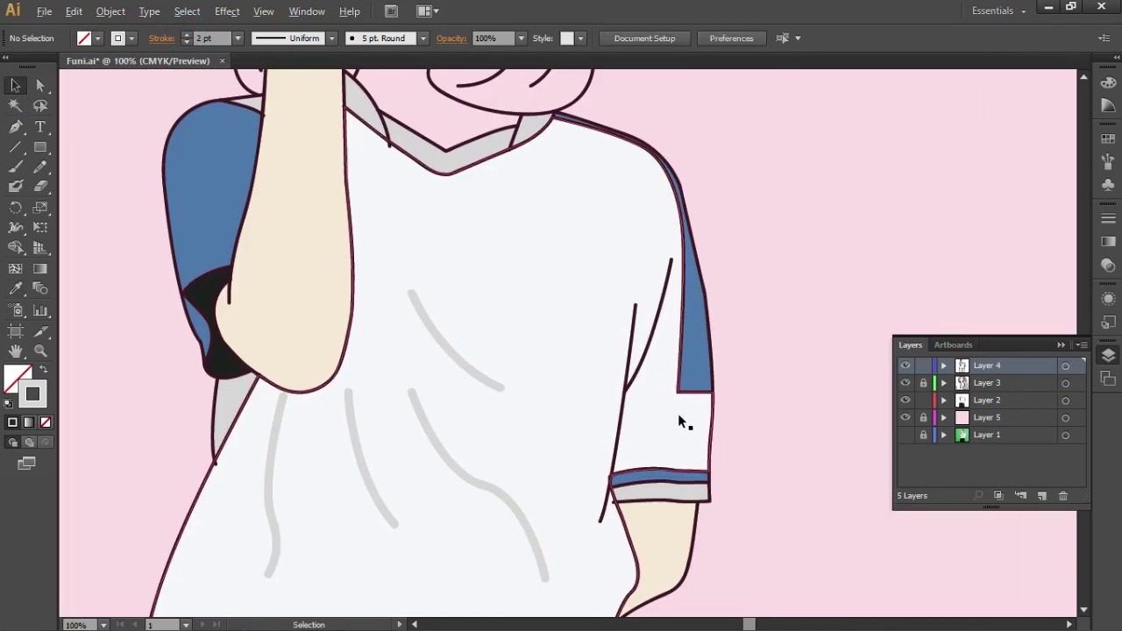
click(643, 355)
shift+click(615, 443)
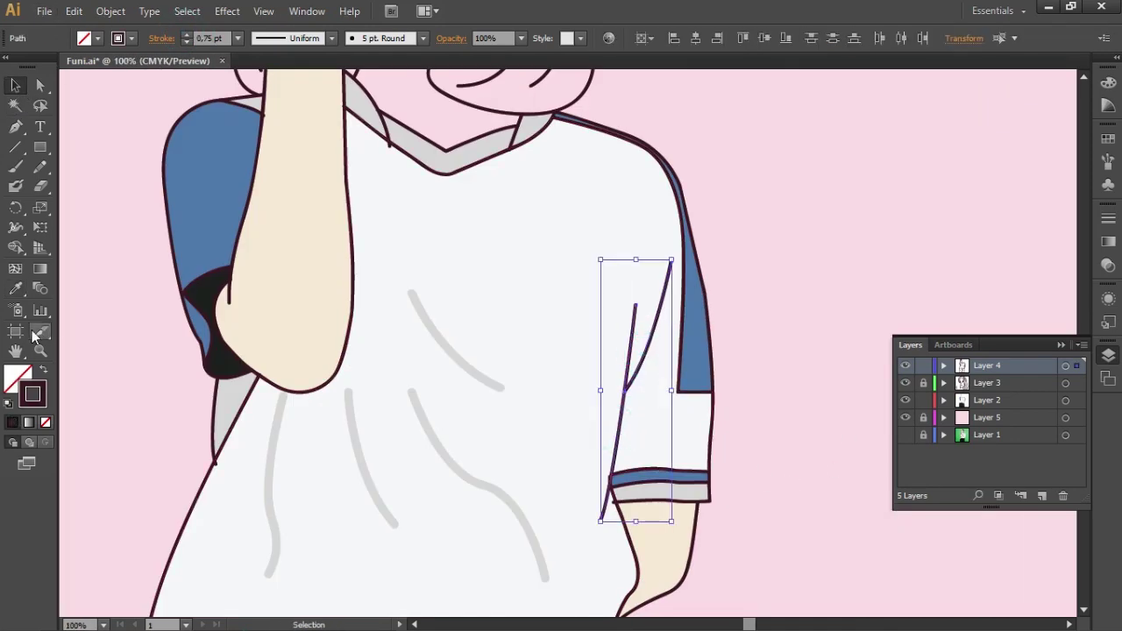
key(i)
click(433, 426)
key(v)
click(796, 411)
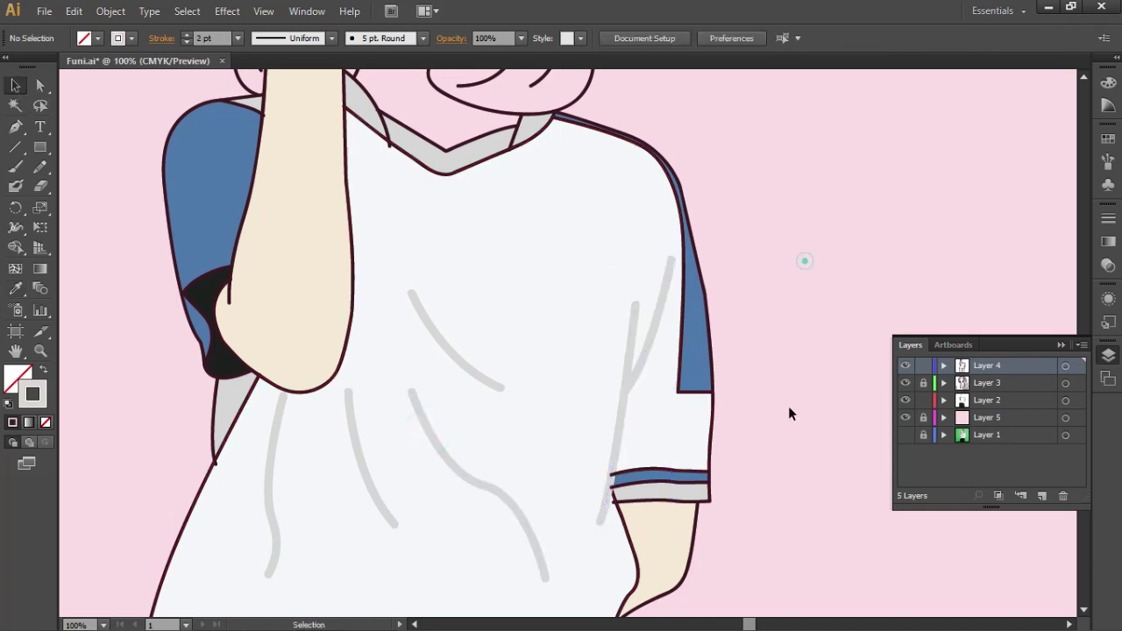
scroll(605, 548, down, 3)
scroll(571, 438, up, 1)
scroll(625, 275, up, 1)
scroll(626, 345, up, 1)
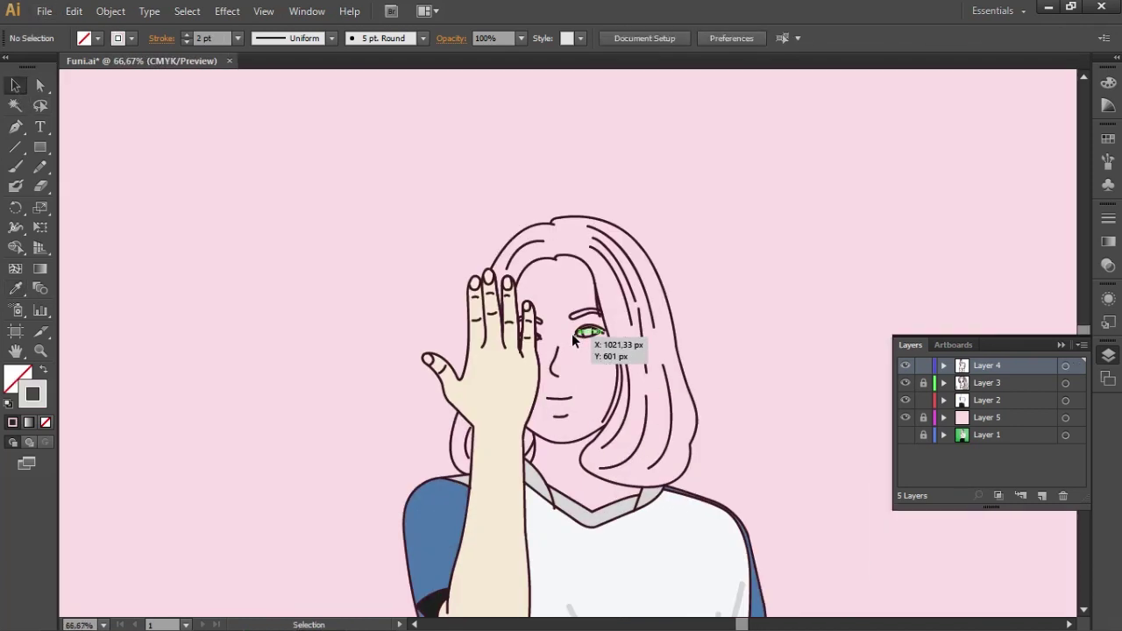
Unlock Layer 3, lock Layer 4, and give the line art a dark muted plum stroke
click(923, 384)
click(923, 366)
click(697, 394)
double_click(33, 394)
drag(67, 380, 104, 381)
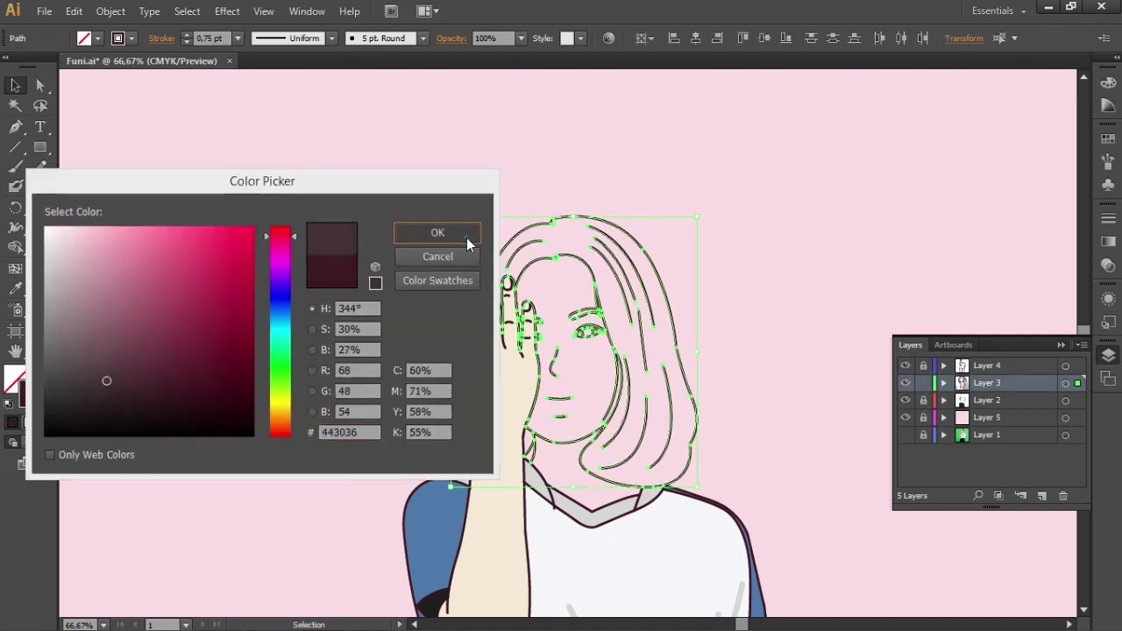
click(438, 233)
click(329, 298)
Give the hair and face lines a lighter dark-mauve stroke (#443036)
scroll(329, 298, down, 2)
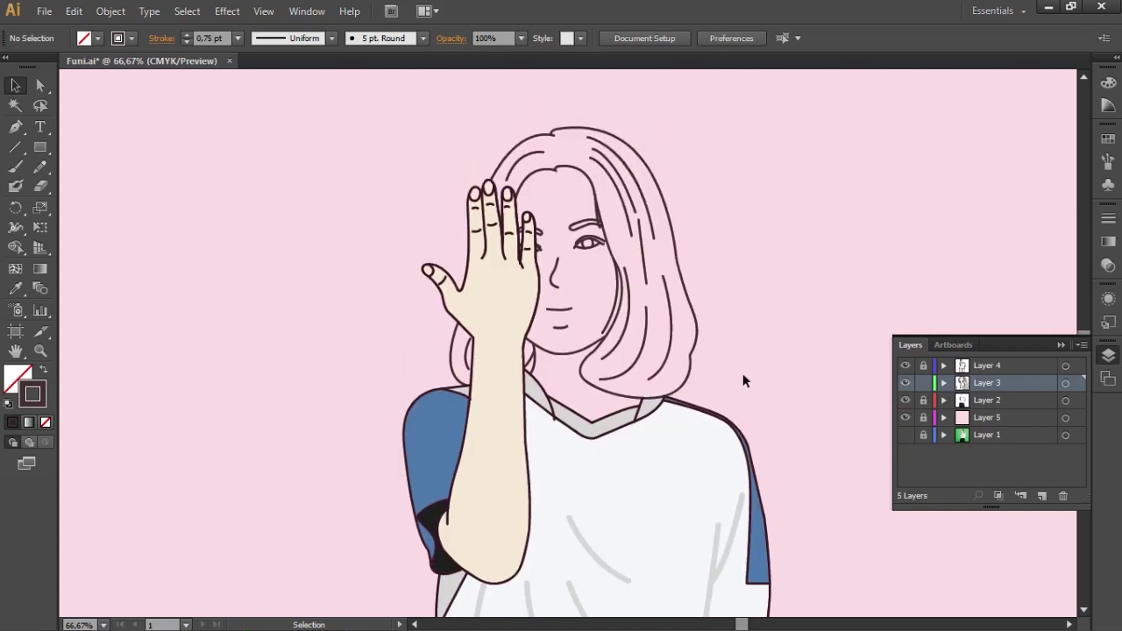
click(538, 154)
double_click(40, 397)
click(85, 349)
click(103, 338)
click(453, 231)
click(262, 250)
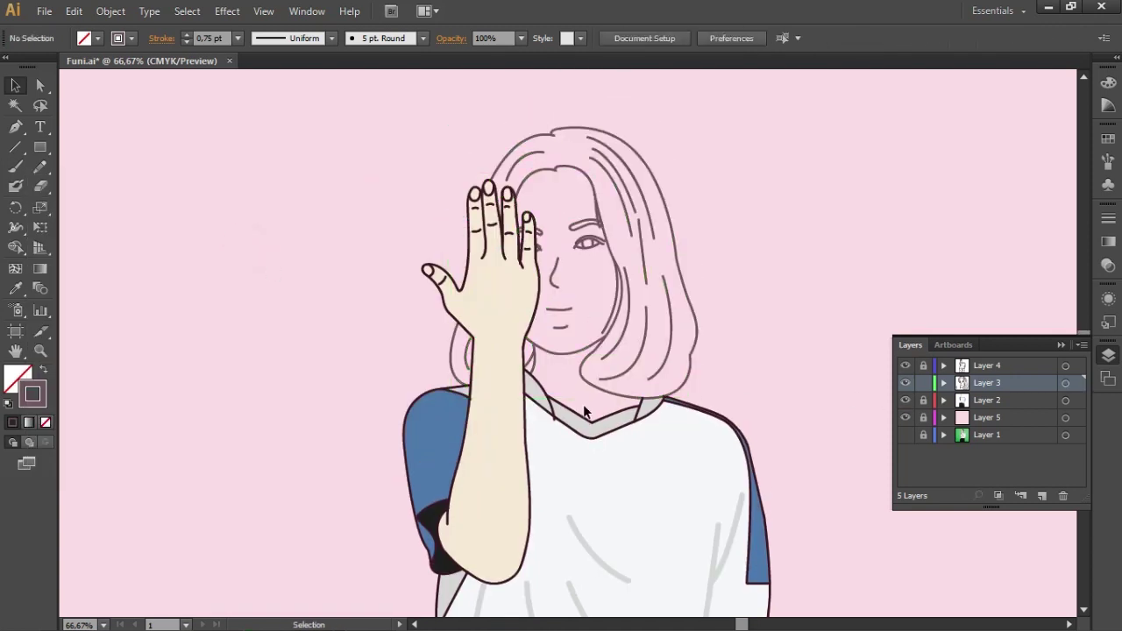
scroll(690, 503, down, 3)
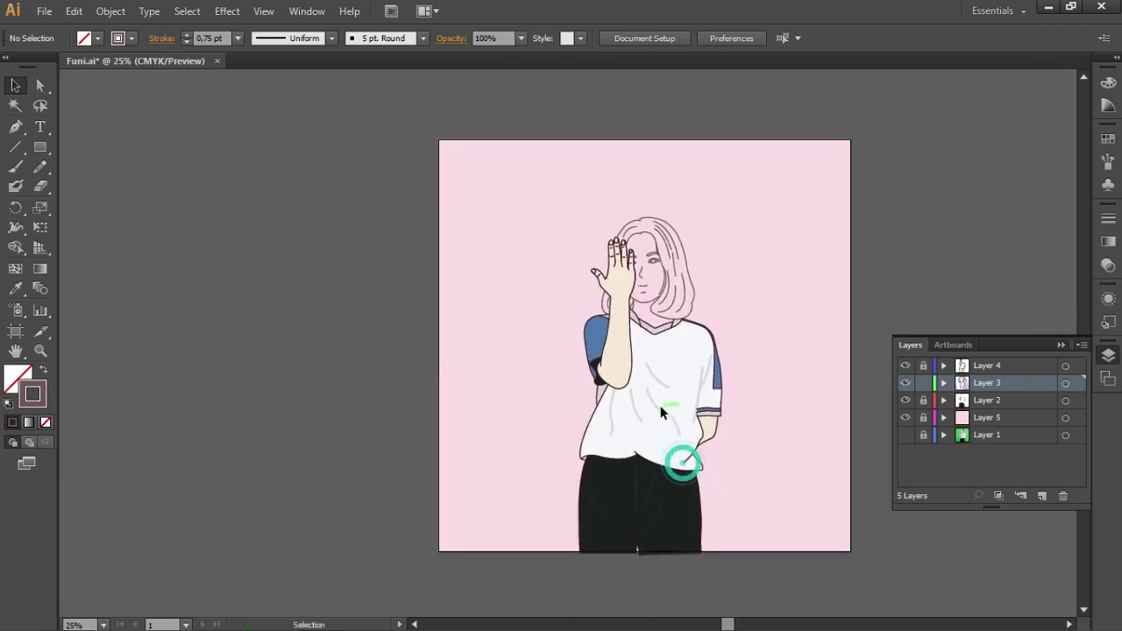
scroll(675, 417, up, 1)
scroll(773, 438, down, 2)
Lock Layer 3 and toggle the pink background to compare with the reference photo
click(923, 382)
click(1004, 382)
scroll(1003, 383, right, 2)
scroll(857, 392, down, 1)
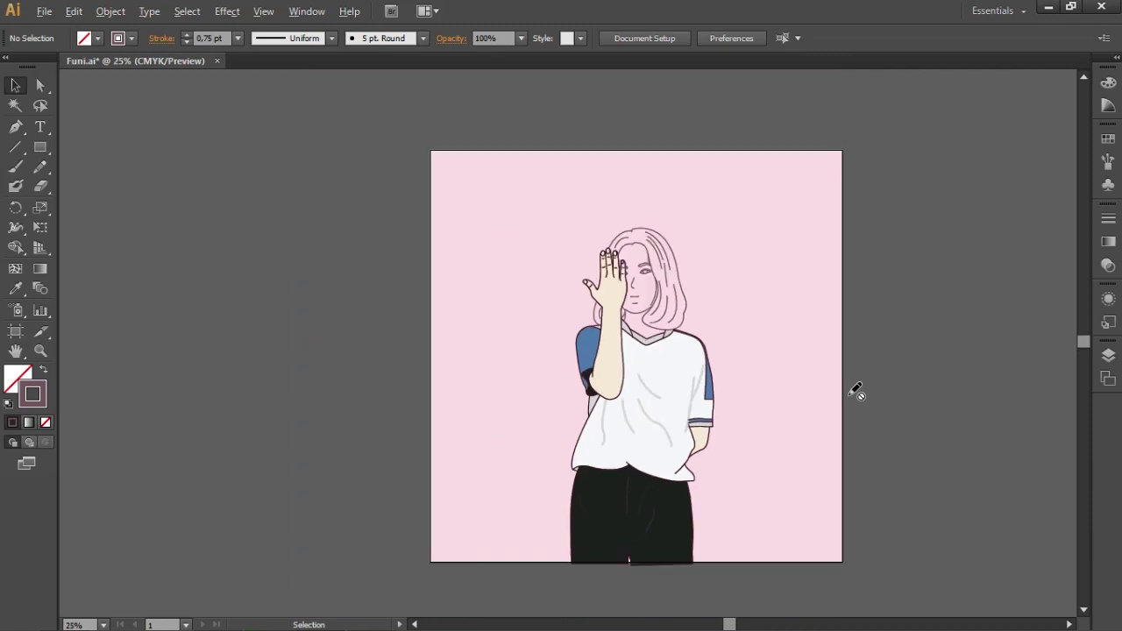
click(1108, 355)
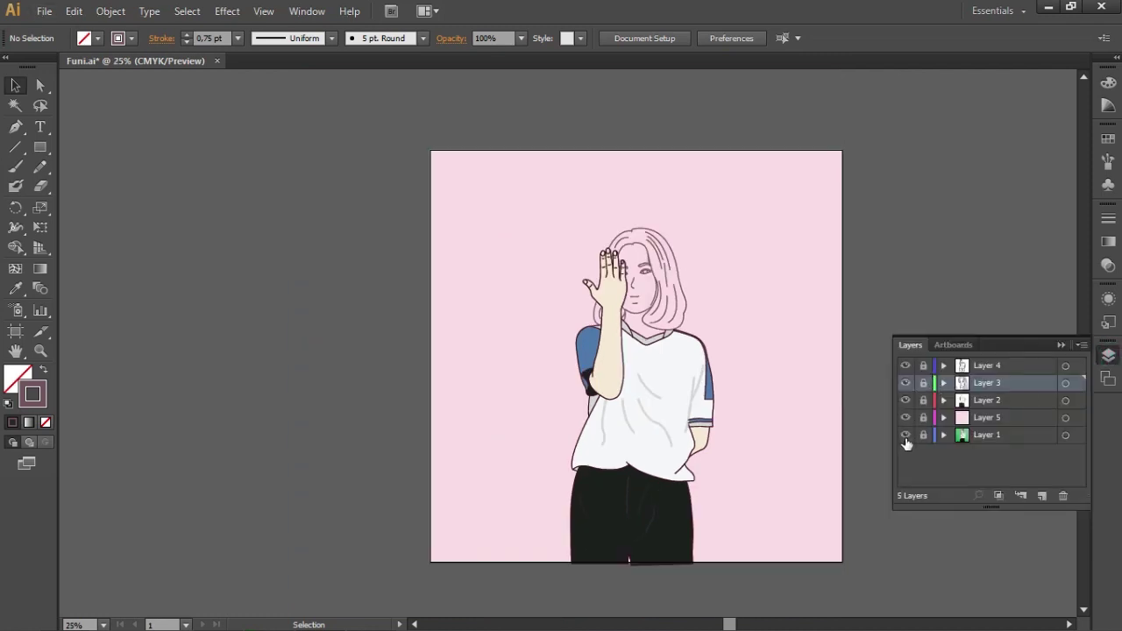
click(905, 418)
click(905, 417)
click(905, 417)
click(905, 417)
Zoom onto the raised hand, unlock Layer 4, and select the thumb nail and crease
key(ctrl+space)
drag(548, 282, 624, 270)
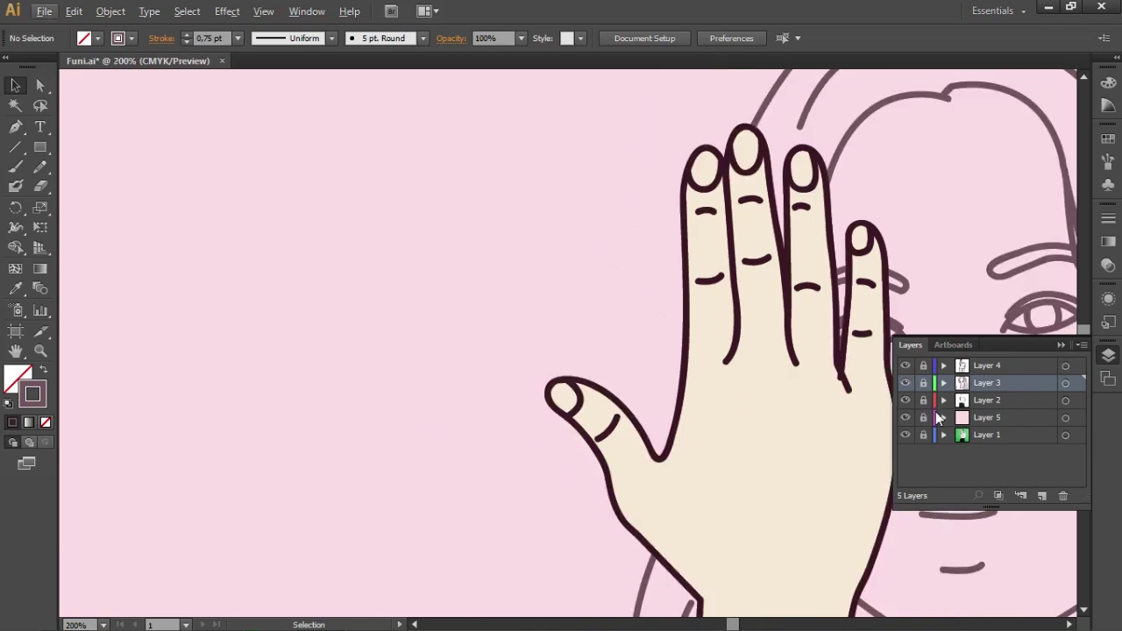
click(923, 366)
click(568, 396)
shift+click(603, 426)
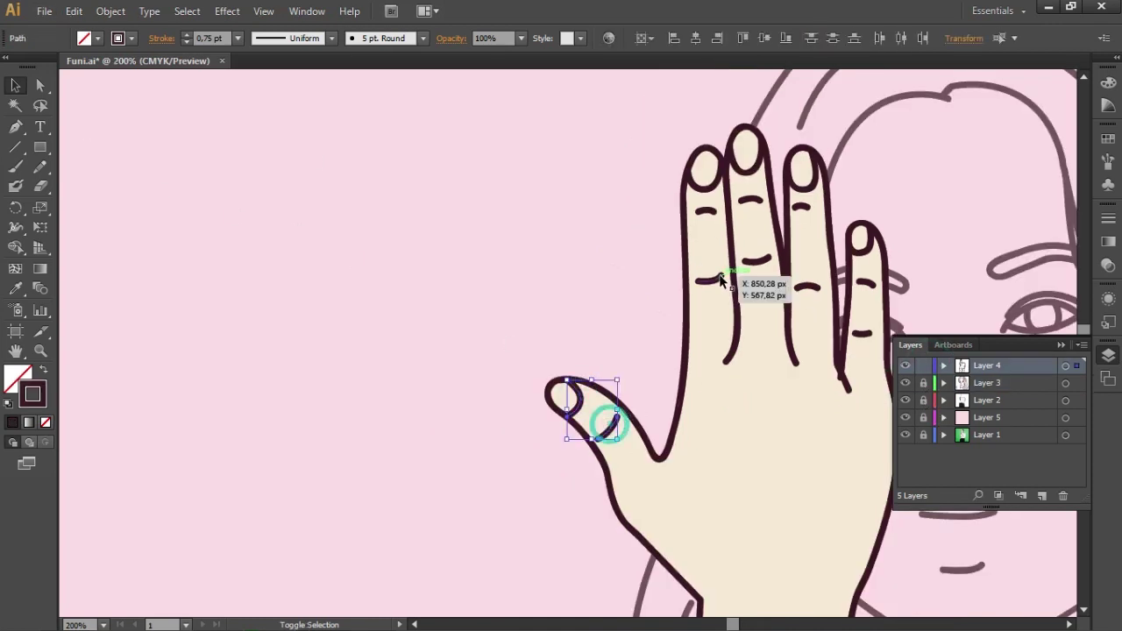
Add the index, middle and ring finger crease and nail strokes to the selection
shift+click(717, 278)
shift+click(708, 213)
shift+click(706, 179)
shift+click(747, 158)
shift+click(750, 200)
shift+click(754, 260)
shift+click(804, 171)
shift+click(800, 206)
shift+click(806, 288)
Thin the selected finger crease and nail strokes to 0.5 pt
shift+click(863, 283)
shift+click(862, 334)
click(237, 38)
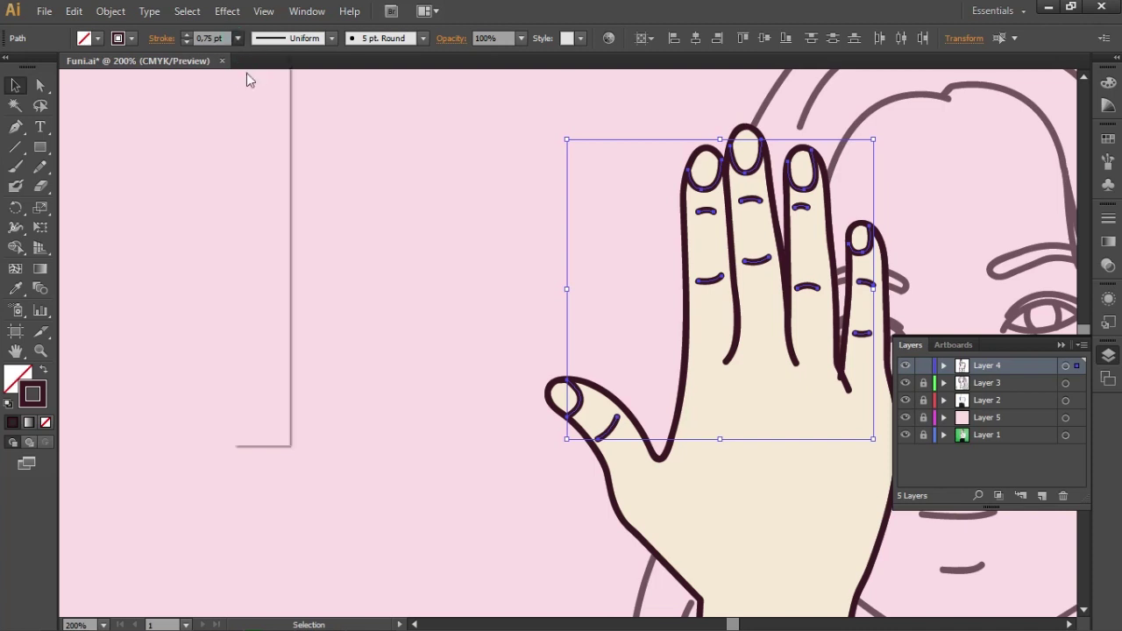
click(250, 78)
click(349, 151)
key(ctrl+0)
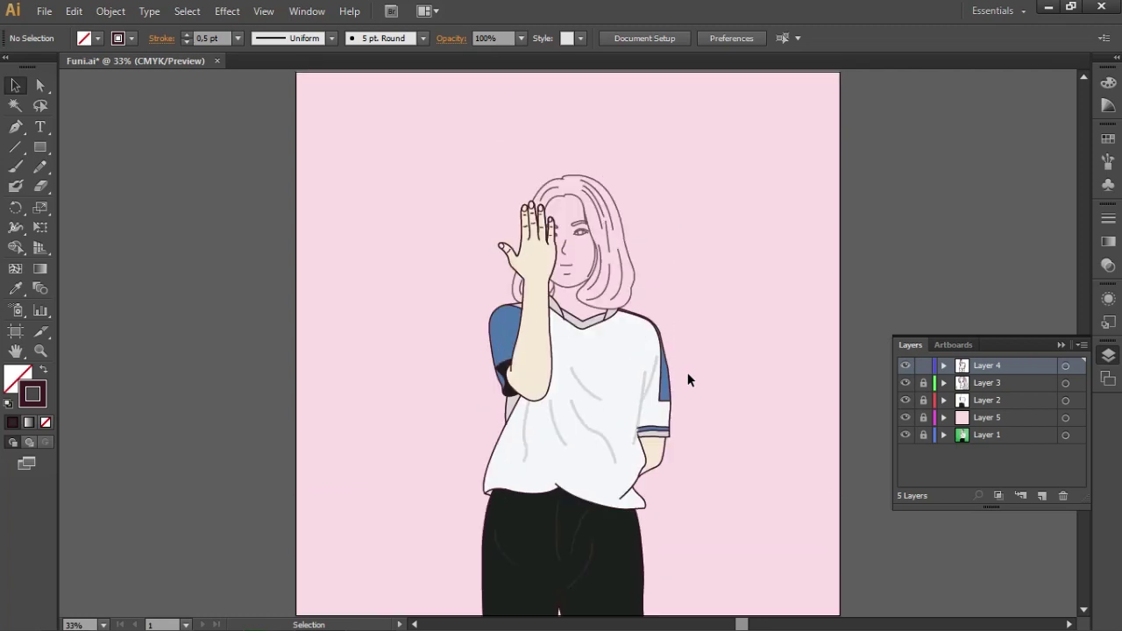
Unlock the hair line art layer and give the hair lines a new stroke colour
click(923, 383)
click(1065, 383)
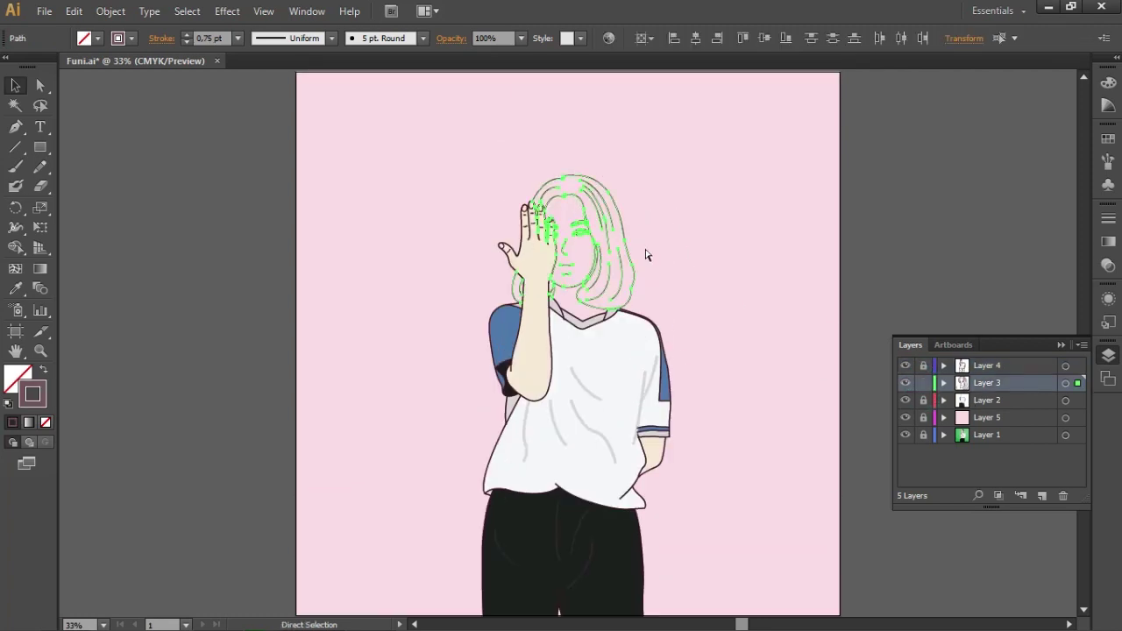
double_click(33, 394)
key(Return)
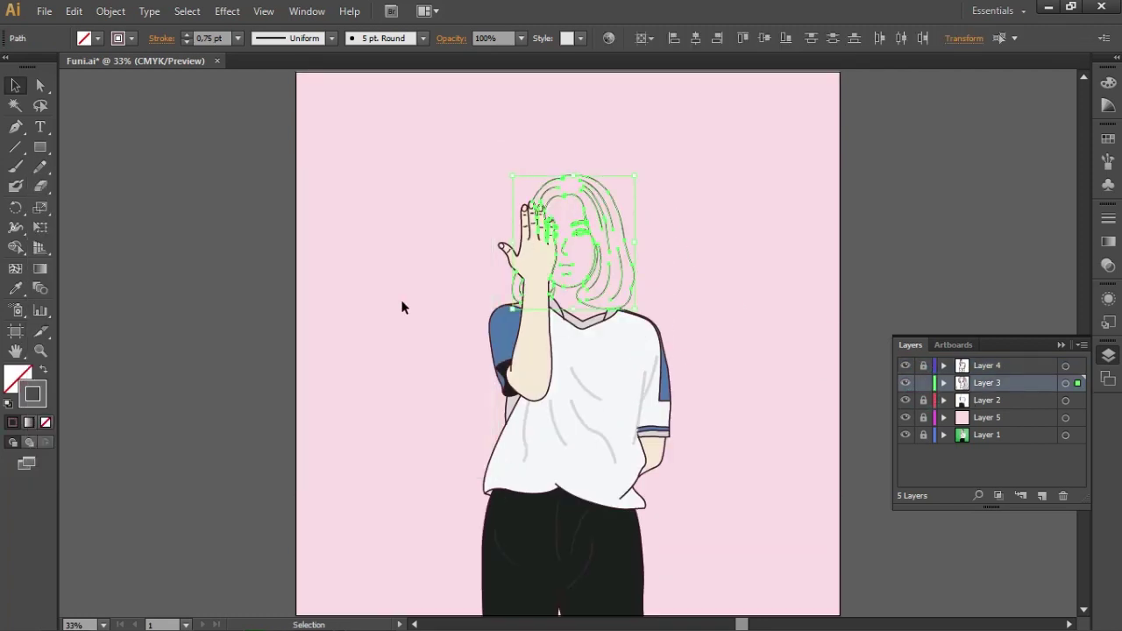
click(401, 306)
Unlock the clothing layer and select the arm, lower-right shirt and right trouser outlines
click(923, 365)
click(717, 486)
click(657, 456)
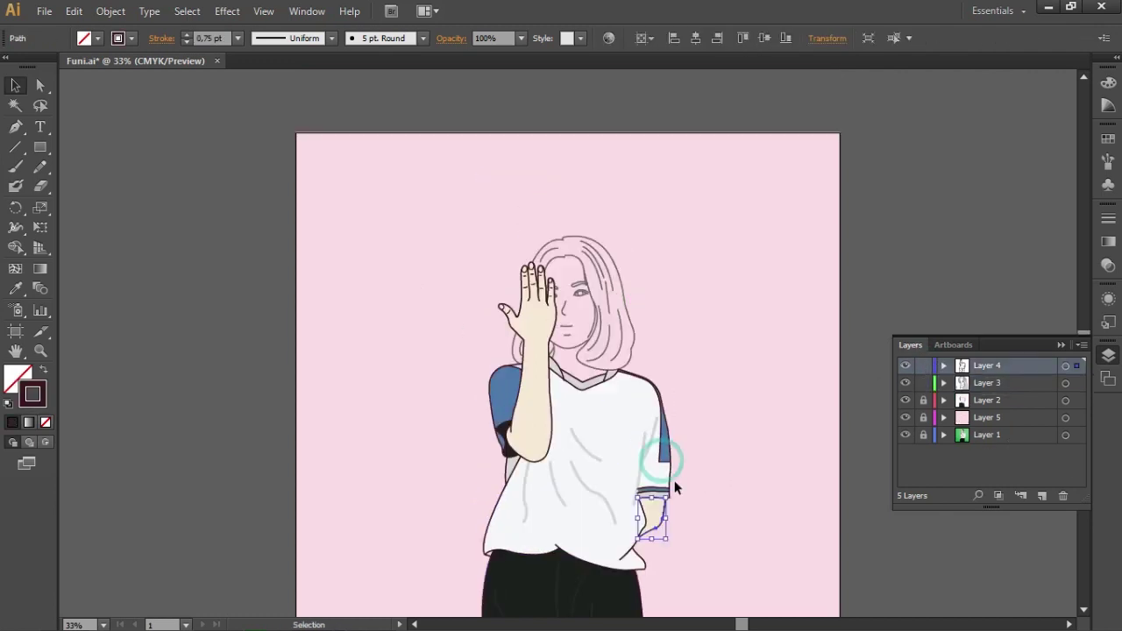
scroll(658, 445, up, 2)
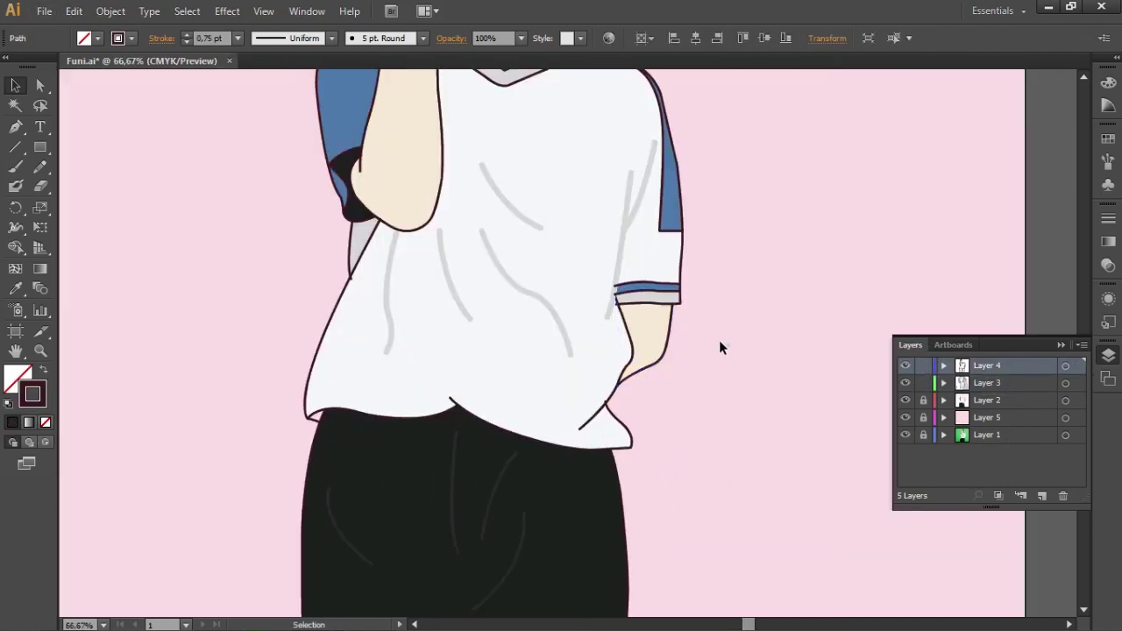
click(682, 252)
click(633, 440)
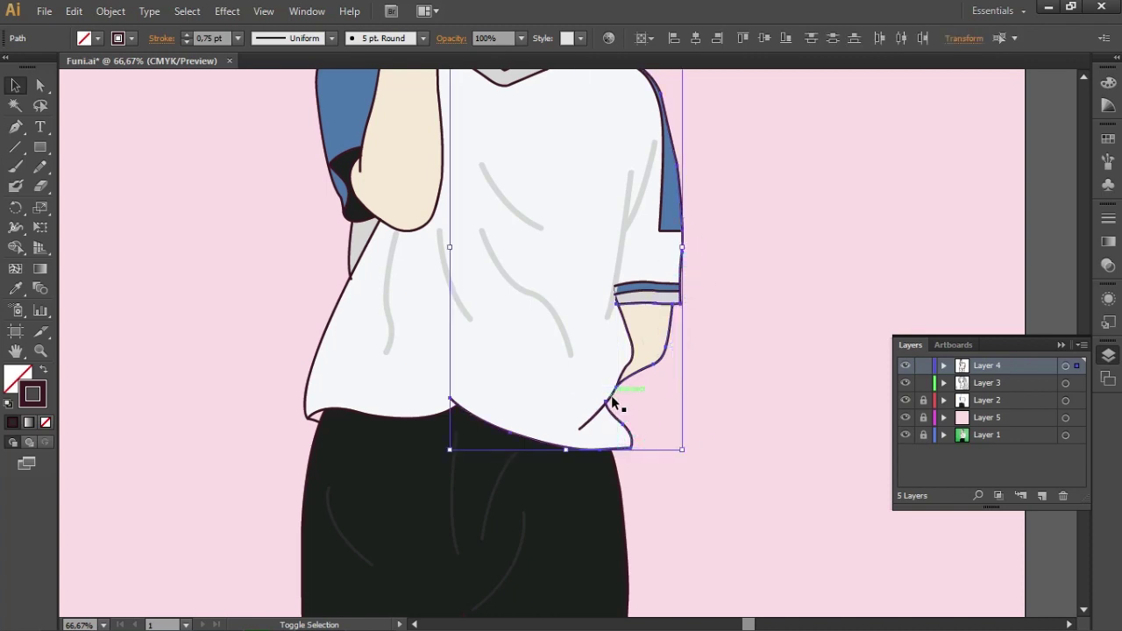
shift+click(621, 511)
scroll(497, 491, down, 3)
Add the left trouser leg, left shirt, blue sleeve and collar outlines to the selection
shift+click(431, 462)
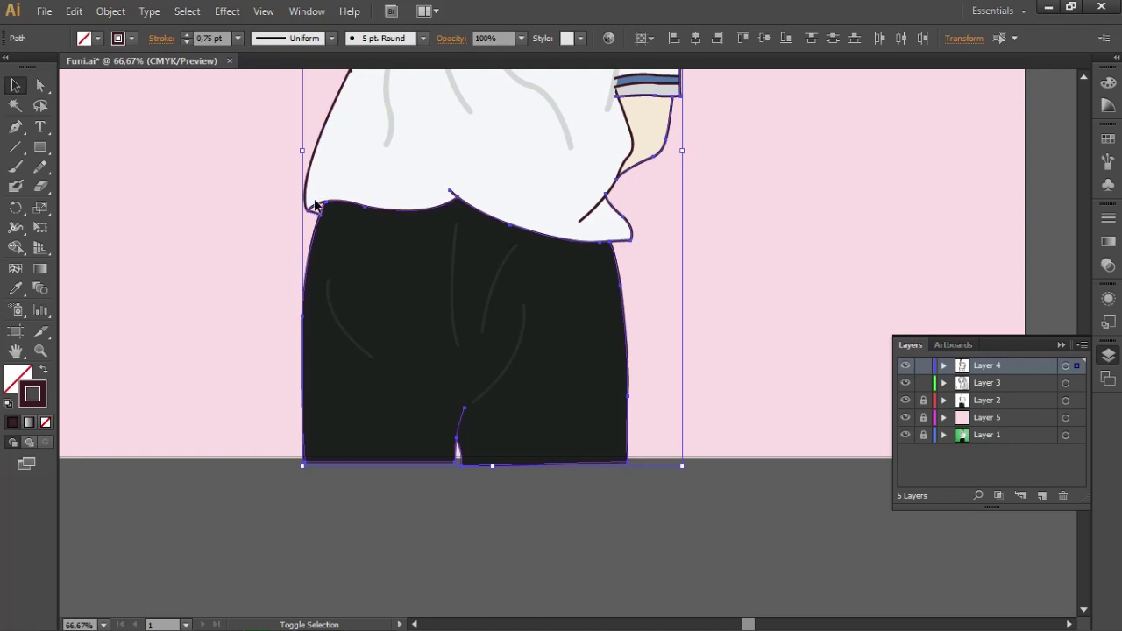
scroll(311, 175, up, 6)
shift+click(323, 444)
shift+click(312, 390)
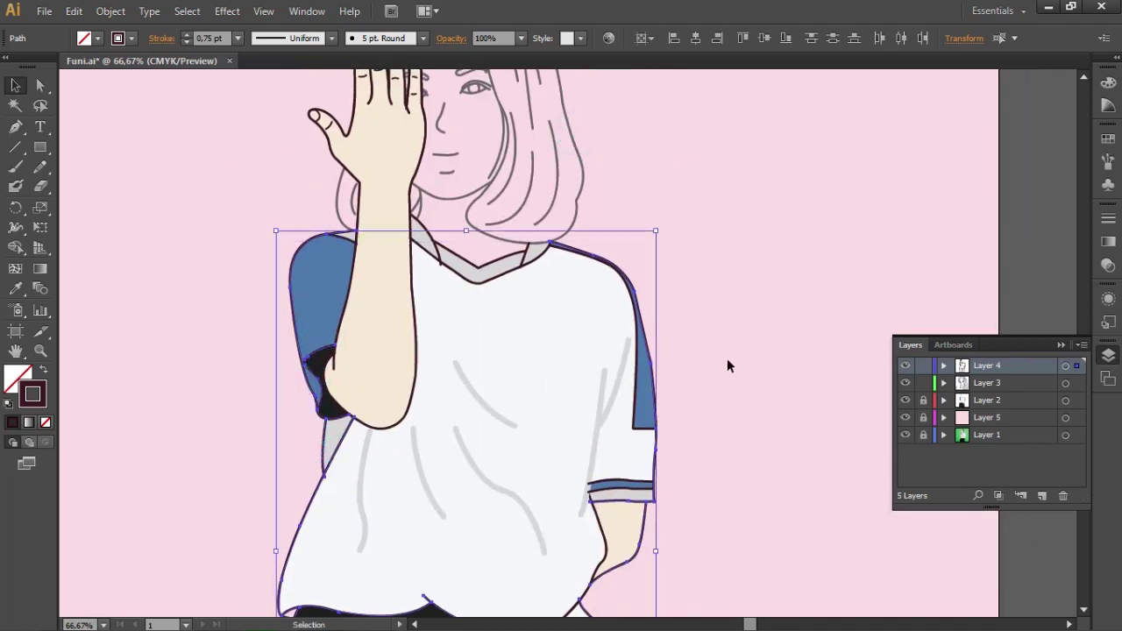
scroll(490, 359, up, 1)
shift+click(401, 315)
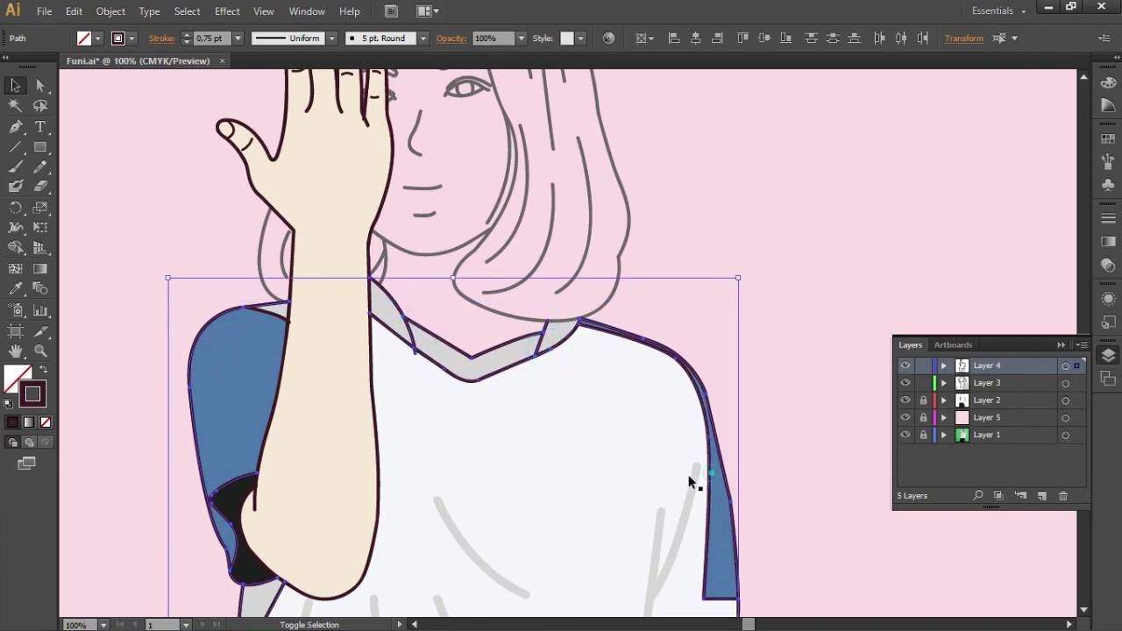
Select all outlines except the shirt and trouser fold strokes, and open the stroke Color Picker
key(ctrl+a)
drag(579, 553, 603, 388)
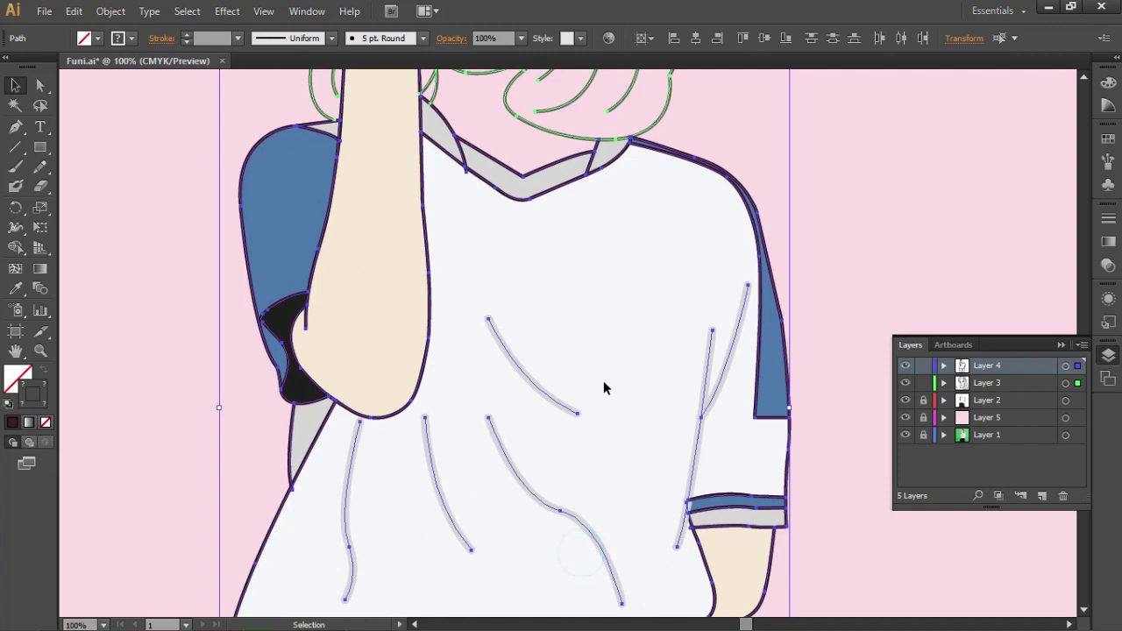
drag(739, 443, 674, 427)
drag(587, 498, 336, 481)
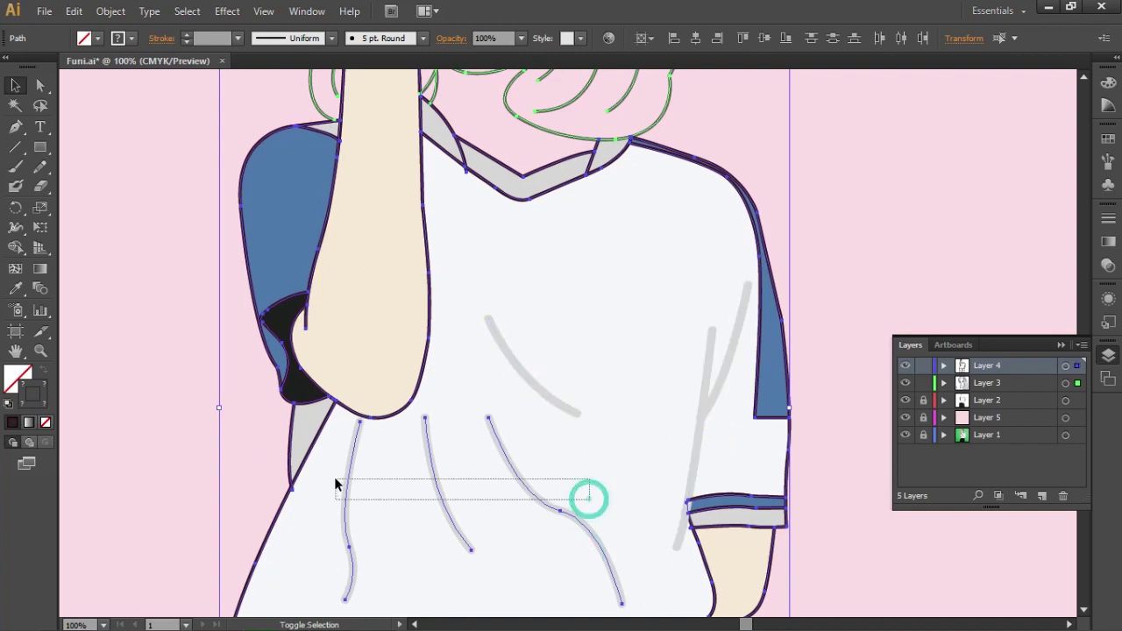
drag(517, 533, 526, 283)
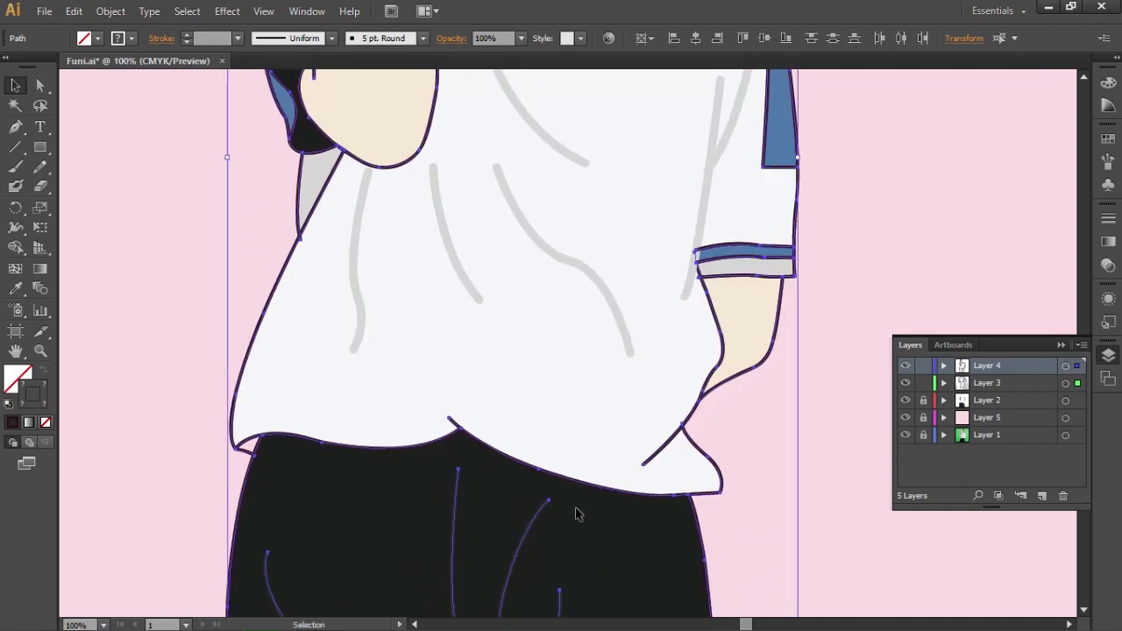
drag(576, 514, 619, 359)
drag(321, 368, 631, 476)
key(ctrl+0)
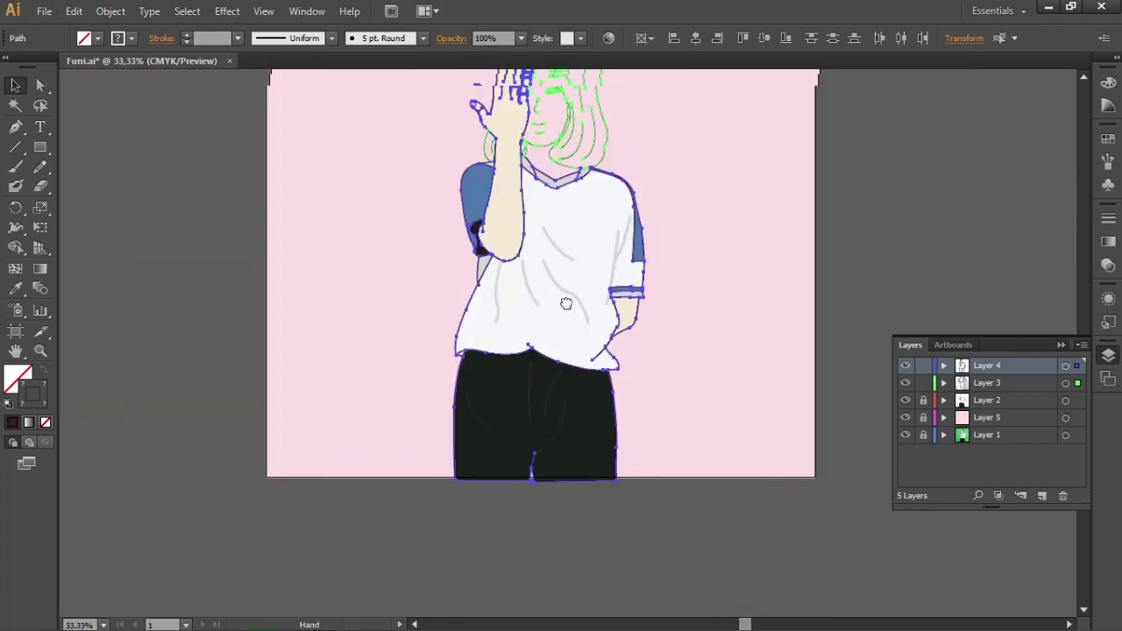
drag(565, 303, 540, 392)
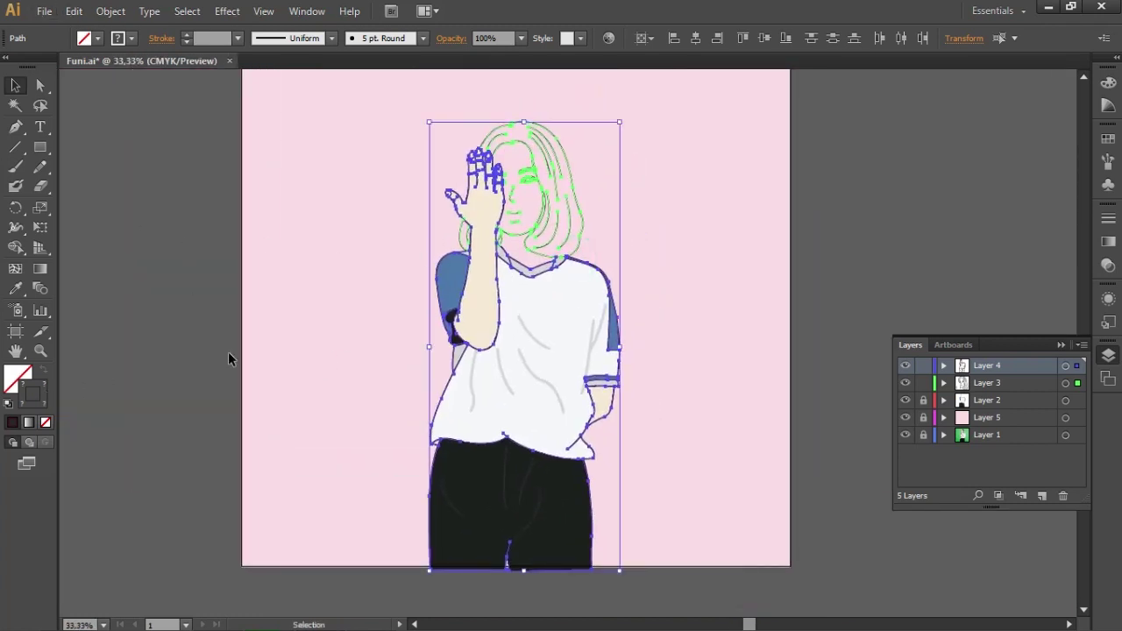
double_click(36, 395)
Set the selected outlines' stroke colour to mid grey #565656
drag(44, 381, 26, 357)
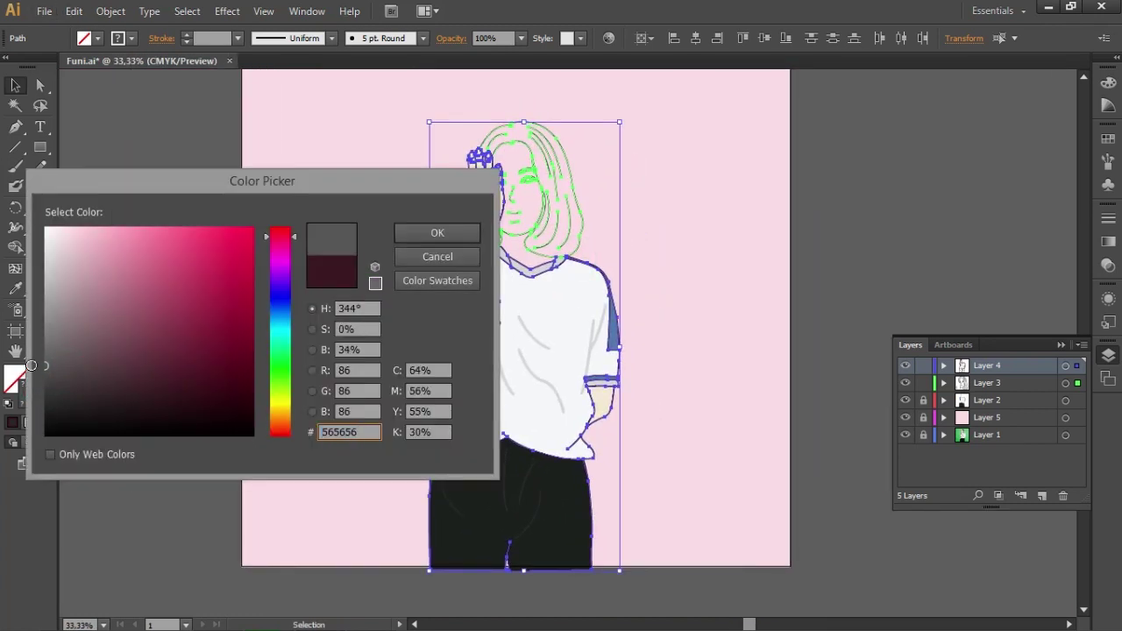
click(438, 232)
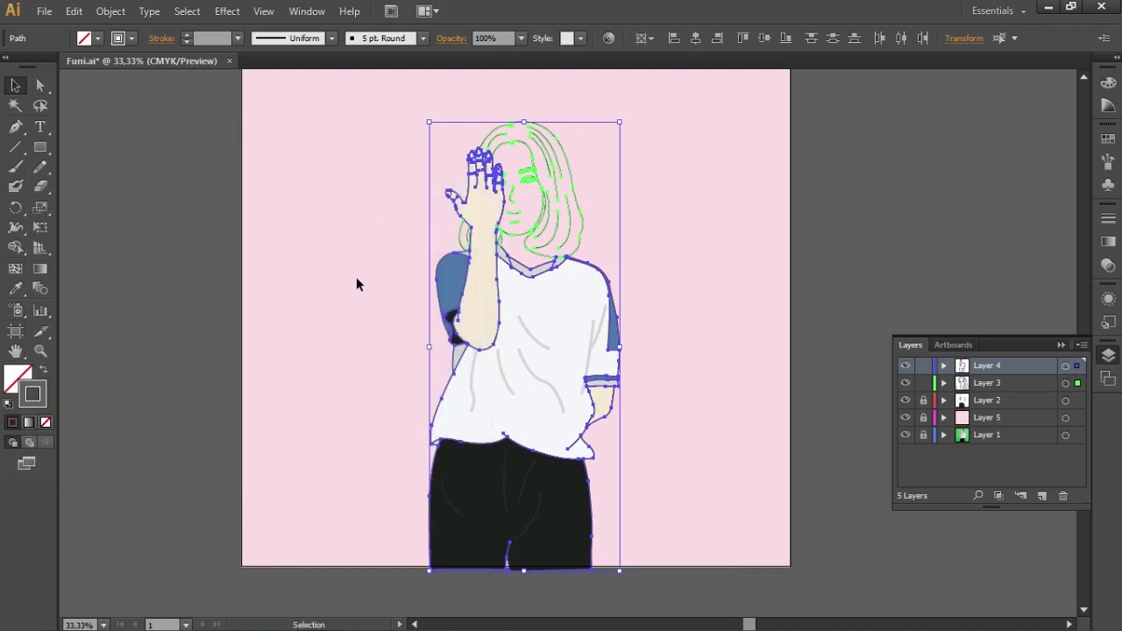
click(356, 277)
scroll(407, 324, up, 3)
scroll(526, 313, up, 2)
scroll(613, 438, down, 5)
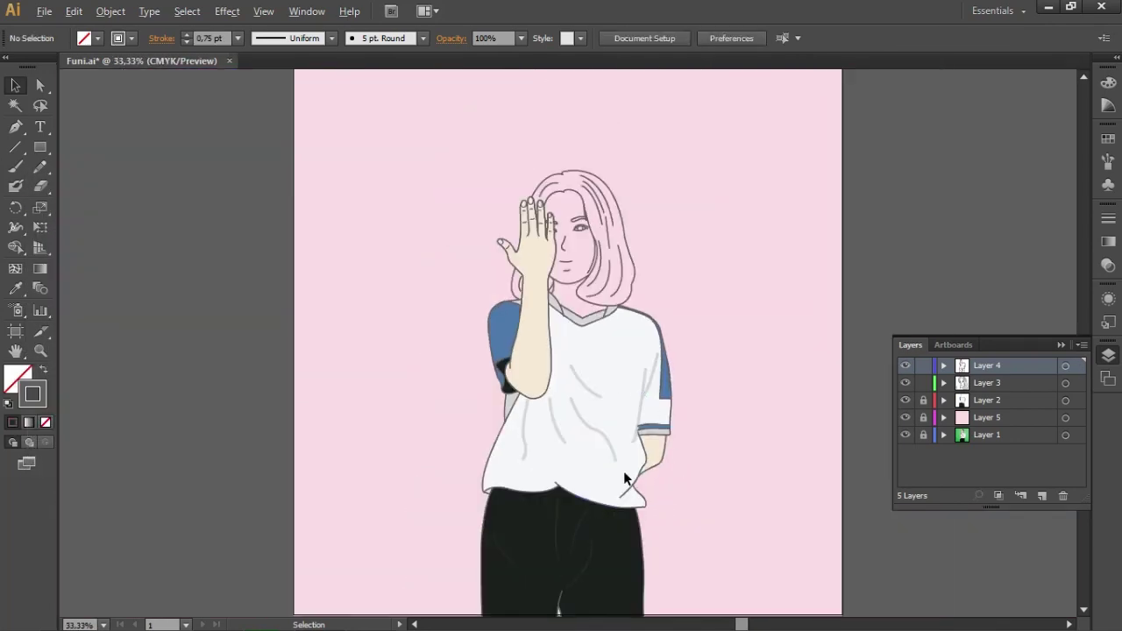
Zoom in to 200% on the face, visible eye and covering hand
drag(613, 462, 554, 400)
scroll(547, 330, up, 1)
scroll(552, 365, up, 2)
scroll(553, 364, down, 2)
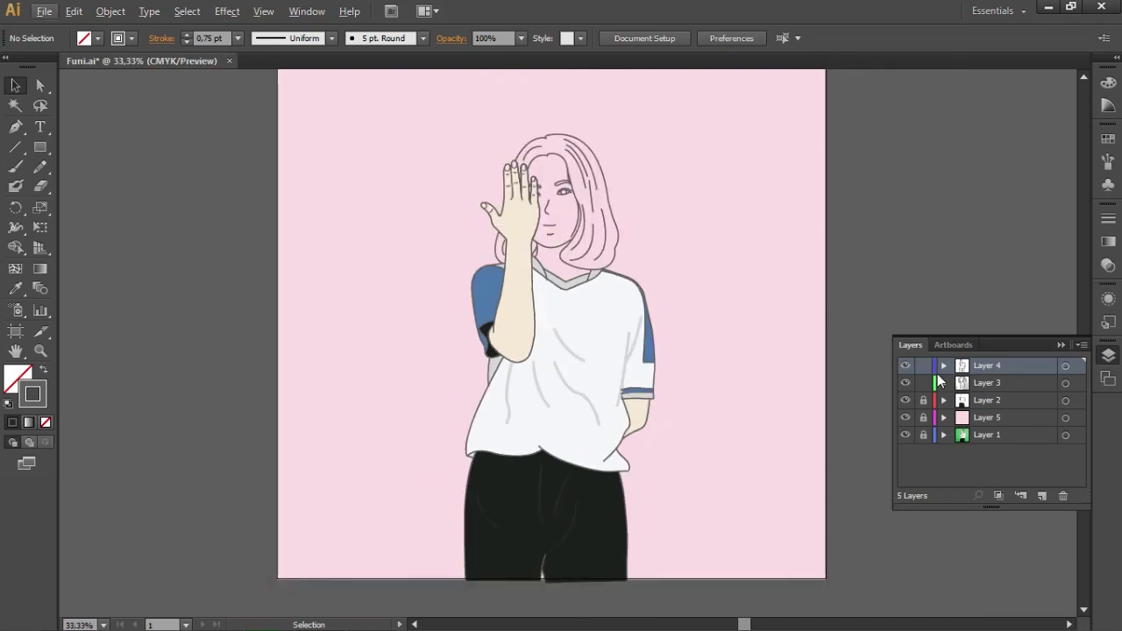
click(1108, 354)
scroll(903, 347, up, 2)
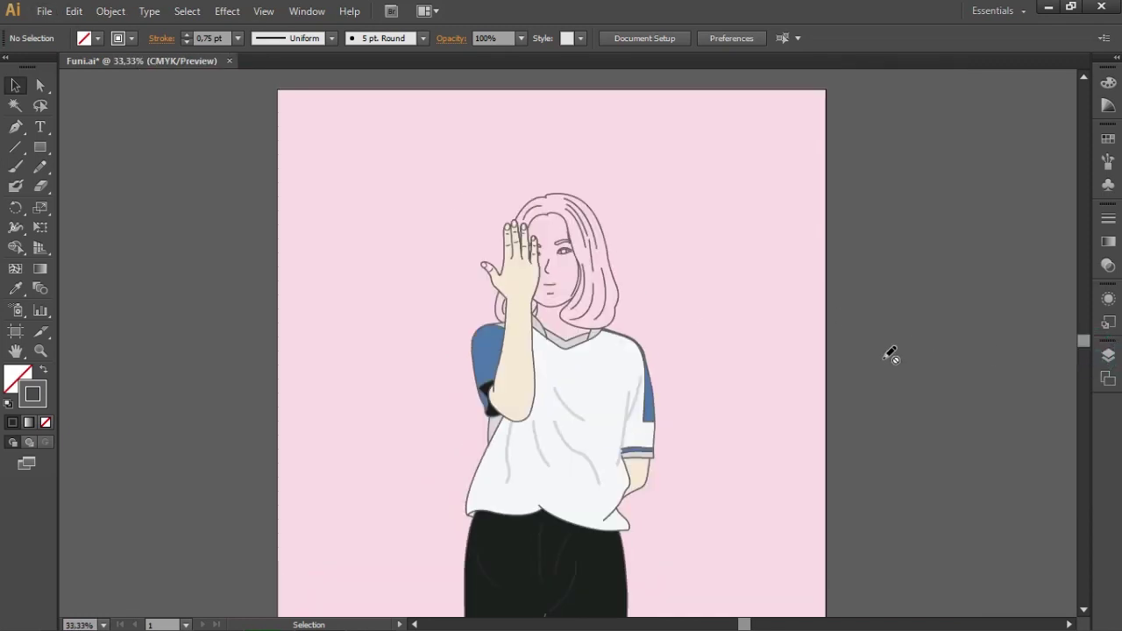
scroll(887, 355, up, 1)
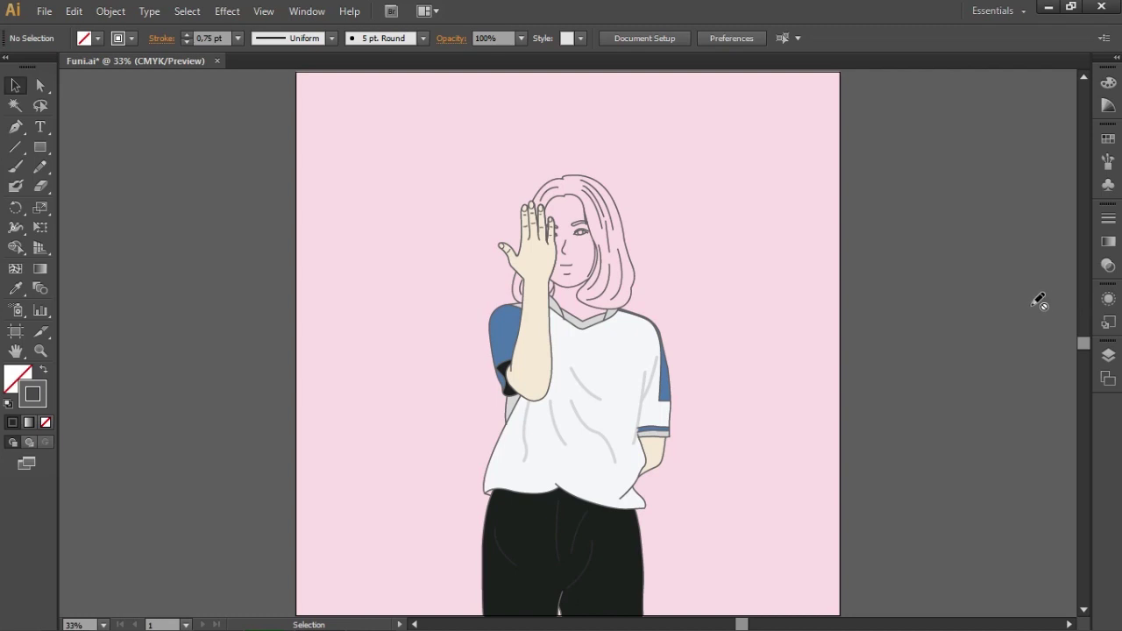
scroll(610, 232, up, 4)
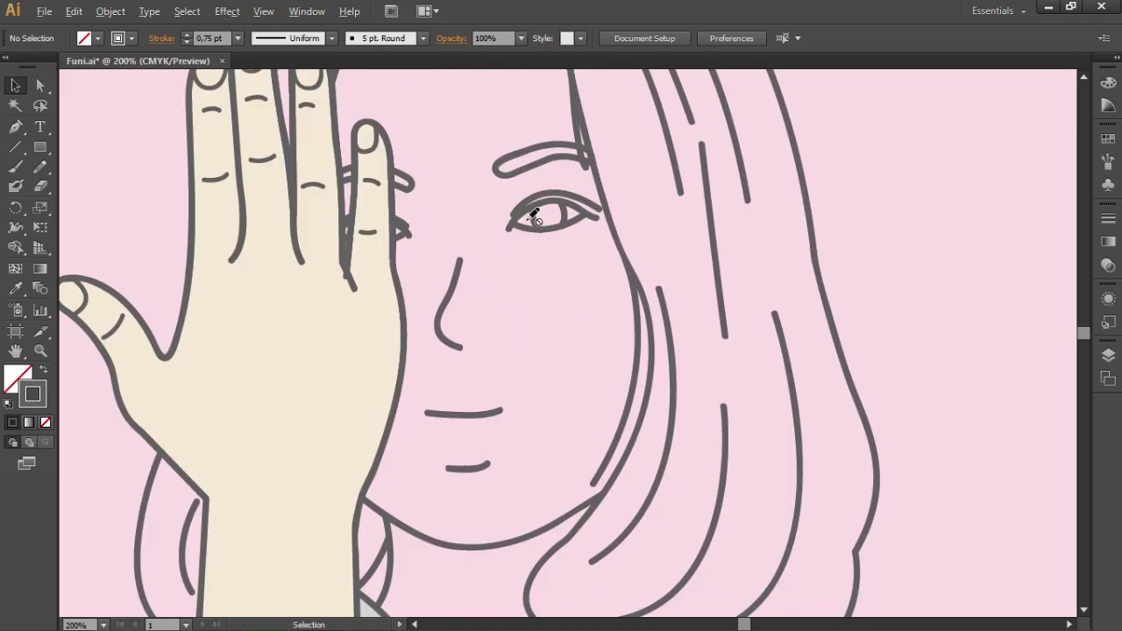
Swap fill and stroke on the three eyebrow pieces to make them solid grey shapes
click(1106, 356)
click(584, 161)
shift+click(401, 180)
shift+click(349, 182)
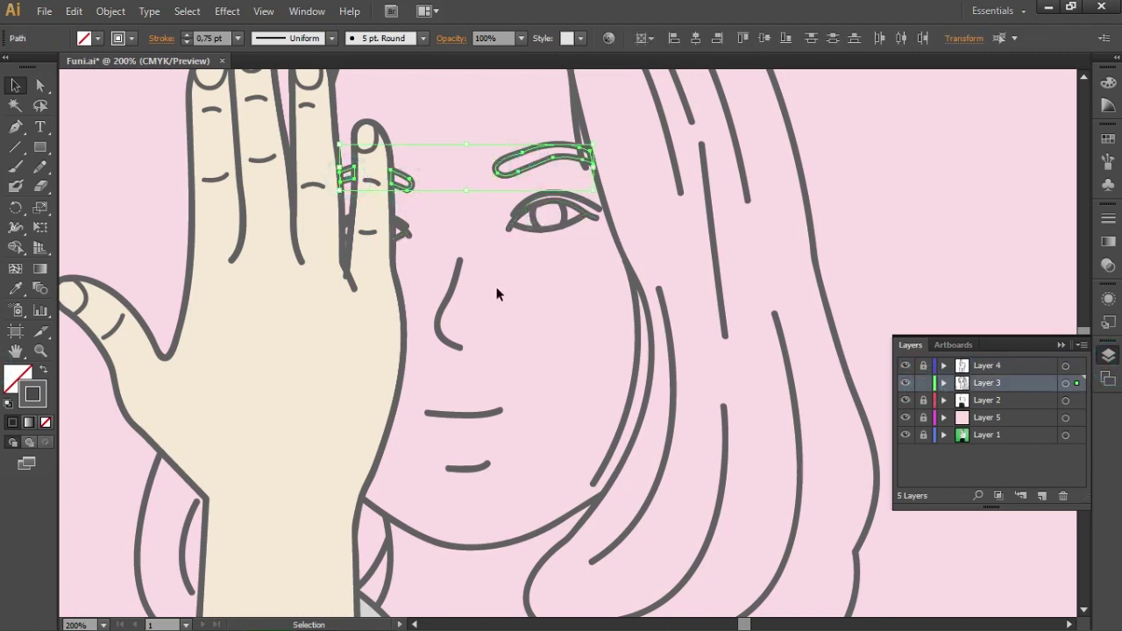
click(40, 368)
click(911, 202)
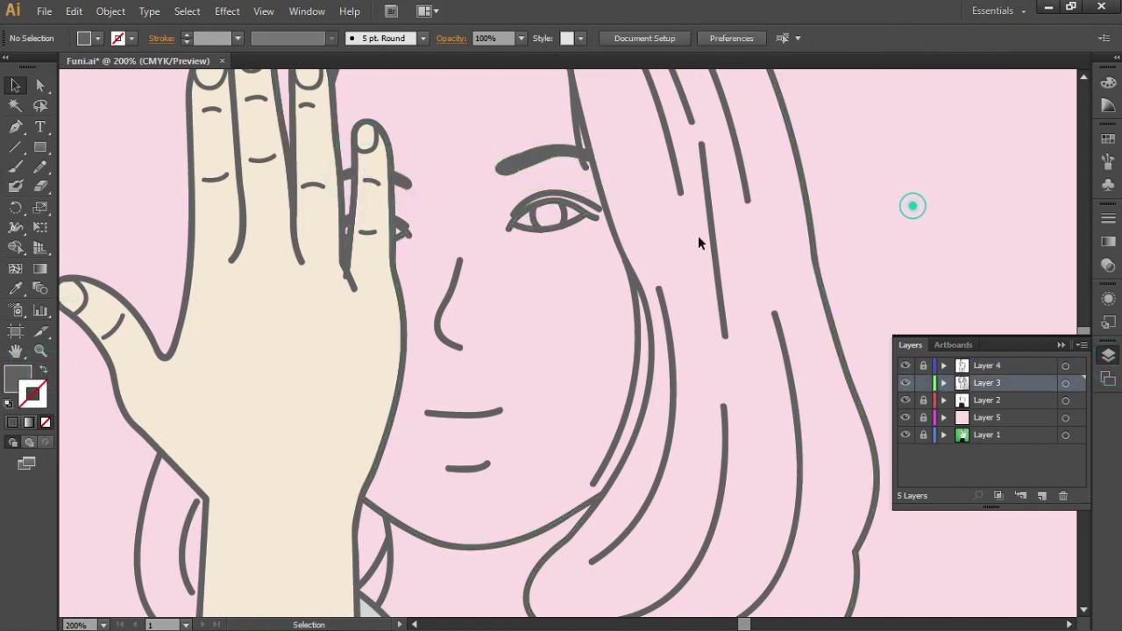
Select the eye and iris paths and try building the iris with the Shape Builder
click(555, 209)
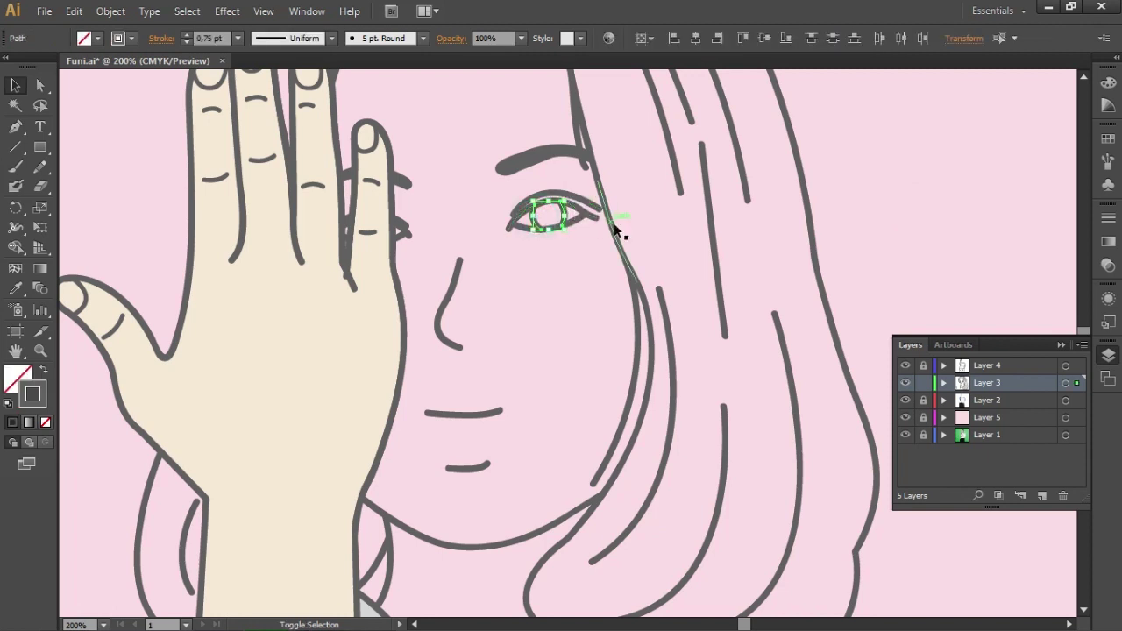
drag(578, 256, 535, 225)
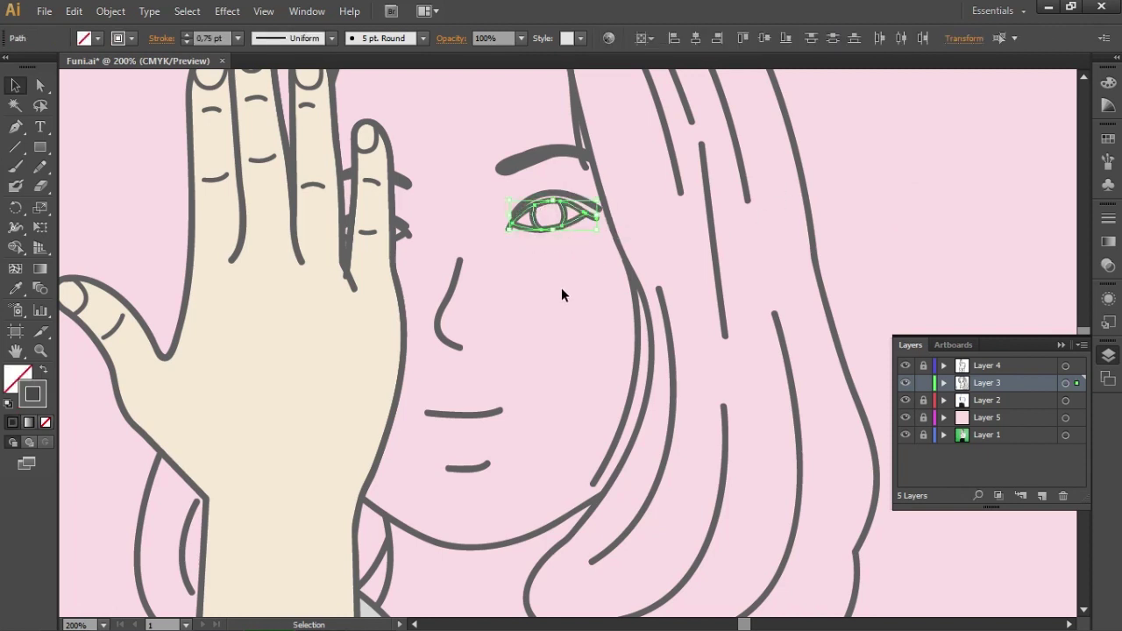
key(shift+m)
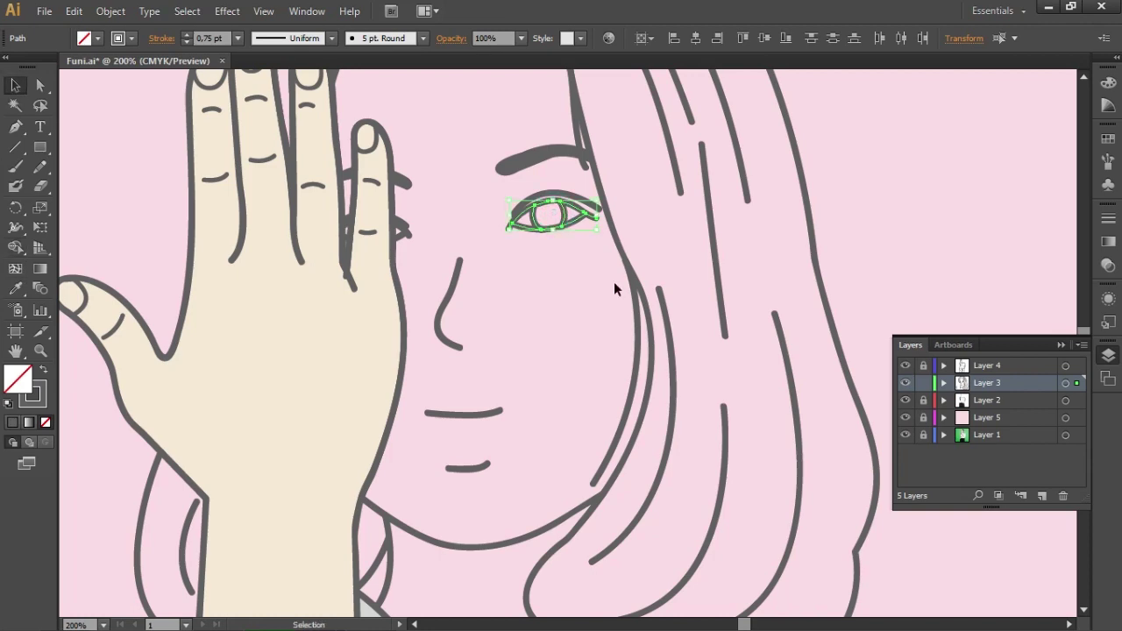
click(561, 215)
key(v)
click(570, 308)
key(a)
key(ctrl+a)
scroll(561, 276, up, 2)
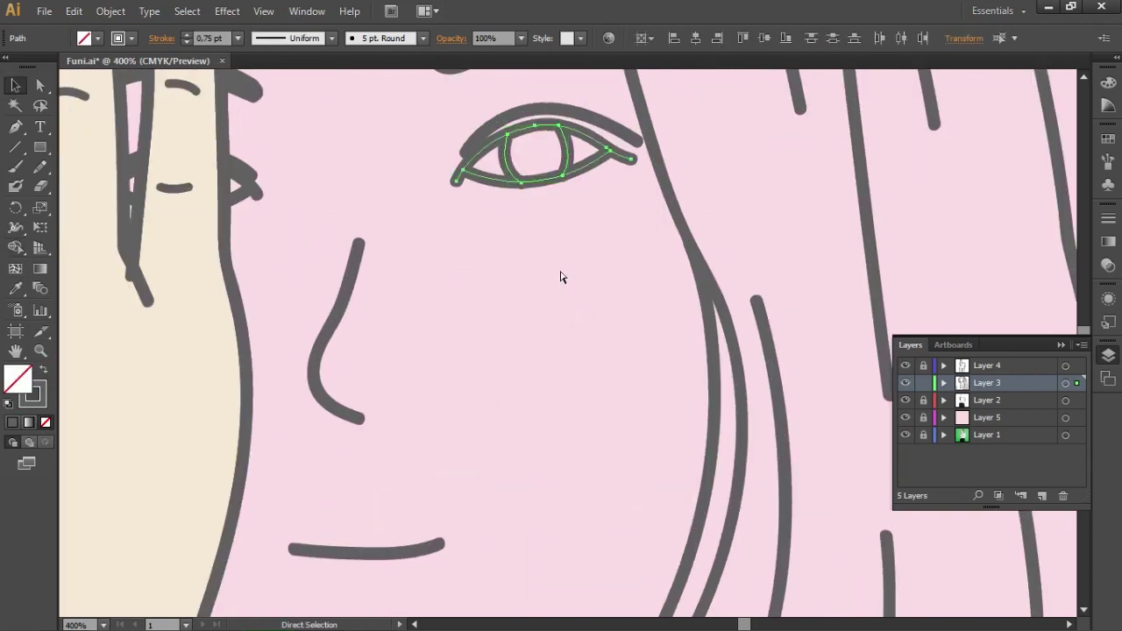
key(v)
Move the eye artwork onto a new Layer 6 and back to Layer 3
click(1041, 495)
drag(1078, 401, 1077, 384)
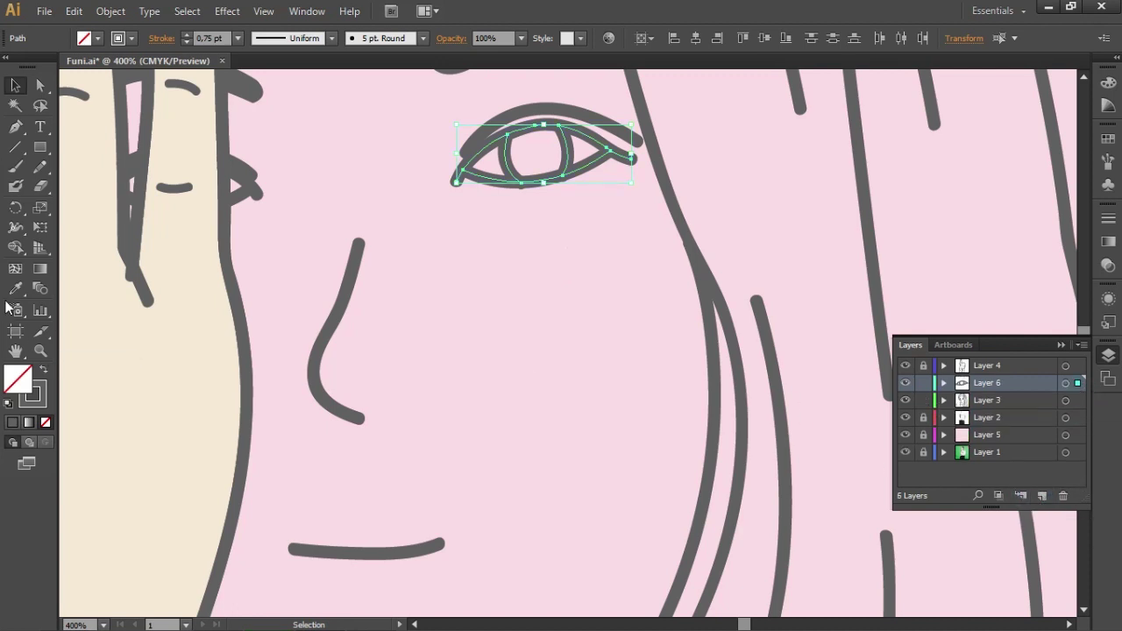
click(16, 248)
click(18, 88)
click(546, 233)
click(569, 150)
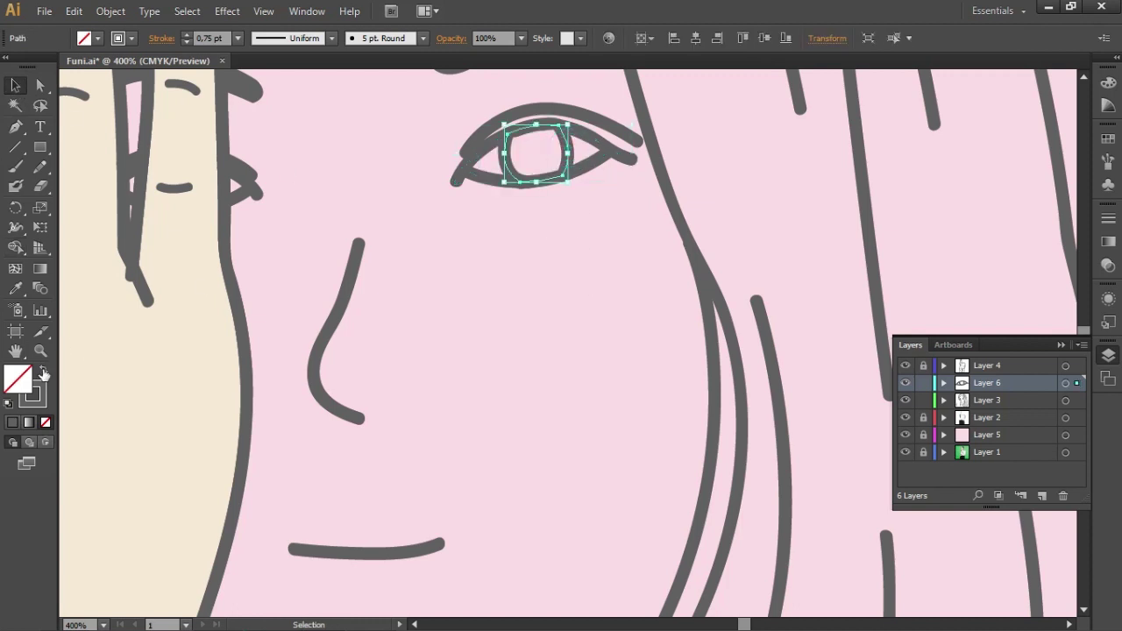
mouse_move(1011, 407)
mouse_down()
mouse_move(1026, 416)
mouse_move(1078, 384)
mouse_up()
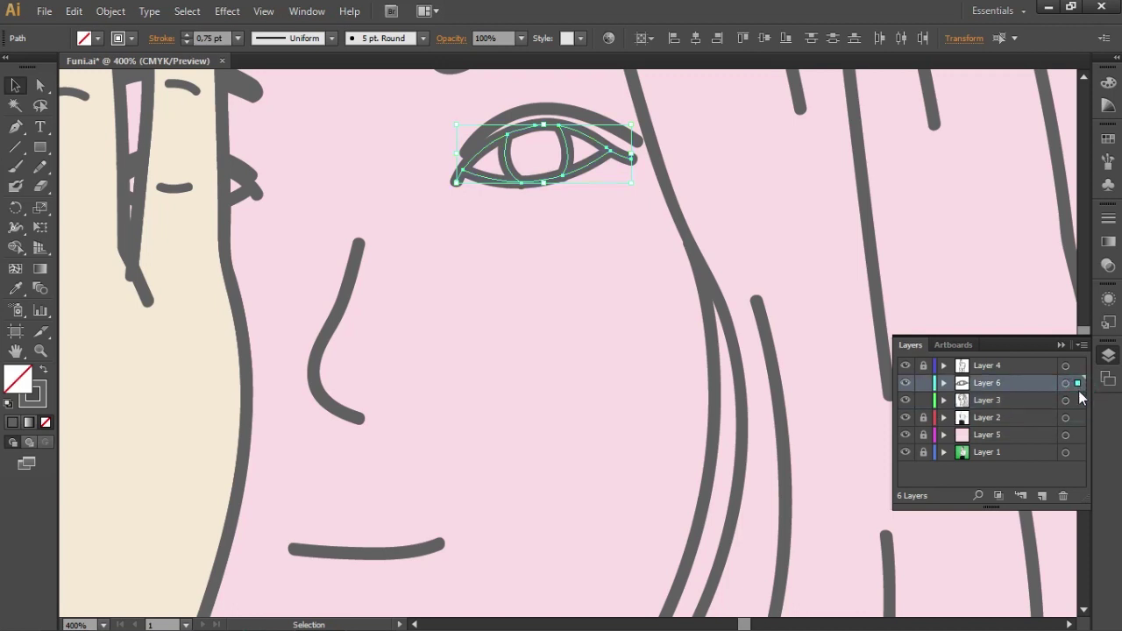
key(ctrl+shift+a)
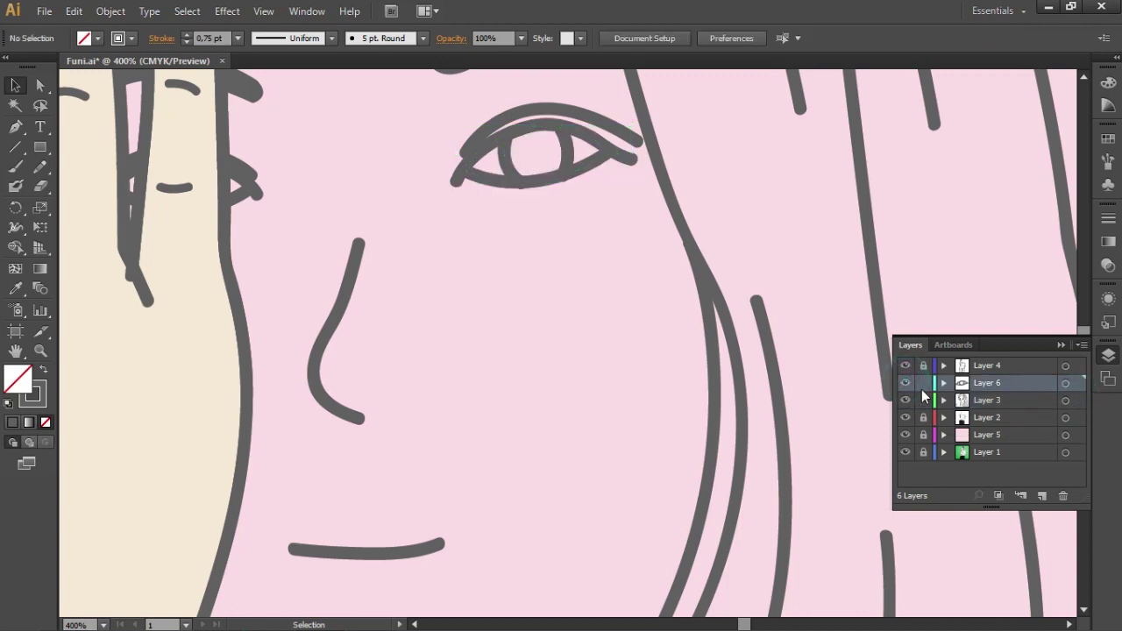
Use the Shape Builder to make the iris a separate grey-filled shape, then zoom to 200%
key(ctrl+a)
key(shift+m)
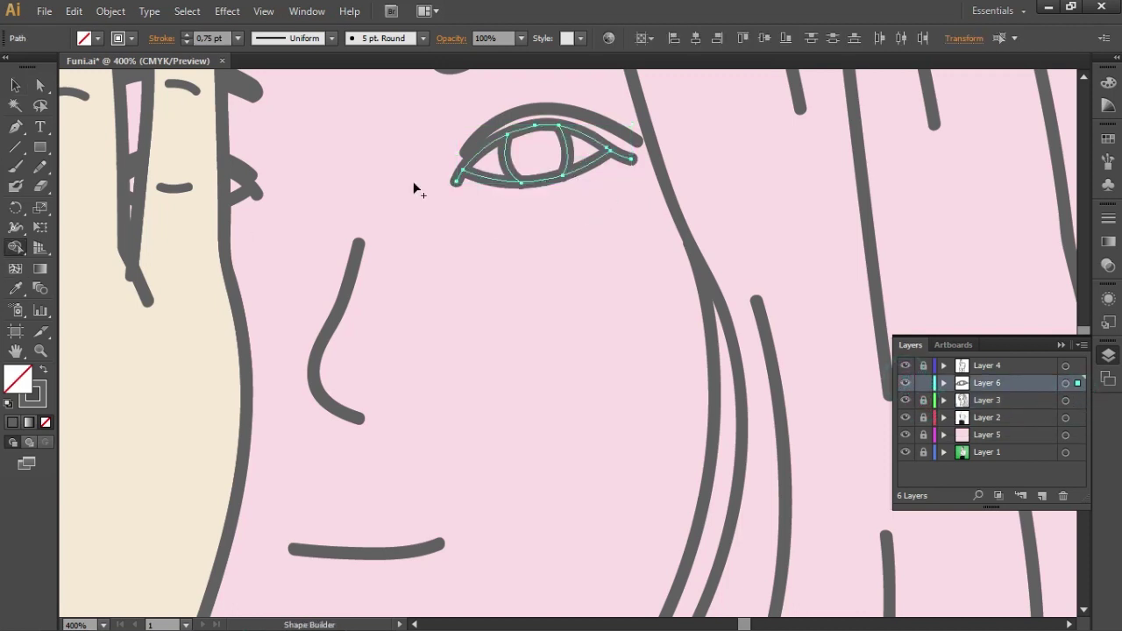
key(v)
click(526, 158)
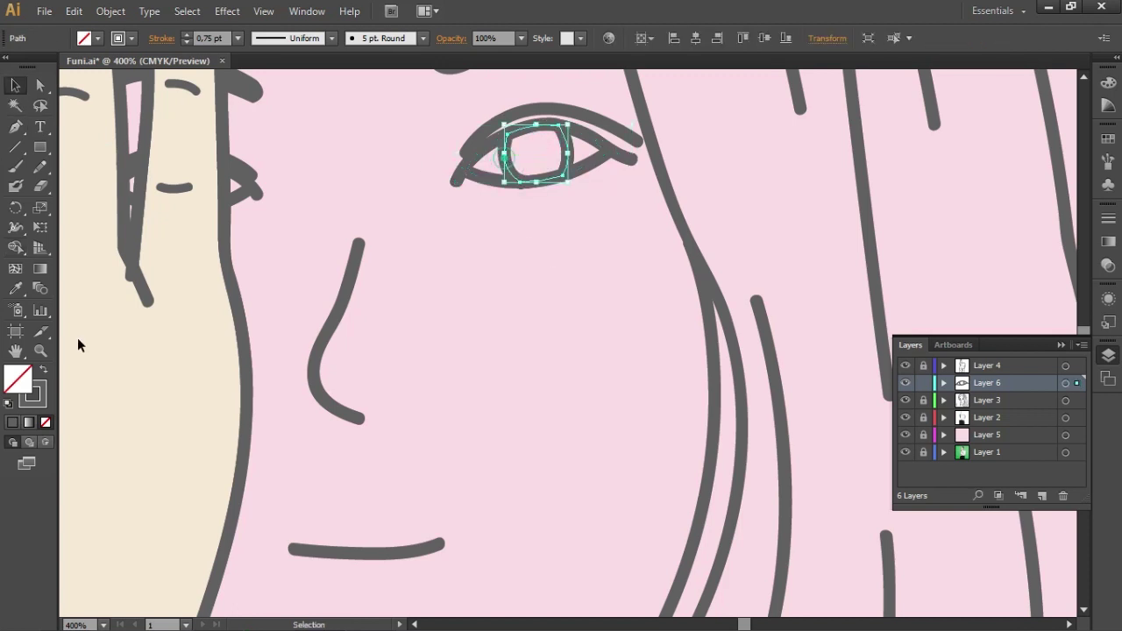
key(shift+x)
click(641, 273)
alt+scroll(534, 377, down, 4)
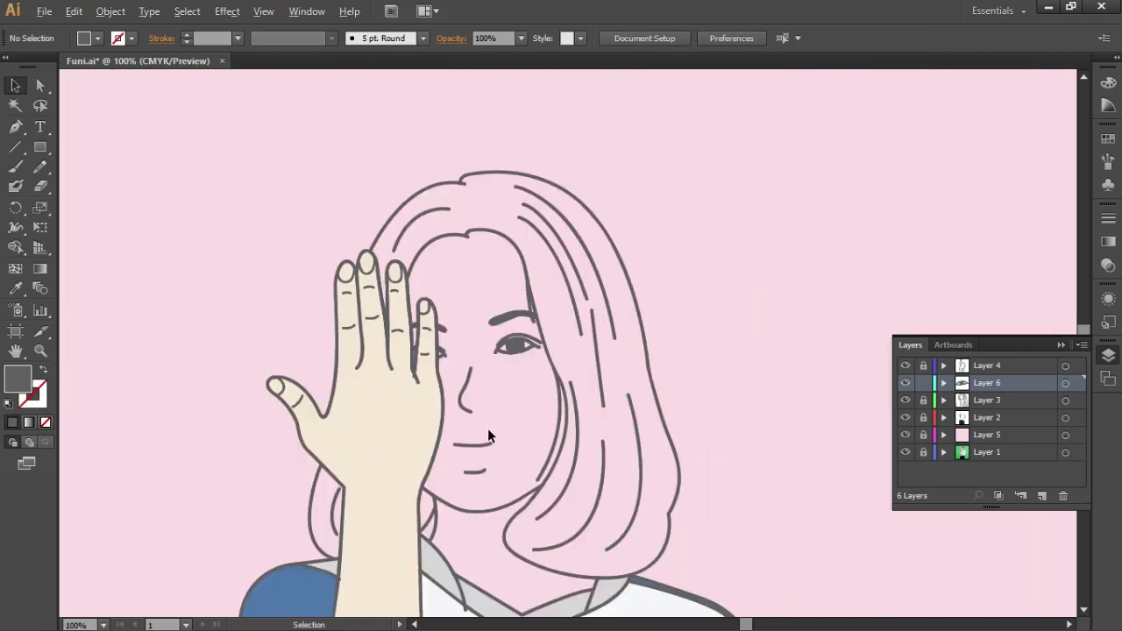
key(ctrl+plus)
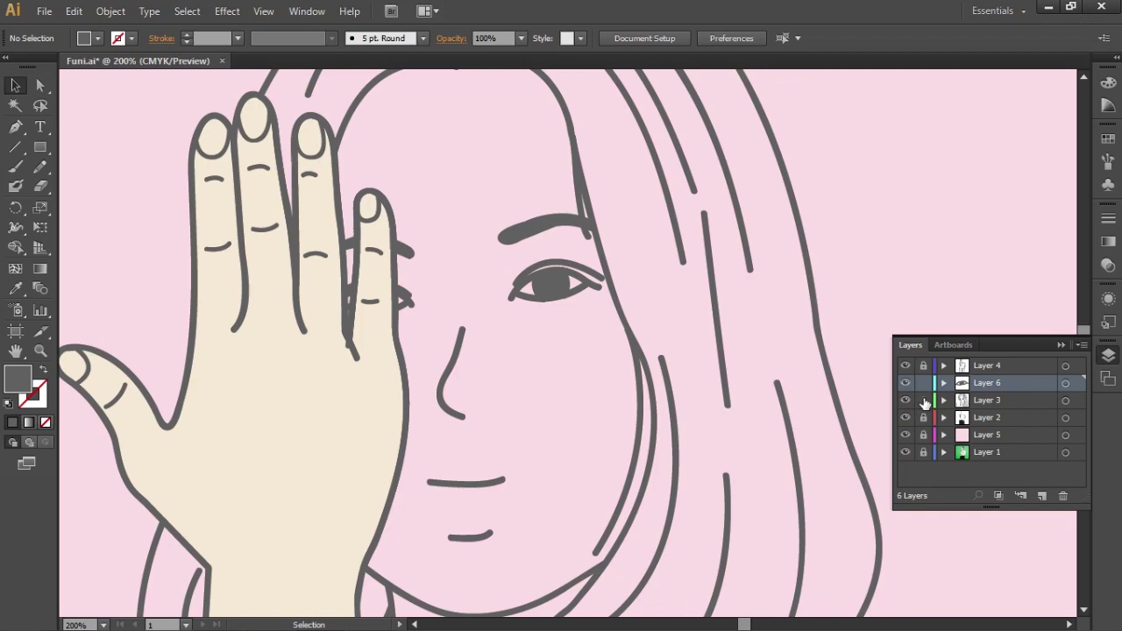
Set the three eye strokes behind the hand to 0.5 pt
click(547, 263)
shift+click(399, 298)
shift+click(351, 294)
click(236, 38)
click(249, 75)
click(538, 316)
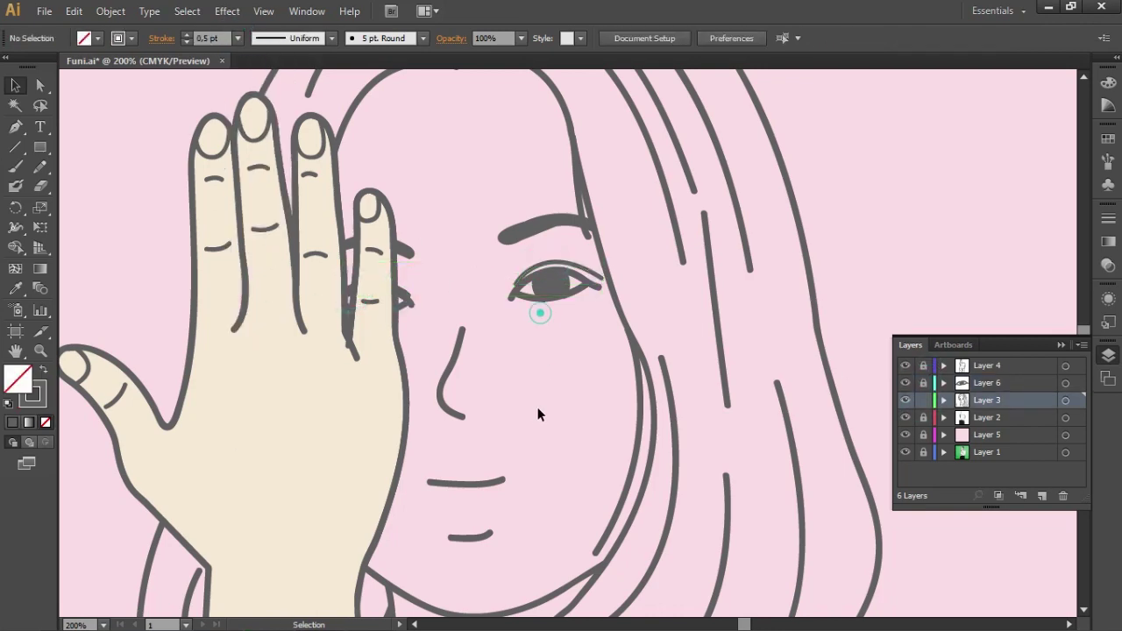
Set the mouth line's stroke weight to 0.5 pt
scroll(526, 448, down, 4)
scroll(494, 524, up, 1)
scroll(495, 443, down, 1)
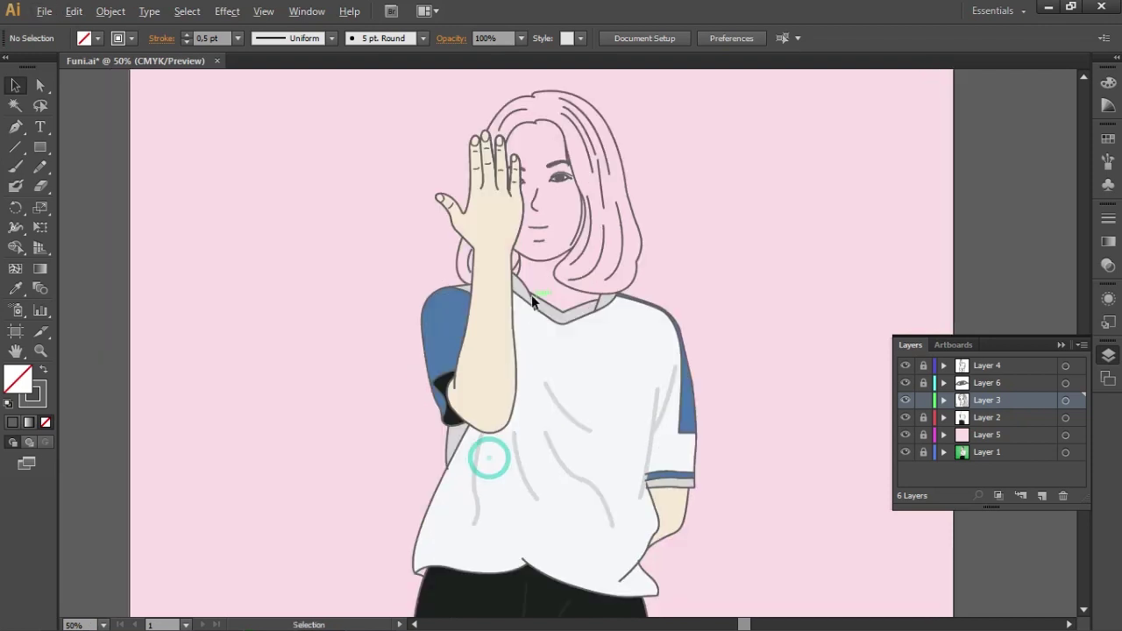
click(539, 239)
click(236, 38)
click(263, 75)
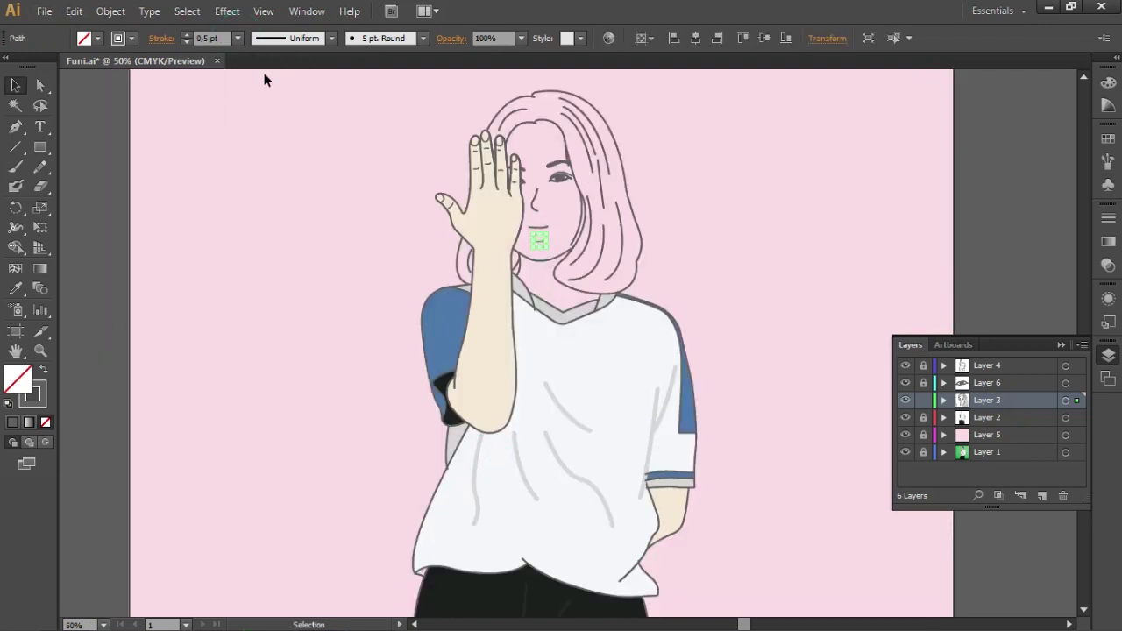
click(295, 205)
Save Funi.ai and unlock the background layer, Layer 5
scroll(552, 386, down, 1)
key(ctrl+s)
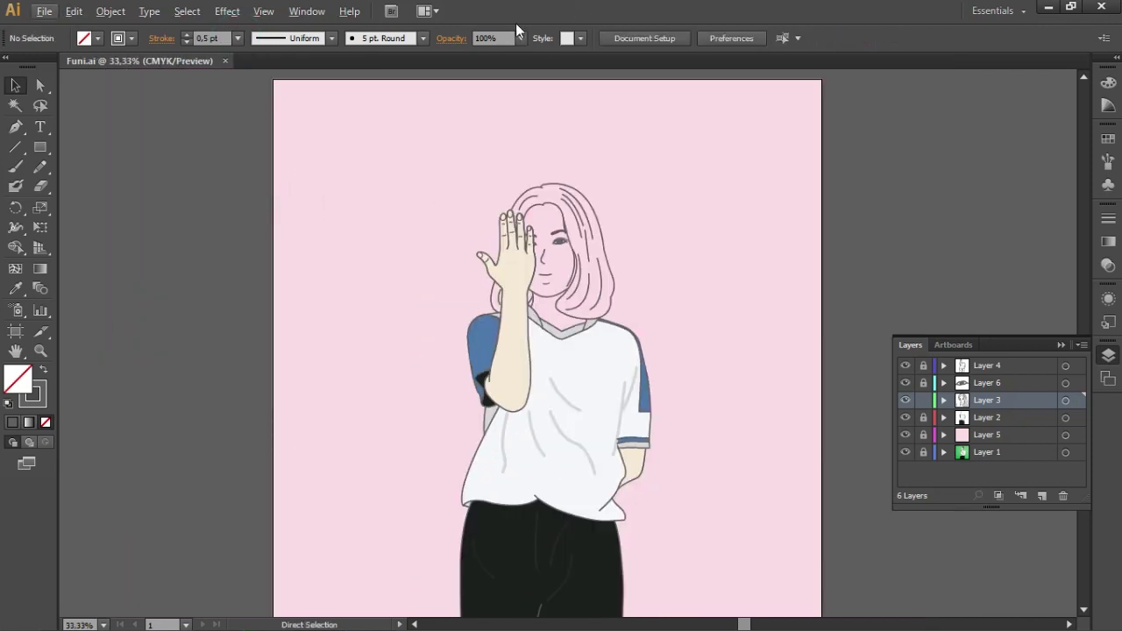
click(1109, 356)
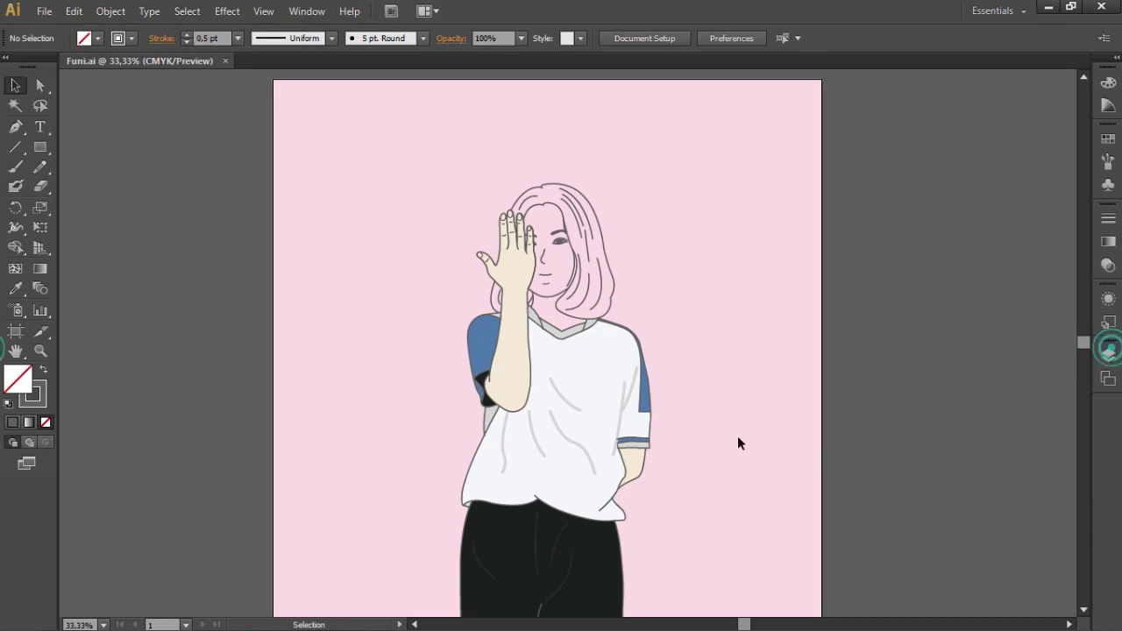
scroll(720, 403, down, 1)
scroll(635, 443, up, 1)
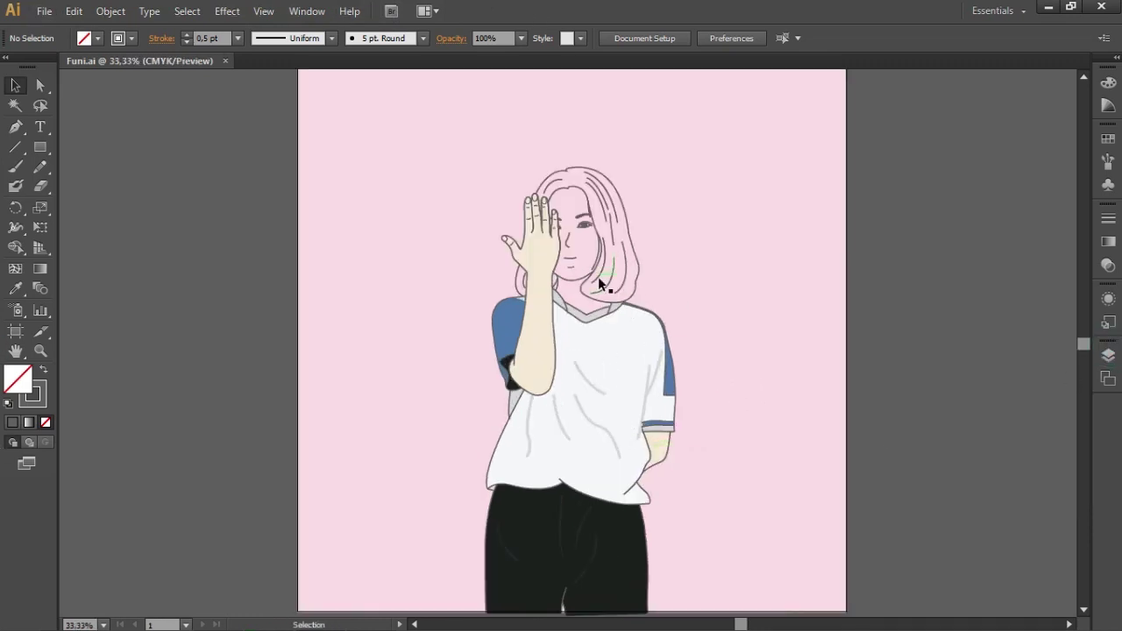
click(1109, 355)
click(924, 434)
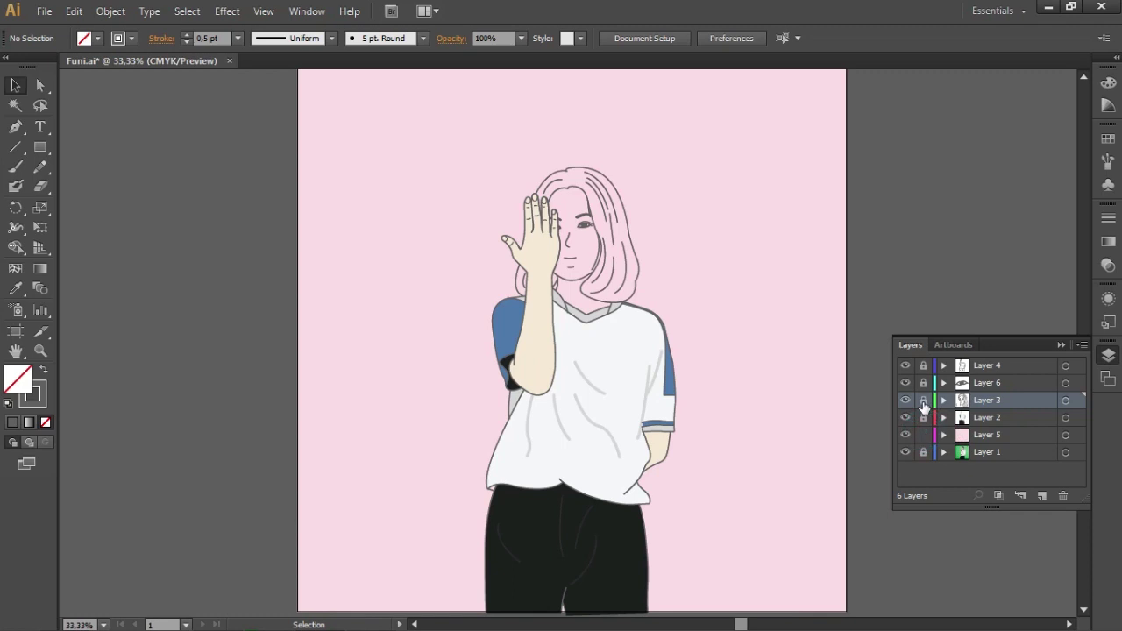
Give the pink background the skin's beige colour using the Eyedropper
click(759, 388)
click(15, 289)
click(536, 300)
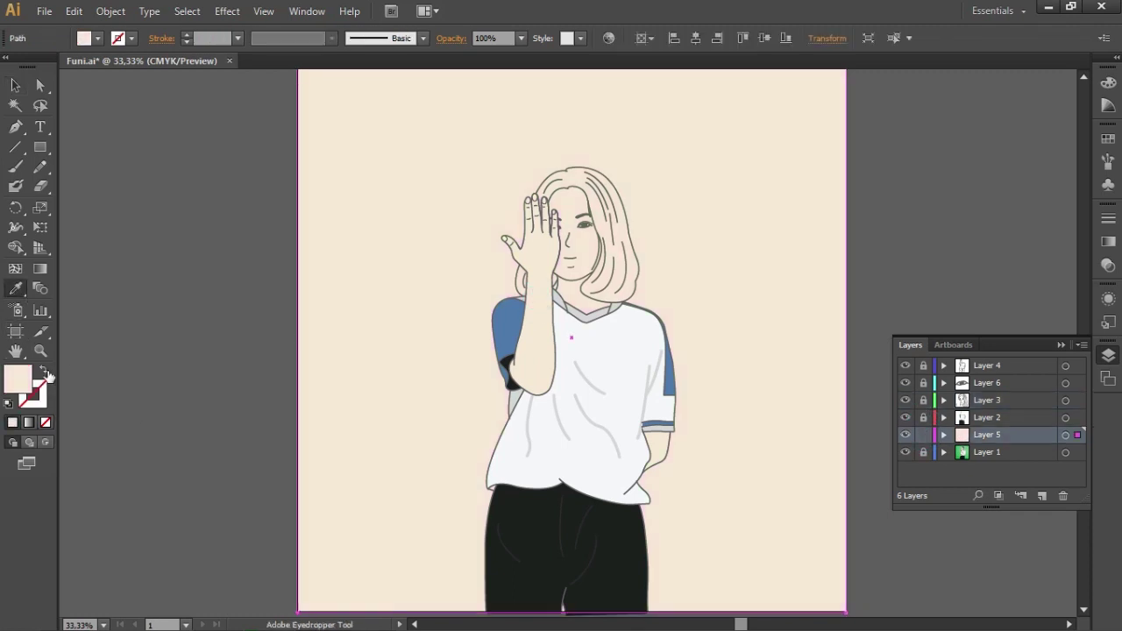
double_click(19, 379)
mouse_move(286, 411)
mouse_down()
mouse_move(280, 241)
mouse_move(283, 412)
mouse_up()
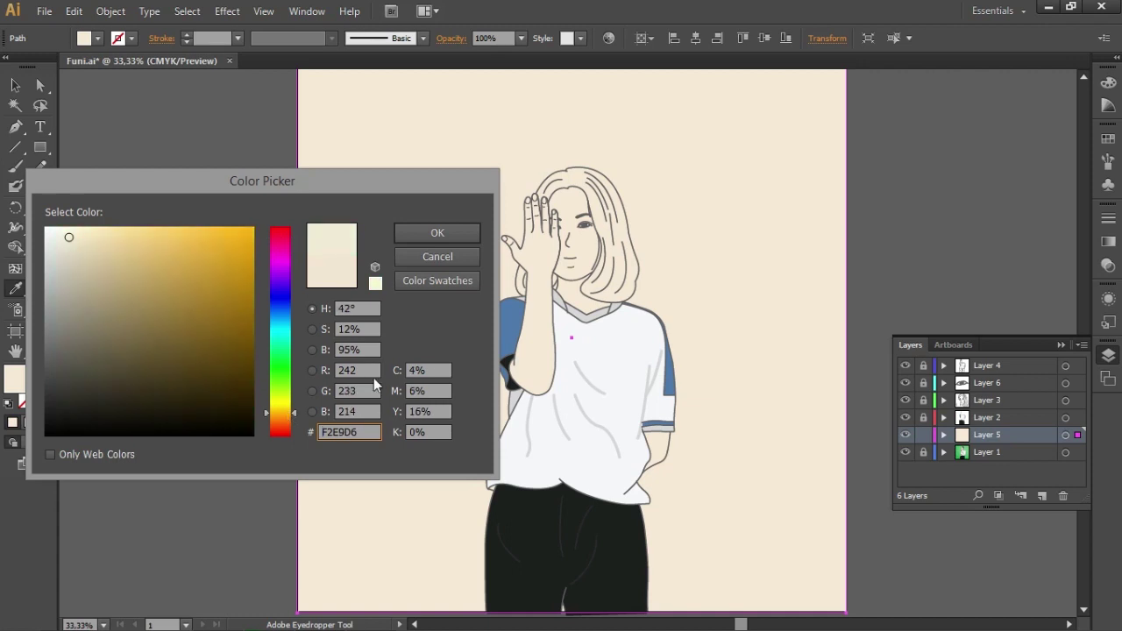
click(460, 255)
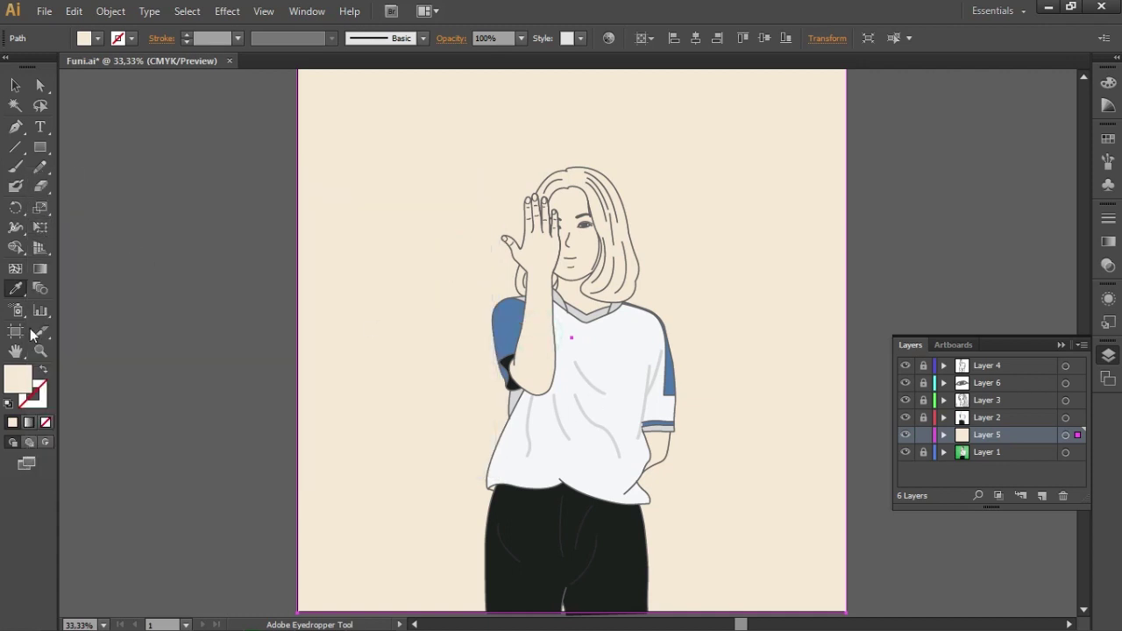
Lighten the background to a pale cream, relock Layer 5 and make Layer 1 active
click(73, 246)
click(77, 252)
click(82, 261)
click(75, 242)
click(400, 251)
key(v)
click(213, 270)
click(924, 435)
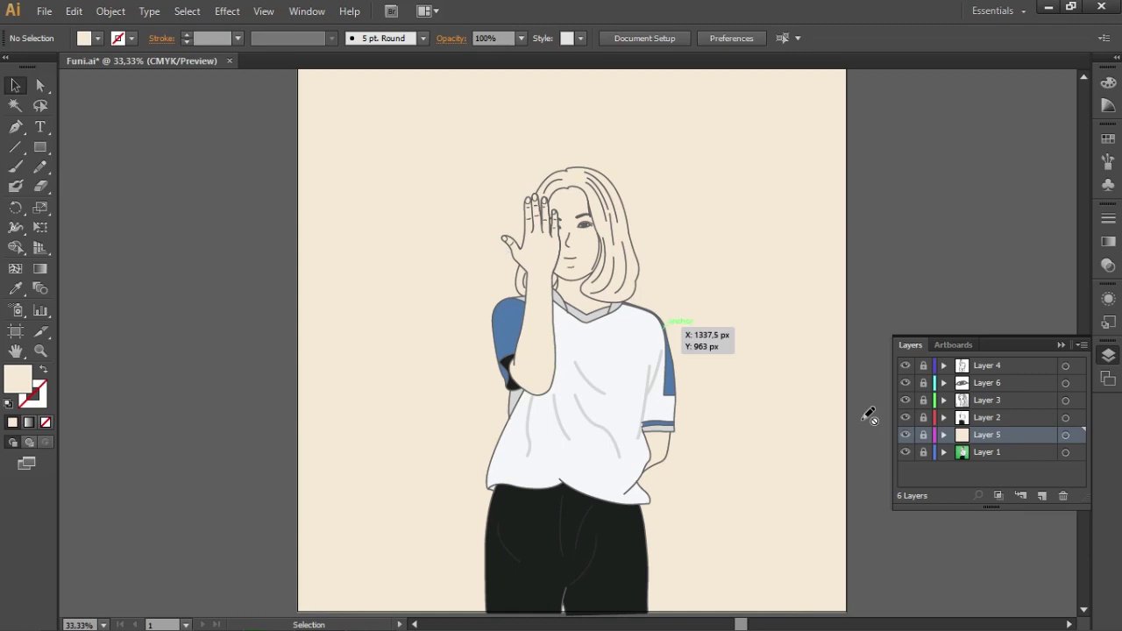
click(1024, 451)
click(1108, 355)
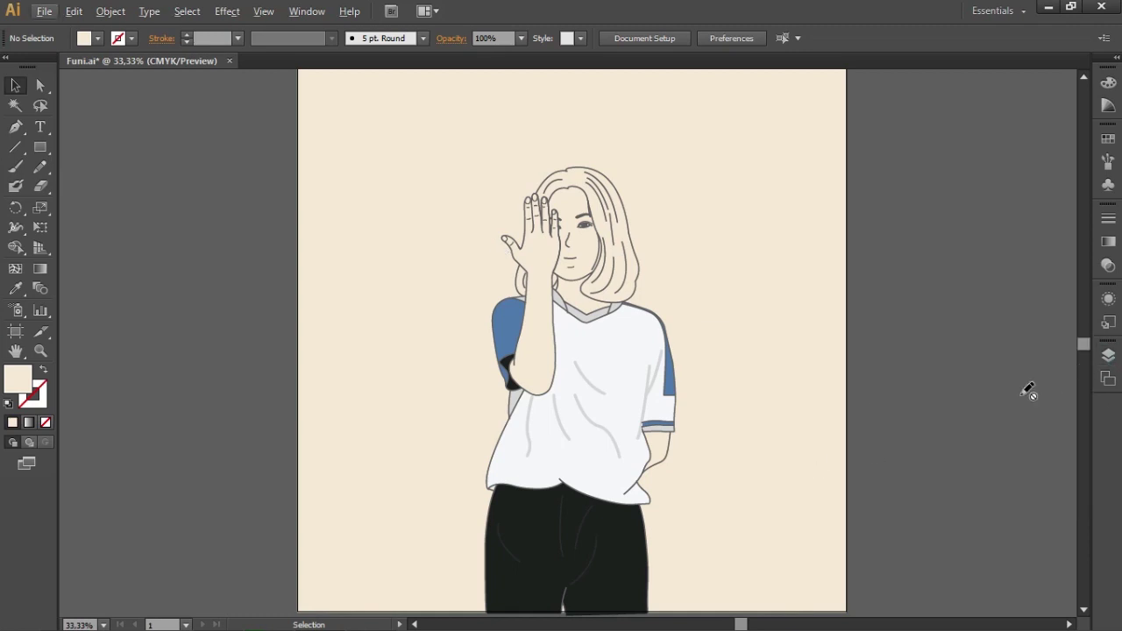